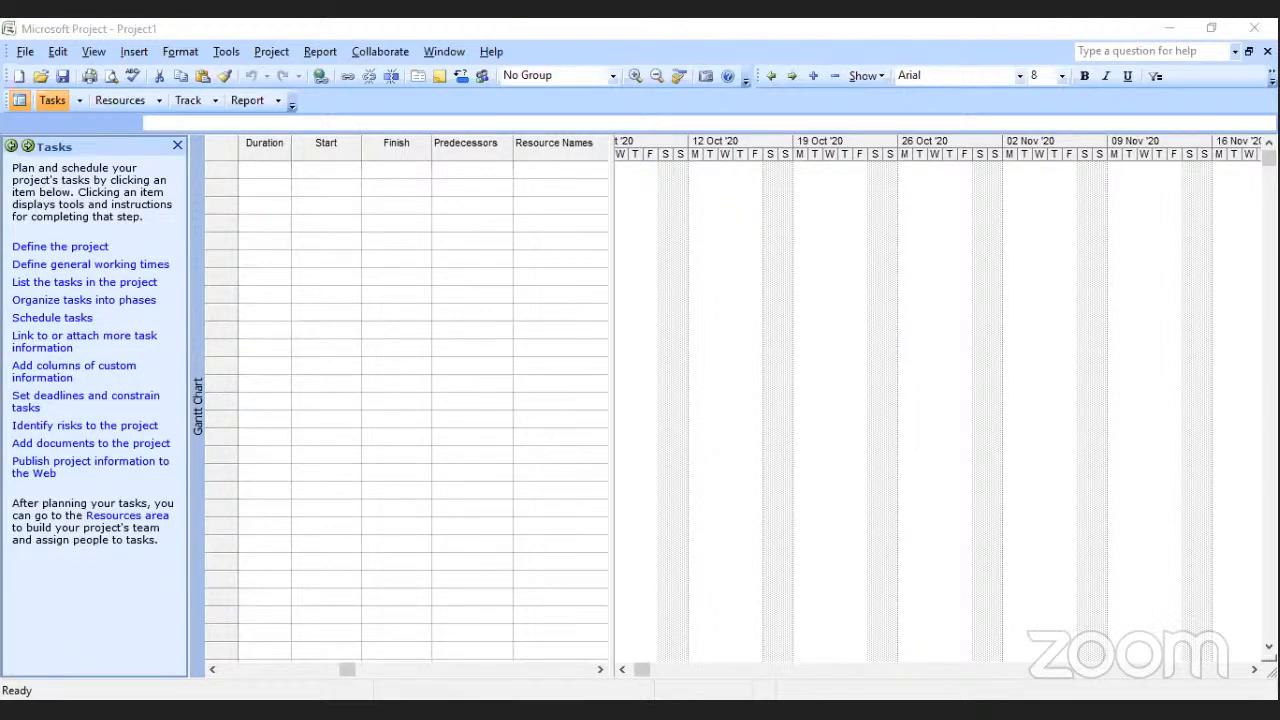
Widen the task table over the Gantt chart so that all columns through Resource Names are shown.
left_click(454, 274)
left_click(210, 668)
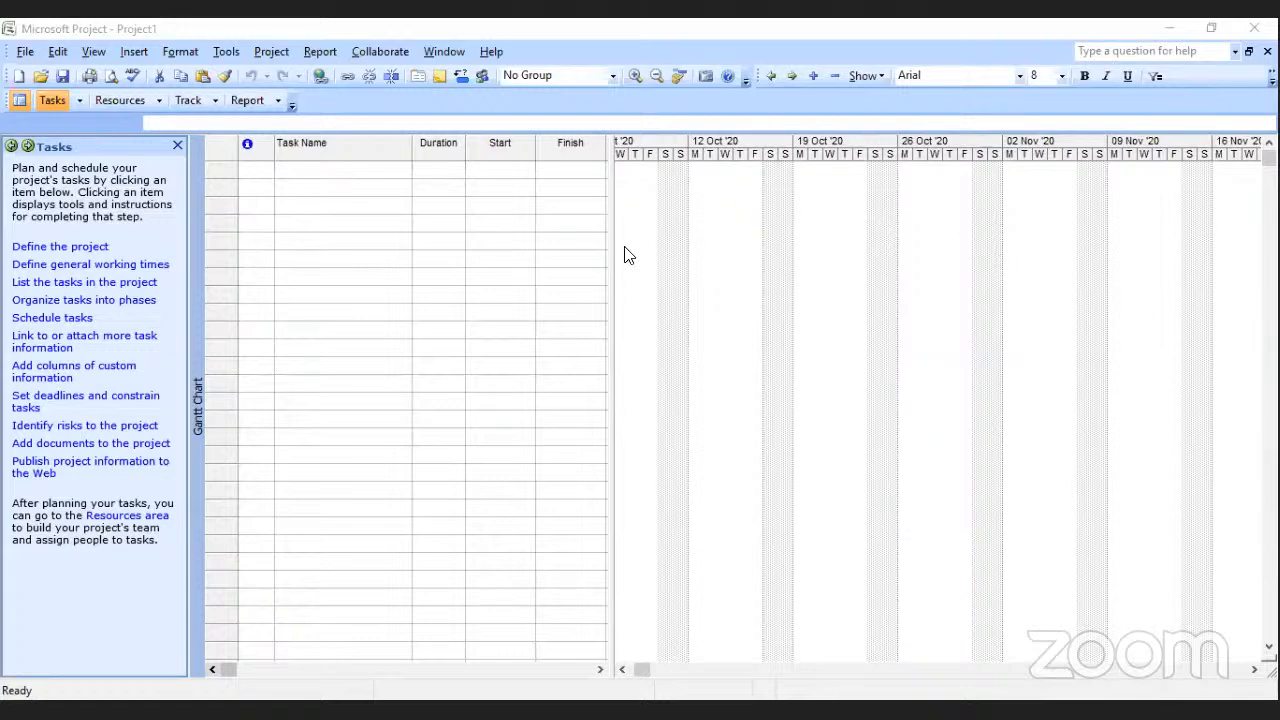
left_click_drag(611, 257, 790, 286)
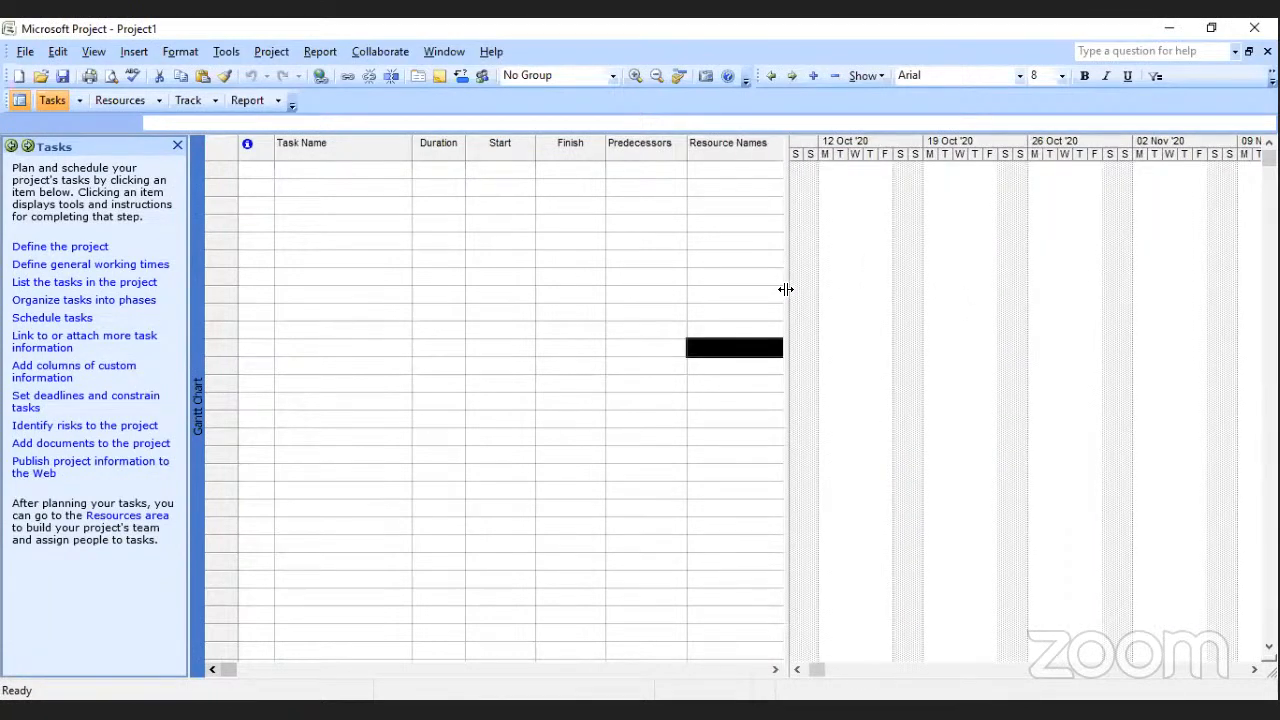
left_click(761, 421)
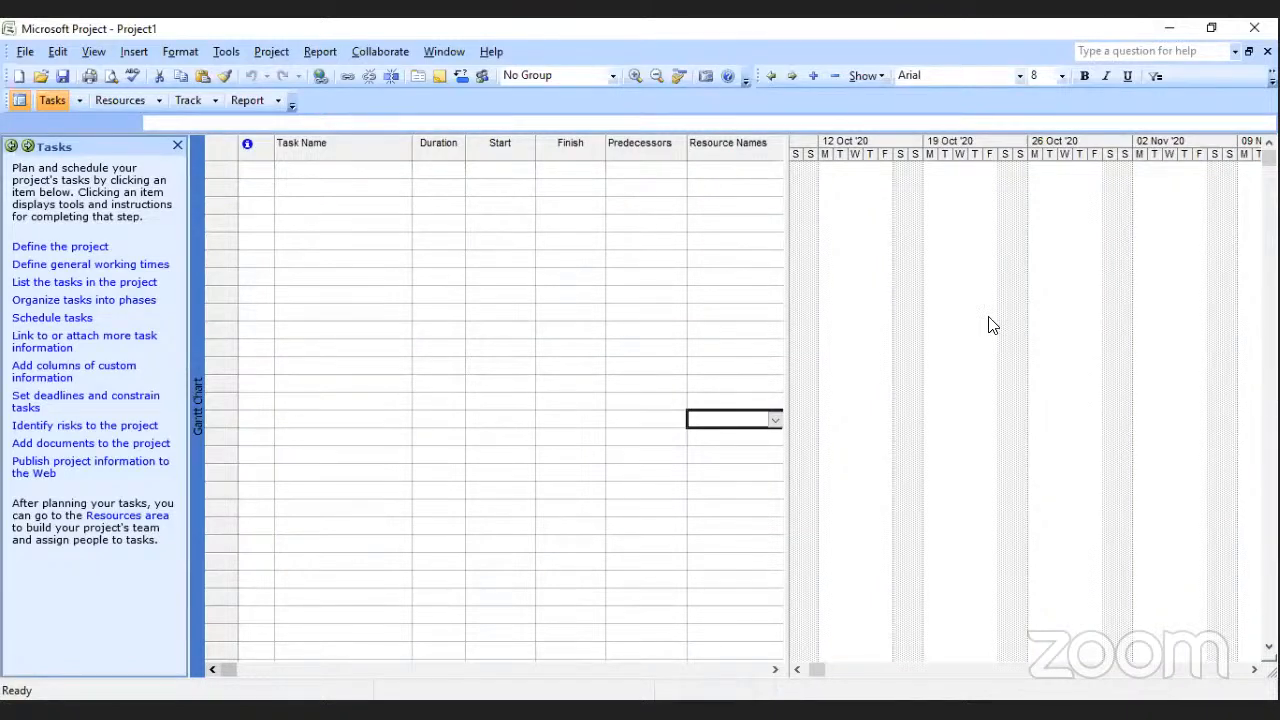
Examine the Notes, General, Predecessors and Advanced settings in the Task Information of the first empty task row, without changing anything.
left_click(250, 169)
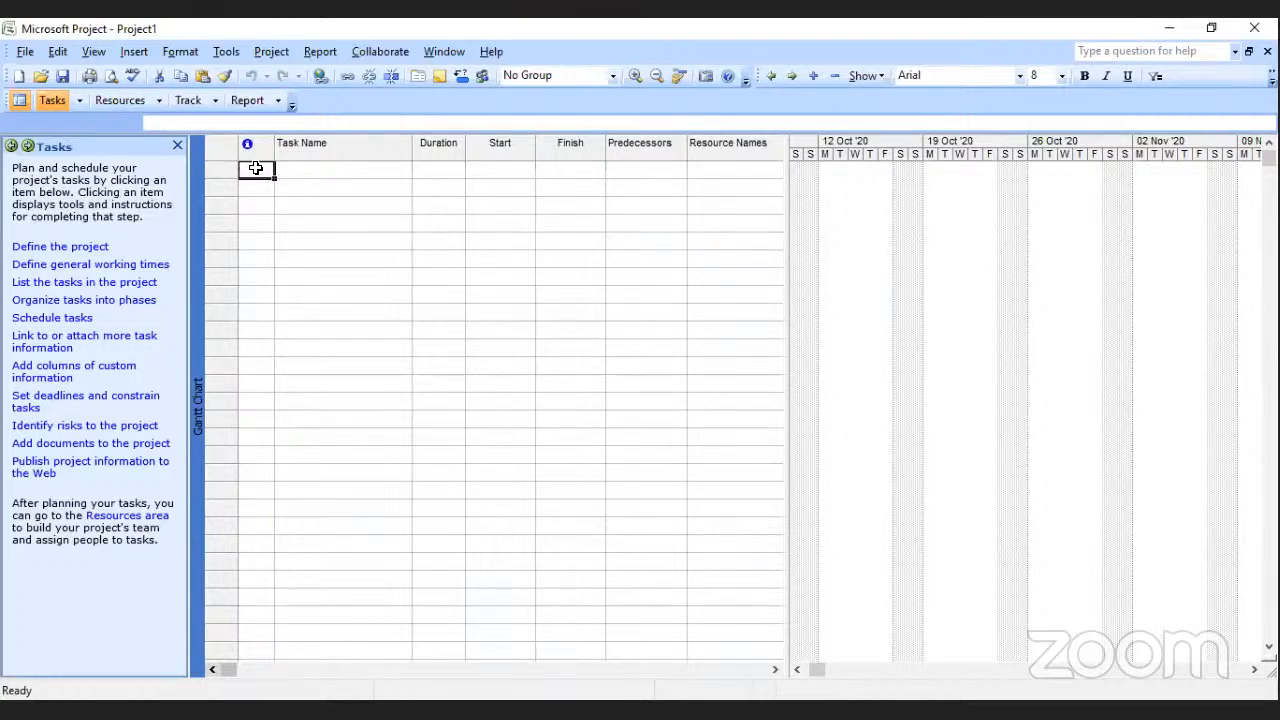
left_click(255, 170)
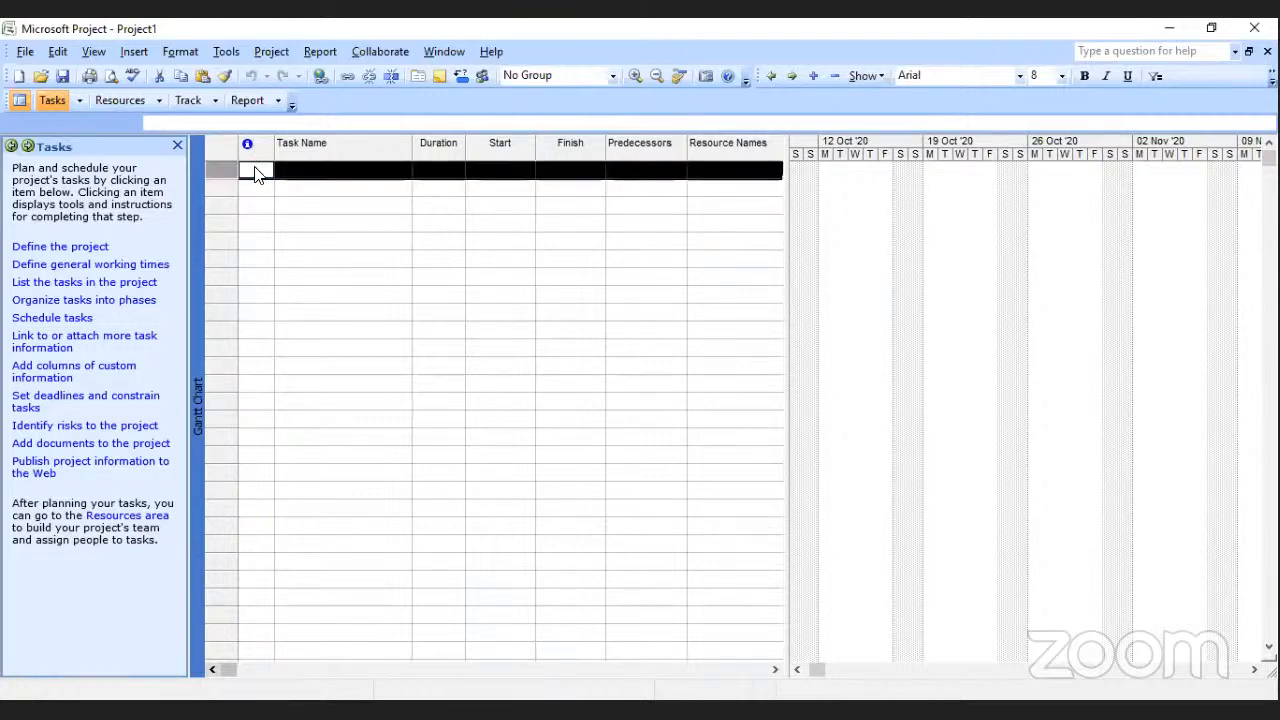
double_click(255, 172)
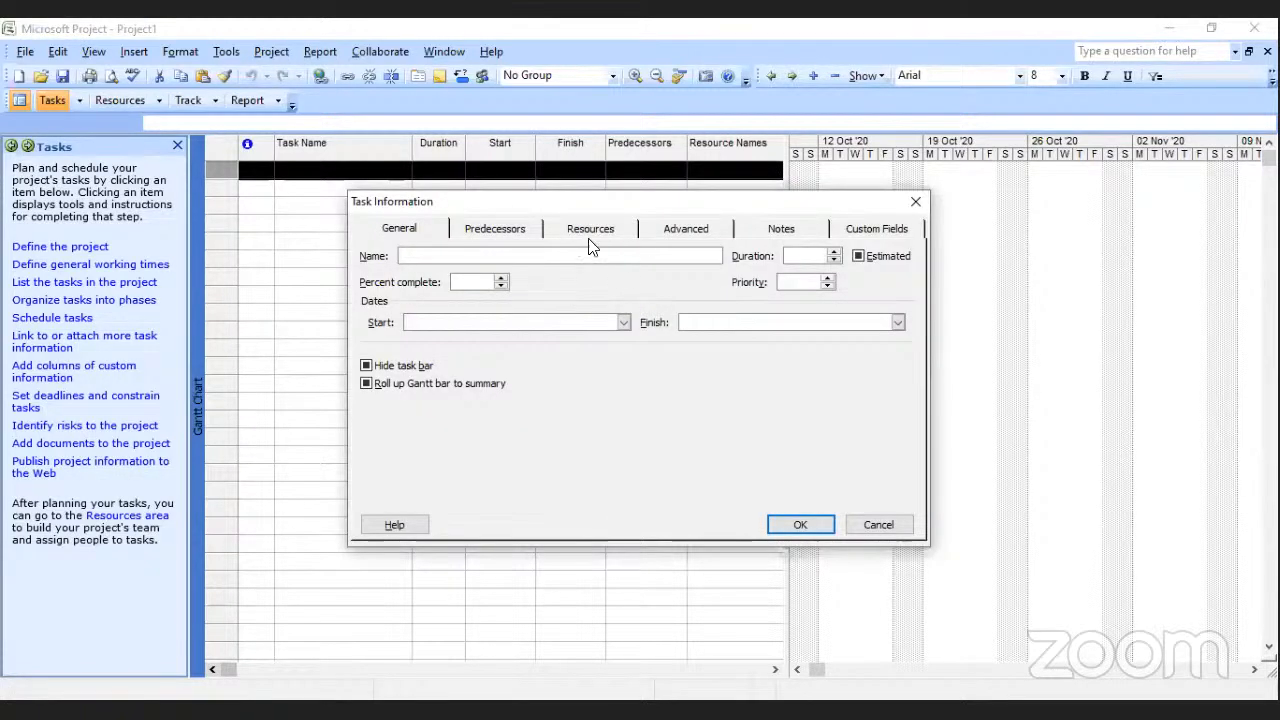
left_click(772, 230)
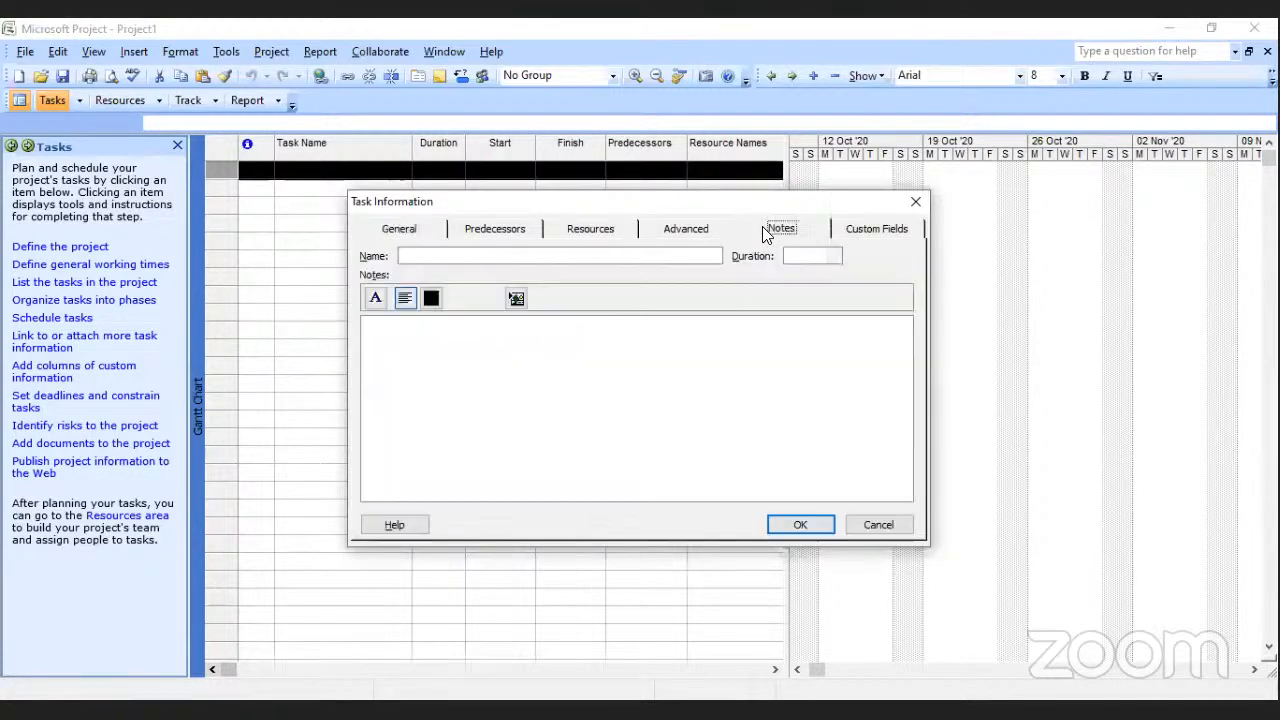
left_click(452, 370)
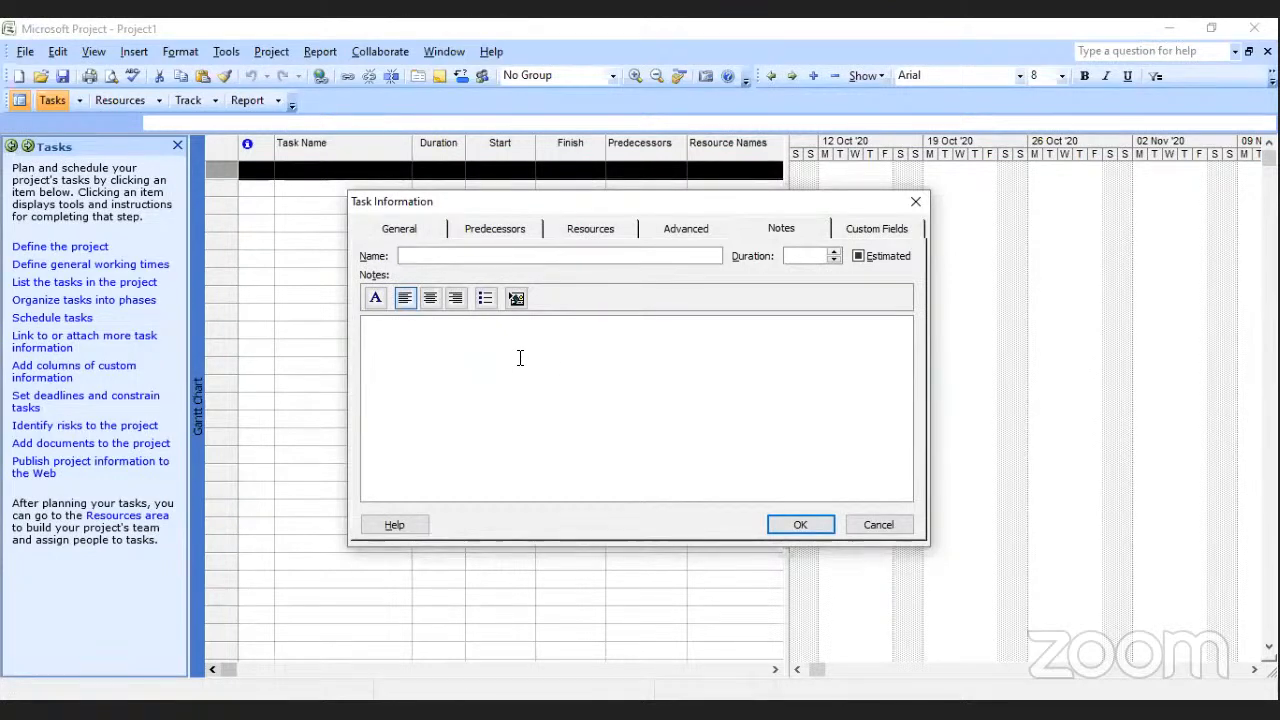
left_click(405, 230)
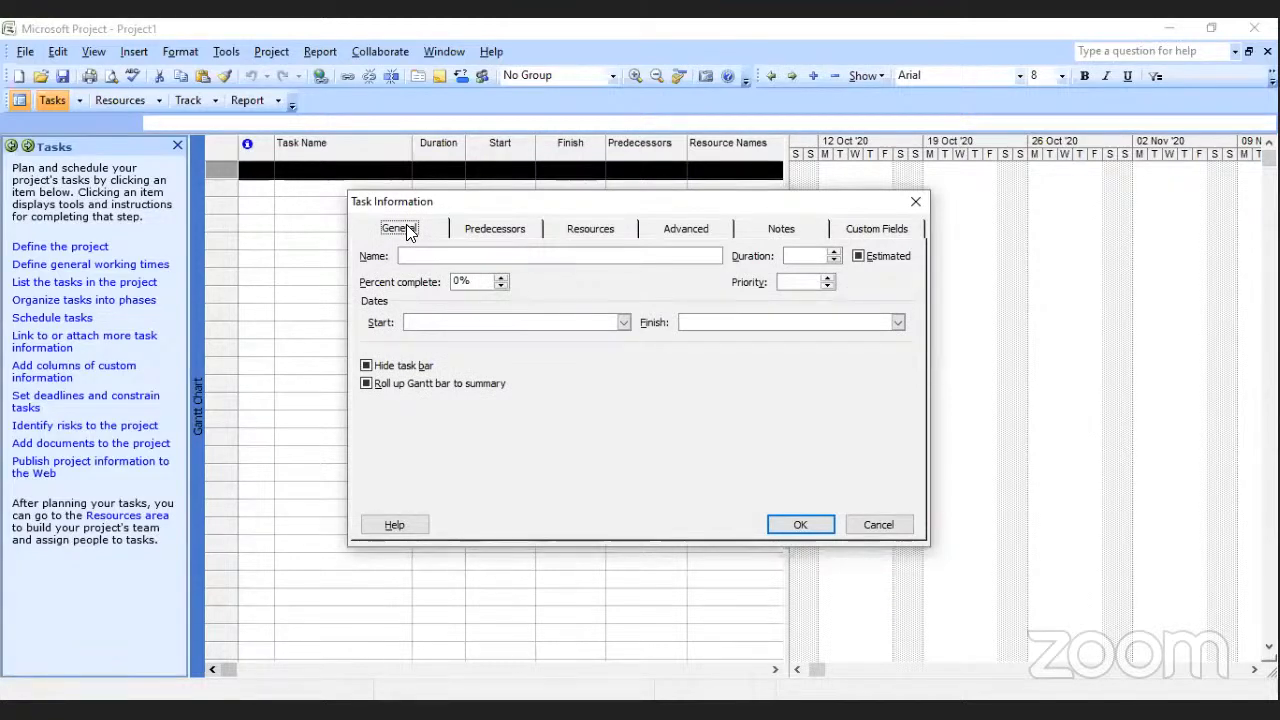
left_click(476, 228)
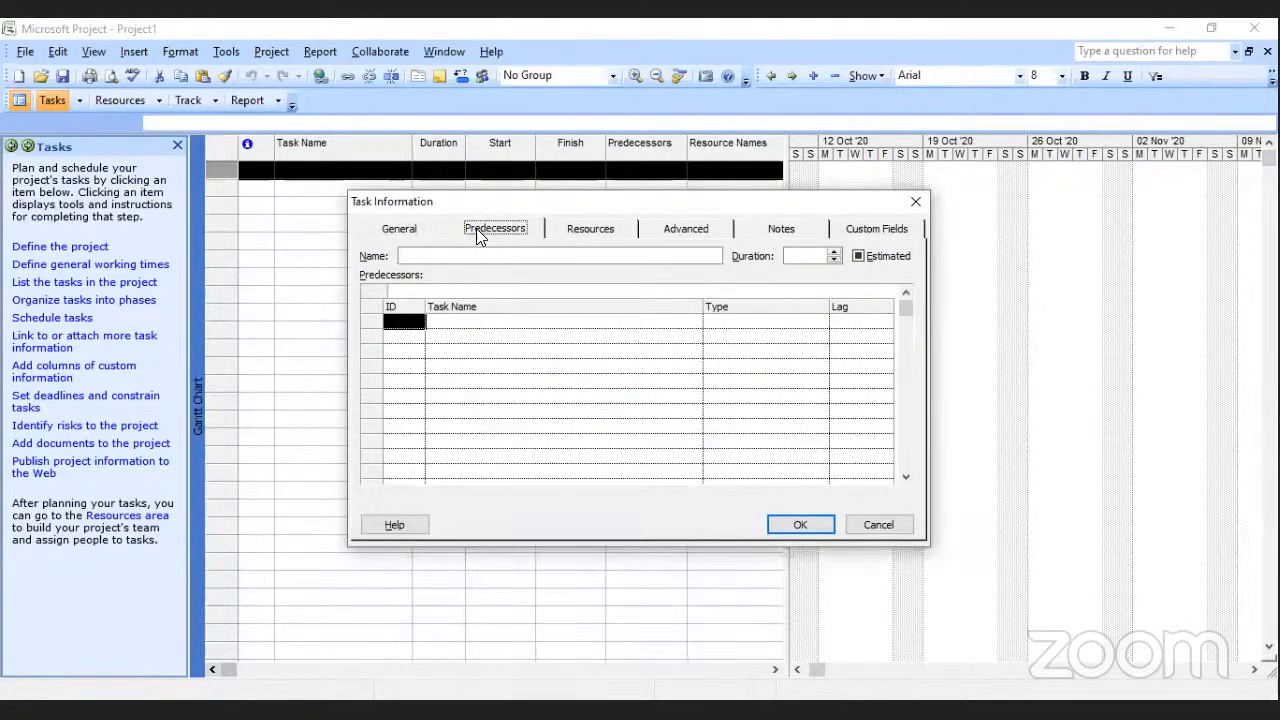
left_click(401, 232)
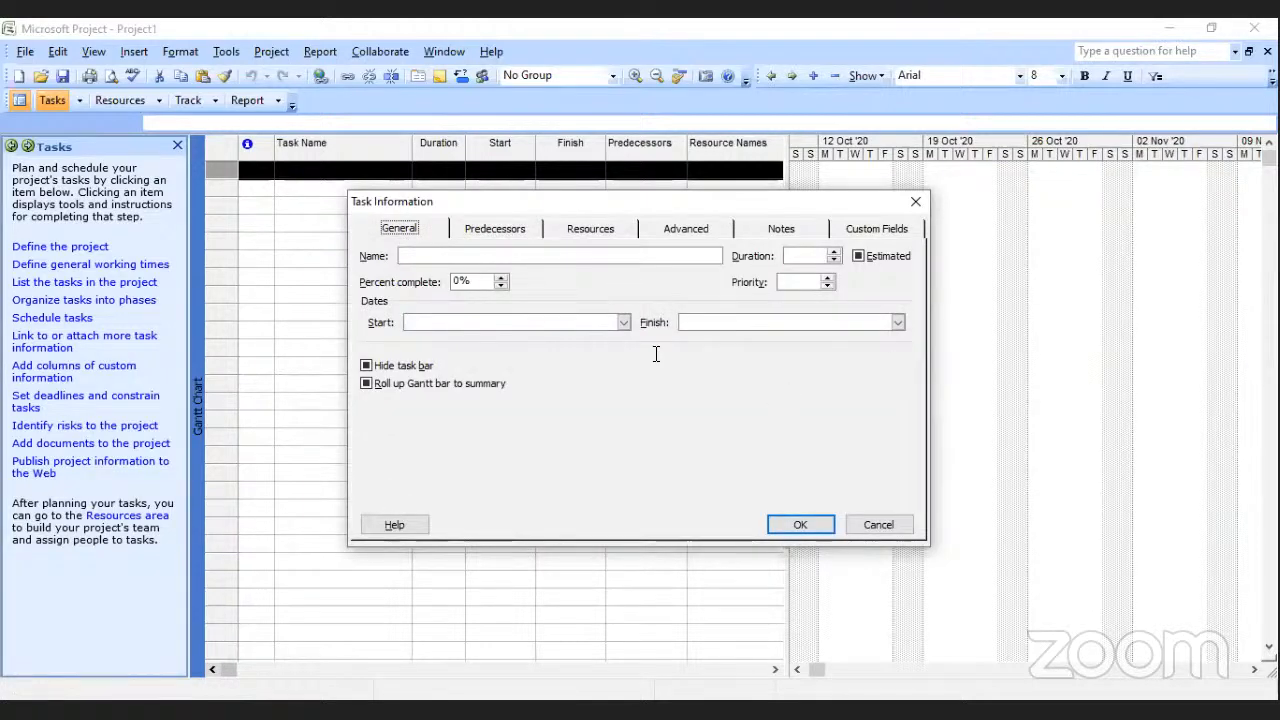
left_click(679, 238)
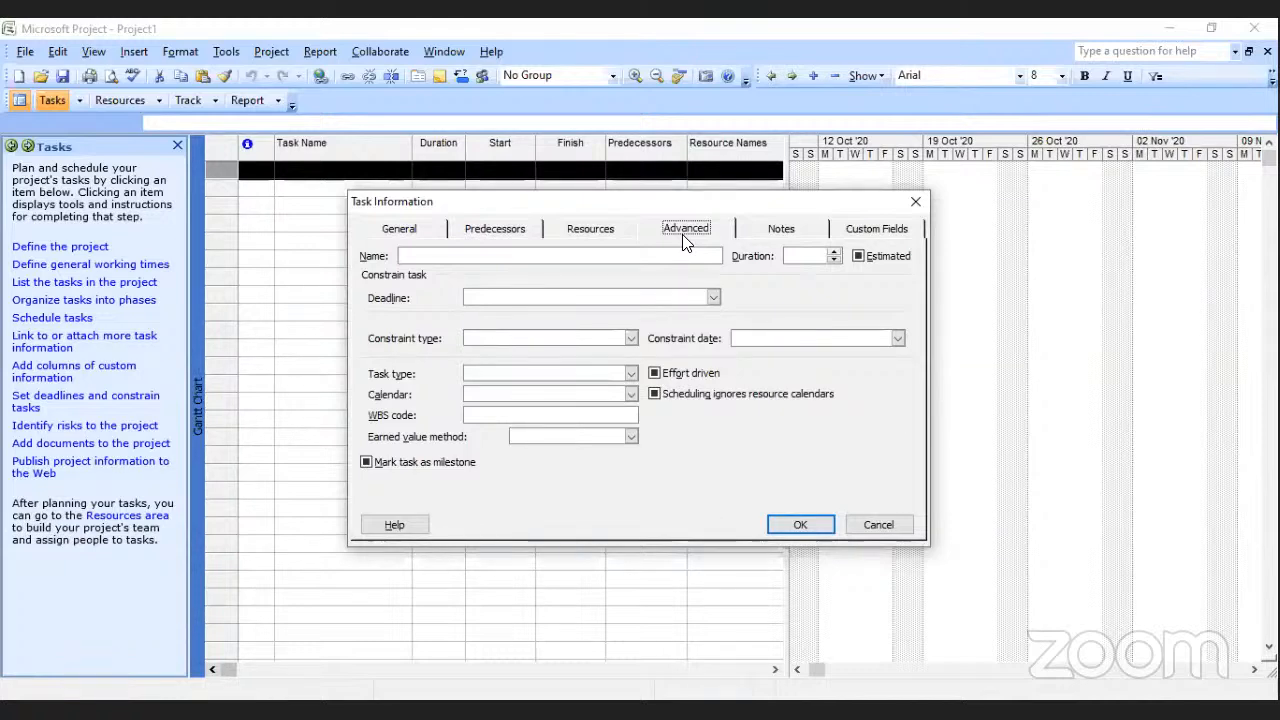
left_click(915, 203)
left_click(431, 257)
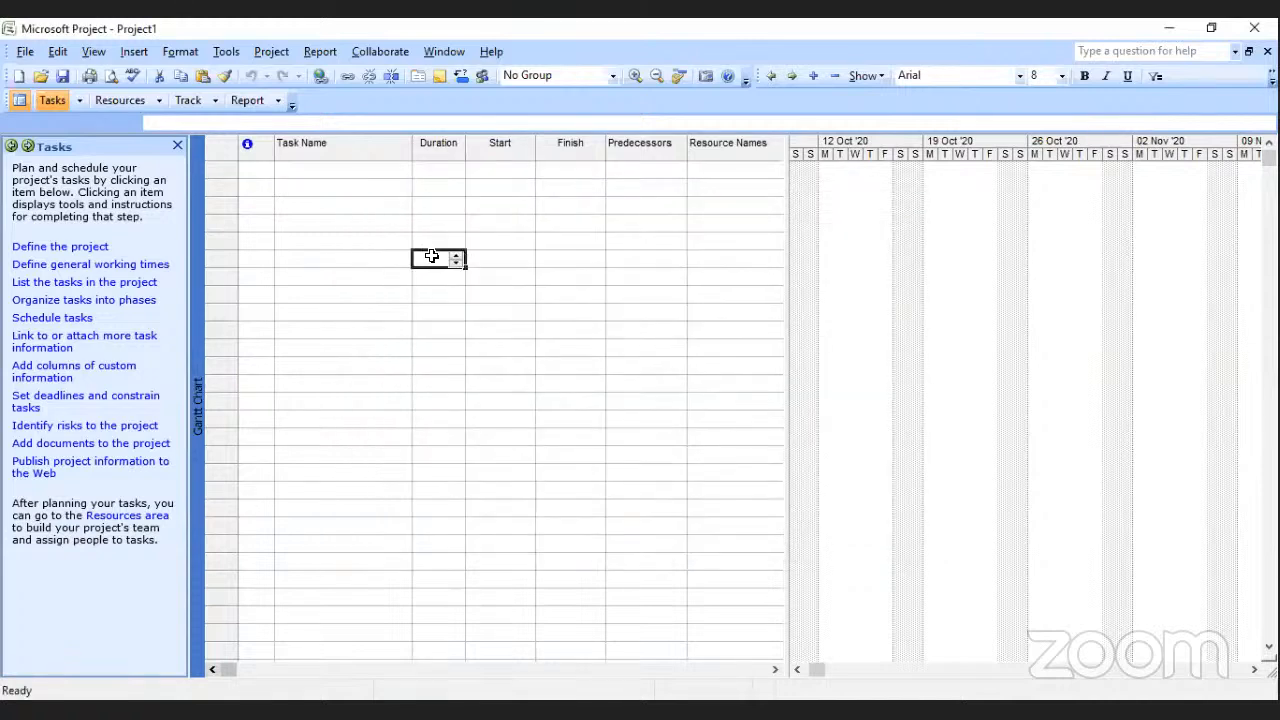
double_click(262, 172)
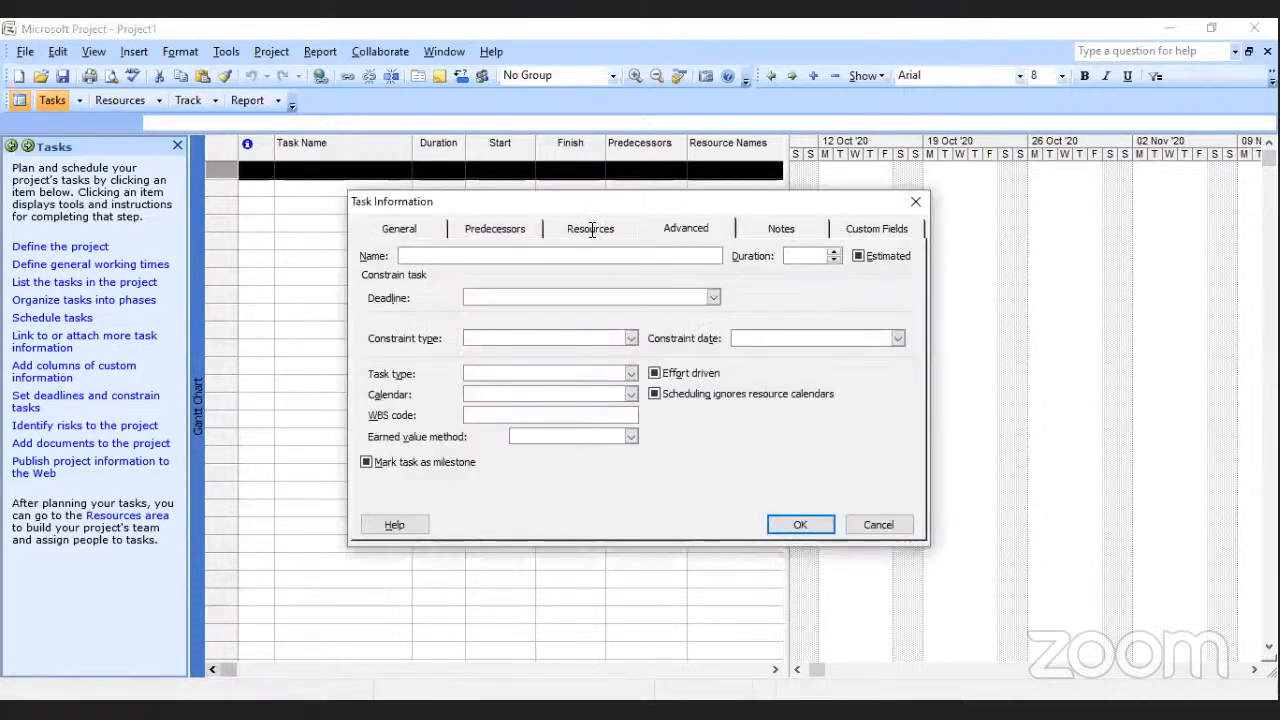
left_click(916, 203)
left_click(320, 245)
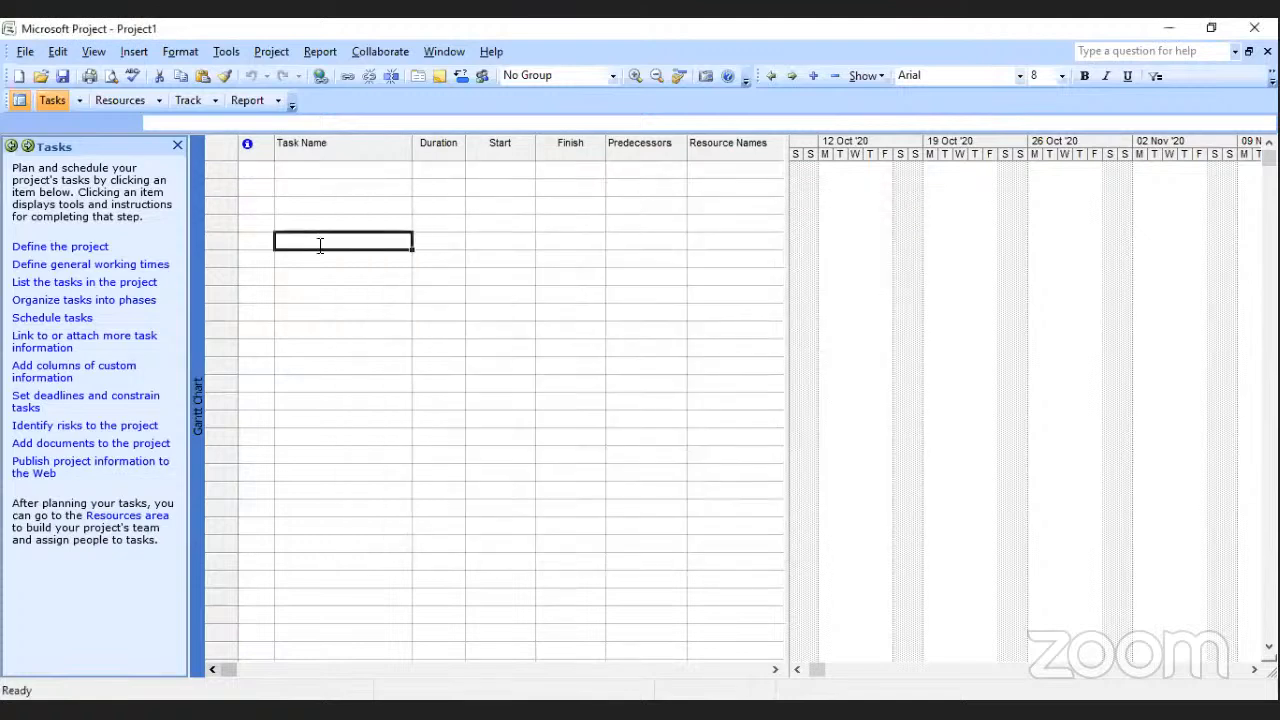
left_click(257, 170)
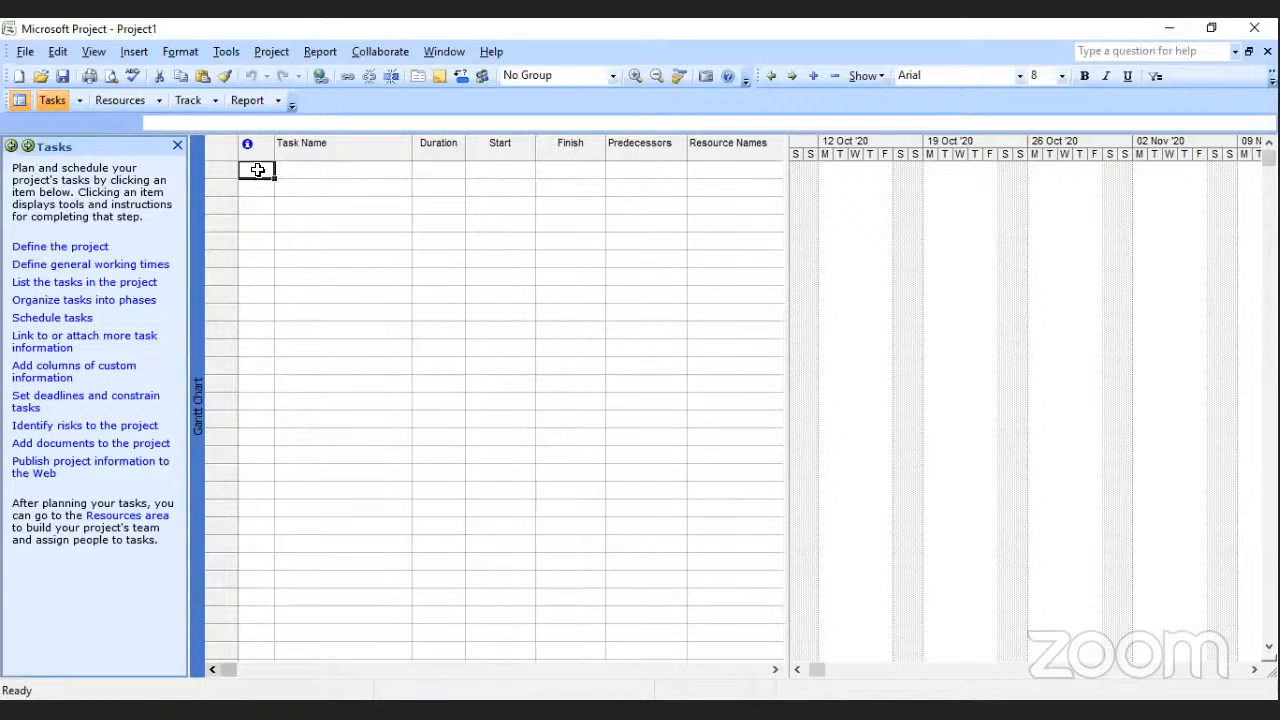
Create a new project from the Annual Report Preparation template stored on the computer.
left_click(25, 55)
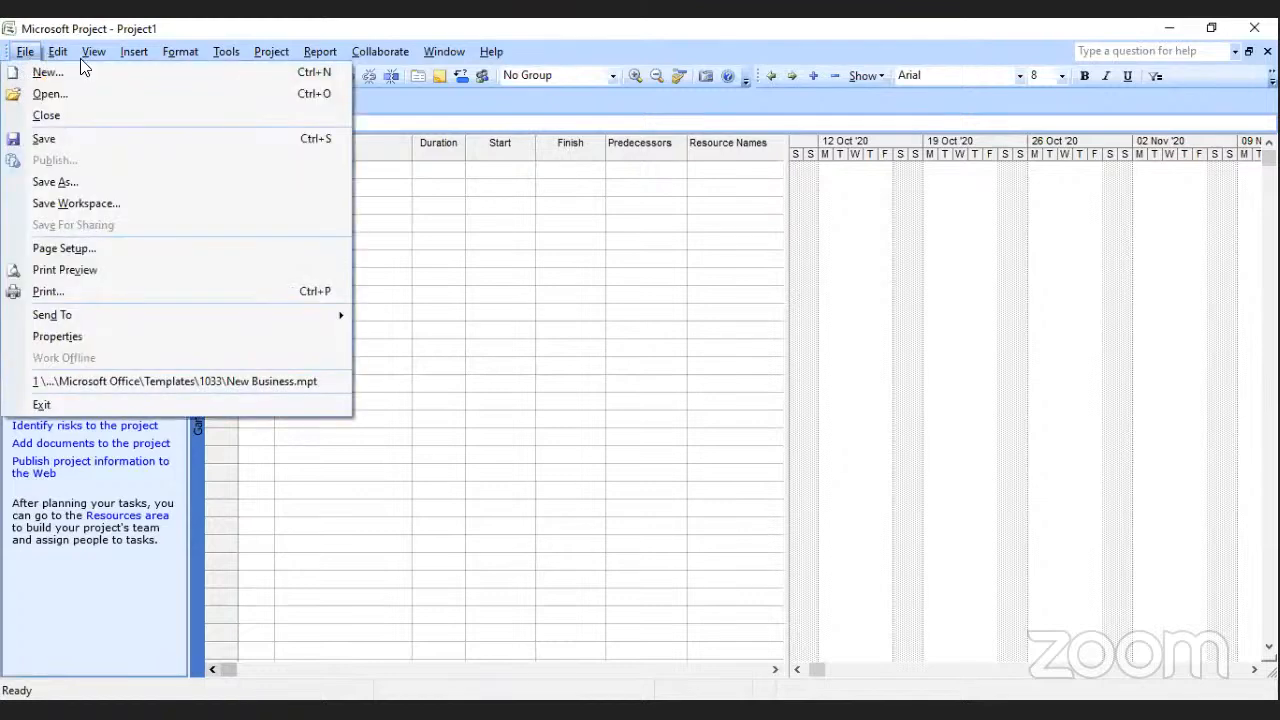
left_click(24, 55)
left_click(22, 55)
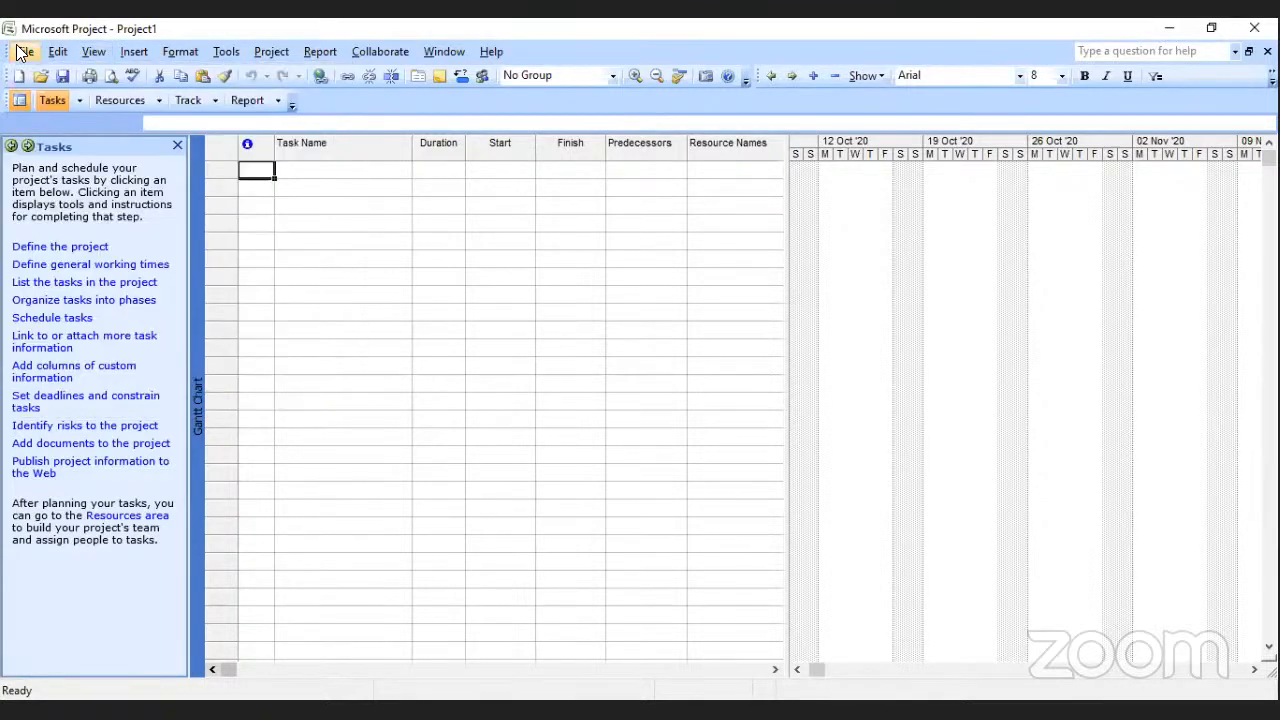
left_click(20, 53)
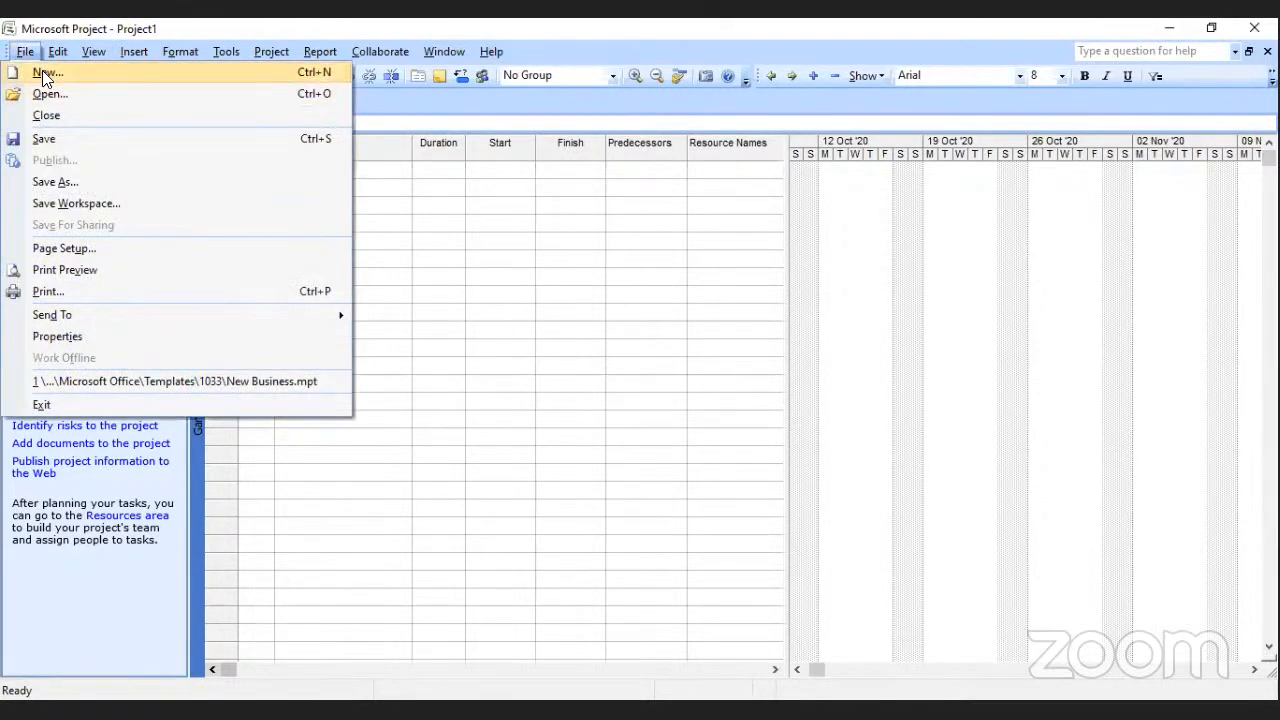
left_click(44, 72)
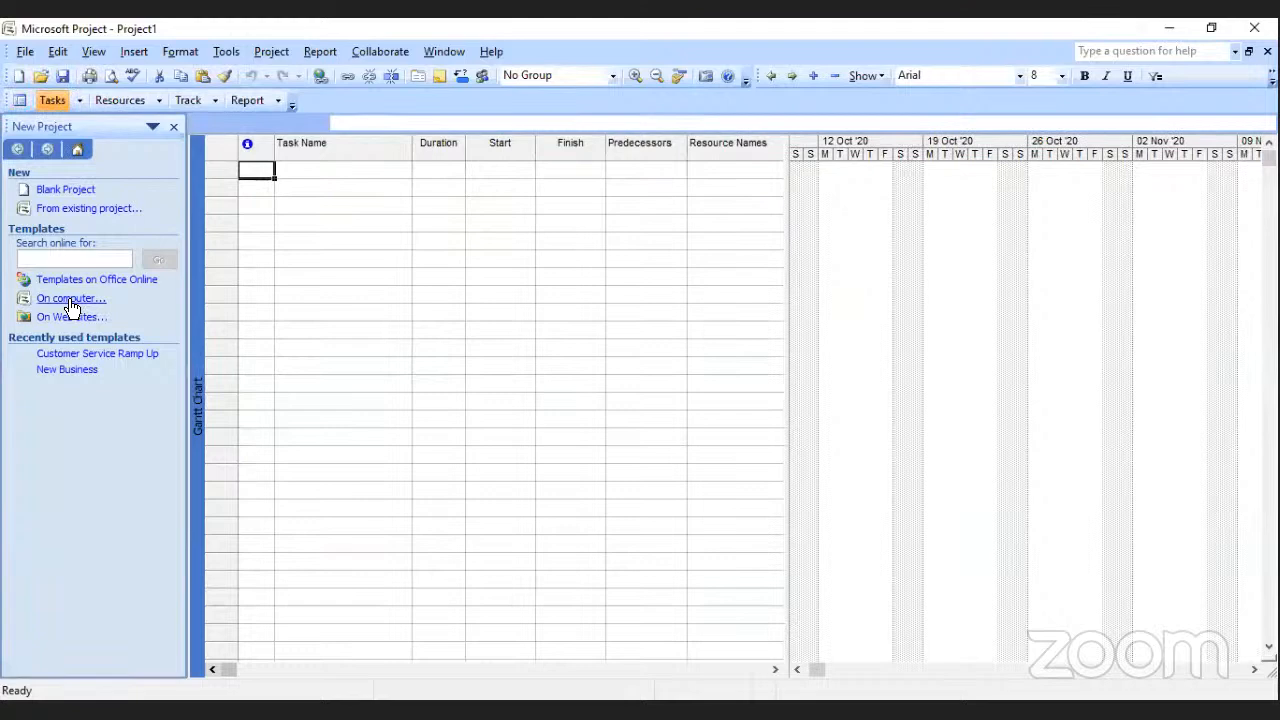
left_click(71, 302)
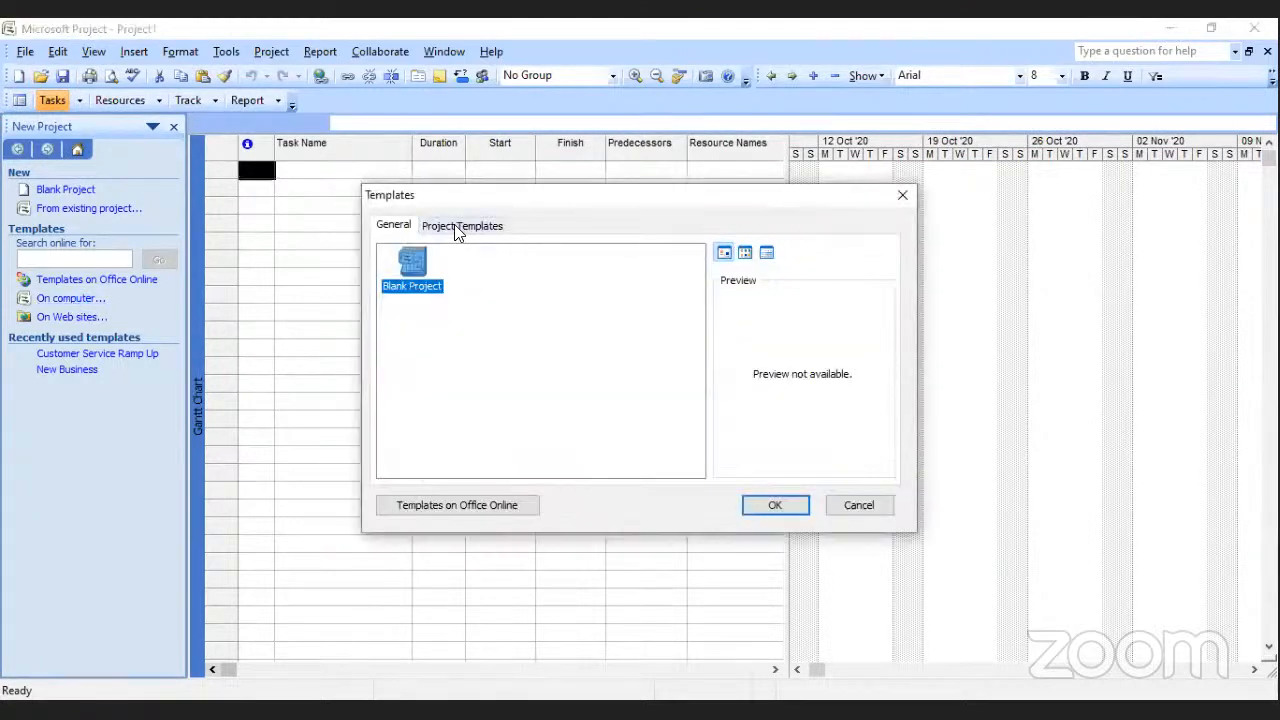
left_click(457, 229)
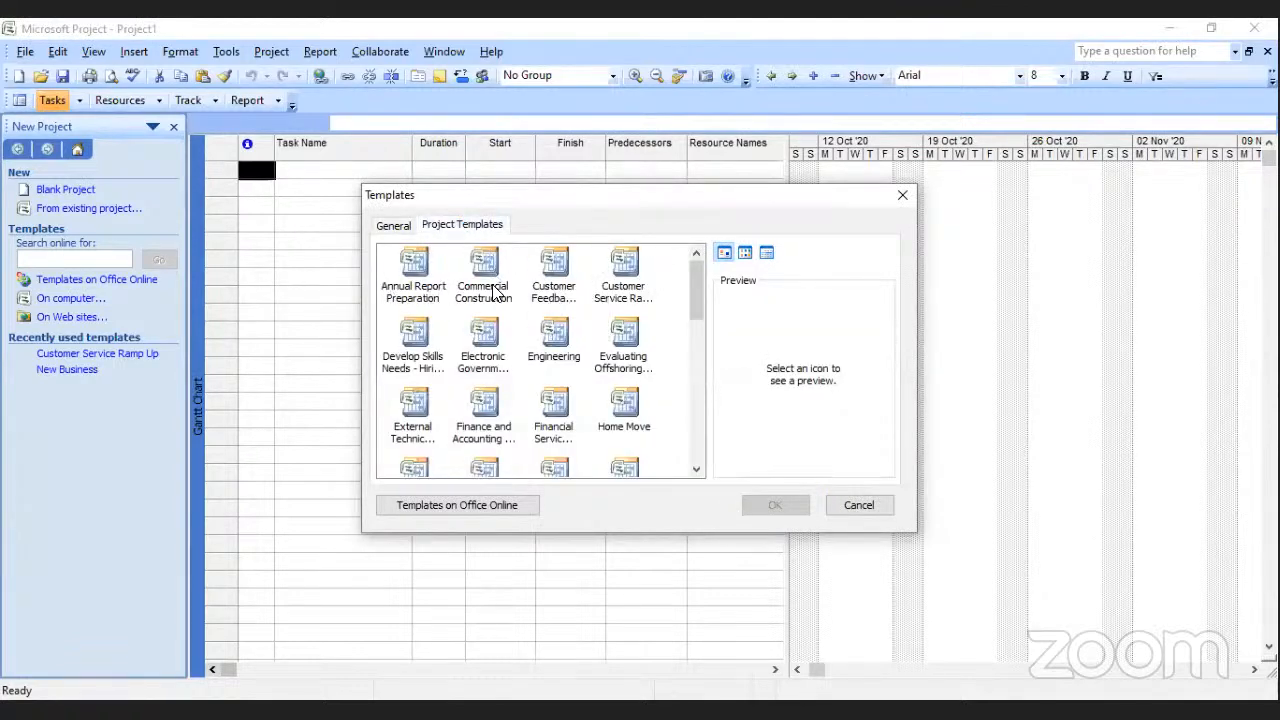
double_click(412, 270)
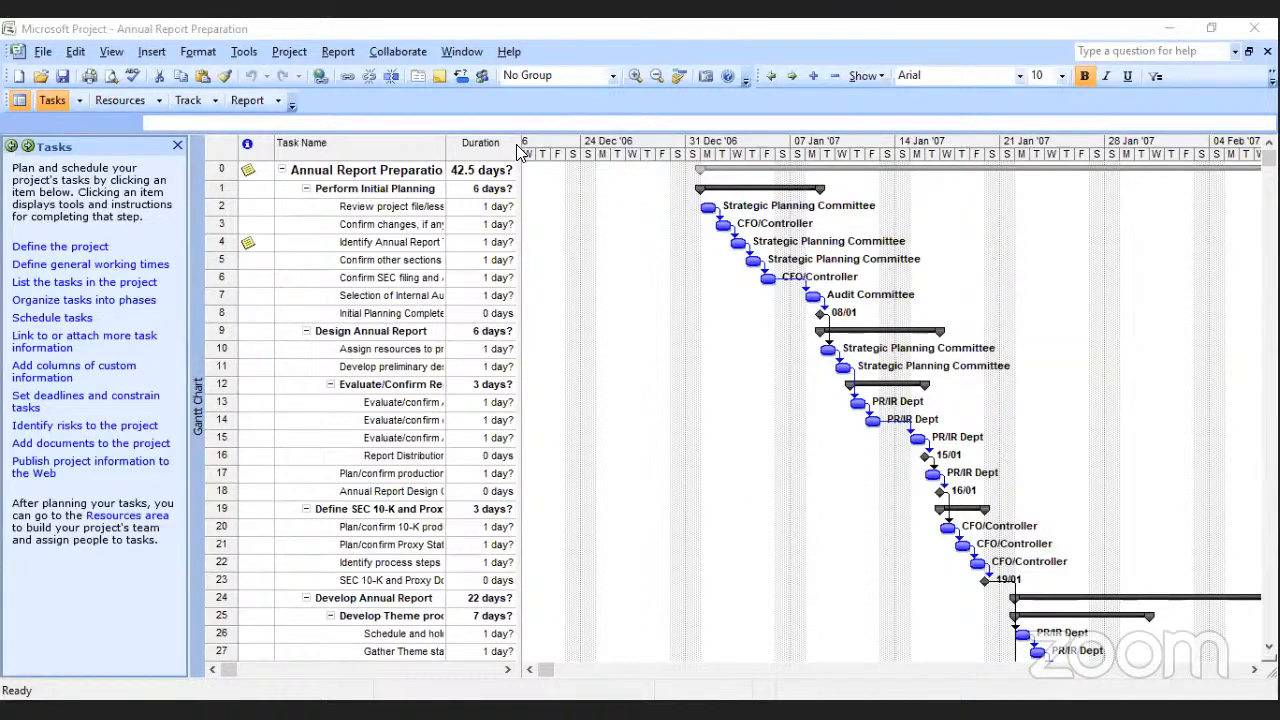
Widen the annual report project's task table so that the Predecessors and Resource Names columns are shown.
left_click_drag(519, 149, 869, 175)
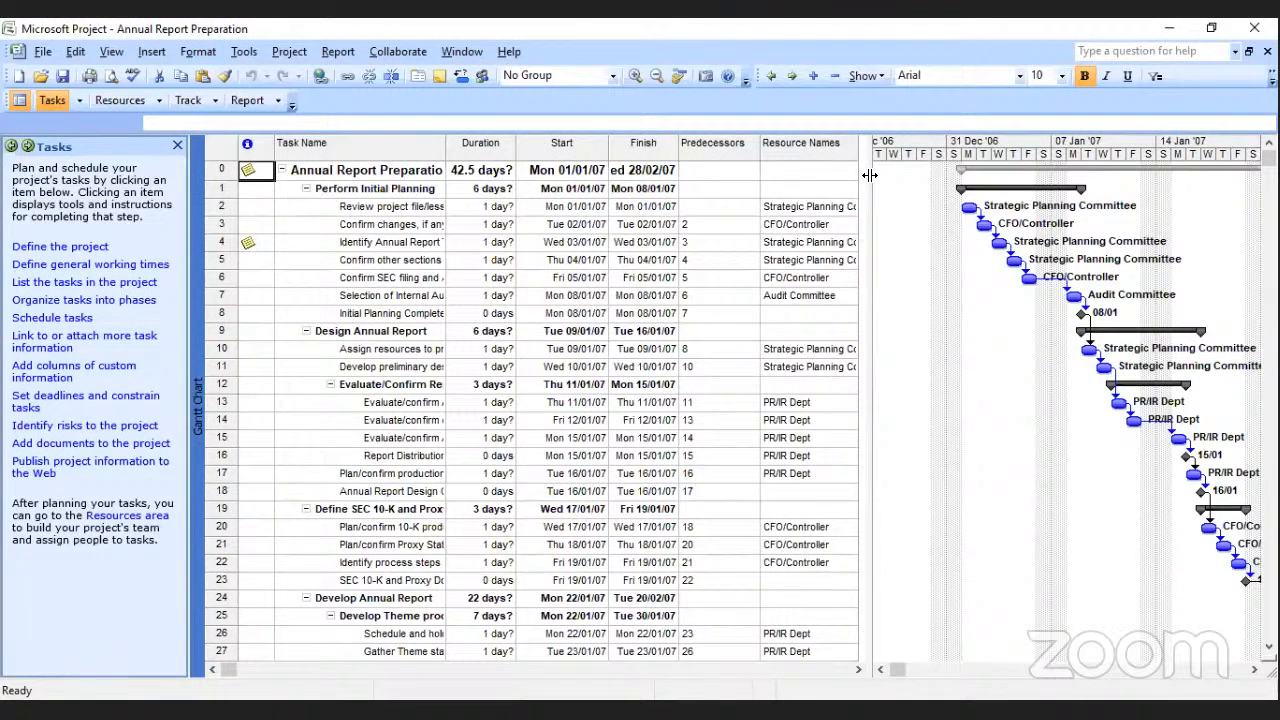
left_click_drag(869, 175, 861, 179)
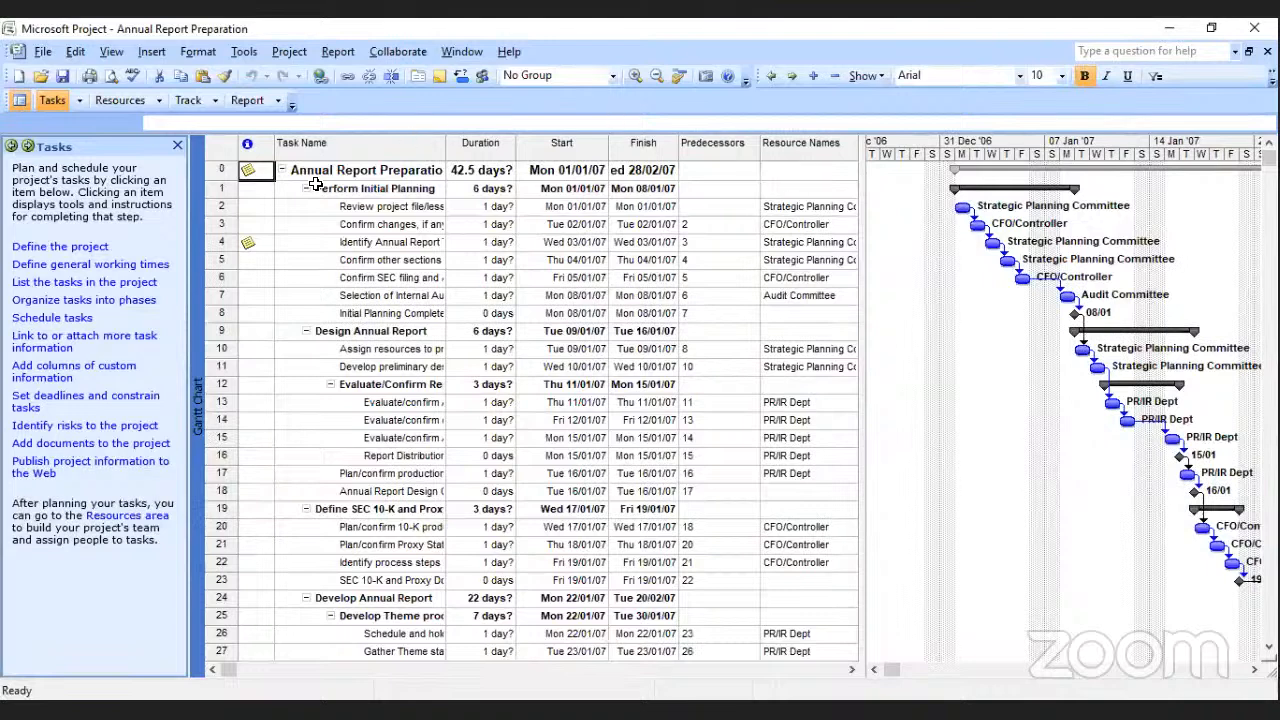
Read the notes attached to the Annual Report Preparation summary task and to task 4, Identify Annual Report Theme and Section Requirements.
mouse_move(249, 172)
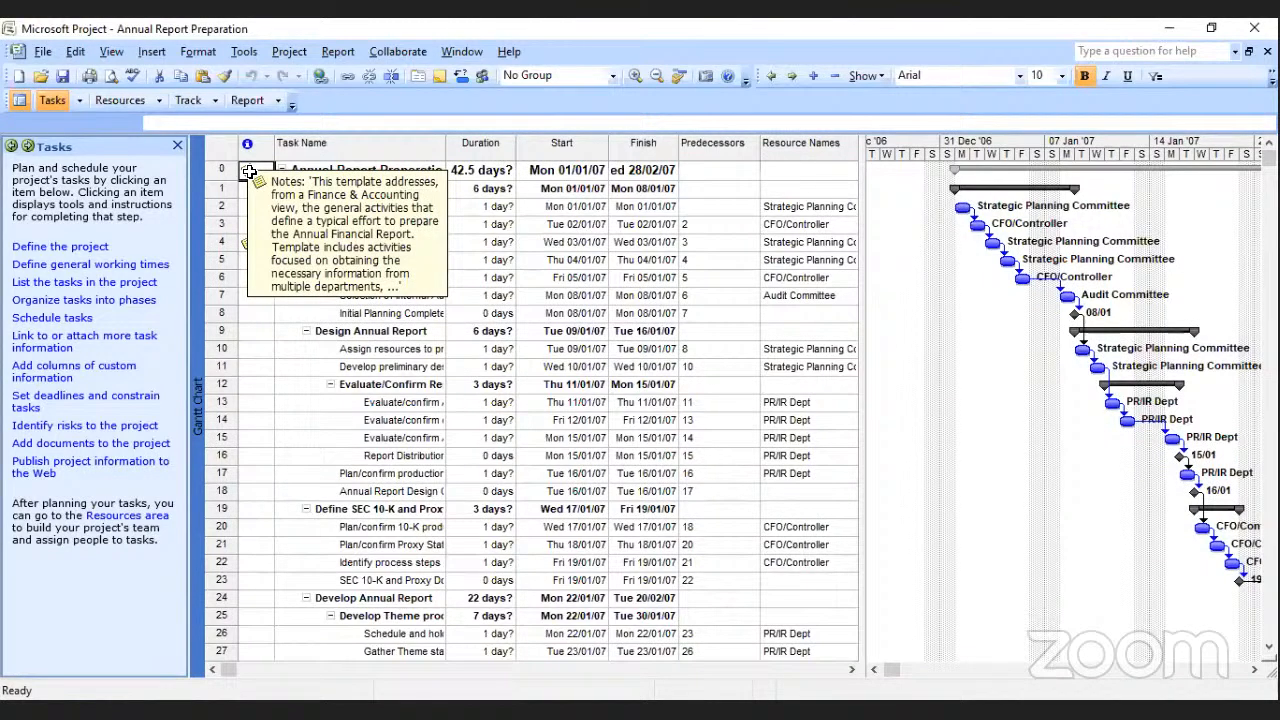
double_click(249, 172)
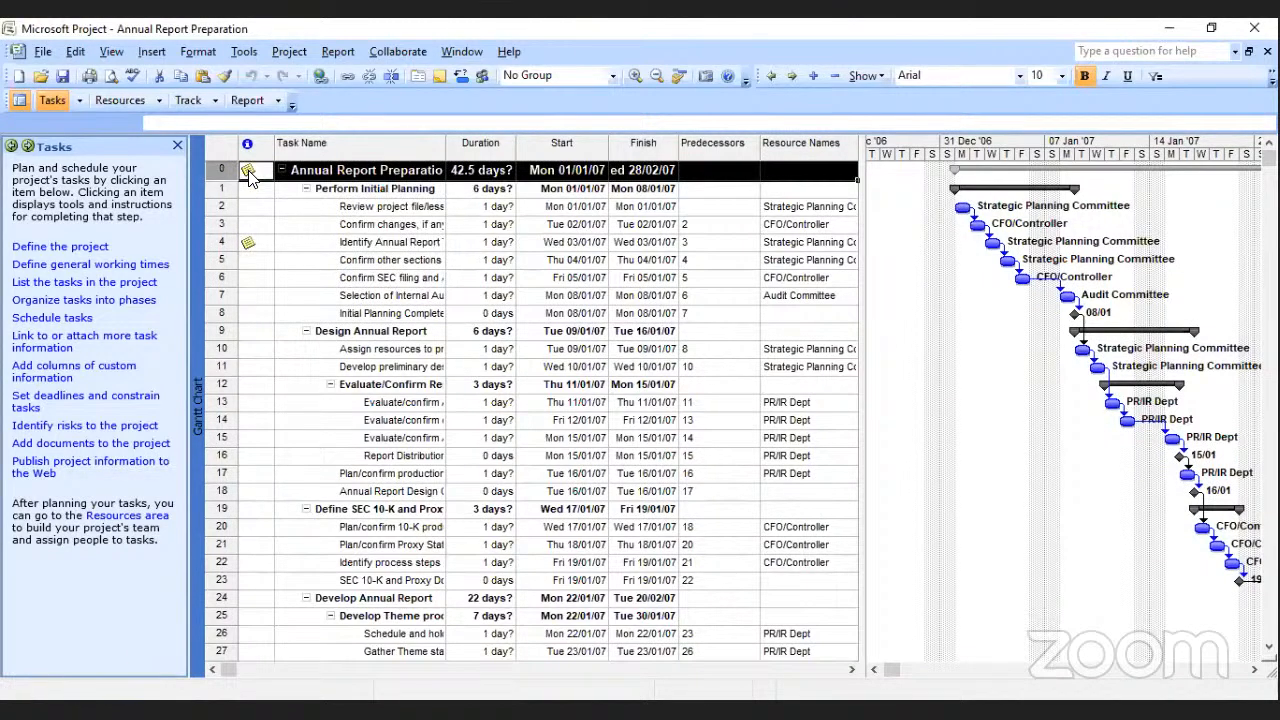
left_click(764, 233)
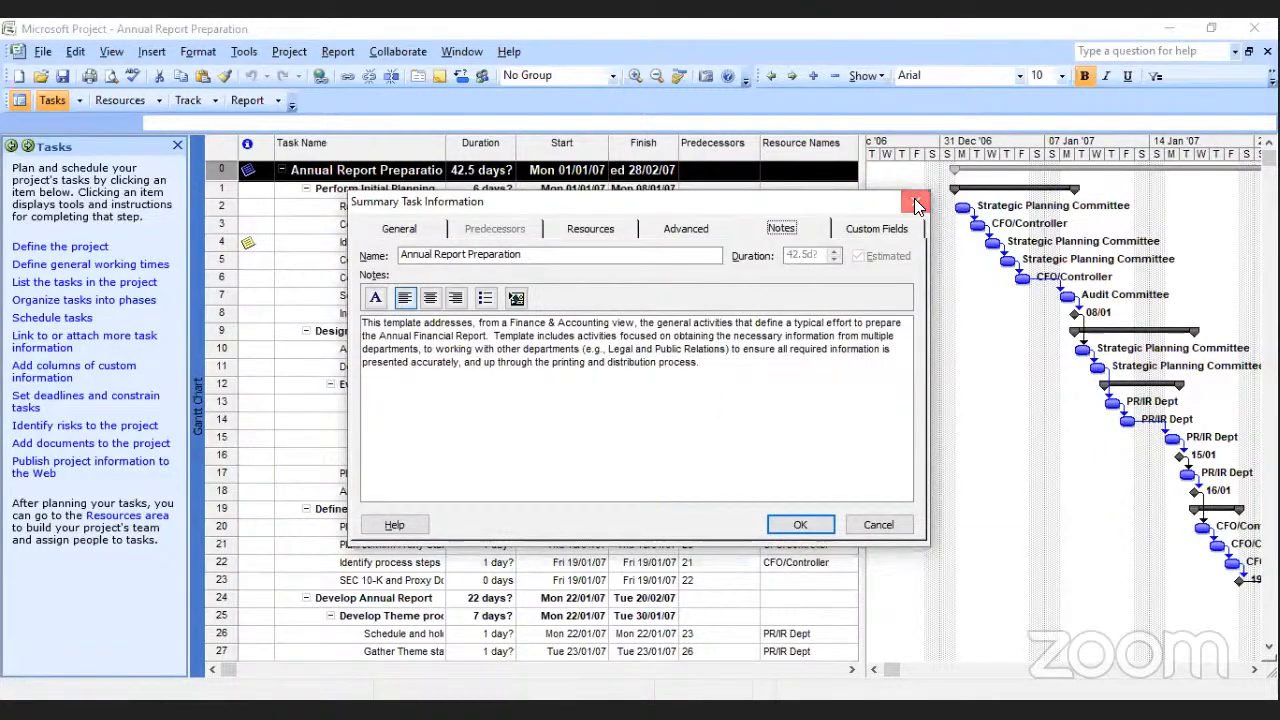
key("Escape")
left_click(255, 244)
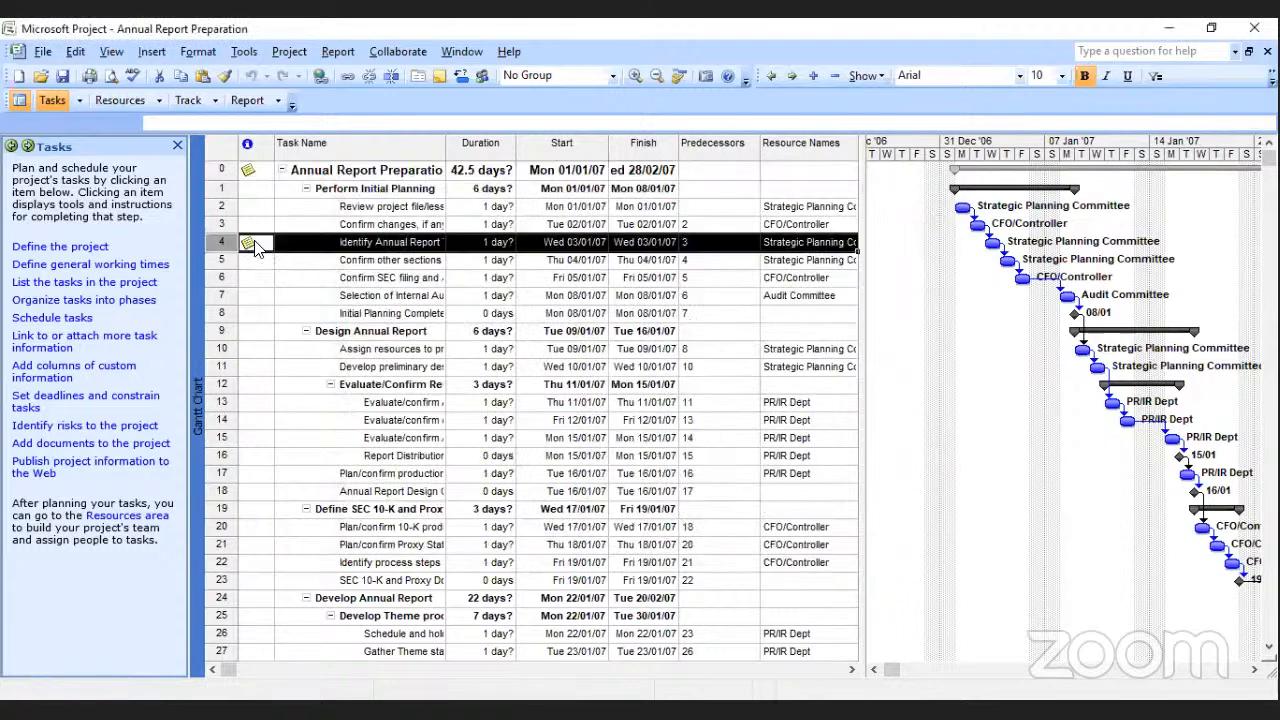
double_click(255, 244)
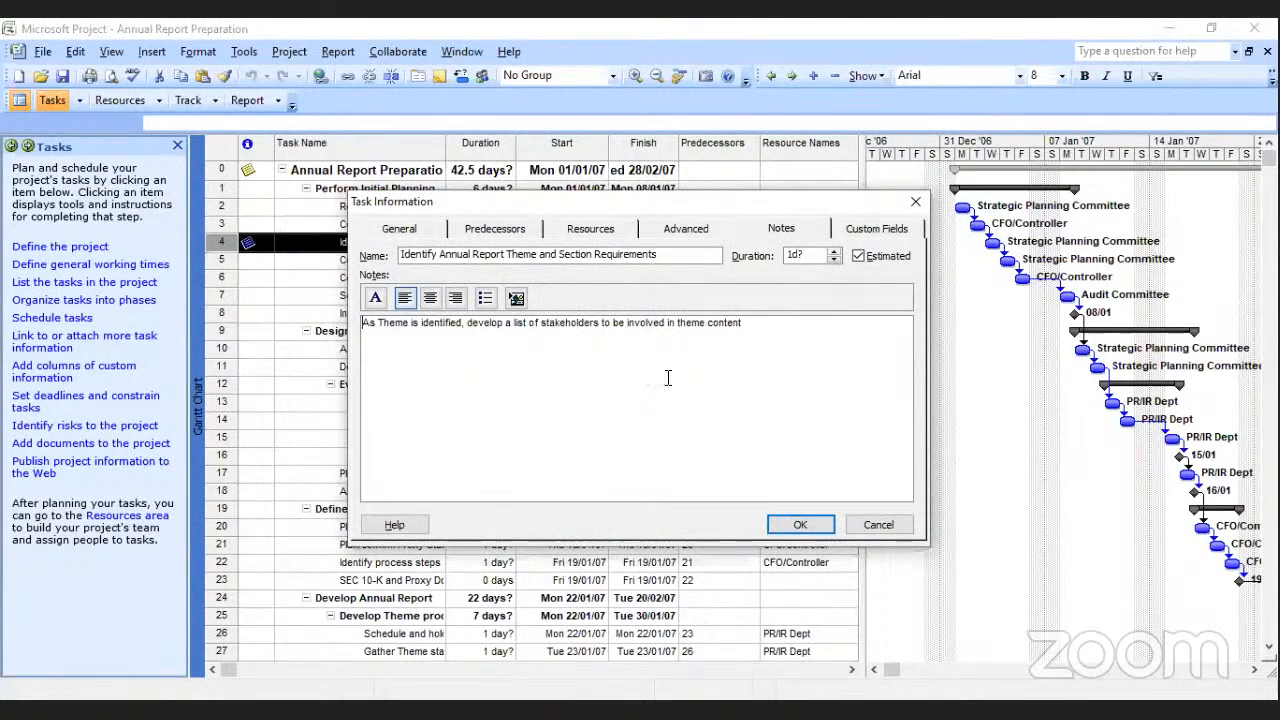
left_click(810, 528)
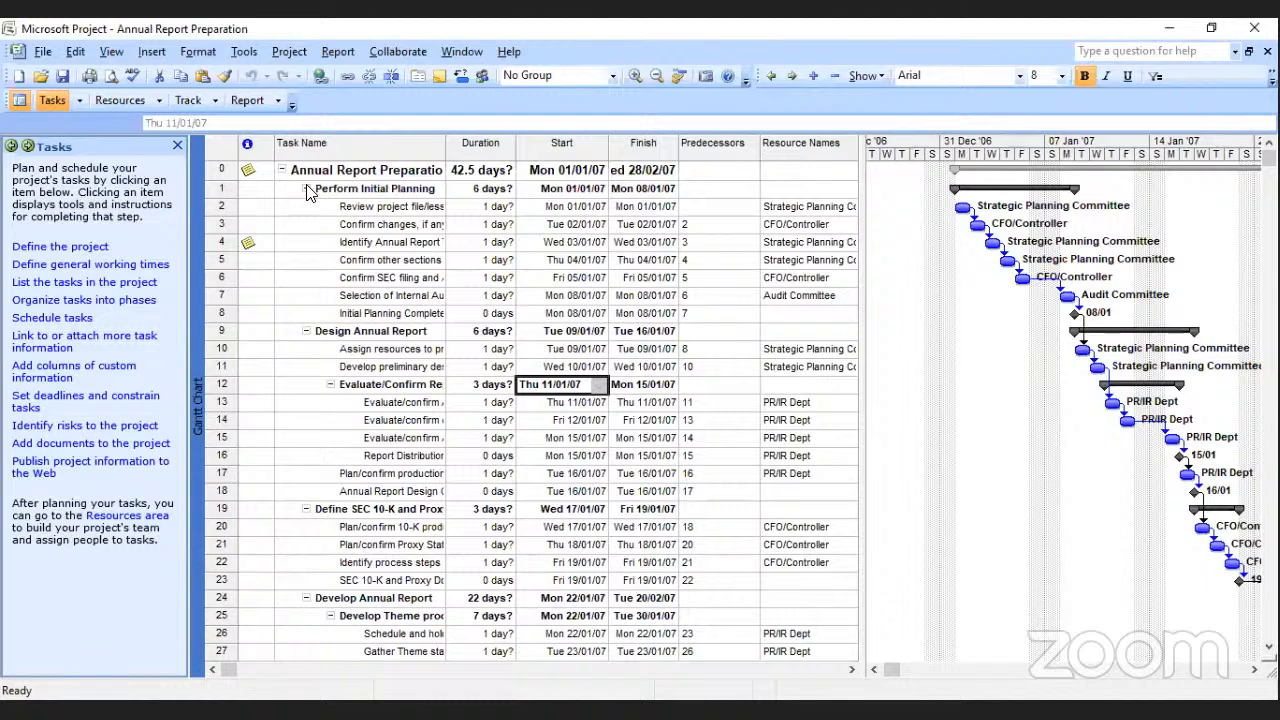
Collapse the seven phase summary tasks of the annual report project, from Perform Initial Planning through Distribute Annual Report.
left_click(306, 189)
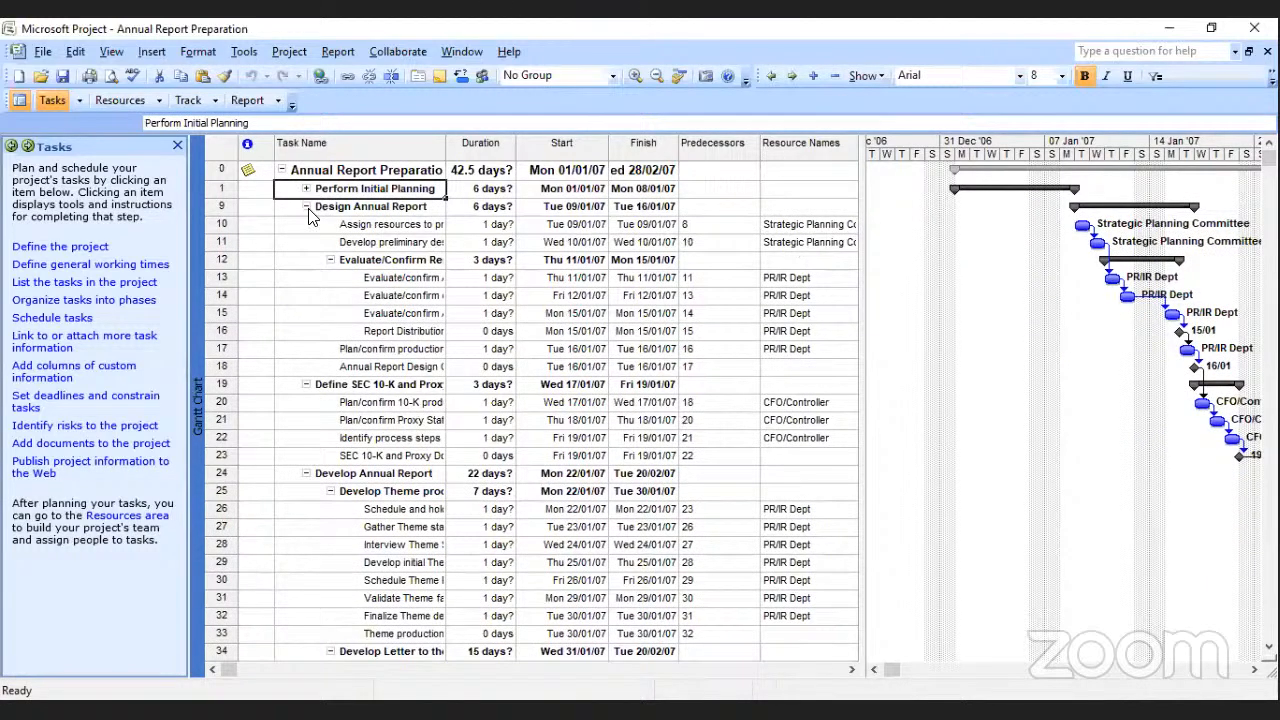
left_click(306, 206)
left_click(306, 224)
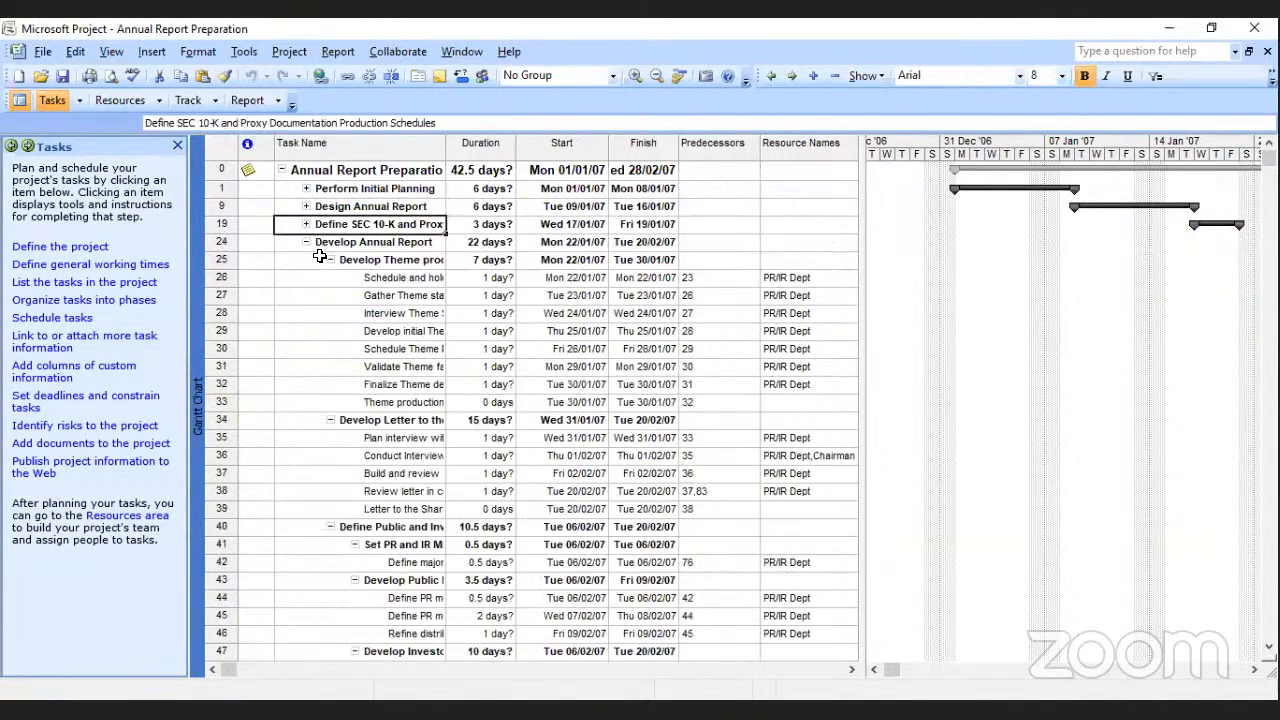
left_click(306, 243)
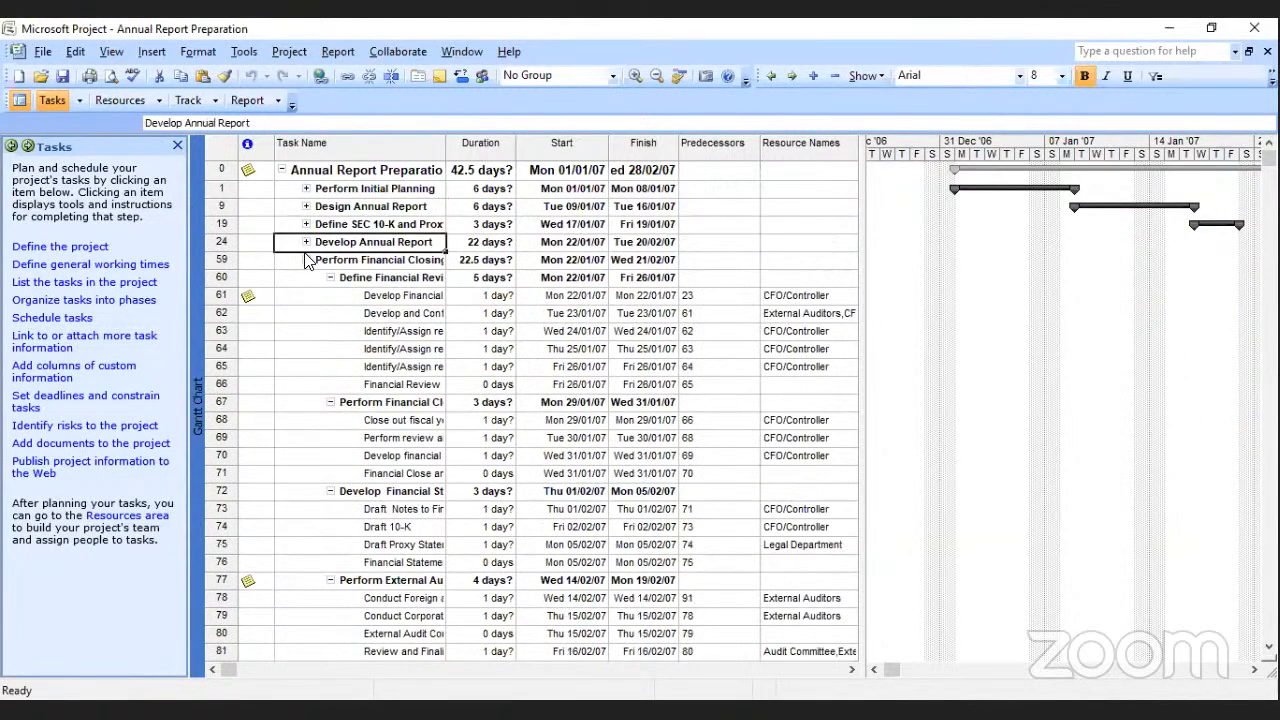
left_click(306, 260)
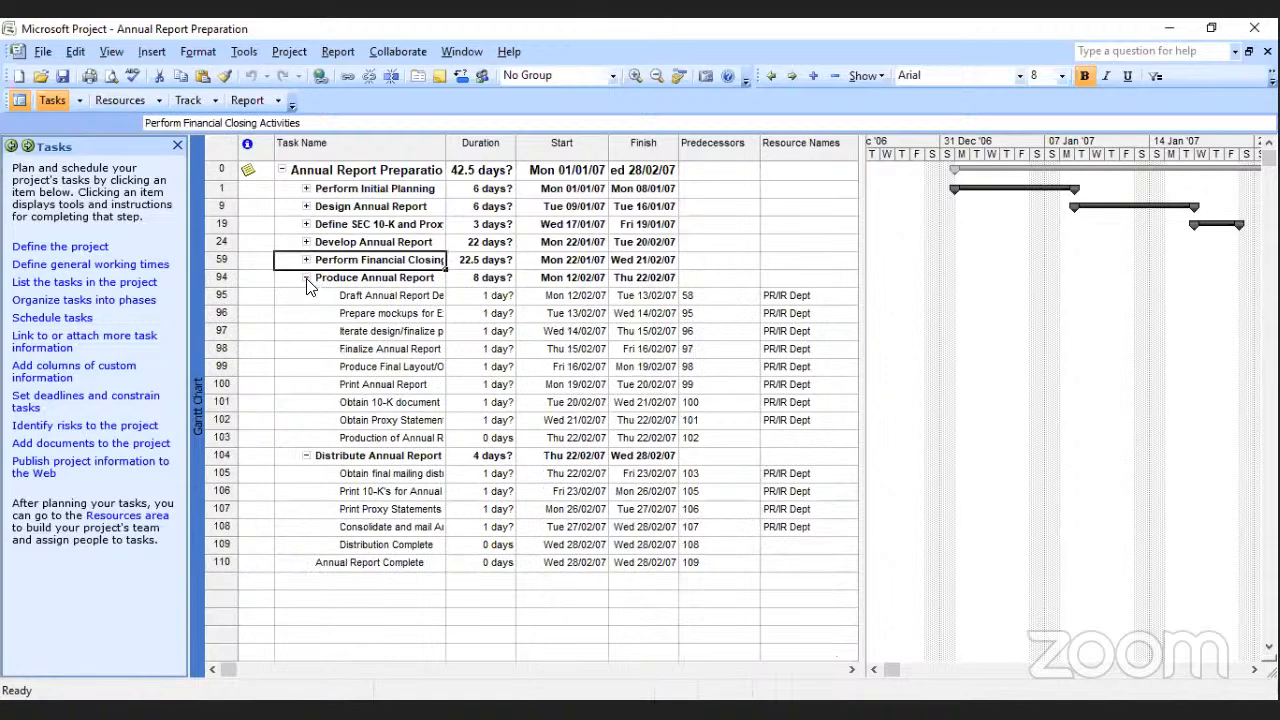
left_click(305, 277)
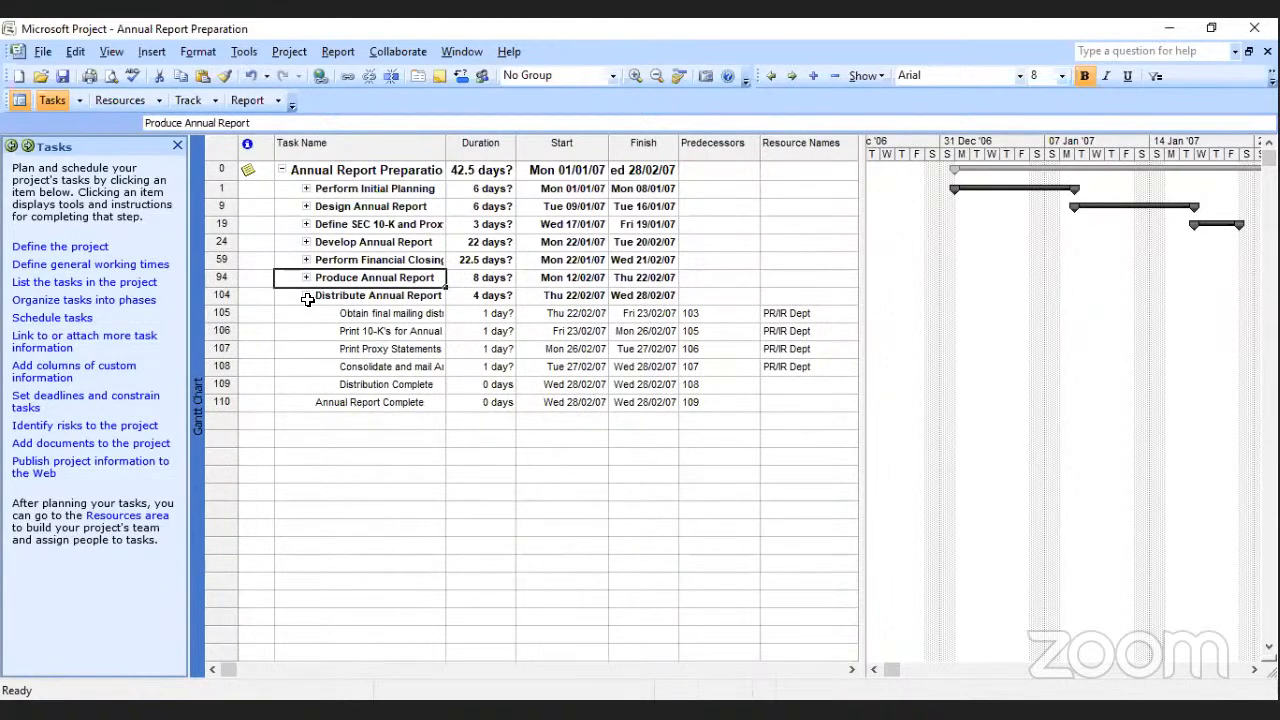
left_click(306, 296)
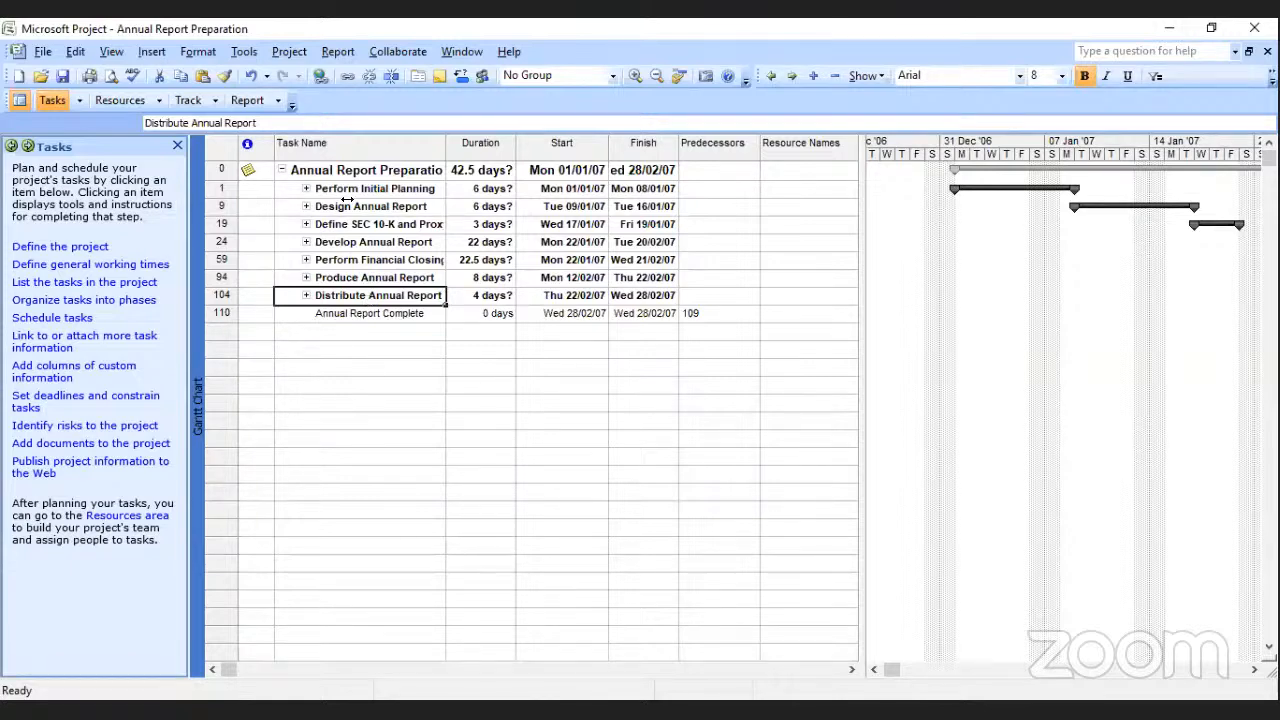
Collapse the Annual Report Preparation summary task, widen the Task Name column to fit its full name, and expand the task again.
left_click(280, 173)
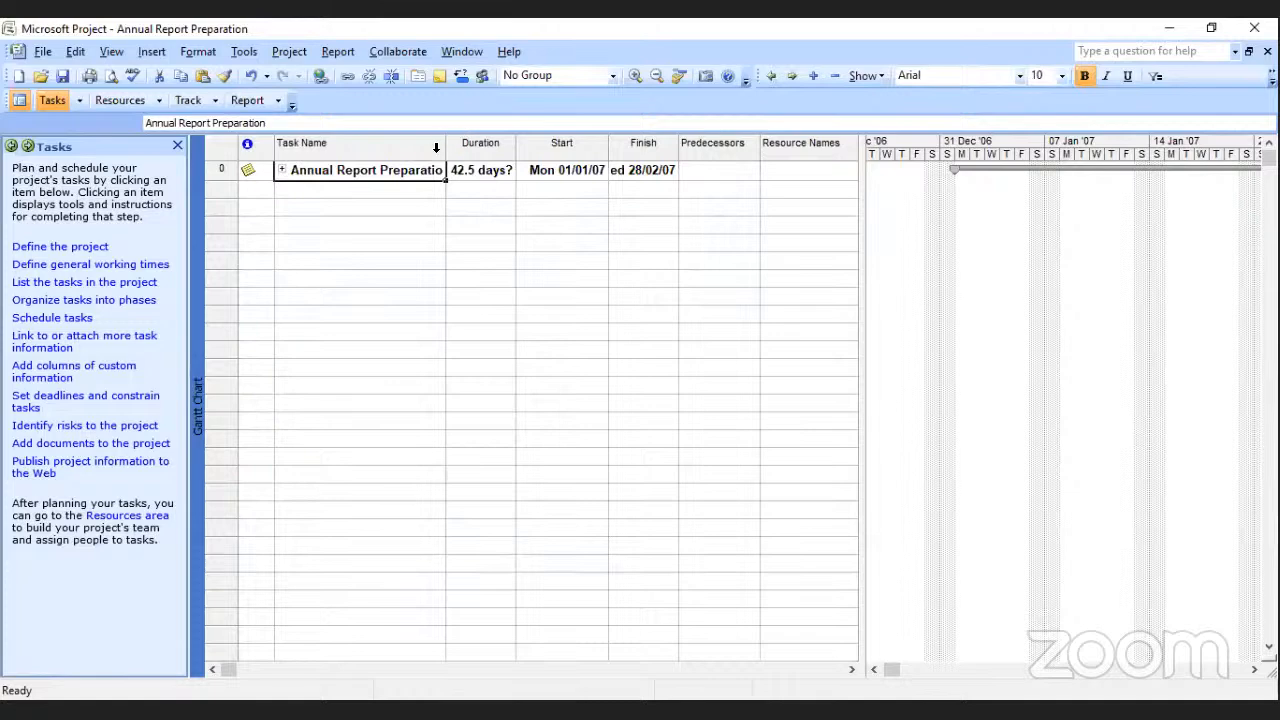
left_click_drag(448, 146, 516, 156)
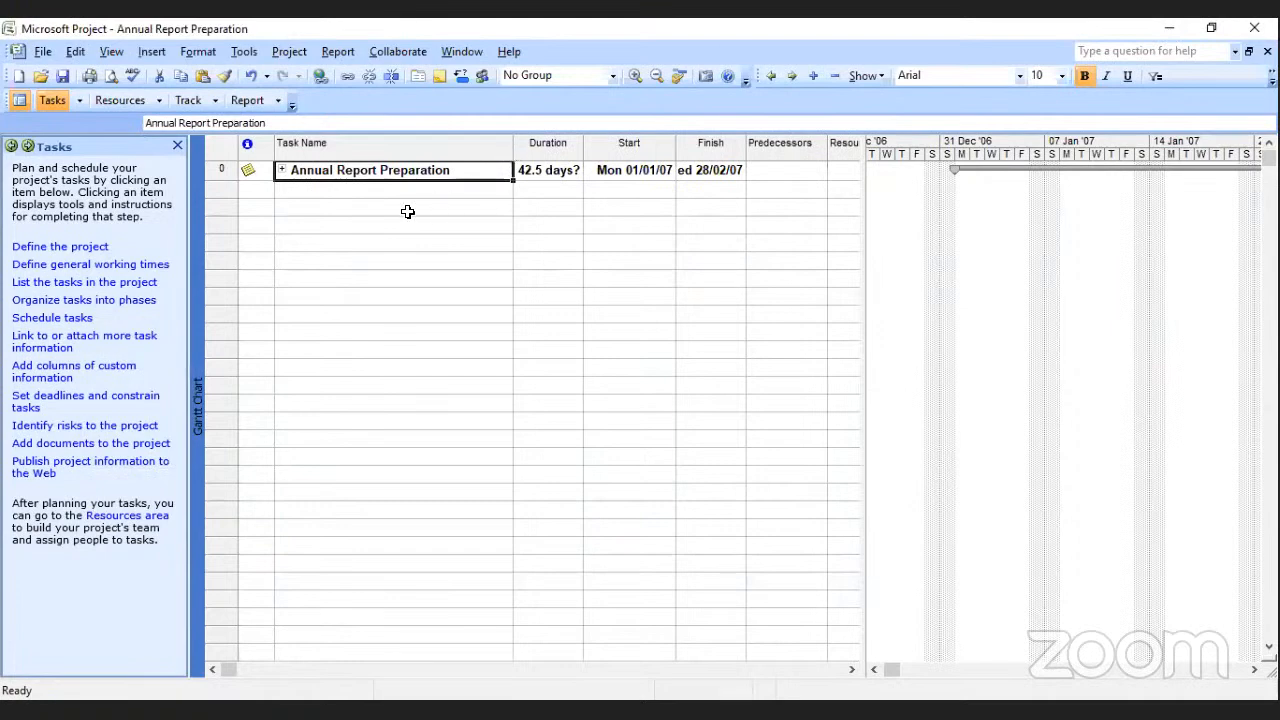
left_click(282, 171)
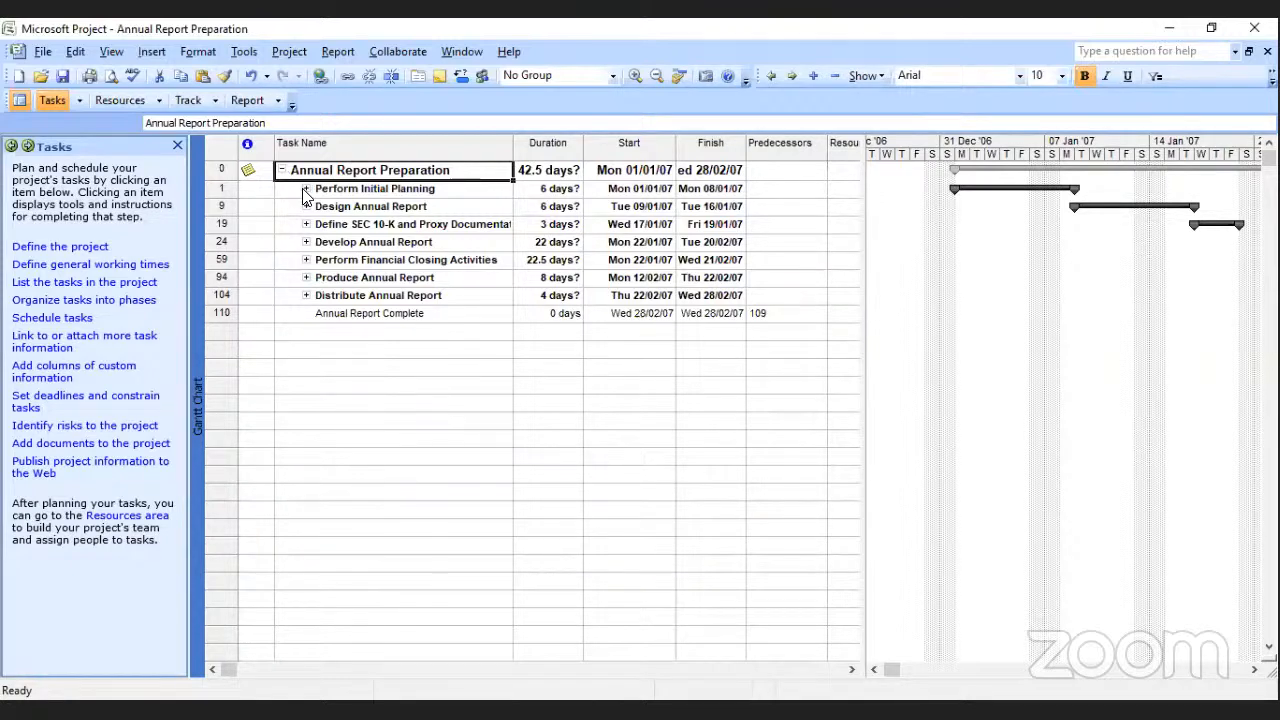
Expand Perform Initial Planning to examine its subtasks and their Gantt bars, including task 4, and collapse the phase again.
left_click(306, 188)
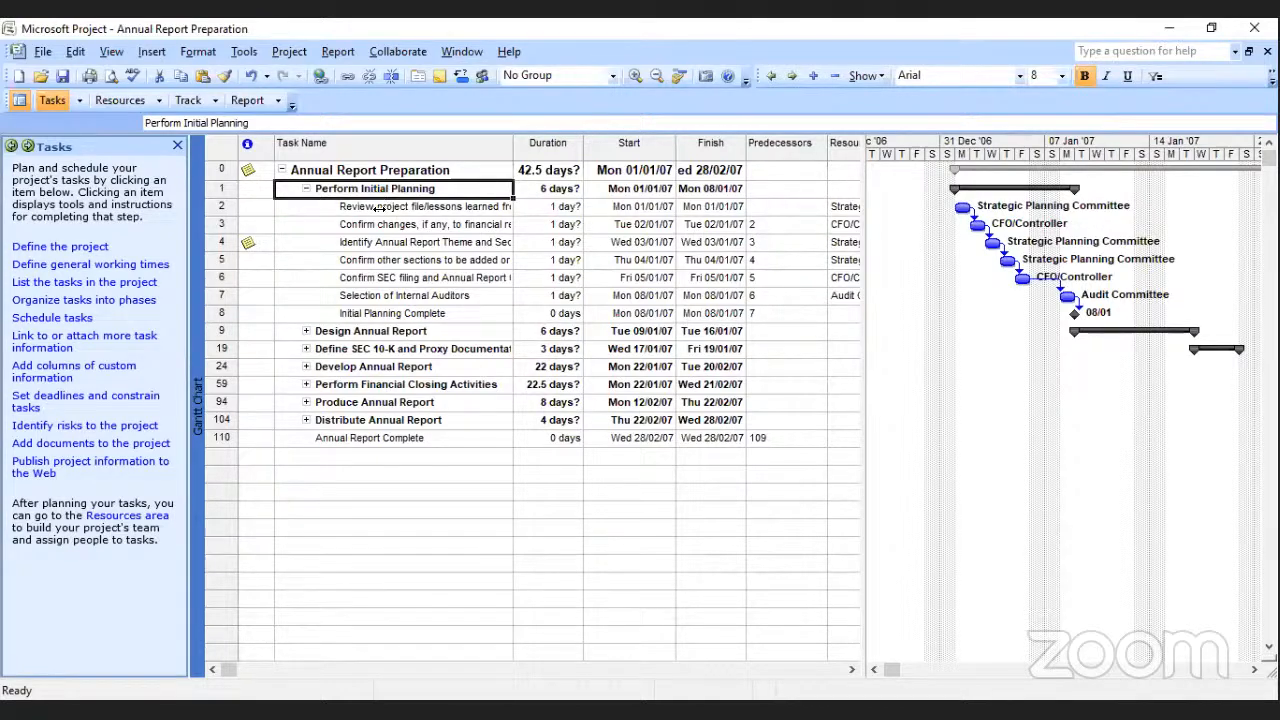
left_click(306, 189)
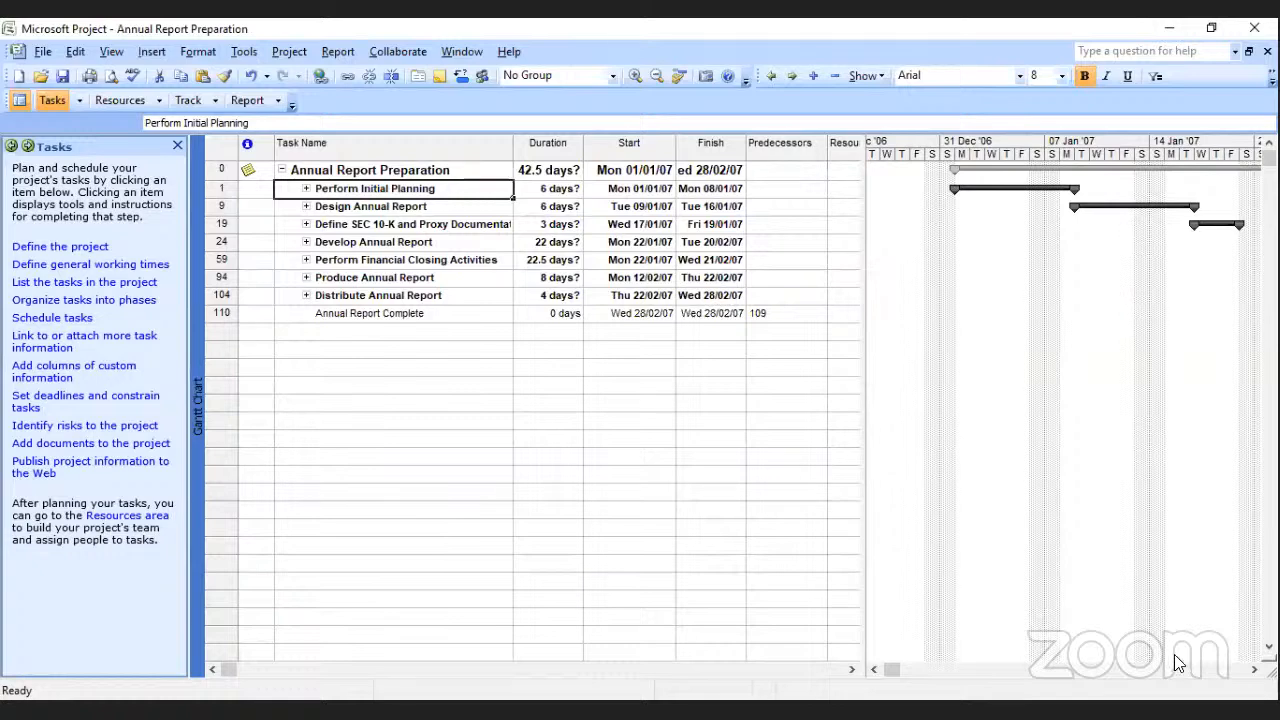
left_click(1254, 669)
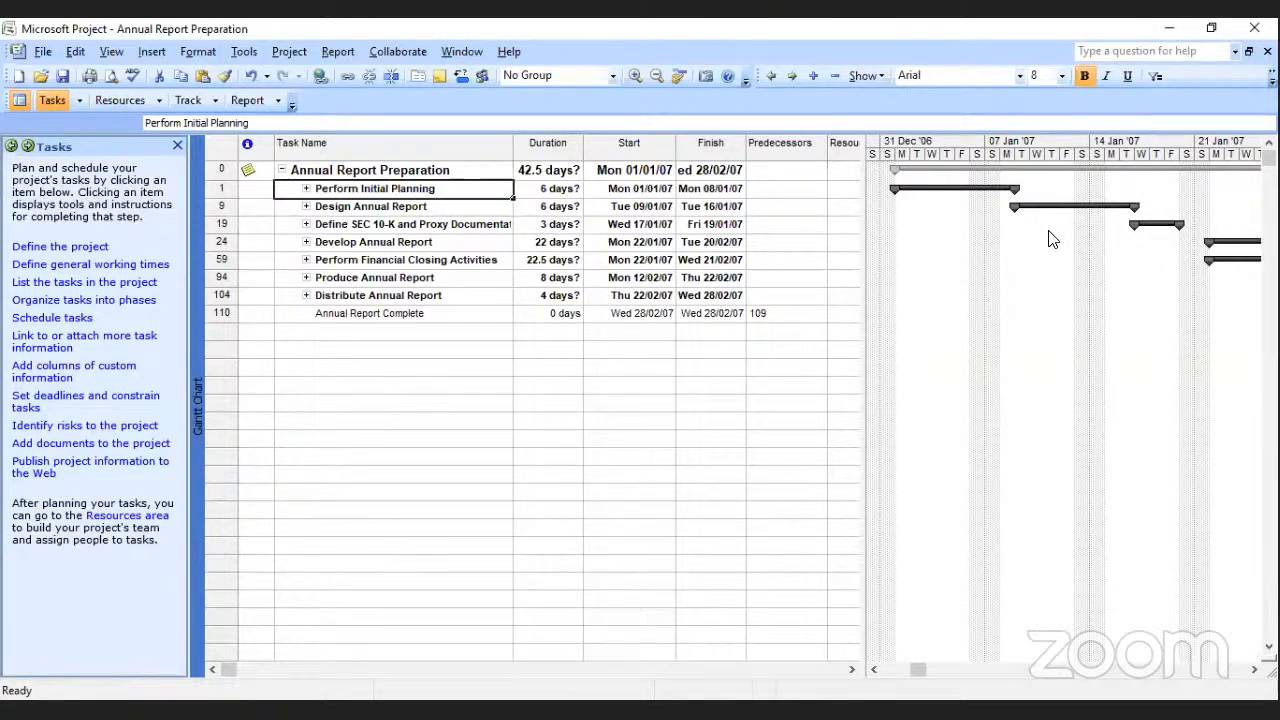
left_click(305, 189)
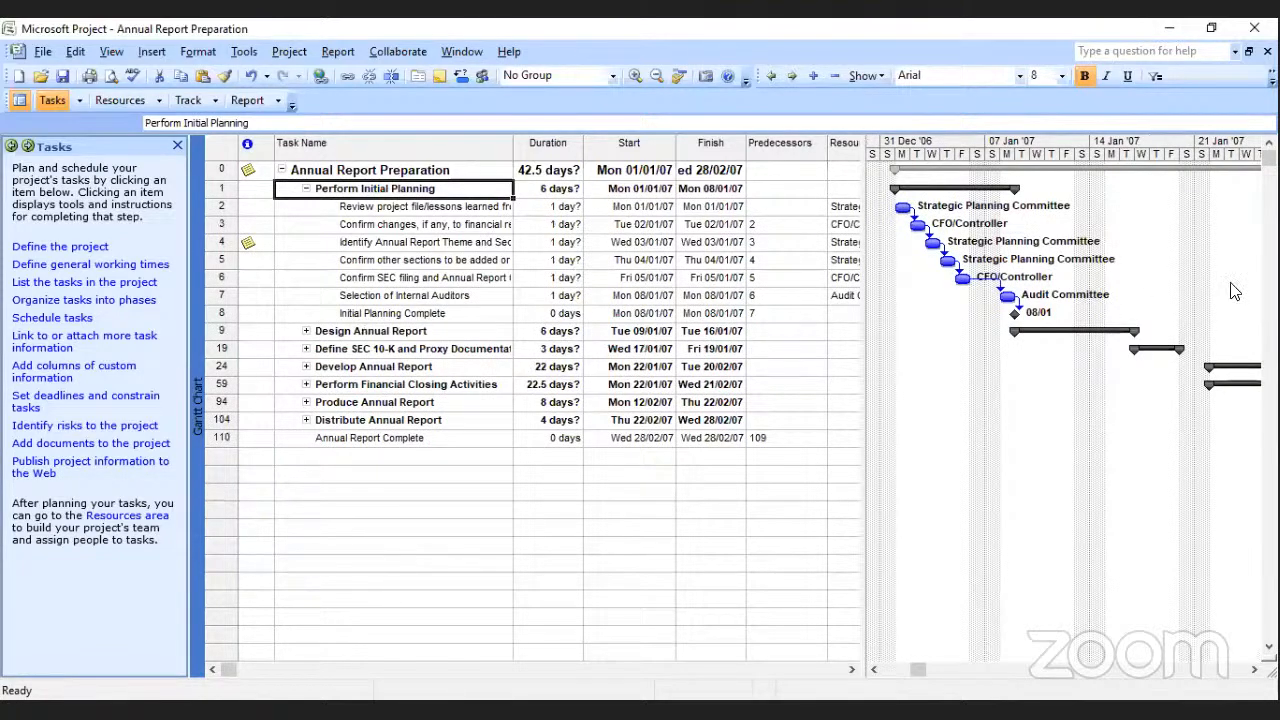
mouse_move(1231, 281)
left_mouse_down()
mouse_move(968, 276)
mouse_move(1050, 320)
left_mouse_up()
left_click(930, 241)
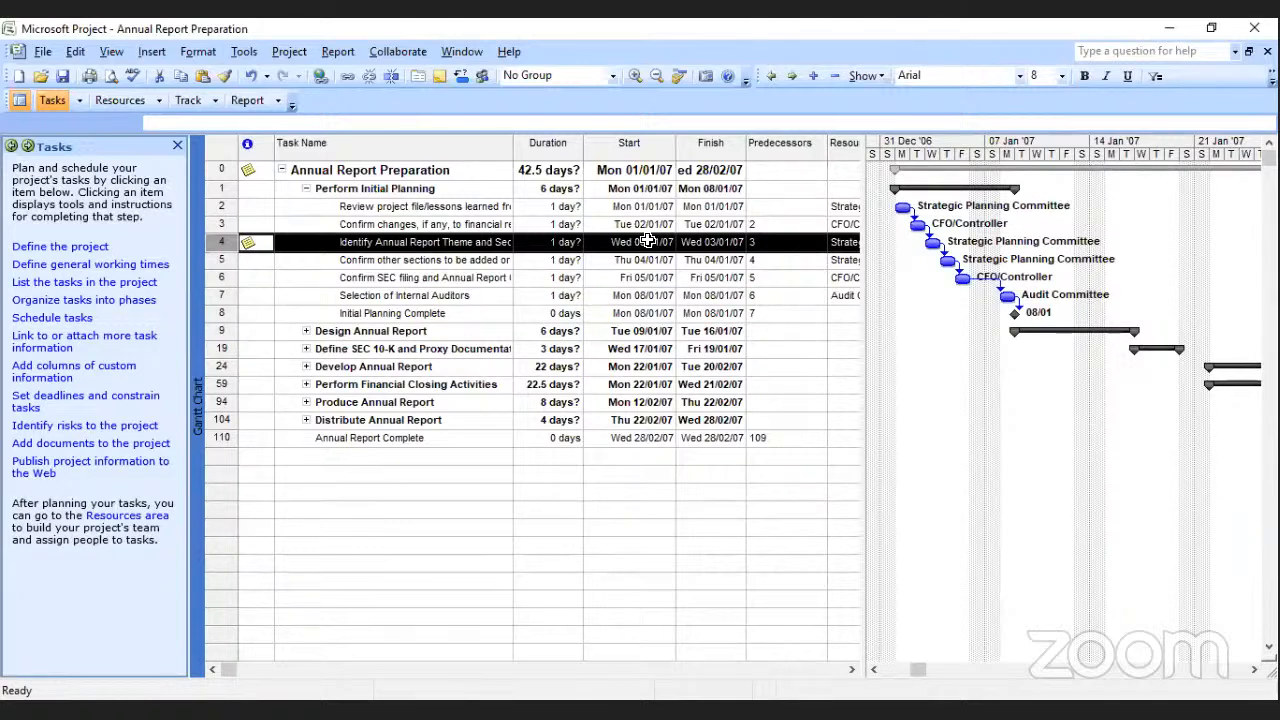
left_click(306, 188)
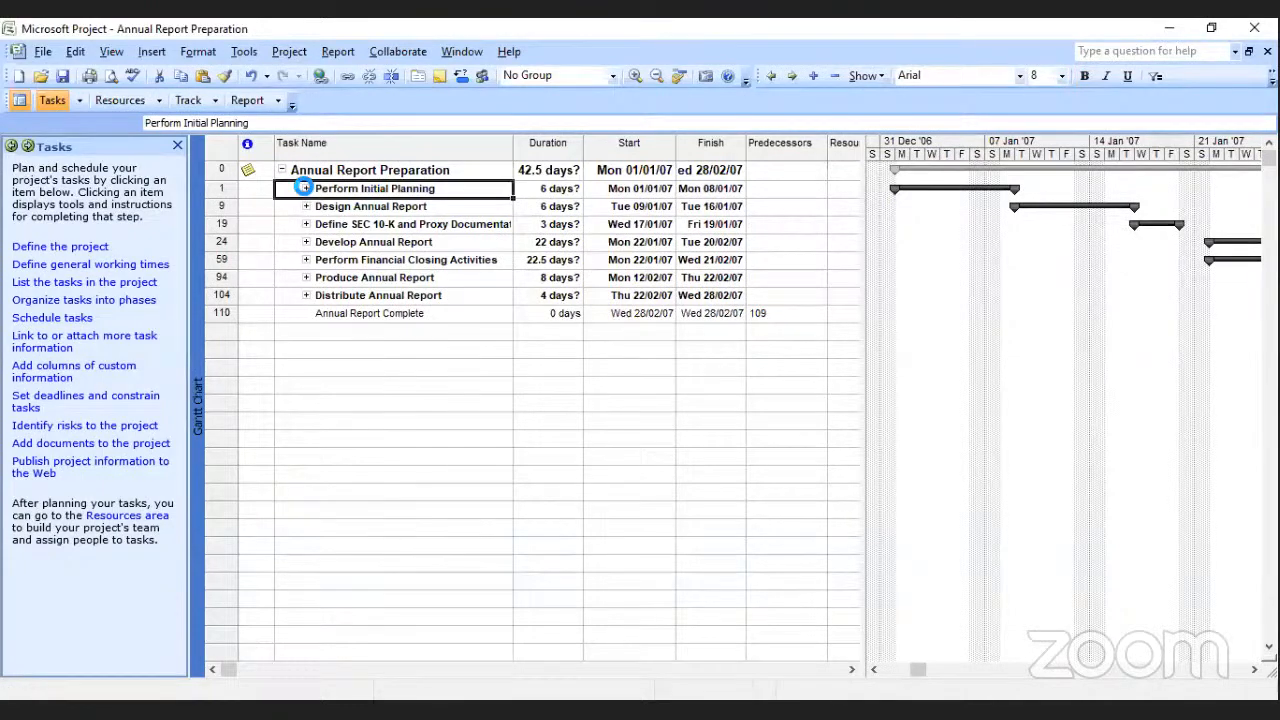
Expand the Perform Initial Planning, Design Annual Report, Define SEC 10-K and Proxy Documentation Production Schedules, and Develop Annual Report phases.
left_click(306, 188)
left_click(306, 331)
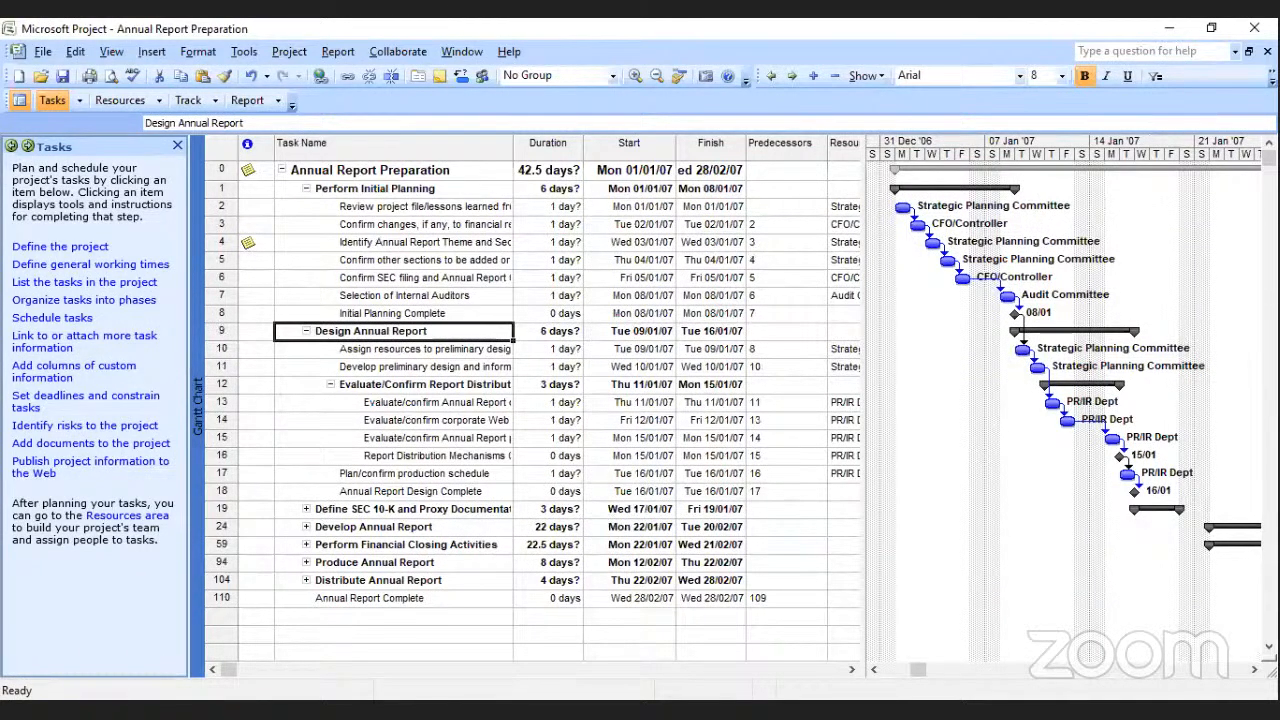
left_click(306, 508)
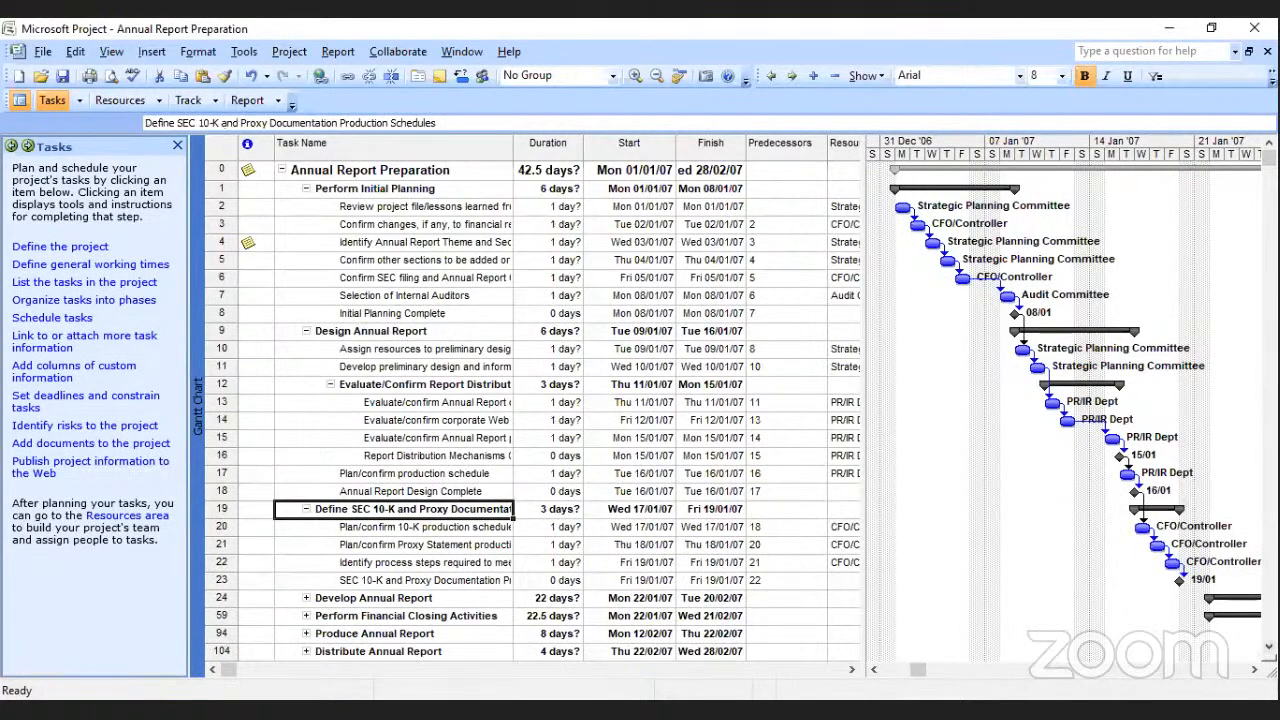
left_click(1268, 646)
scroll(412, 400, "down", 3)
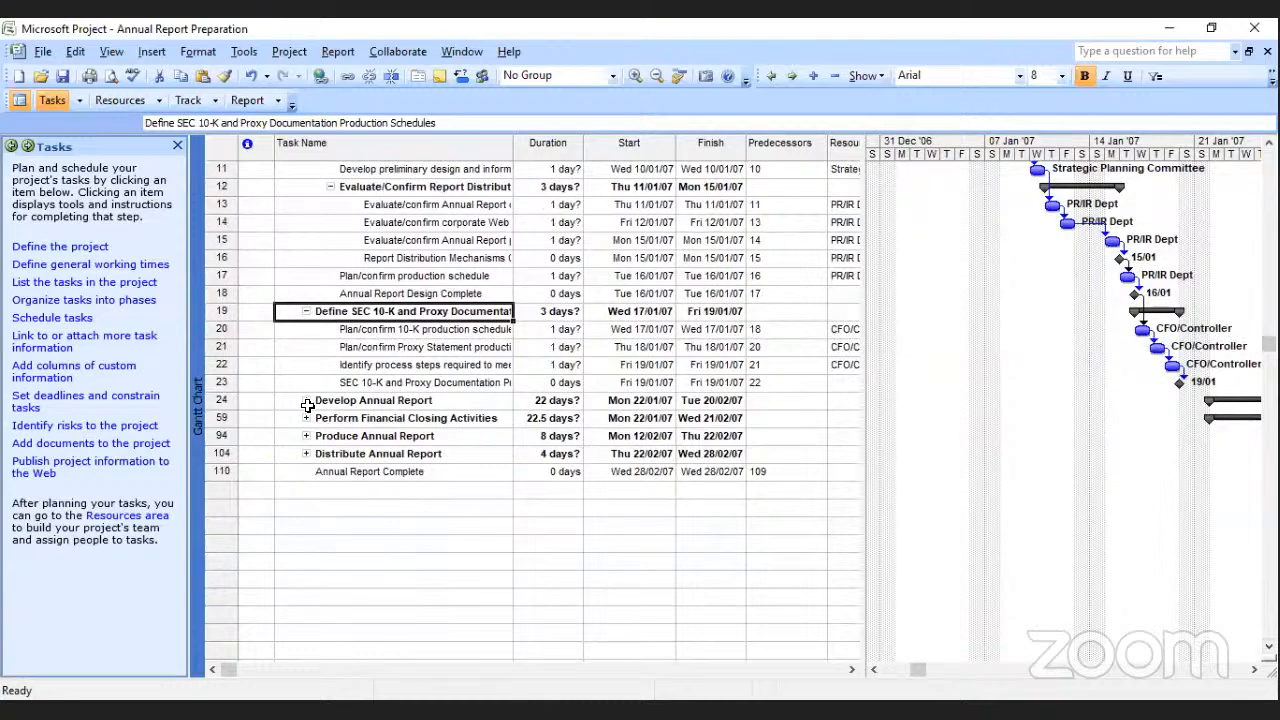
left_click(308, 400)
left_click(306, 400)
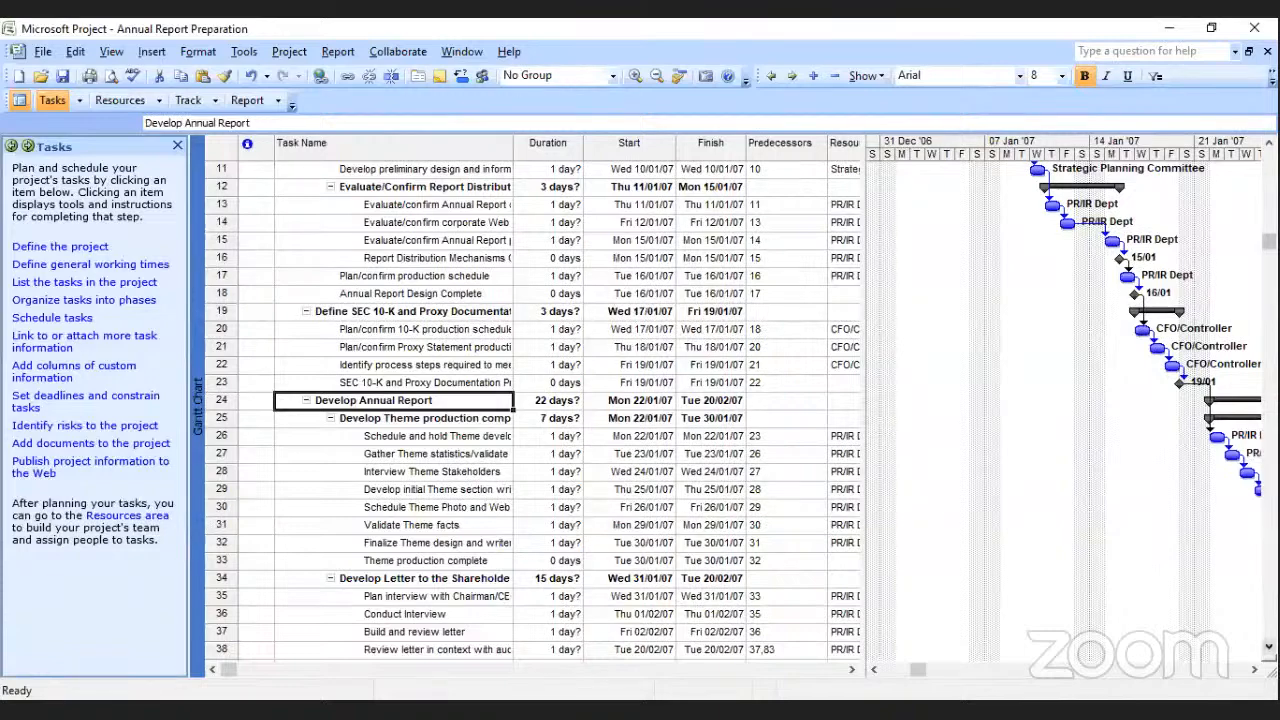
scroll(640, 408, "down", 2)
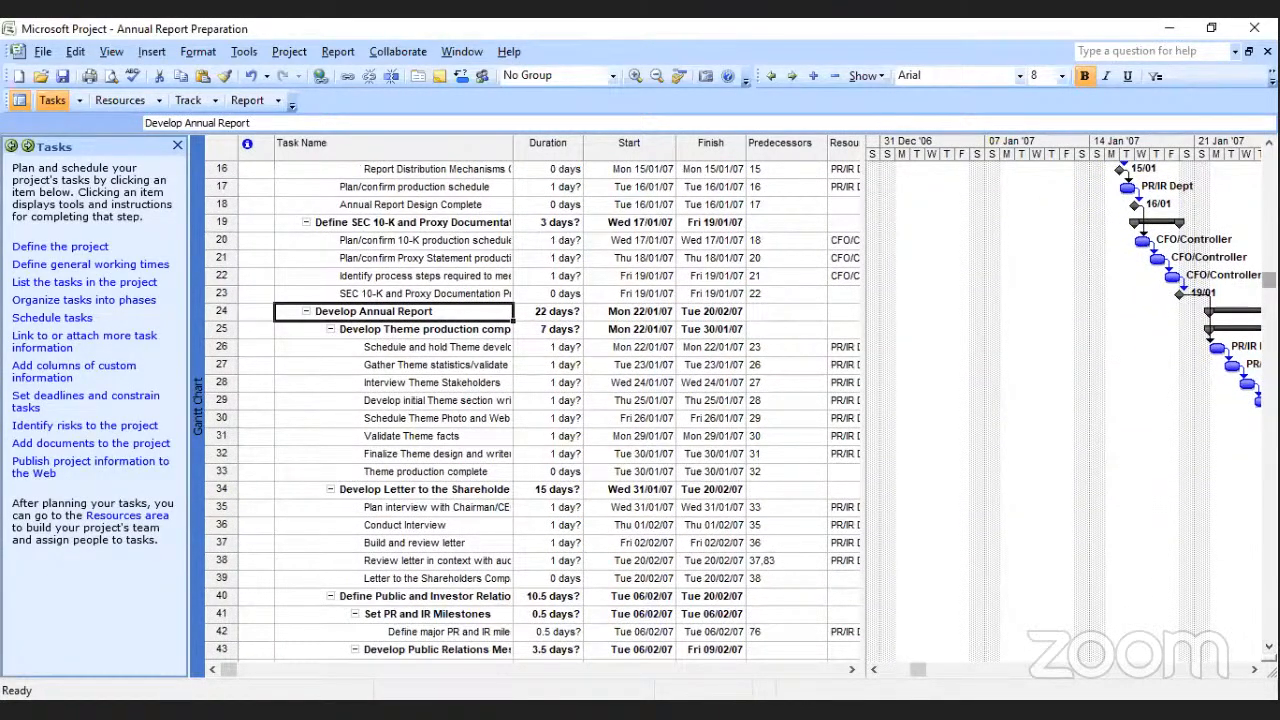
left_click_drag(1269, 280, 1269, 159)
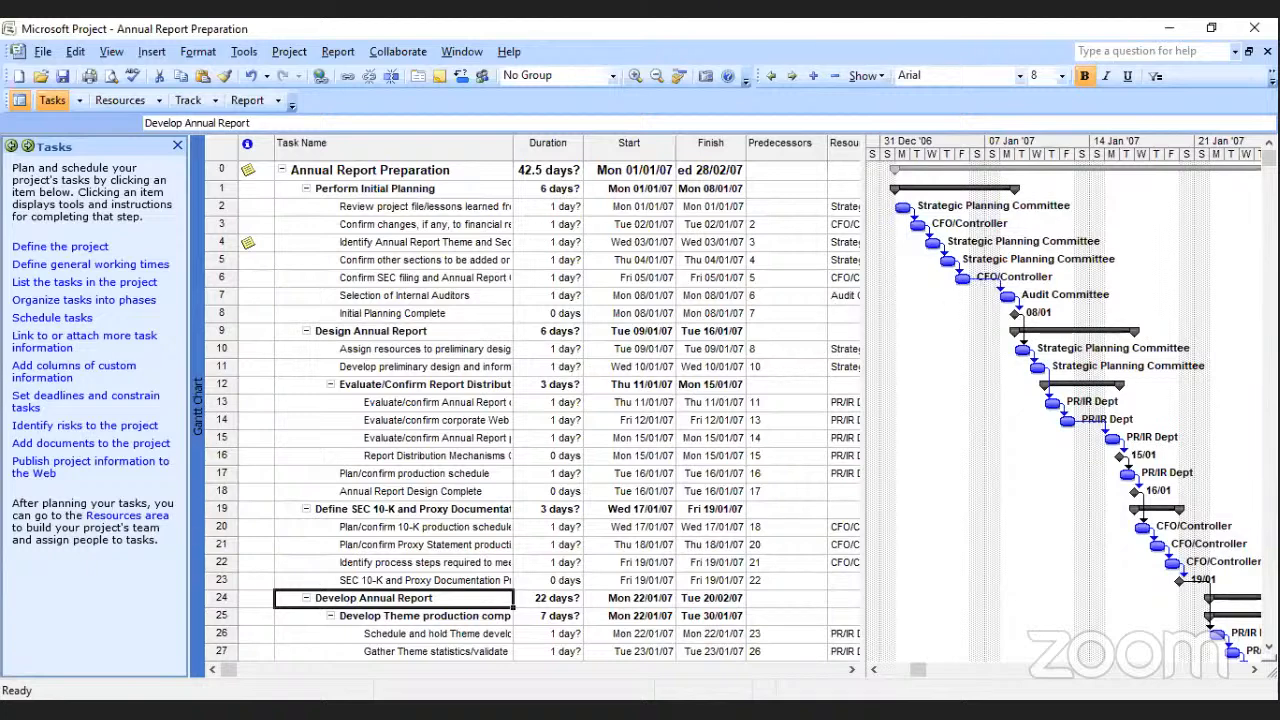
Link tasks 2 to 8 under Perform Initial Planning with start-to-start dependencies.
left_click(432, 205)
left_click_drag(432, 205, 436, 316)
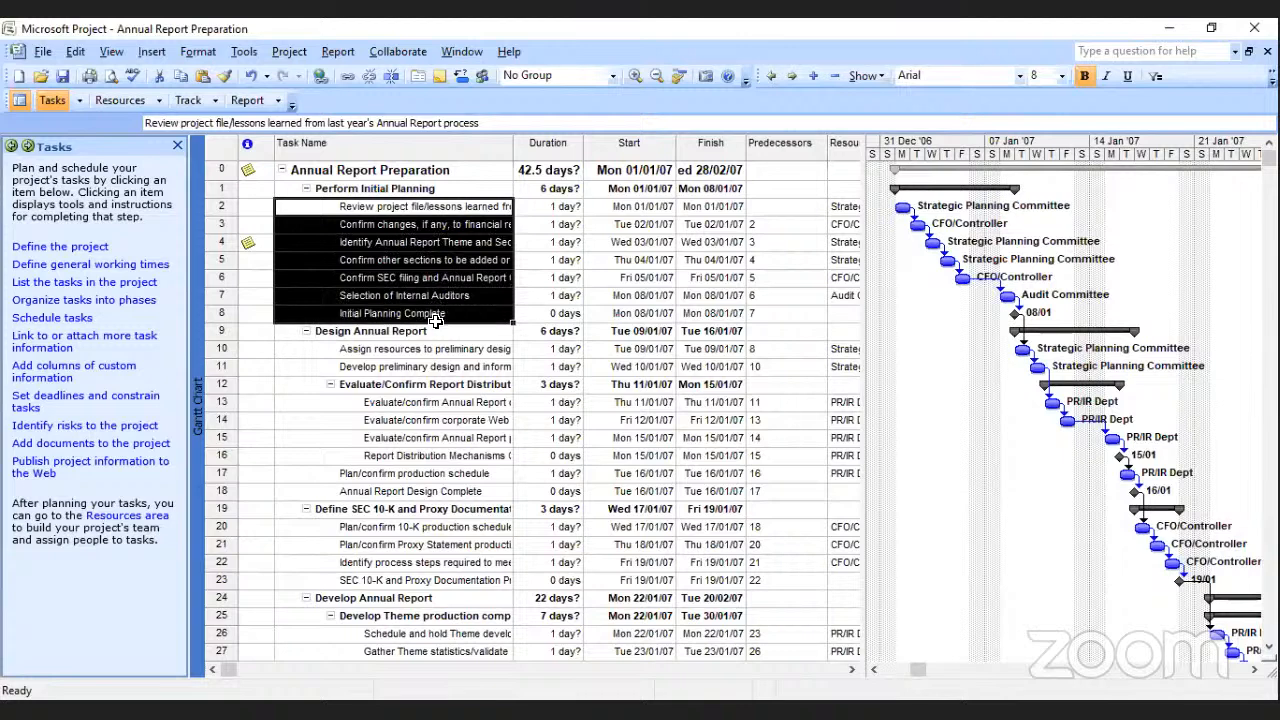
left_click(70, 317)
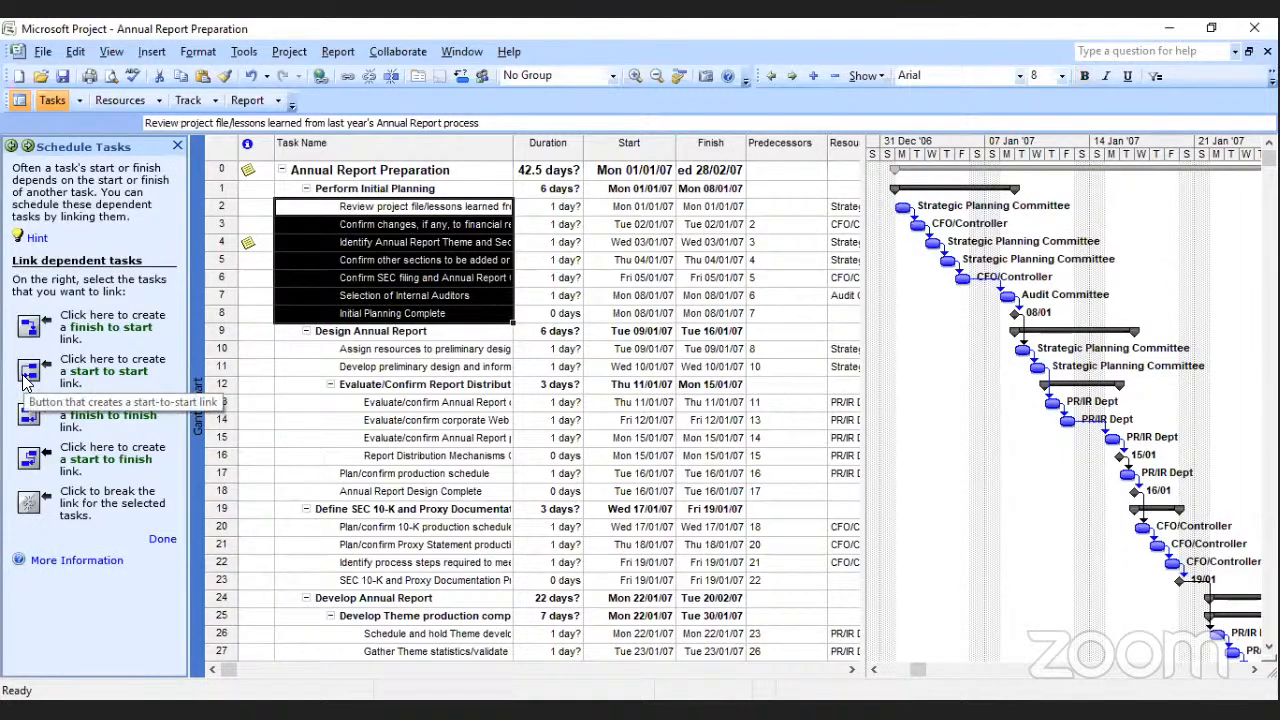
left_click(25, 371)
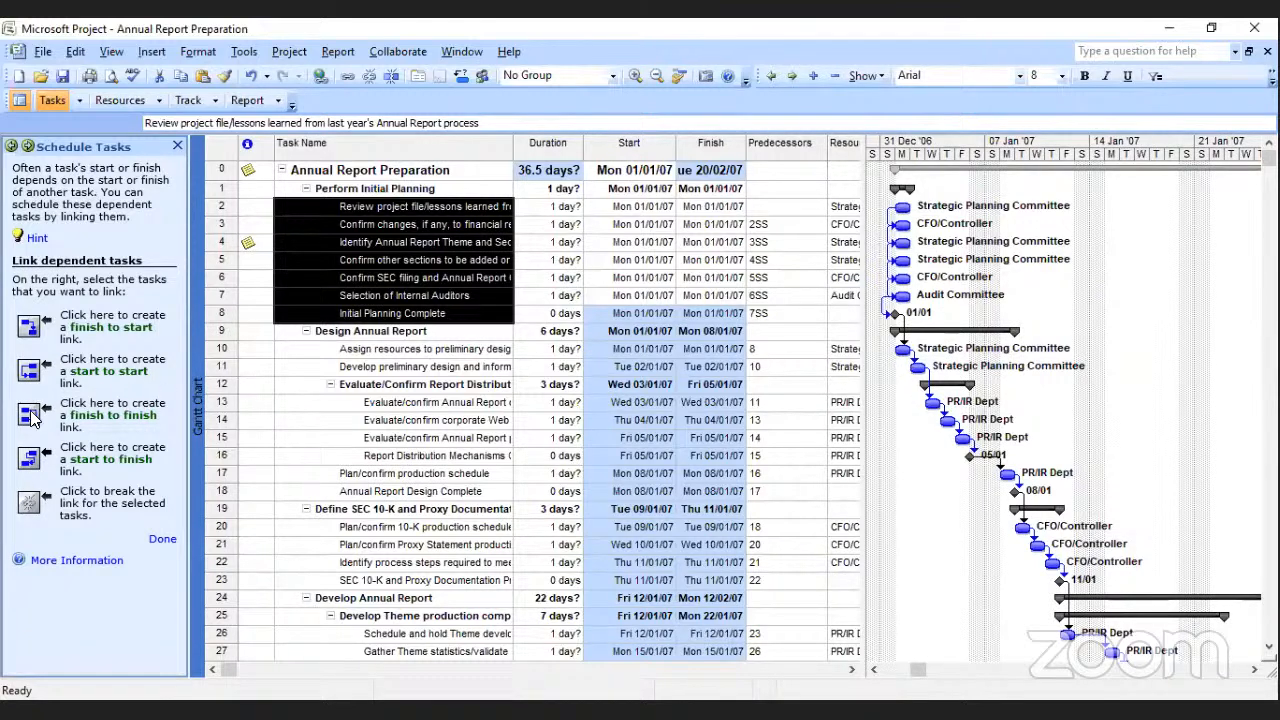
Change the links of tasks 2 to 8 to start-to-finish, allowing starts before the project start date, and return them to finish-to-start.
left_click(33, 462)
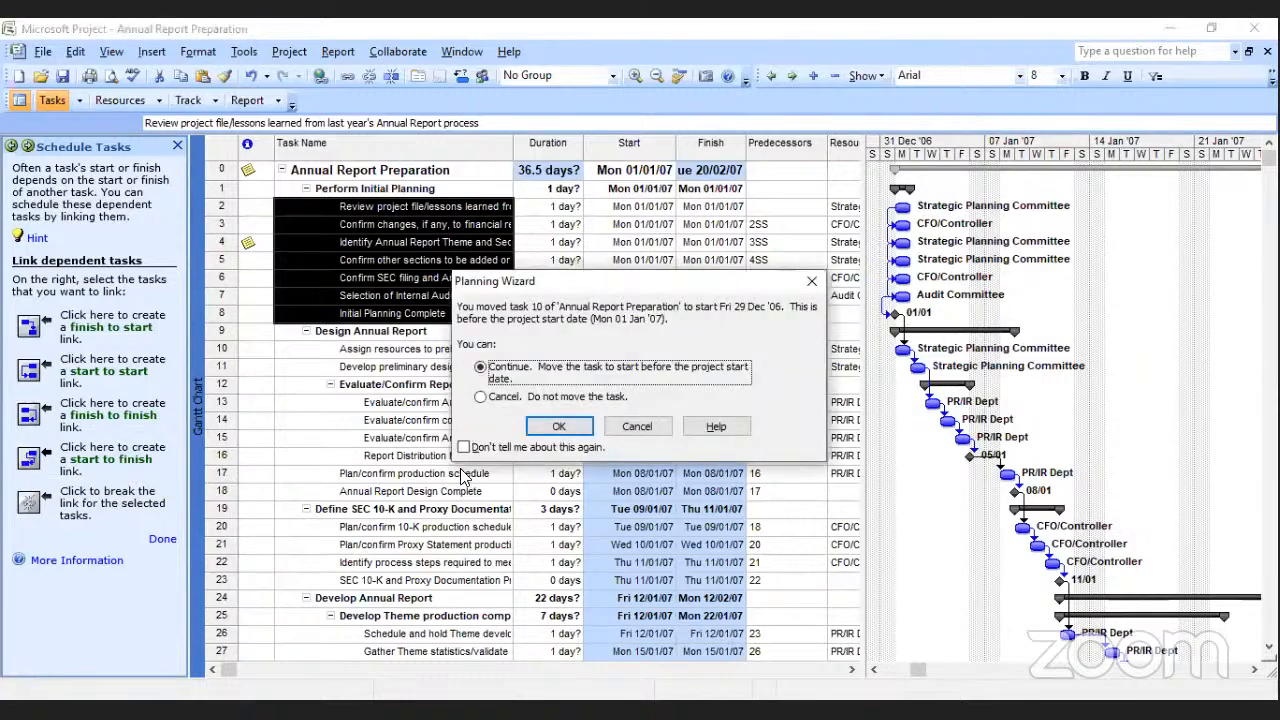
left_click(557, 428)
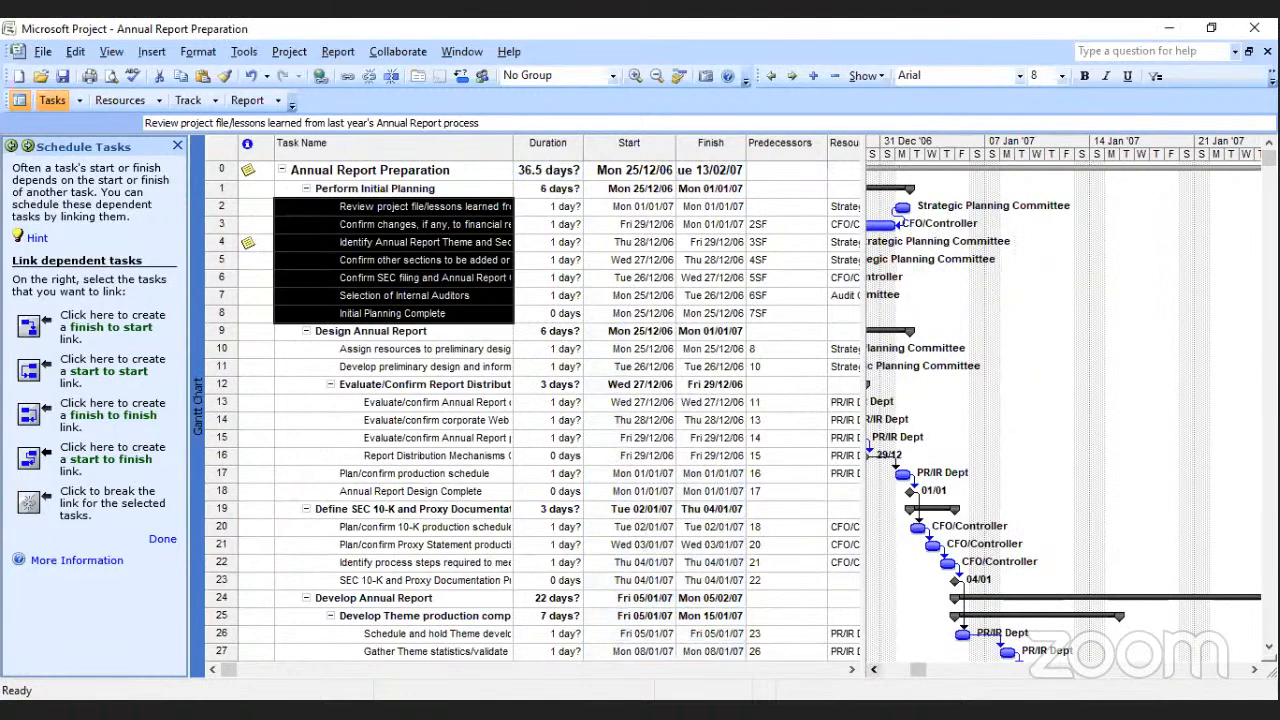
left_click(873, 670)
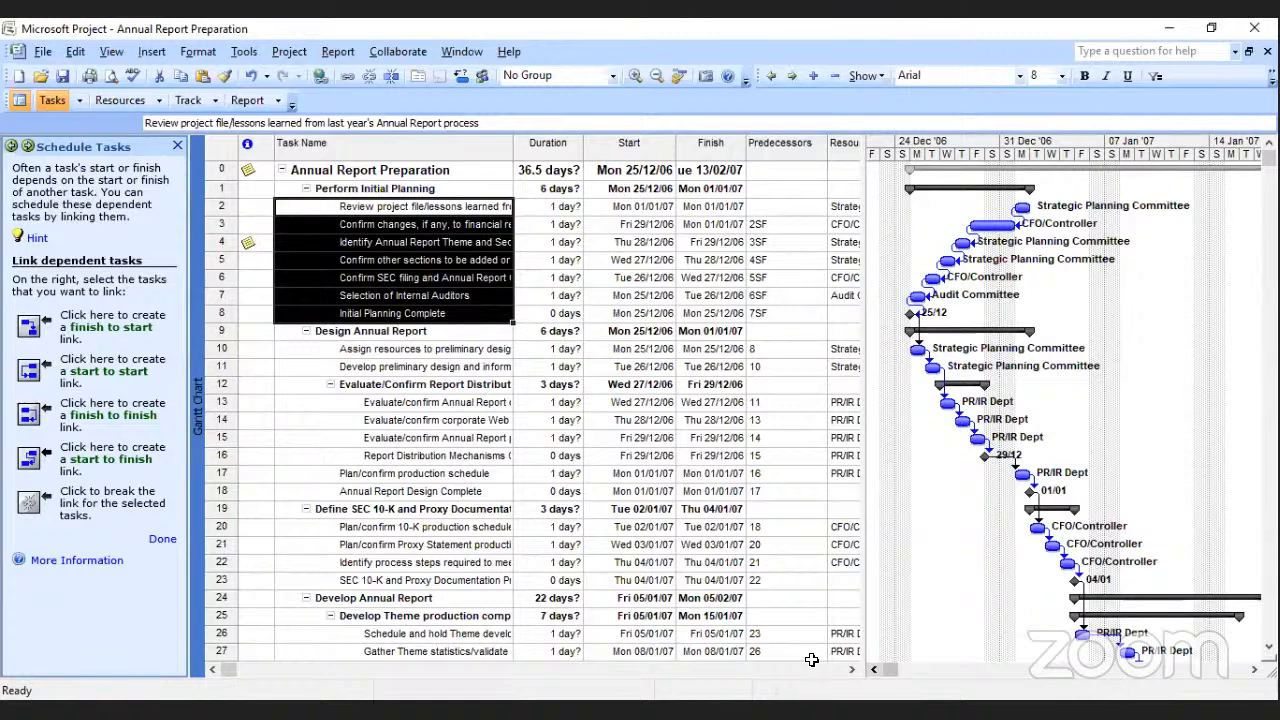
left_click(35, 322)
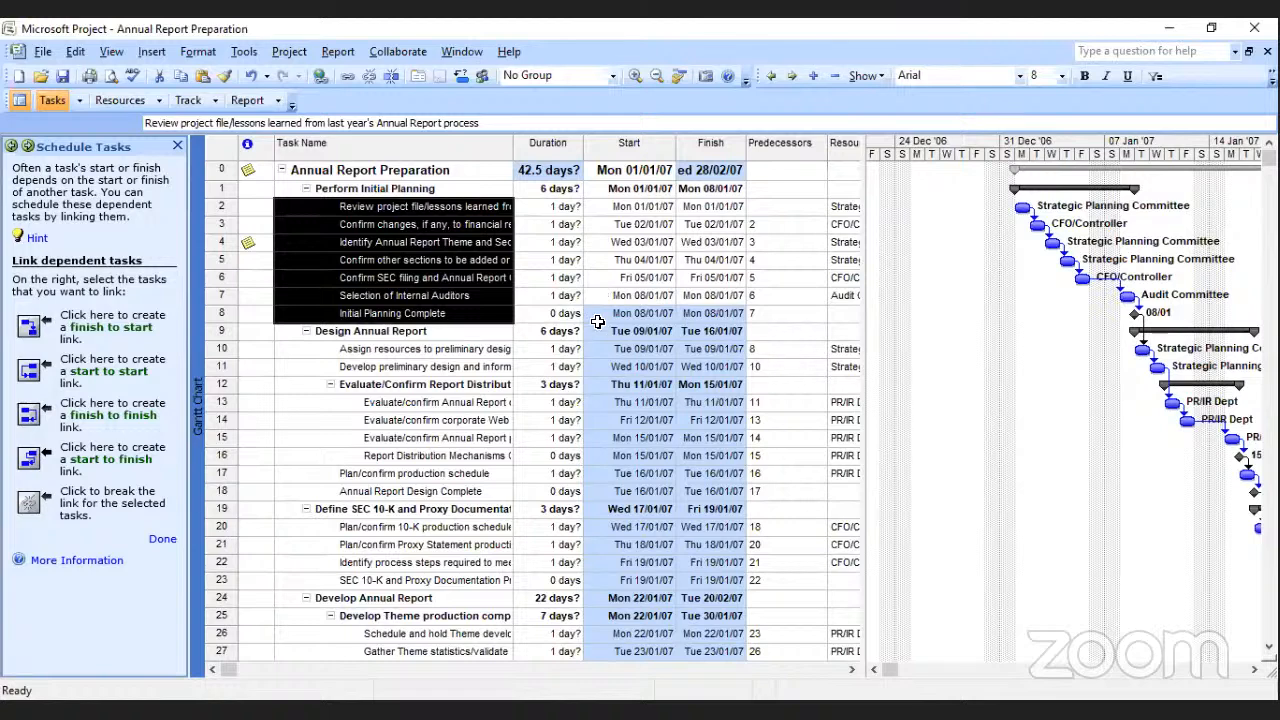
Set the durations of tasks 2, 3 and 4 under Perform Initial Planning to 2 days each.
left_click(538, 245)
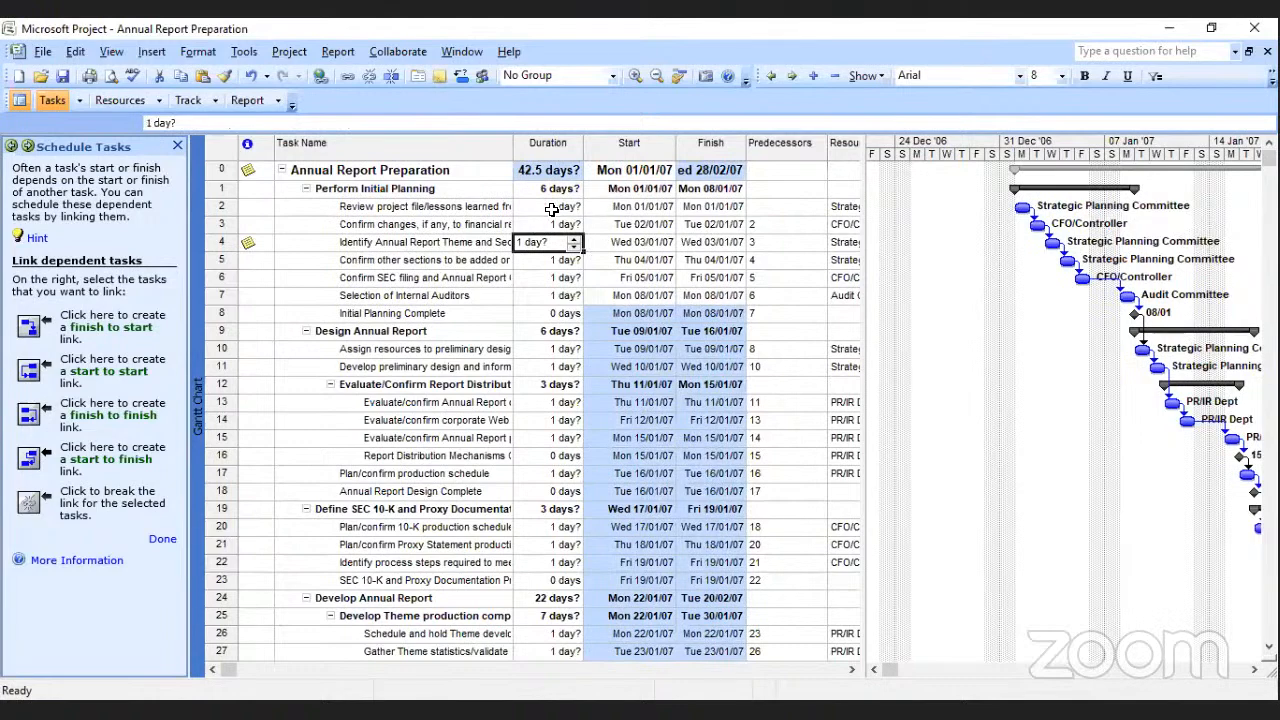
left_click(566, 189)
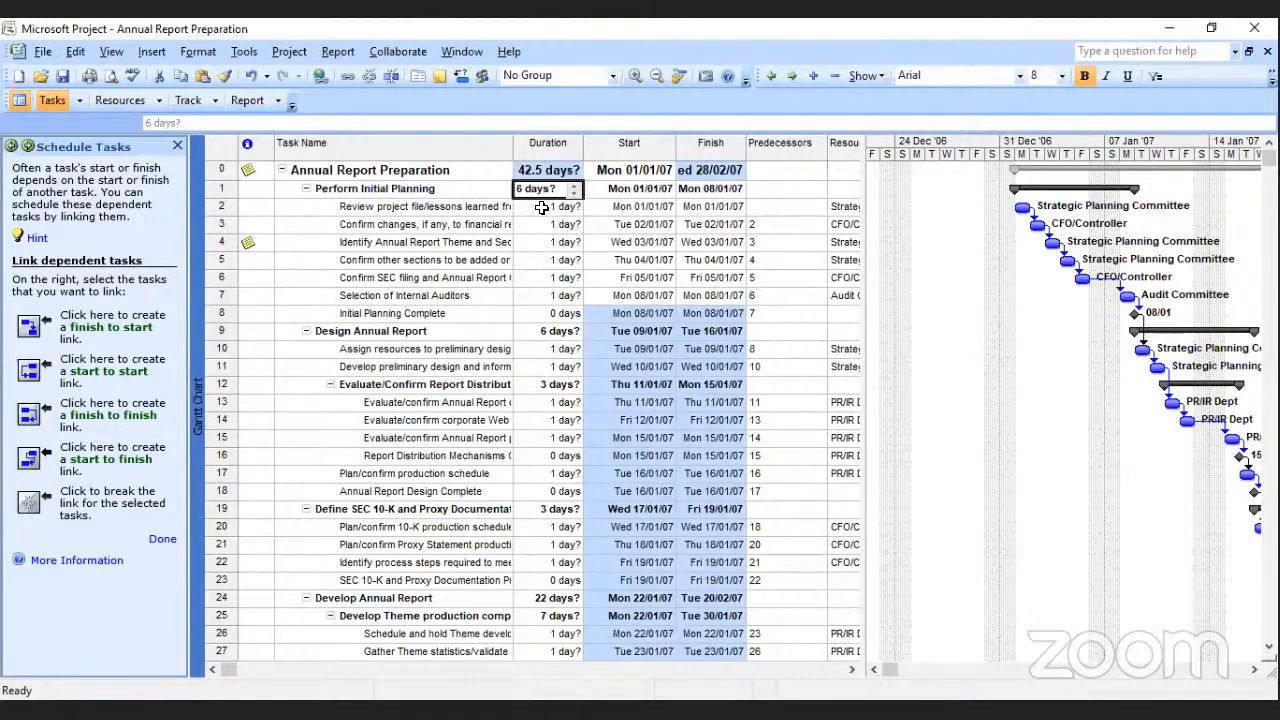
left_click(548, 208)
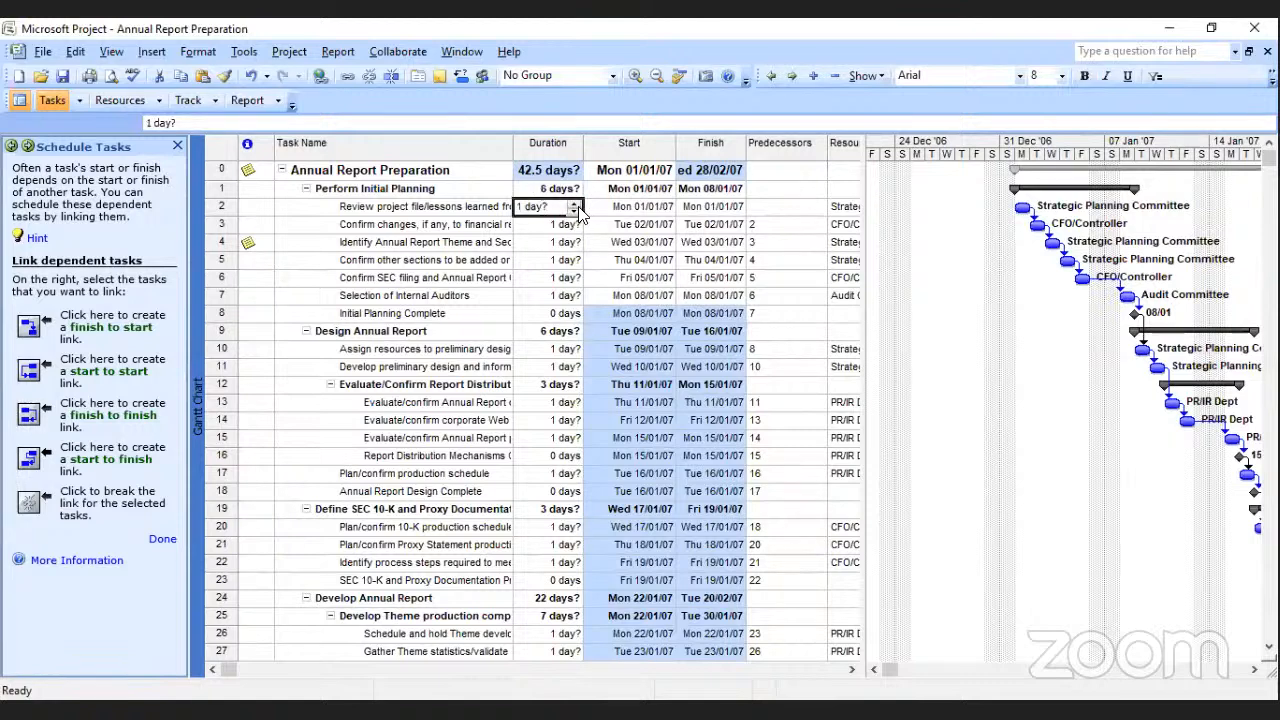
left_click(576, 205)
left_click(572, 230)
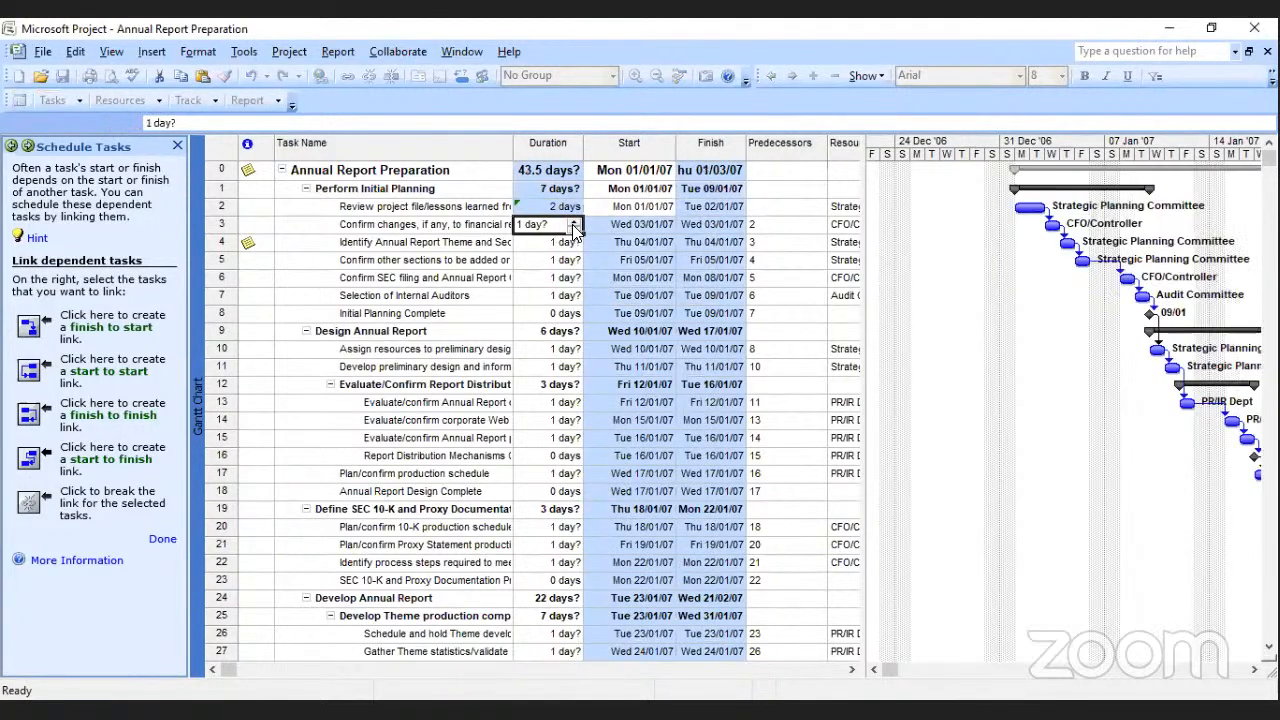
left_click(575, 222)
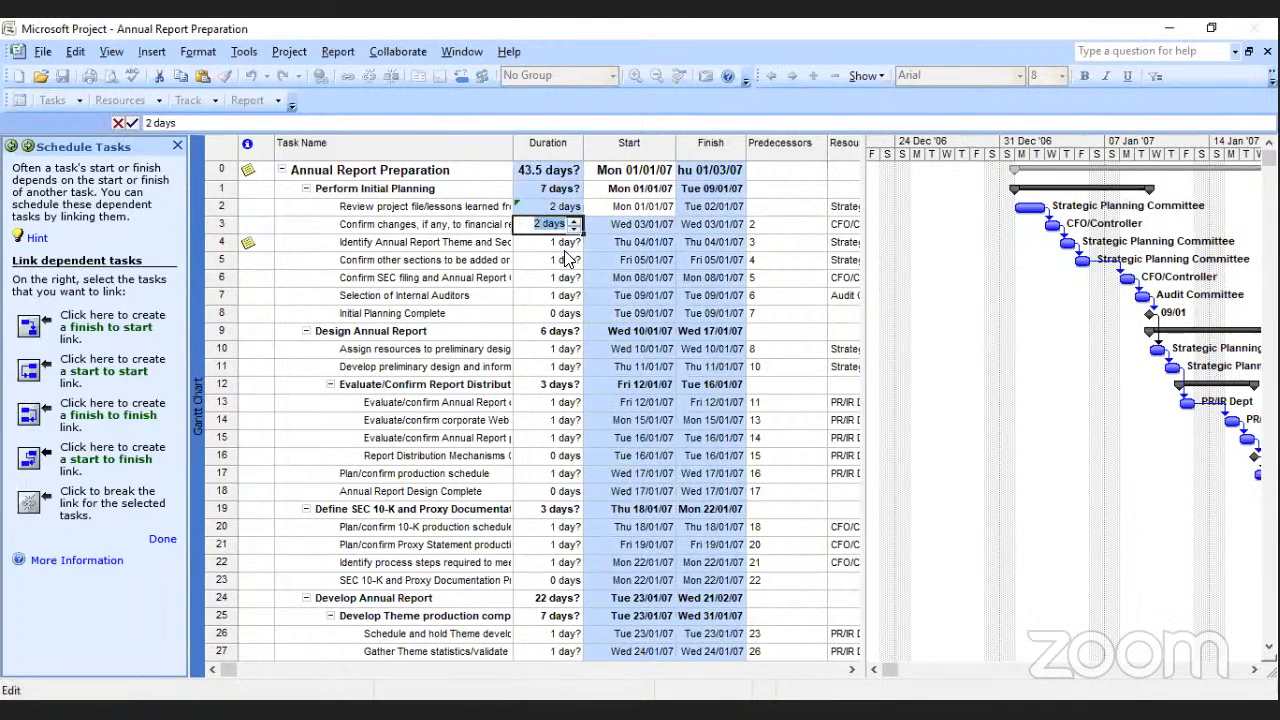
left_click(572, 244)
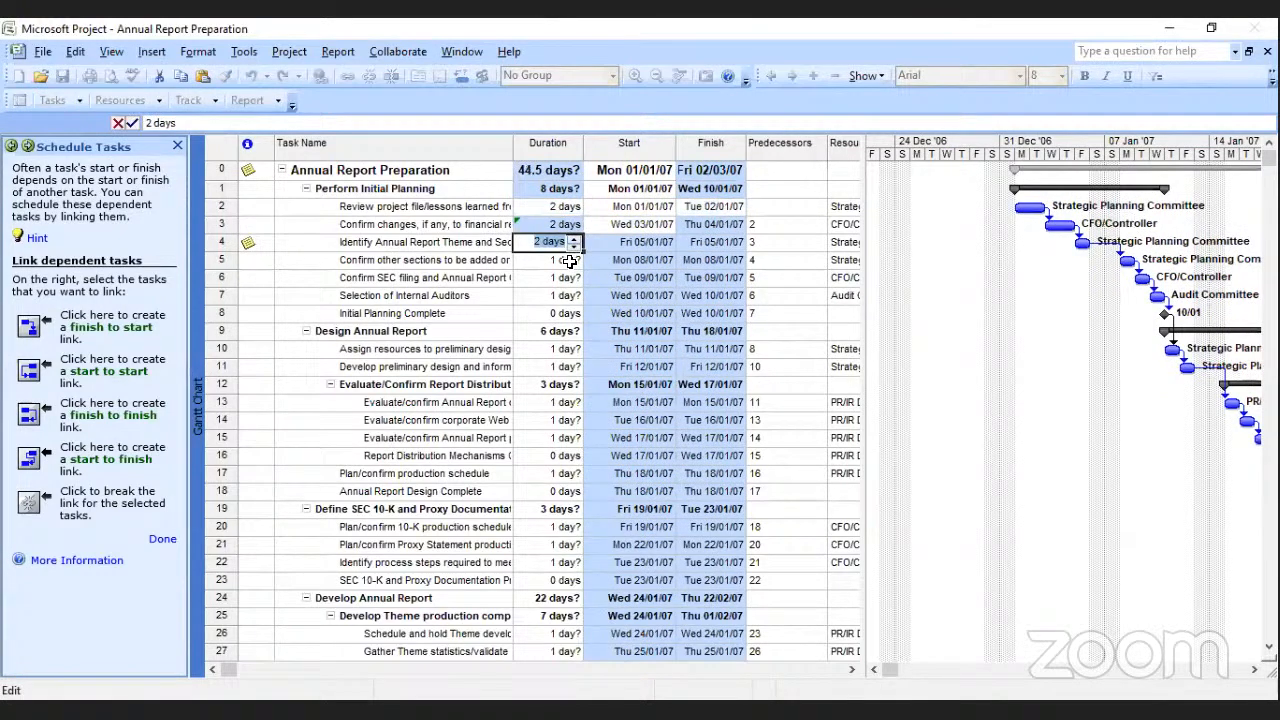
left_click(575, 238)
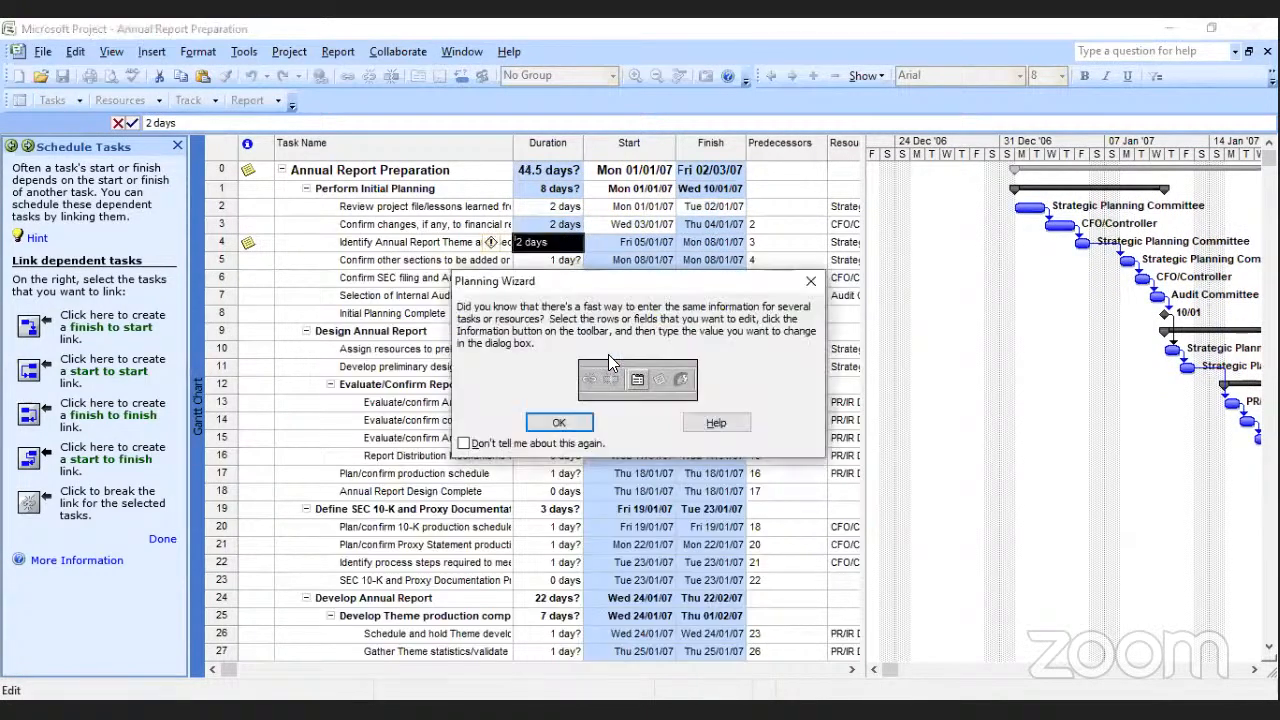
left_click(559, 422)
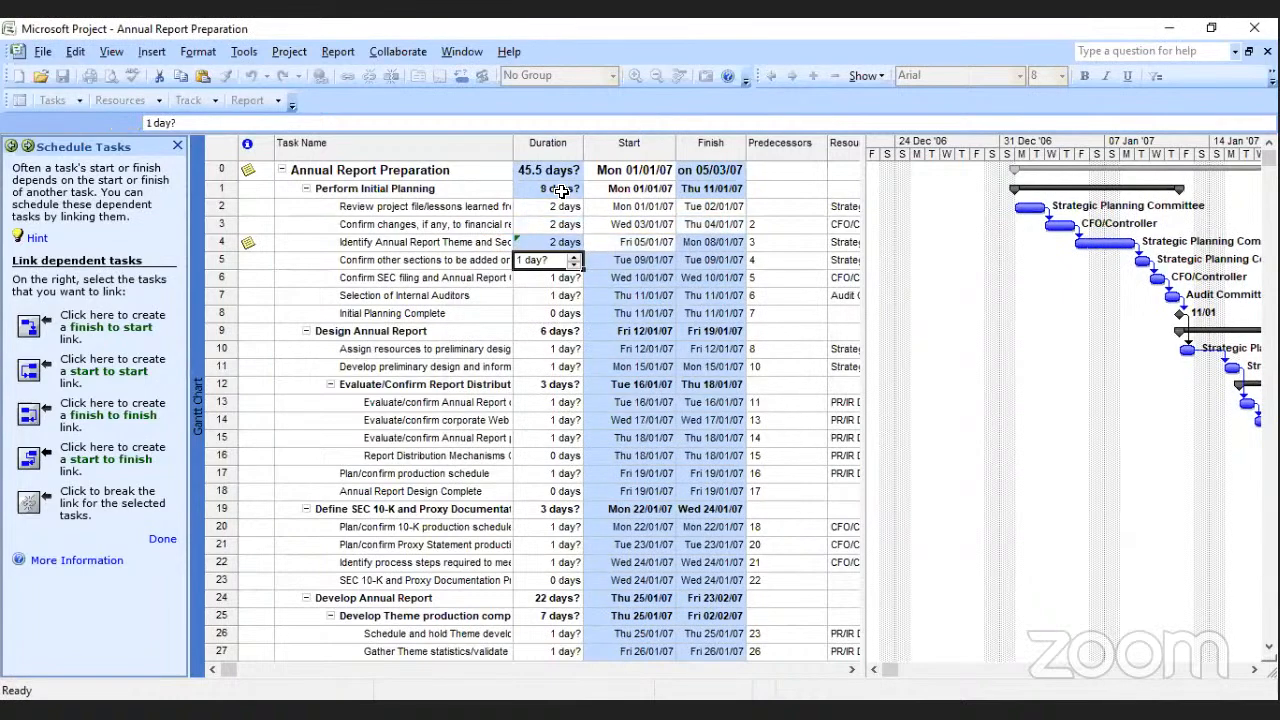
Open the Summary Task Information for Perform Initial Planning at its notes and close it without changes.
left_click(563, 190)
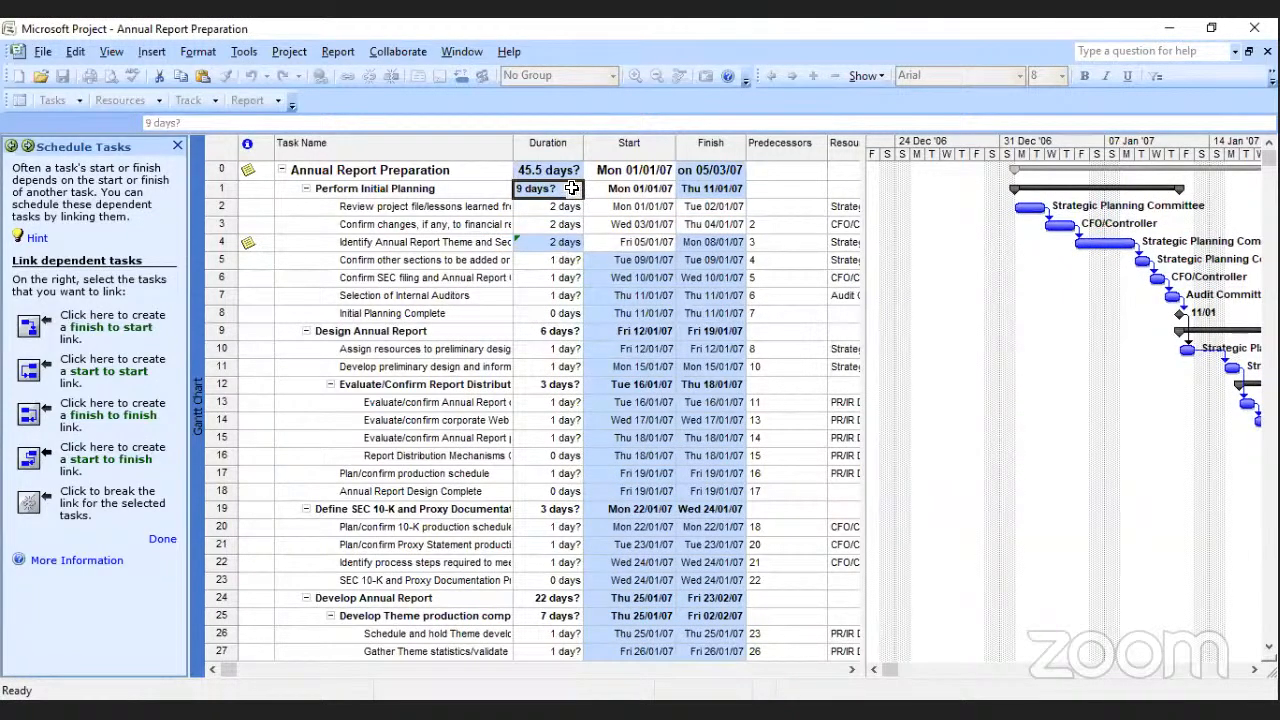
double_click(572, 188)
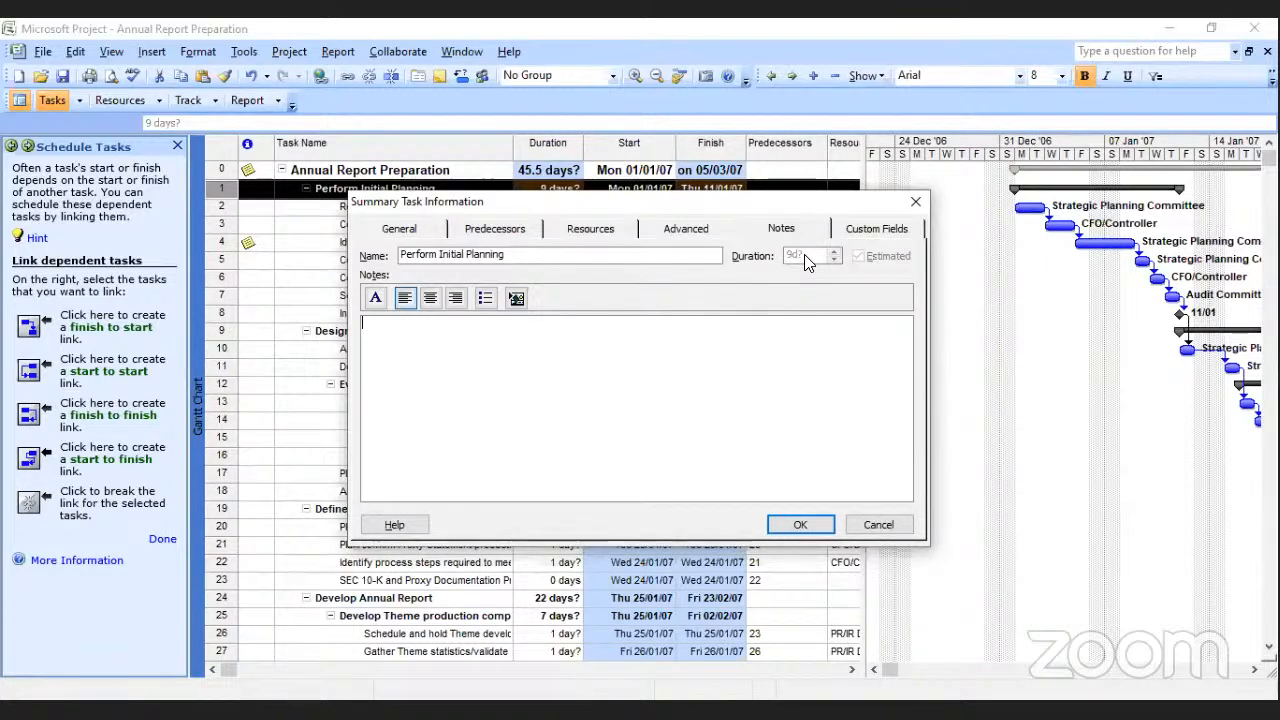
left_click(912, 206)
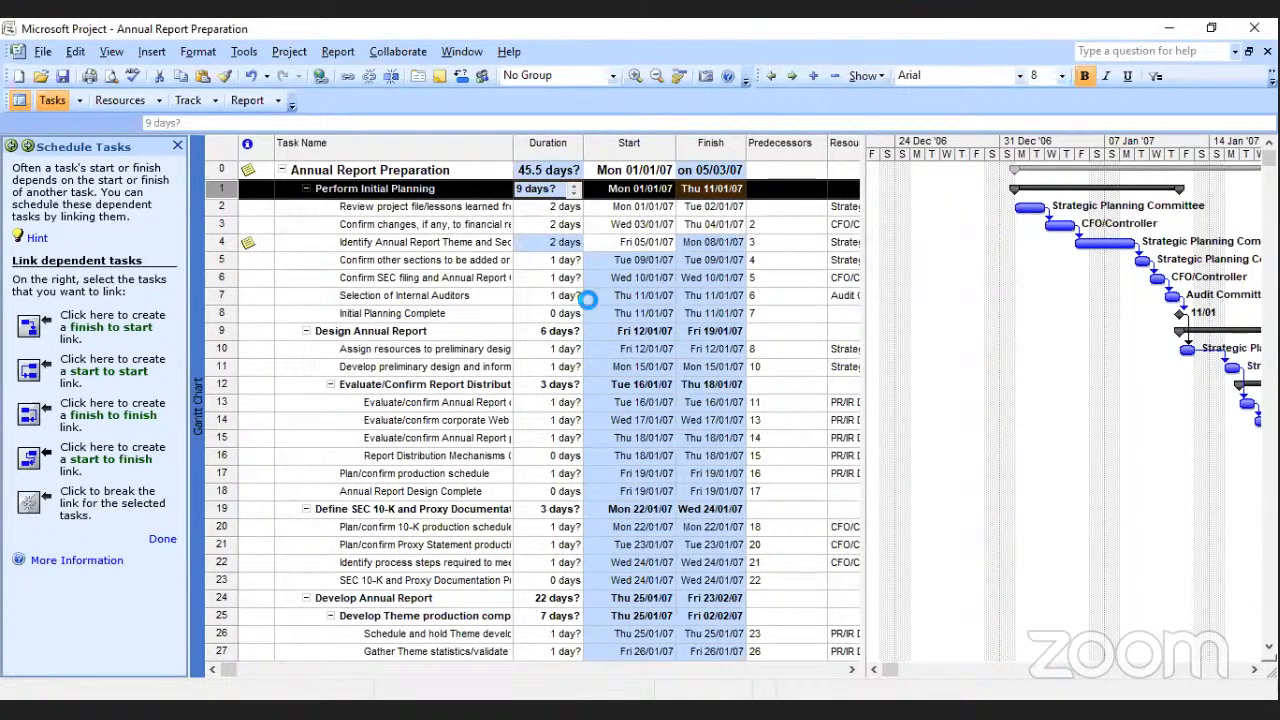
Undo the duration changes on tasks 2, 3 and 4.
key("ctrl+z")
key("ctrl+z")
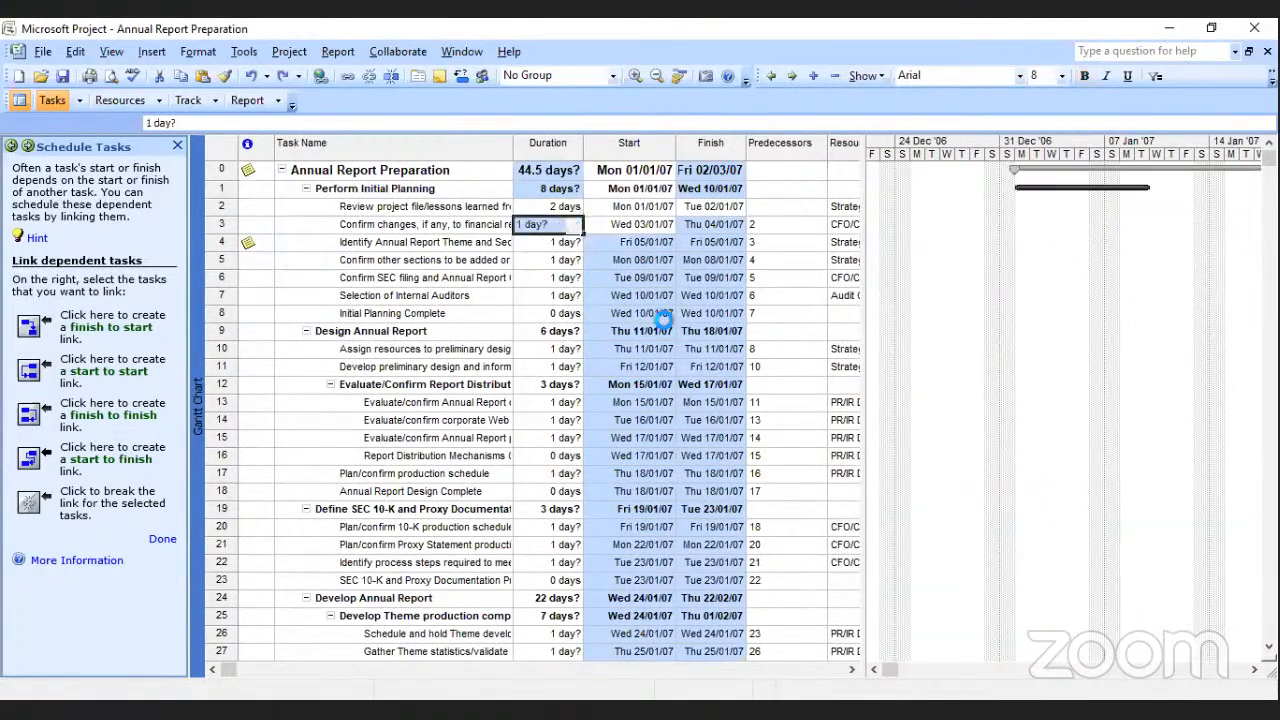
key("ctrl+z")
left_click(815, 319)
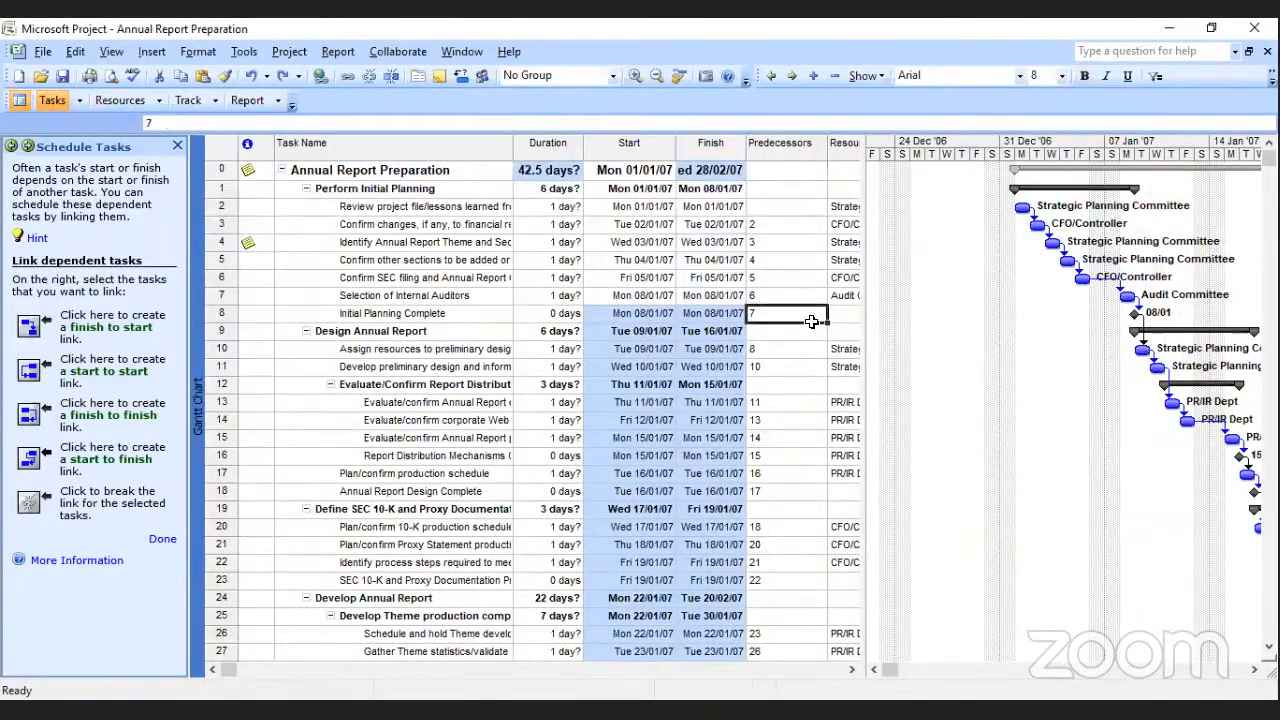
Examine the overall project duration, the Gantt bars through January 2007 and tasks 28 to 55, and widen the table to show the Resource Names column.
left_click(565, 172)
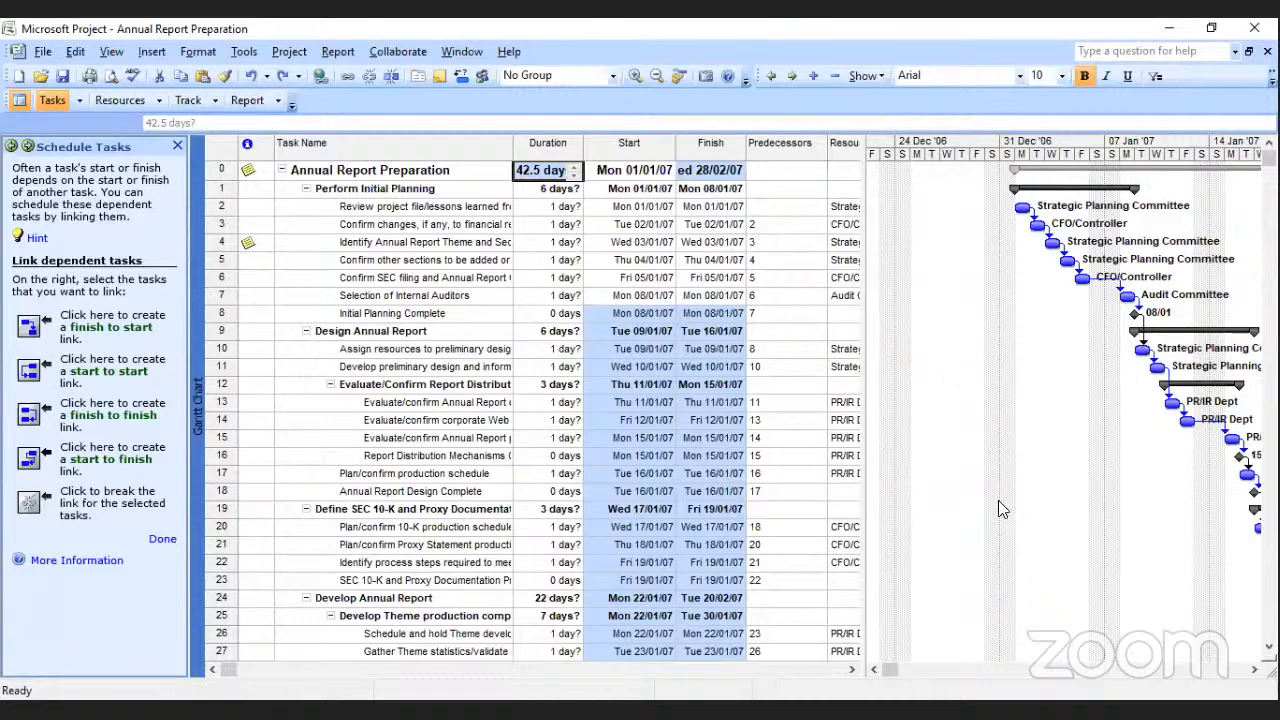
left_click(1254, 669)
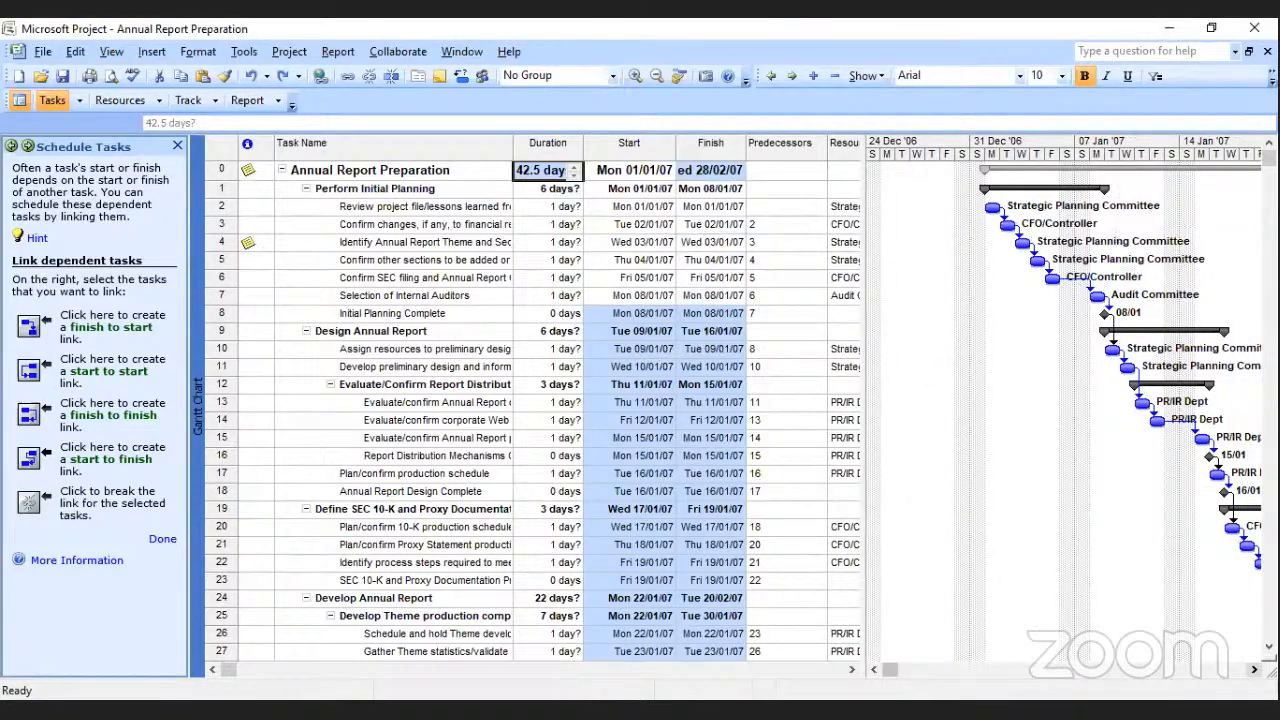
left_click(1254, 669)
left_click(1254, 669)
left_click(1254, 669)
left_click(1254, 669)
left_click(1254, 669)
left_click(1254, 669)
left_click(1254, 669)
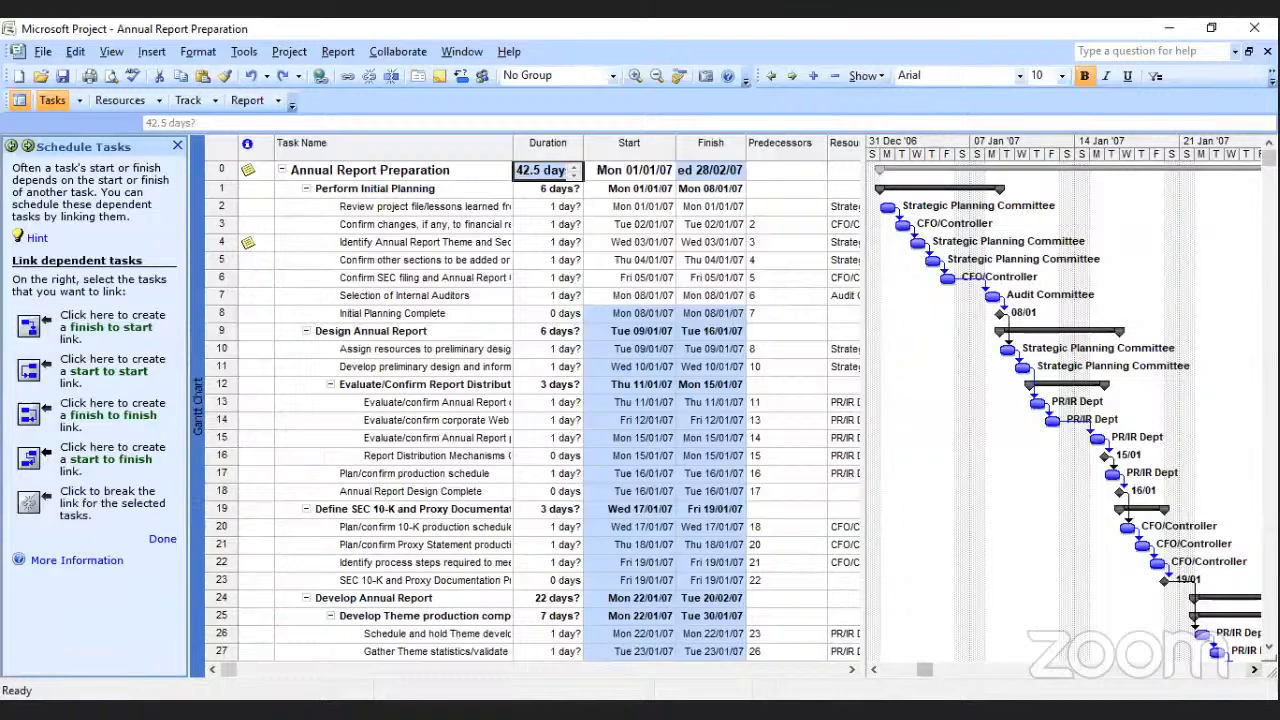
scroll(1052, 366, "down", 9)
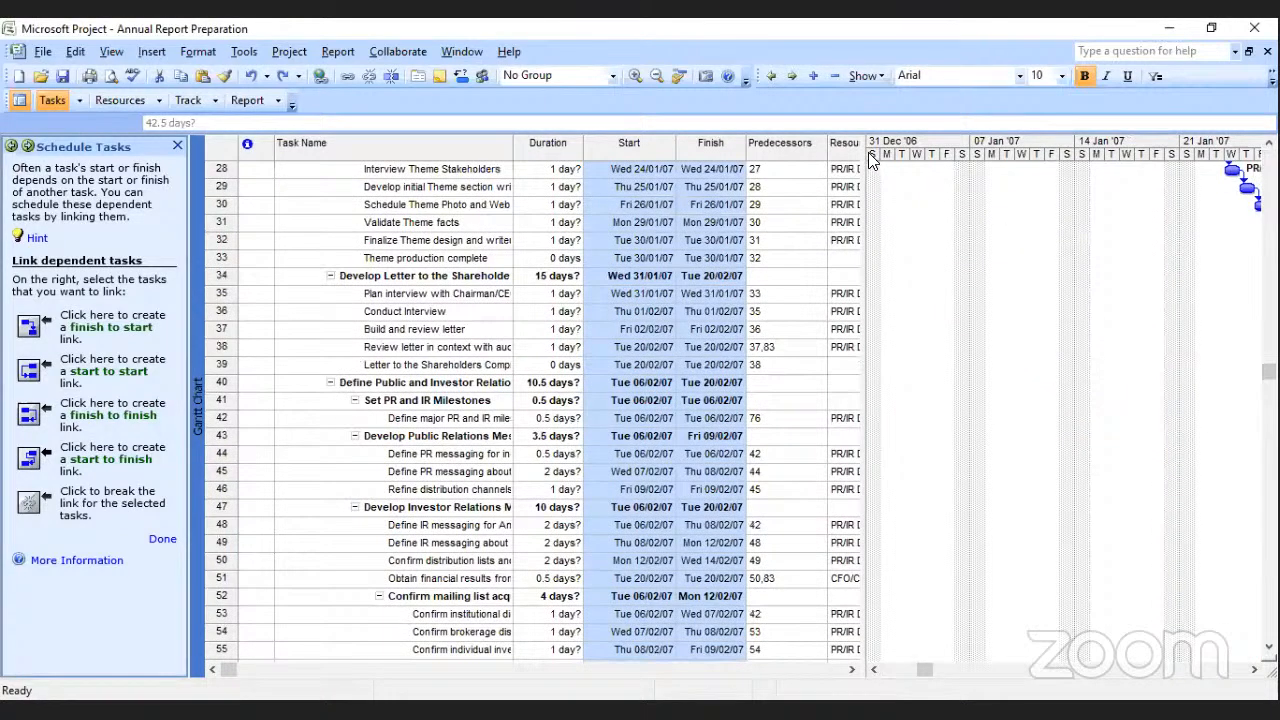
left_click_drag(866, 150, 938, 150)
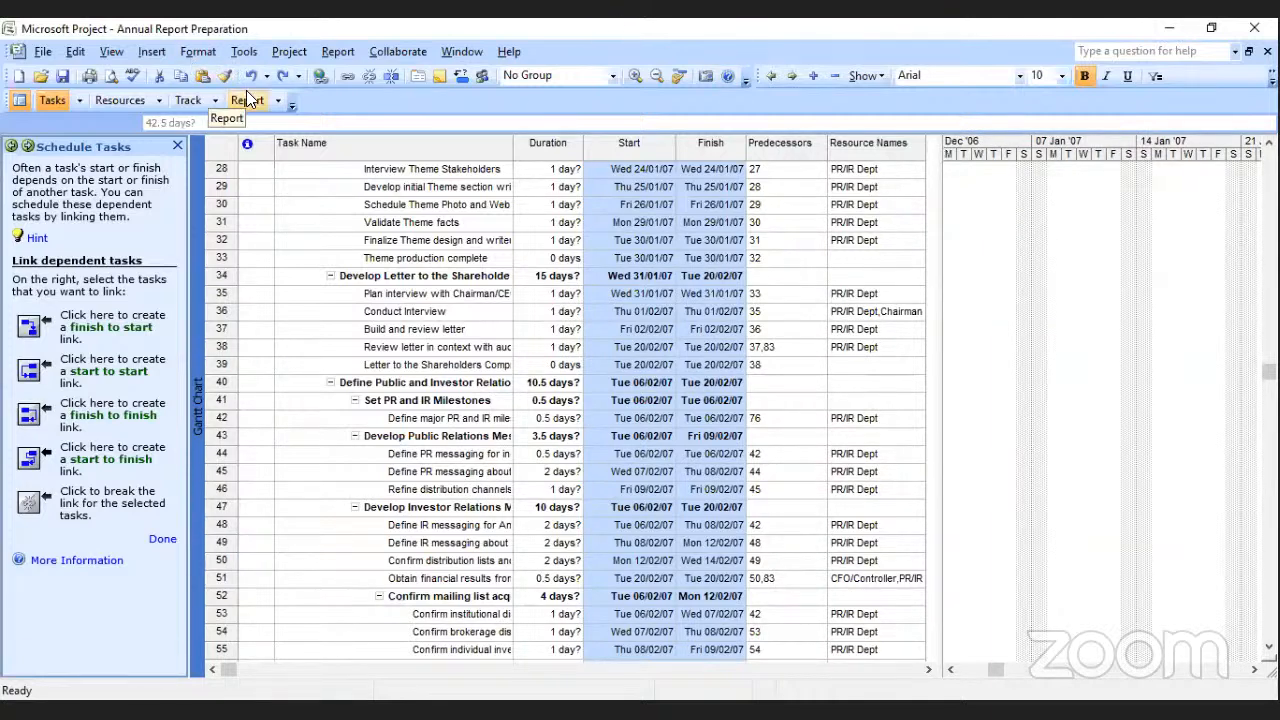
Review the project's resources in the Resource Sheet and return to the task list in the Gantt Chart.
left_click(113, 51)
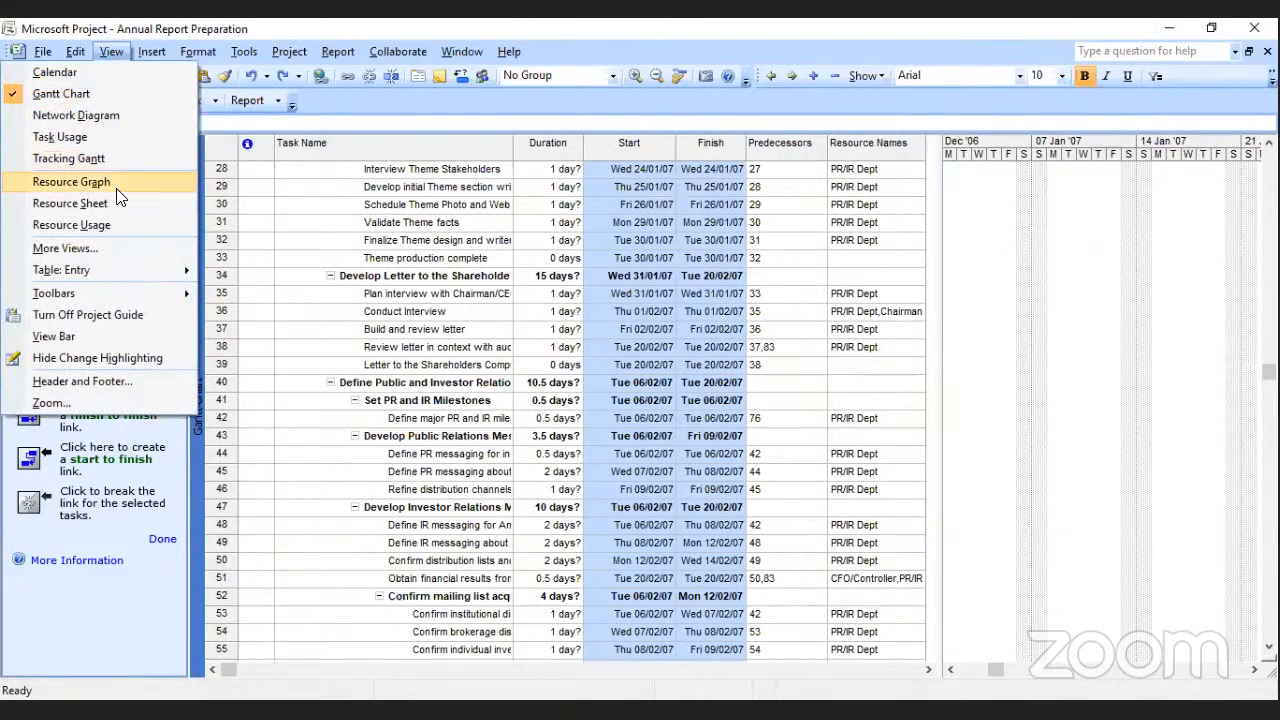
left_click(70, 203)
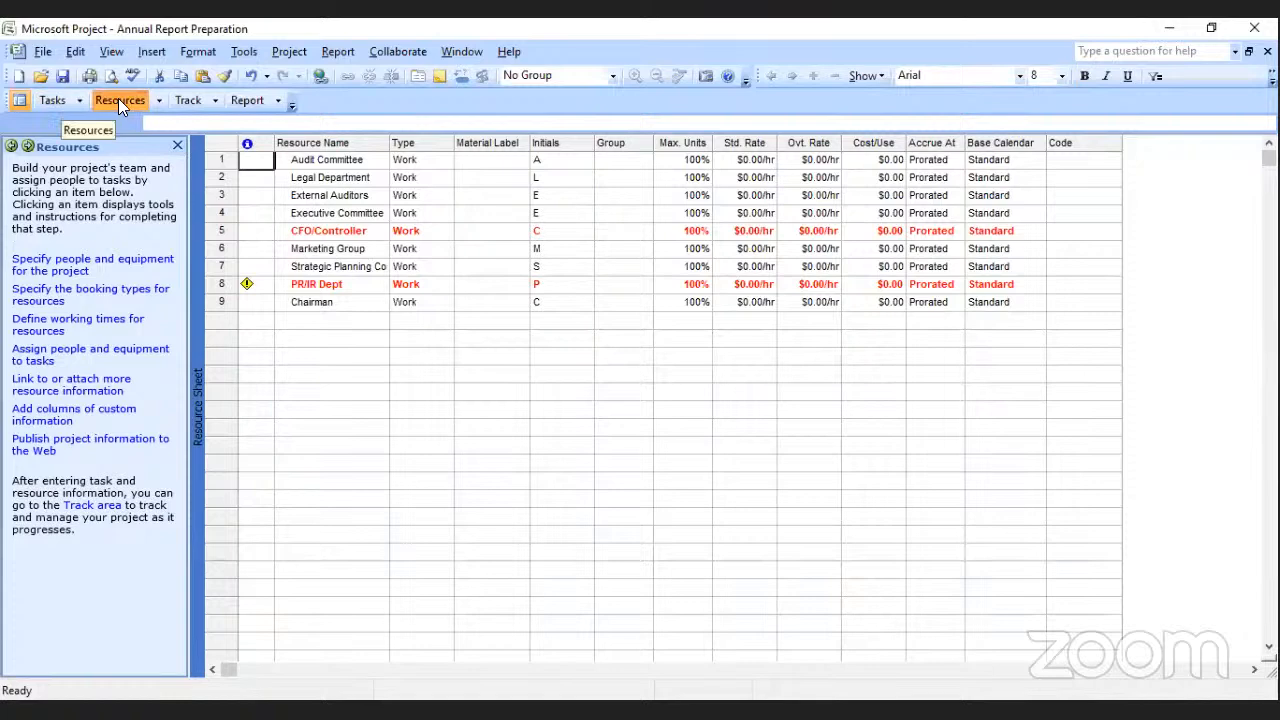
left_click(43, 97)
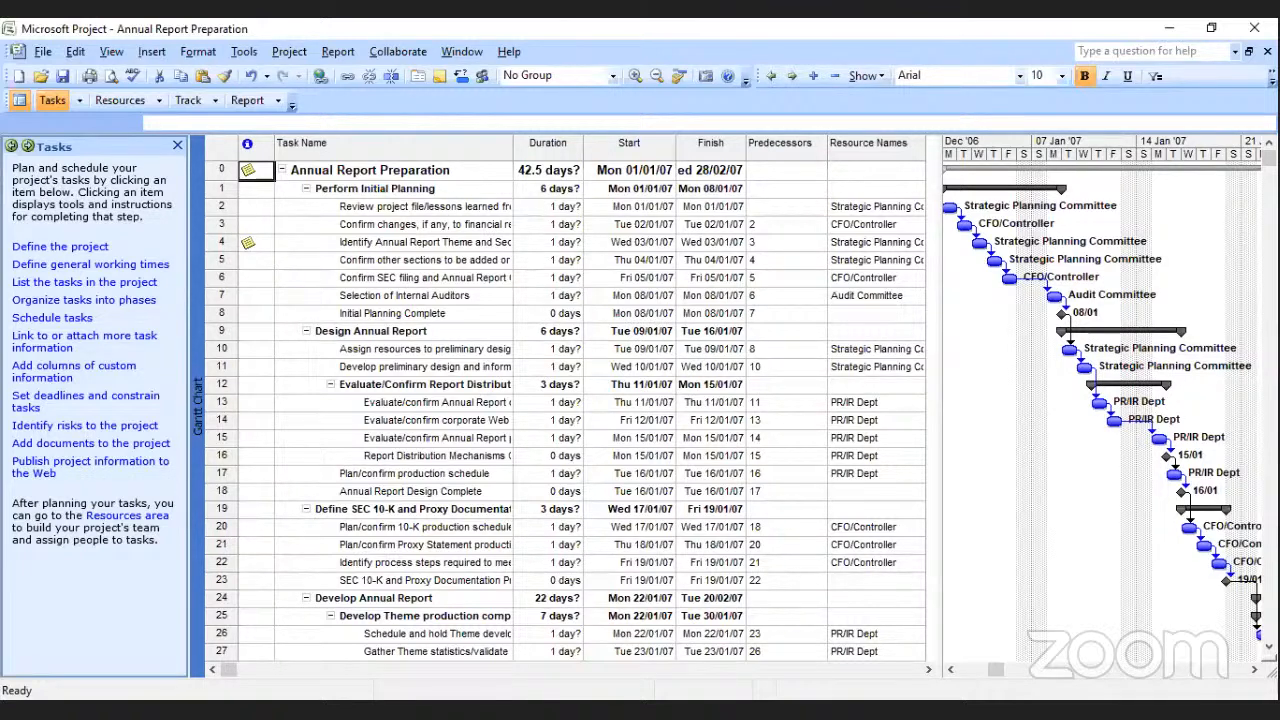
Start selecting a view or report in the Report guide, choose to display project information with a view, and select Detail Gantt.
left_click(249, 100)
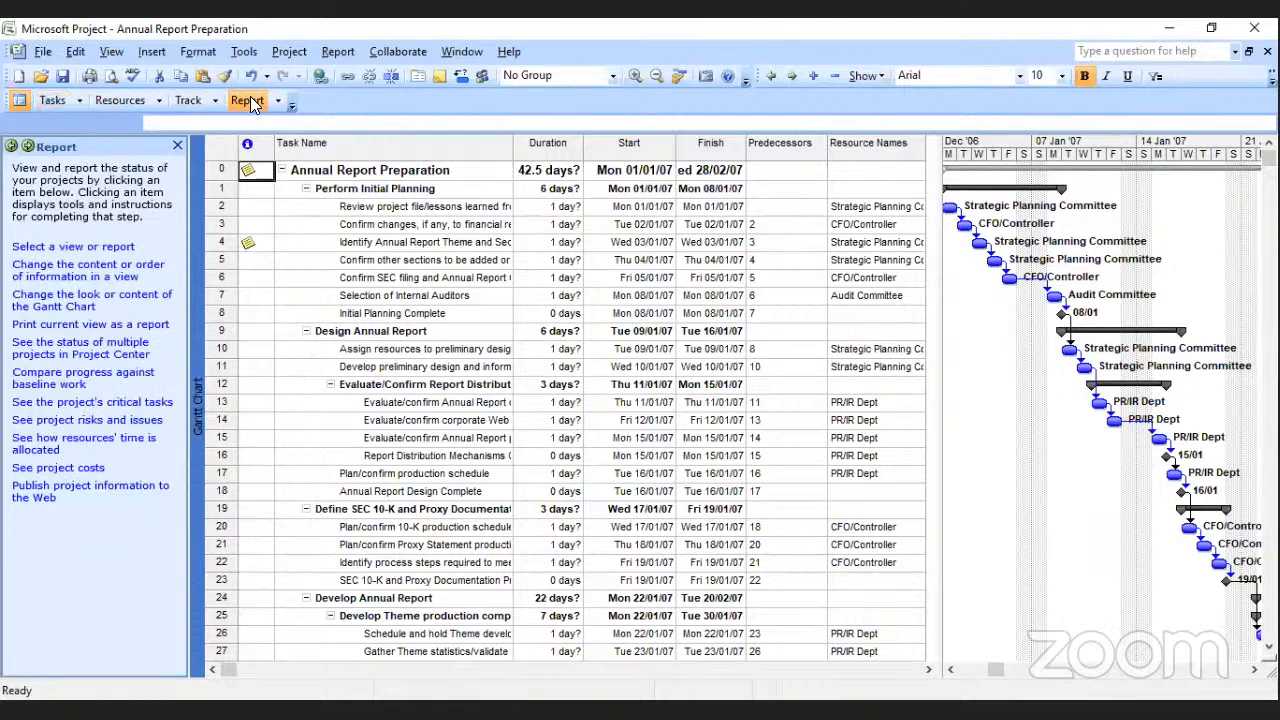
left_click(104, 248)
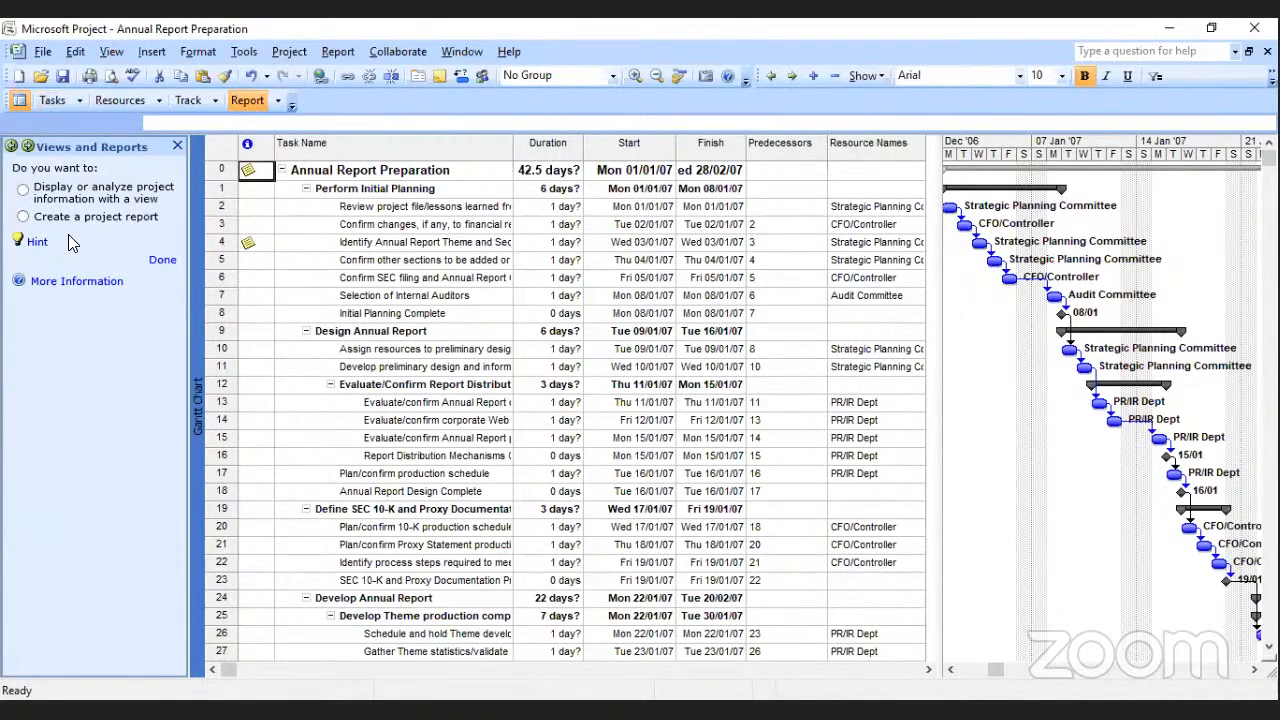
left_click(23, 189)
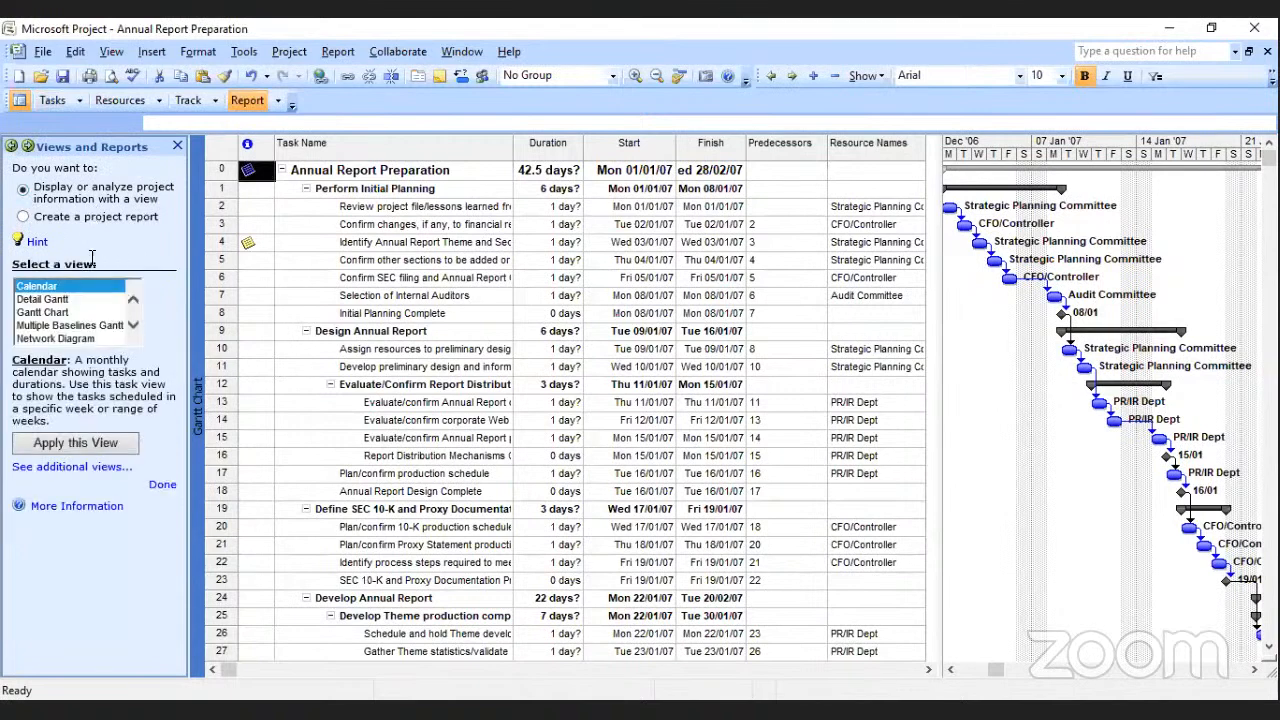
left_click(56, 300)
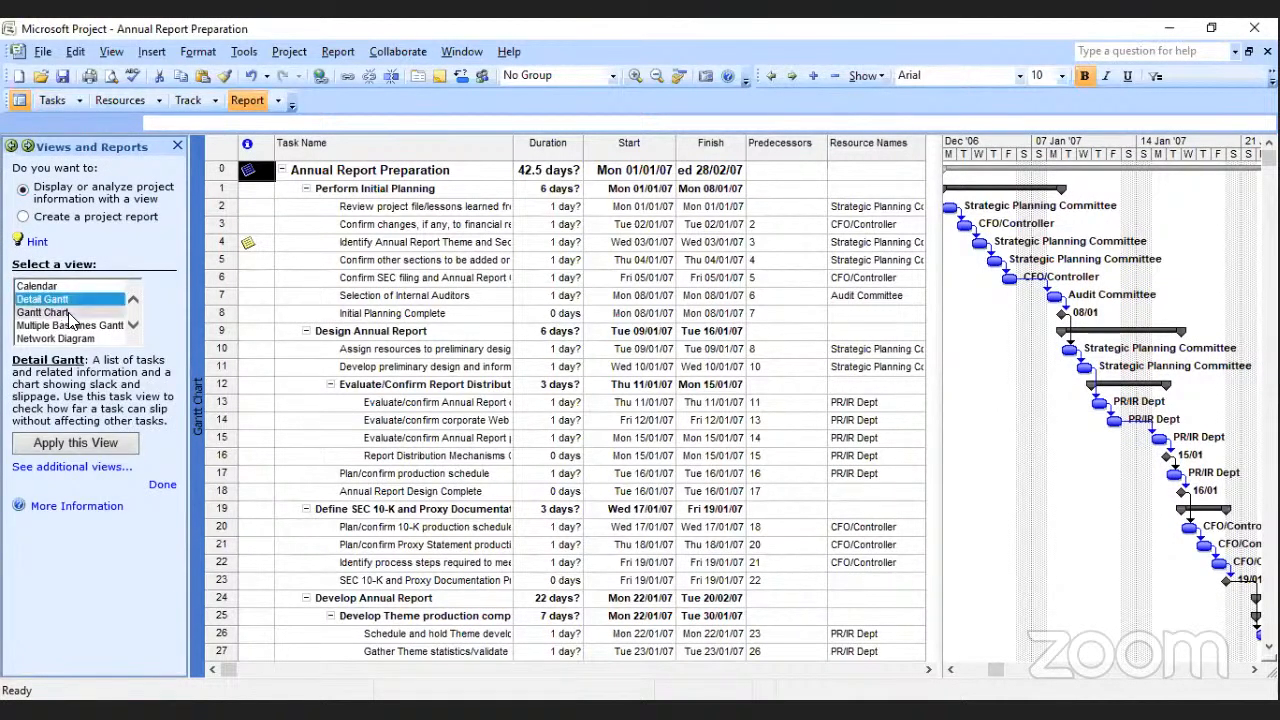
Look through the available views from Calendar to Tracking Gantt and apply the Calendar view.
left_click(133, 326)
left_click(133, 326)
left_click(133, 326)
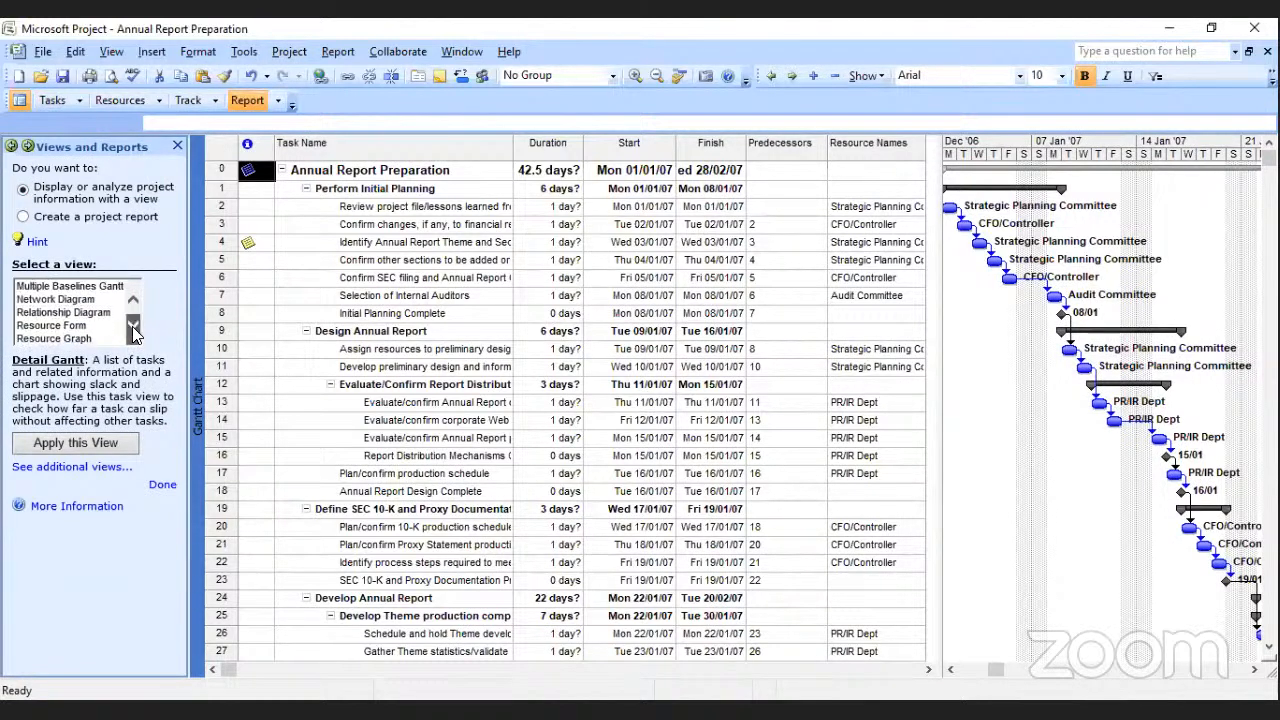
left_click(133, 326)
left_click(133, 326)
left_click(133, 326)
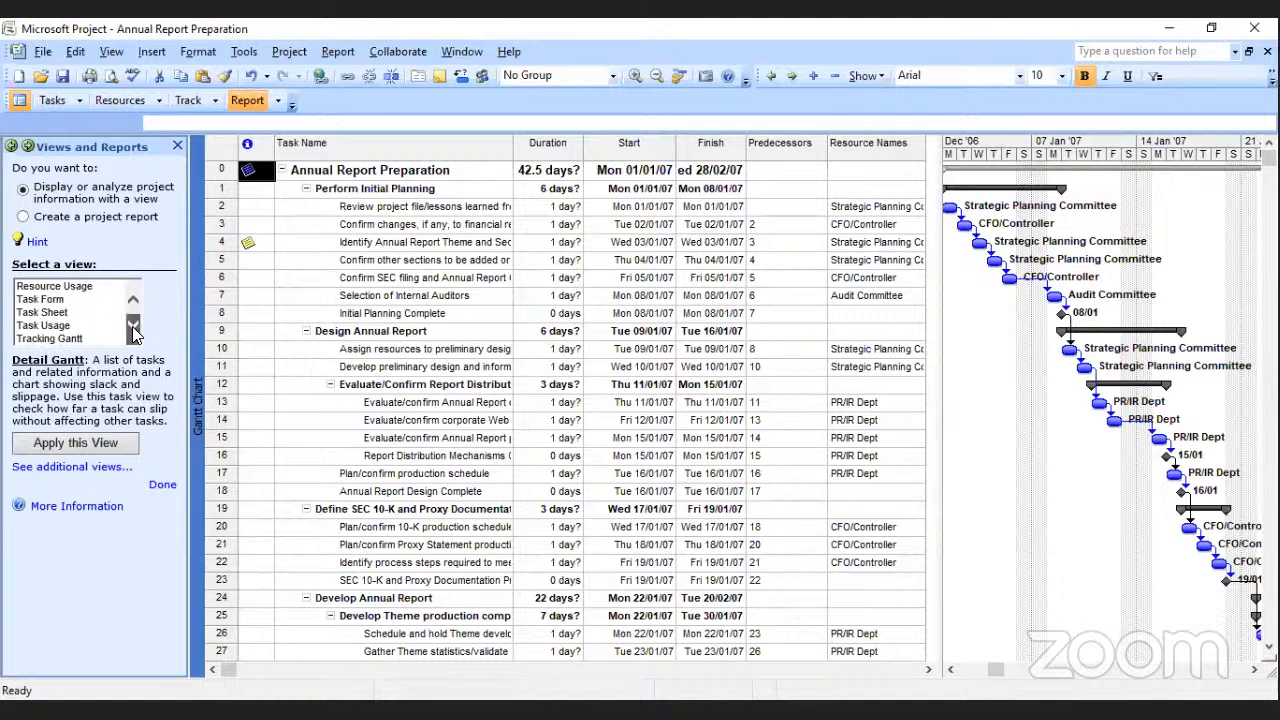
left_click(131, 302)
left_click(131, 304)
left_click(131, 304)
left_click(131, 304)
left_click(131, 304)
left_click(131, 304)
left_click(131, 304)
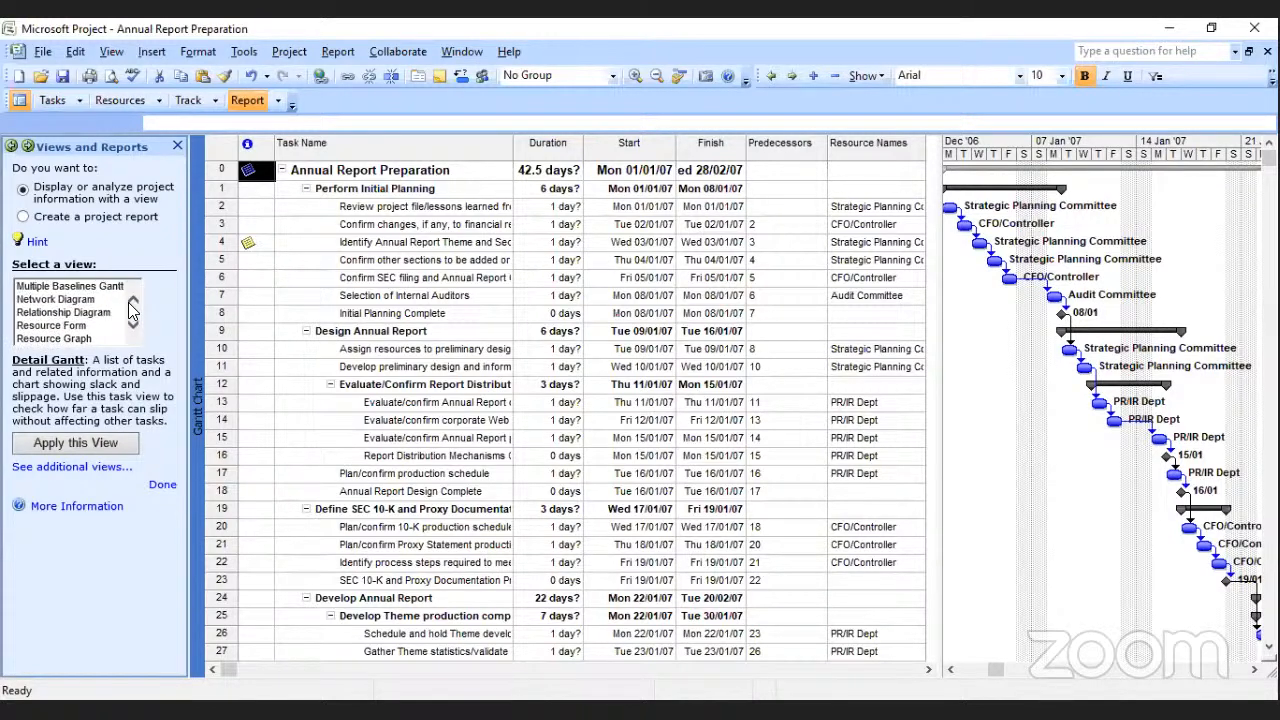
left_click(132, 303)
left_click(132, 303)
left_click(132, 303)
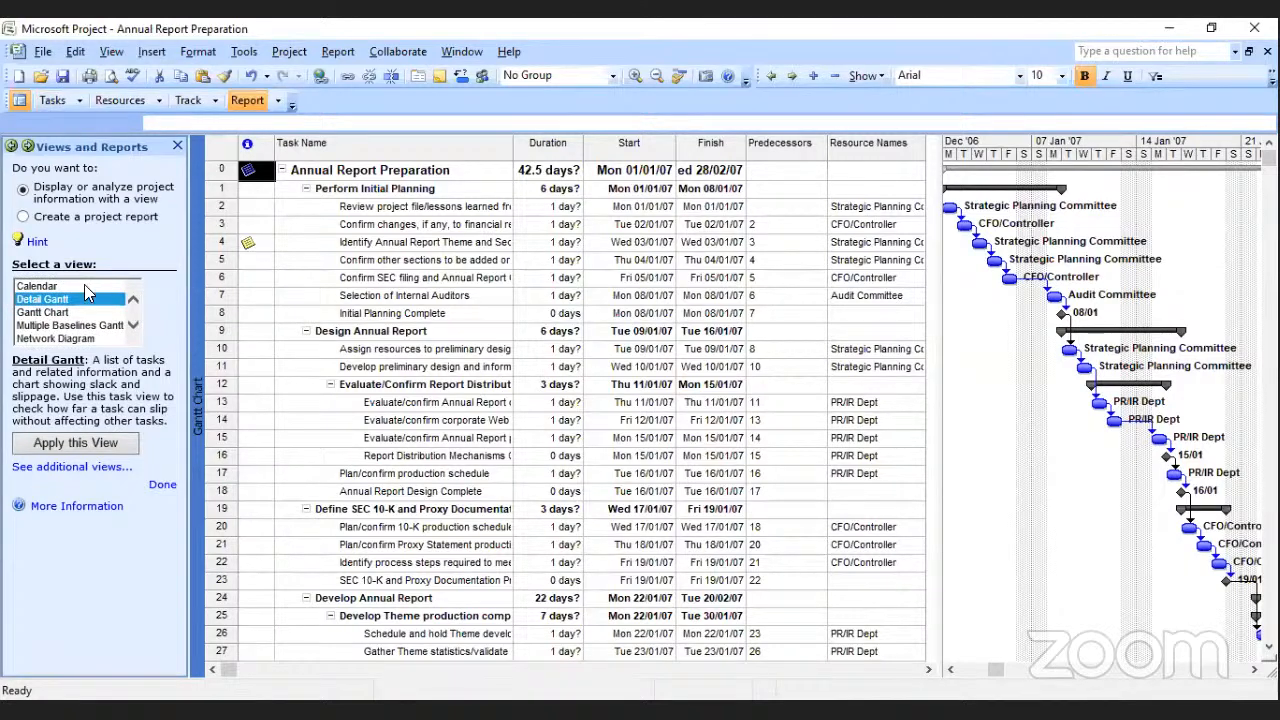
left_click(58, 288)
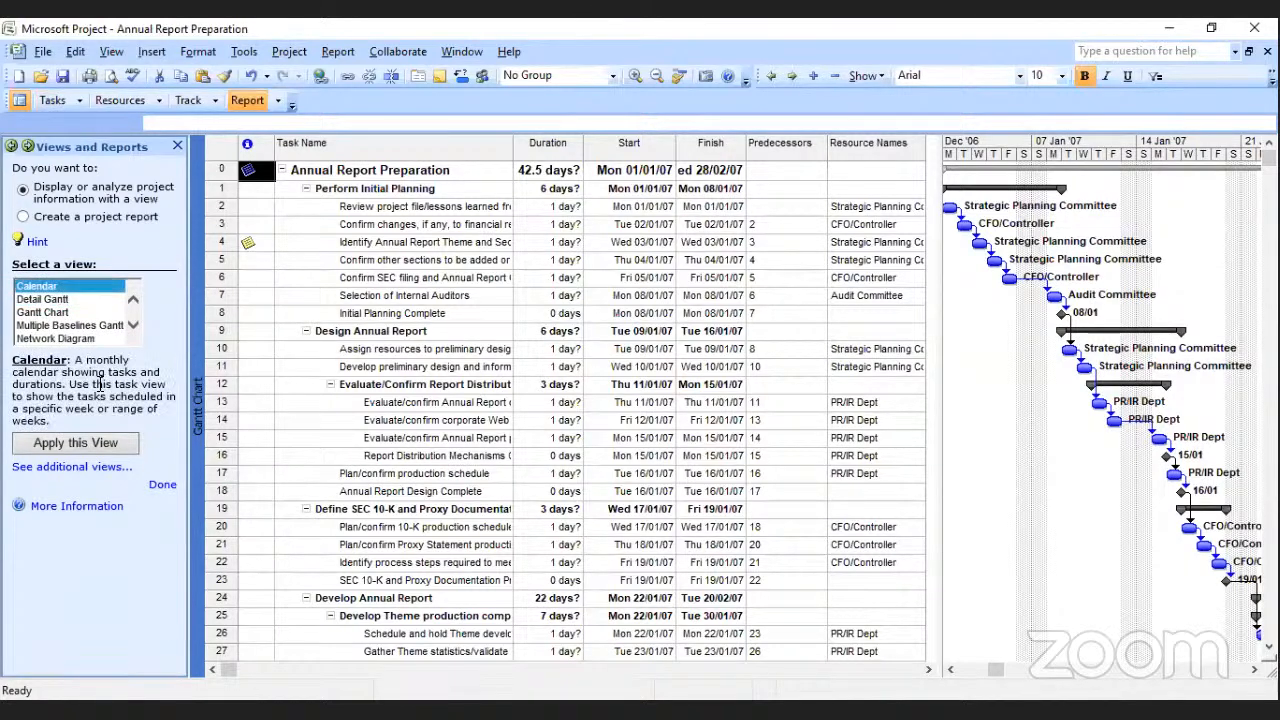
left_click(92, 444)
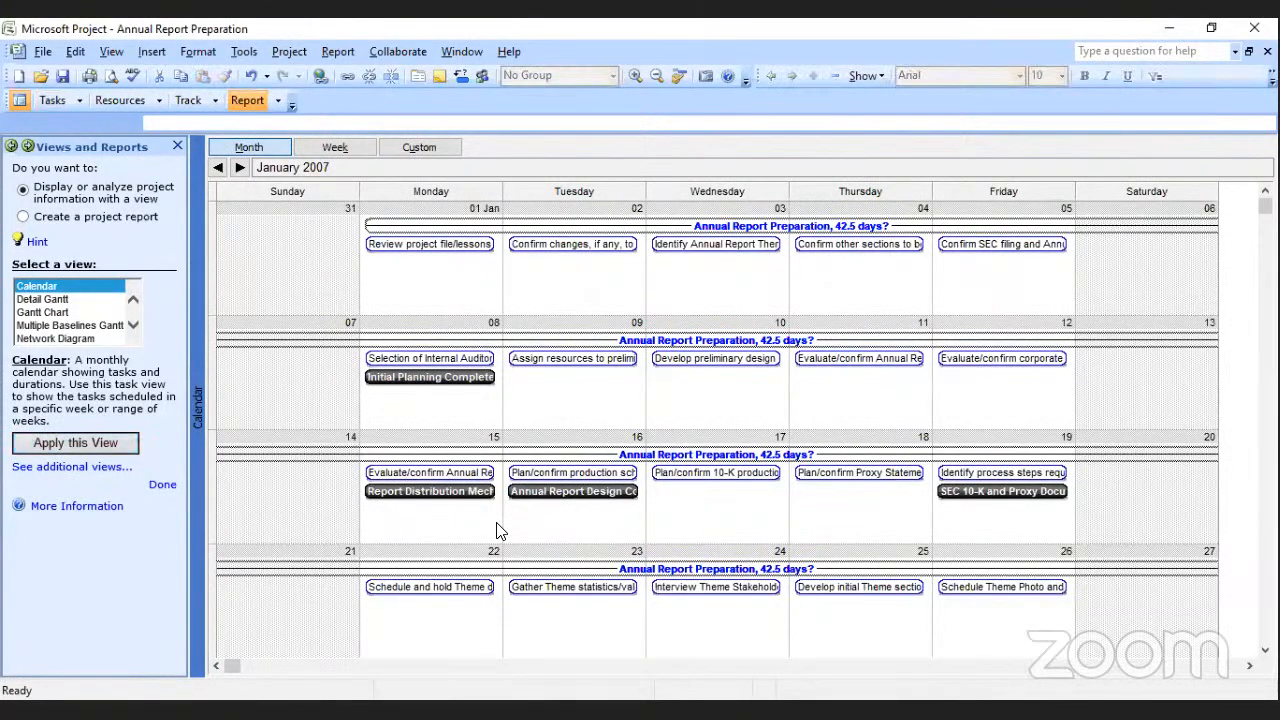
Preview the printout of the January 2007 calendar and close the preview without printing.
key("ctrl+p")
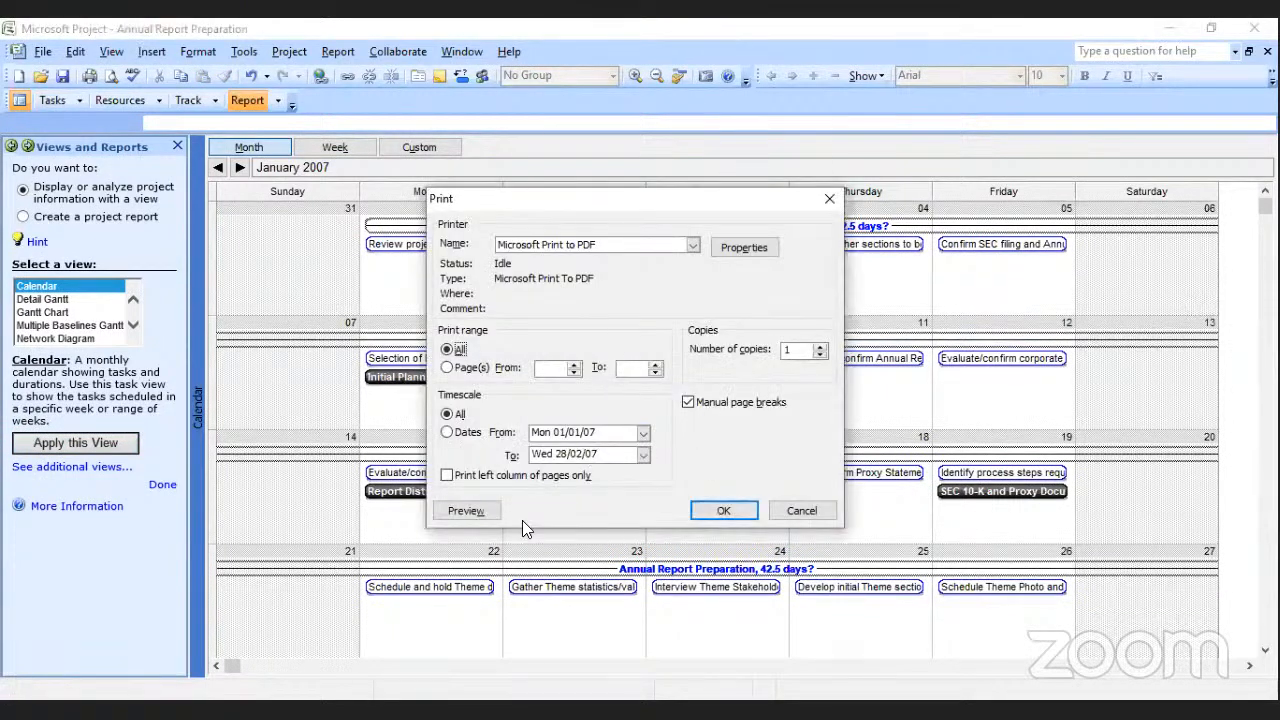
left_click(485, 510)
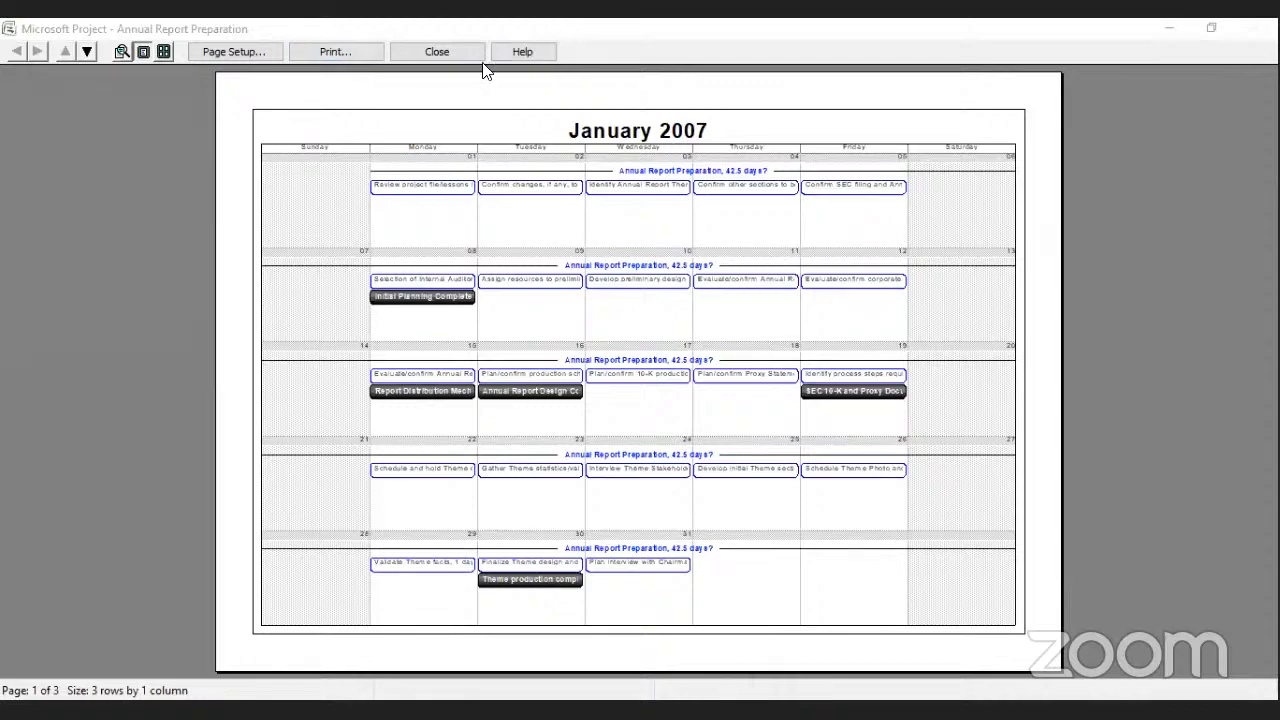
left_click(447, 52)
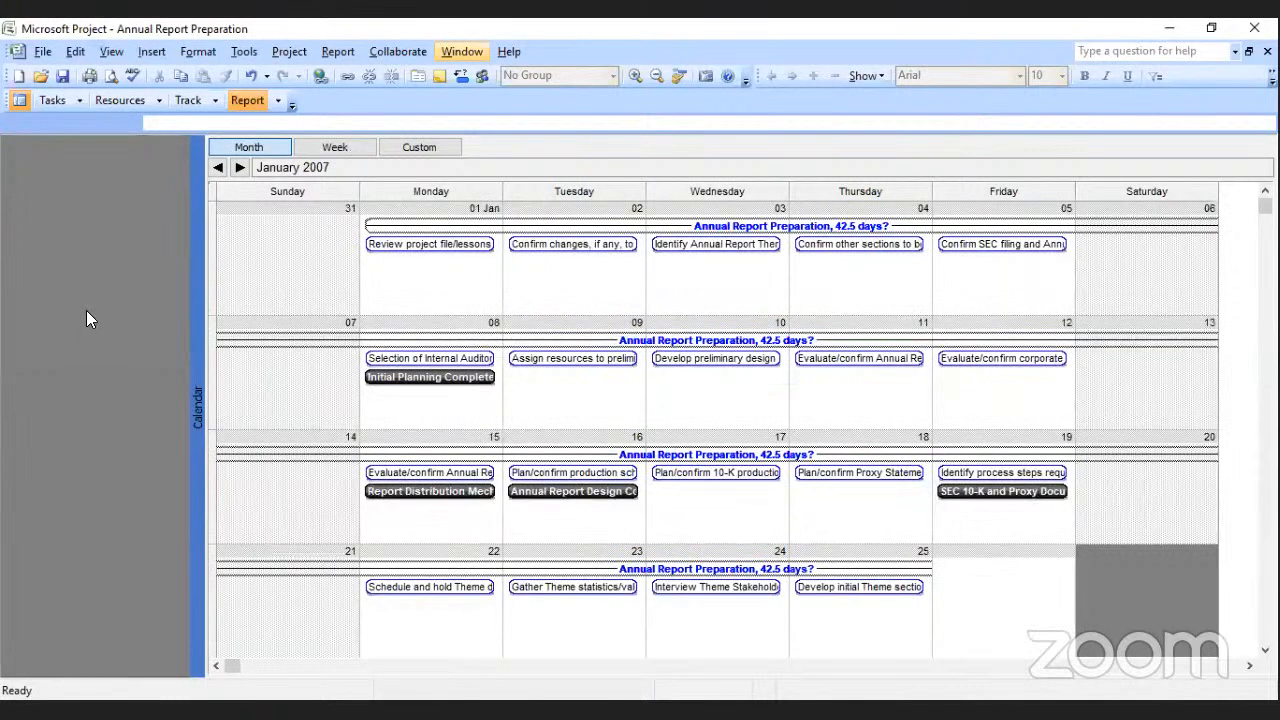
Apply the Network Diagram view and follow the linked tasks from Perform Initial Planning to the Report Distribution Mechanisms Confirmed milestone.
left_click(70, 339)
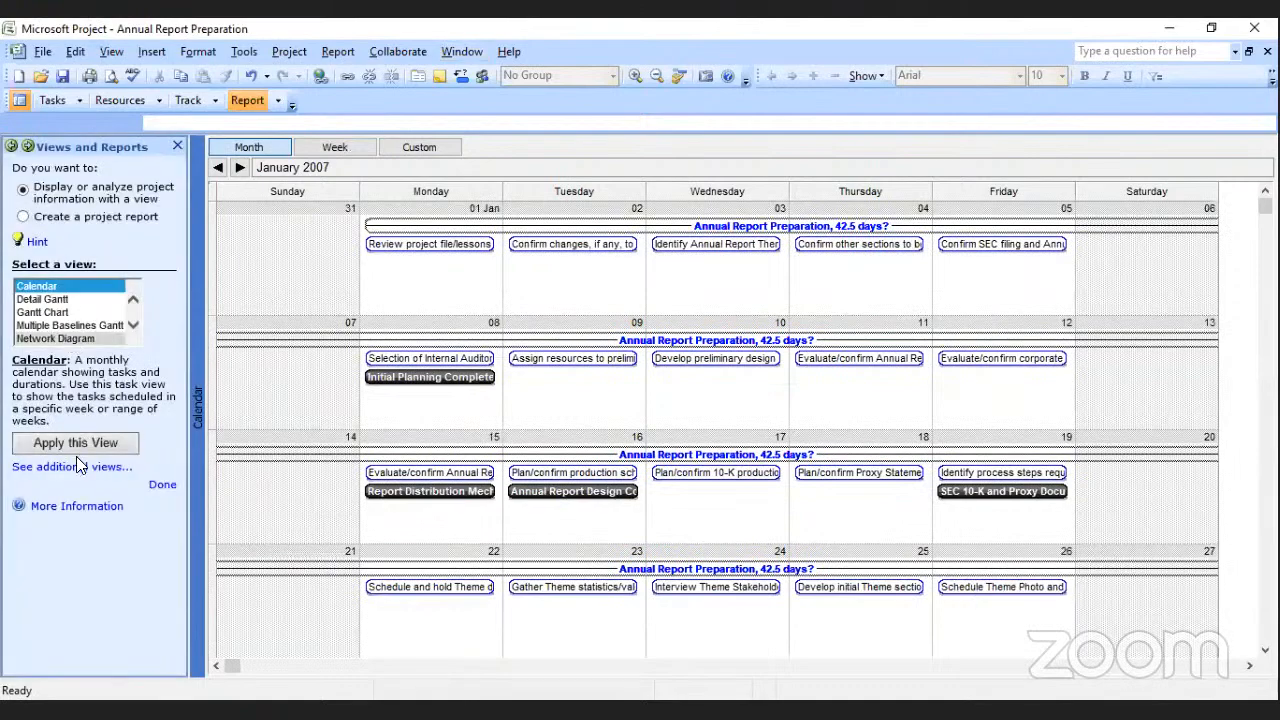
left_click(76, 456)
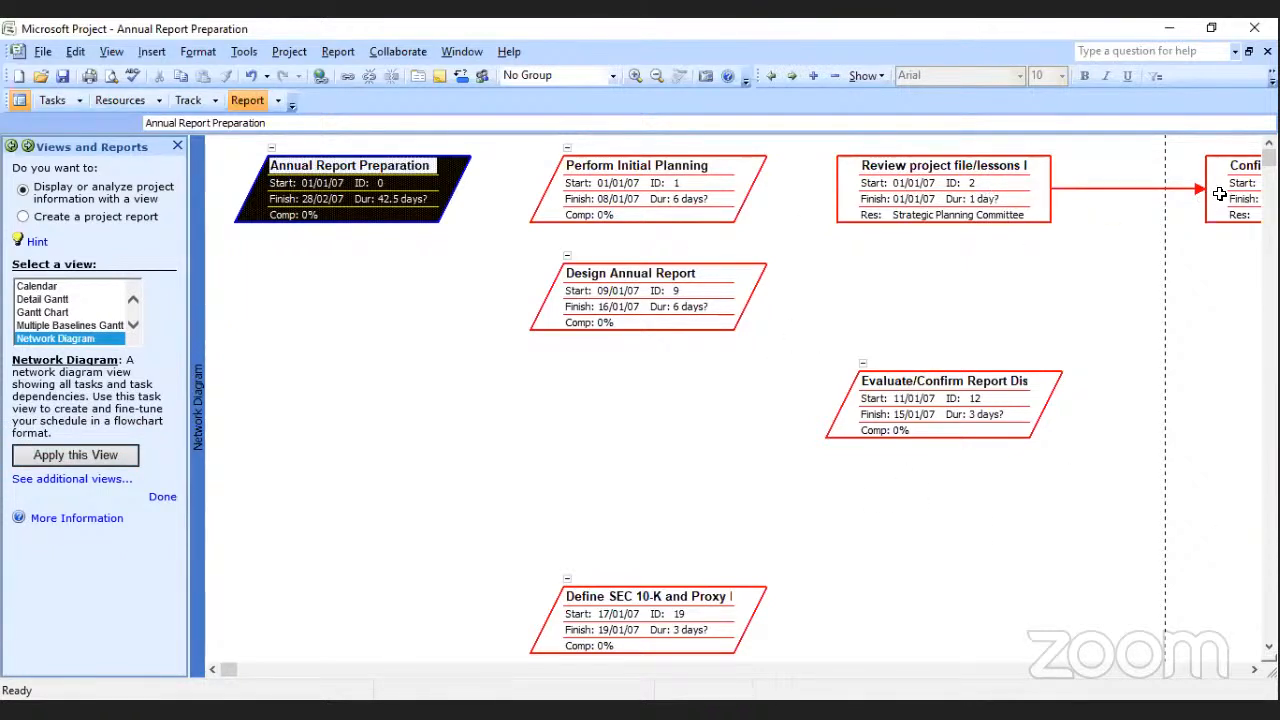
left_click(1253, 670)
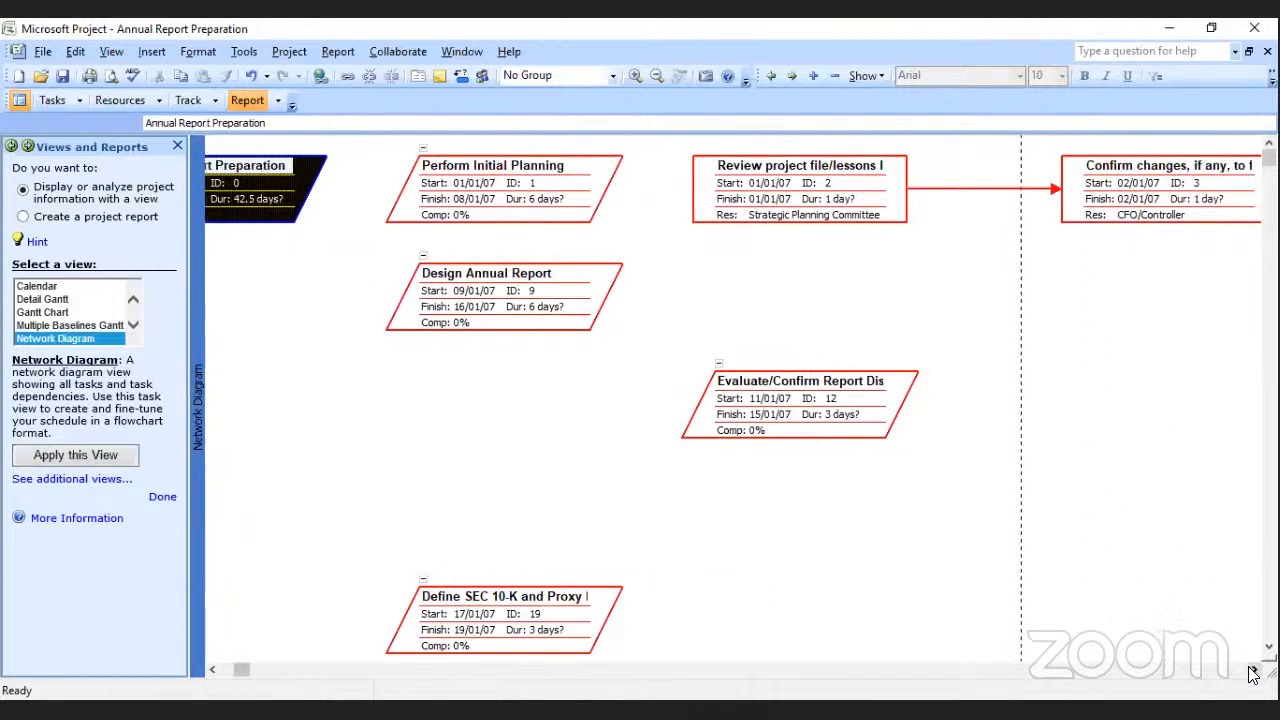
left_click(1253, 670)
left_click(1253, 670)
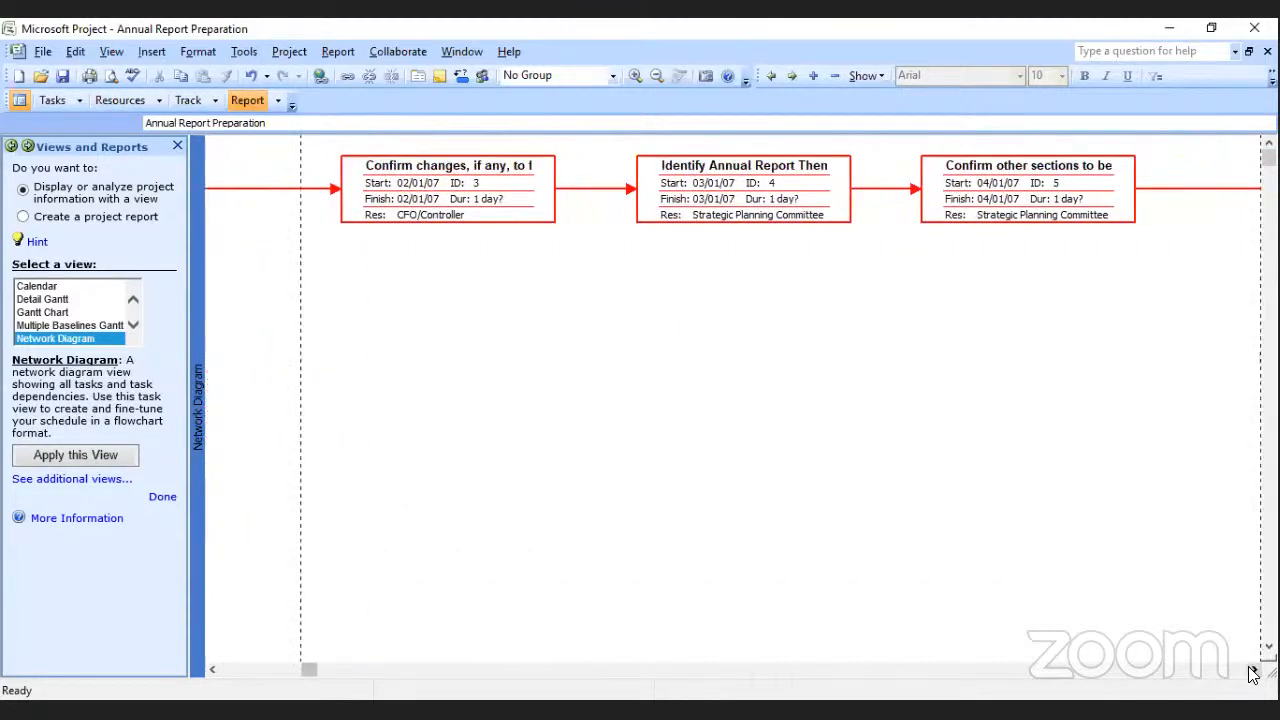
left_click(1253, 670)
left_click(1253, 670)
left_click(1253, 670)
left_click(1253, 670)
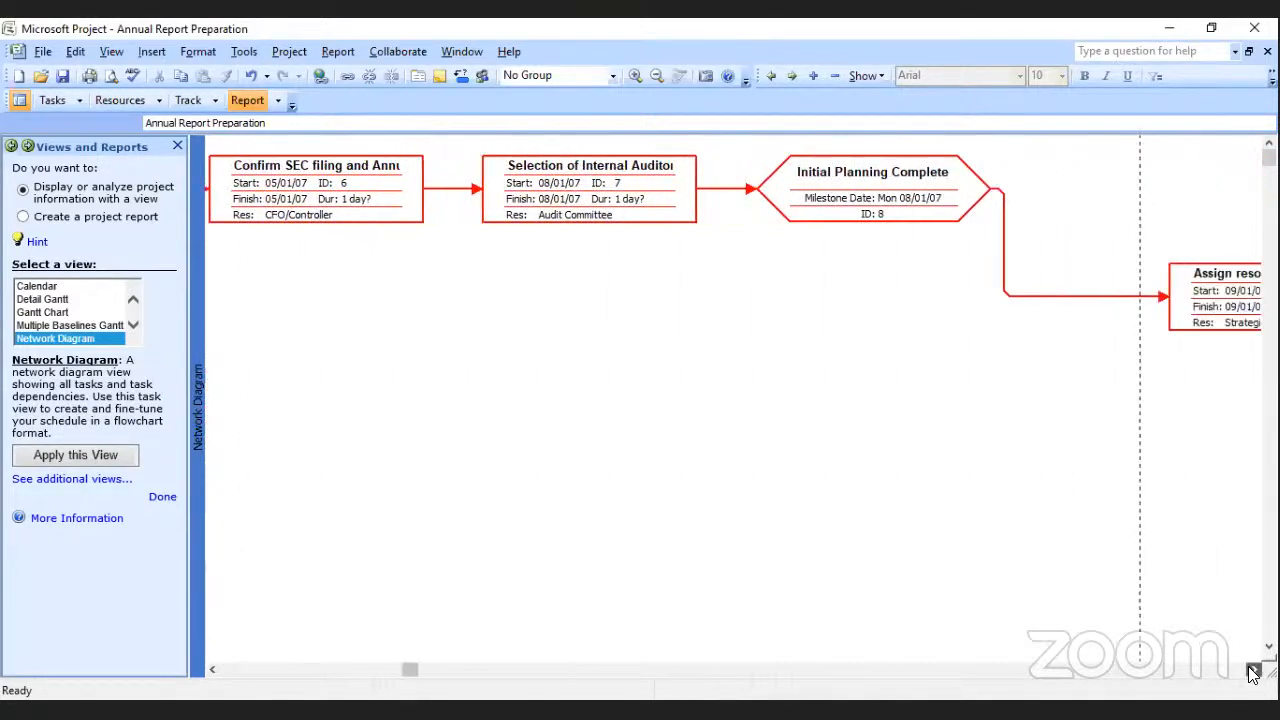
left_click(1253, 670)
left_click(1253, 670)
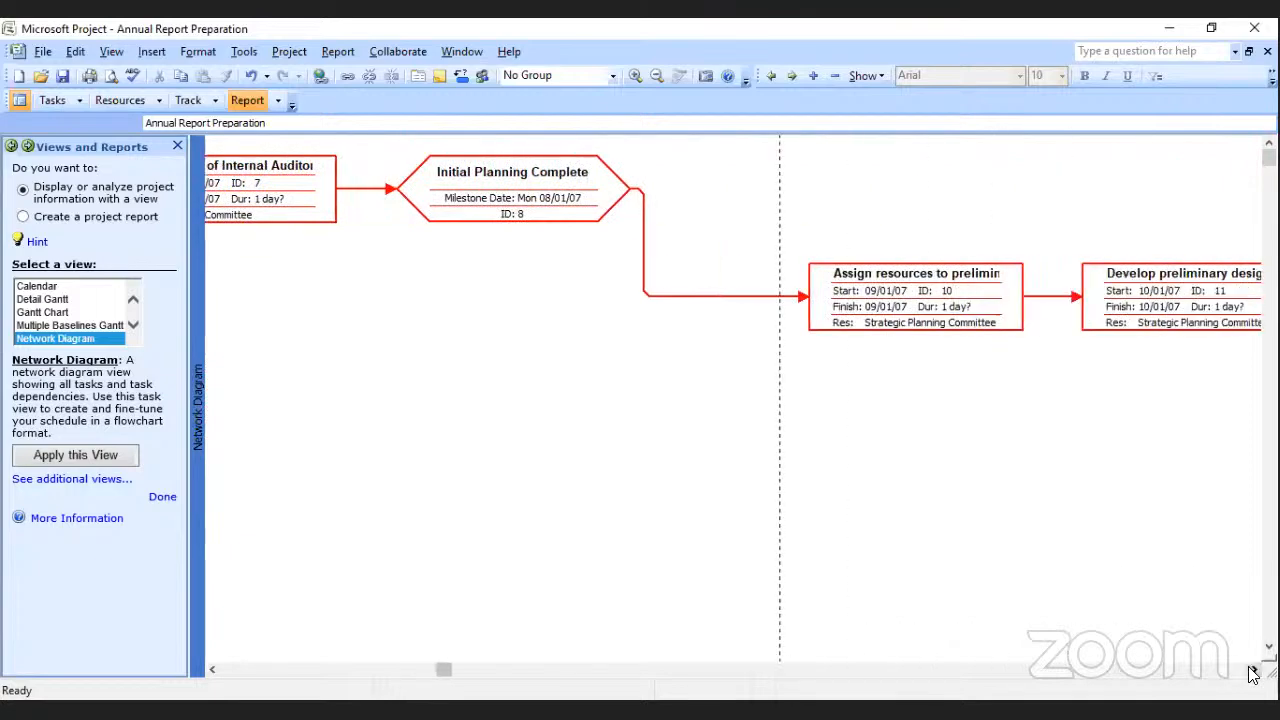
left_click(1253, 670)
left_click(1253, 670)
left_click(1253, 670)
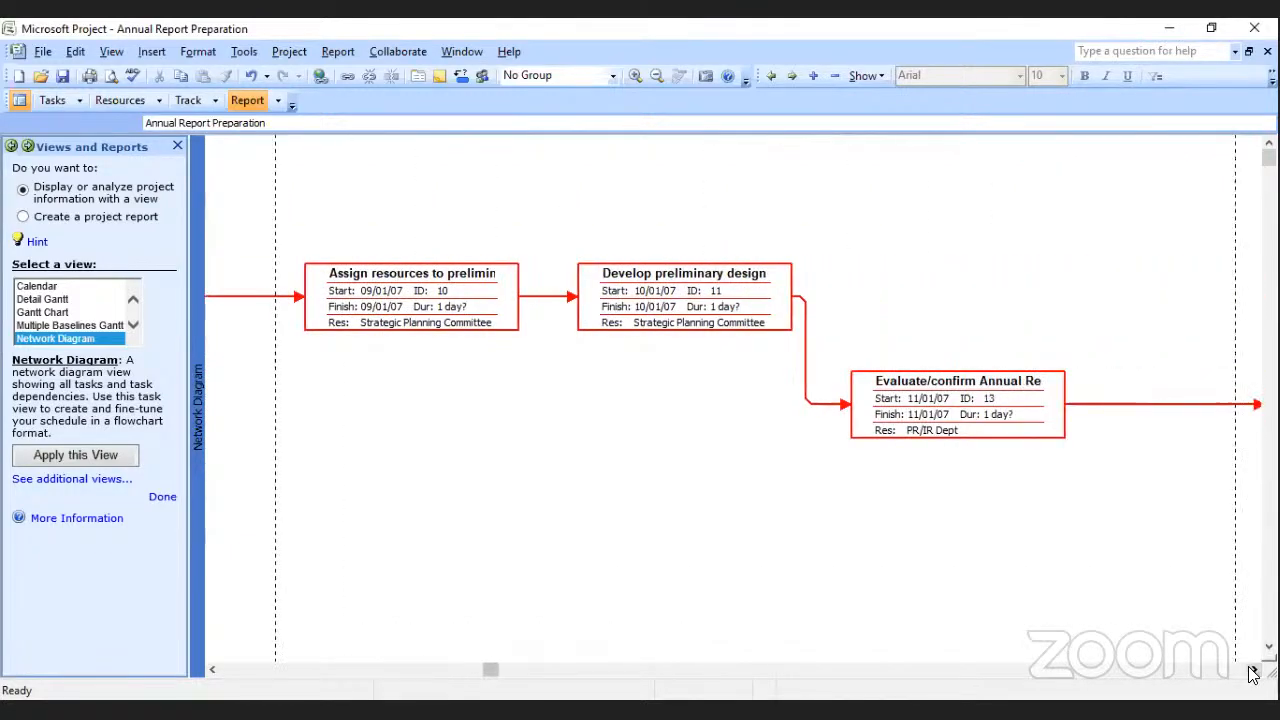
left_click(1253, 670)
left_click(1253, 670)
left_click(1253, 670)
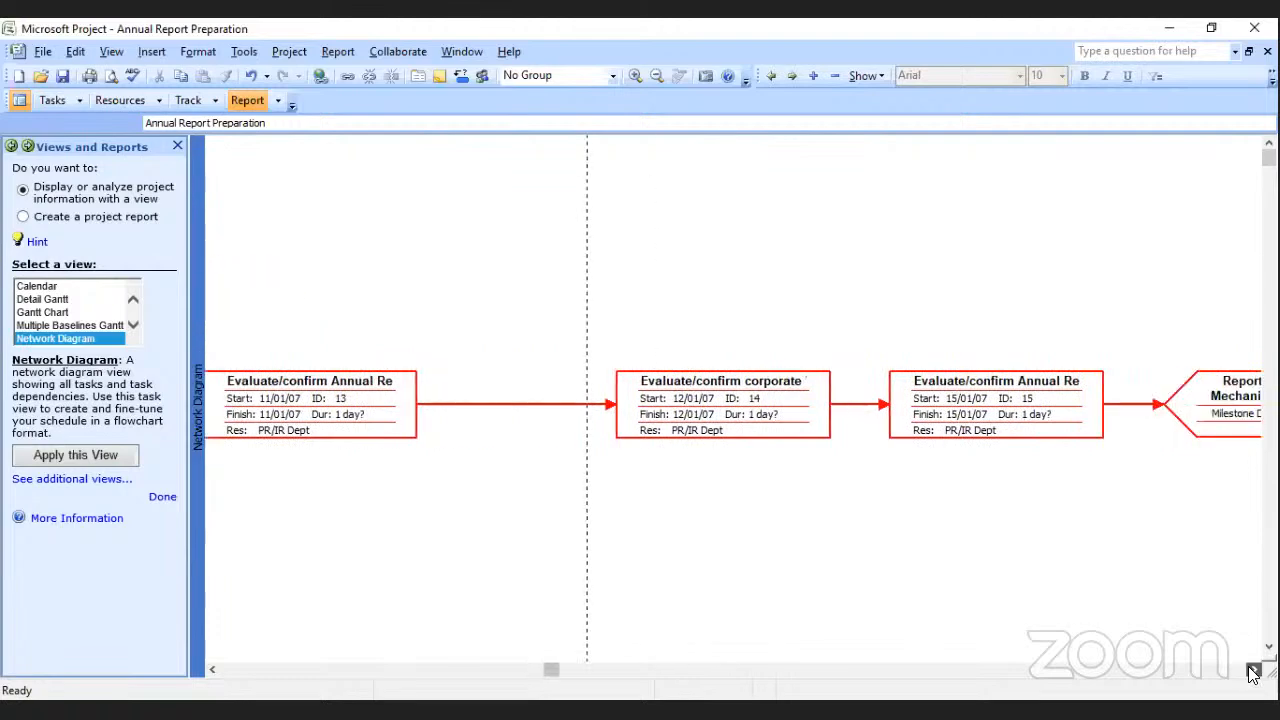
left_click(1253, 670)
left_click(1253, 670)
left_click(1253, 670)
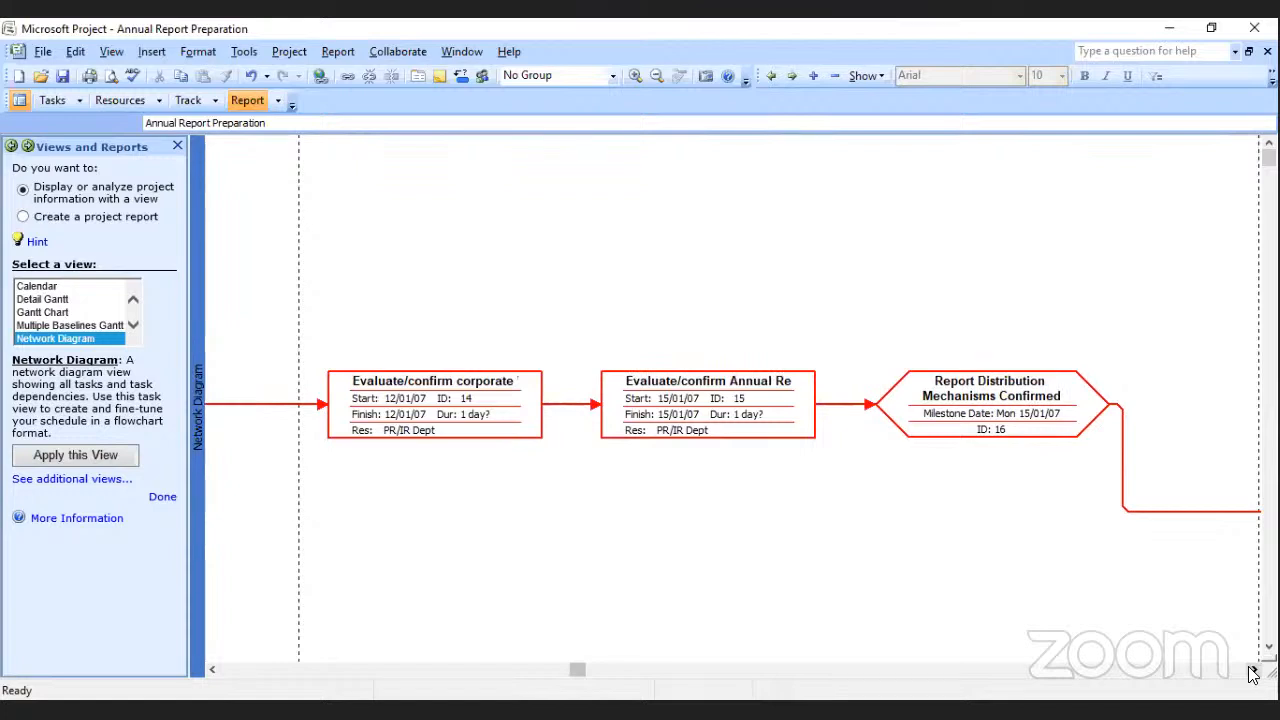
Draw a new blank task box in an empty area of the network diagram and trace the linked tasks to Annual Report Design Complete.
scroll(1252, 673, "down", 5)
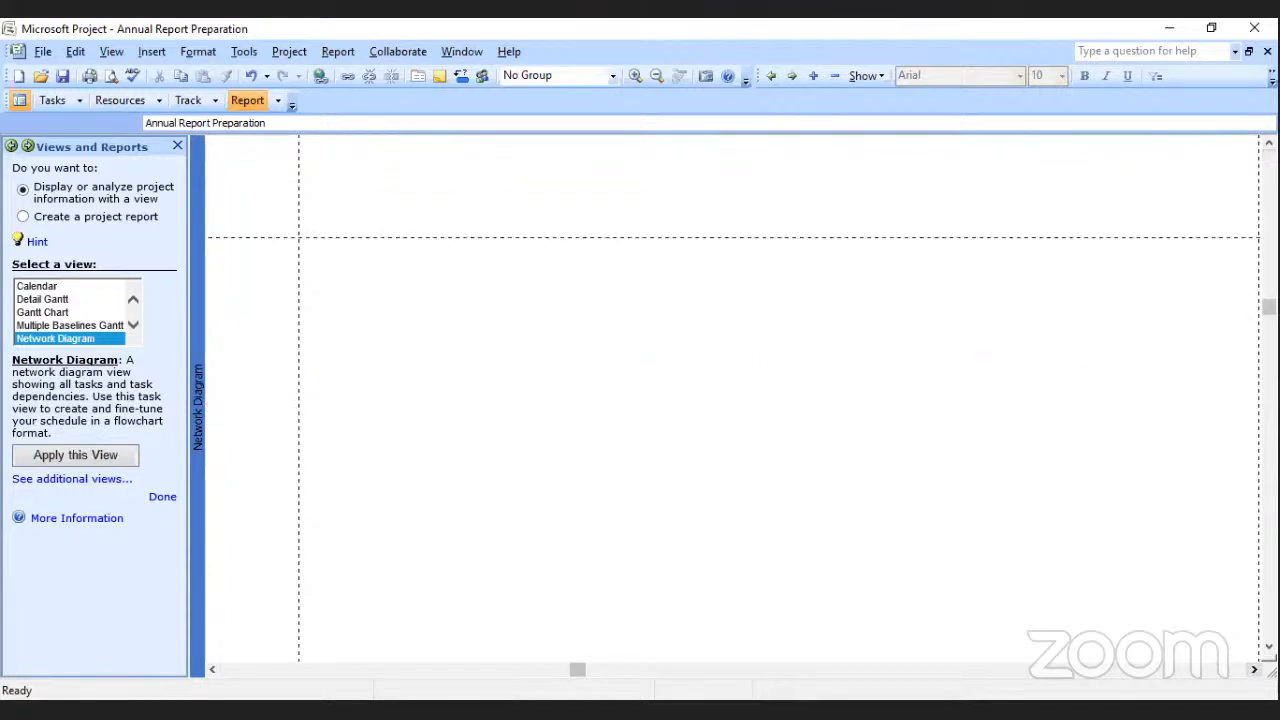
left_click_drag(361, 429, 898, 457)
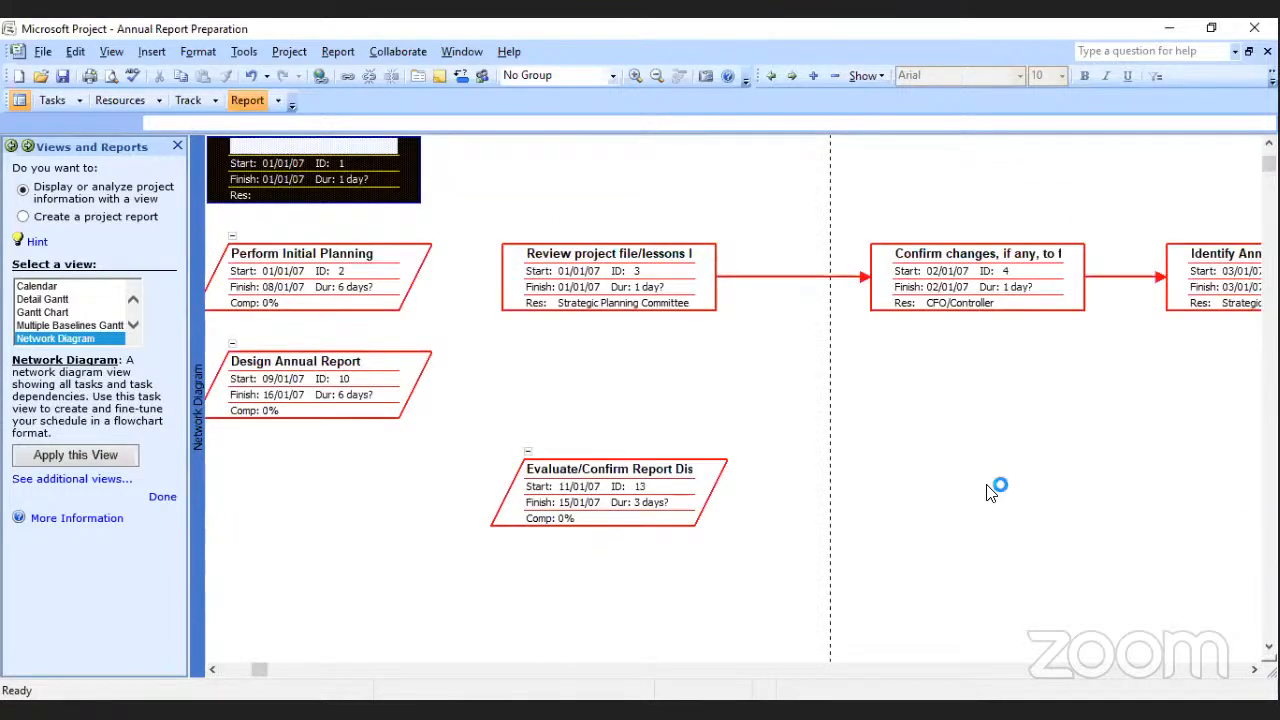
left_click(1254, 669)
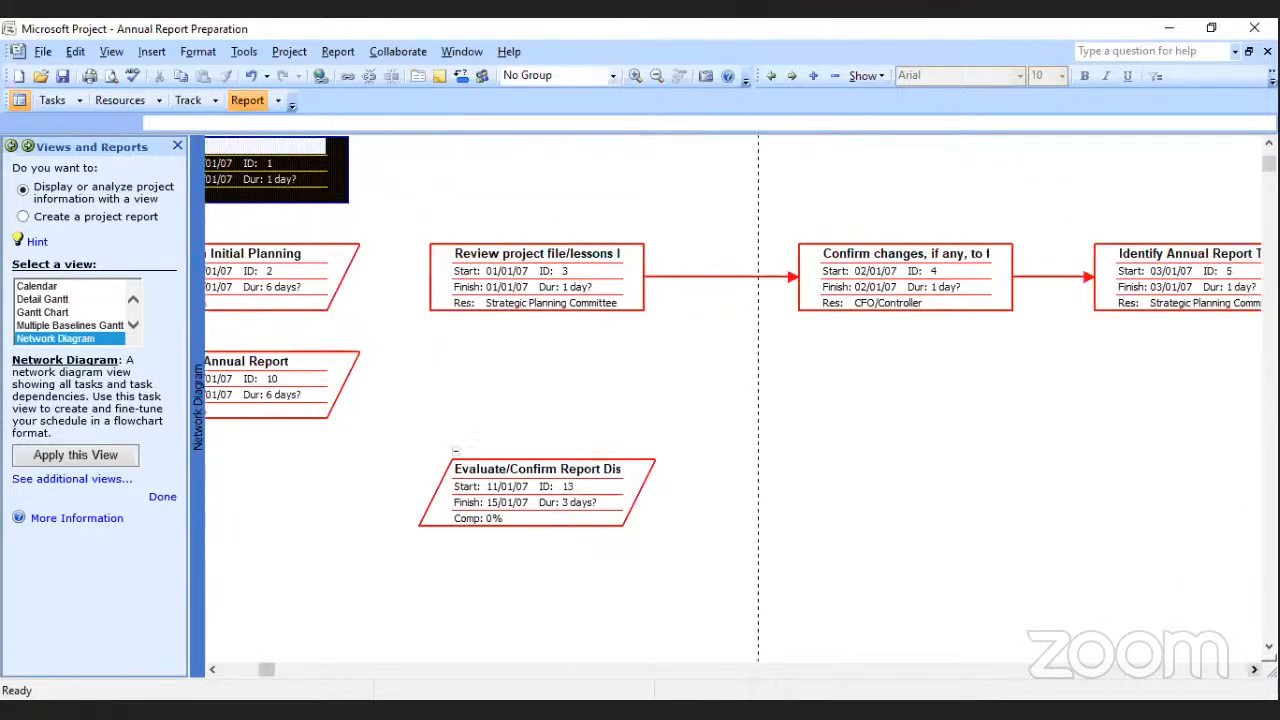
left_click(1254, 669)
left_click(1254, 669)
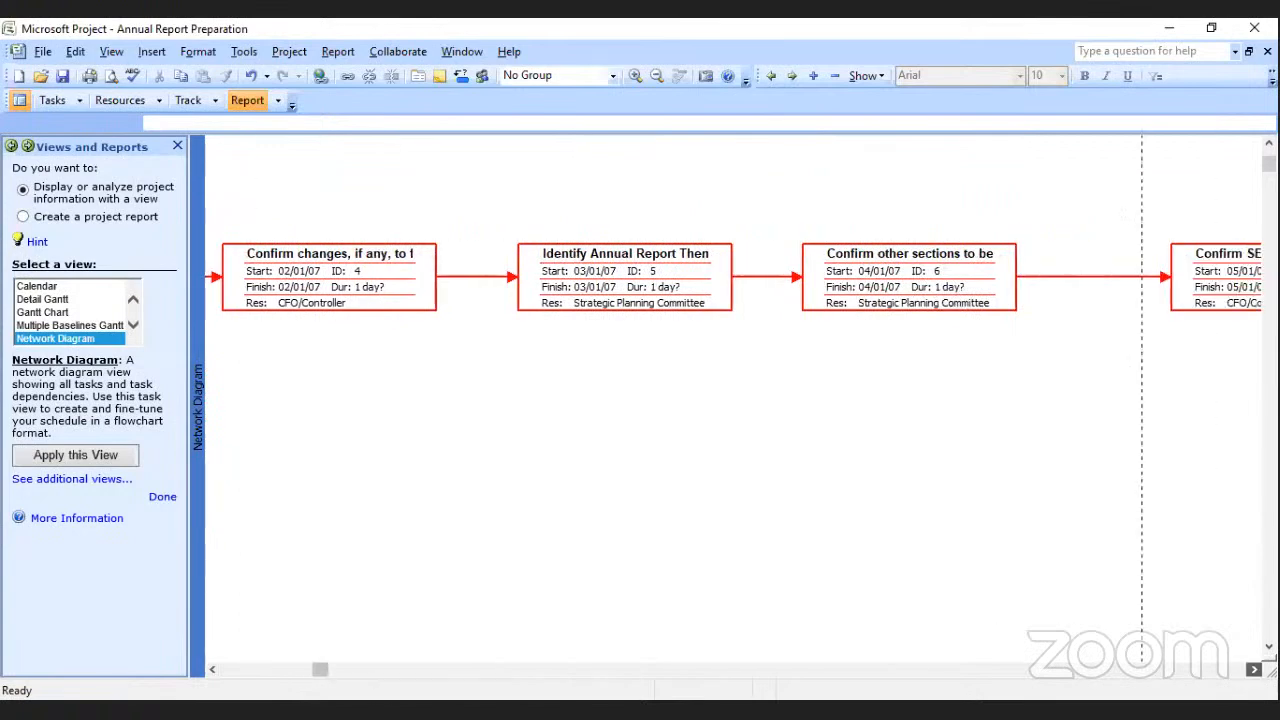
left_click(1254, 669)
left_click(1254, 669)
left_click(1254, 669)
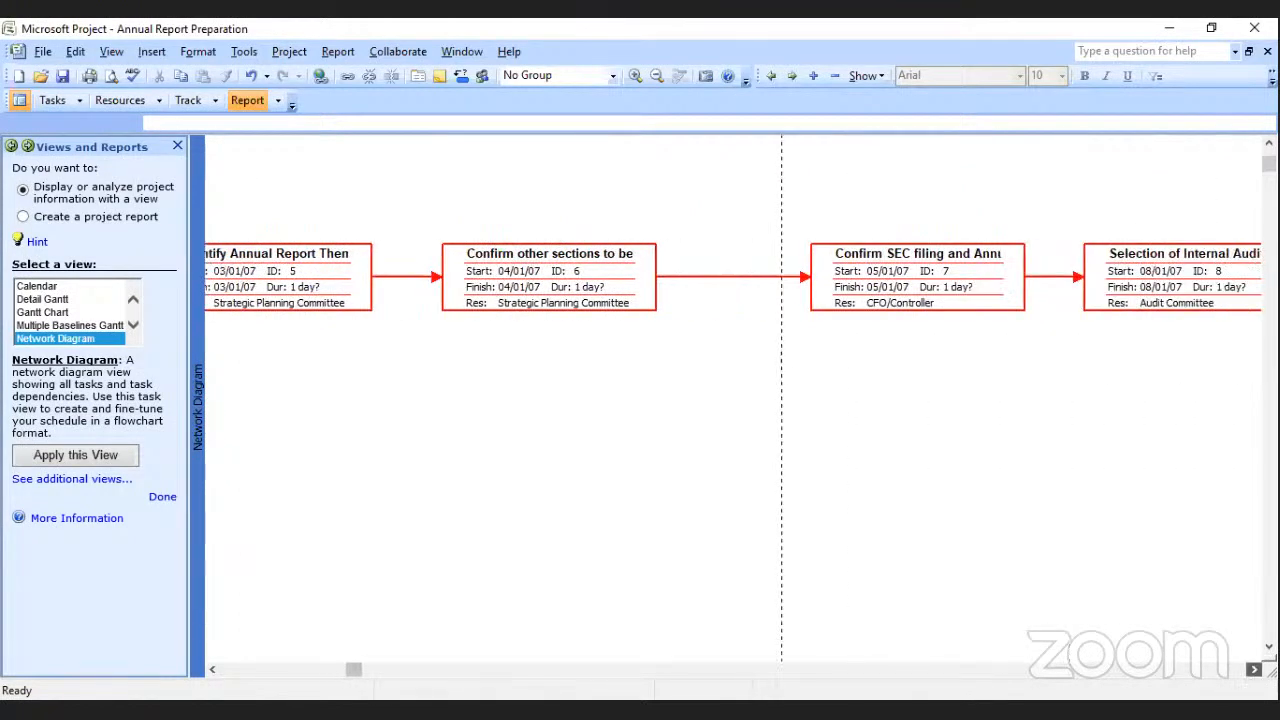
left_click(1254, 669)
left_click(1254, 669)
left_click(1254, 669)
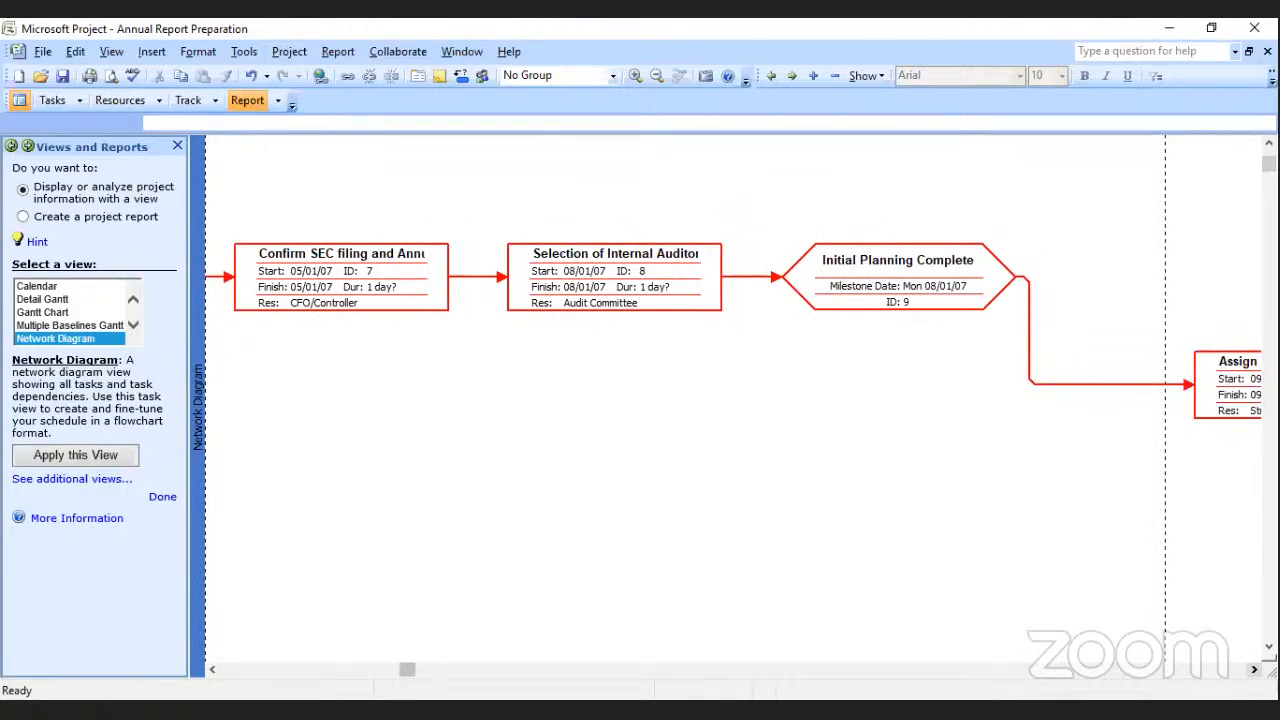
left_click(1254, 669)
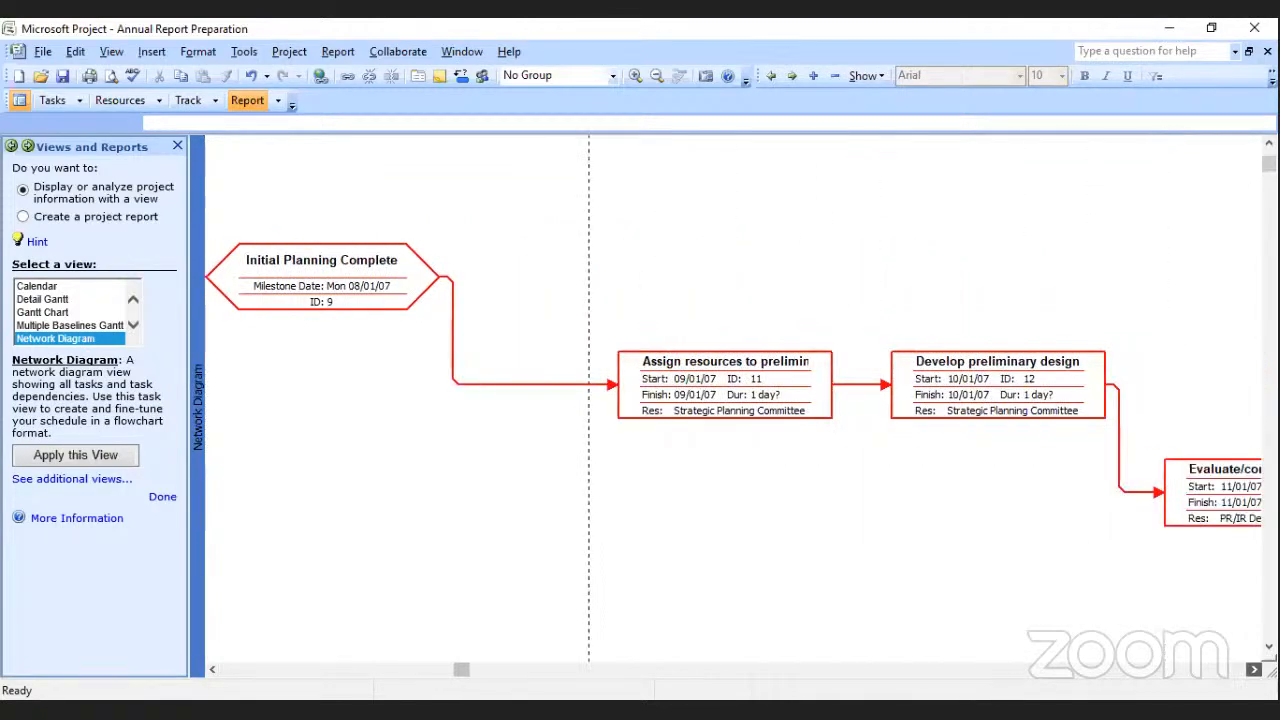
left_click(1254, 669)
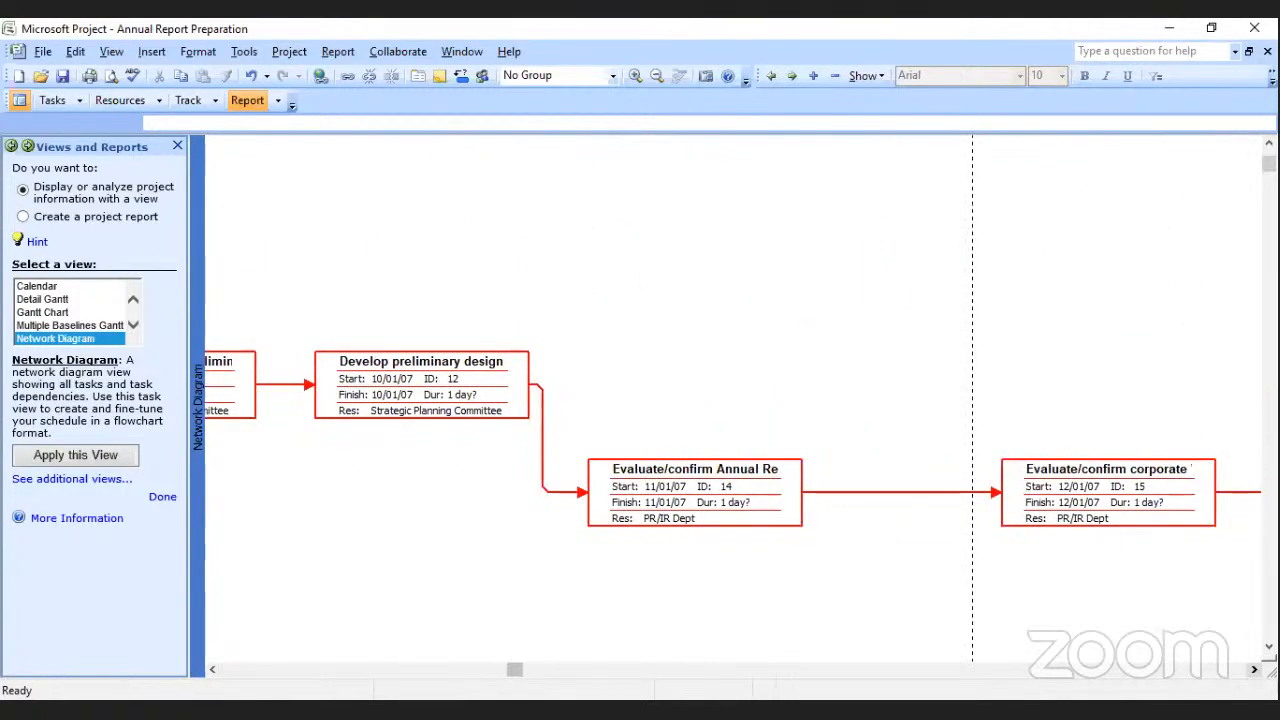
left_click(1254, 669)
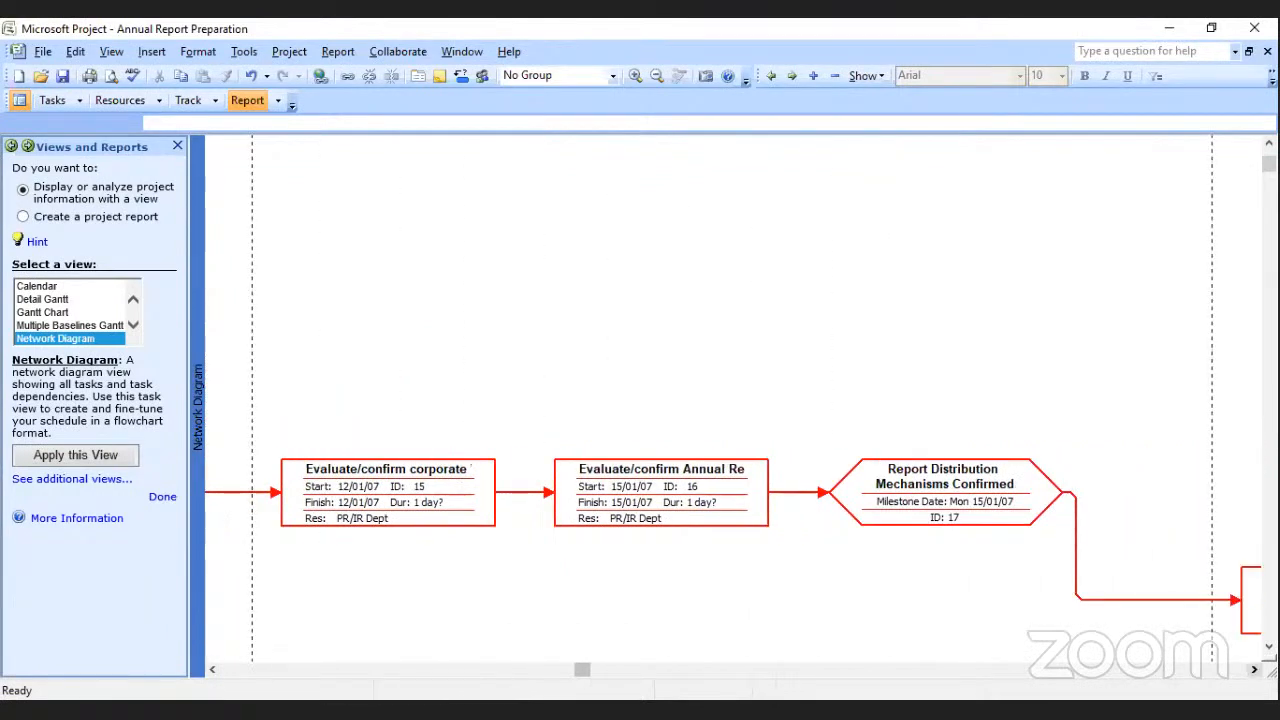
left_click(1254, 669)
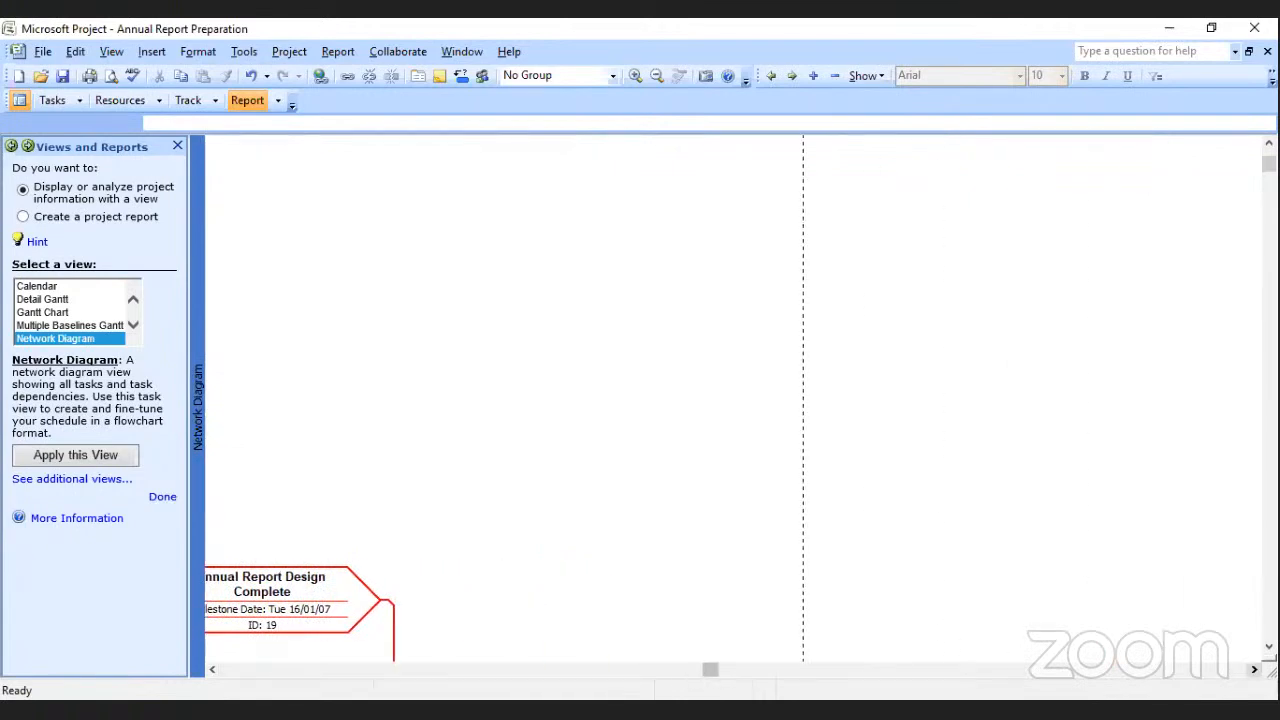
Look through the list of available views and apply the Detail Gantt view.
left_click(136, 322)
left_click(136, 322)
left_click(136, 322)
left_click(136, 322)
left_click(136, 322)
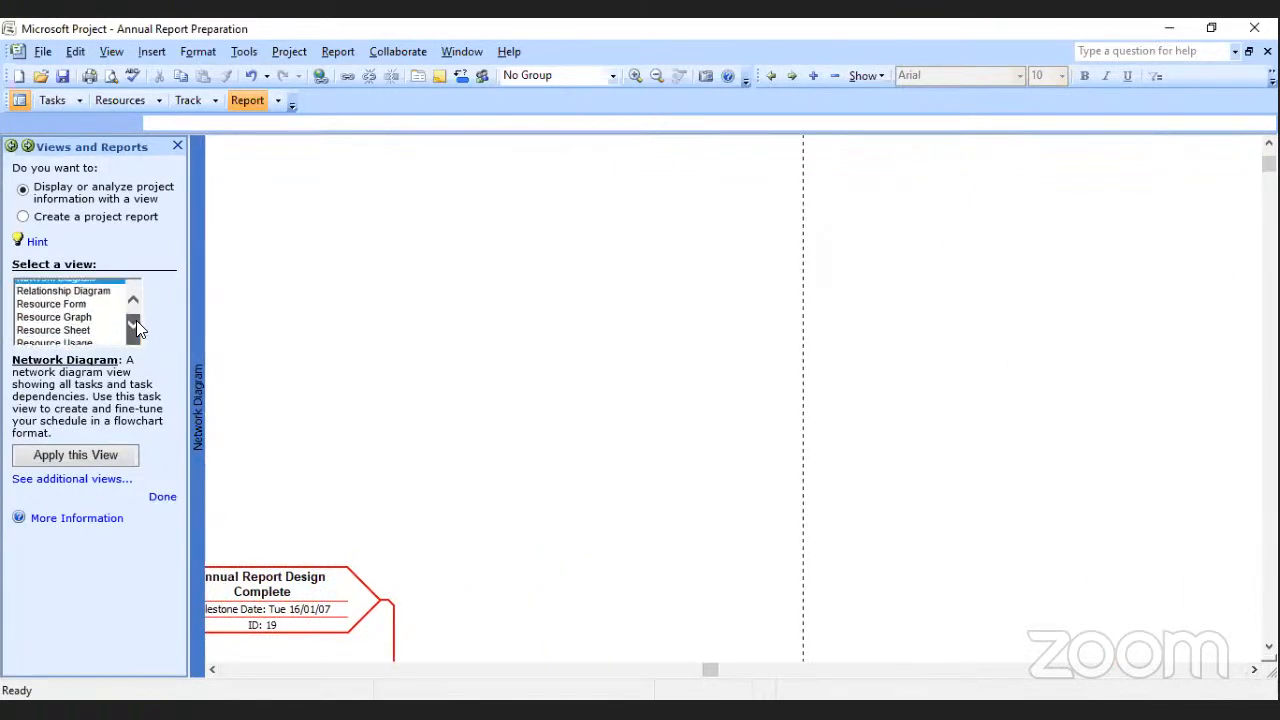
left_click(136, 322)
left_click(136, 322)
left_click(136, 322)
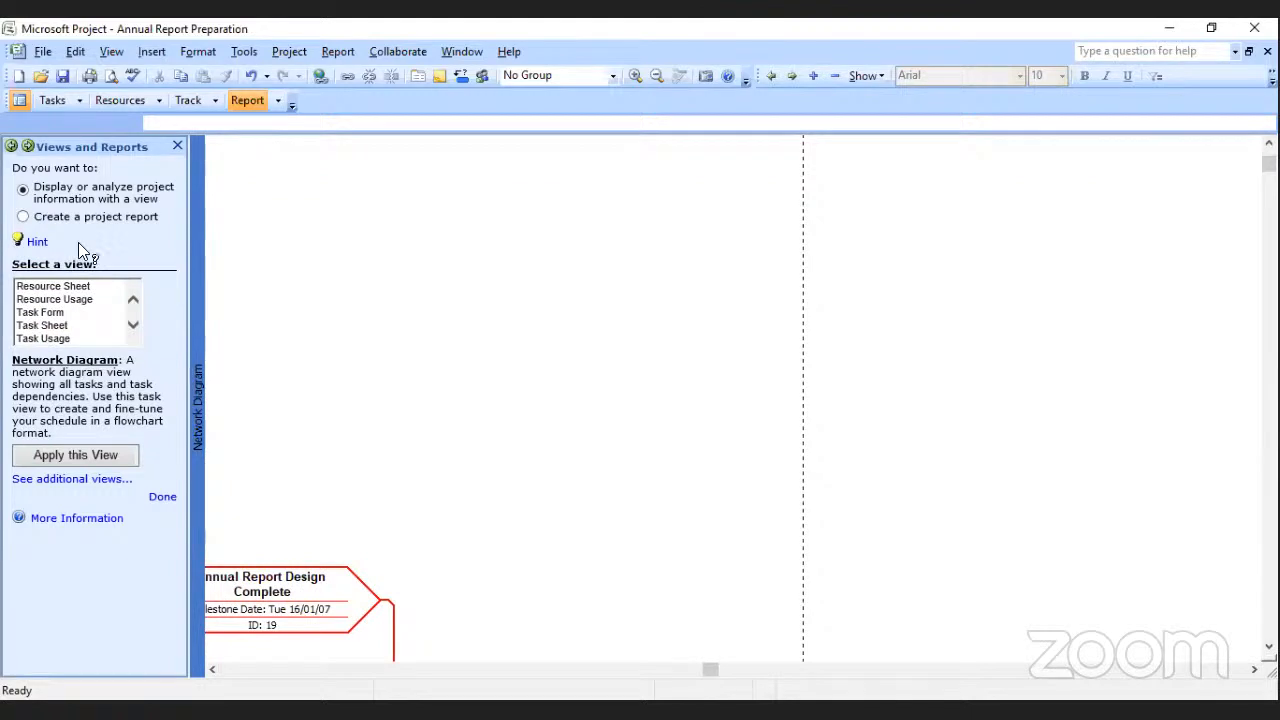
left_click(131, 292)
left_click(131, 292)
left_click(131, 292)
left_click(131, 292)
scroll(133, 300, "up", 2)
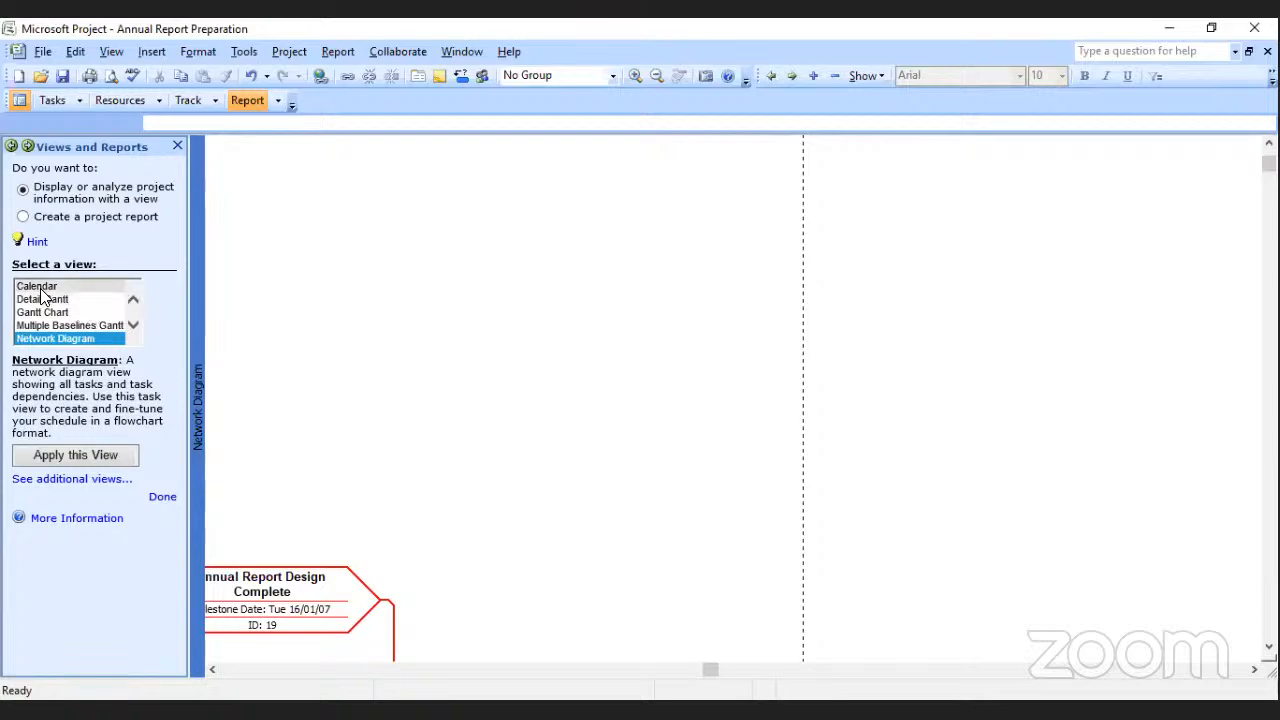
left_click(44, 299)
left_click(88, 448)
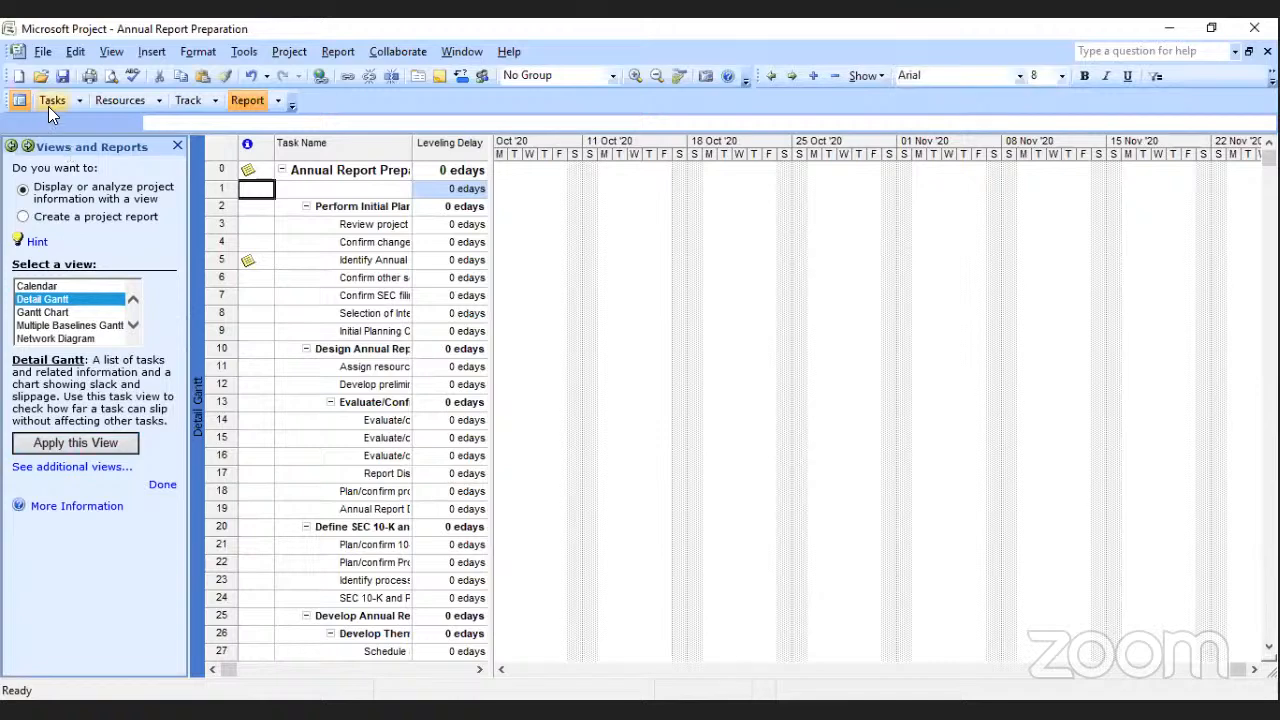
Show the Tasks guide and bring the January 2007 task bars into view in the Detail Gantt timeline.
left_click(48, 102)
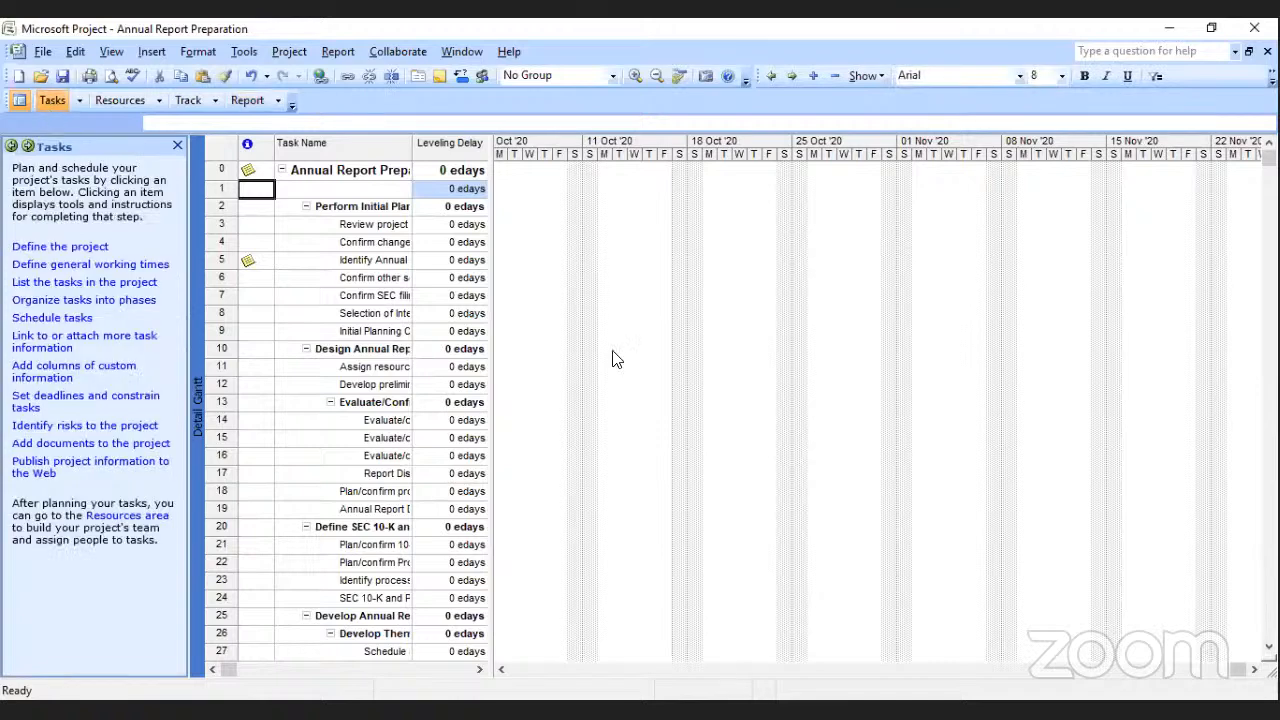
left_click(502, 670)
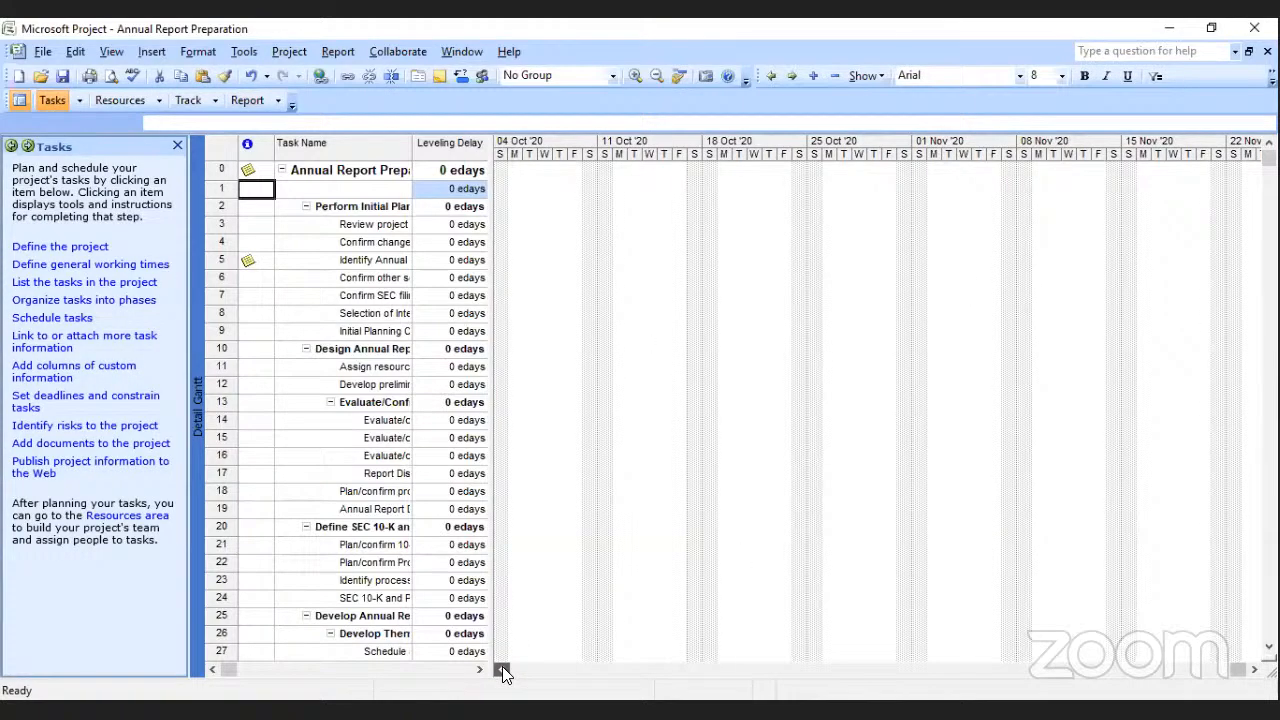
left_click(502, 670)
left_click(502, 670)
left_click_drag(1236, 670, 517, 669)
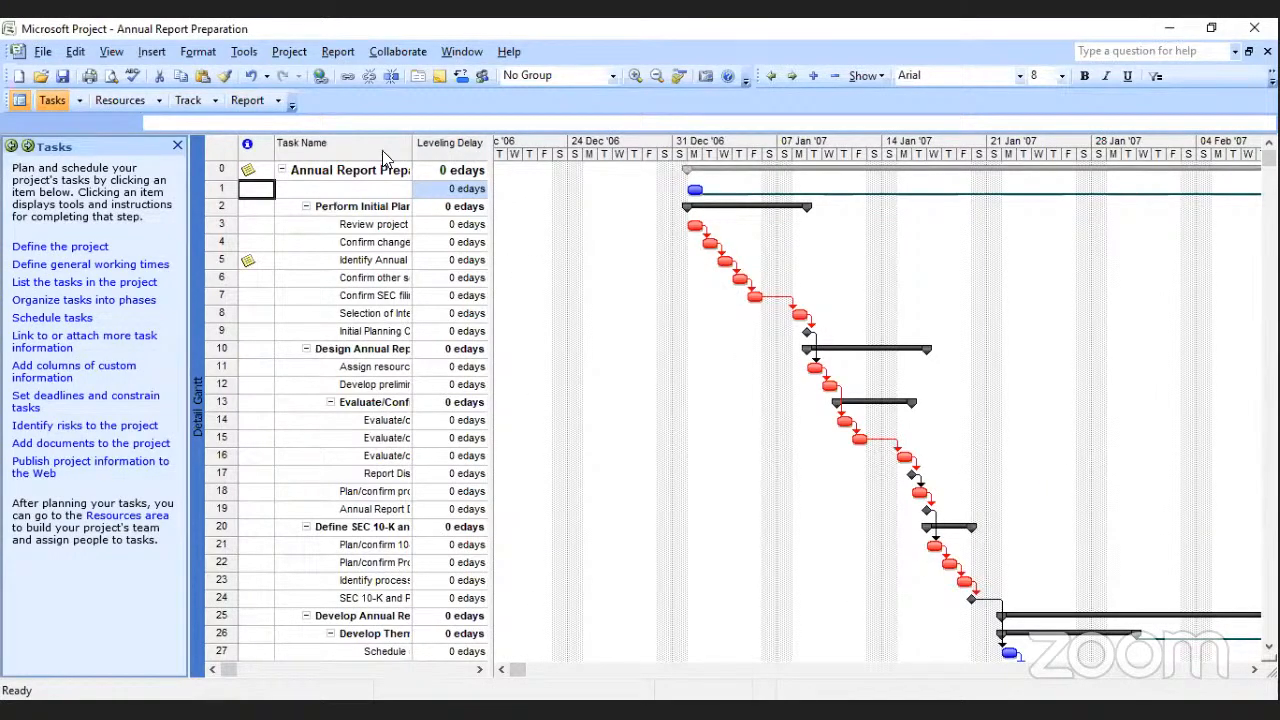
Choose to create a project report in the Report guide's view and report selection and display the visual reports.
left_click(246, 100)
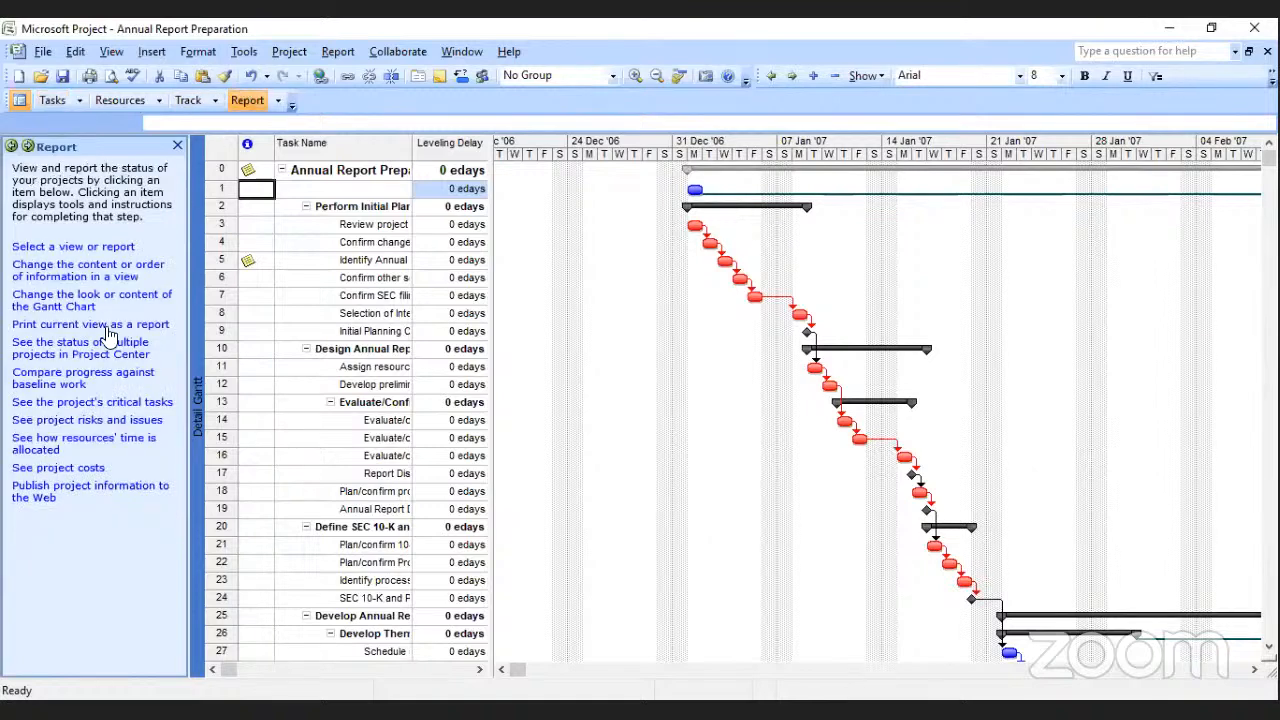
left_click(53, 248)
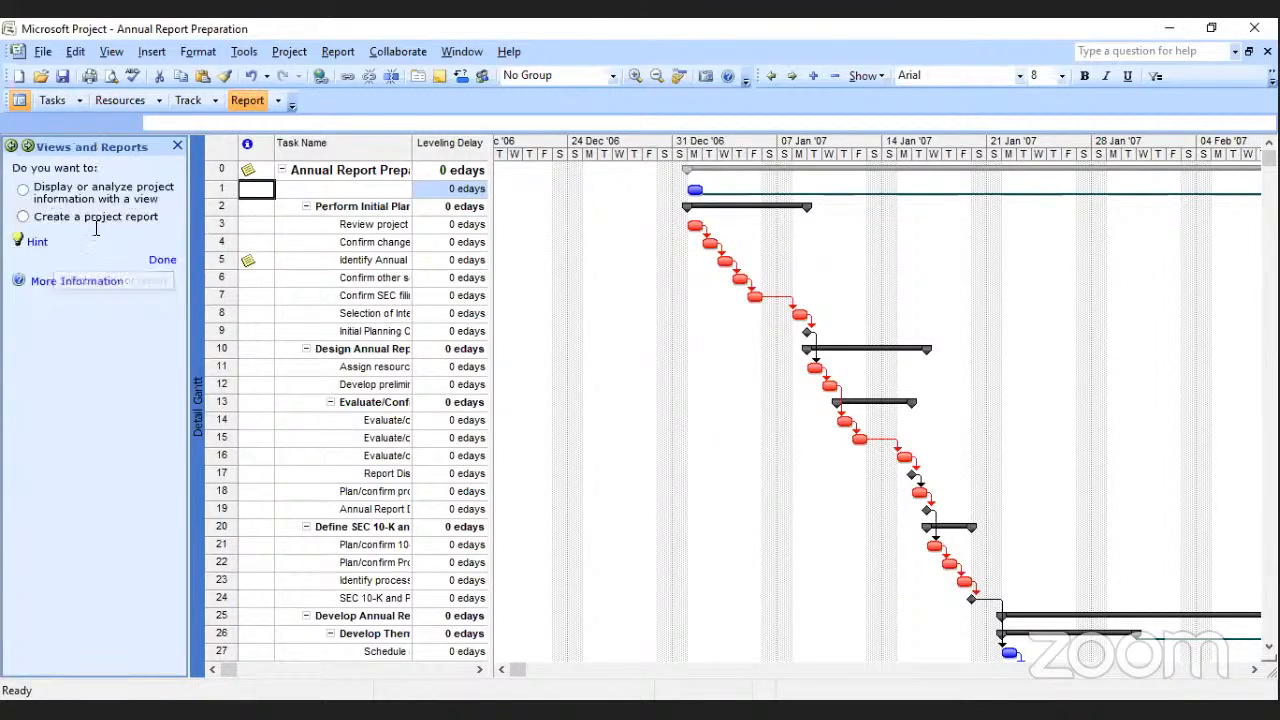
left_click(22, 218)
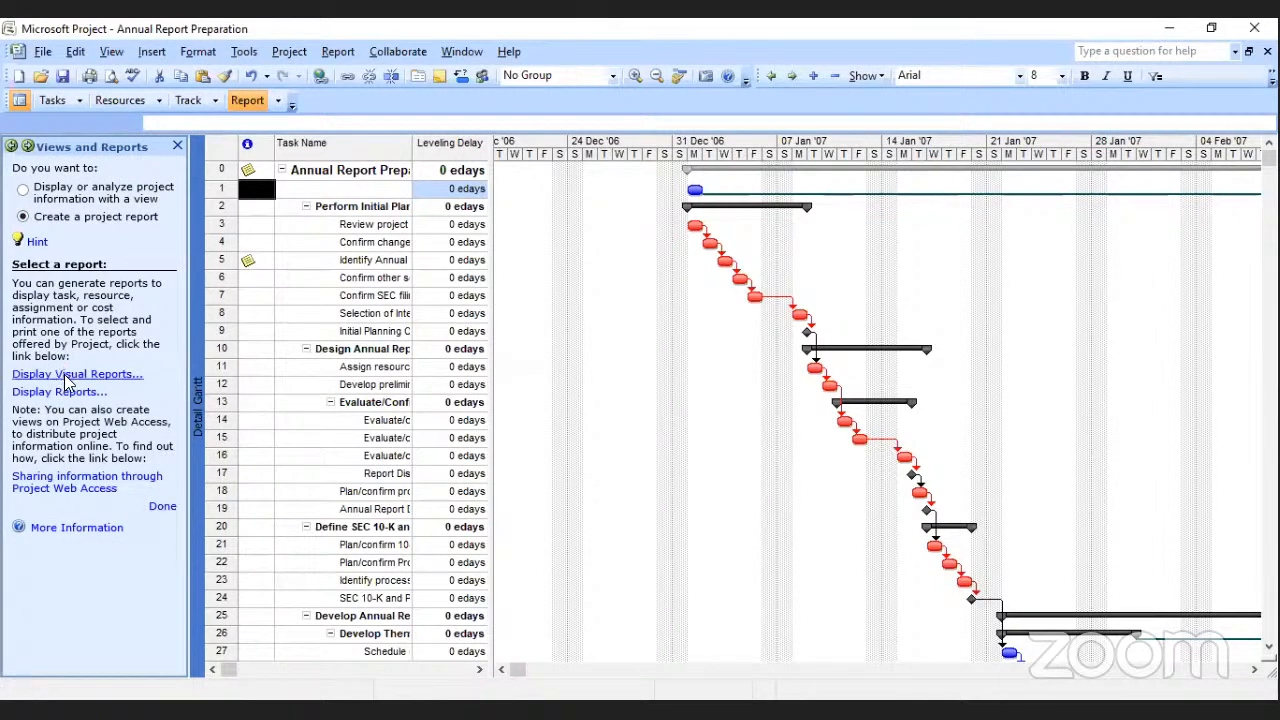
left_click(110, 368)
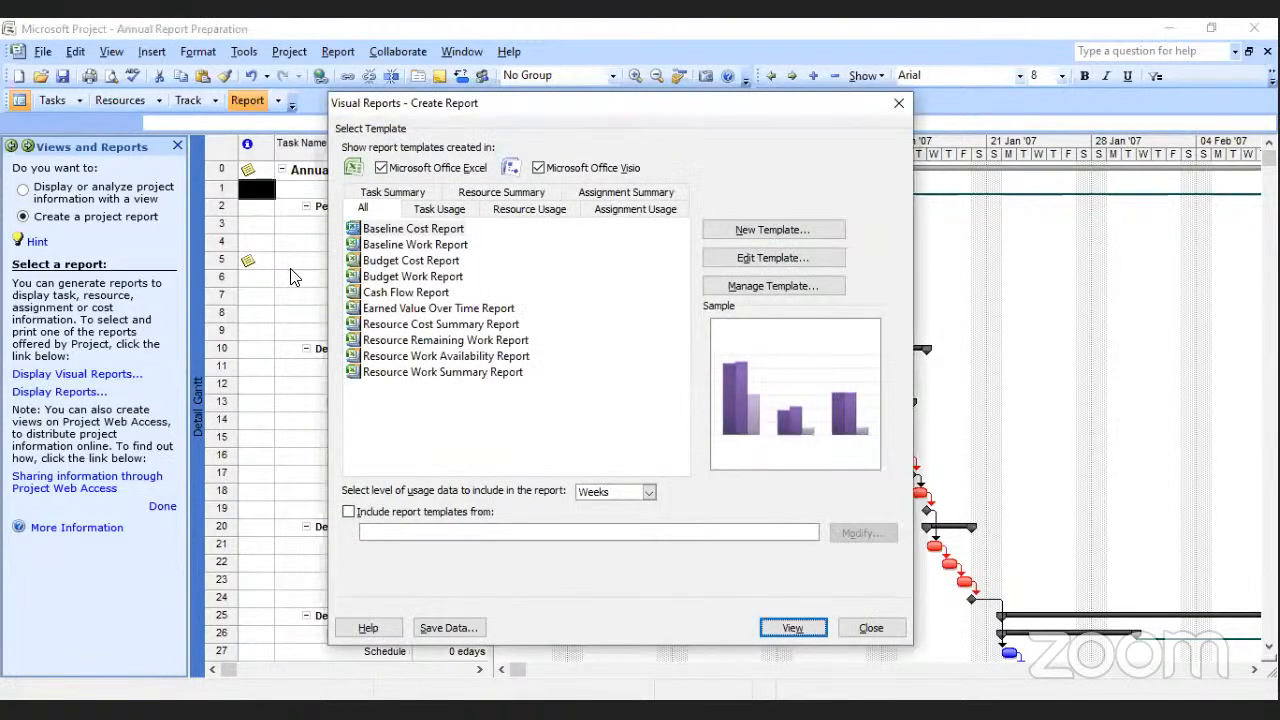
Try to generate the Baseline Cost Report and the Baseline Work Report as visual reports.
double_click(398, 237)
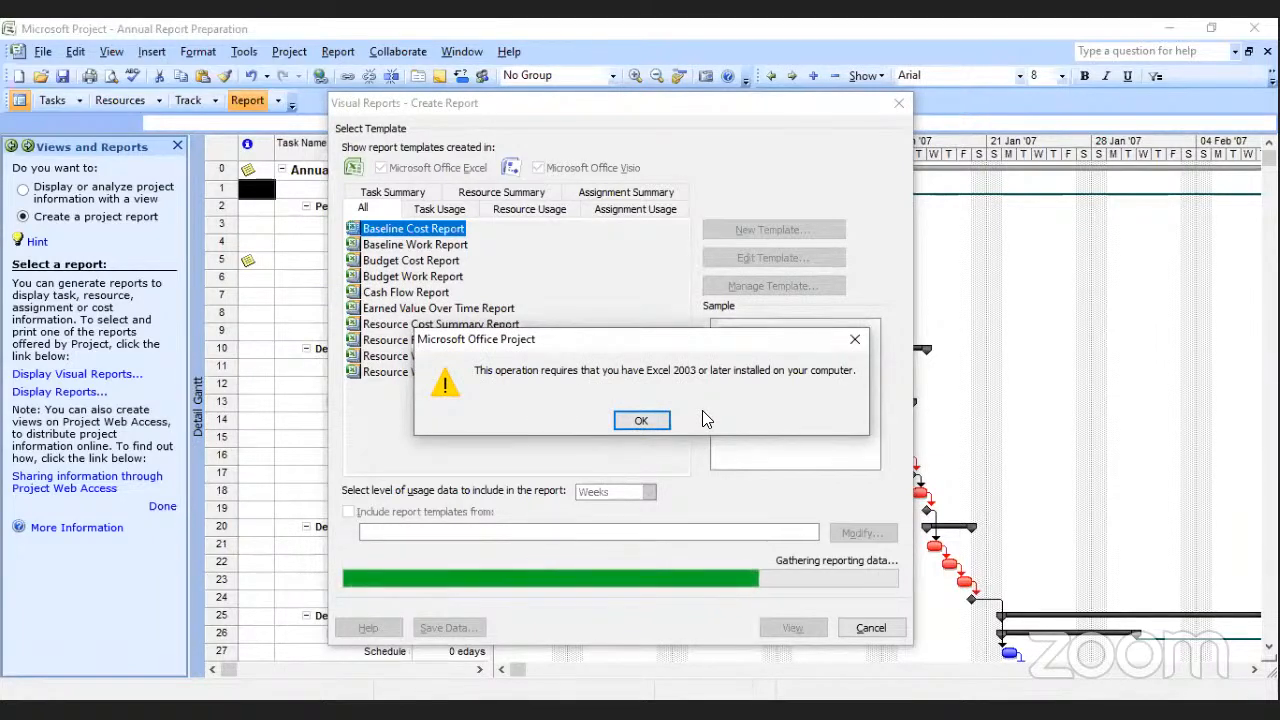
left_click(645, 427)
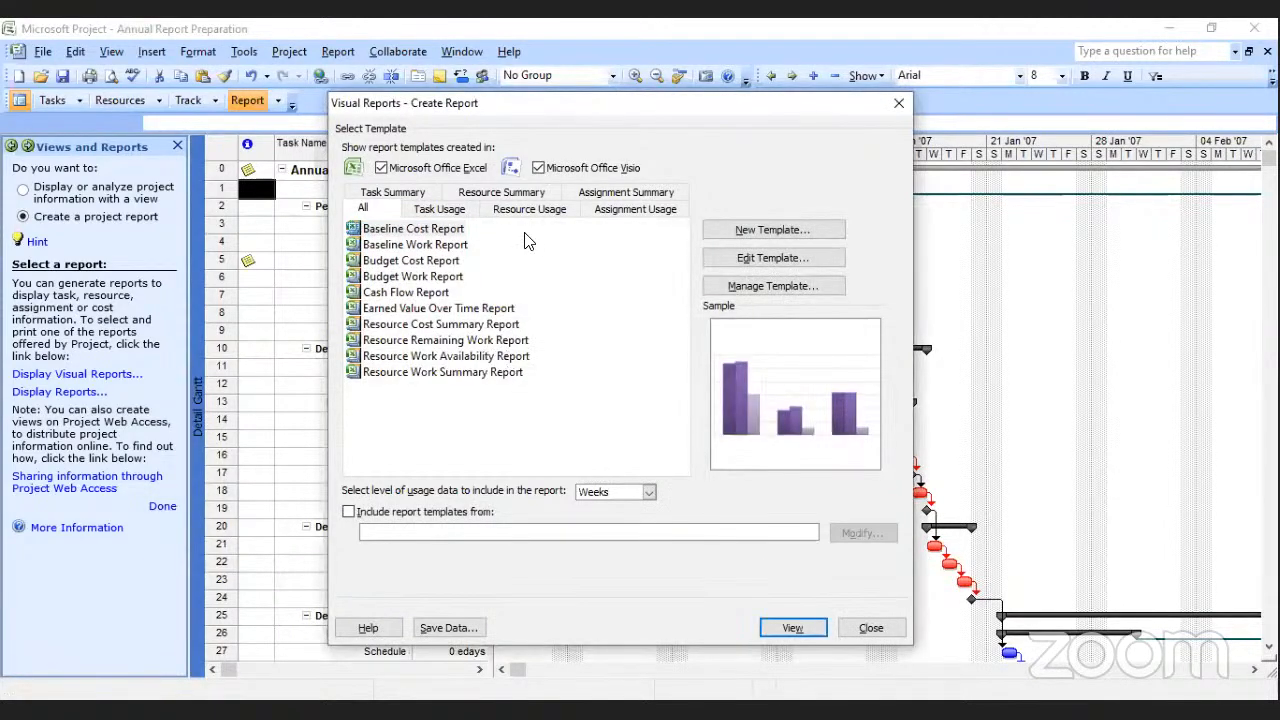
left_click(405, 247)
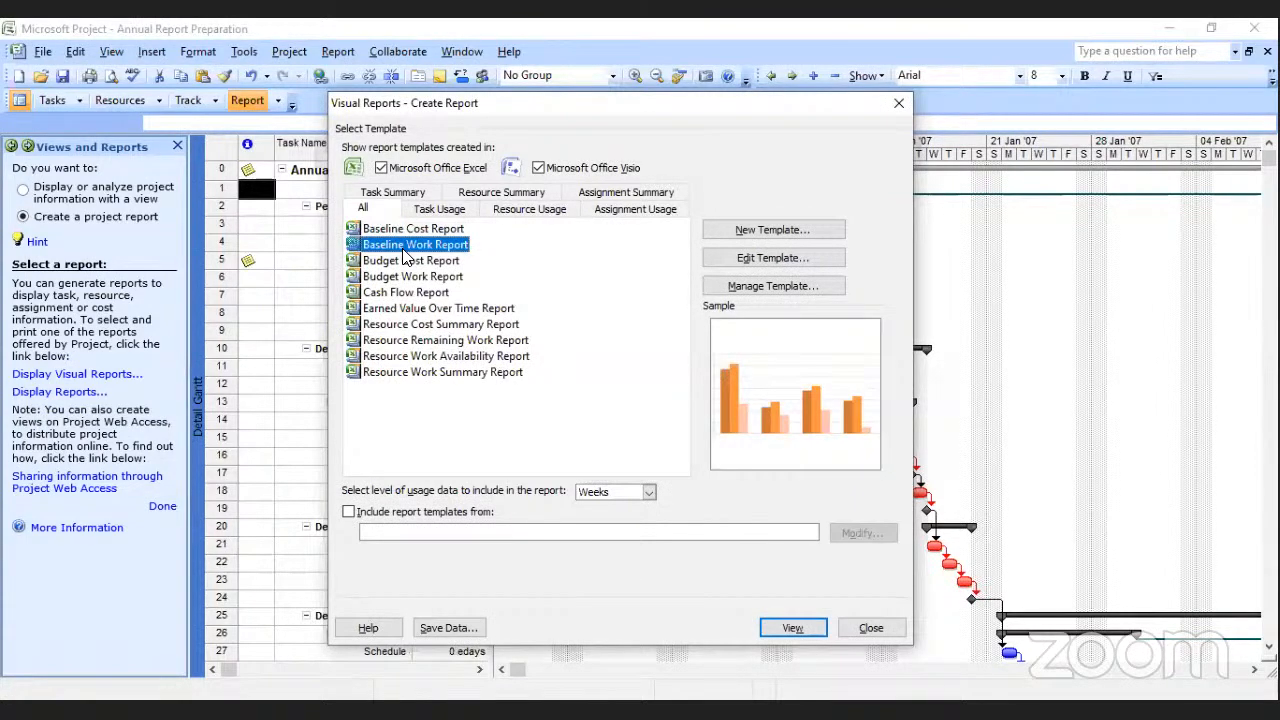
double_click(403, 249)
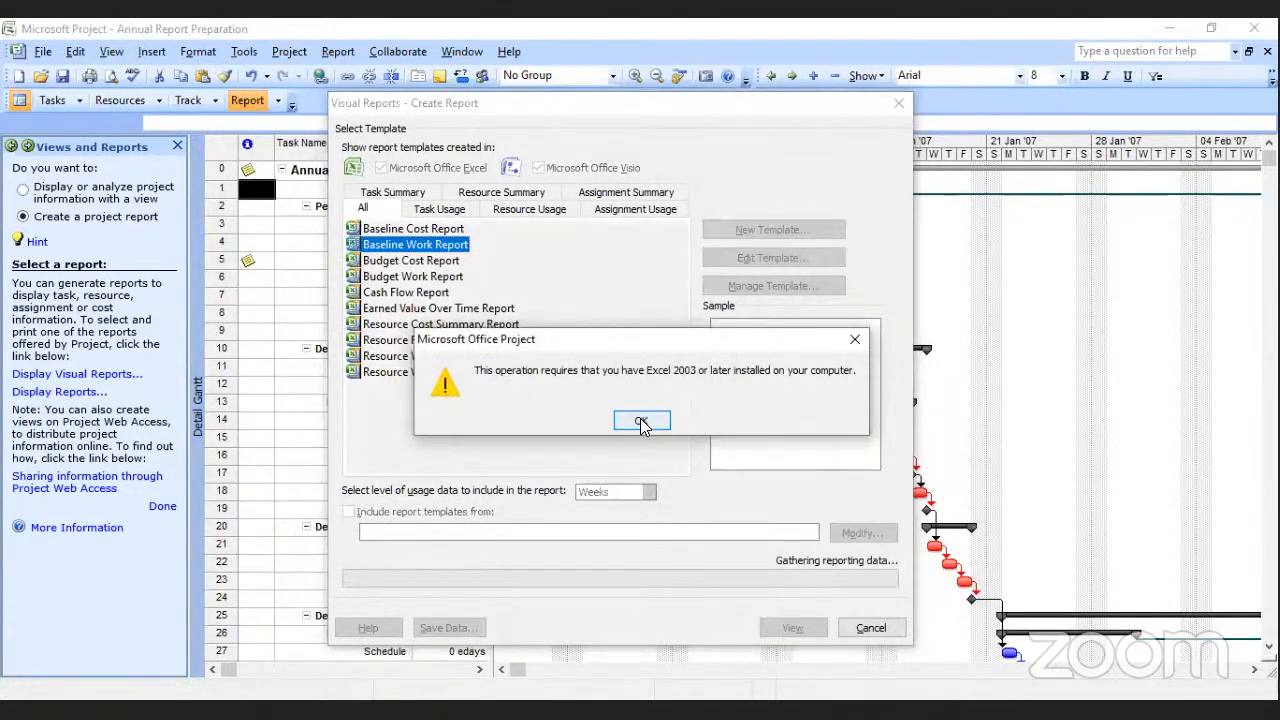
left_click(641, 423)
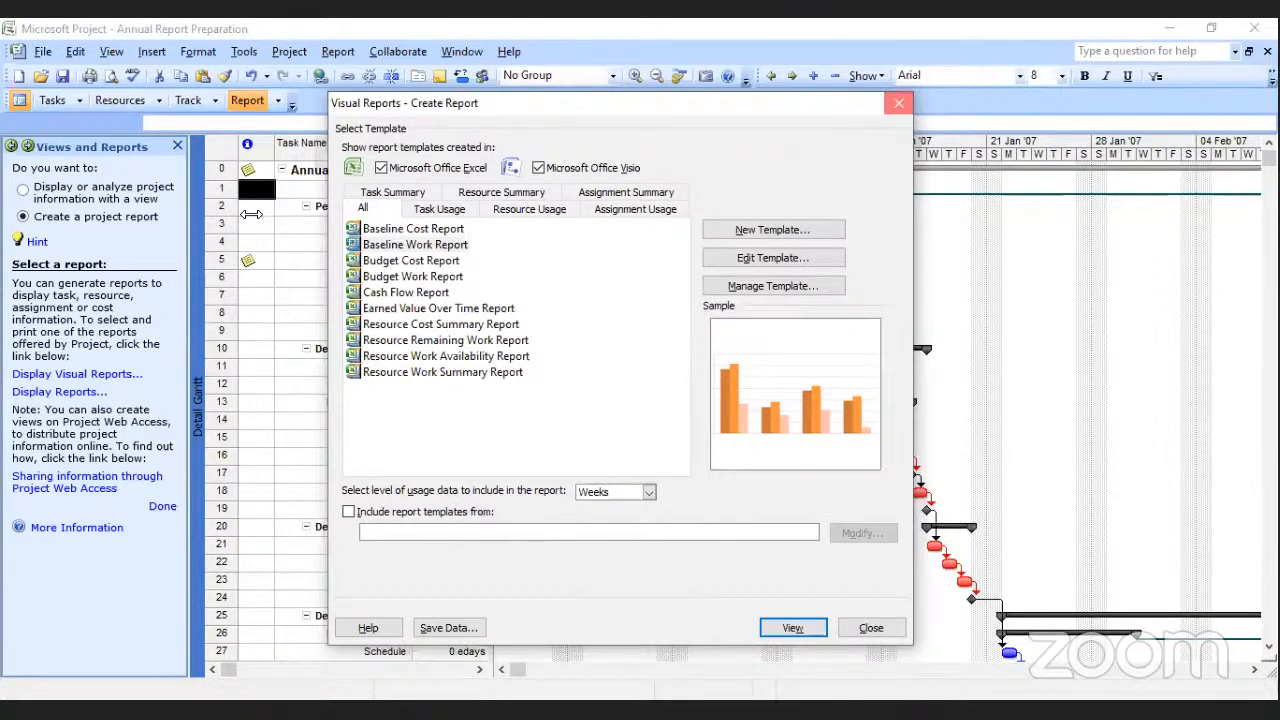
Leave the visual reports and preview the Project Summary report from the Overview category down to its notes.
left_click(899, 104)
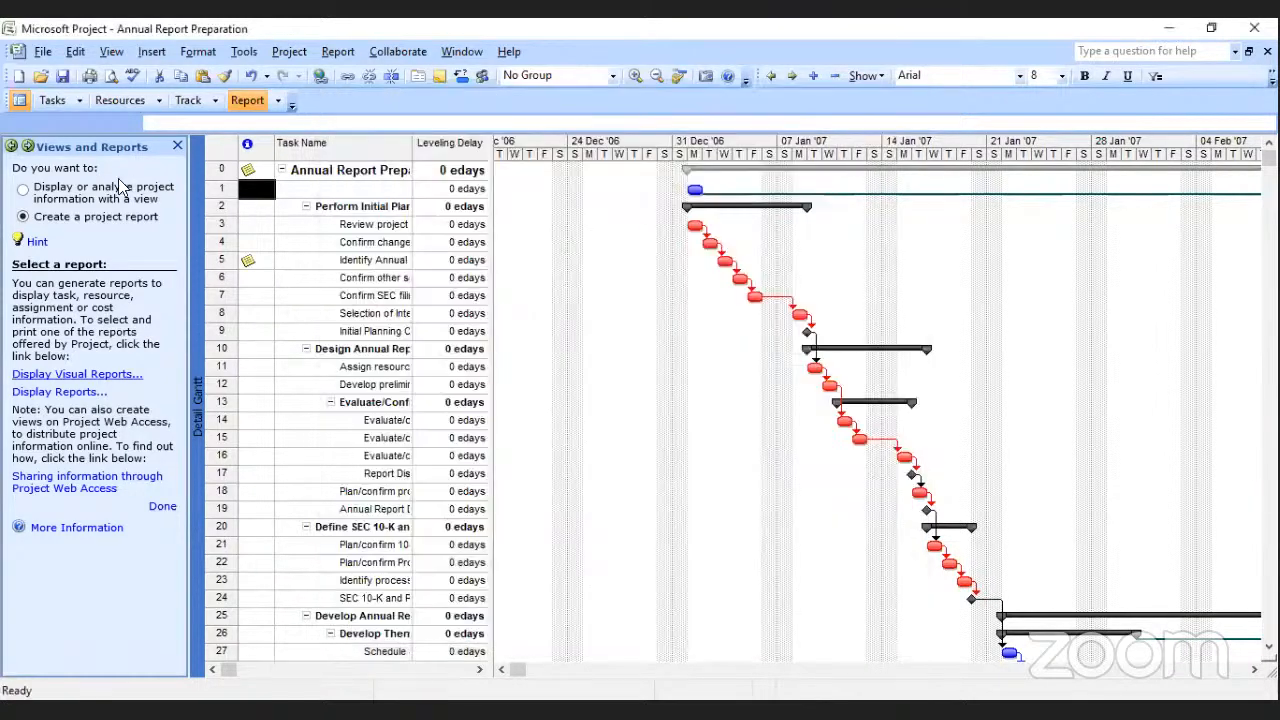
left_click(64, 394)
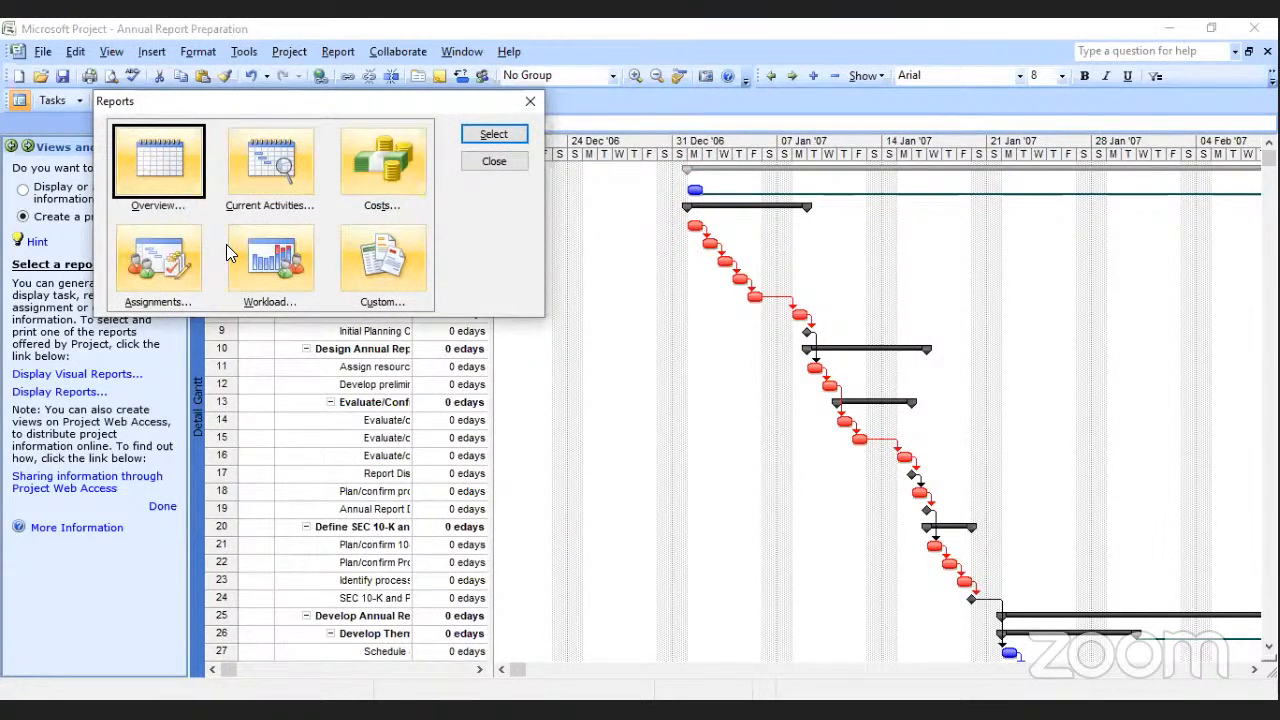
double_click(157, 172)
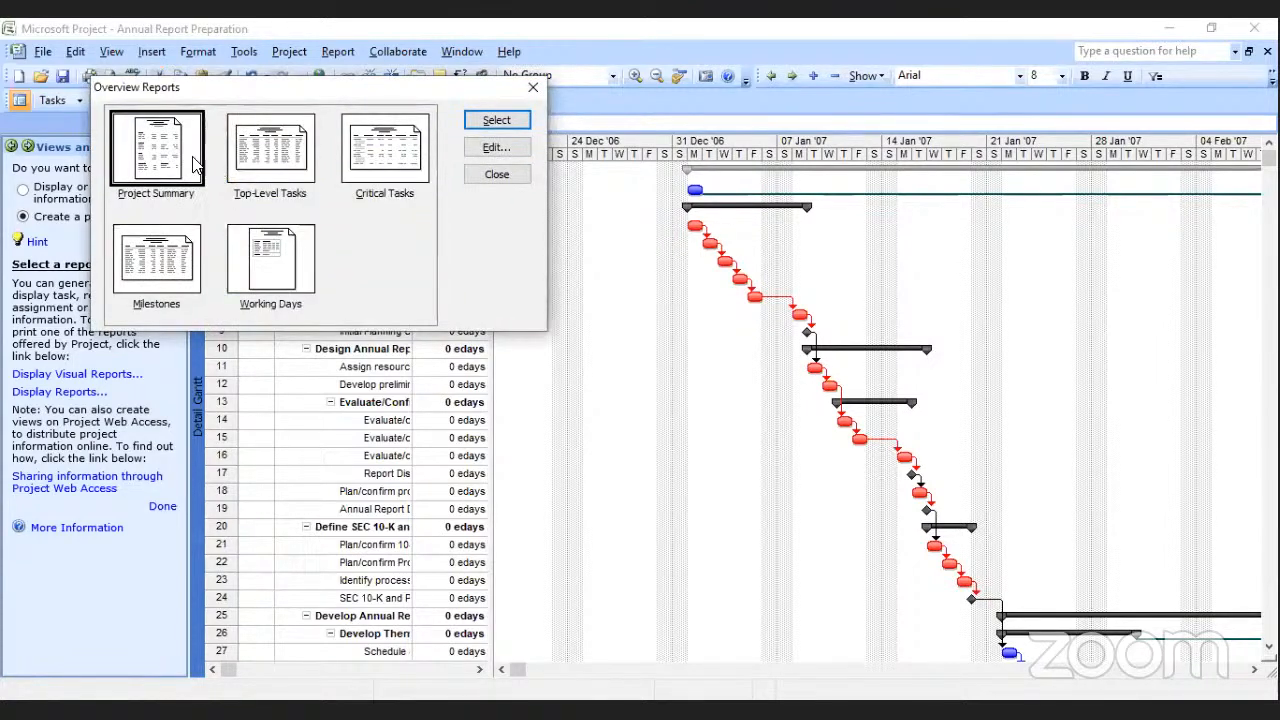
double_click(172, 143)
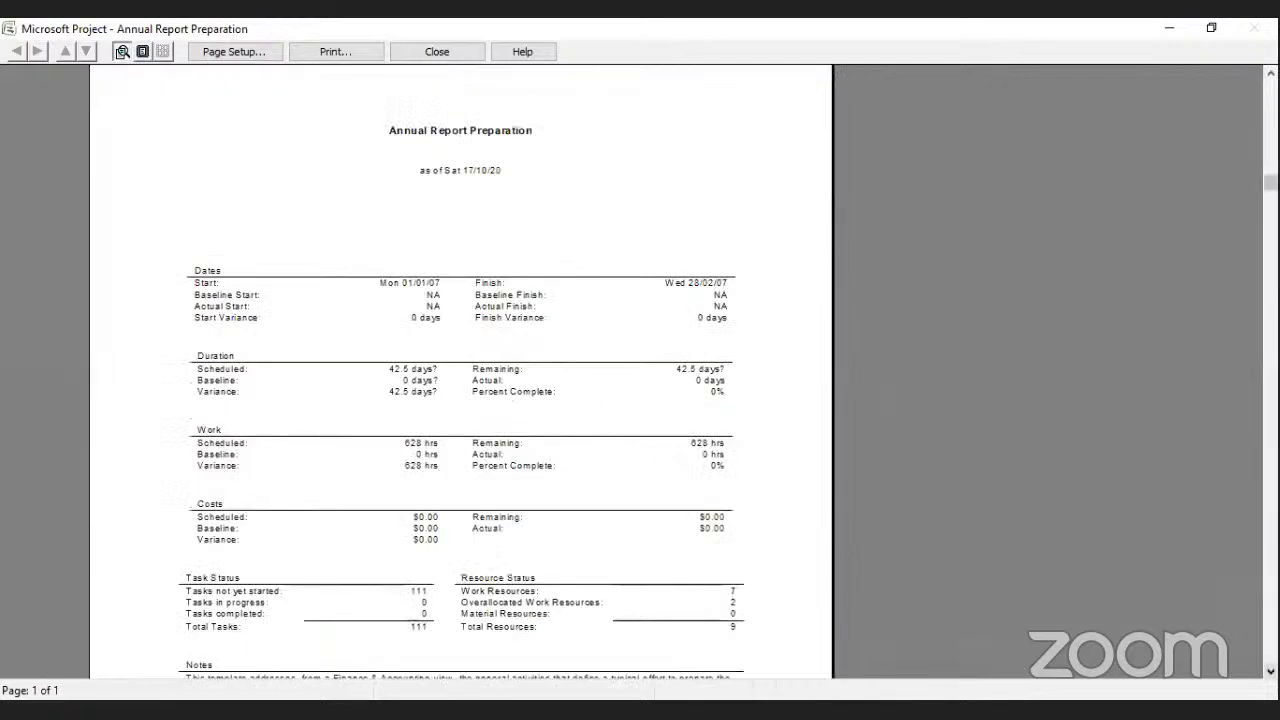
scroll(460, 400, "down", 3)
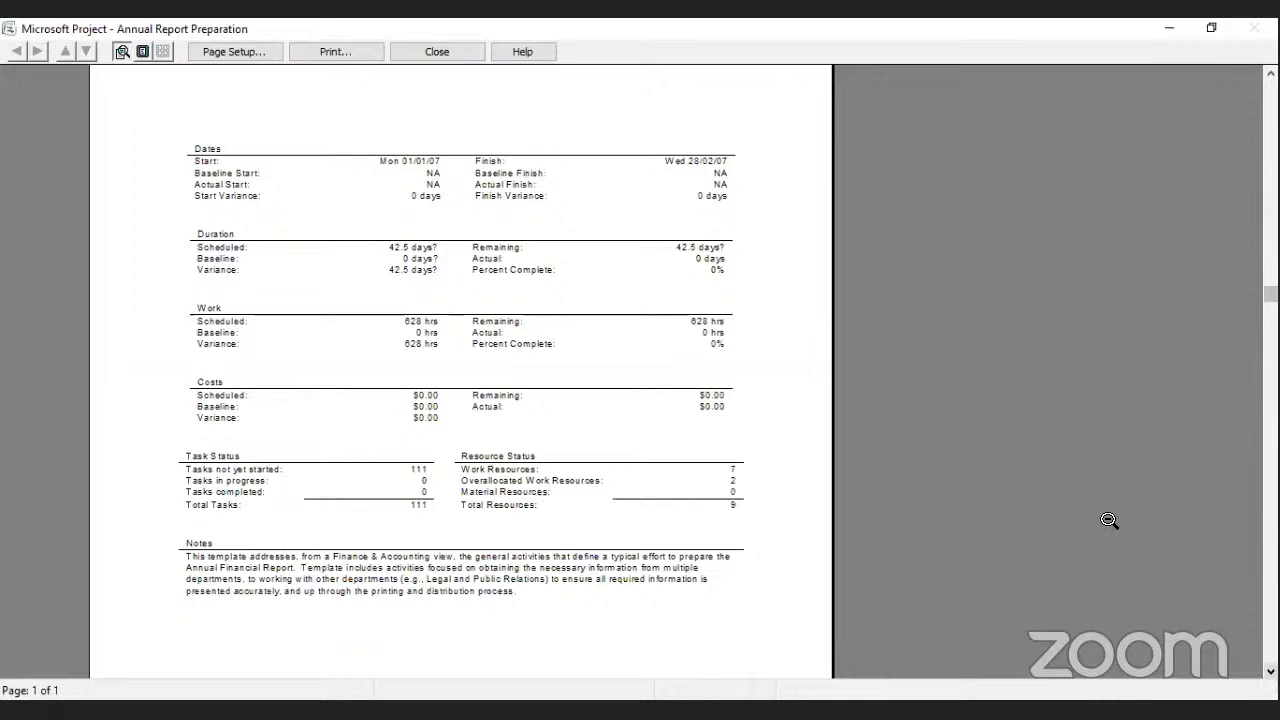
left_click(468, 64)
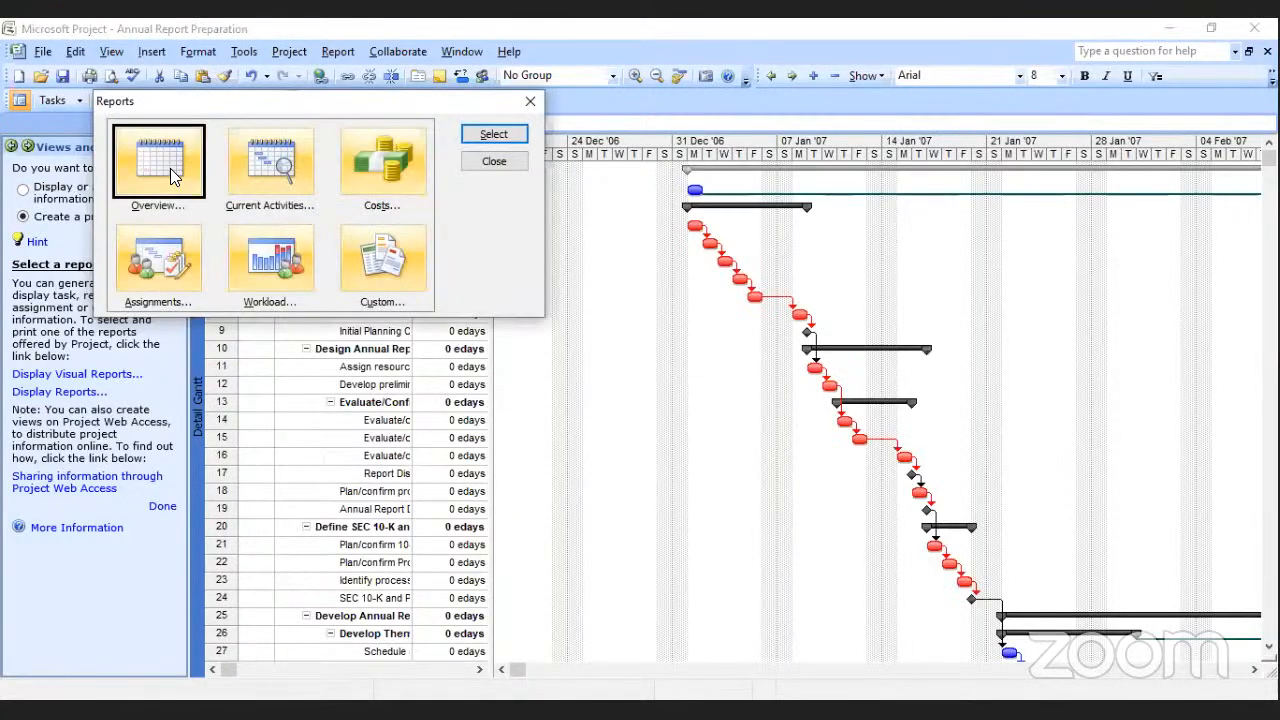
Preview the Top-Level Tasks overview report at a readable zoom, and close the preview.
left_click(276, 177)
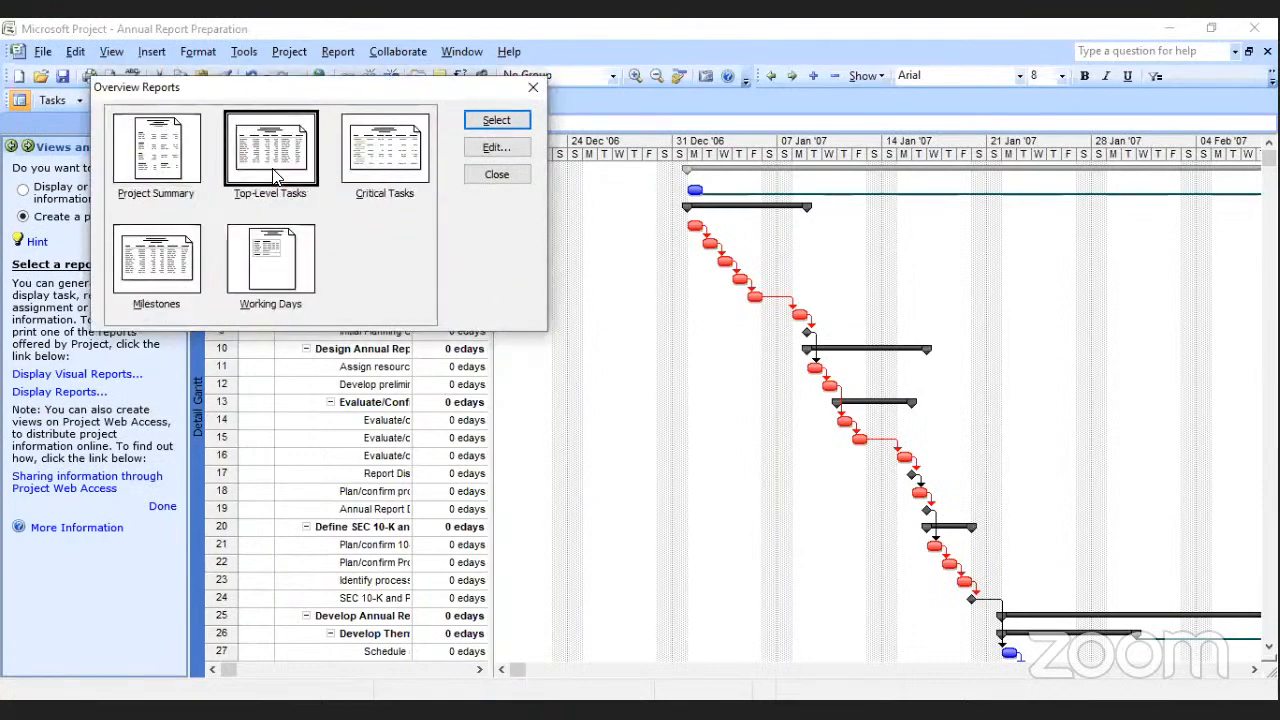
double_click(276, 177)
left_click(578, 246)
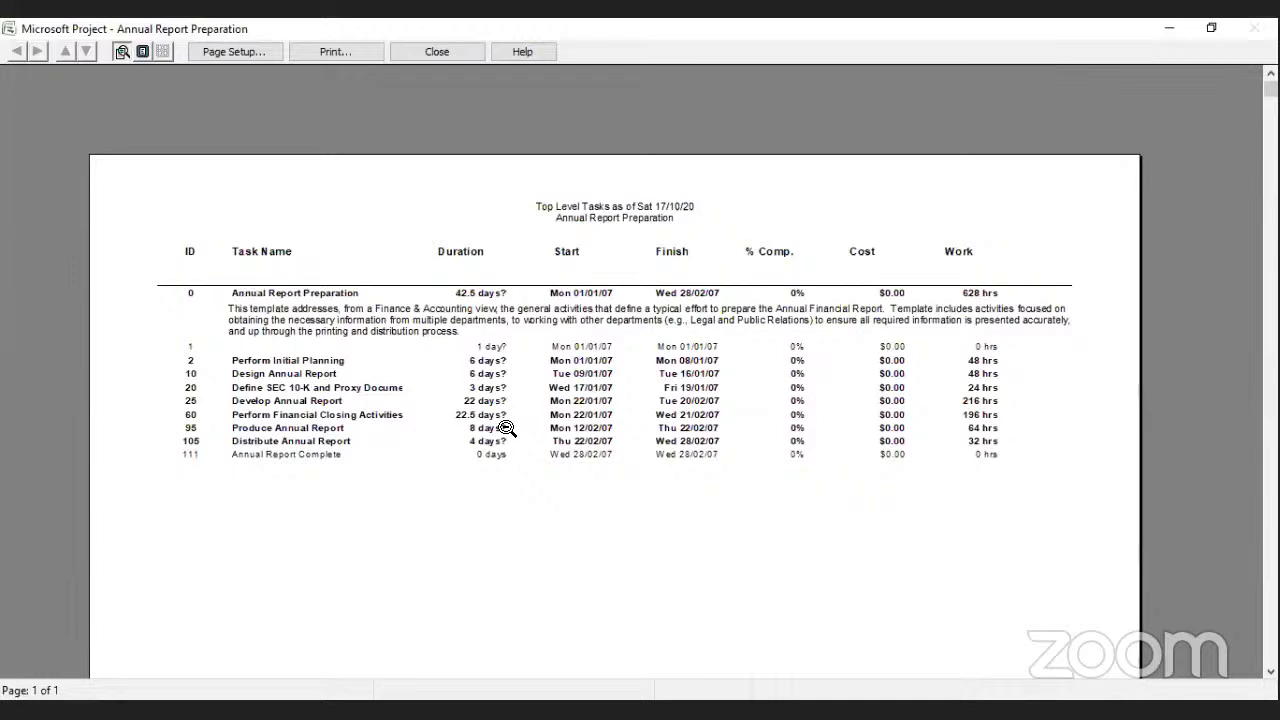
left_click(440, 56)
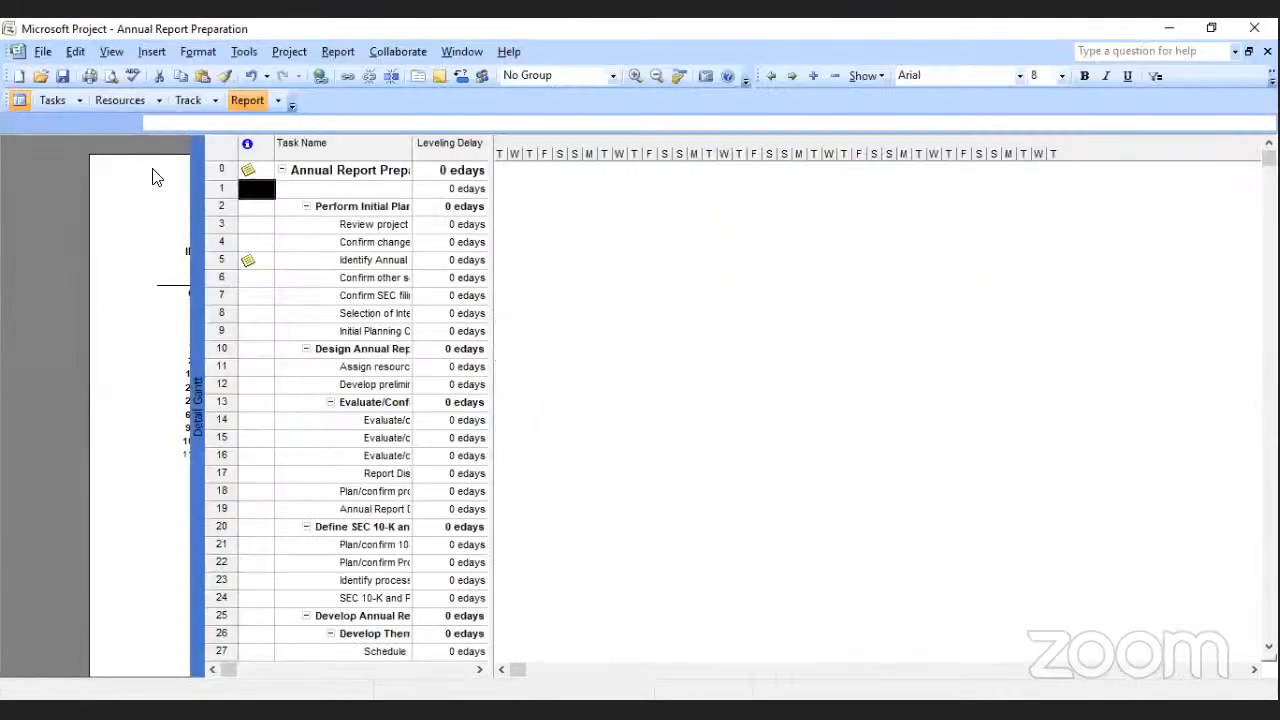
Preview the Critical Tasks overview report, enlarge its first page for reading, and close the preview.
left_click(362, 152)
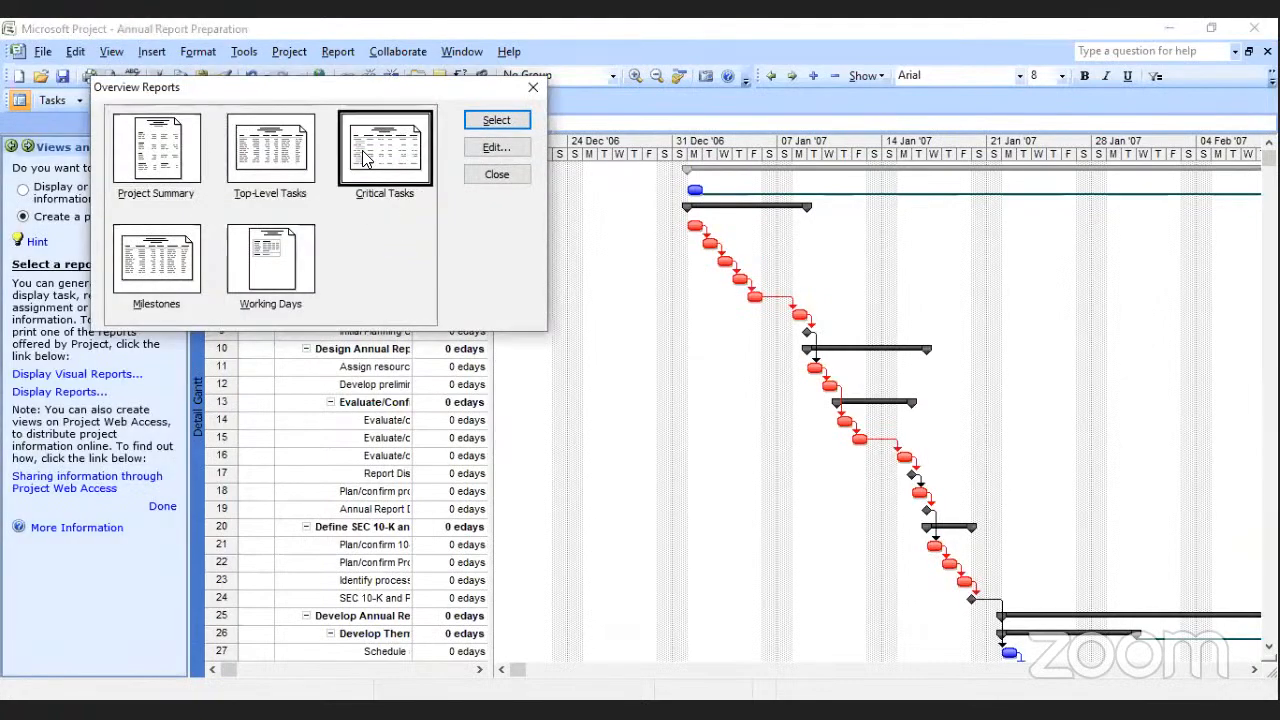
double_click(363, 153)
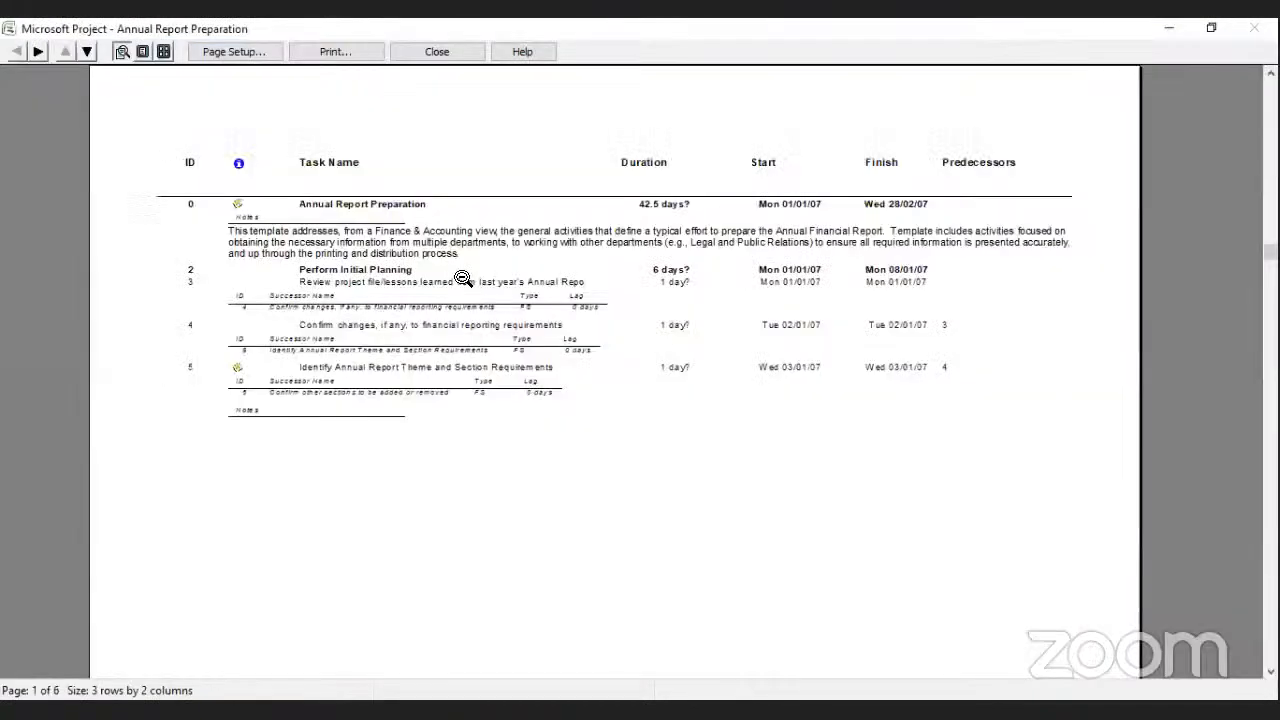
left_click(462, 278)
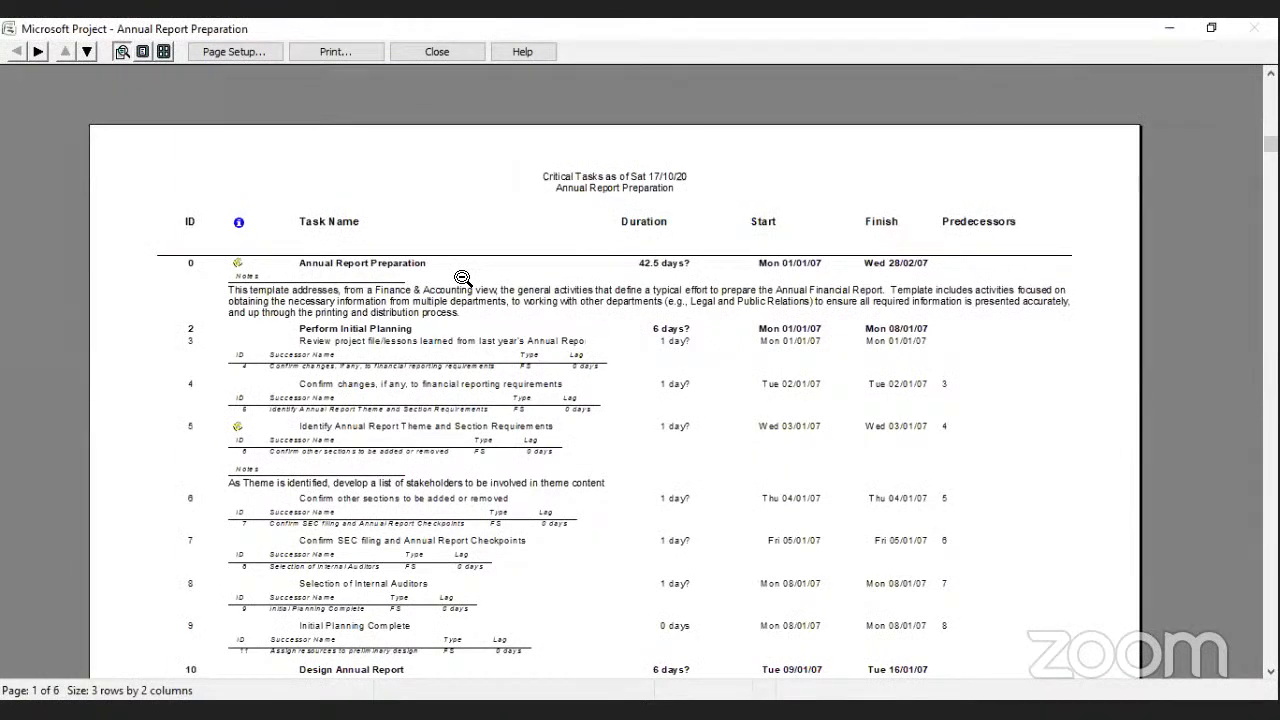
left_click(447, 50)
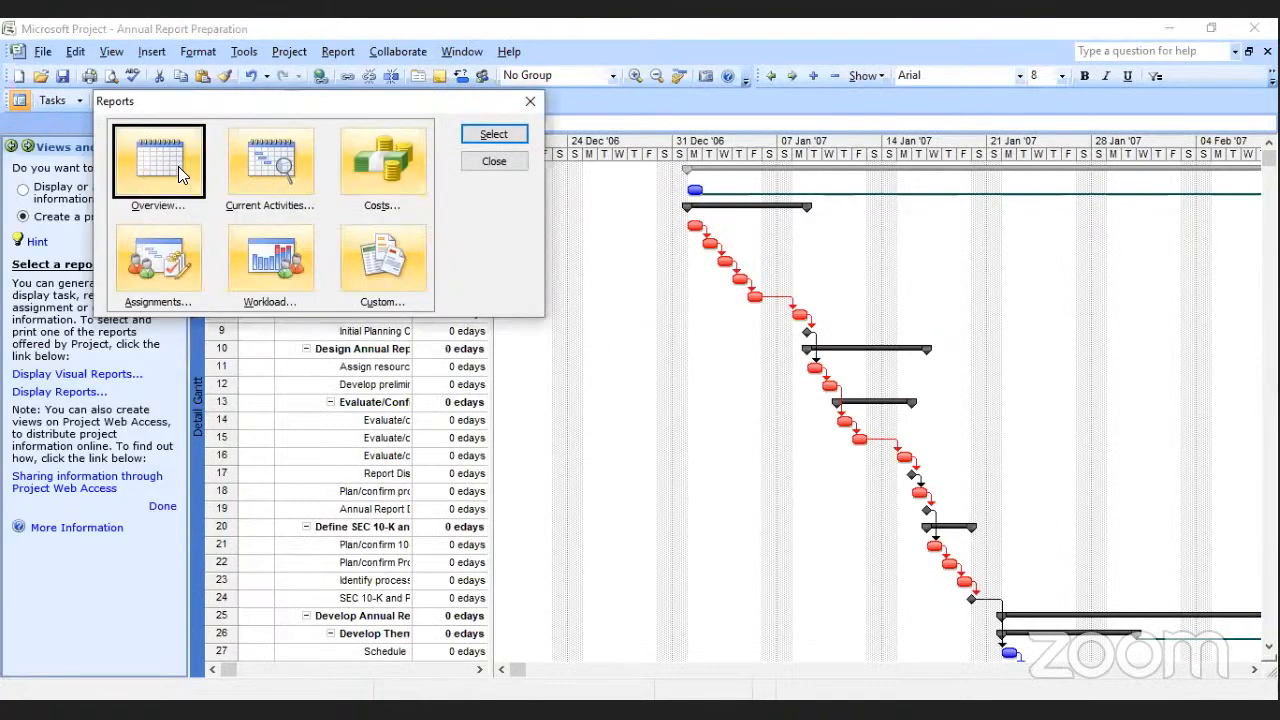
Preview the Milestones report from the Overview category and close the preview.
double_click(178, 166)
left_click(185, 262)
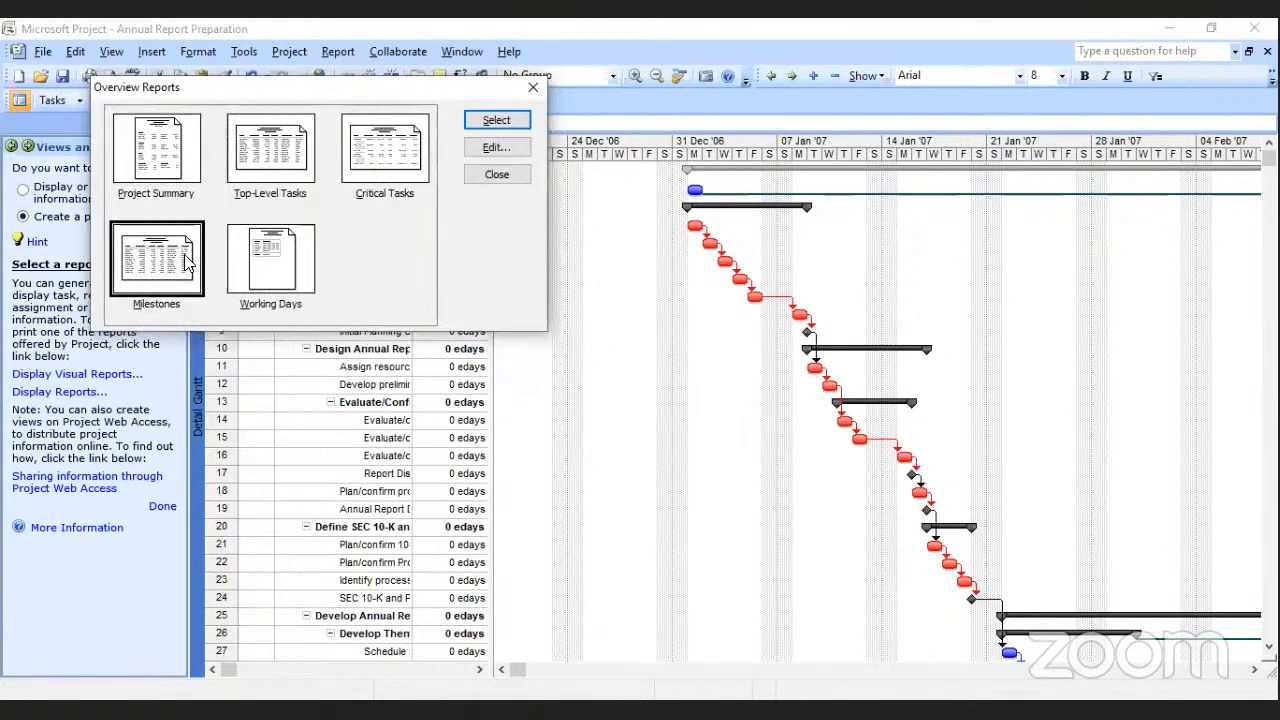
key("Return")
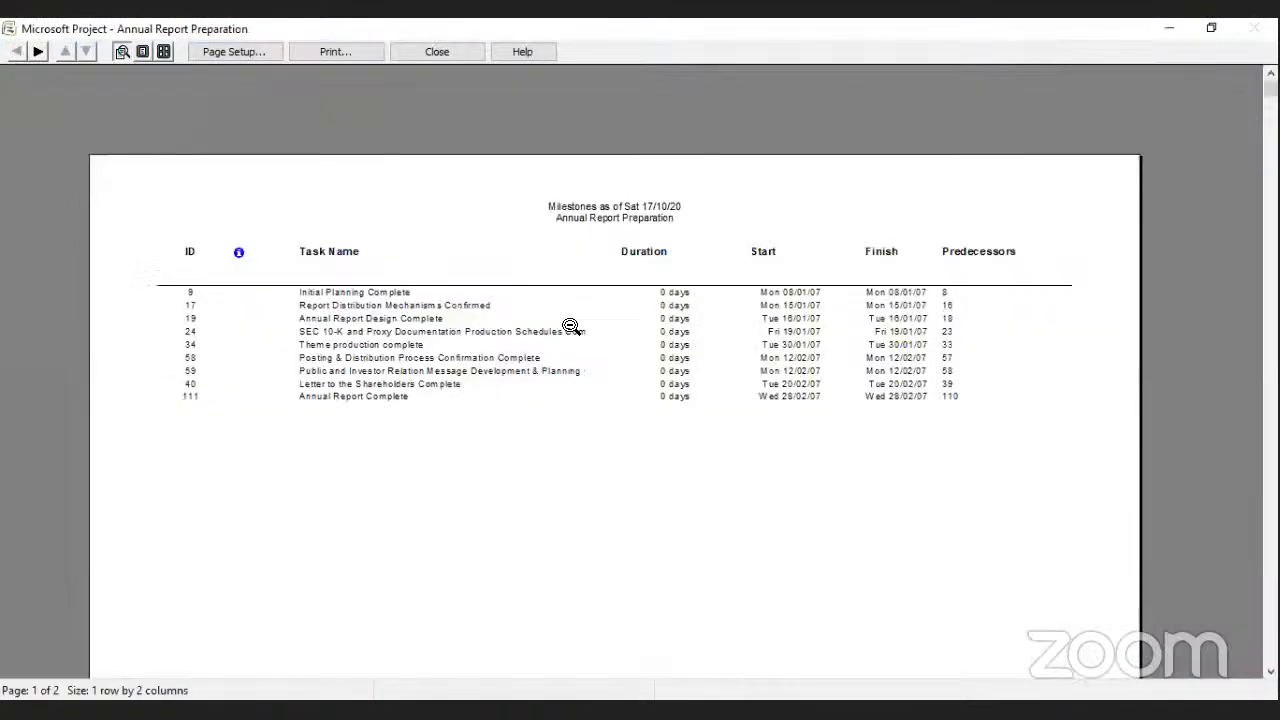
left_click(436, 50)
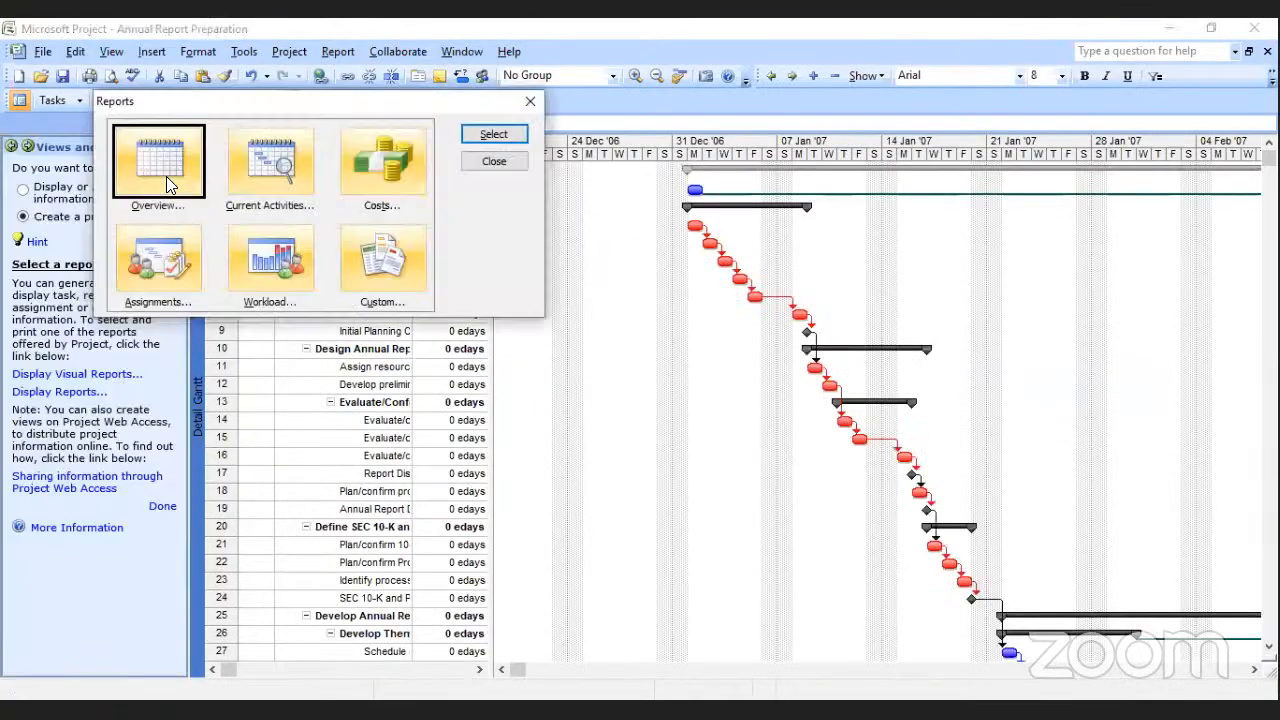
Preview the Working Days overview report, enlarge the base calendar table, and close the preview.
key("Return")
double_click(270, 262)
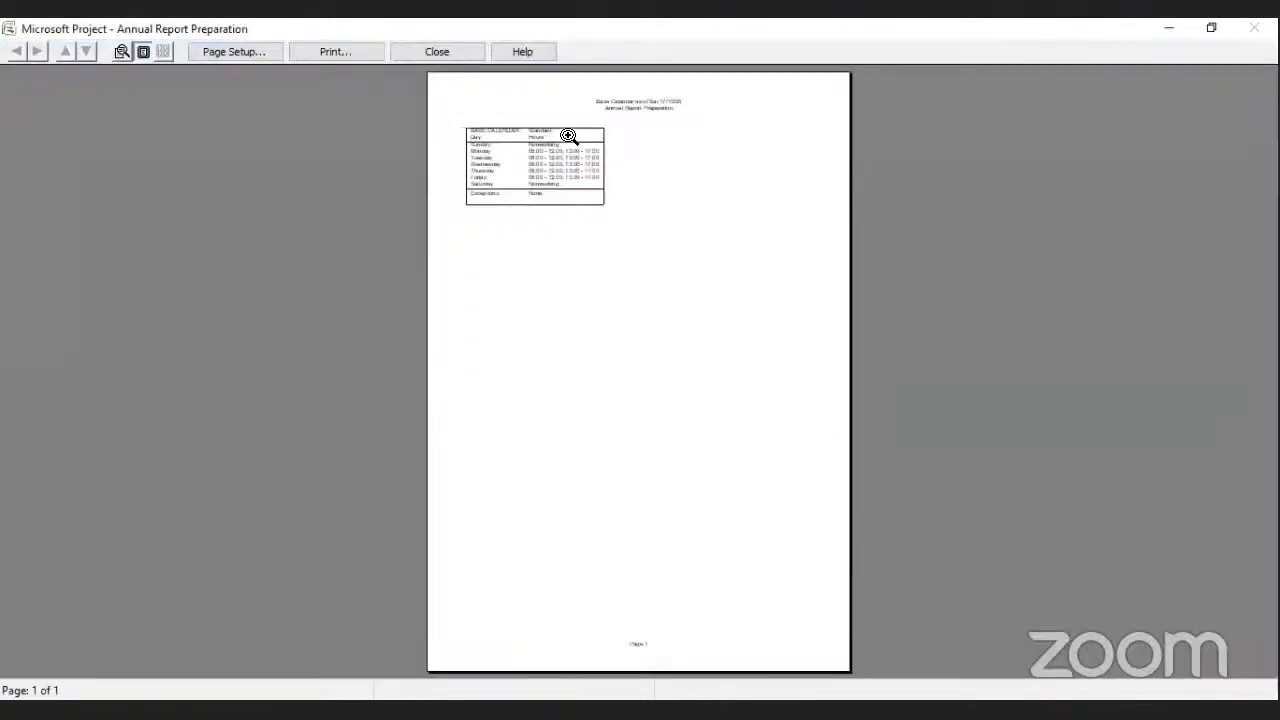
left_click(554, 147)
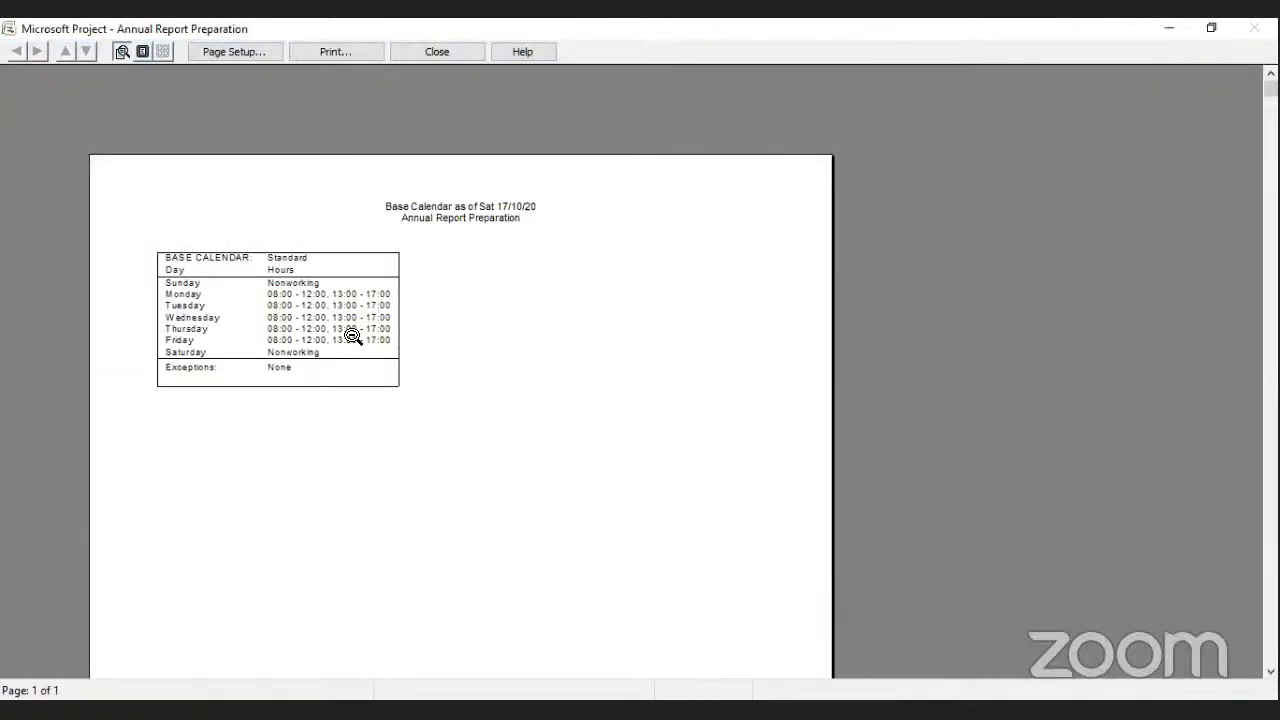
left_click(463, 52)
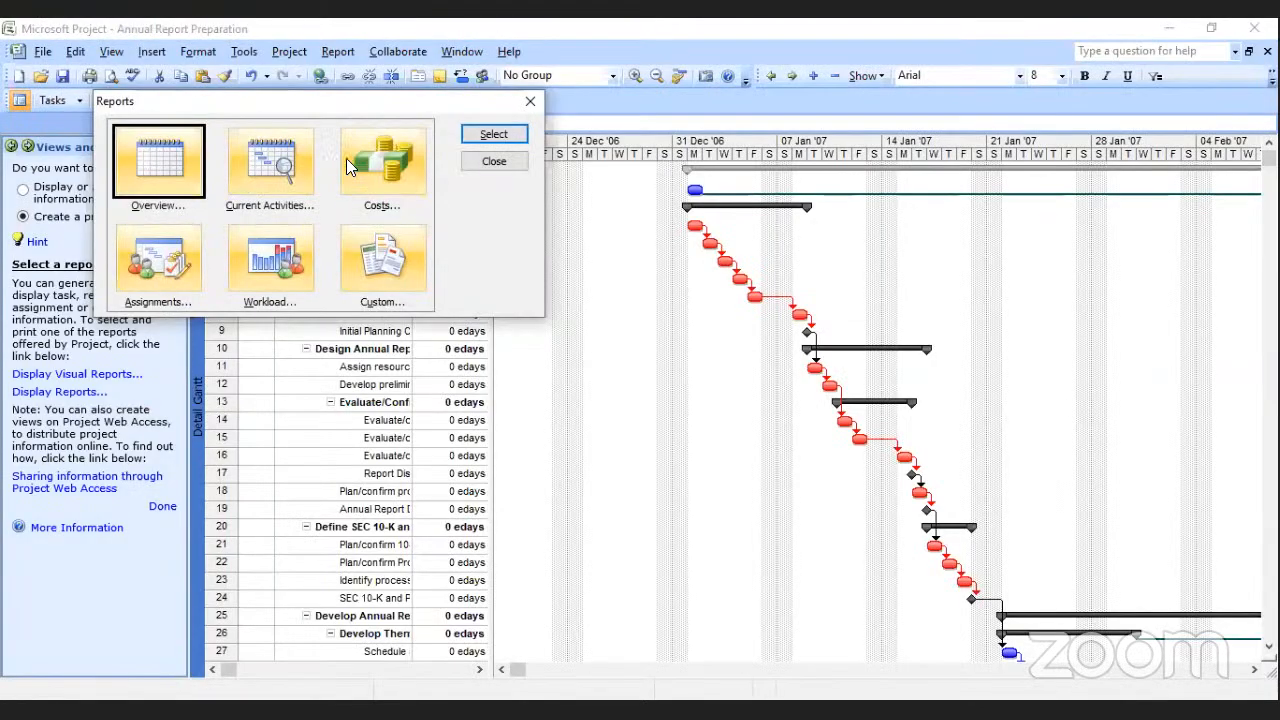
Preview the Cash Flow report from the Costs category and close the preview.
double_click(390, 147)
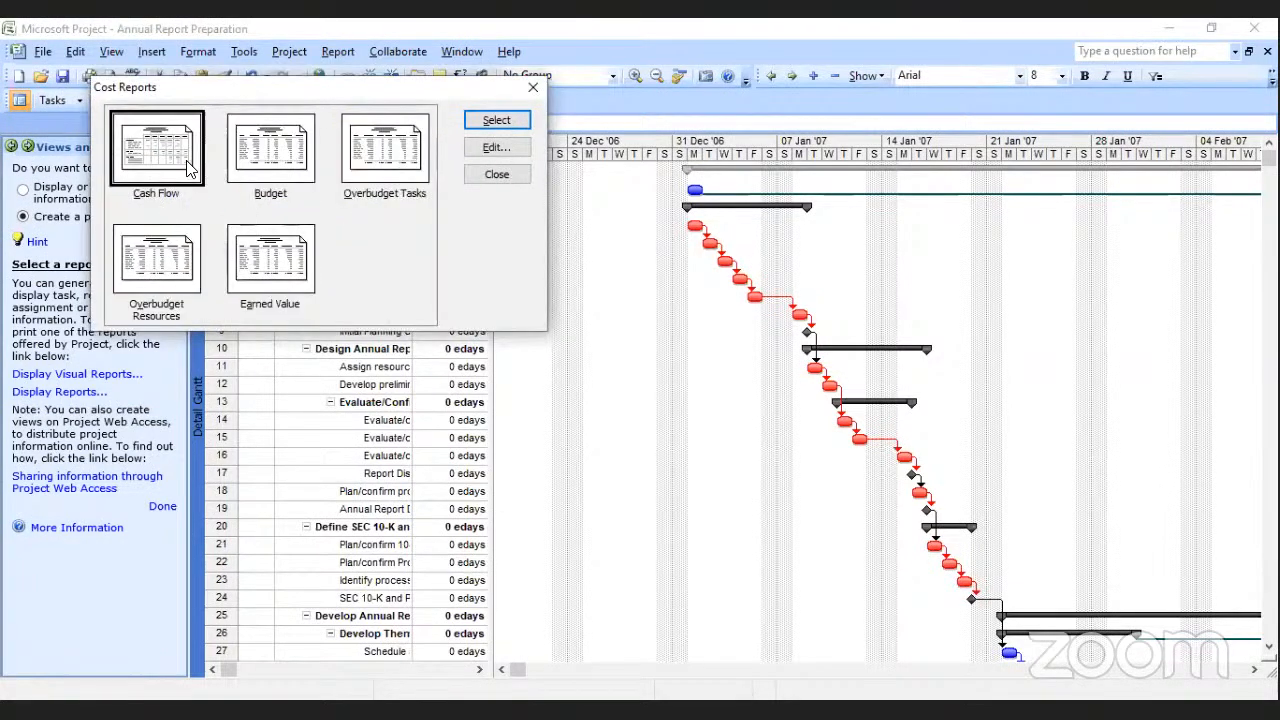
double_click(190, 168)
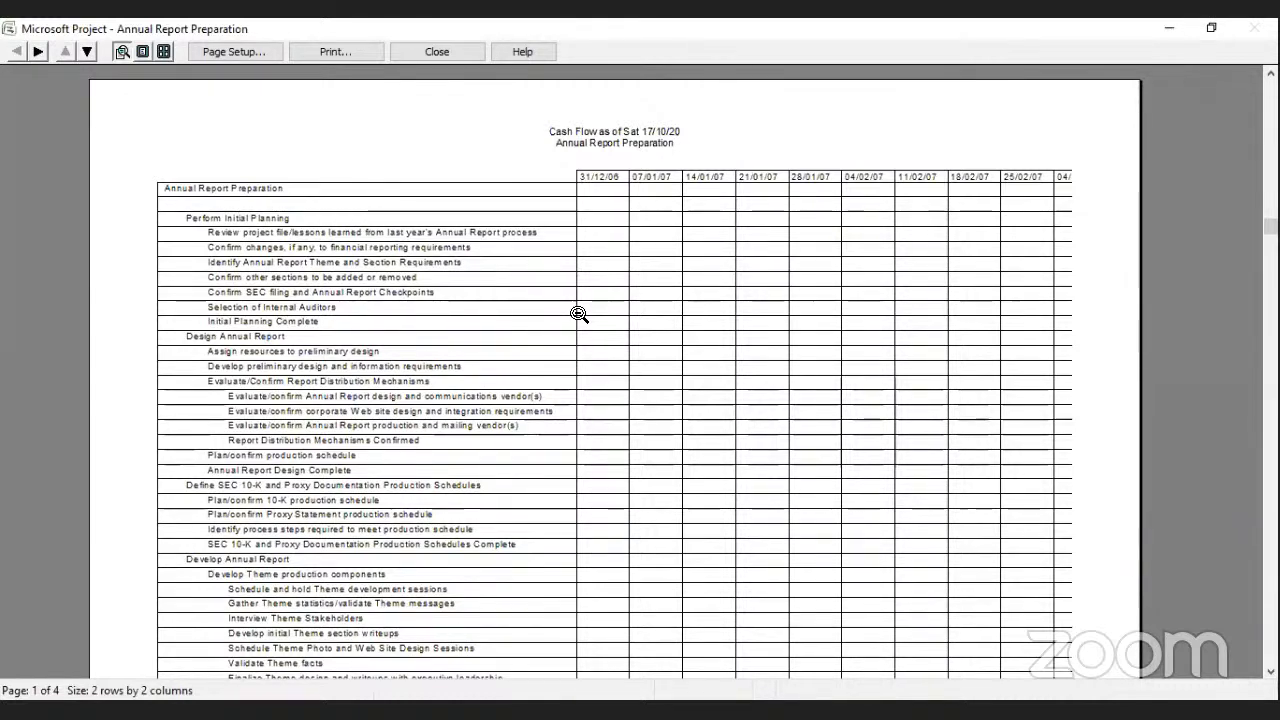
key("Escape")
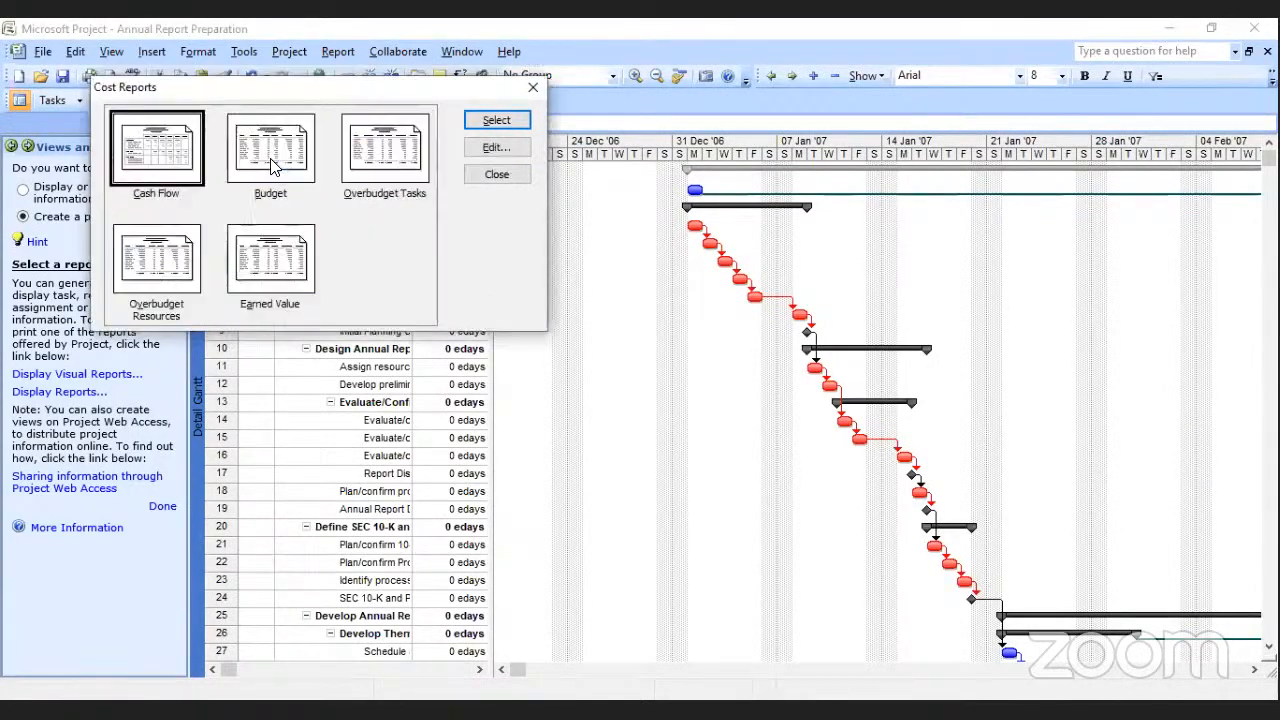
Preview the Budget cost report and examine its first page of task costs from the column headings to the page end.
left_click(274, 166)
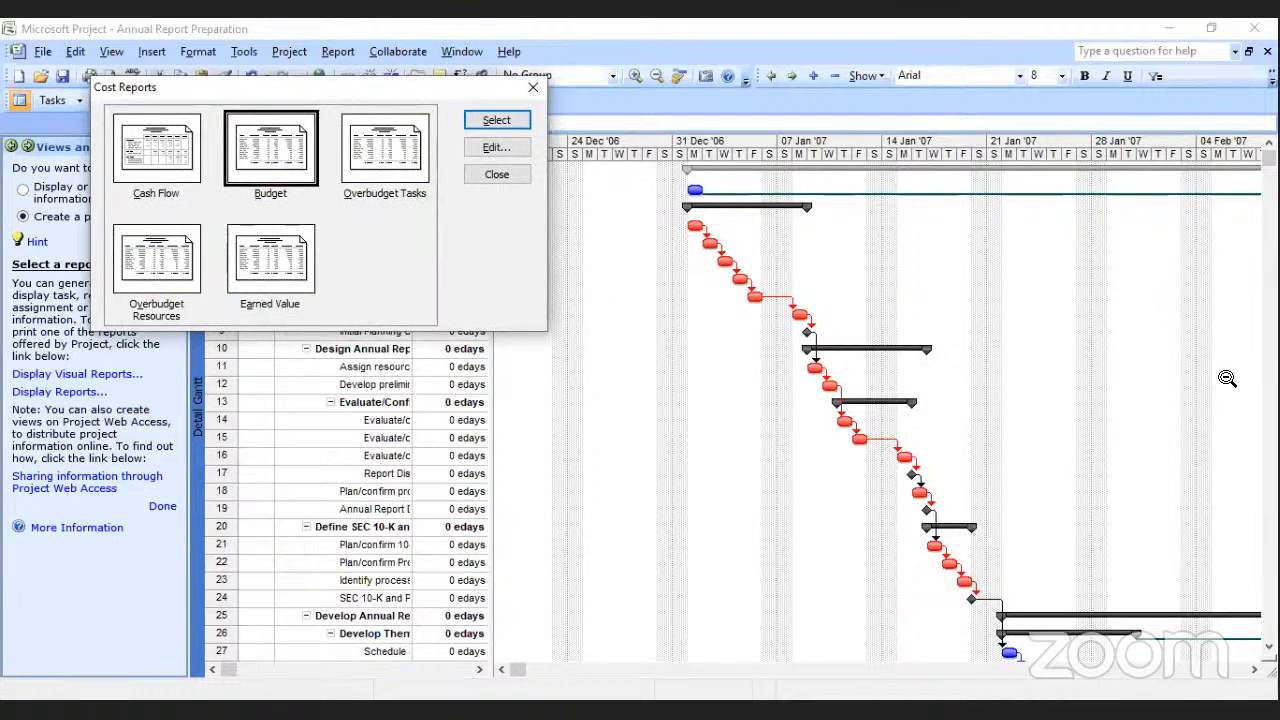
key("Return")
left_click(650, 300)
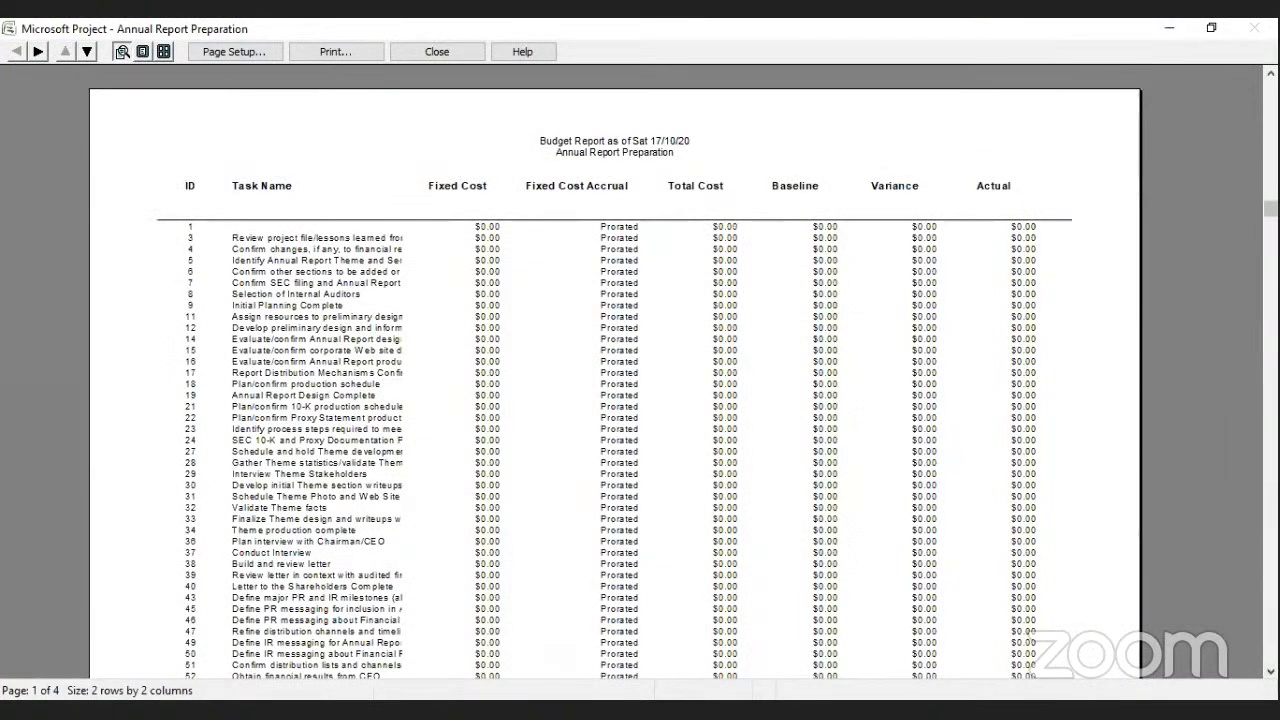
scroll(640, 370, "down", 3)
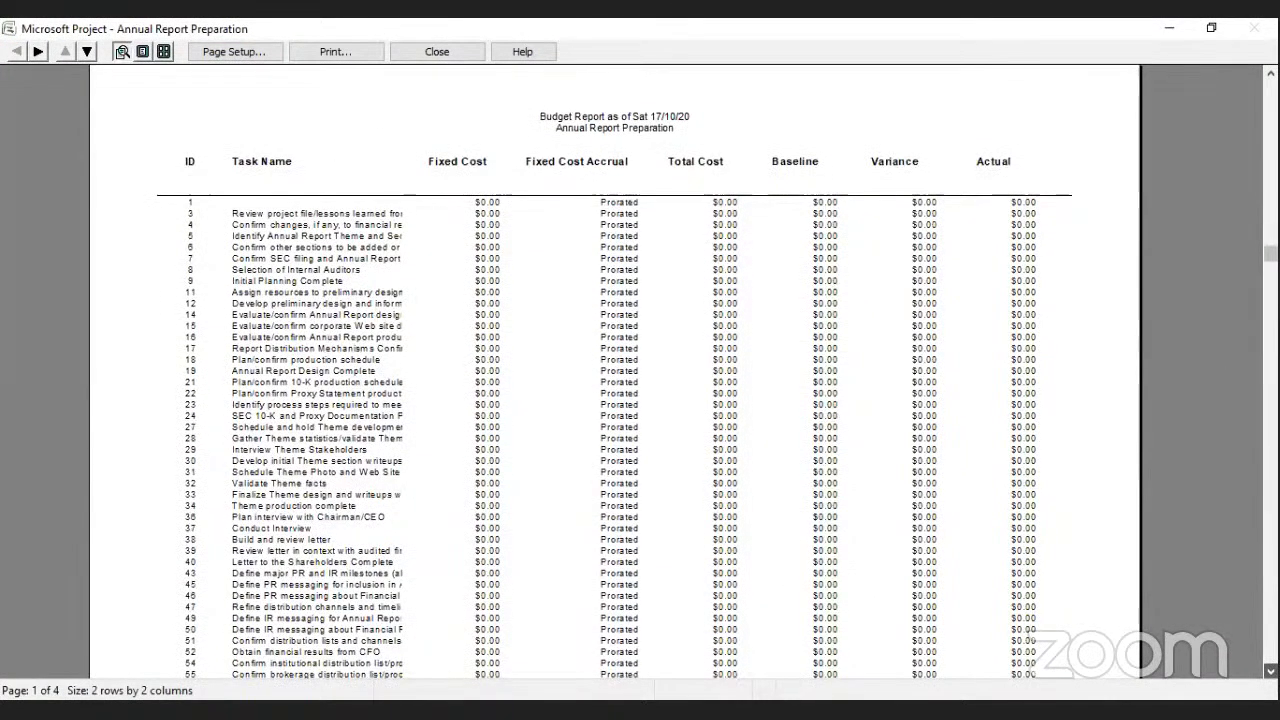
scroll(640, 370, "down", 2)
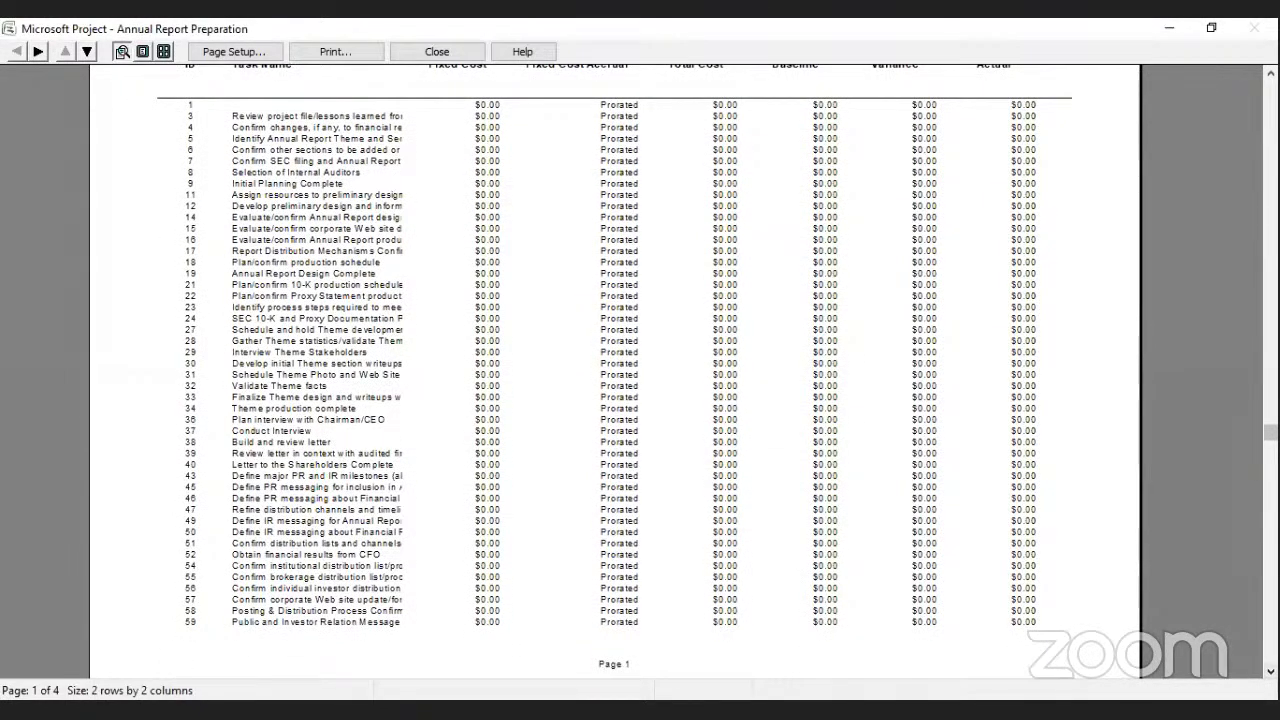
scroll(640, 370, "up", 2)
scroll(640, 370, "up", 1)
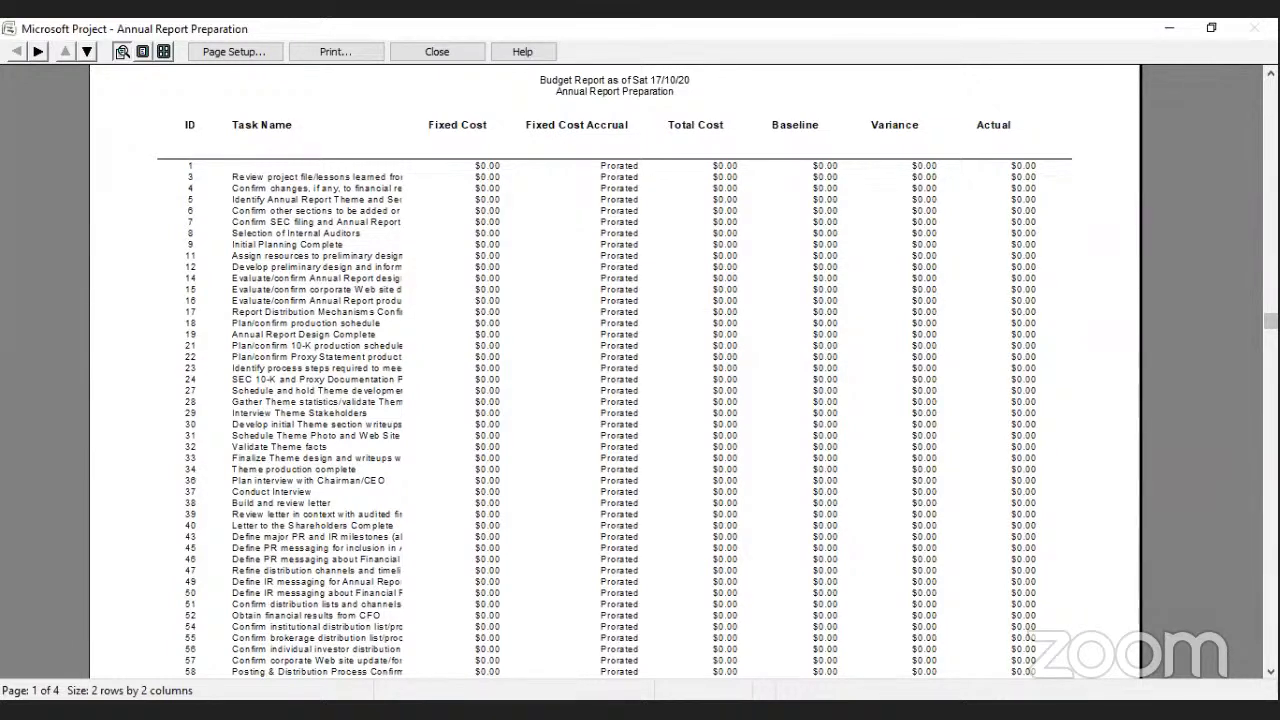
left_click(1271, 671)
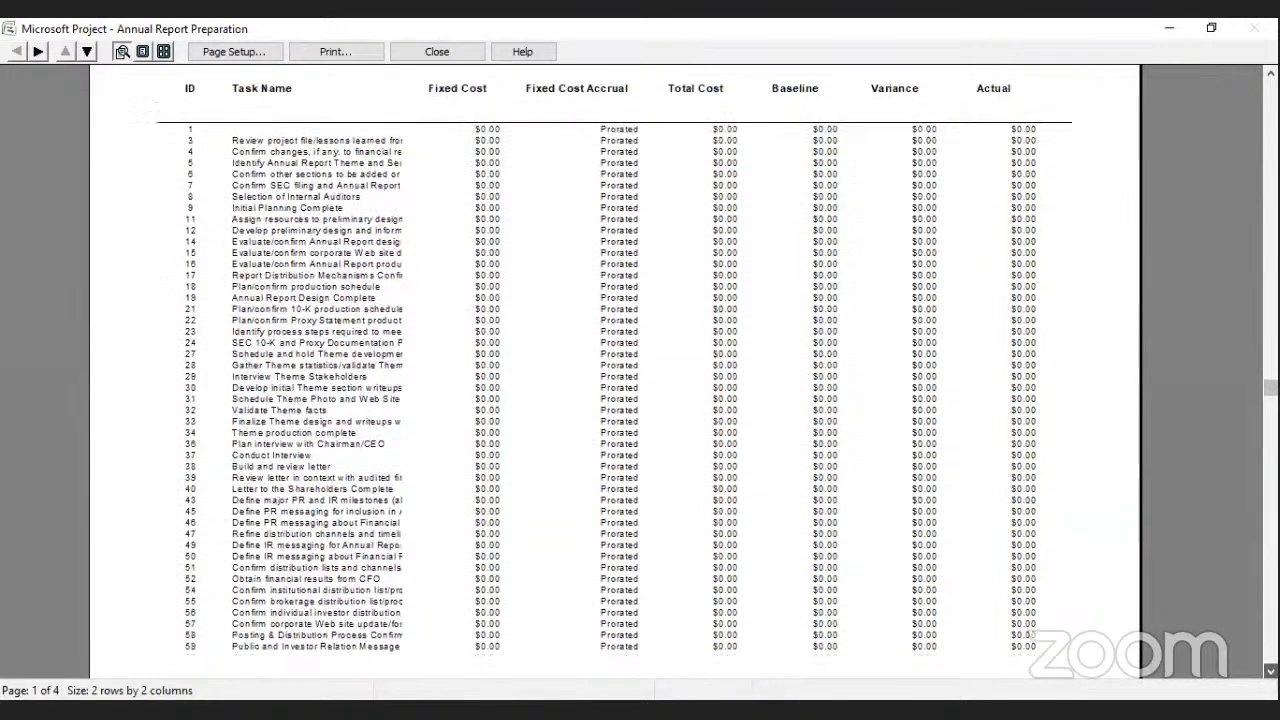
scroll(557, 180, "down", 3)
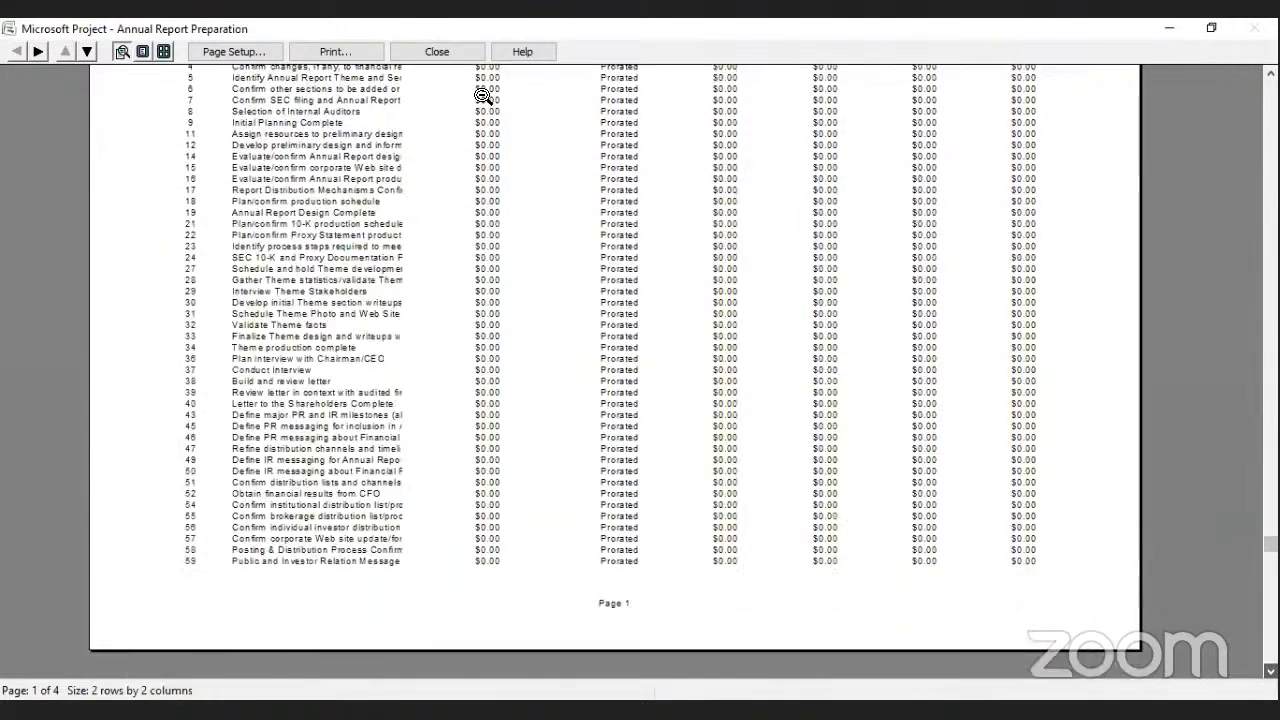
left_click(446, 51)
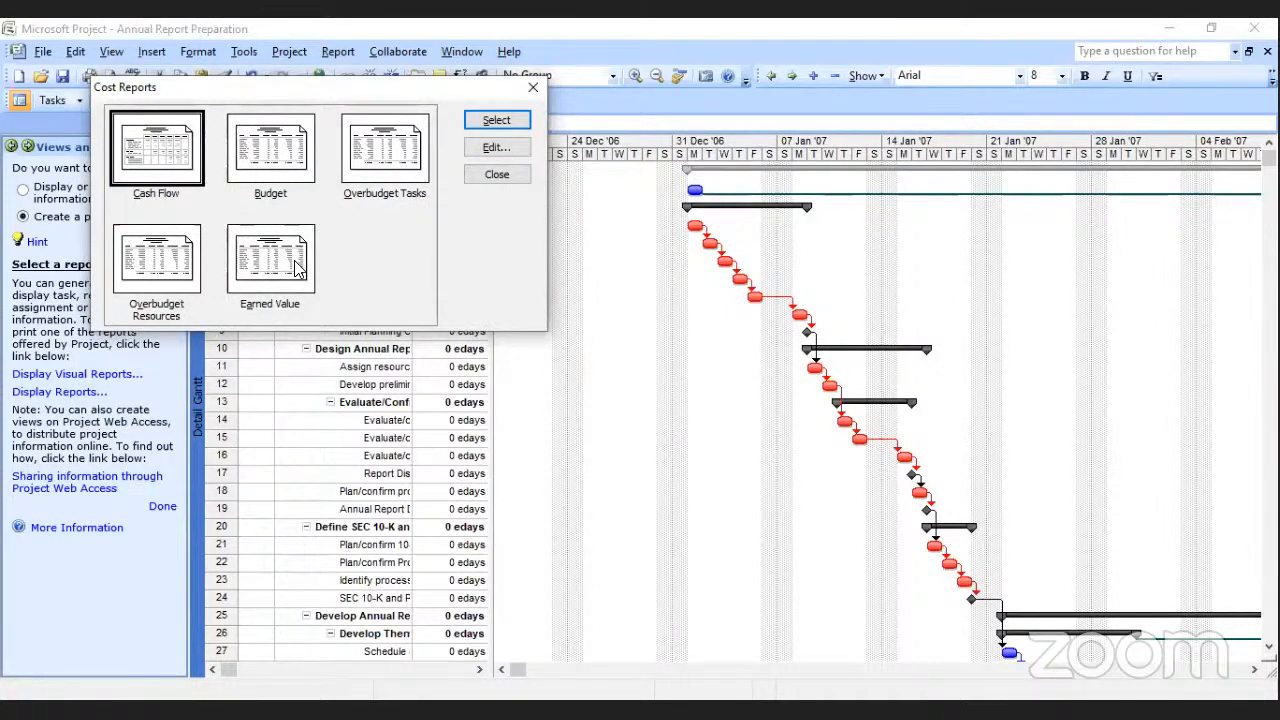
Close the report selection and widen the Detail Gantt table to show the columns through Resources.
left_click(532, 95)
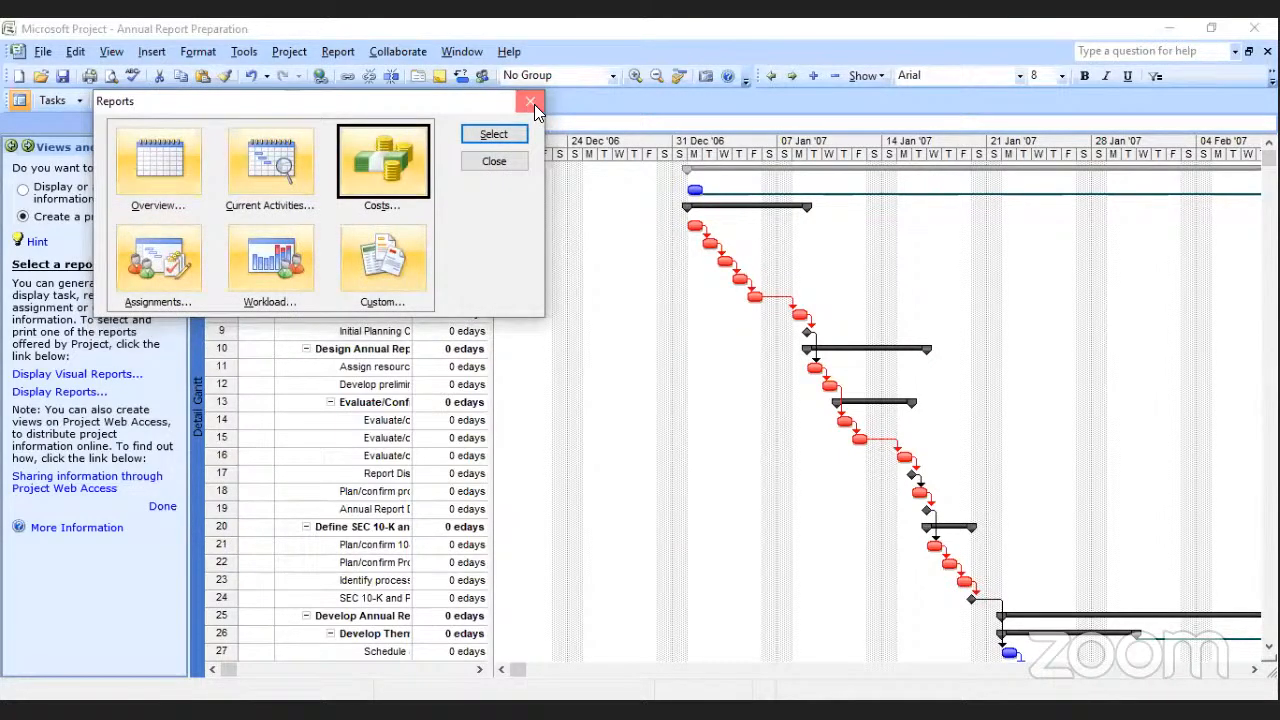
left_click(470, 165)
left_click_drag(493, 172, 742, 180)
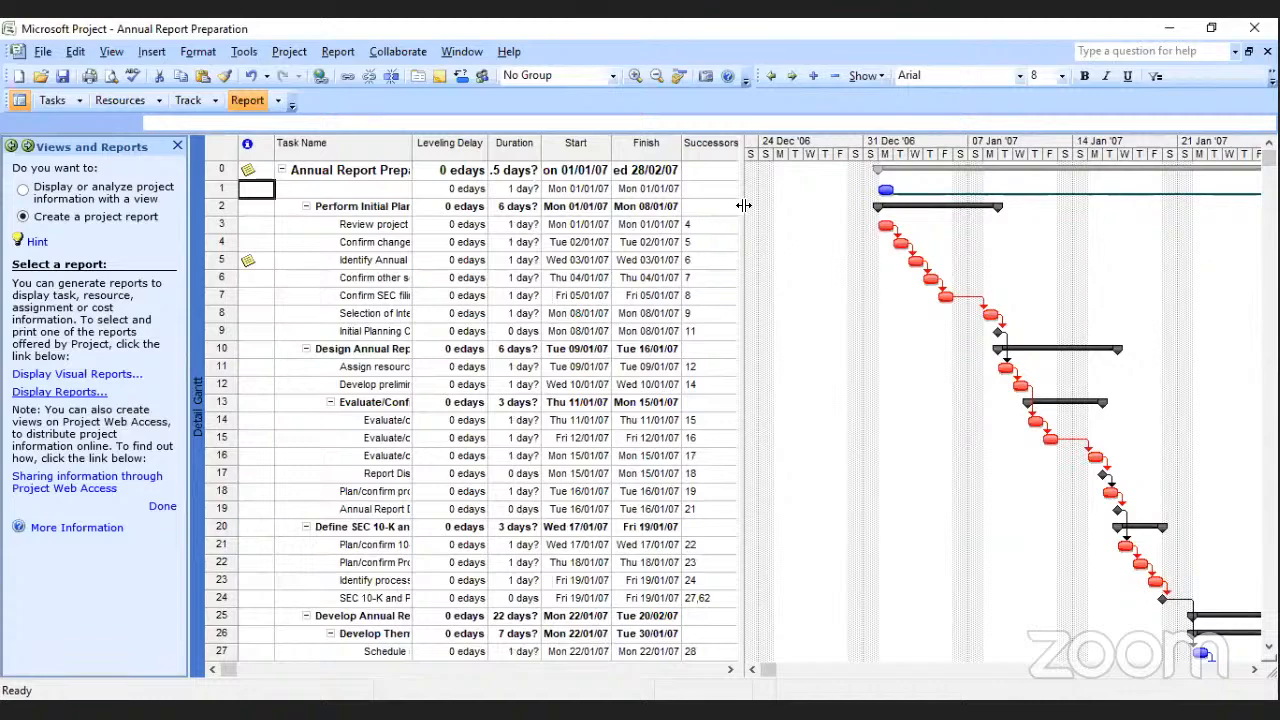
left_click_drag(763, 209, 824, 221)
left_click_drag(826, 222, 861, 237)
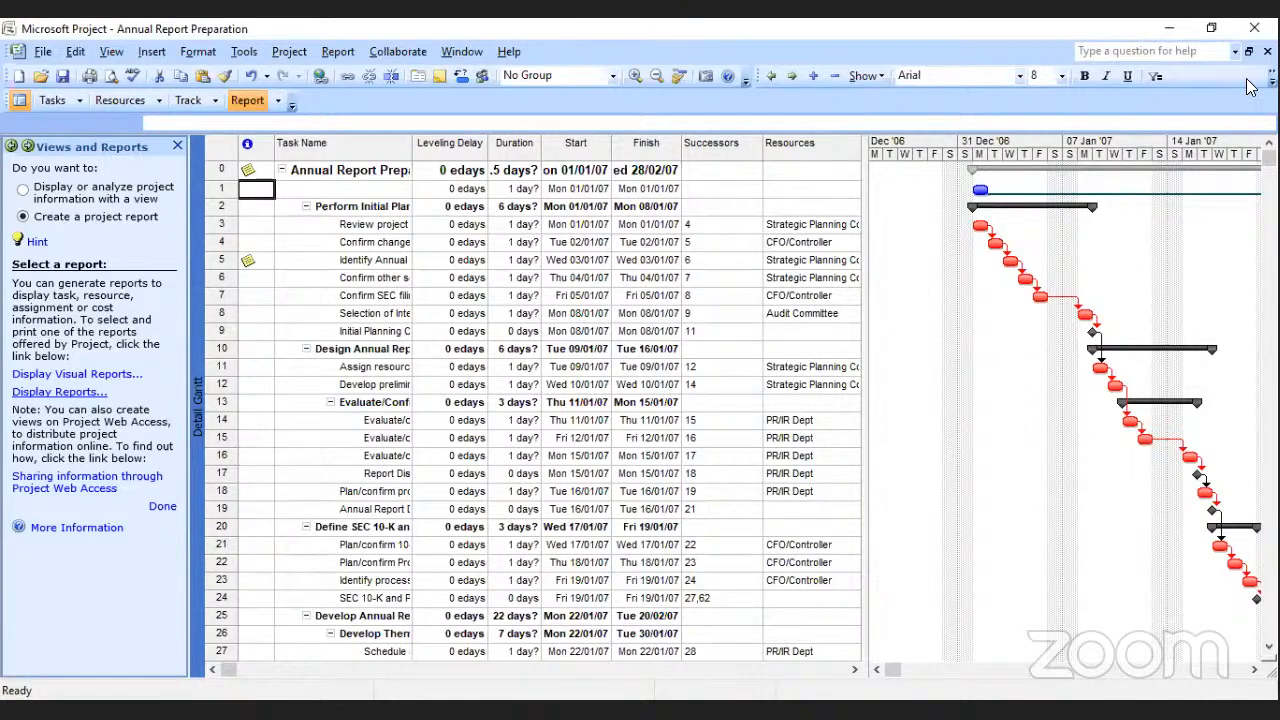
Switch from the Annual Report Preparation project to the blank project and define its estimated start date as 14/11/2020.
left_click(1172, 31)
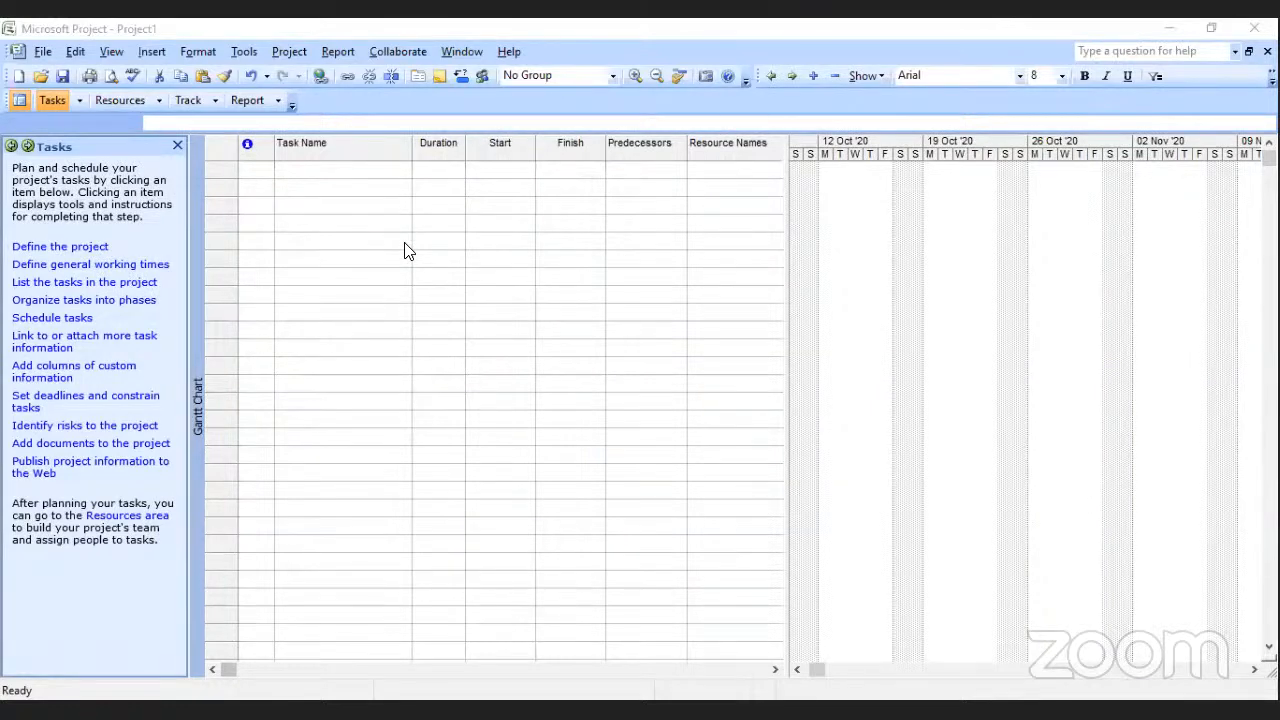
left_click(75, 250)
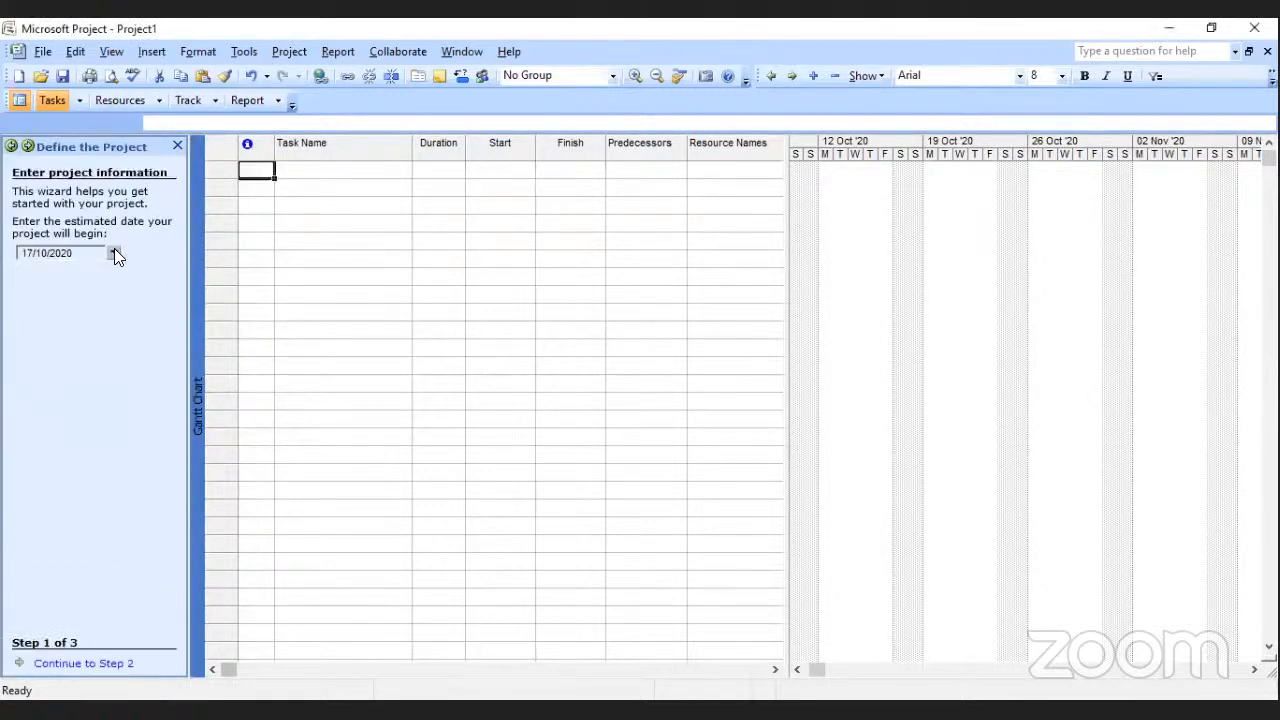
left_click(114, 253)
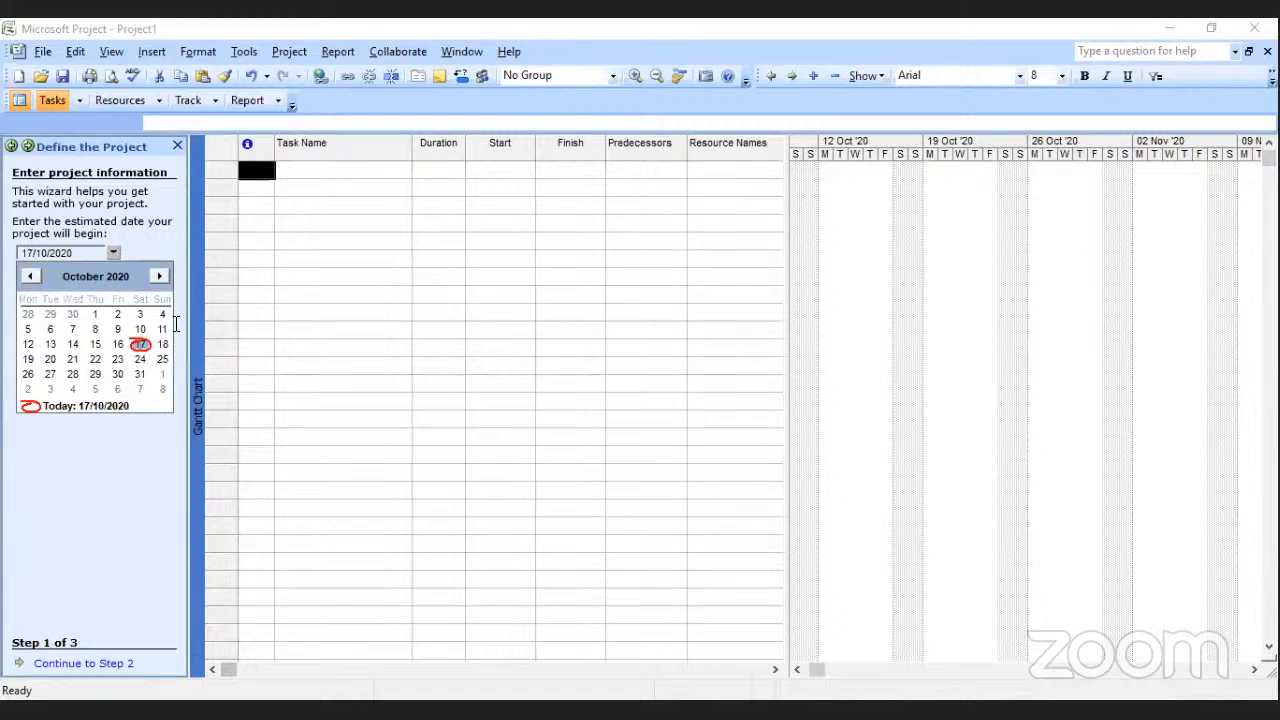
left_click(158, 277)
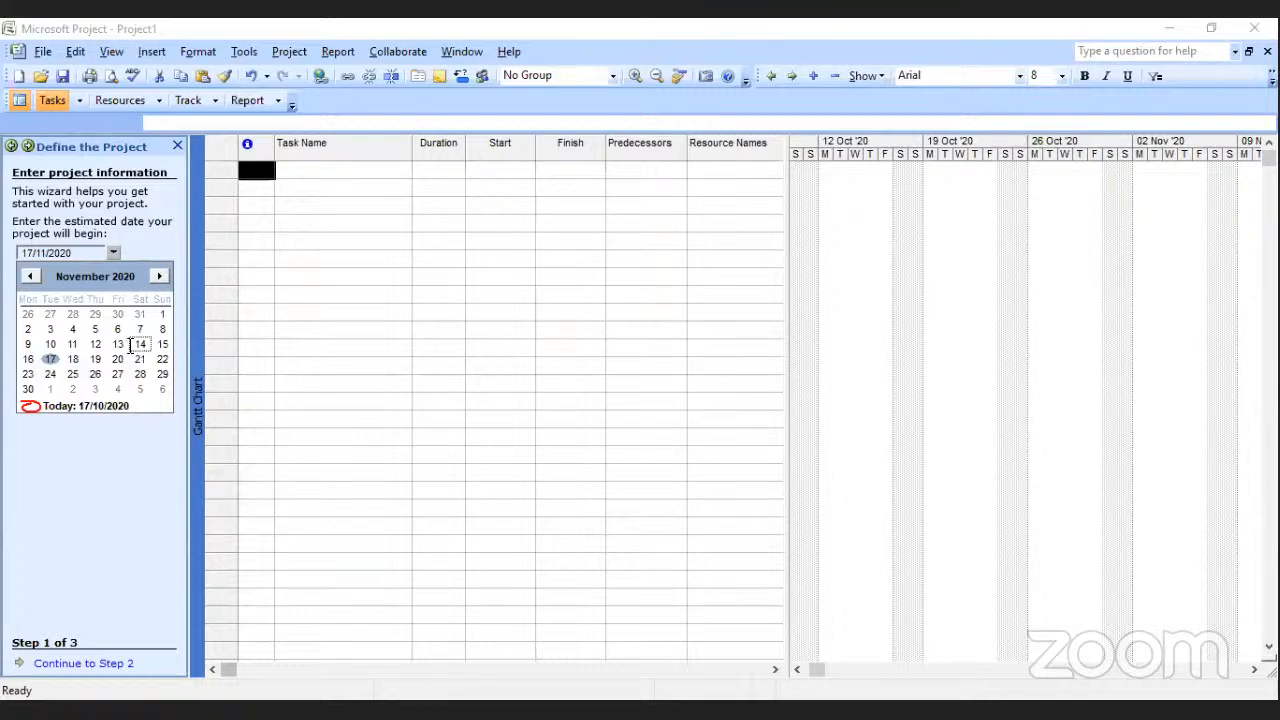
left_click(140, 345)
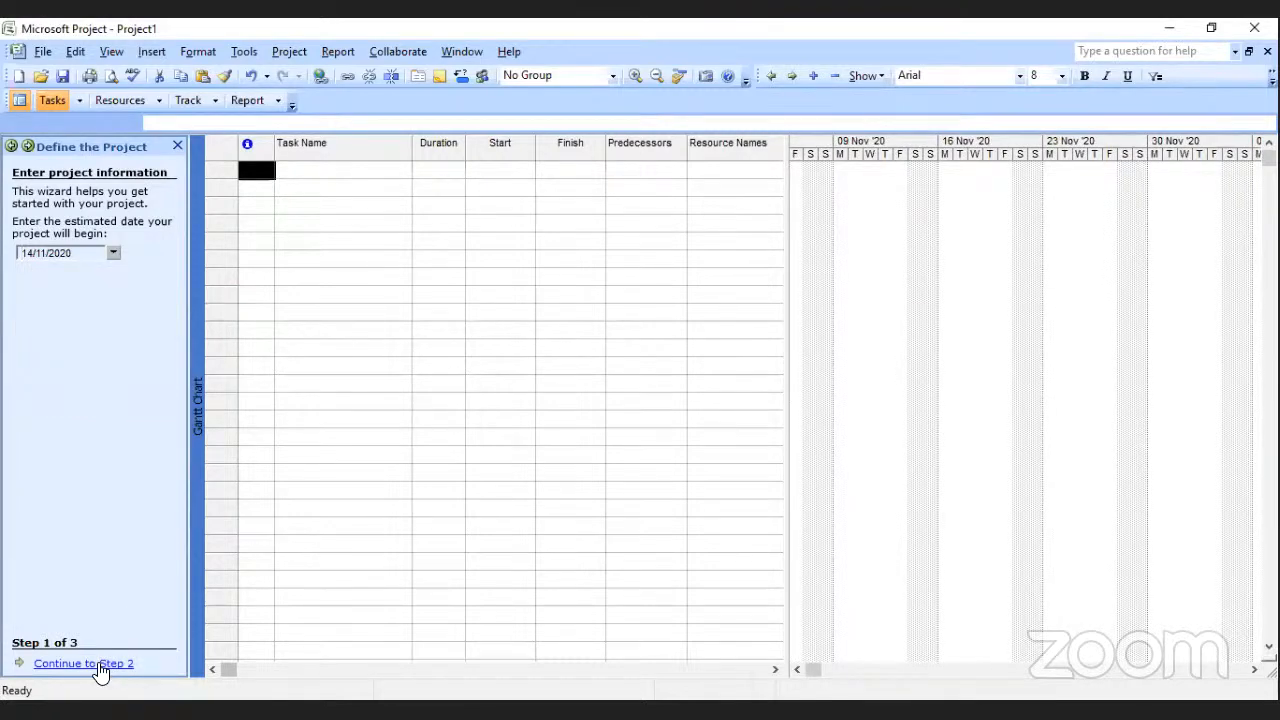
Keep Project Server and Project Web Access set to No, and save and finish the project definition.
left_click(101, 665)
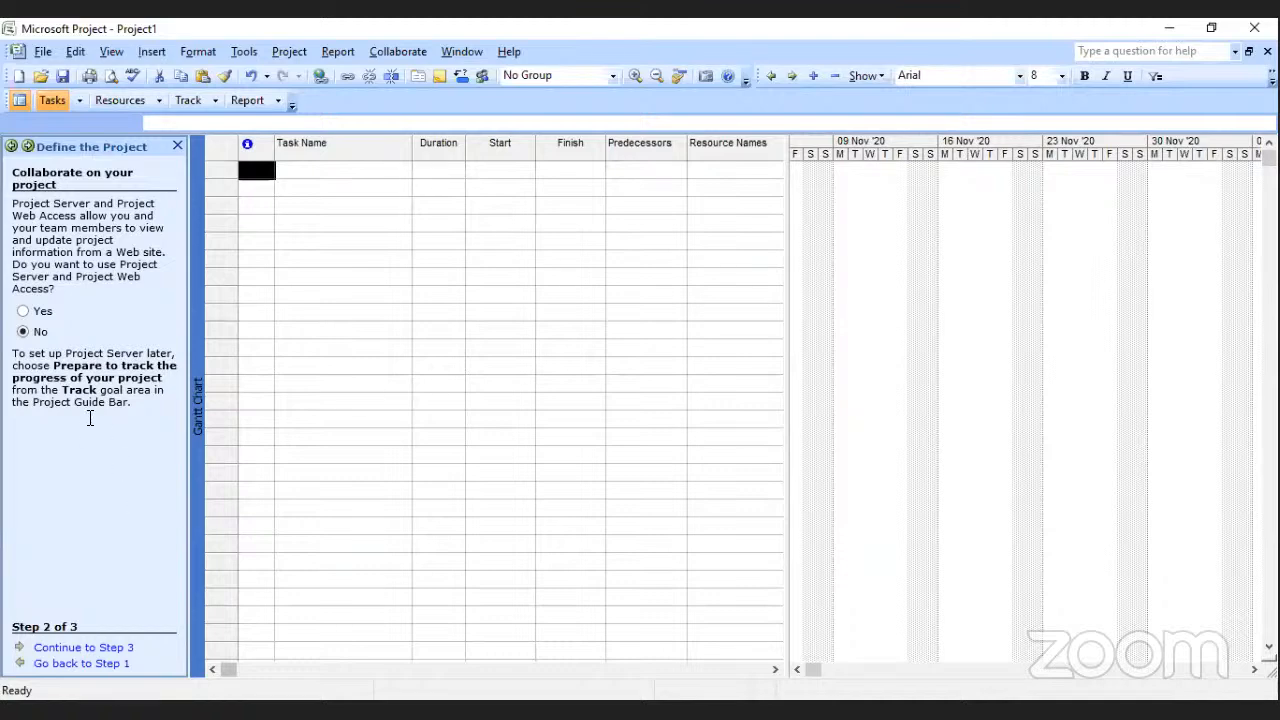
left_click(84, 649)
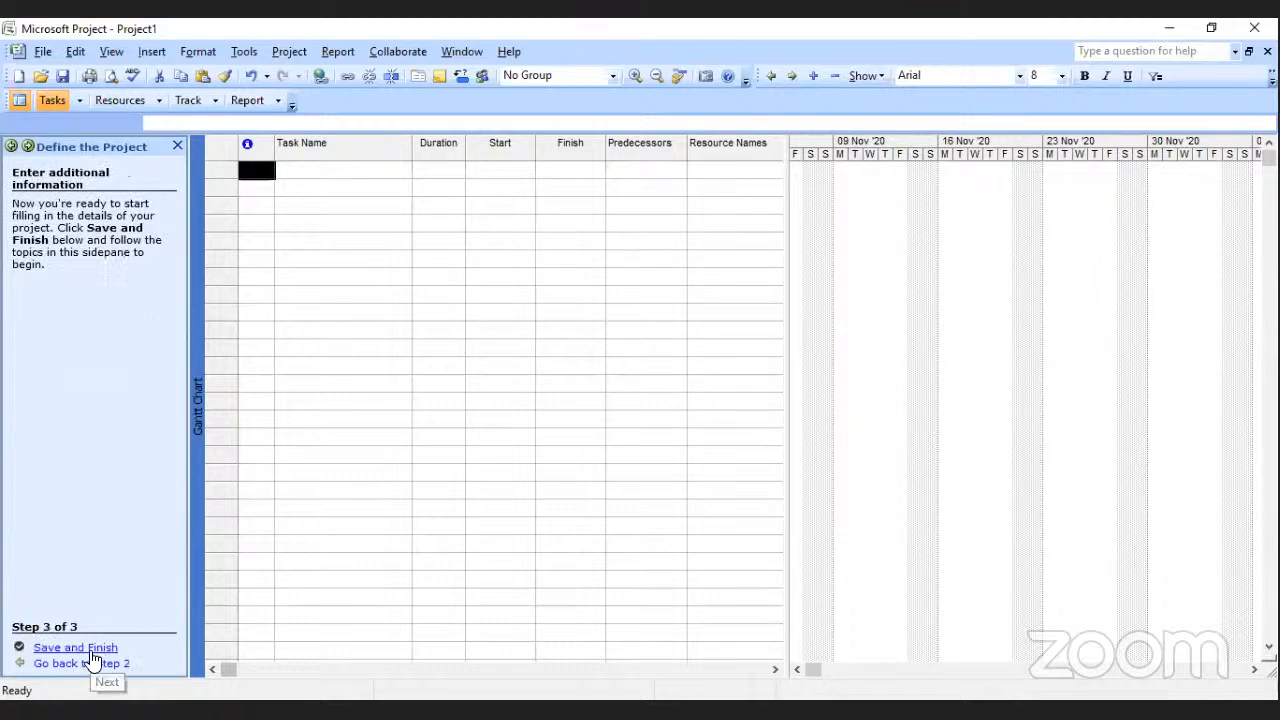
left_click(90, 649)
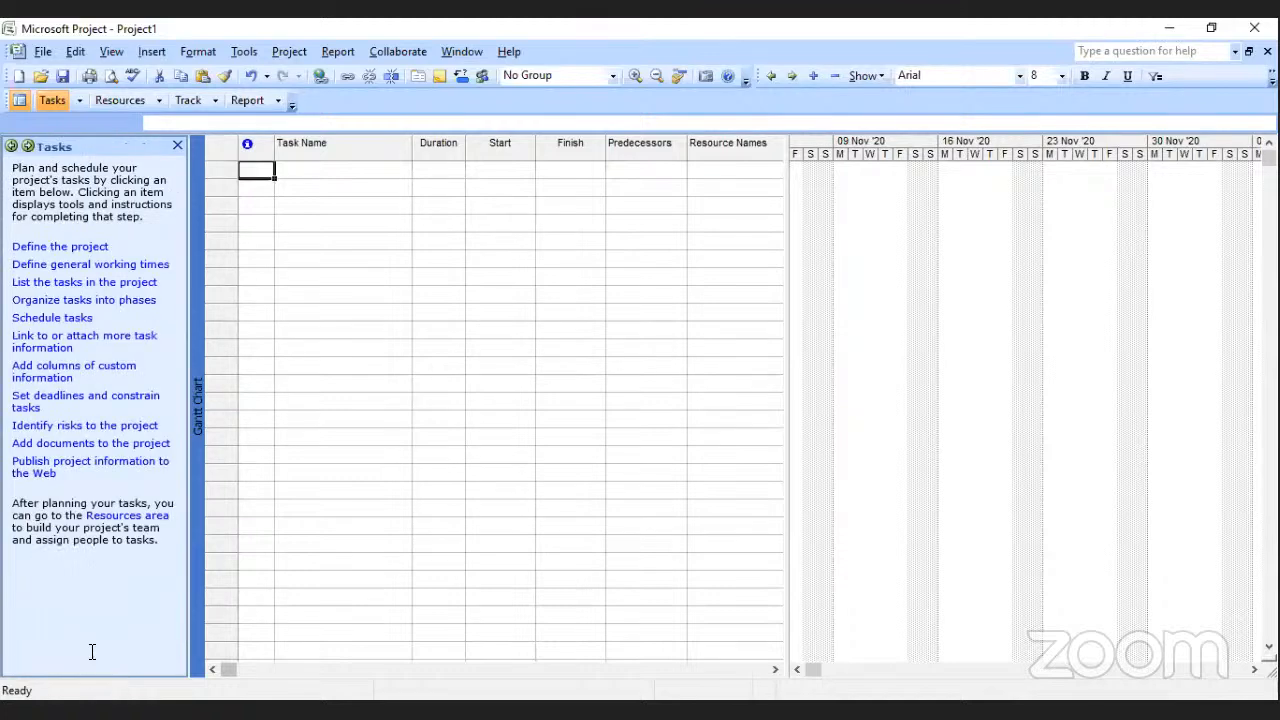
Preview the 24 Hours and Night Shift calendar templates for the general working times, and proceed to the work week with Standard selected.
left_click(70, 264)
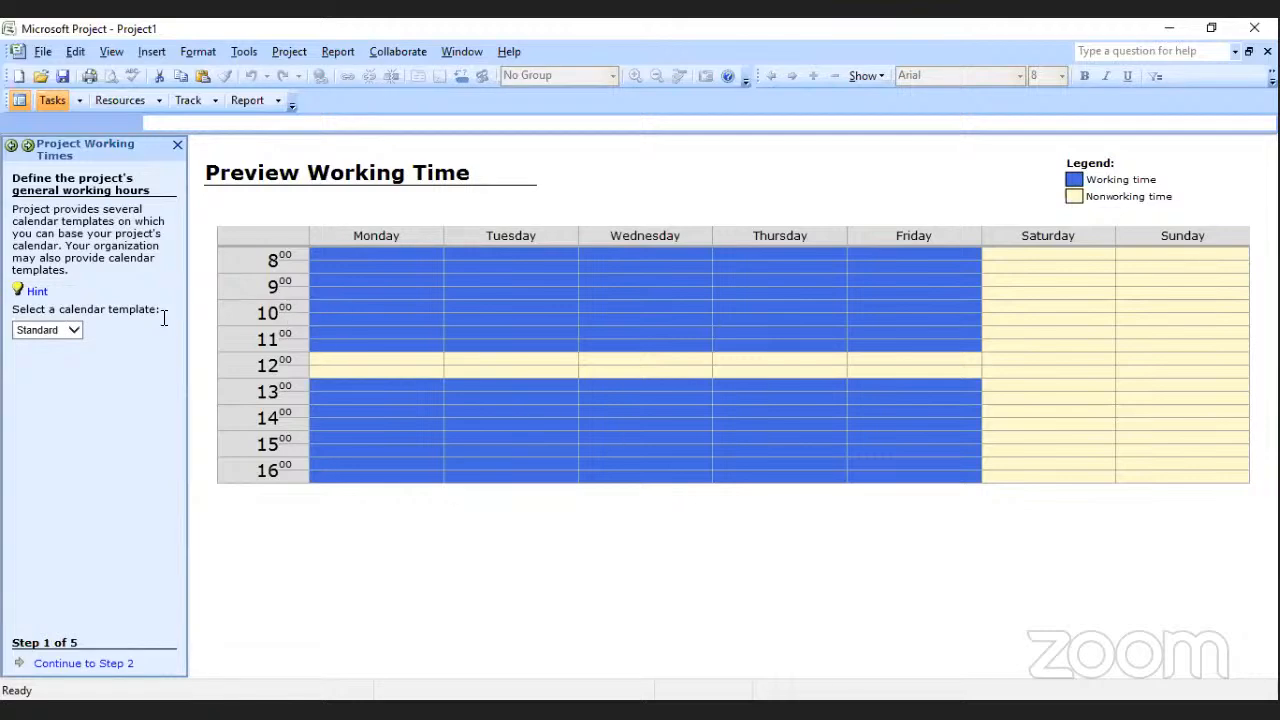
left_click(74, 333)
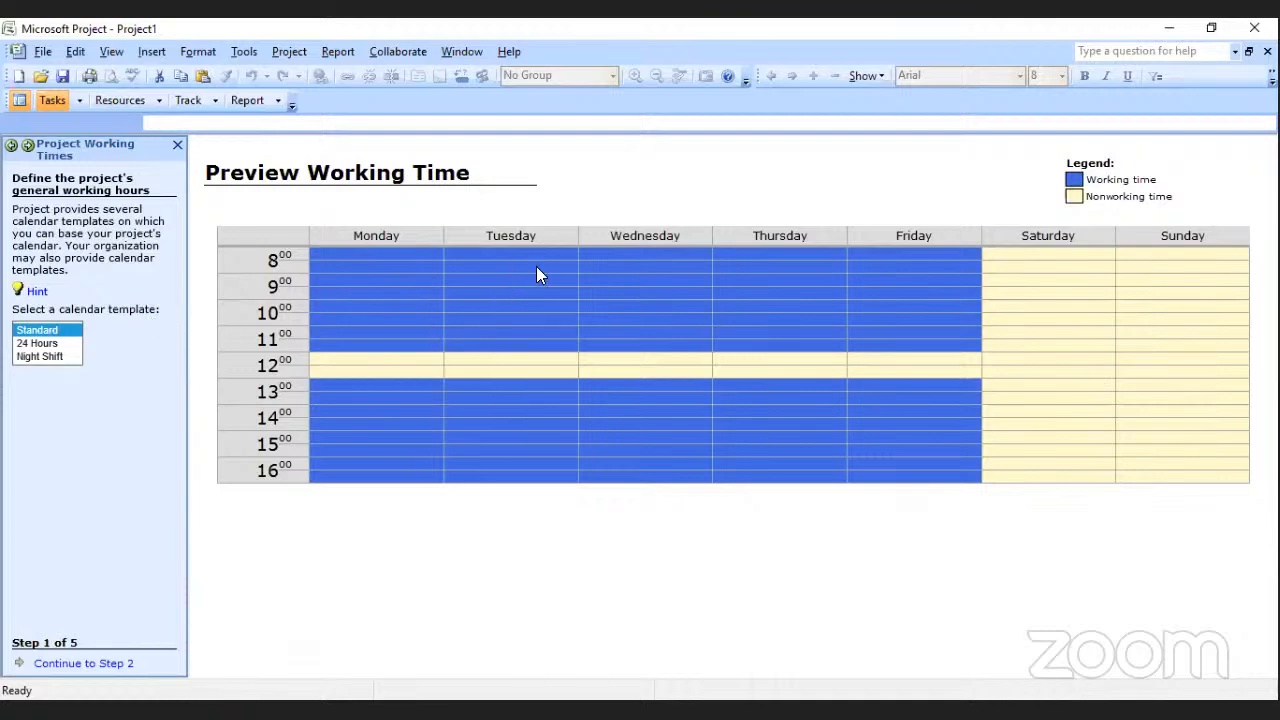
left_click(42, 343)
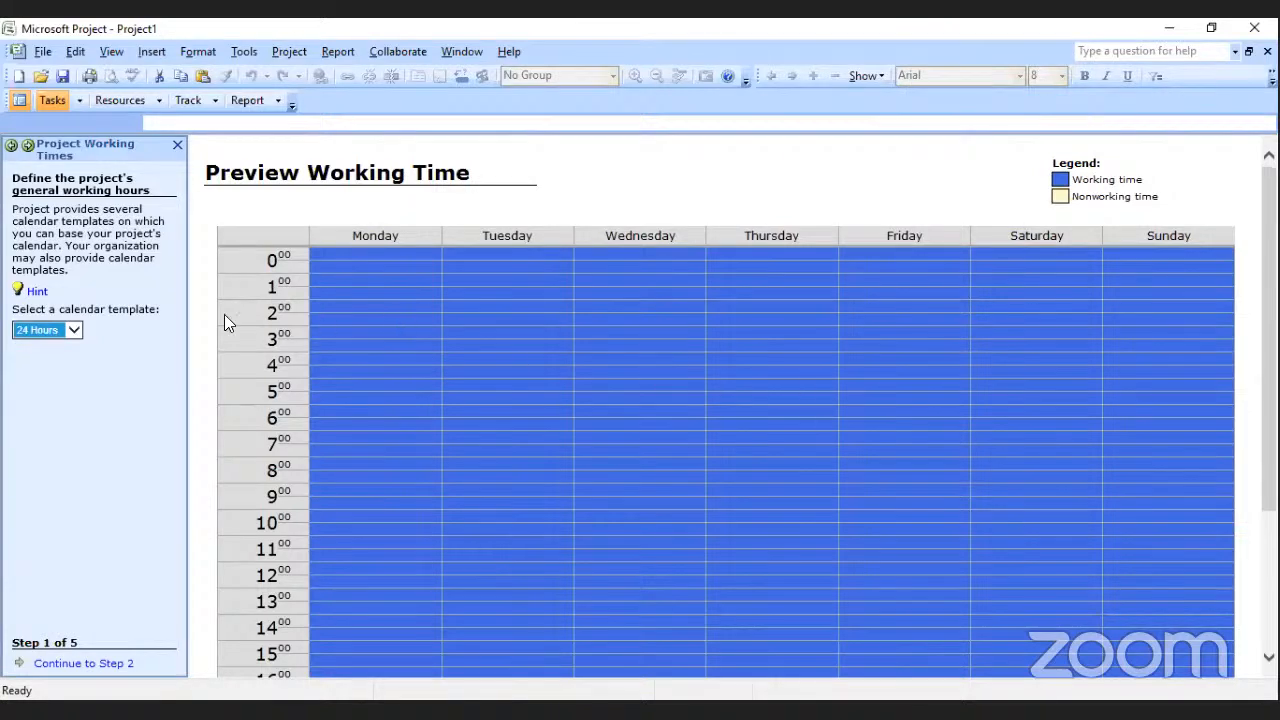
left_click(74, 329)
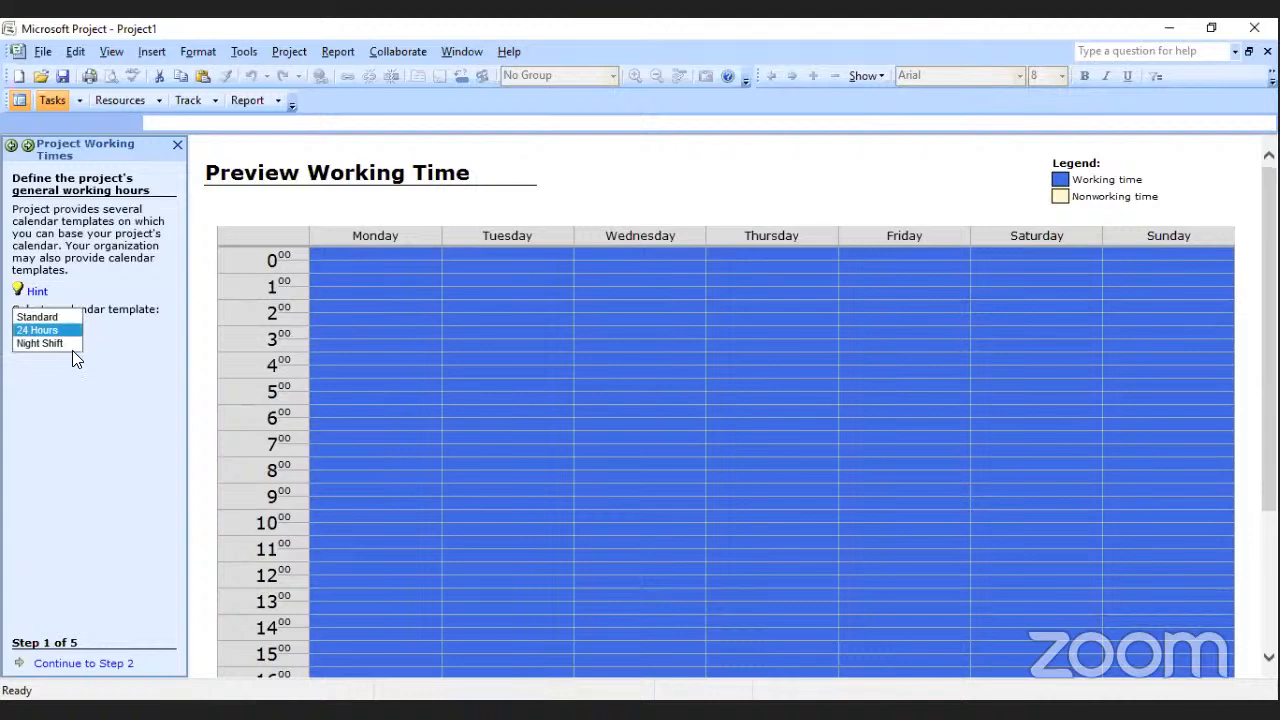
left_click(64, 343)
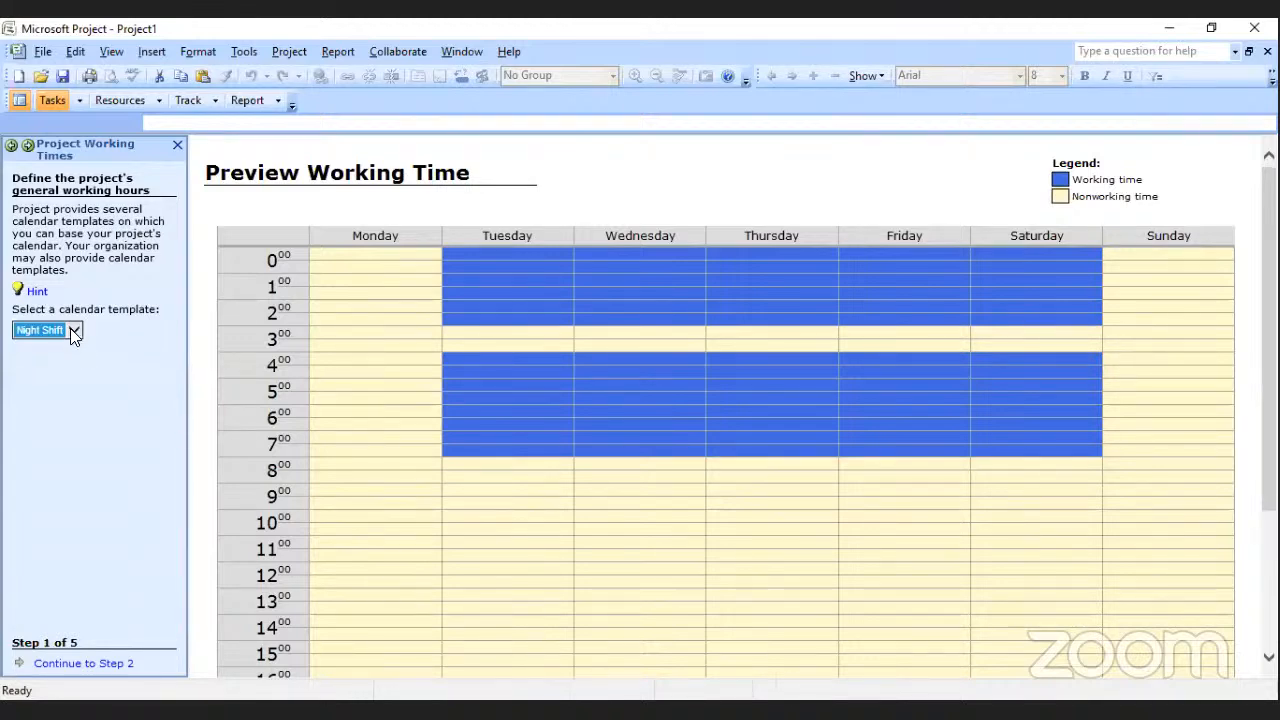
left_click(74, 330)
left_click(56, 304)
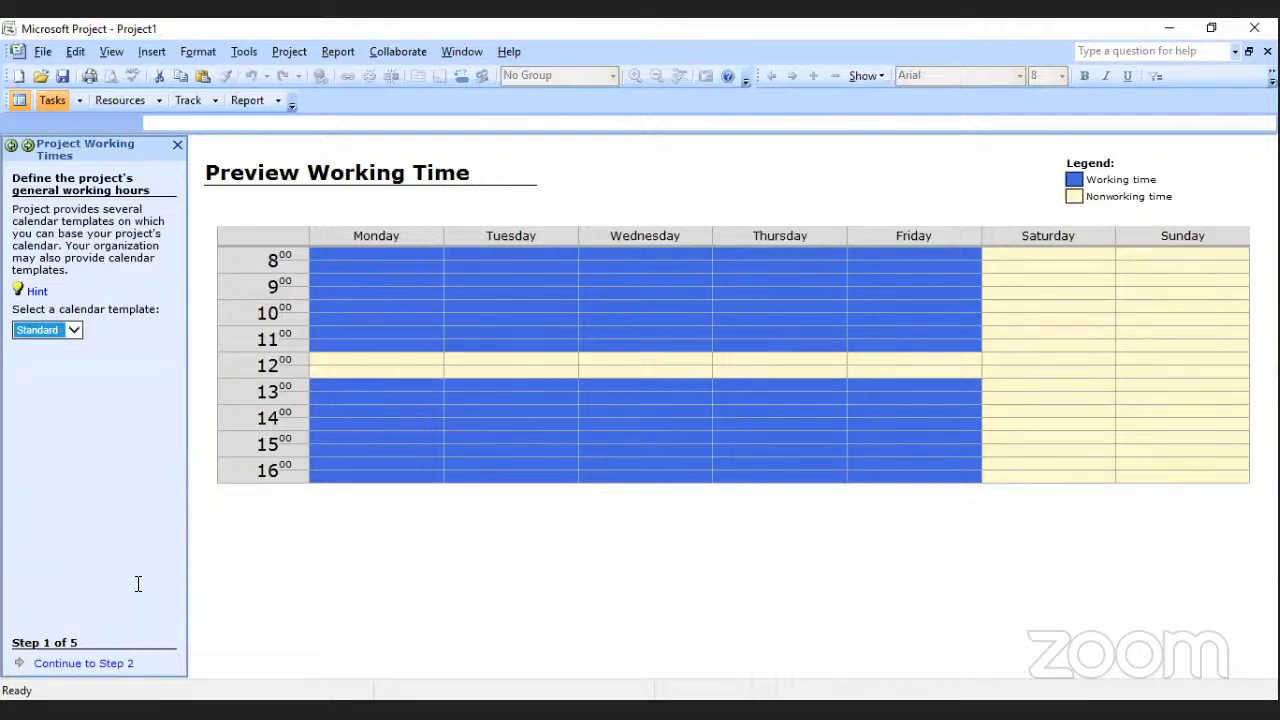
left_click(80, 664)
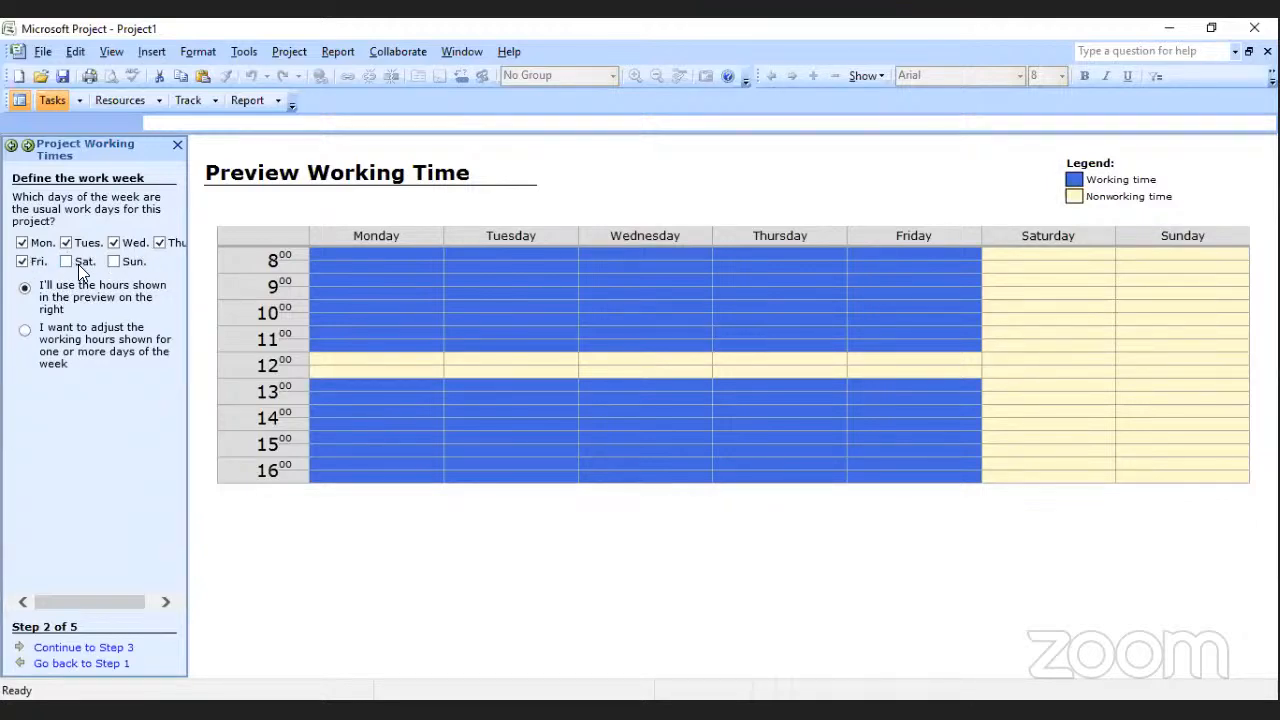
Remove Monday and Thursday from the usual work days and add Saturday and Sunday.
left_click(21, 244)
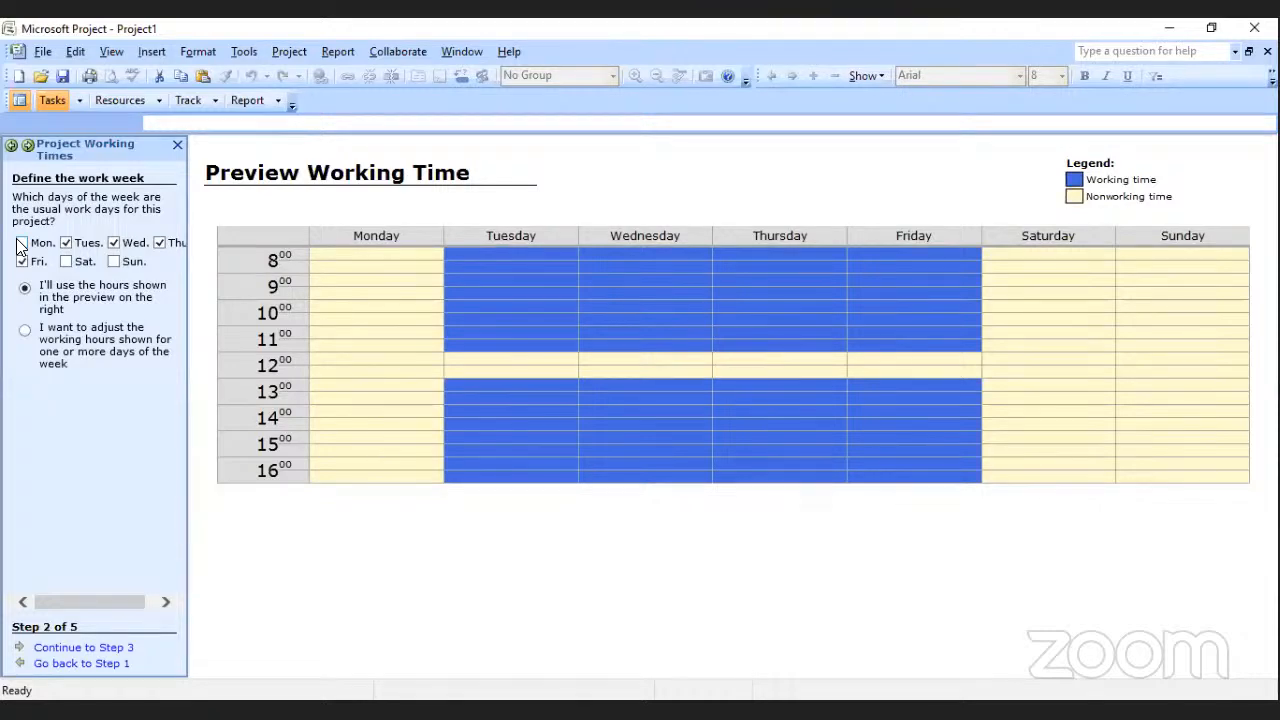
left_click(66, 261)
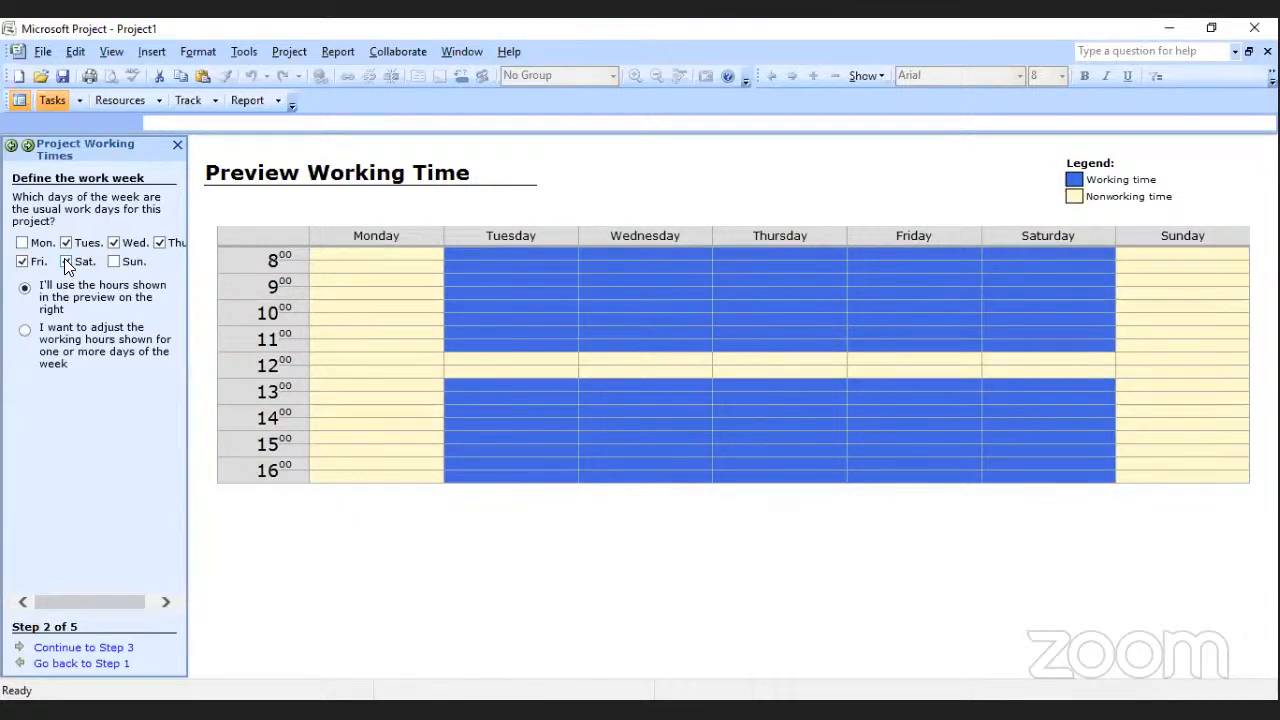
left_click(114, 262)
left_click(158, 243)
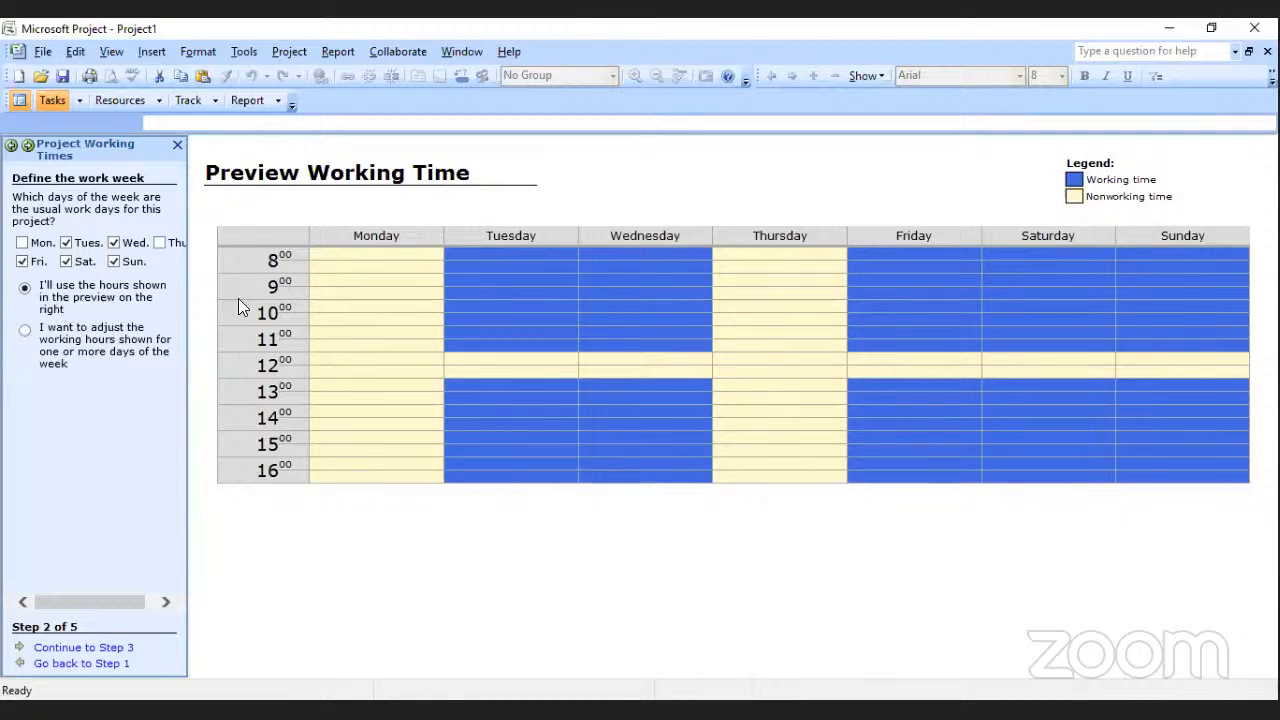
Adjust Tuesday's working hours to start at 06:00 and end at 21:00, and apply them to all working days.
left_click(26, 332)
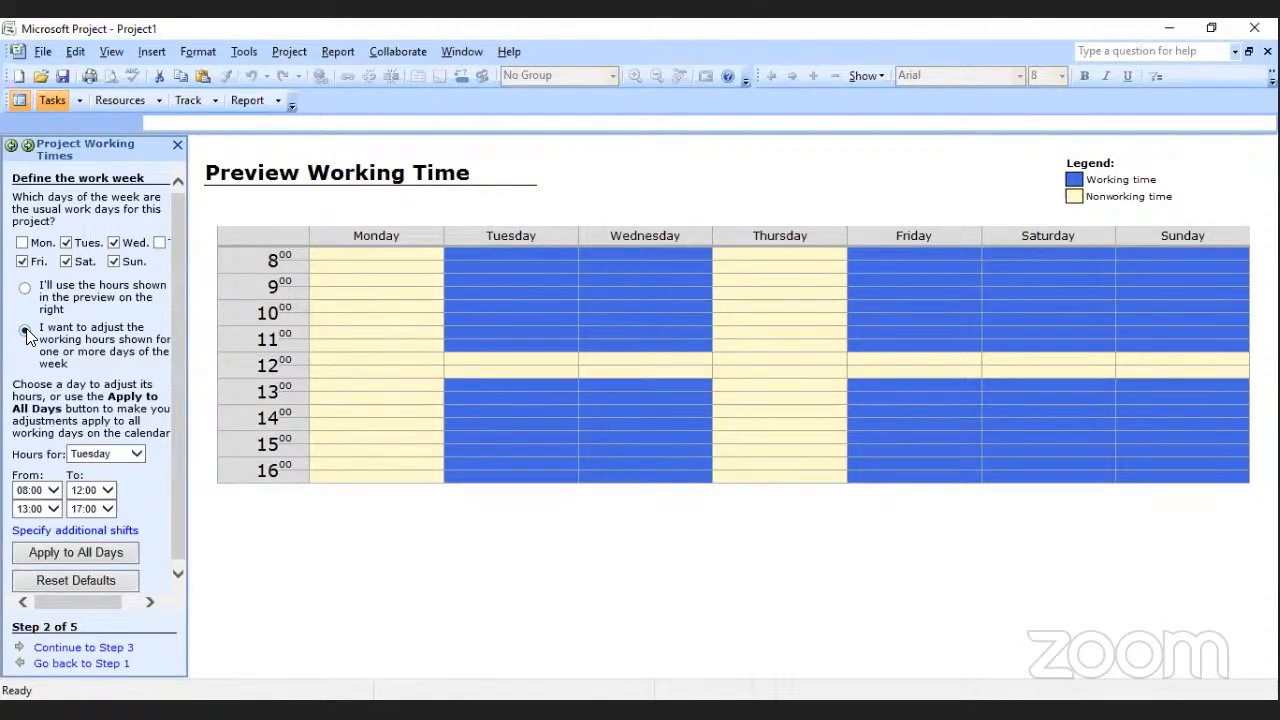
left_click(25, 330)
left_click(138, 458)
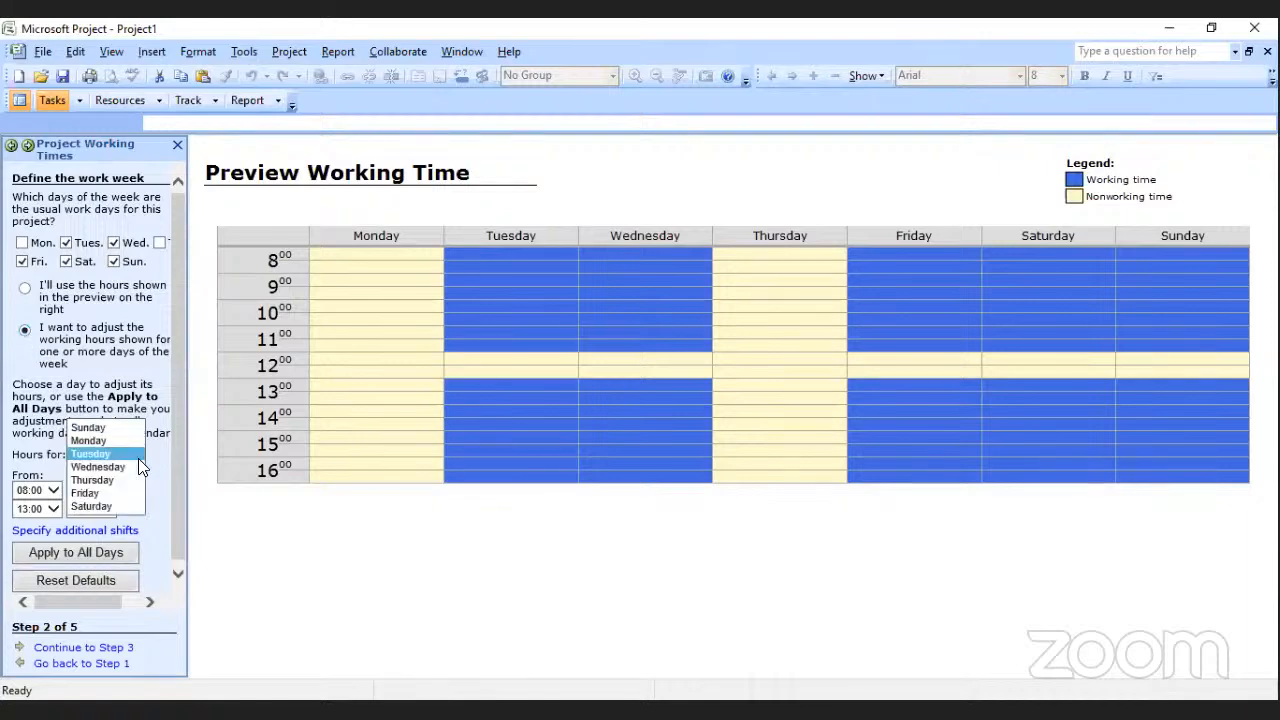
left_click(138, 456)
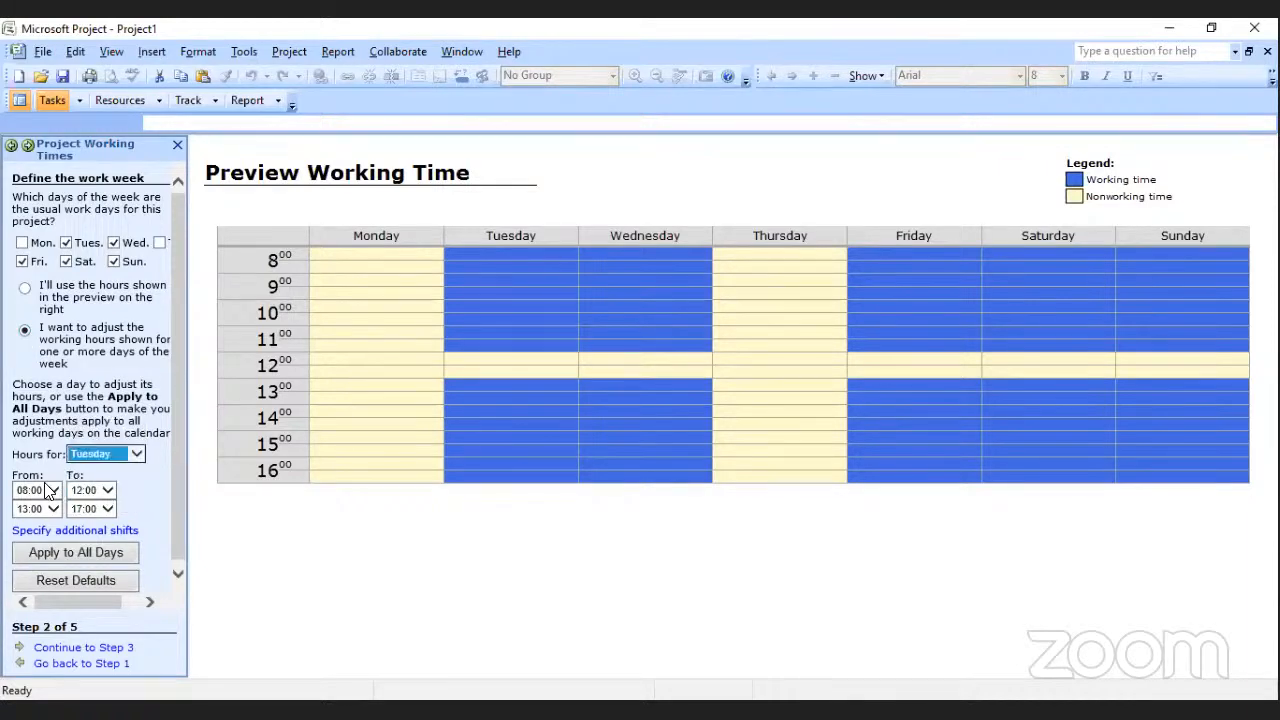
left_click(54, 490)
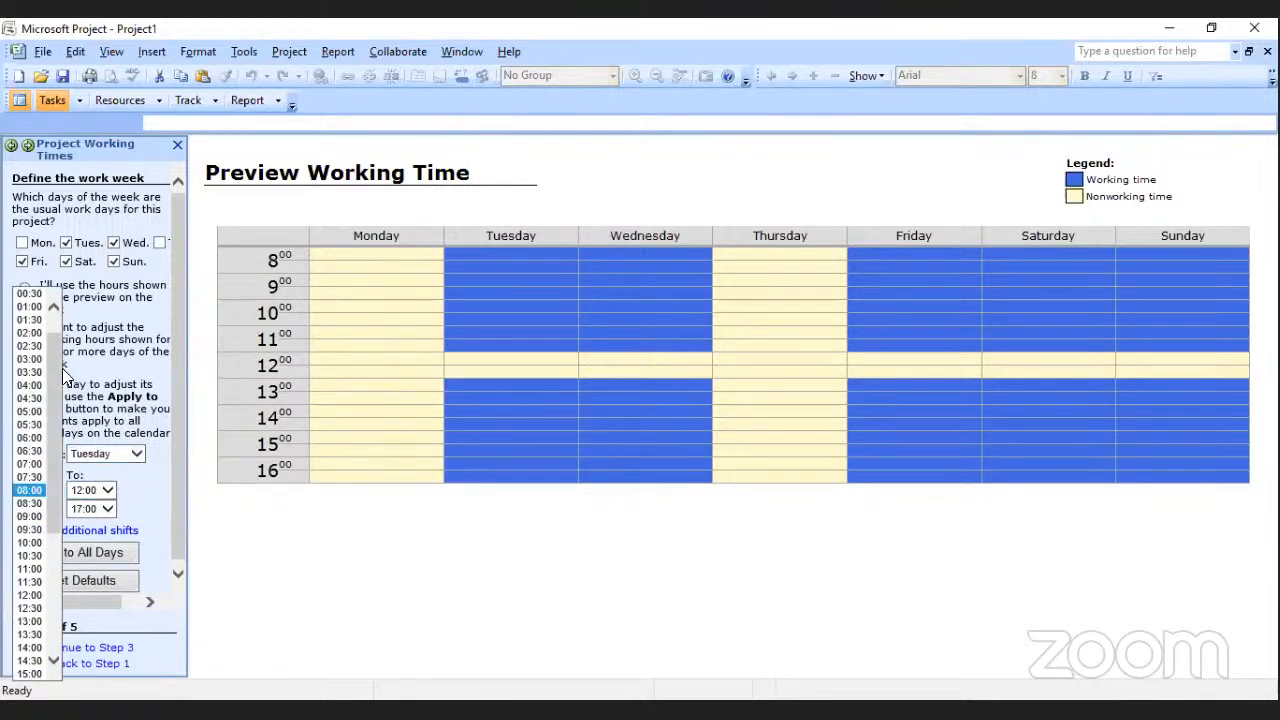
left_click_drag(56, 370, 56, 370)
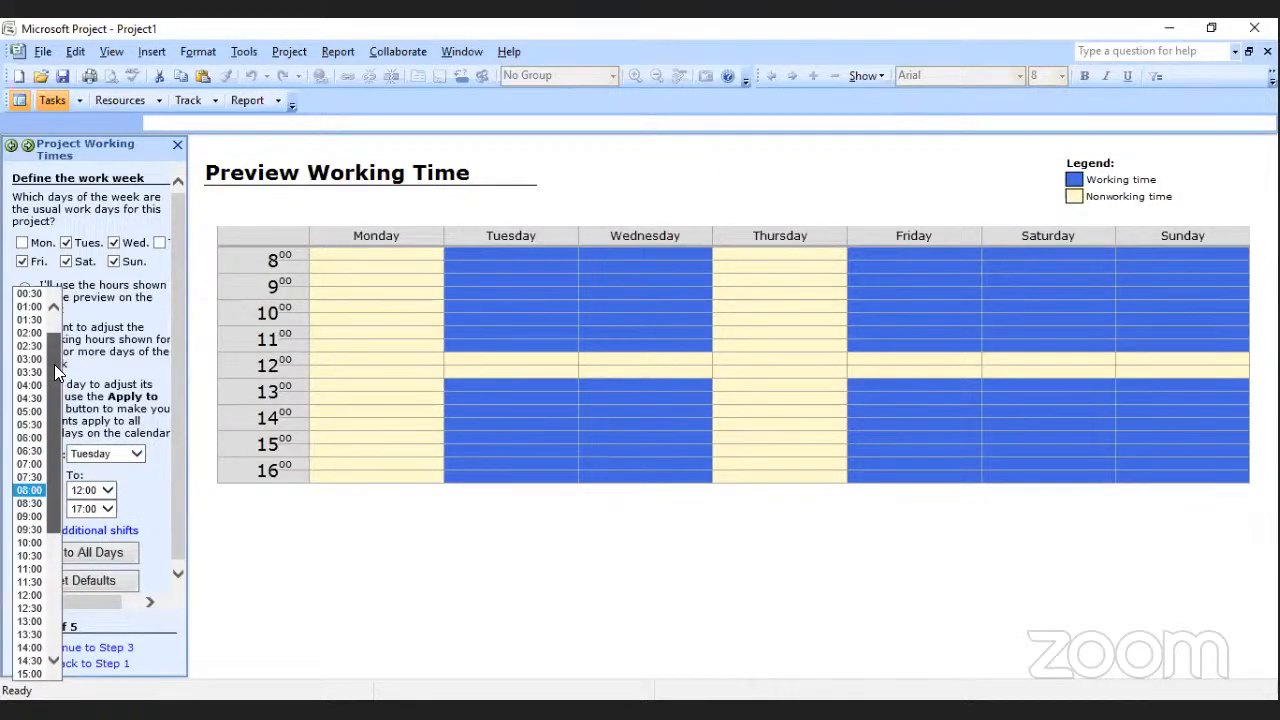
left_click(29, 440)
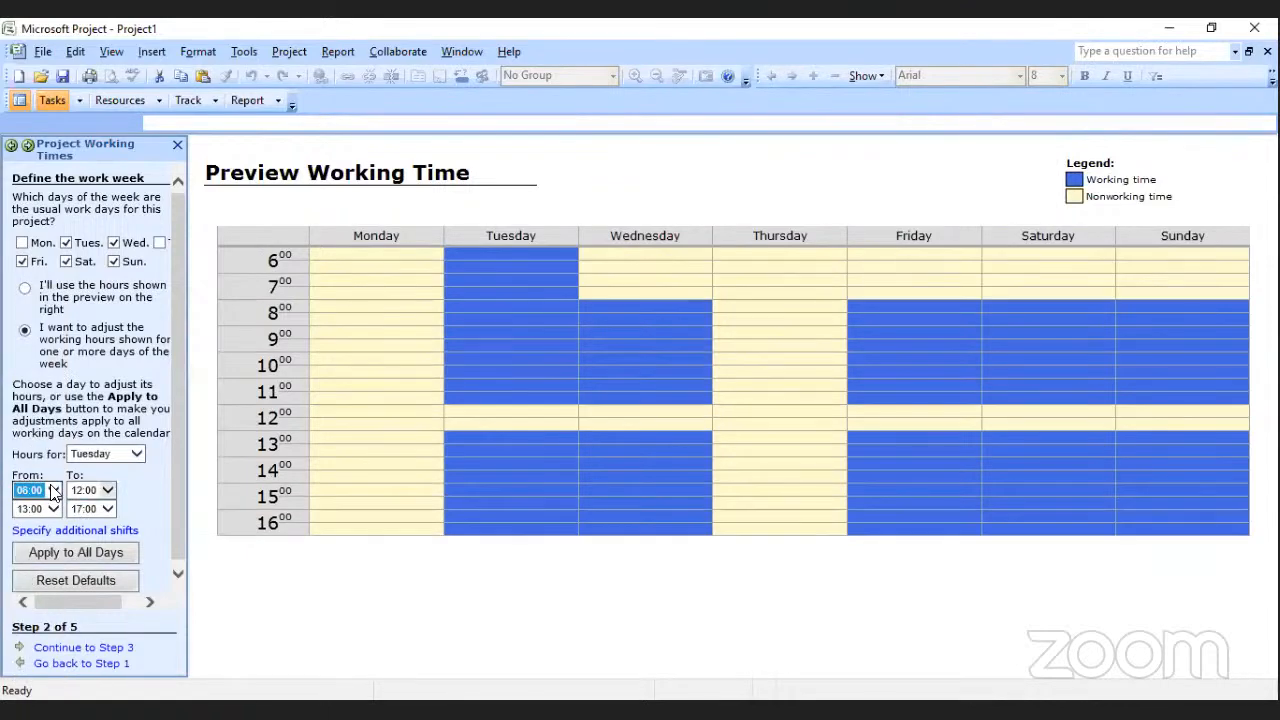
left_click(100, 514)
left_click(104, 512)
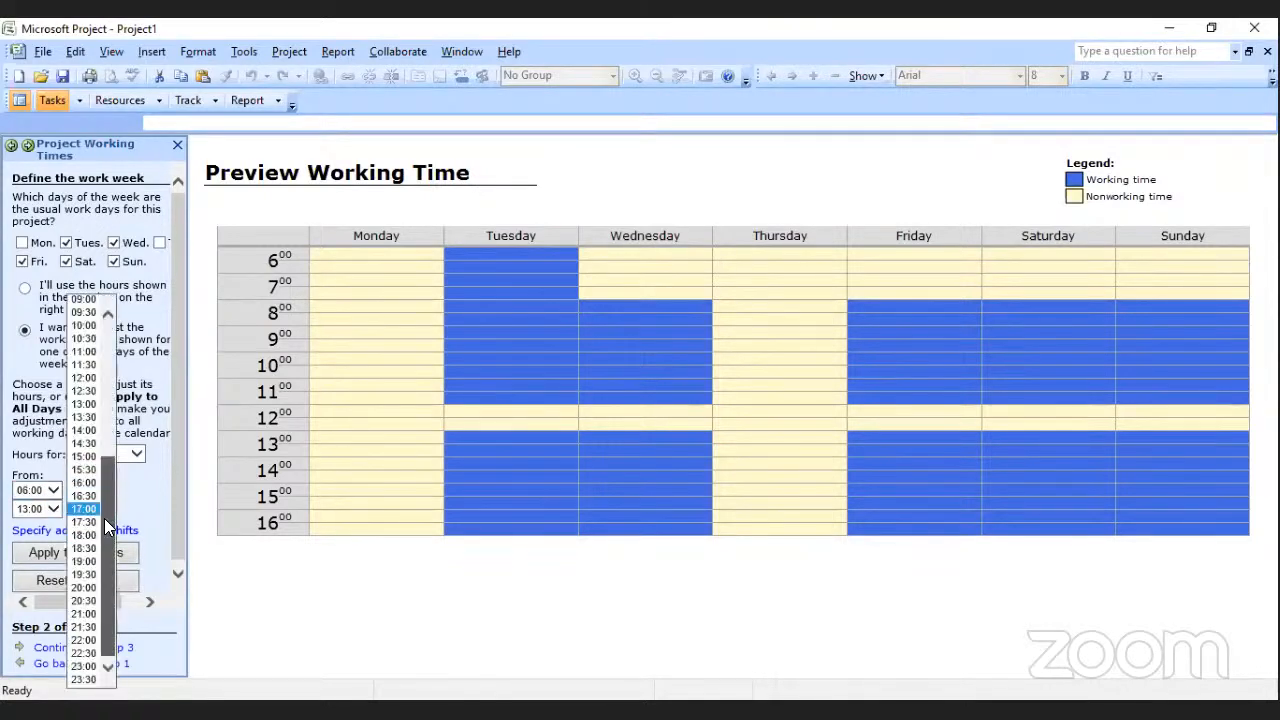
left_click(83, 617)
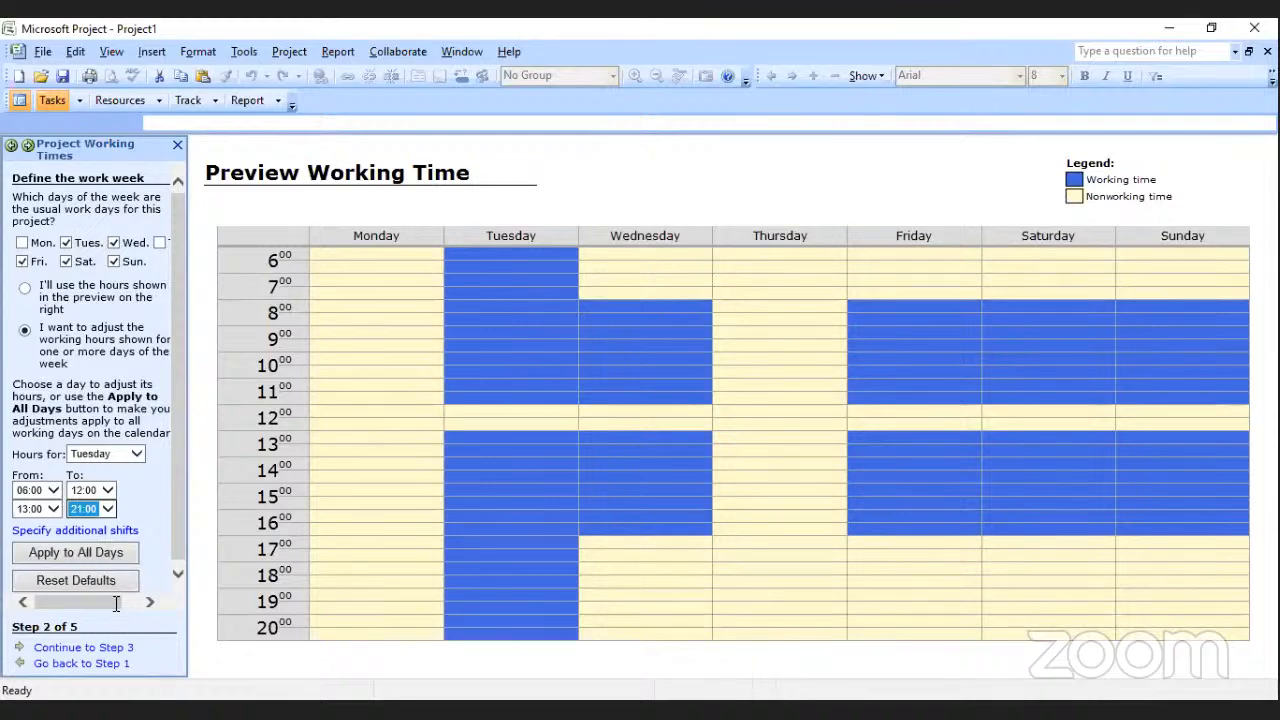
left_click(90, 550)
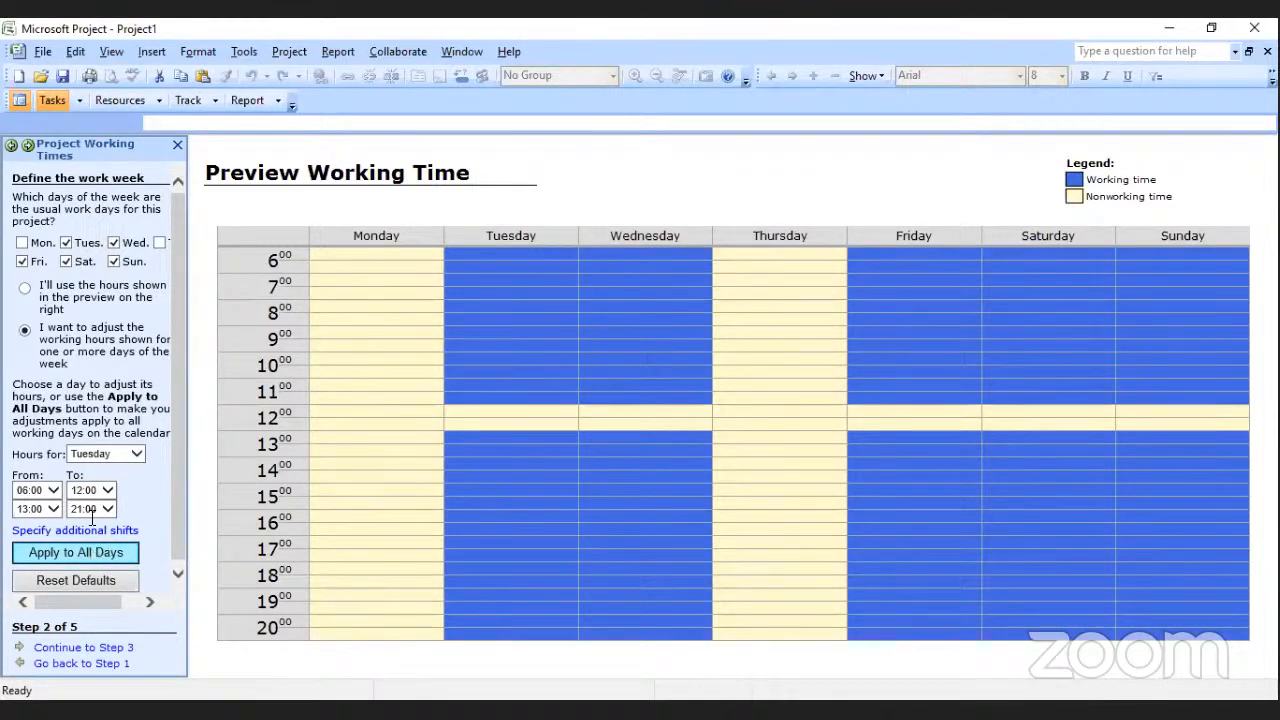
Reset the work week to its default days and hours, choose to use the previewed hours, and continue to the holidays setup.
left_click(95, 455)
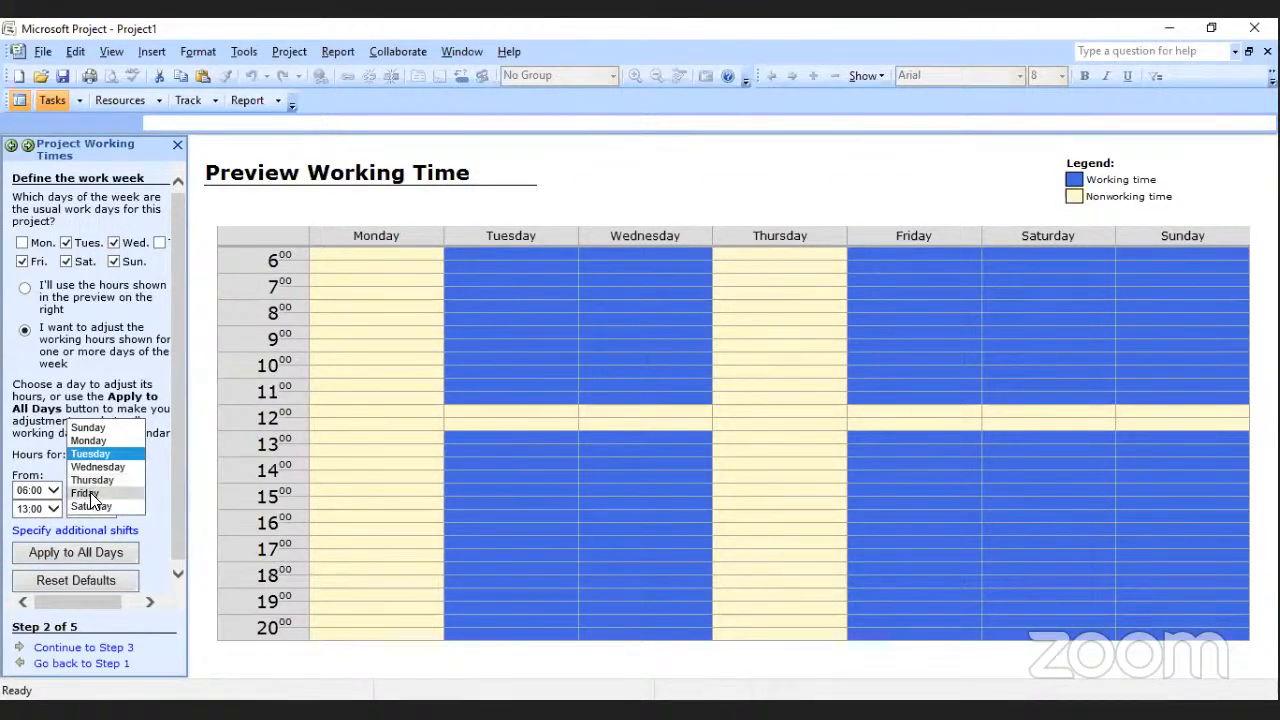
left_click(86, 494)
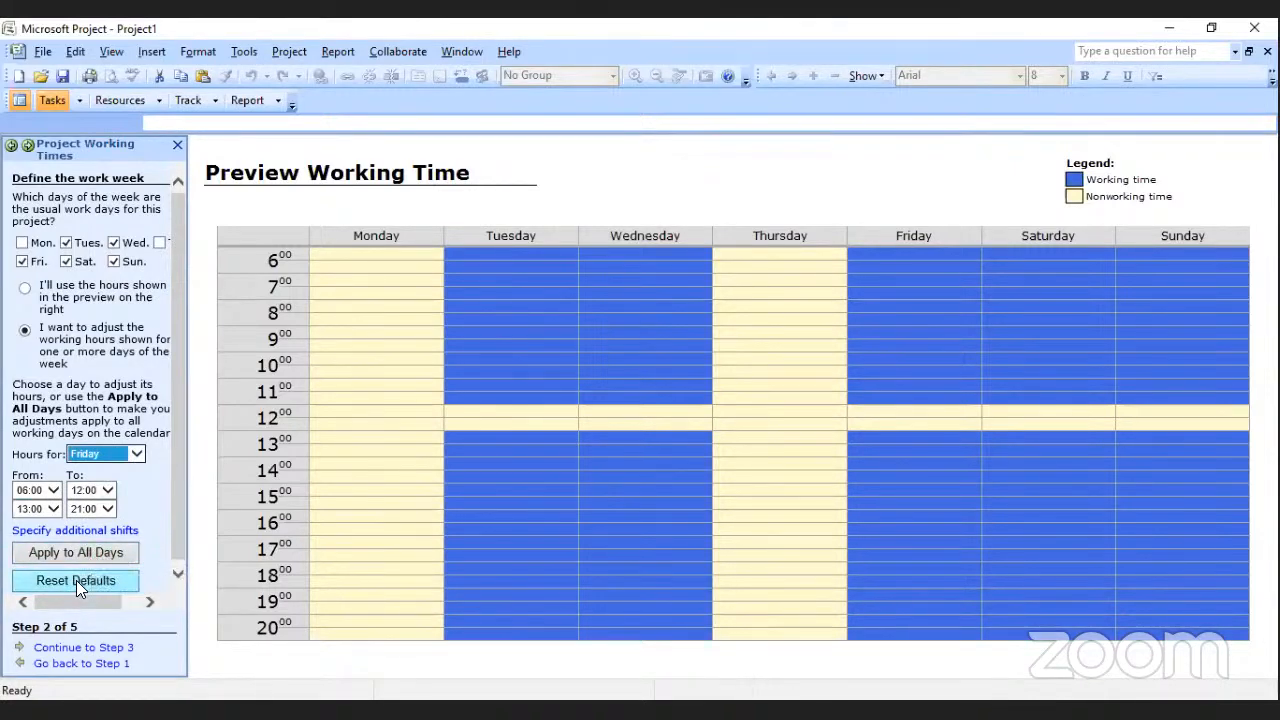
left_click(77, 581)
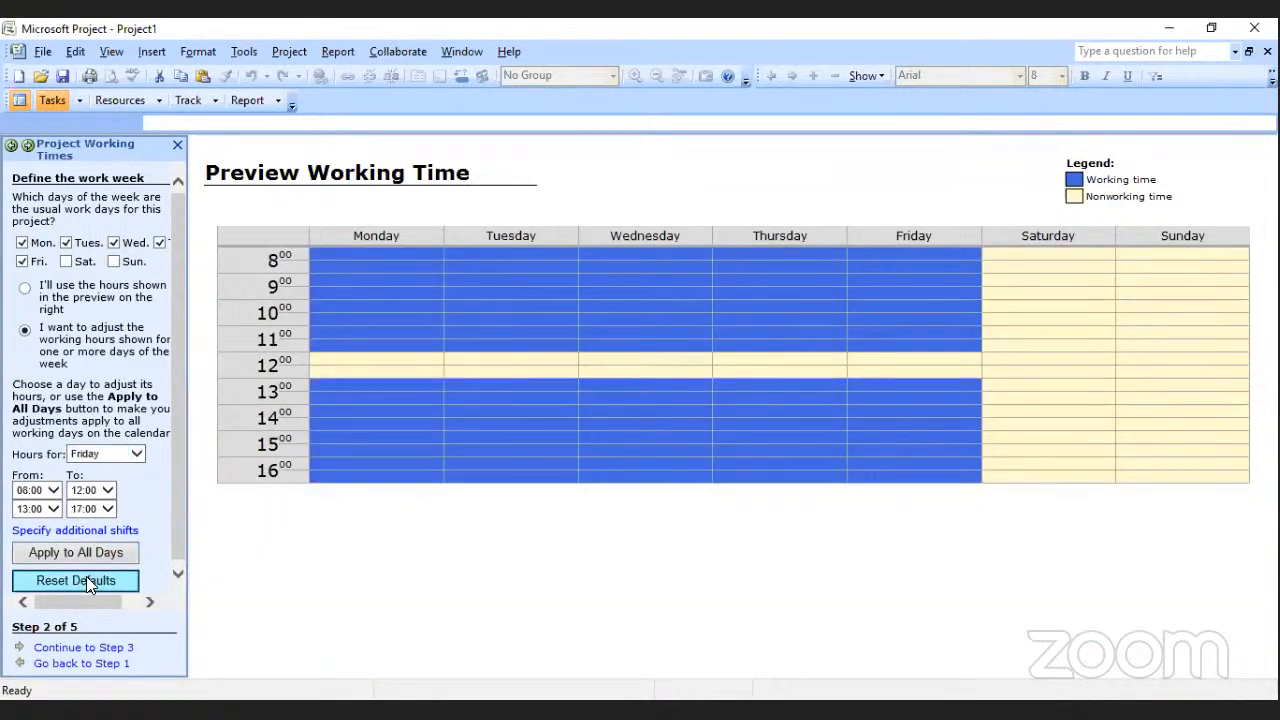
left_click(25, 288)
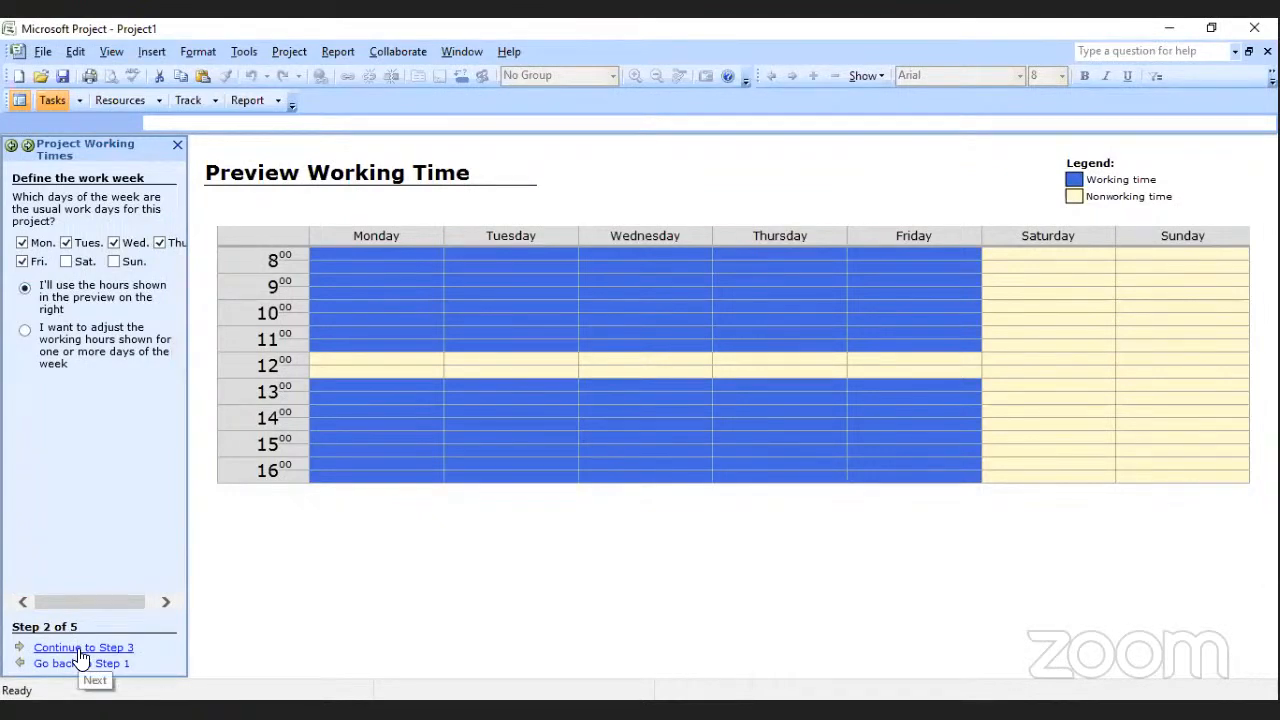
left_click(81, 650)
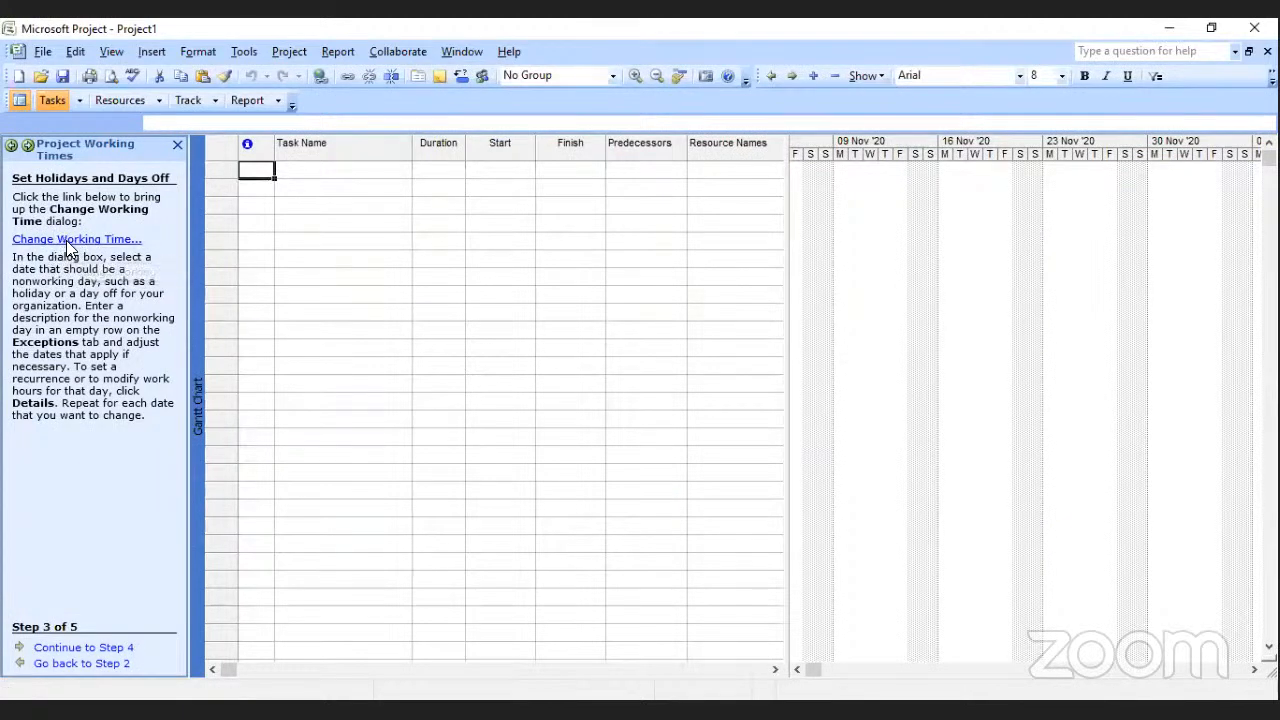
Open the Standard calendar's working time settings and view the working times for 14 and 21 November 2020.
left_click(66, 240)
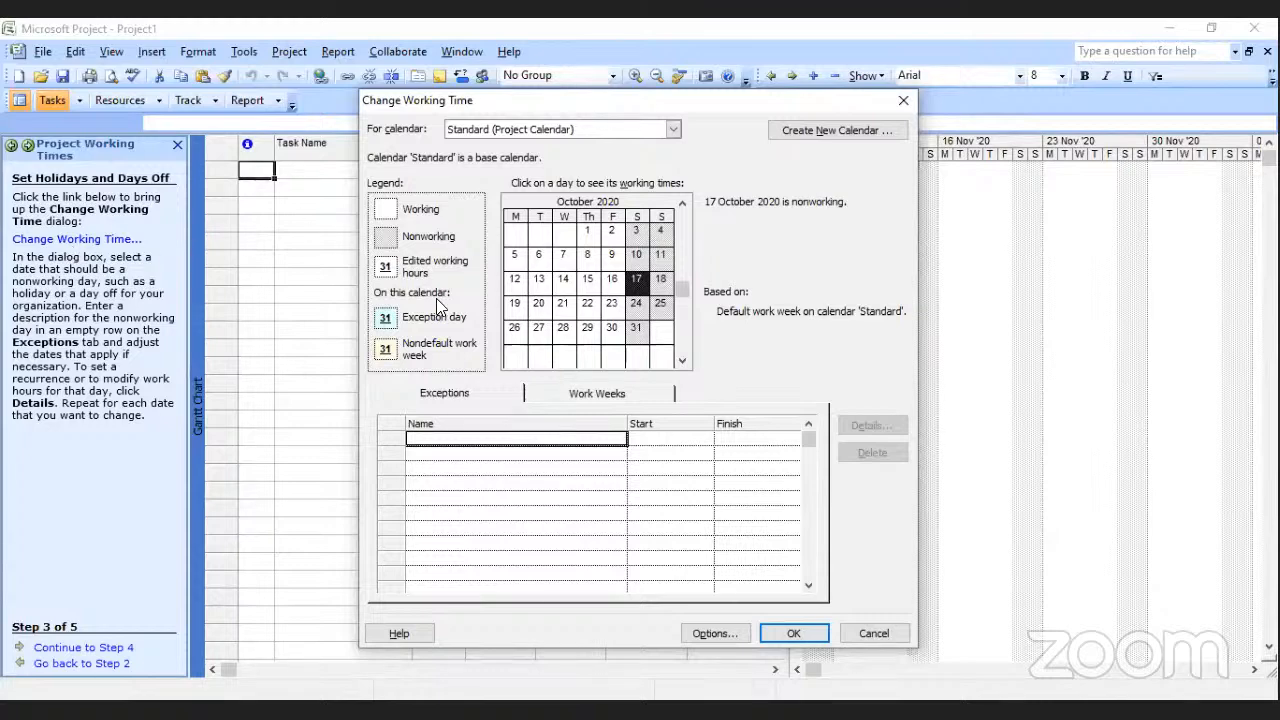
left_click(680, 358)
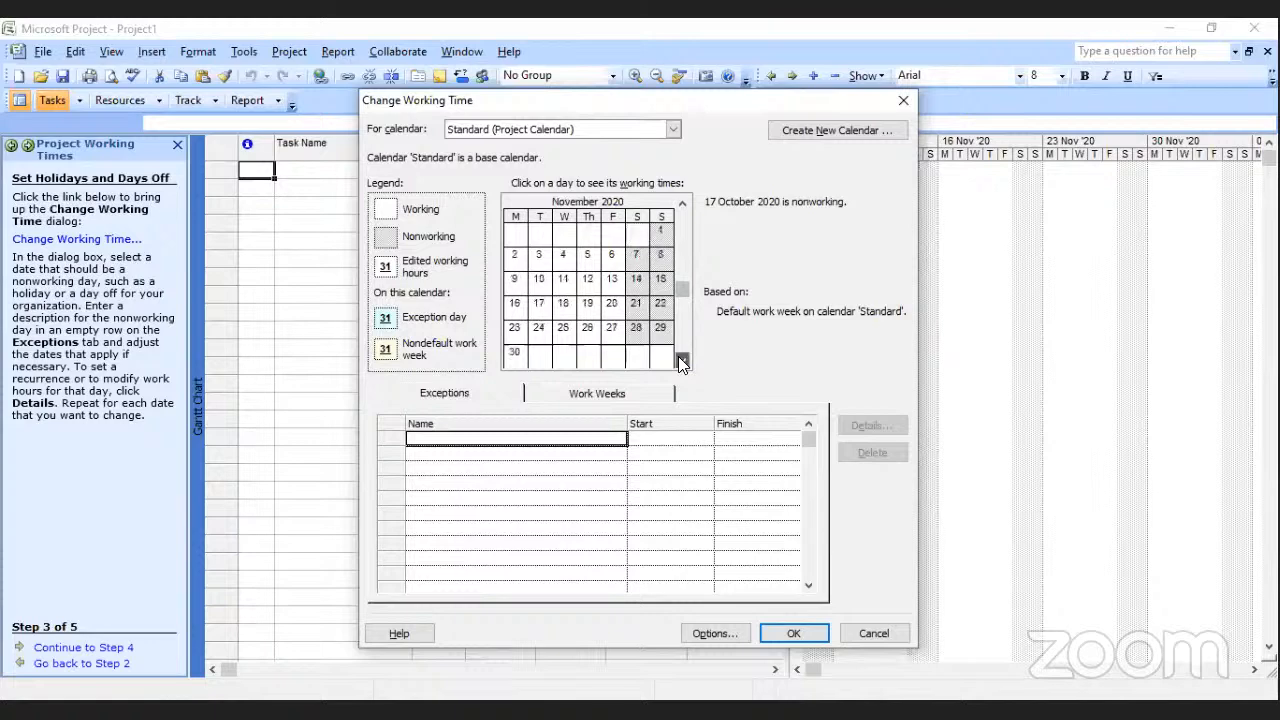
left_click(680, 358)
left_click(683, 203)
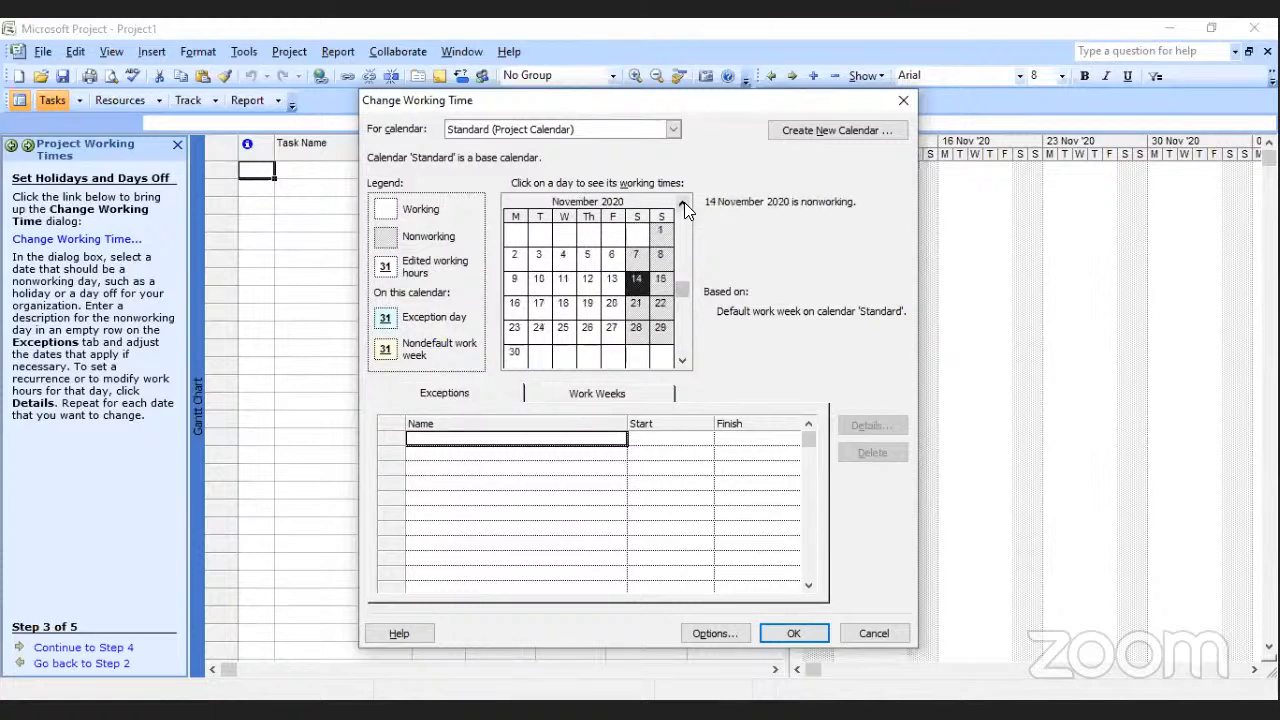
left_click(644, 313)
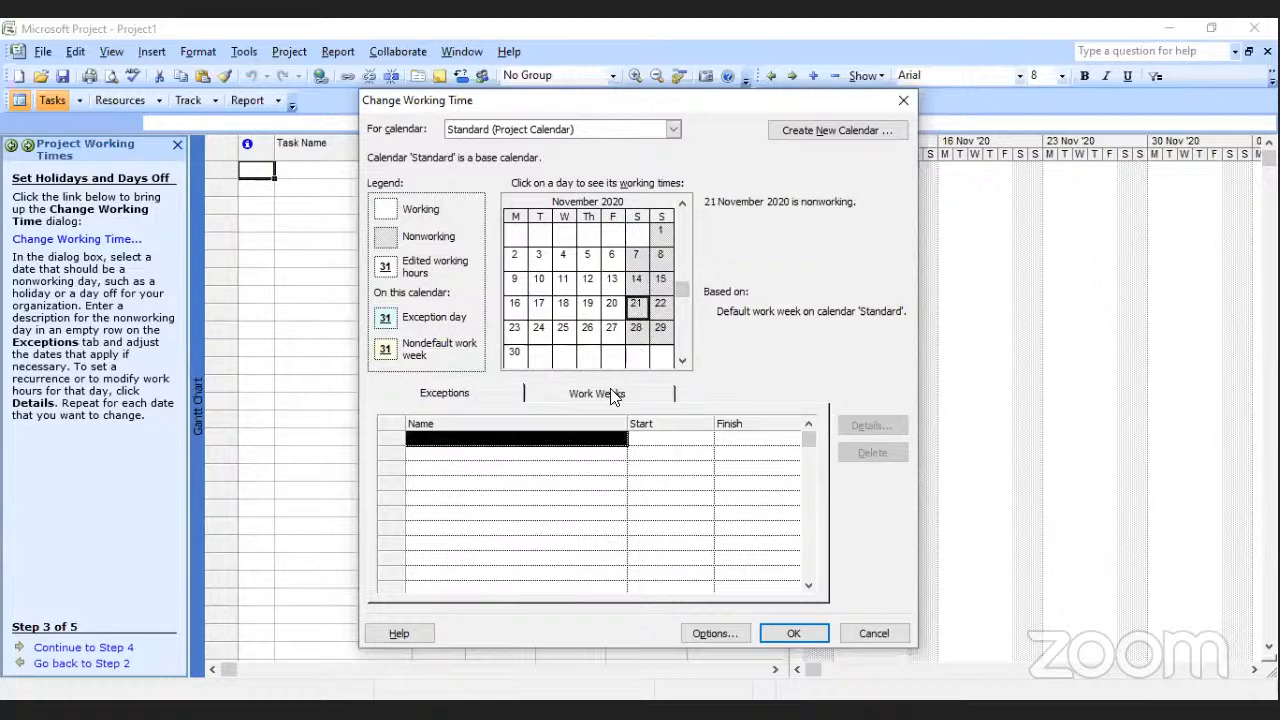
Add a calendar exception named Public Holiday on 23 November 2020 and check that date's working times.
left_click(549, 439)
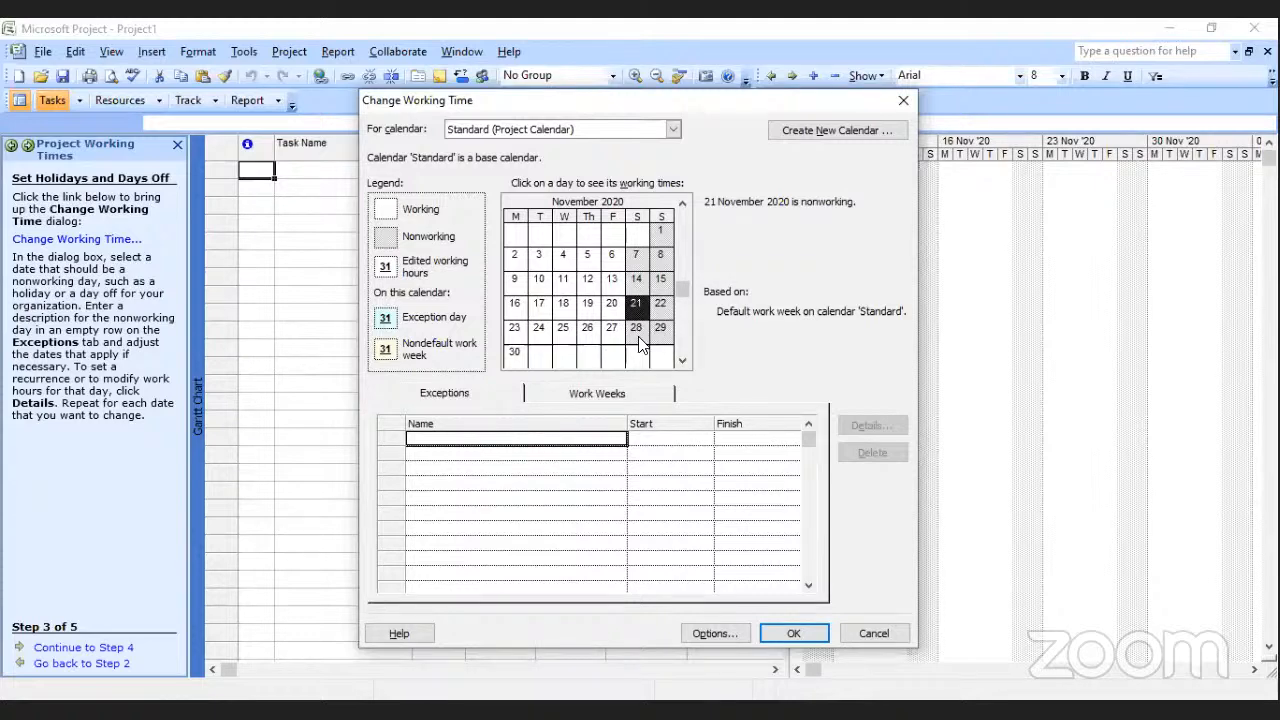
left_click(515, 330)
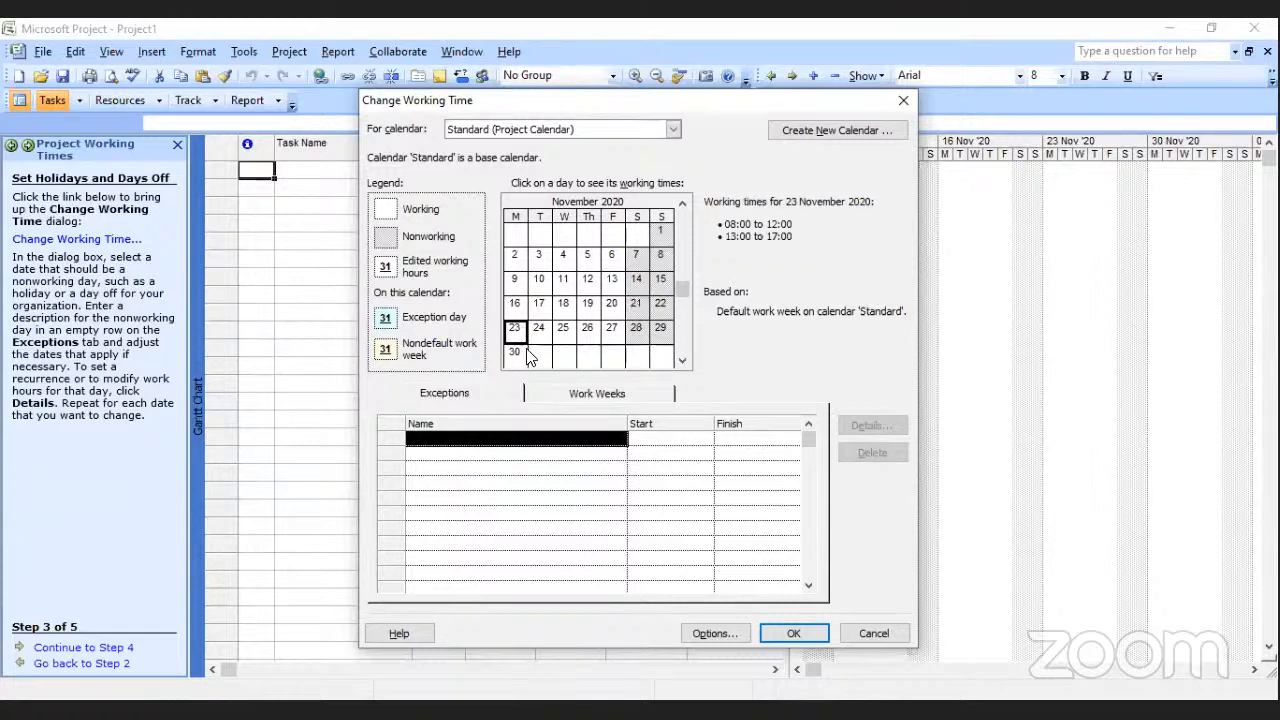
left_click(495, 438)
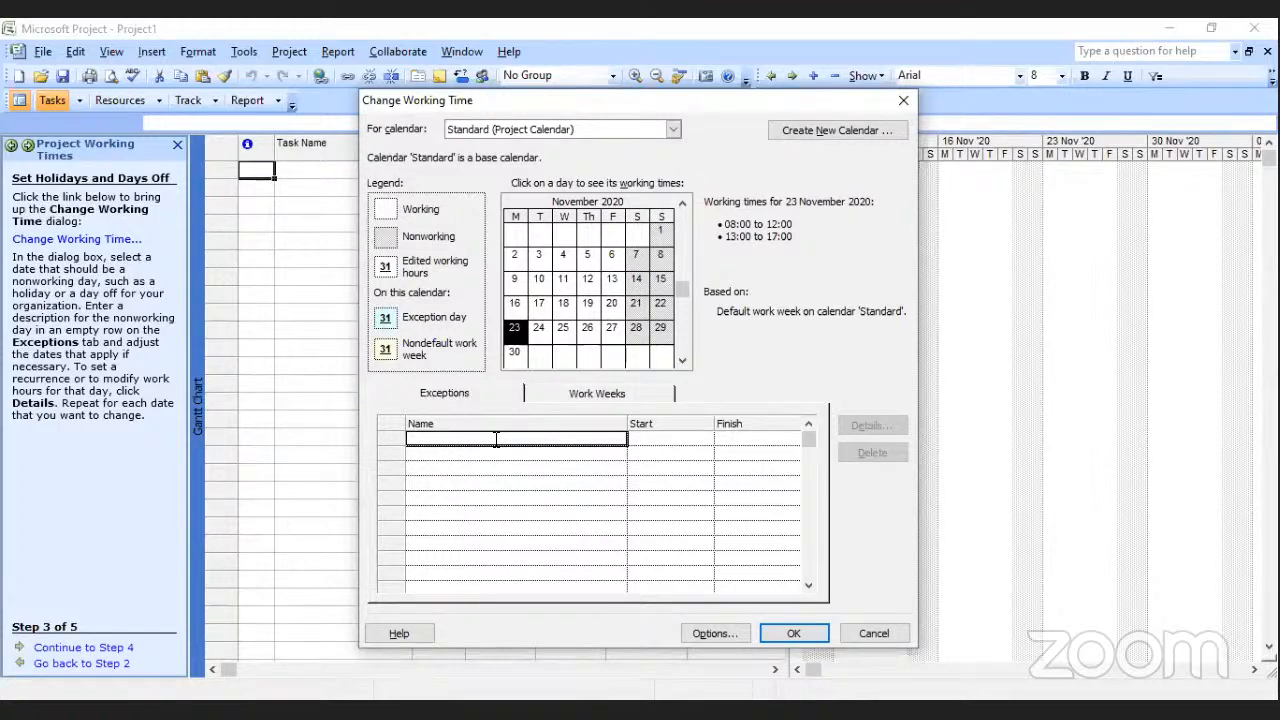
type("Pub")
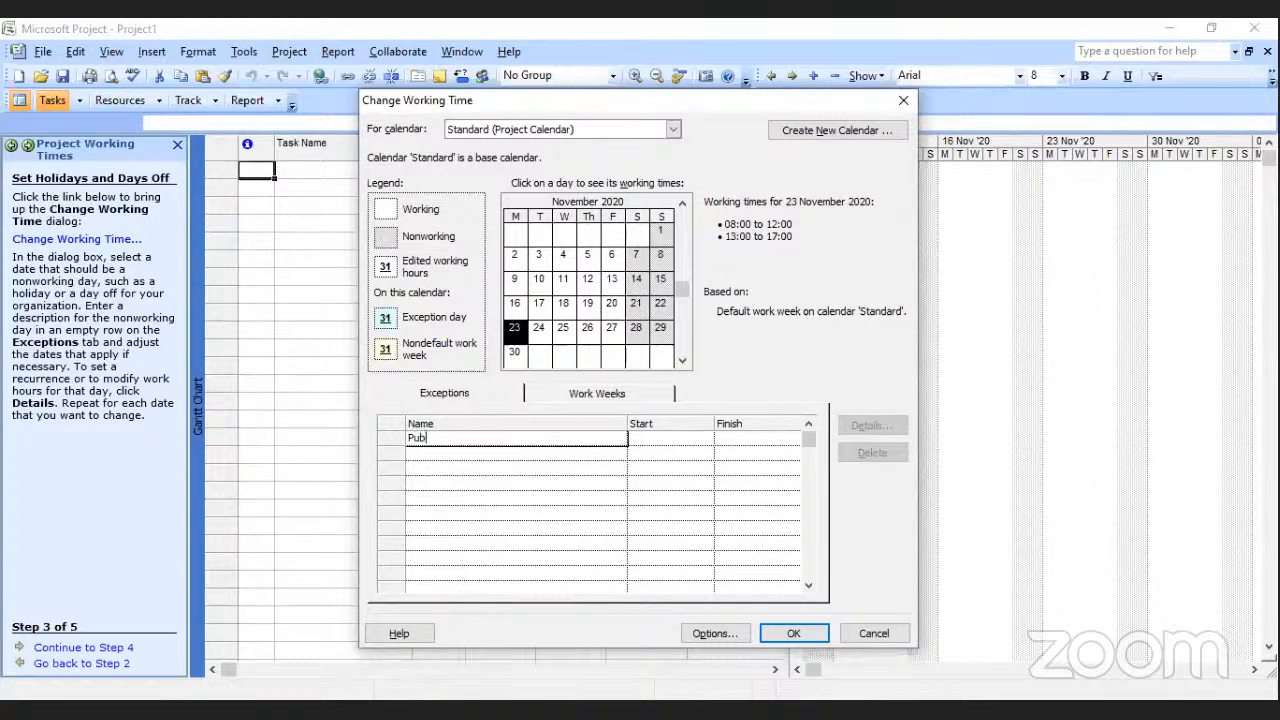
type("lic Holiday")
key("Return")
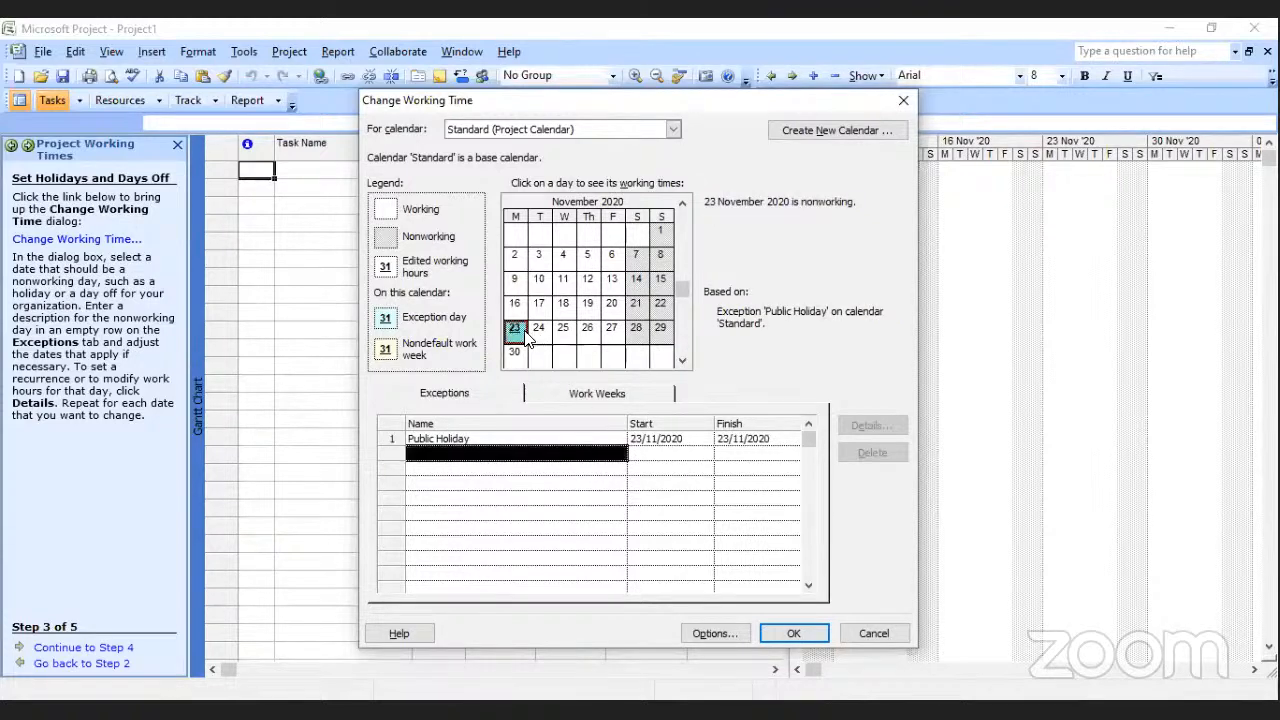
left_click(522, 332)
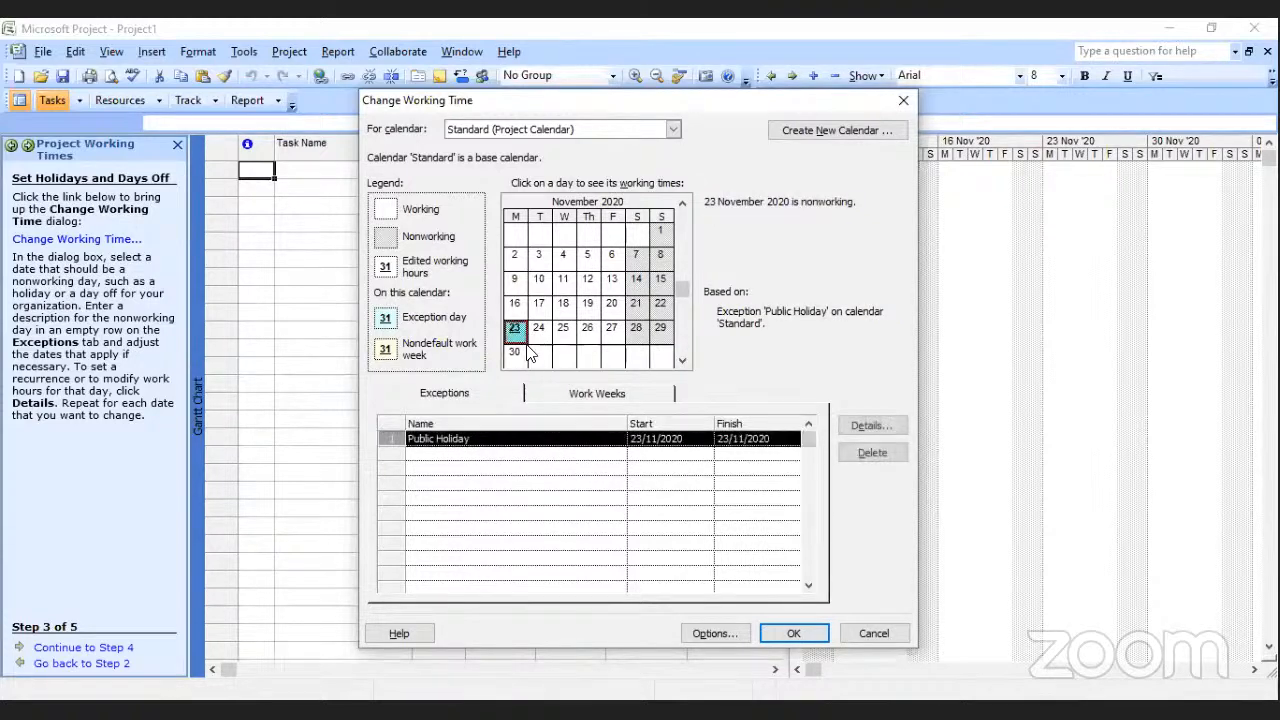
left_click(768, 485)
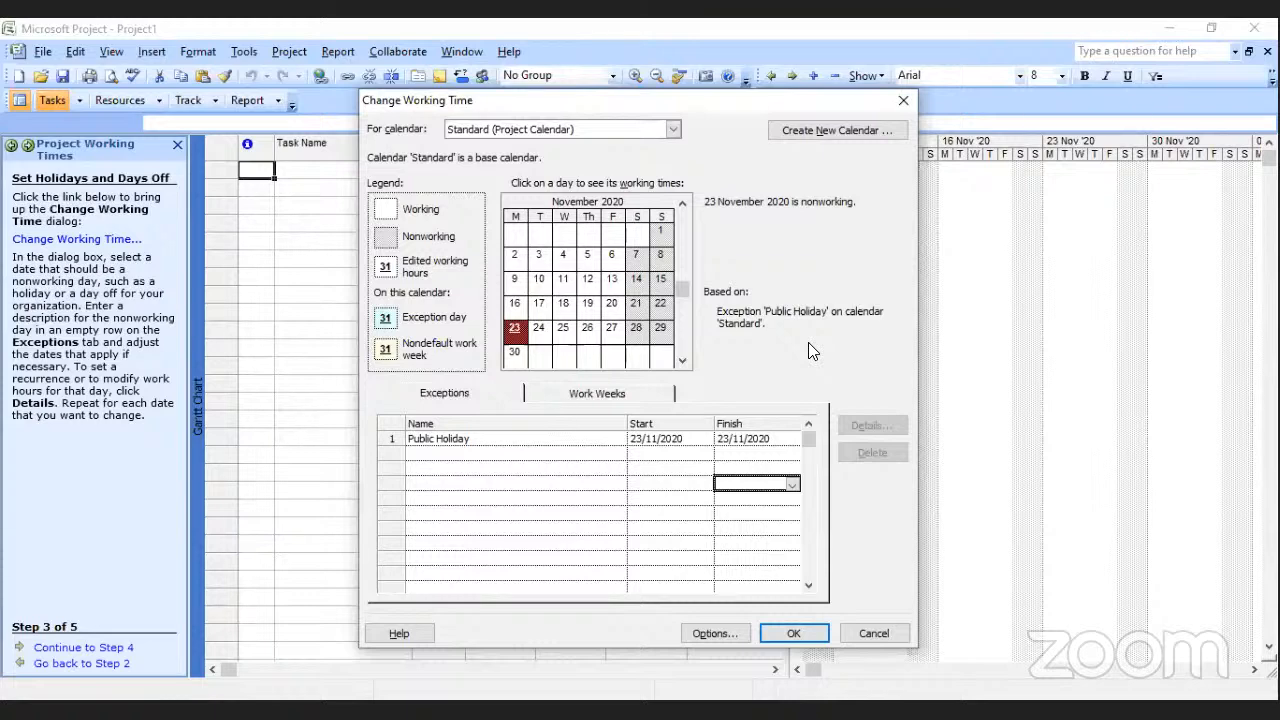
Add a second calendar exception named Staff Day on 30 November 2020.
left_click(588, 330)
left_click(515, 353)
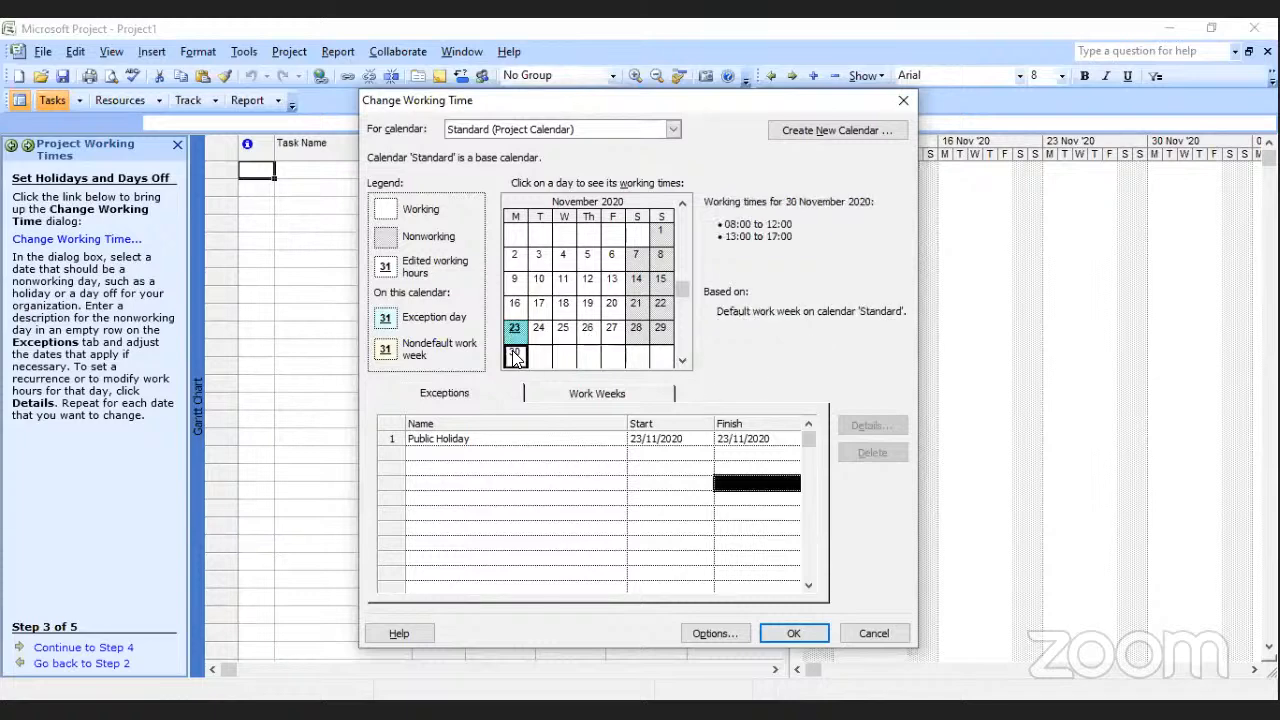
left_click(486, 452)
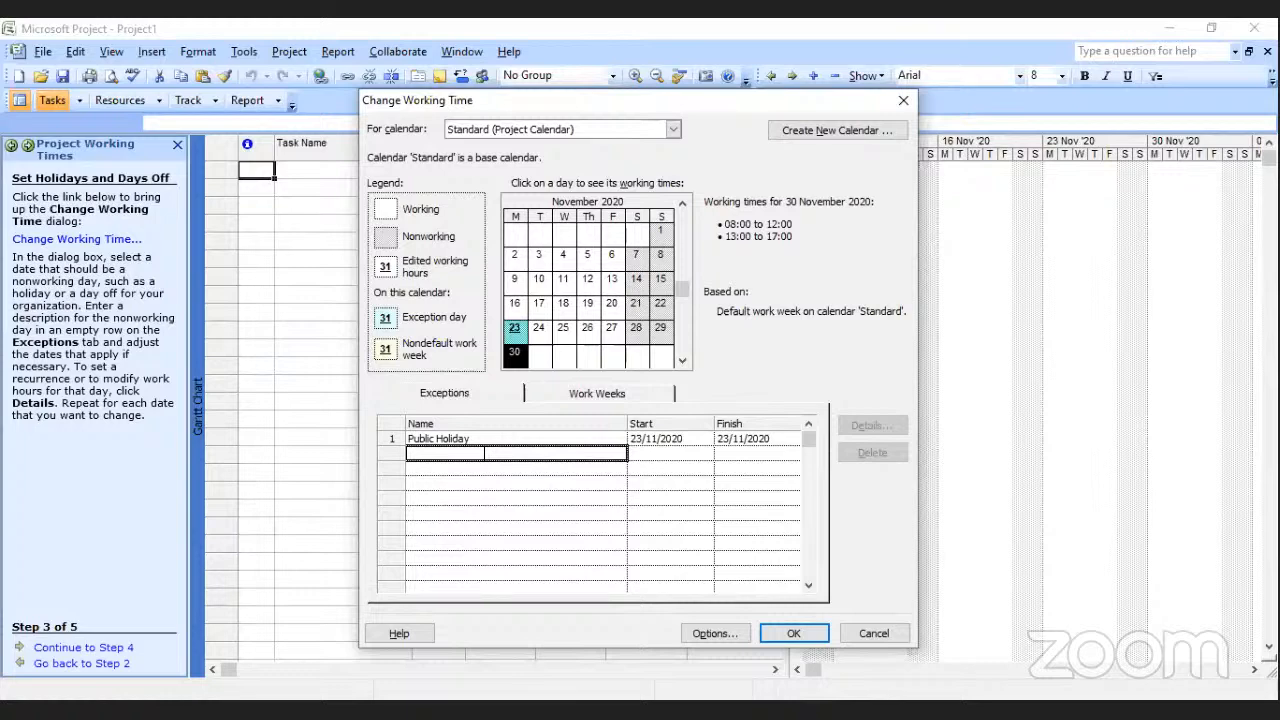
type("S")
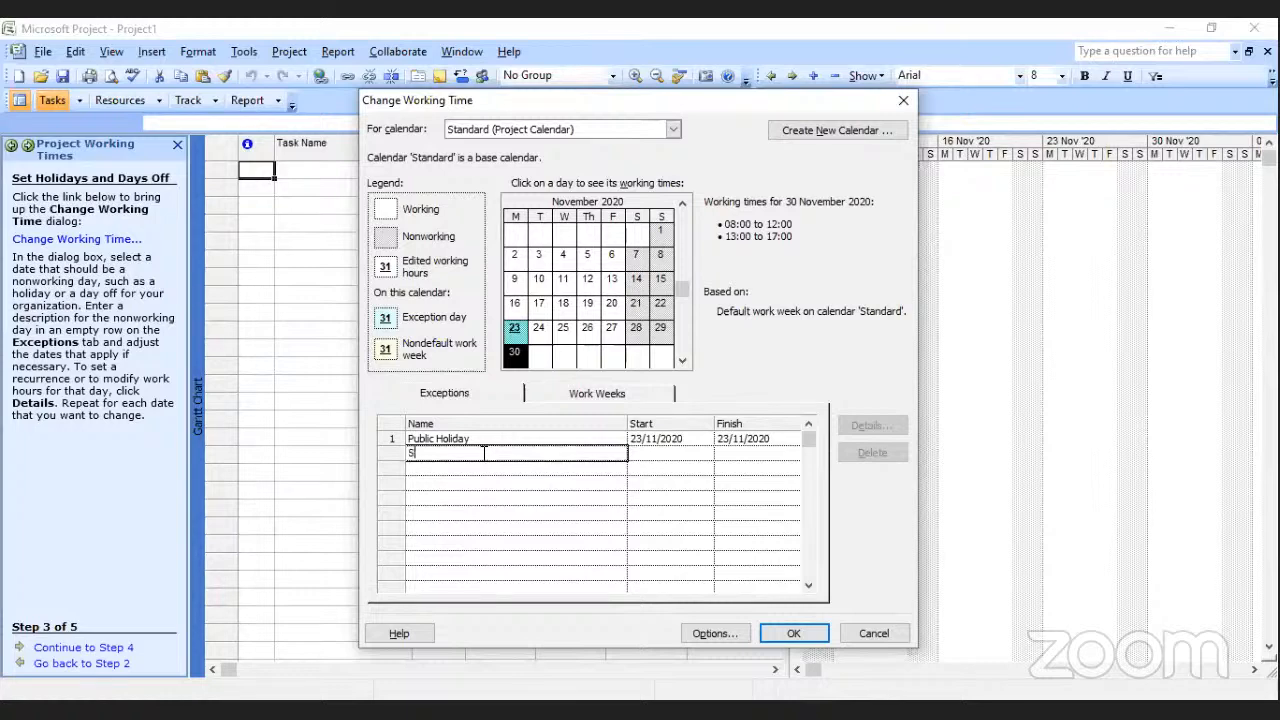
type("taff DIn")
key("BackSpace")
key("BackSpace")
type("ay")
key("Return")
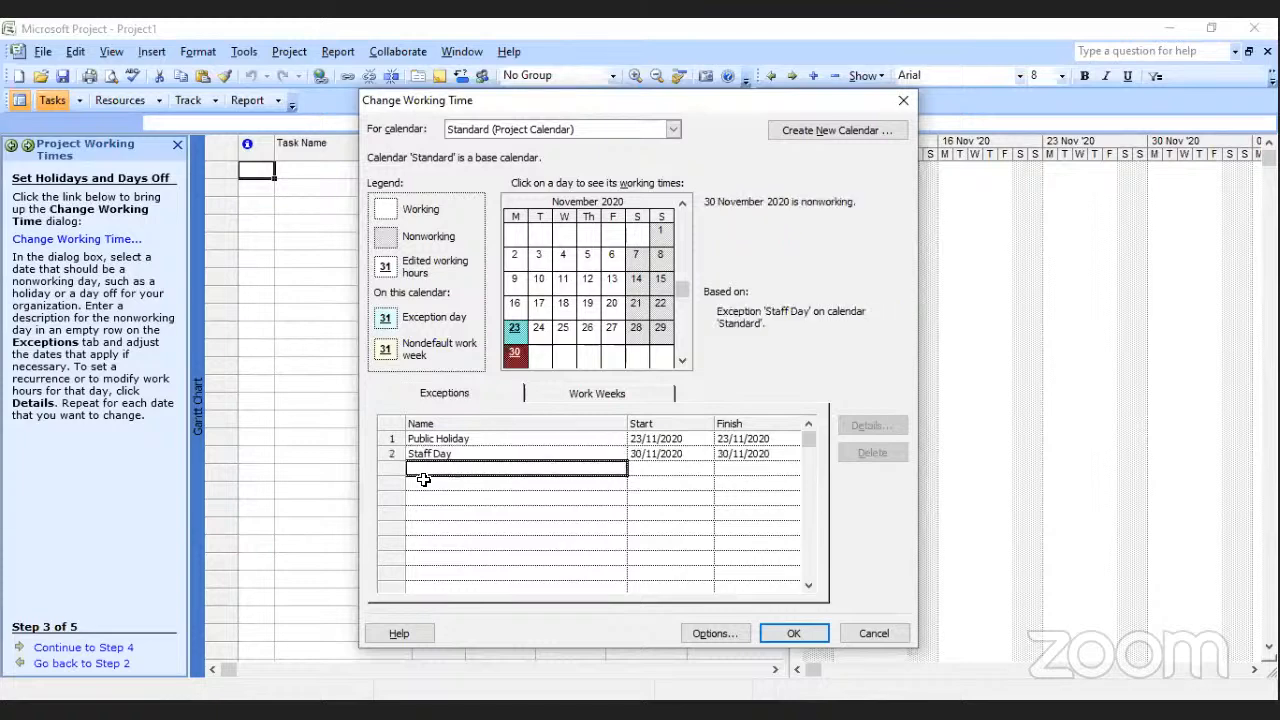
Accept the working time changes and continue to step 4 of the project working times setup.
left_click(486, 513)
left_click(712, 497)
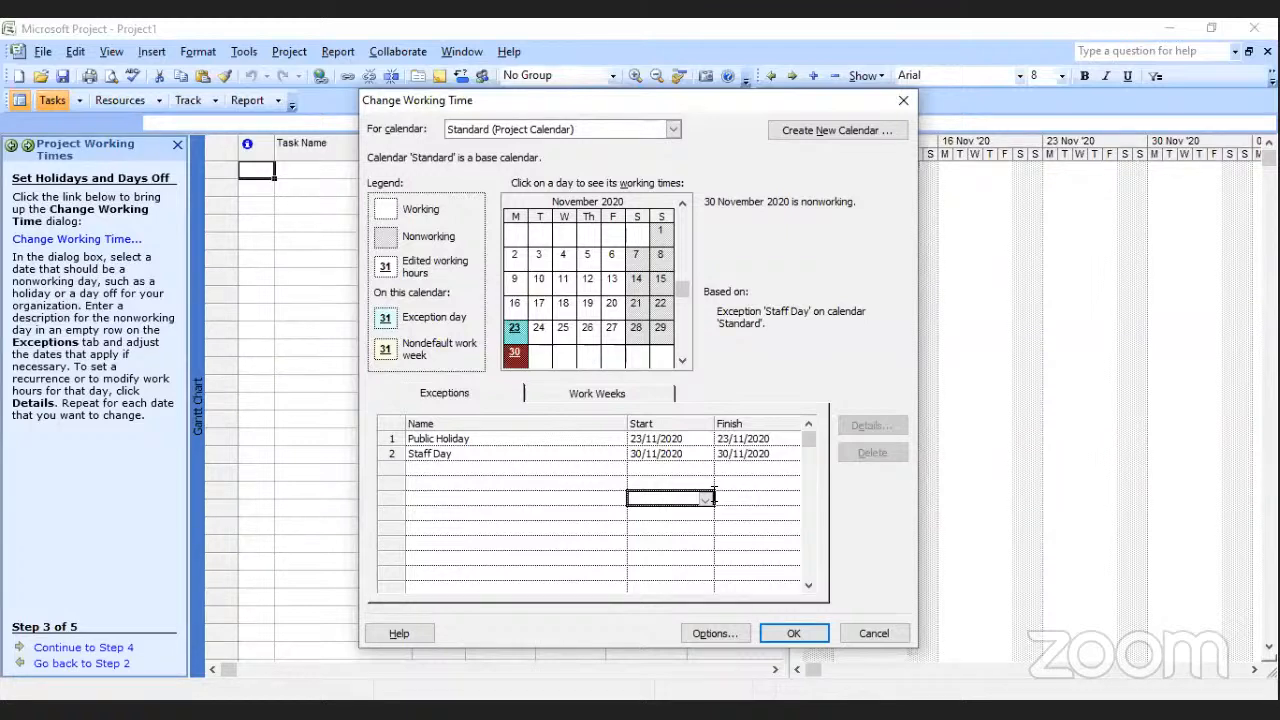
left_click(804, 634)
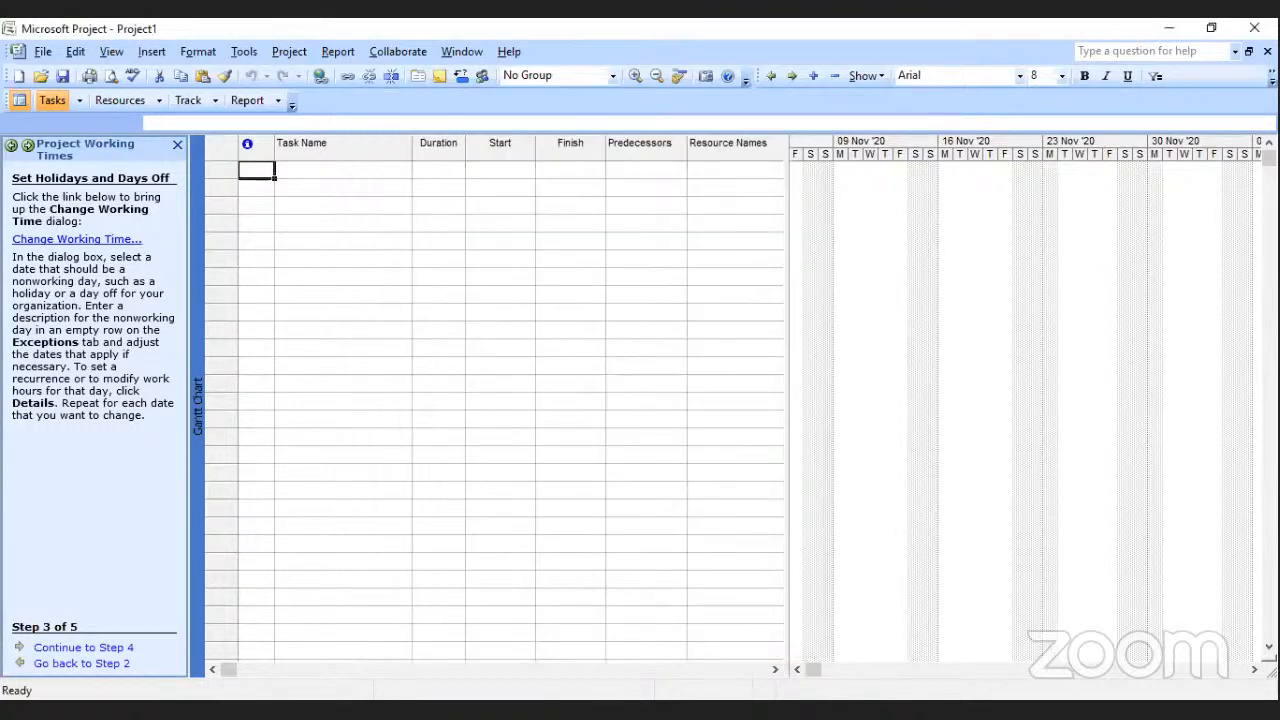
left_click(82, 648)
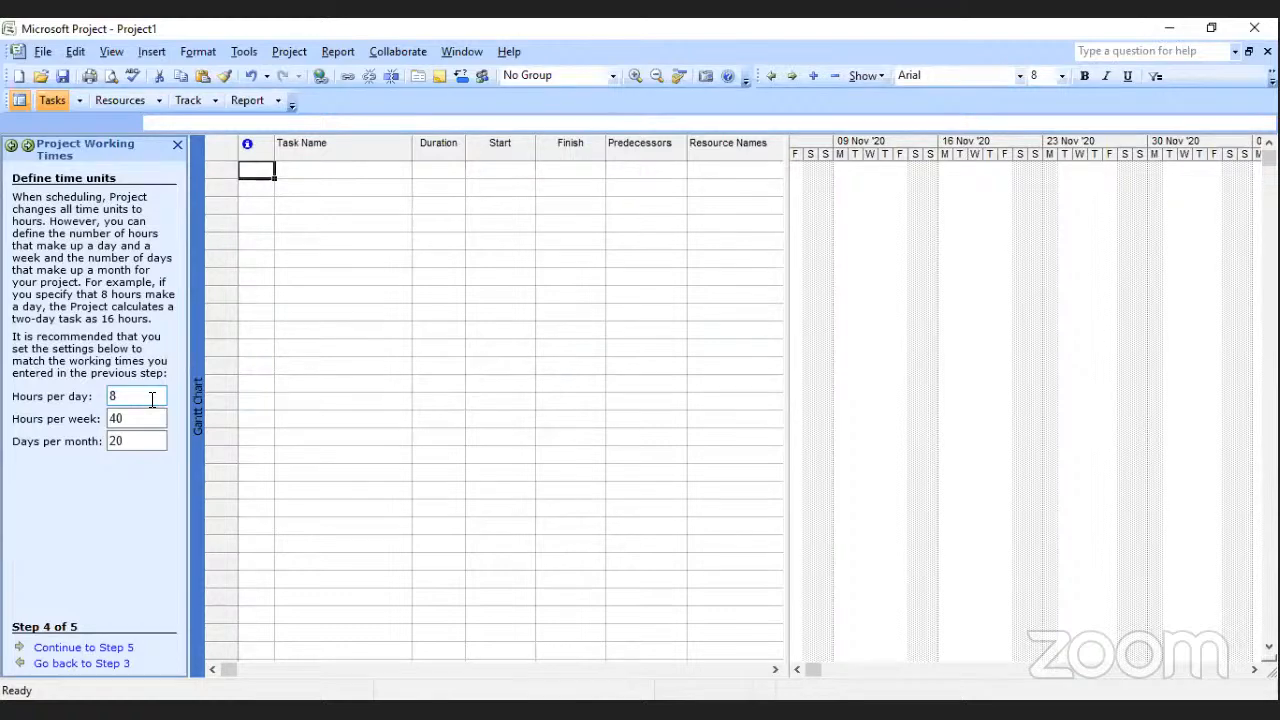
Save and finish the project working times setup and open the guide for listing the project's tasks.
left_click(95, 648)
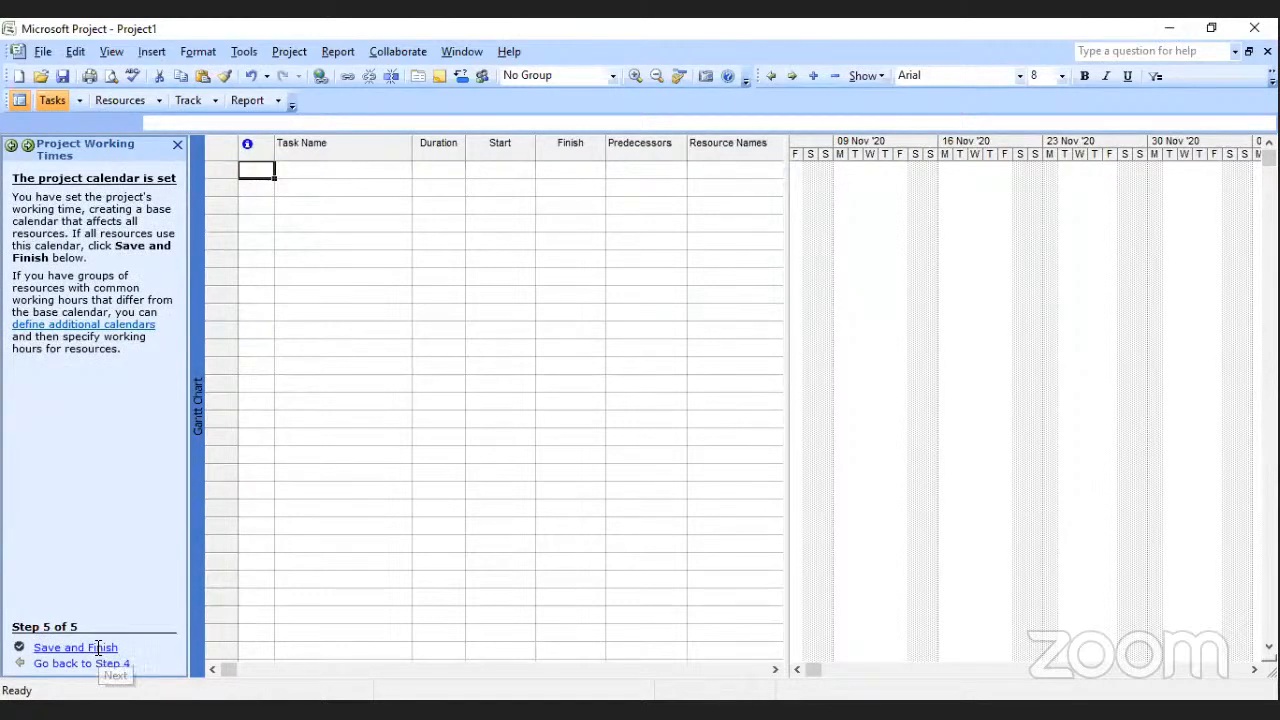
left_click(98, 648)
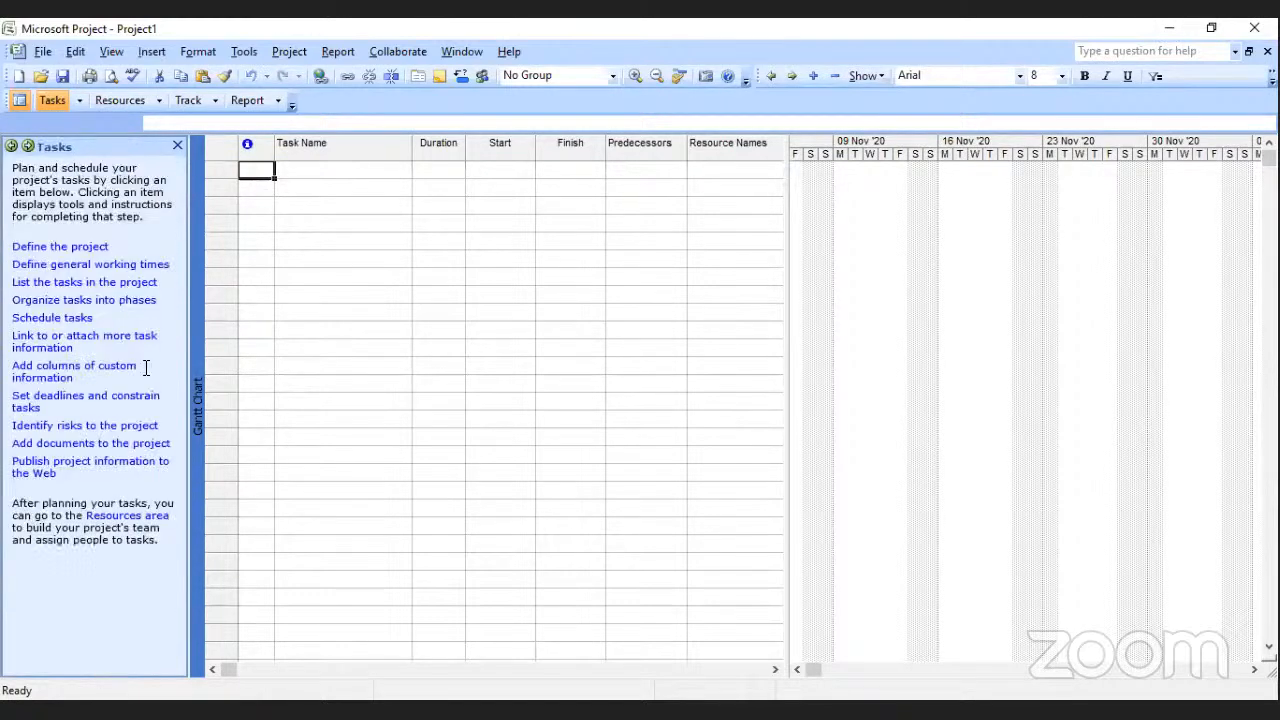
left_click(88, 288)
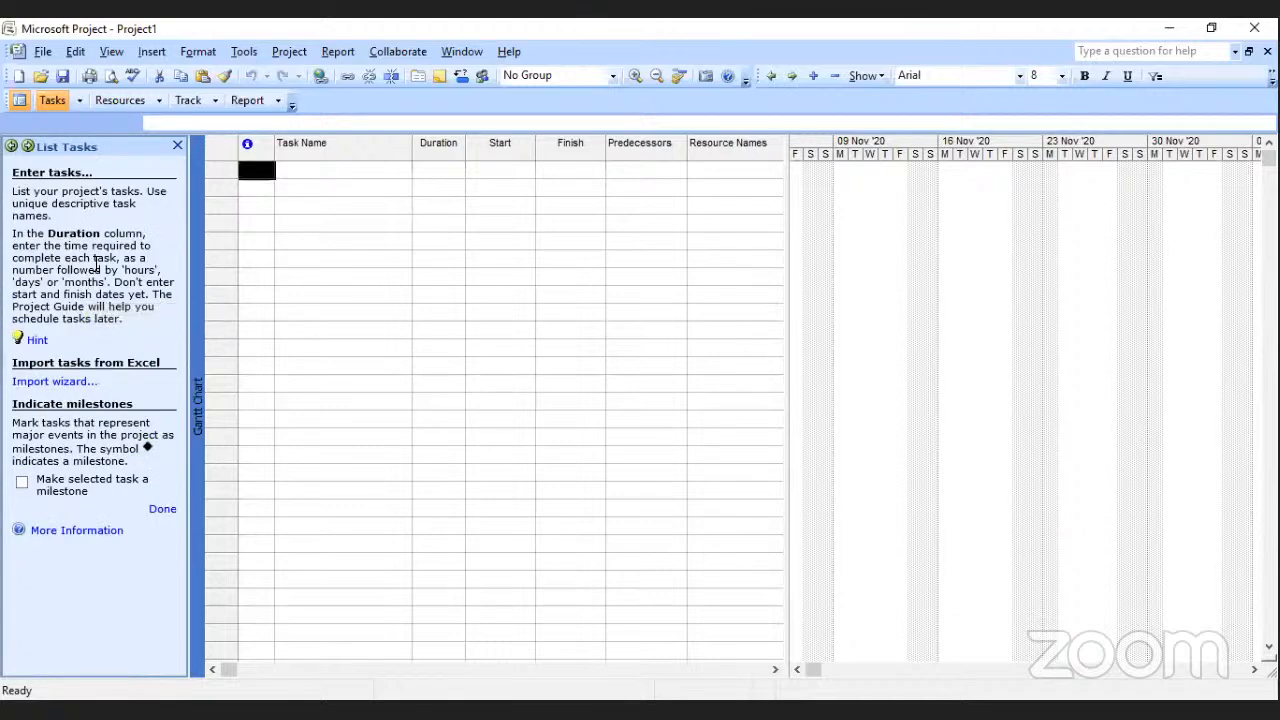
left_click(11, 146)
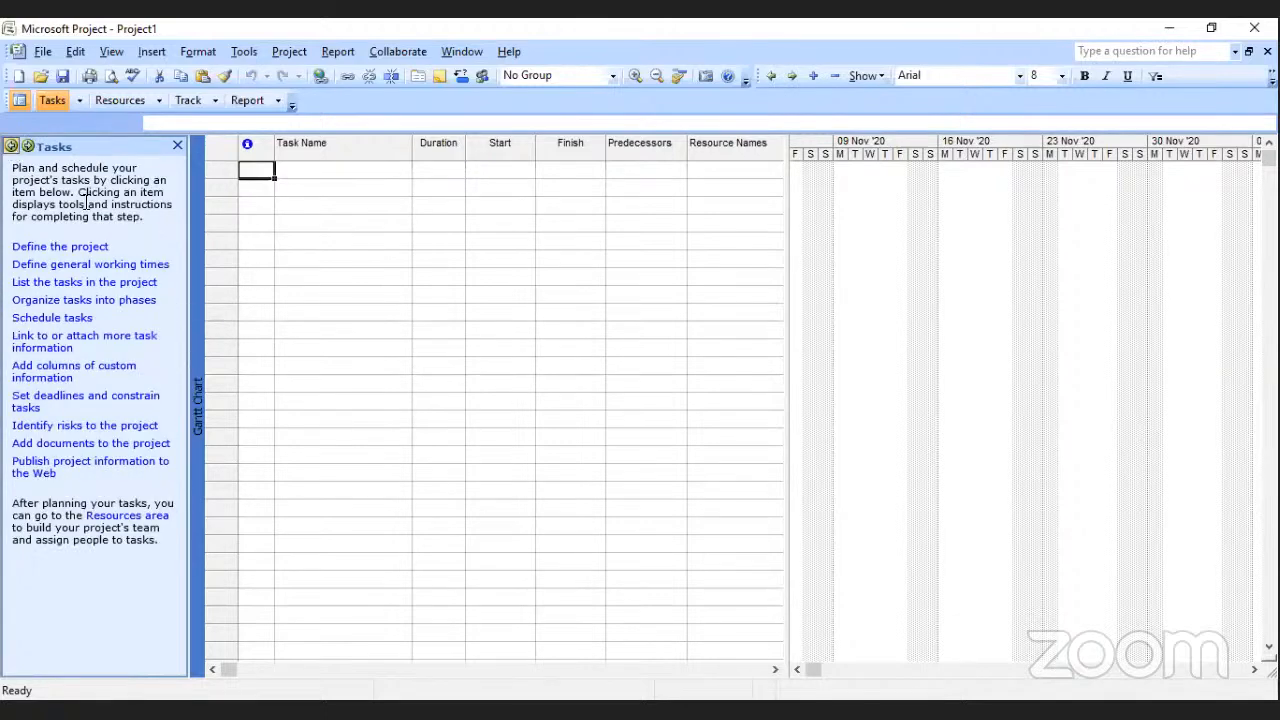
left_click(76, 283)
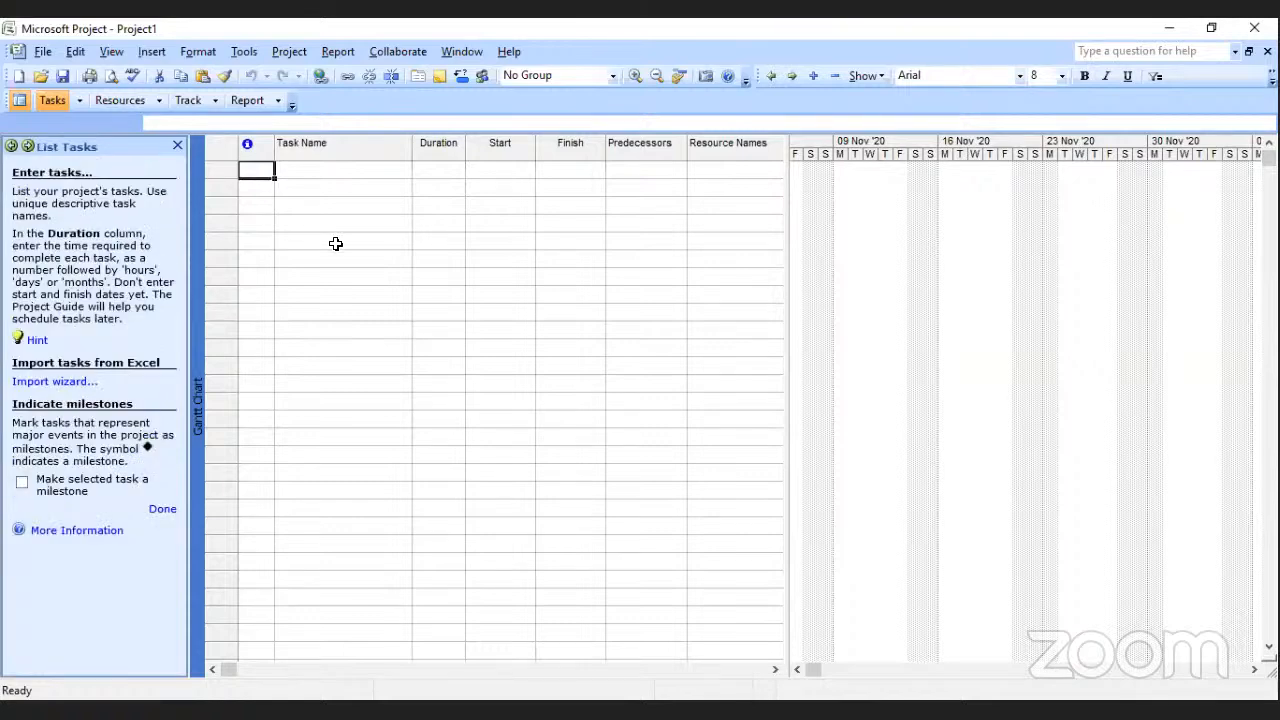
Enter WXYZ as the first task in the Gantt Chart task list.
left_click(318, 173)
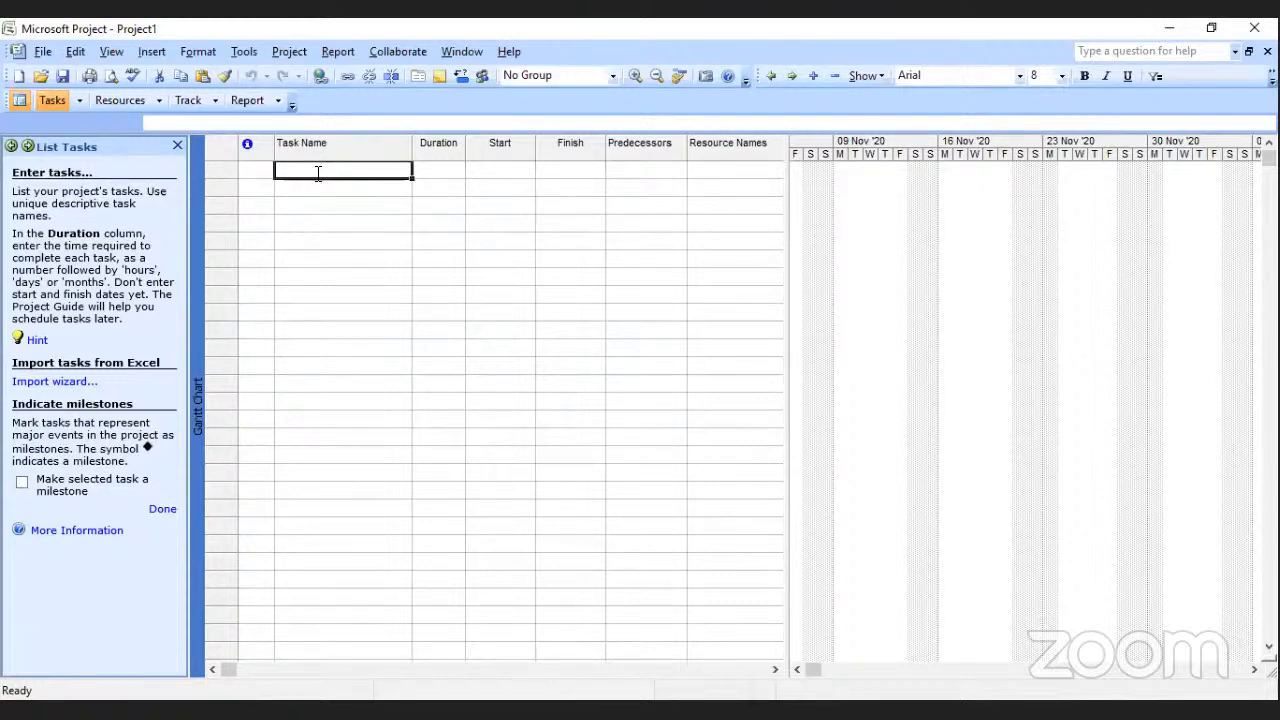
type("WX")
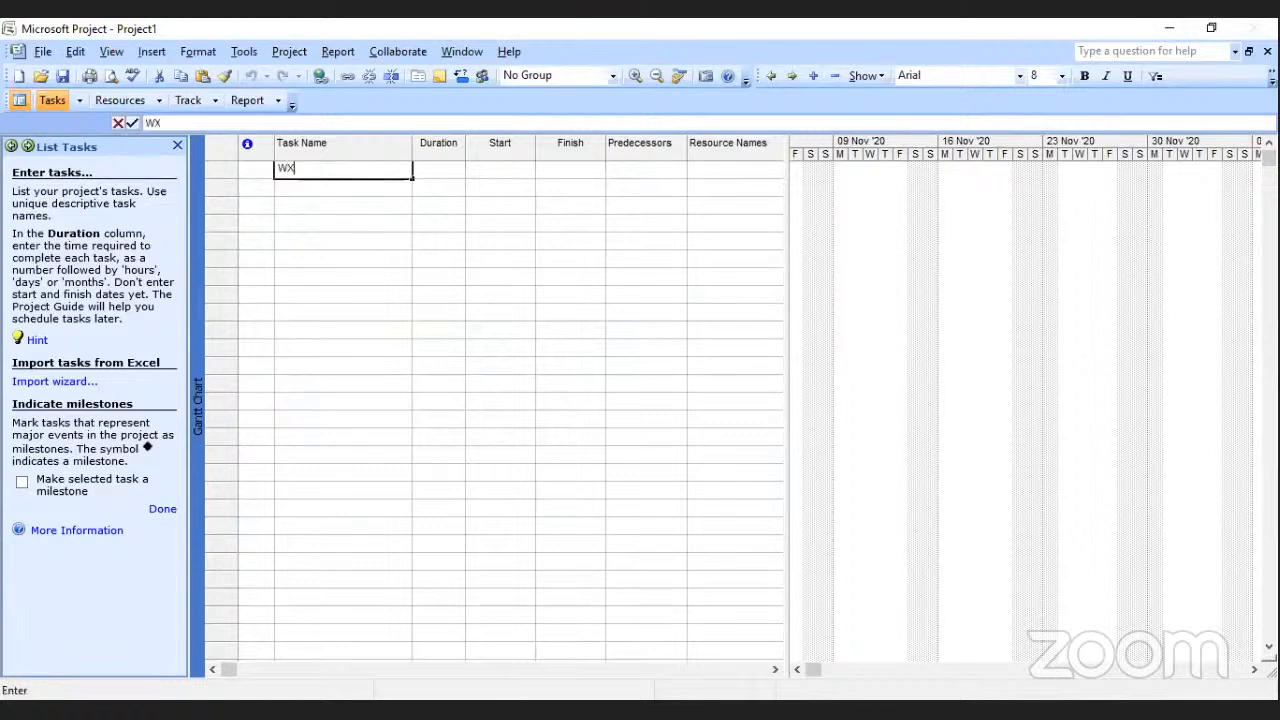
type("YZ")
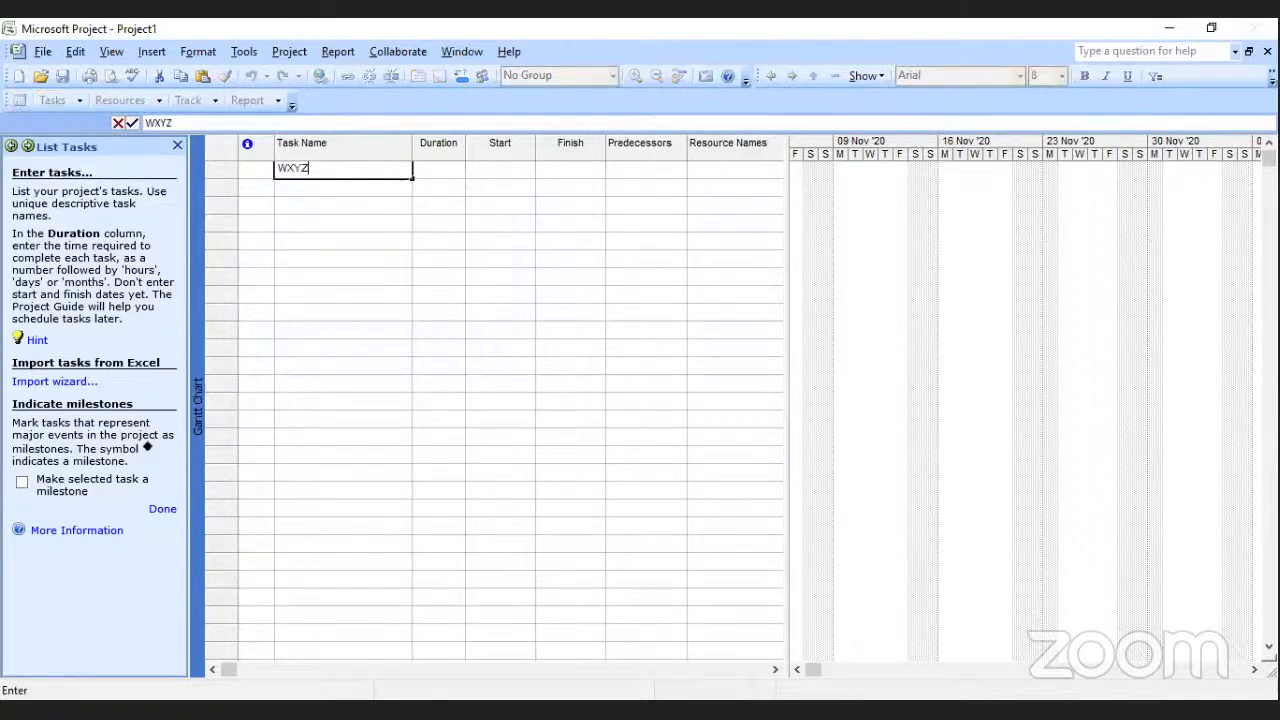
left_click(303, 188)
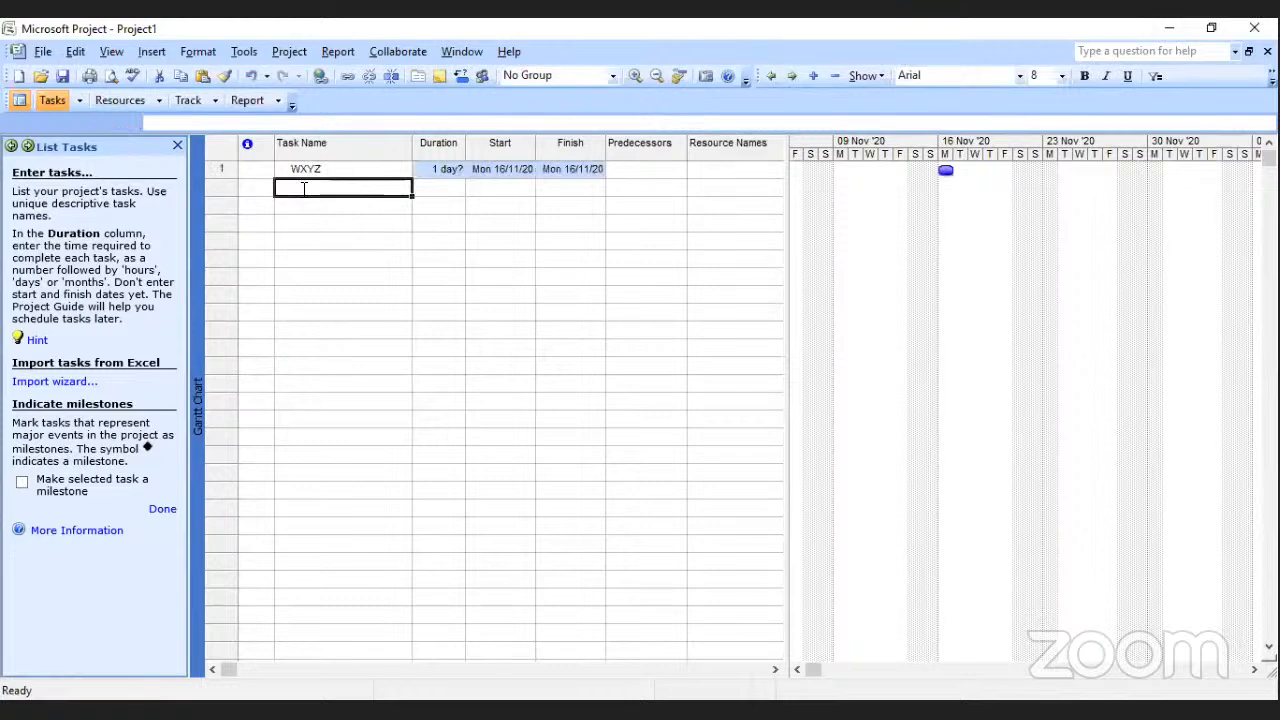
left_click(255, 174)
double_click(255, 177)
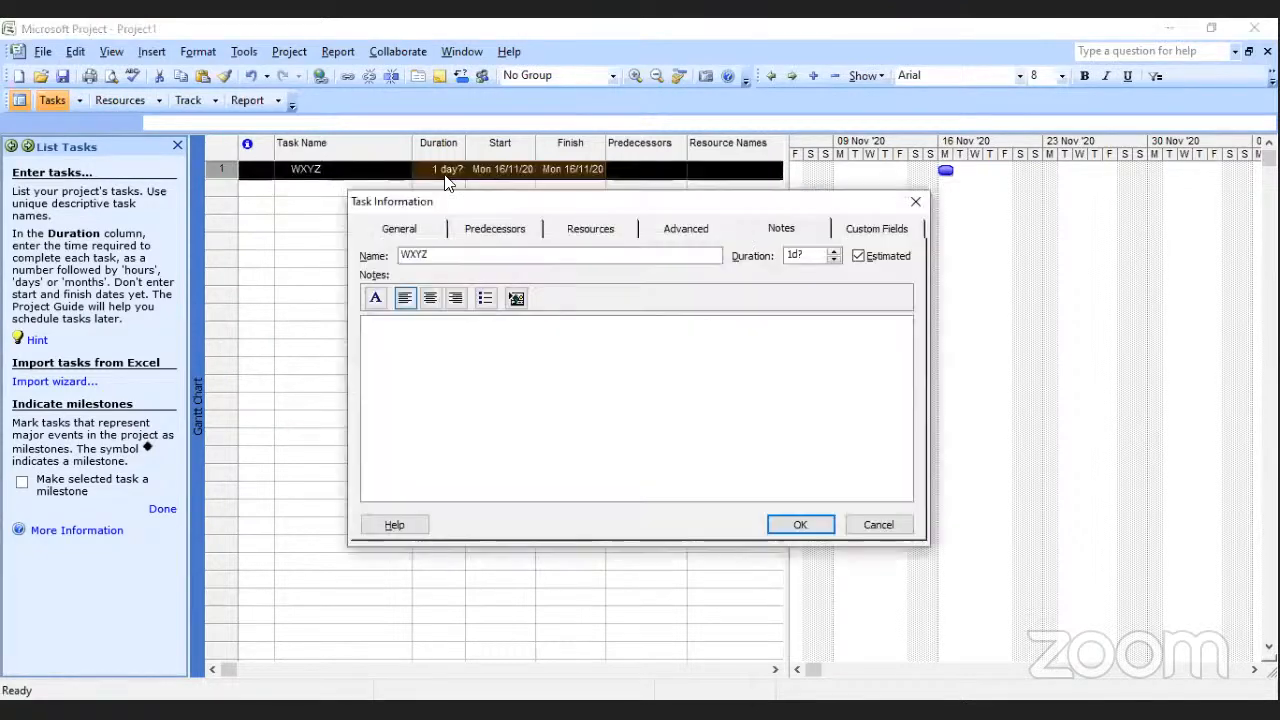
left_click(914, 206)
left_click(329, 200)
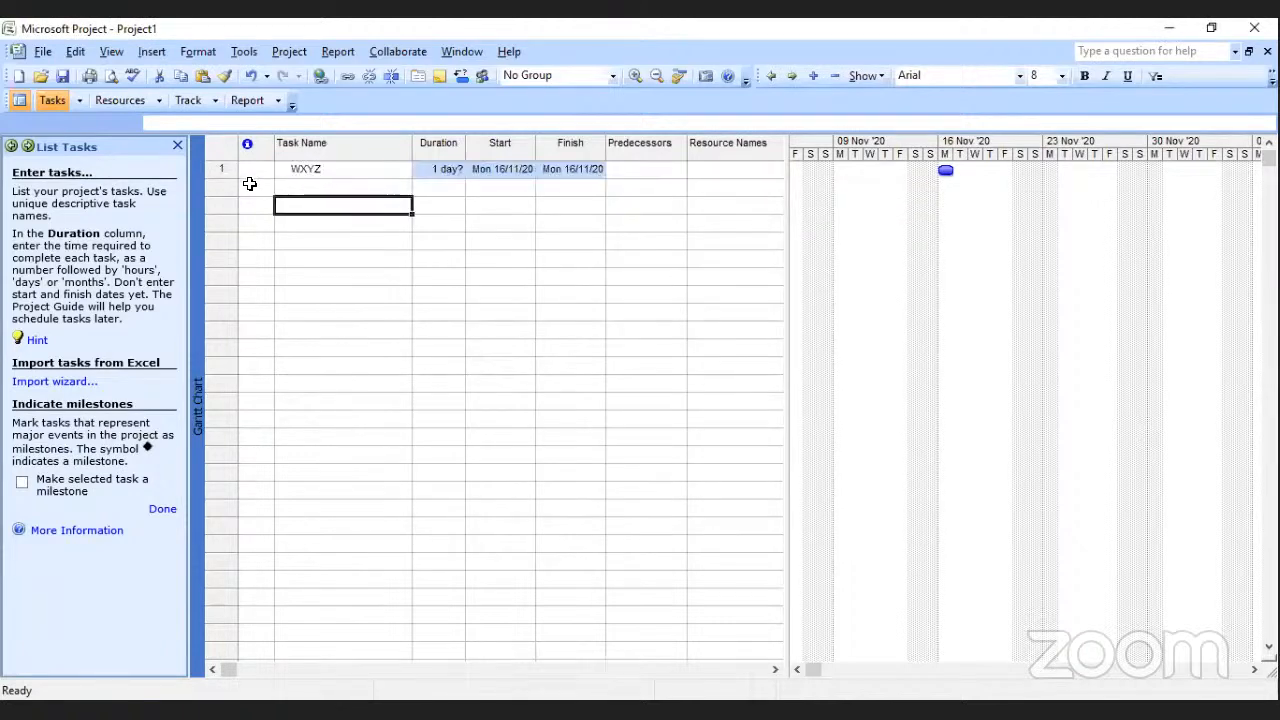
Add the note "This WXYZ Project is a similitude project plan" to the WXYZ task.
left_click(257, 172)
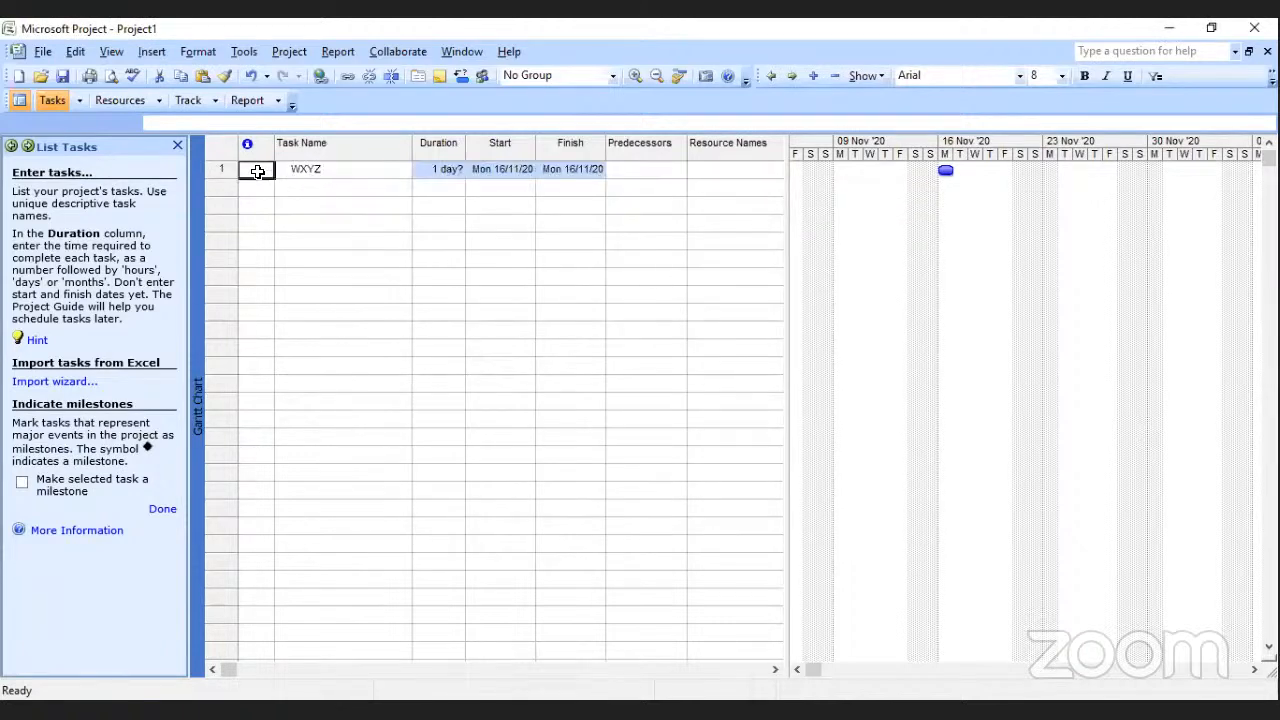
double_click(257, 172)
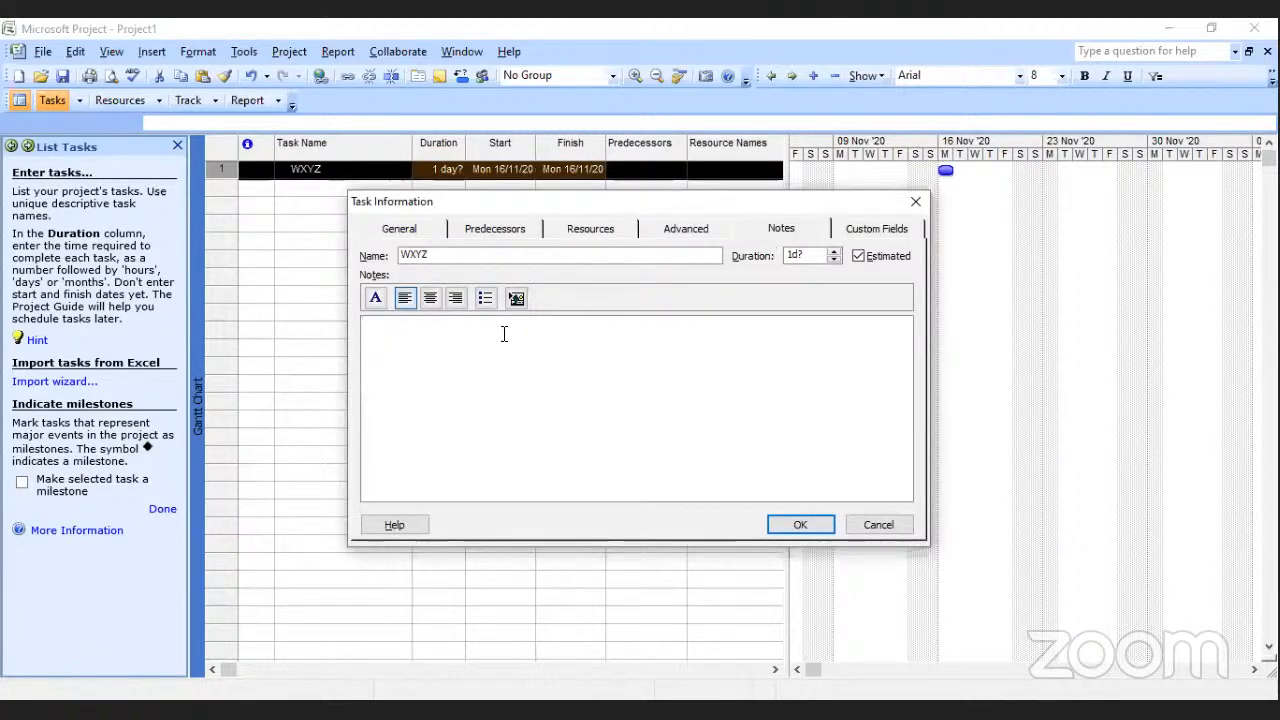
type("This WXYZ Pro")
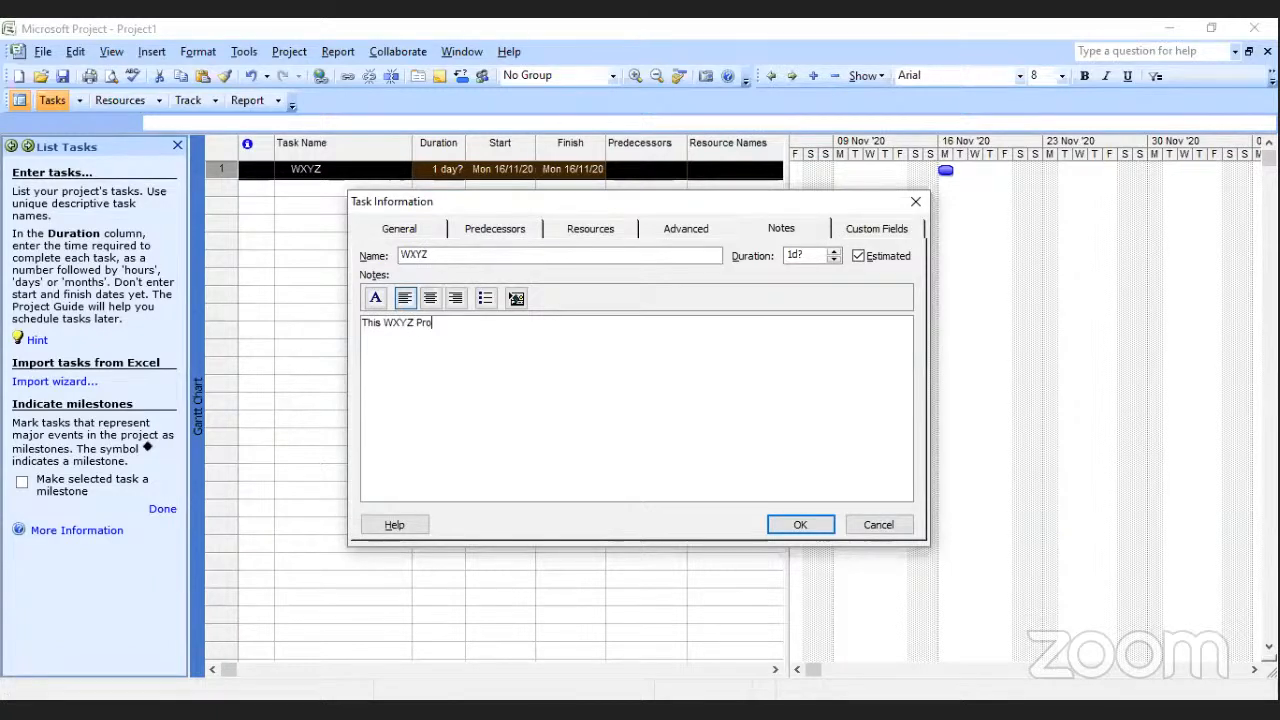
type("ject is a sin")
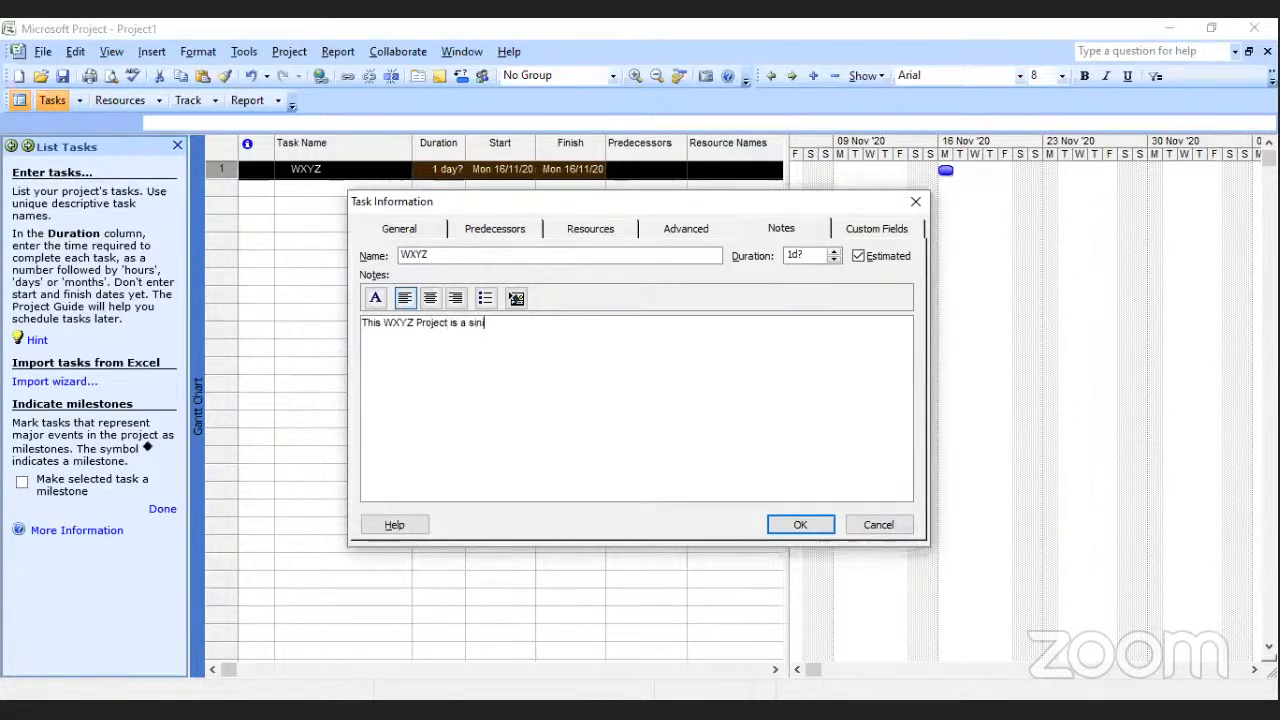
key("BackSpace")
type("militude project plan")
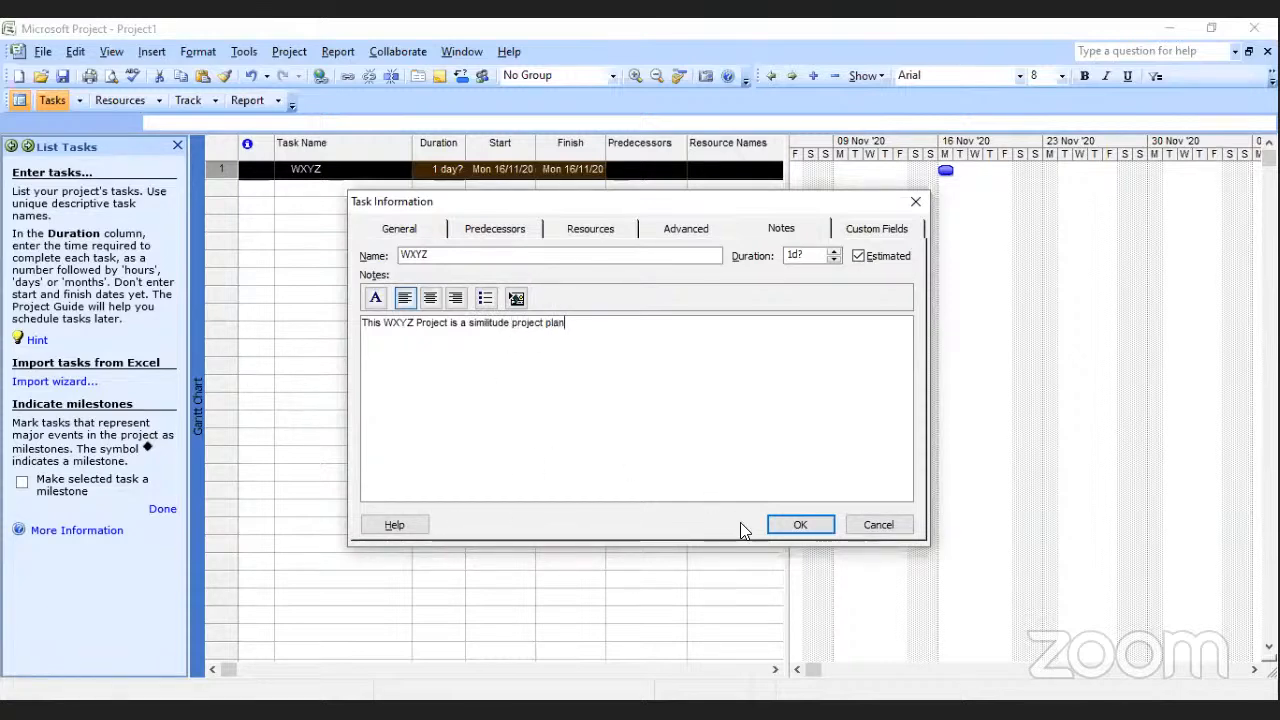
left_click(793, 517)
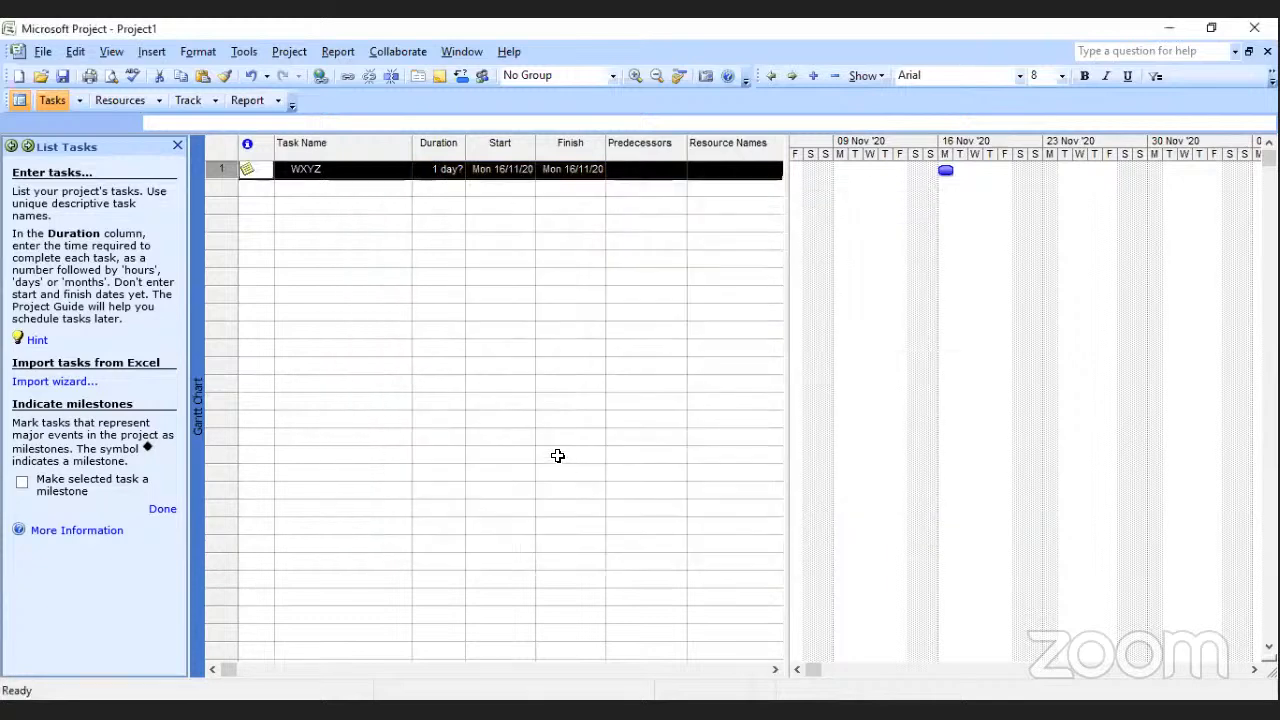
left_click(548, 403)
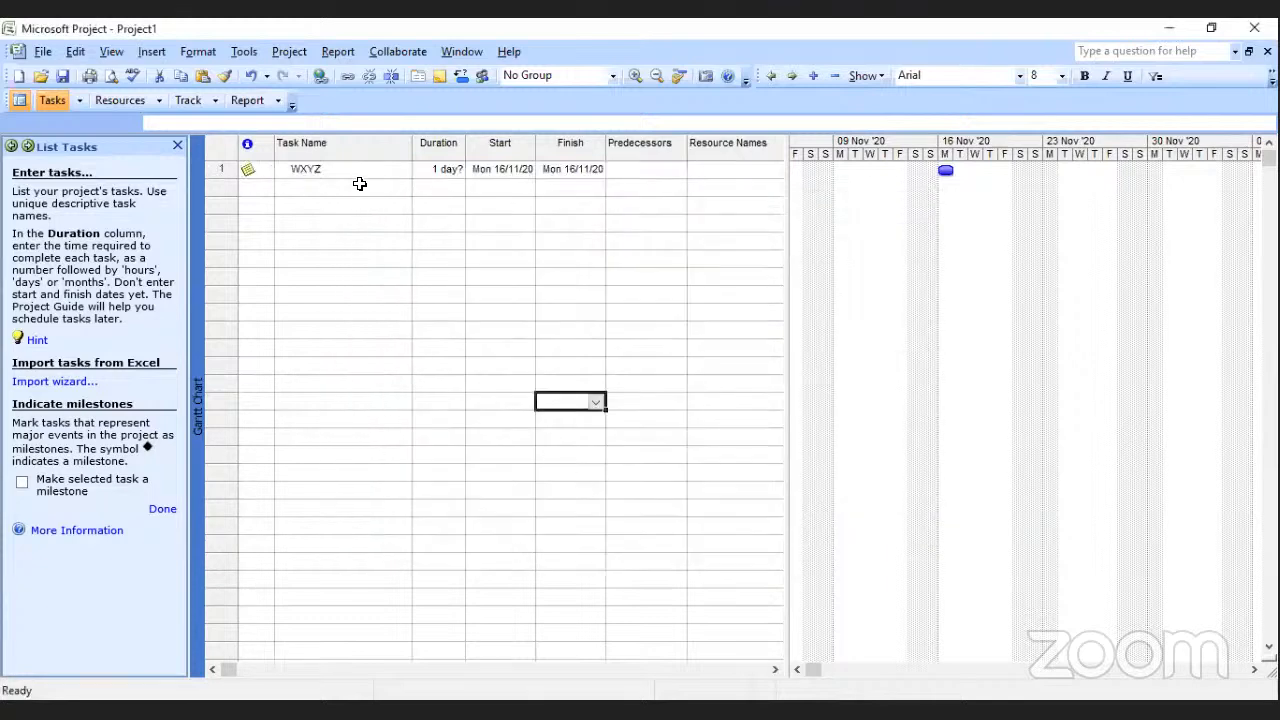
Reopen the WXYZ task's note to view its text and close it without changes.
left_click(249, 174)
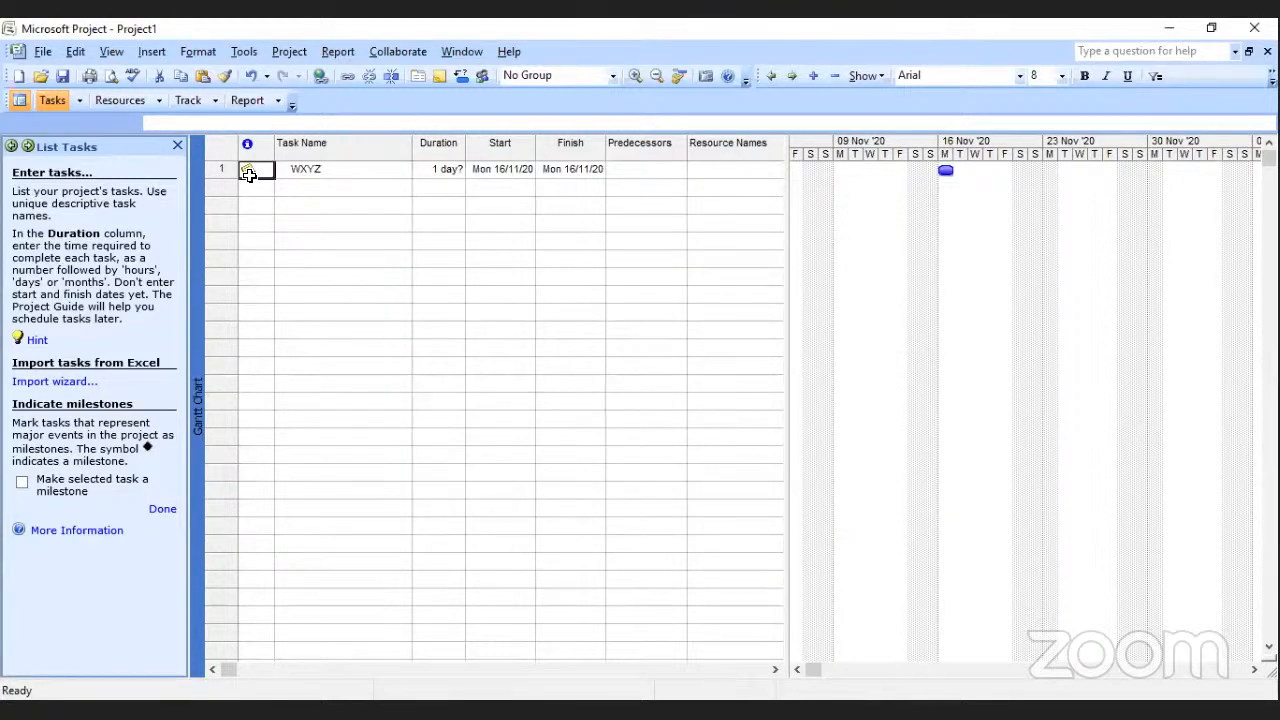
left_click(251, 176)
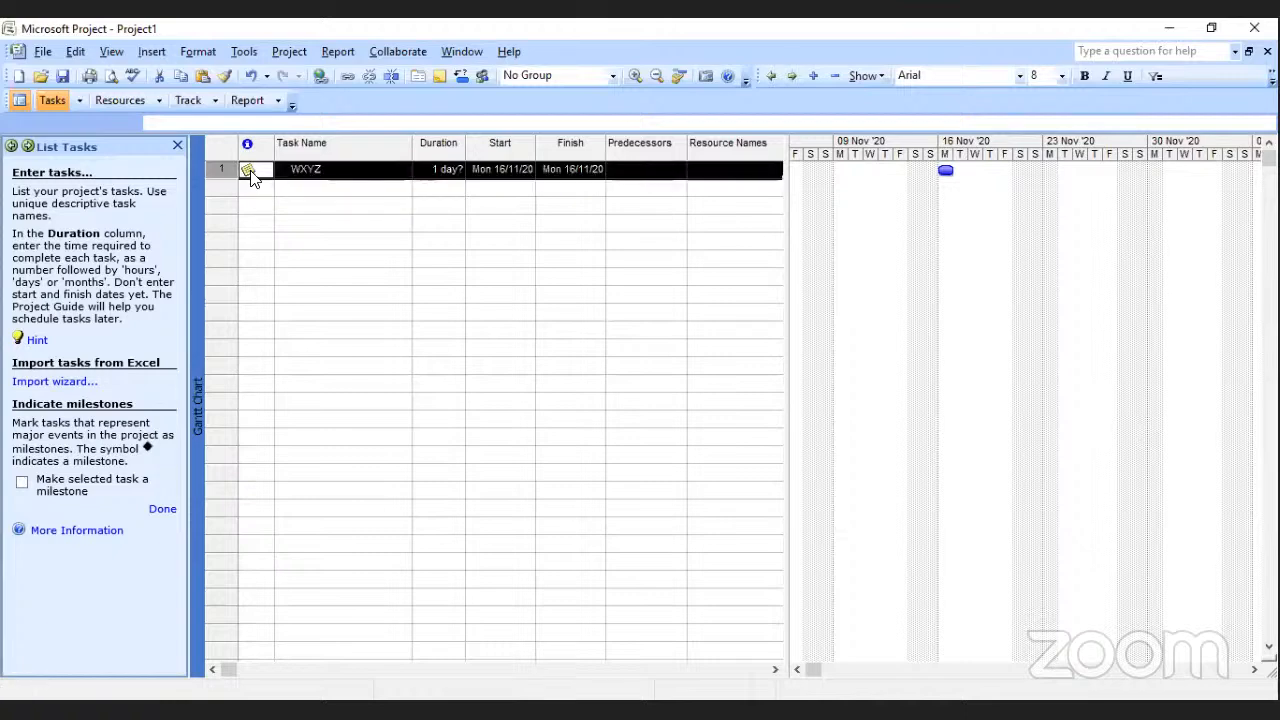
double_click(251, 176)
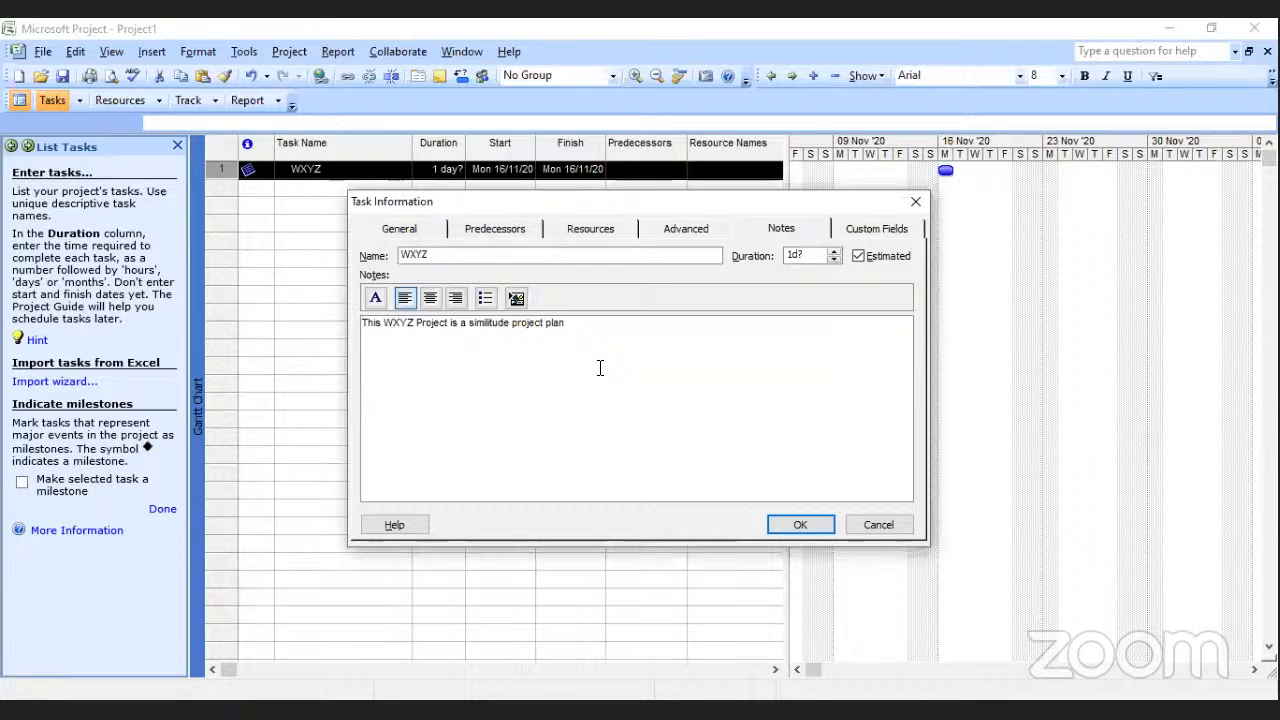
left_click(918, 205)
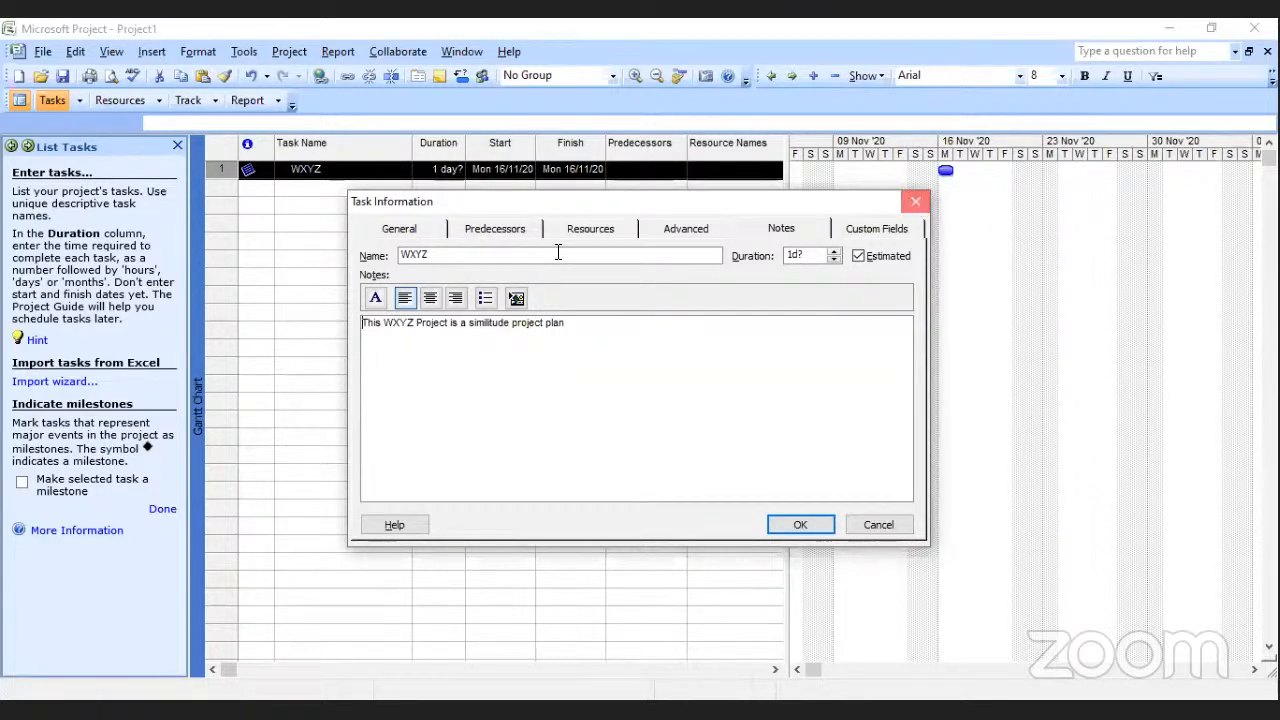
left_click(566, 258)
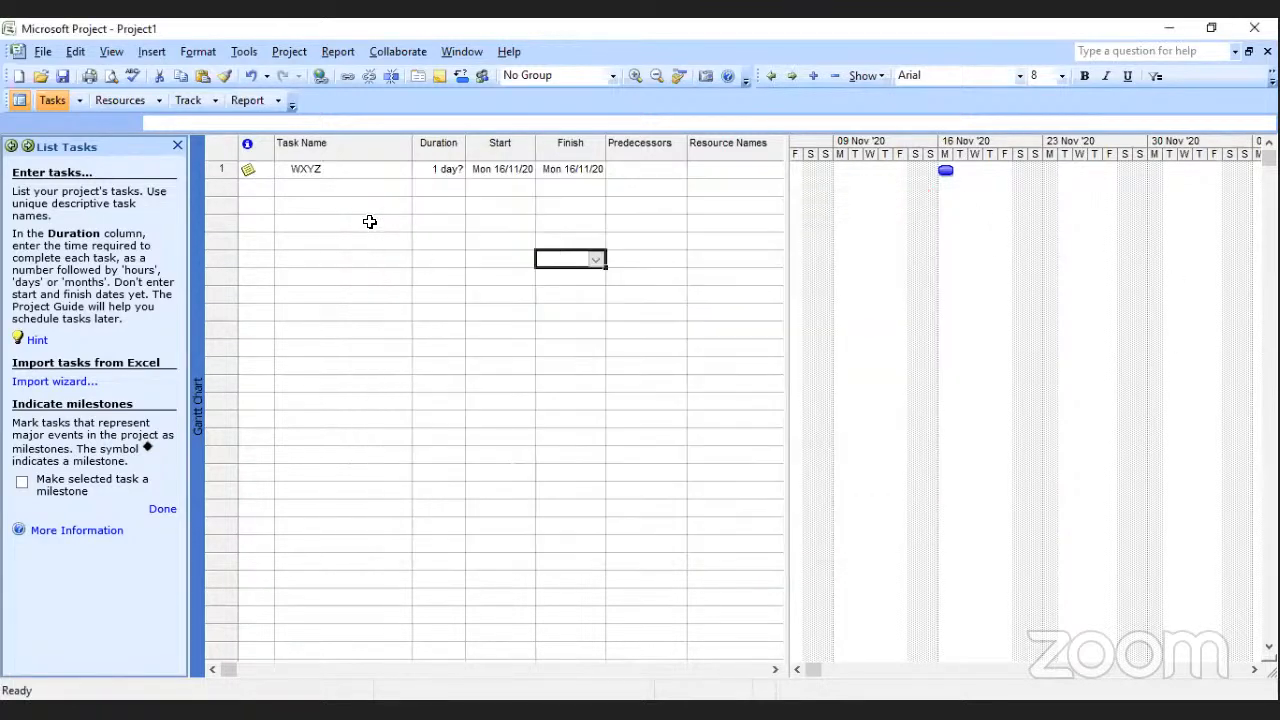
Add four tasks named W, X, Y and Z on separate rows below the WXYZ task.
left_click(320, 184)
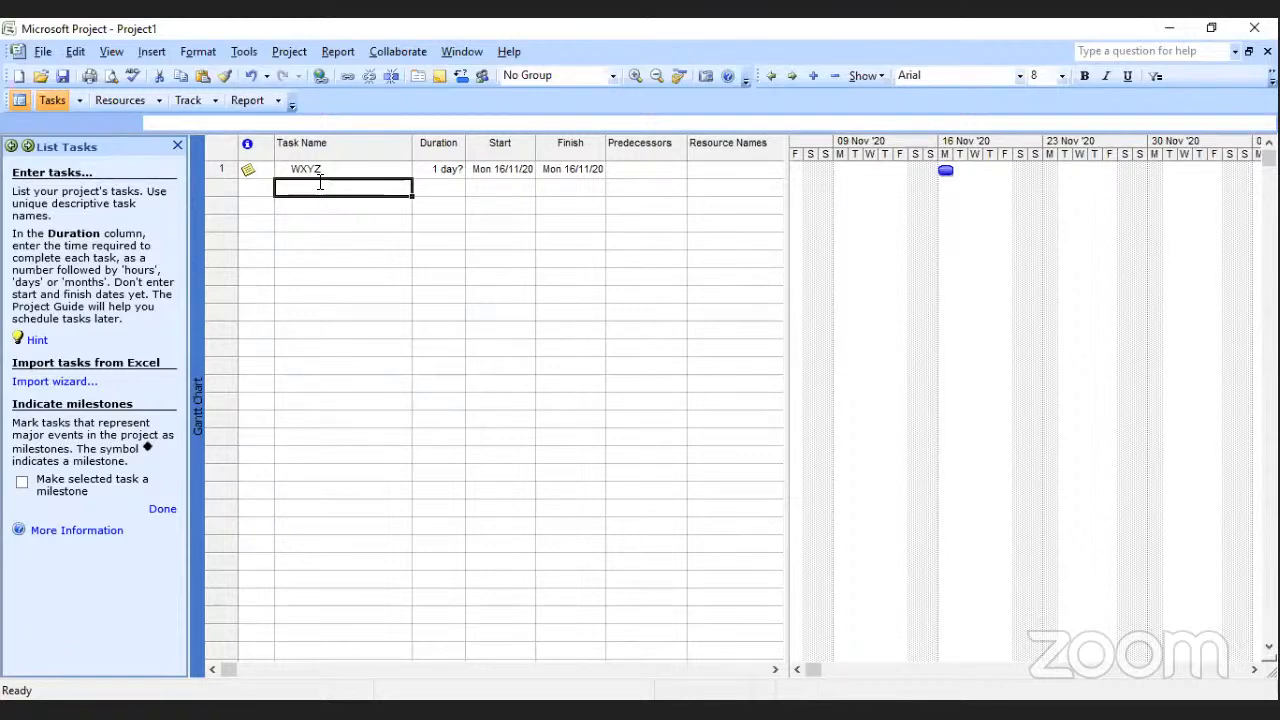
type("W")
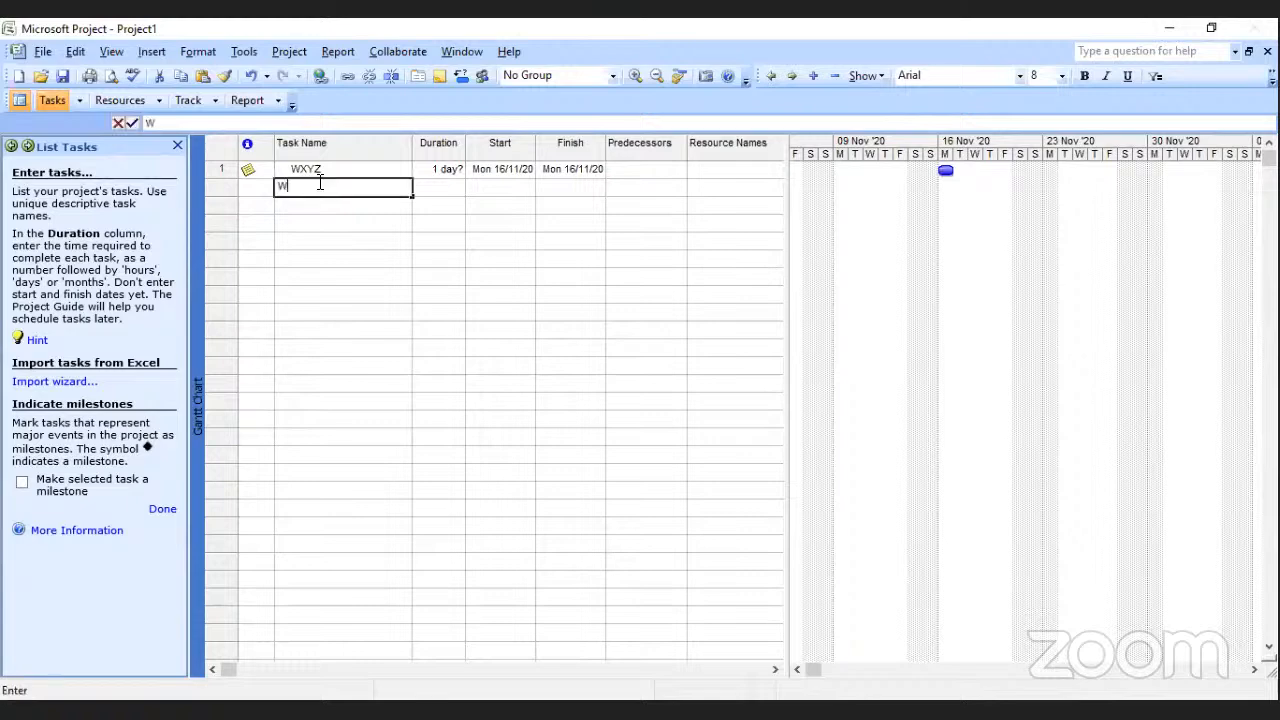
key("Return")
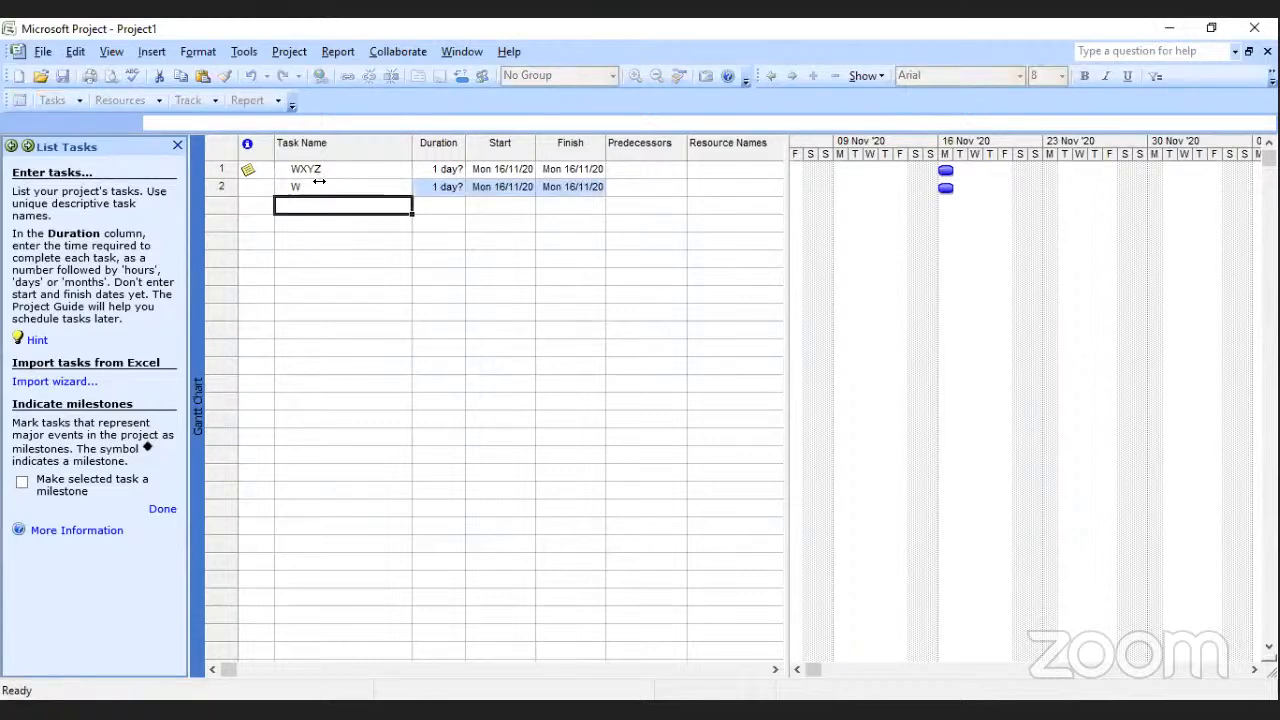
type("X")
key("Return")
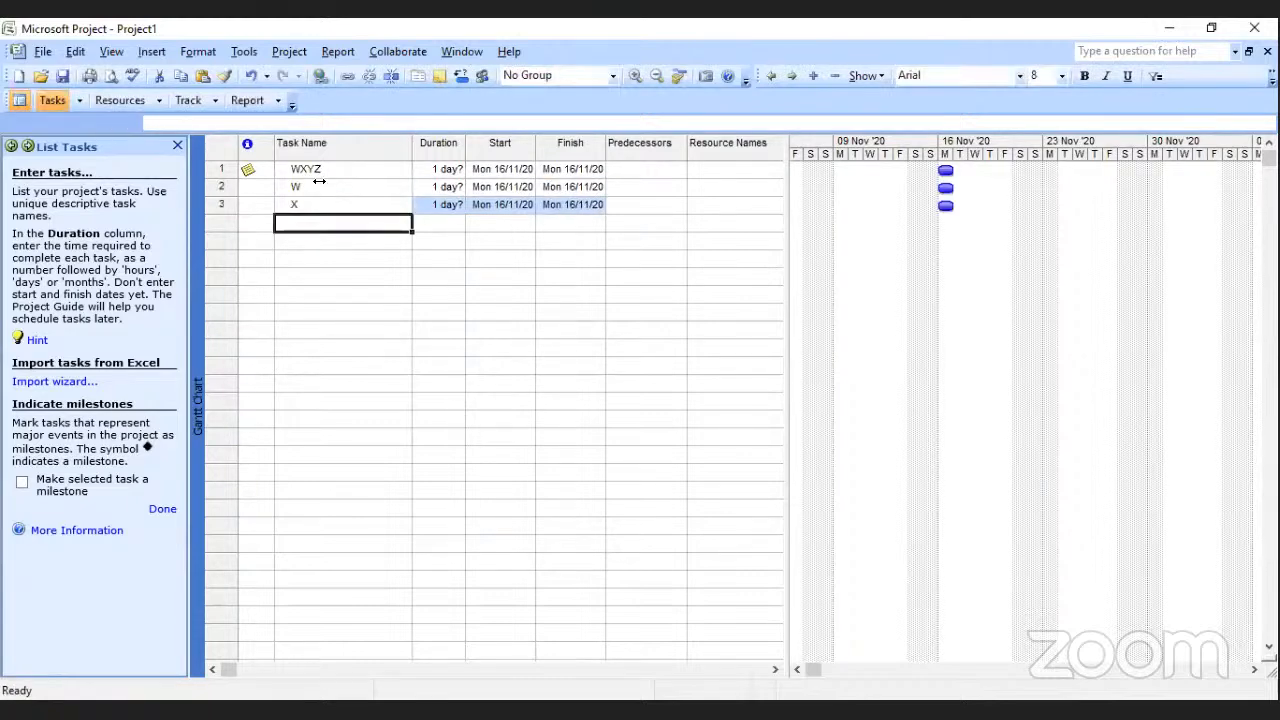
type("Y")
key("Return")
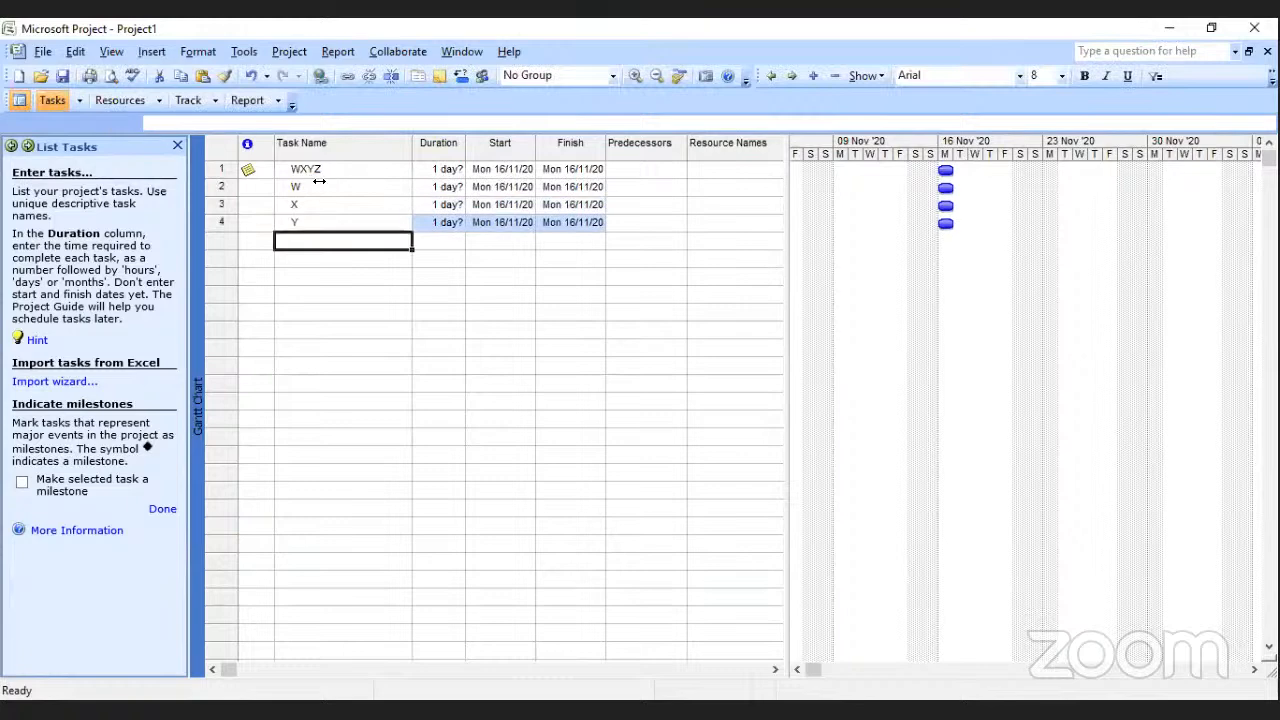
type("Z")
left_click(440, 276)
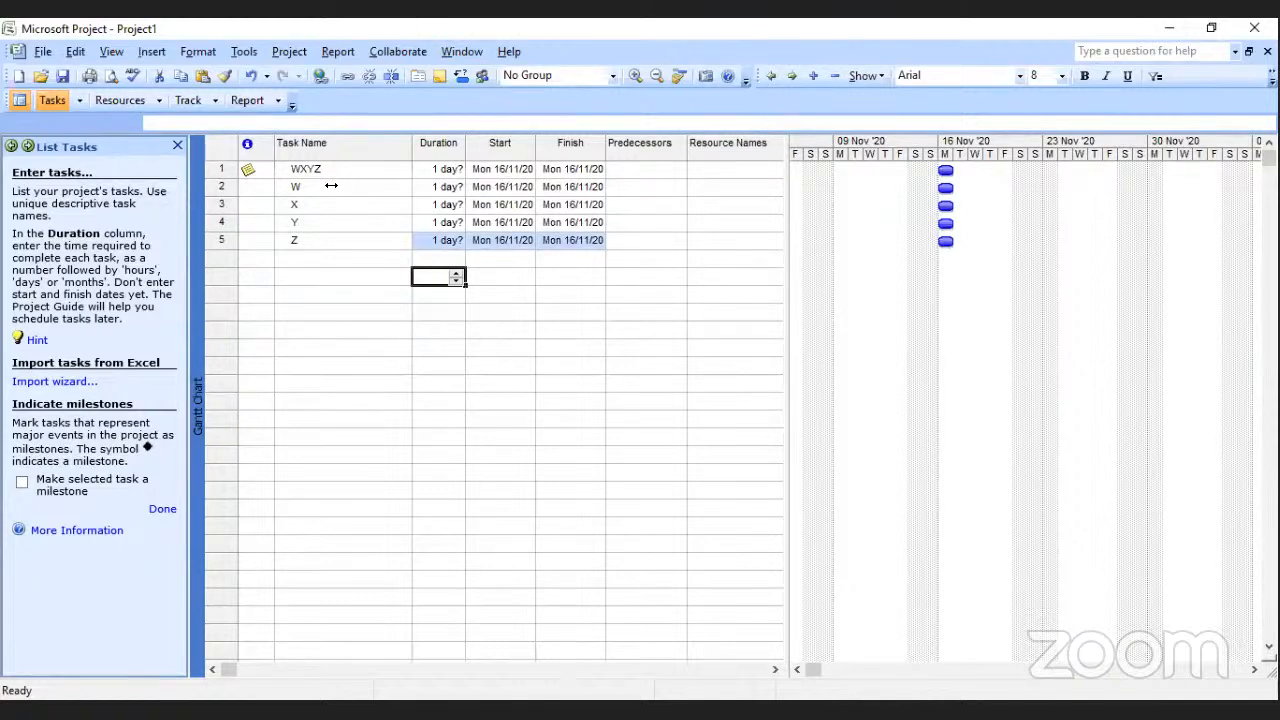
Indent tasks W, X, Y and Z to make them subtasks of WXYZ.
left_click_drag(331, 186, 331, 242)
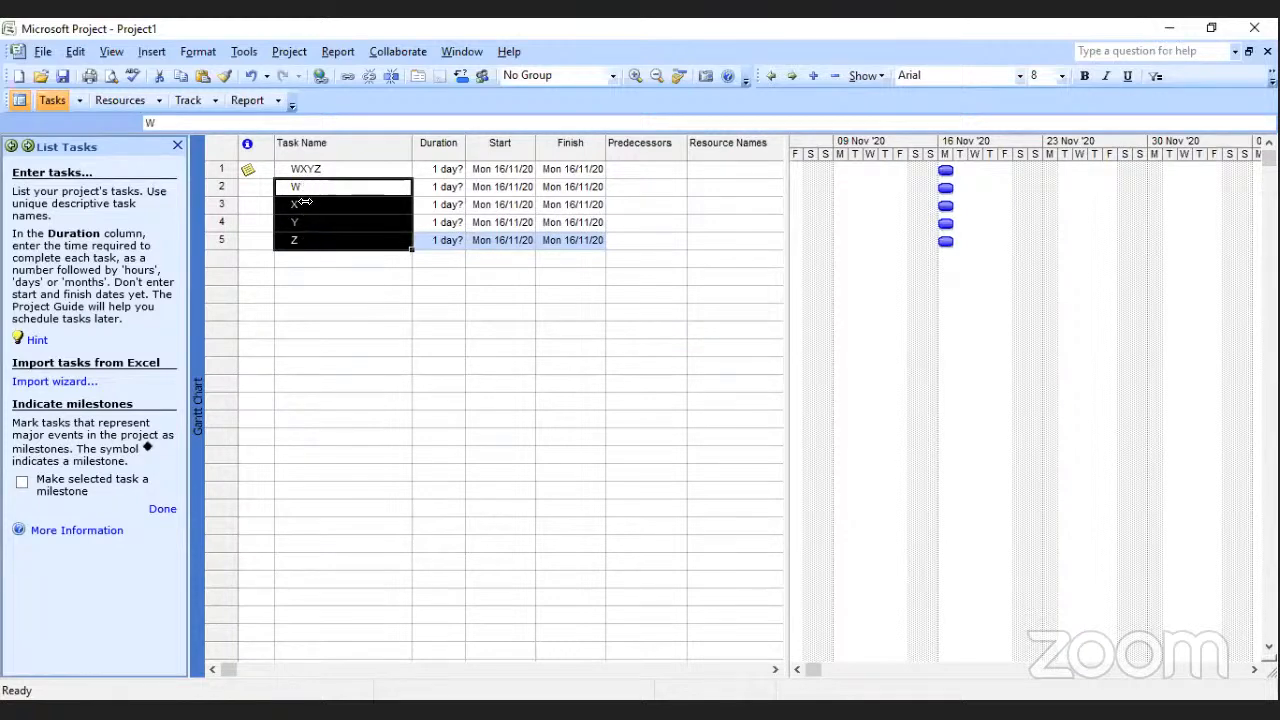
left_click(794, 76)
left_click(528, 316)
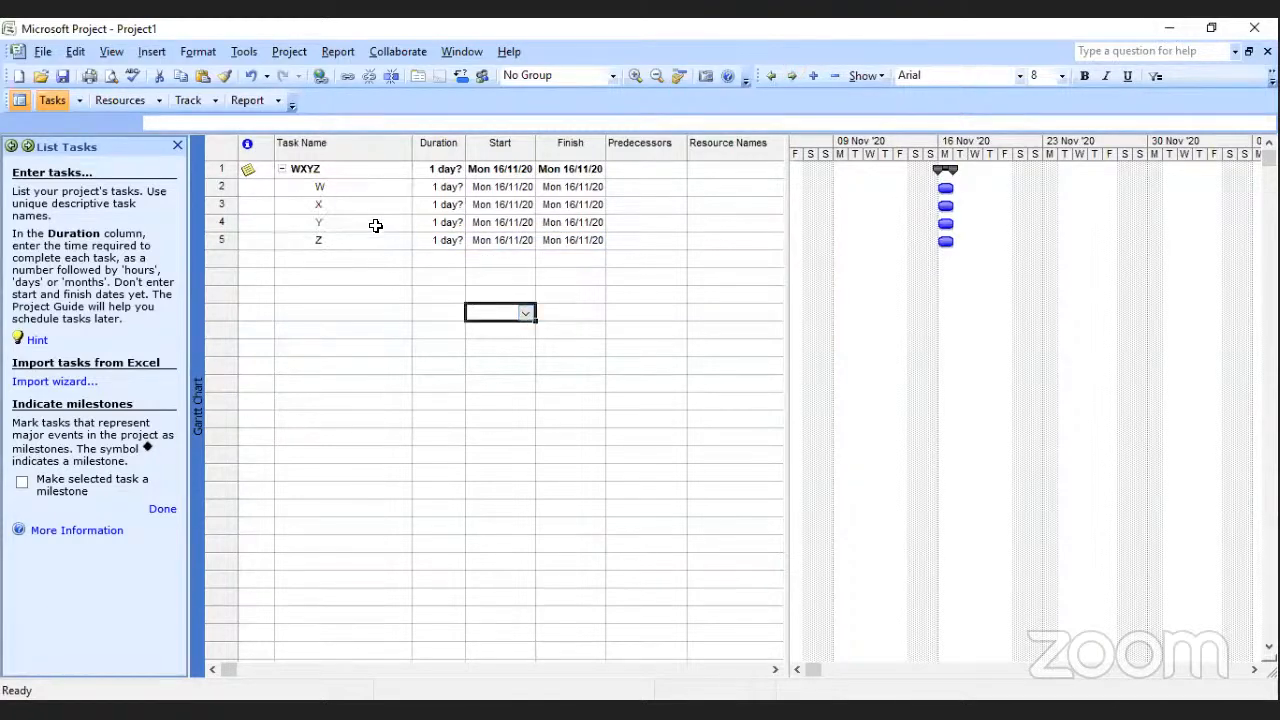
Collapse and re-expand the subtasks of the WXYZ summary task.
left_click(282, 170)
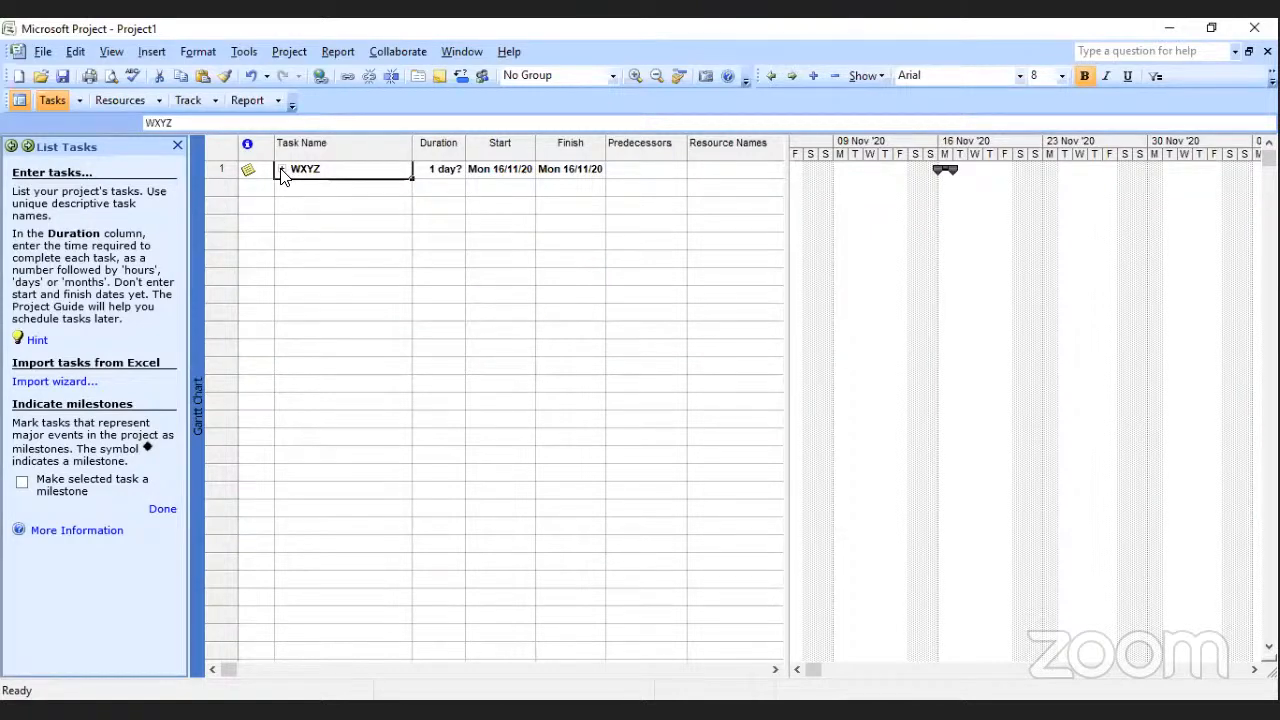
left_click(282, 170)
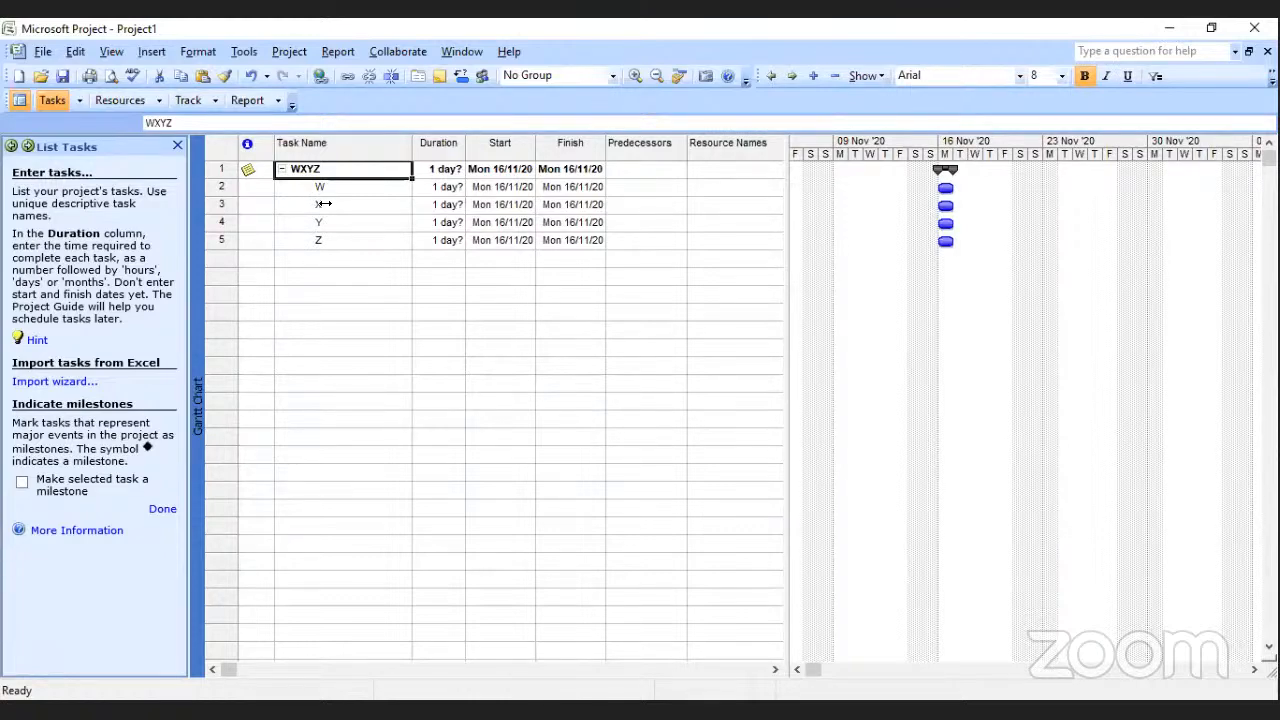
left_click_drag(323, 204, 323, 240)
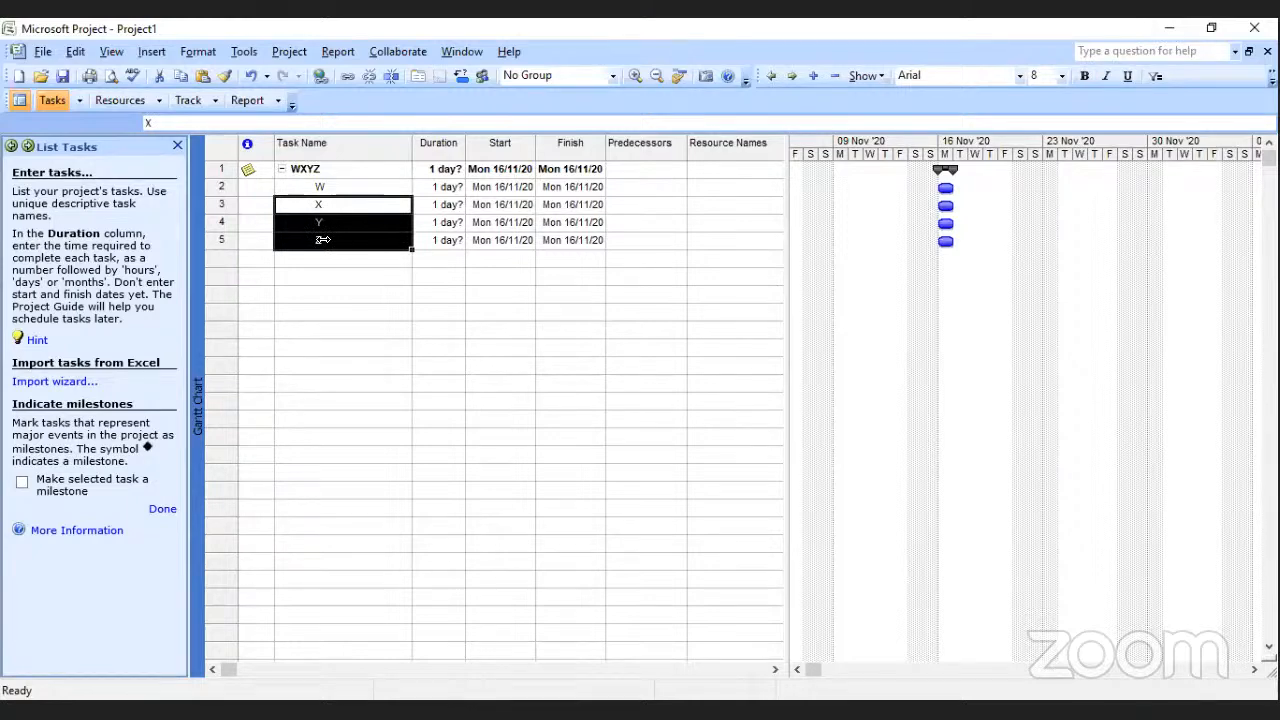
left_click(338, 226)
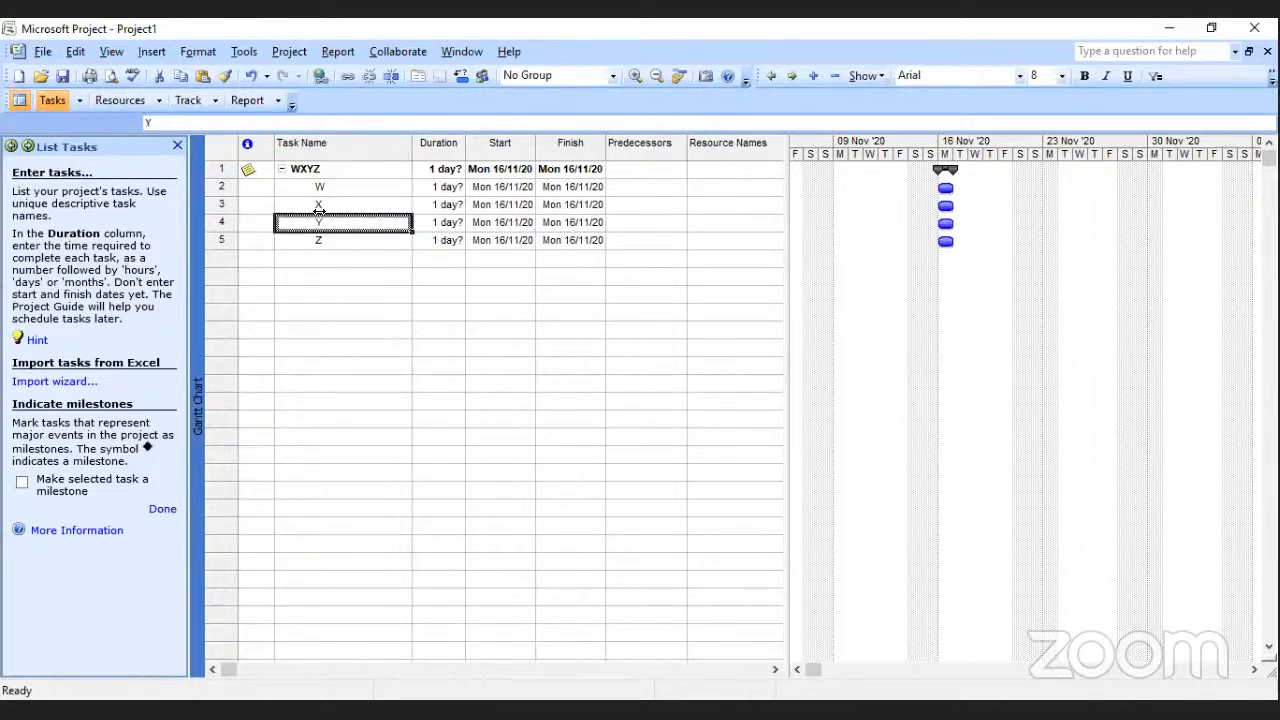
Insert six blank task rows between tasks W and X.
left_click(318, 205)
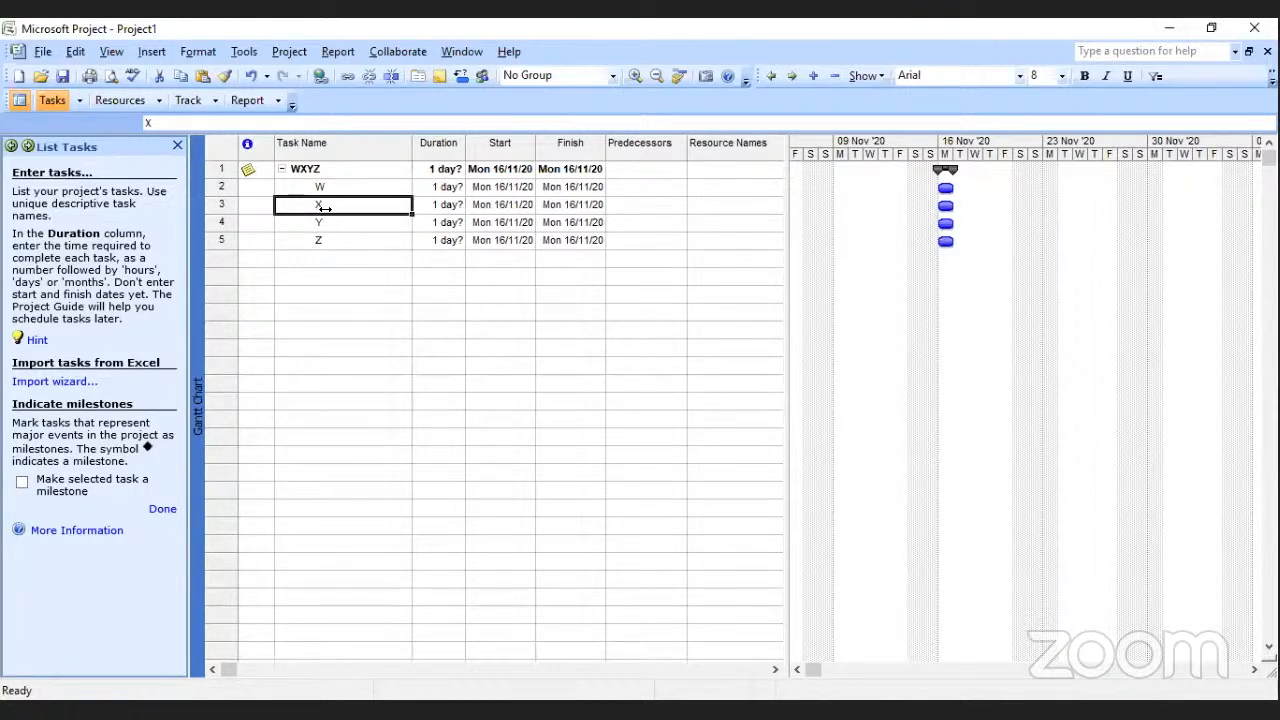
left_click(140, 52)
left_click(92, 72)
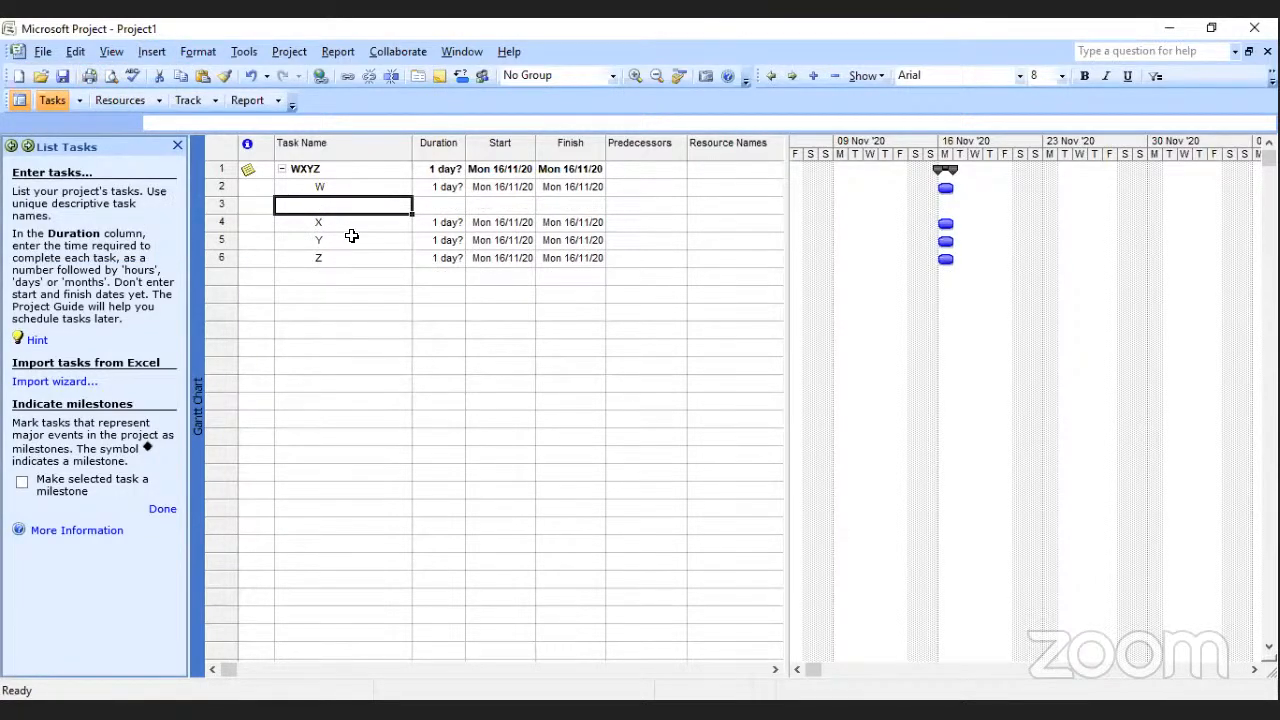
left_click(151, 52)
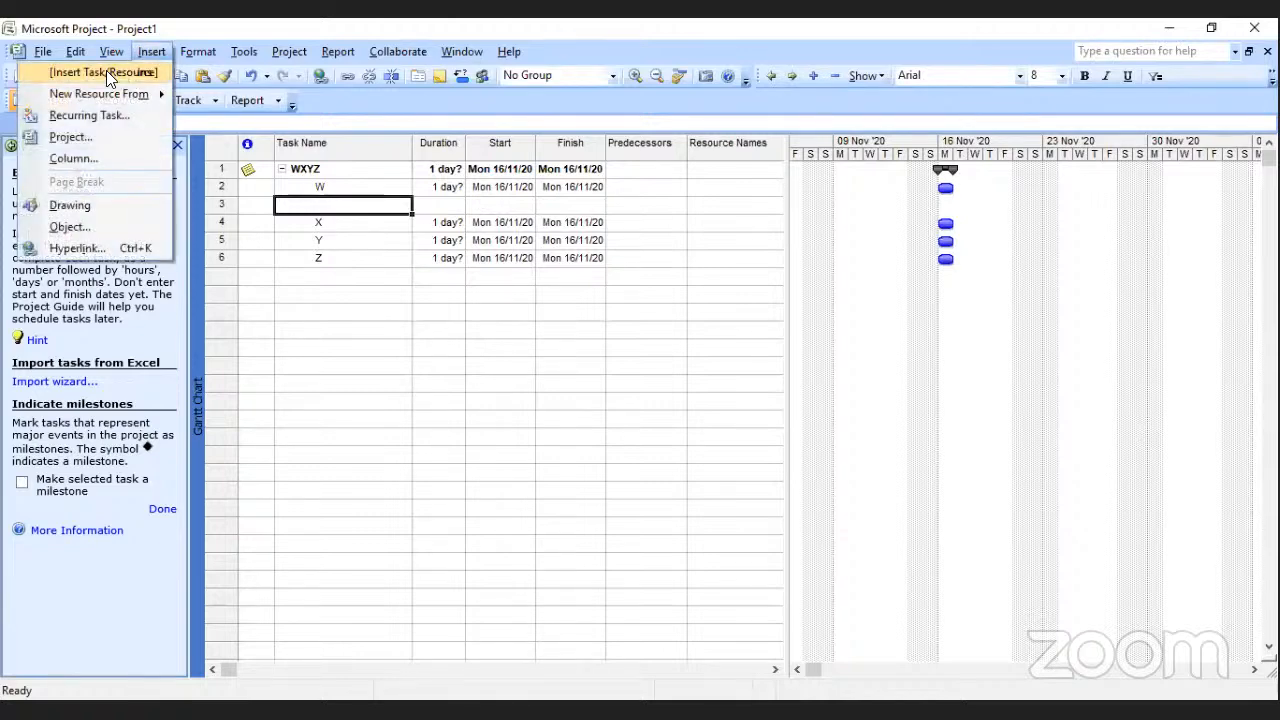
left_click(106, 70)
left_click(151, 52)
left_click(94, 66)
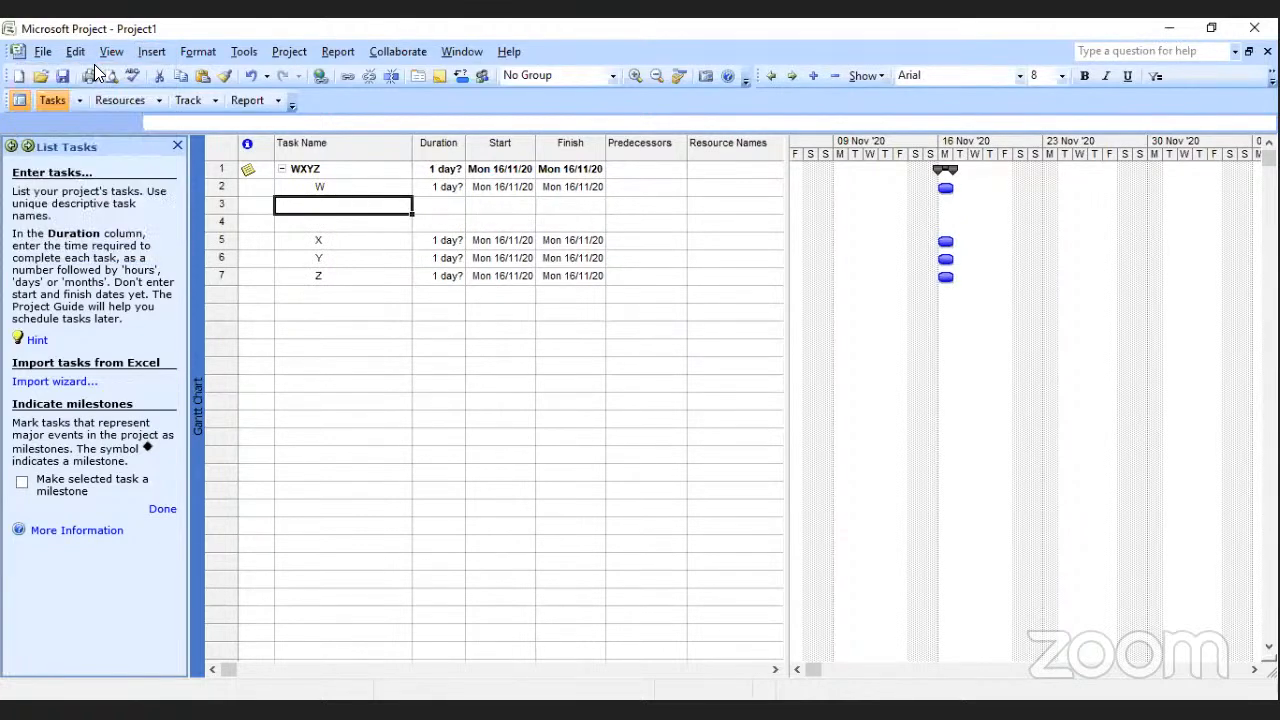
left_click(160, 50)
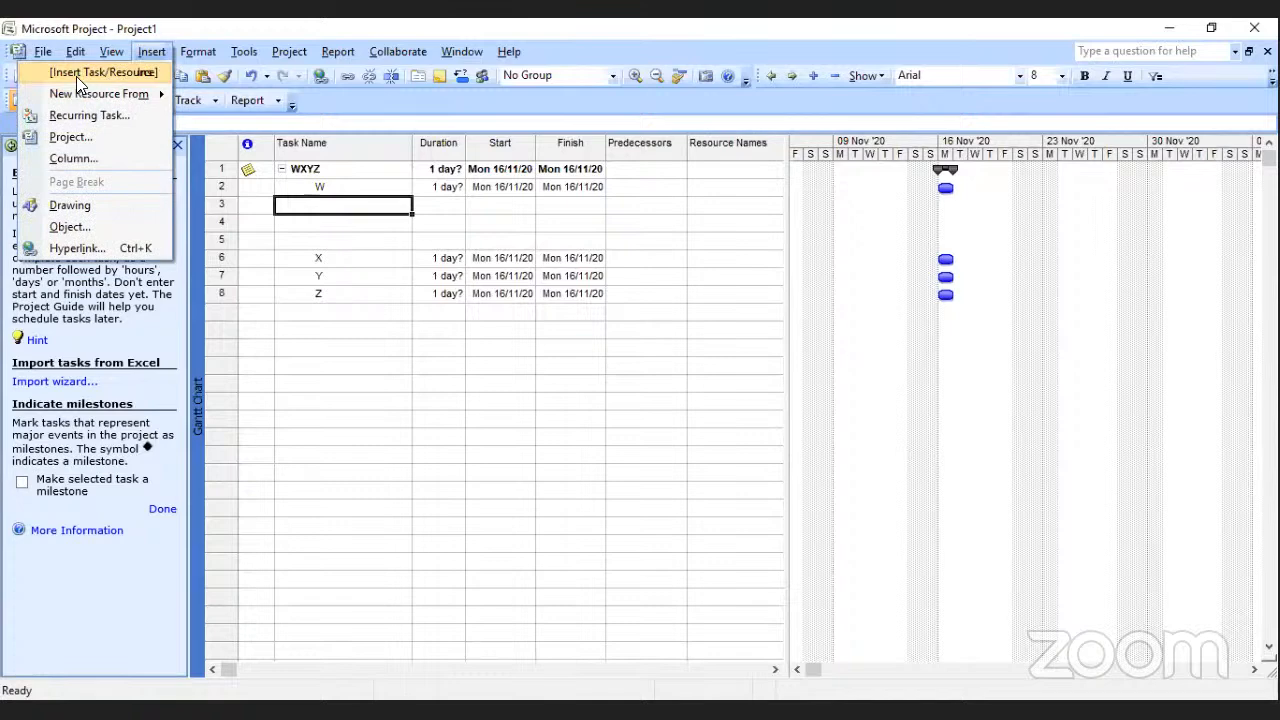
left_click(76, 72)
left_click(151, 52)
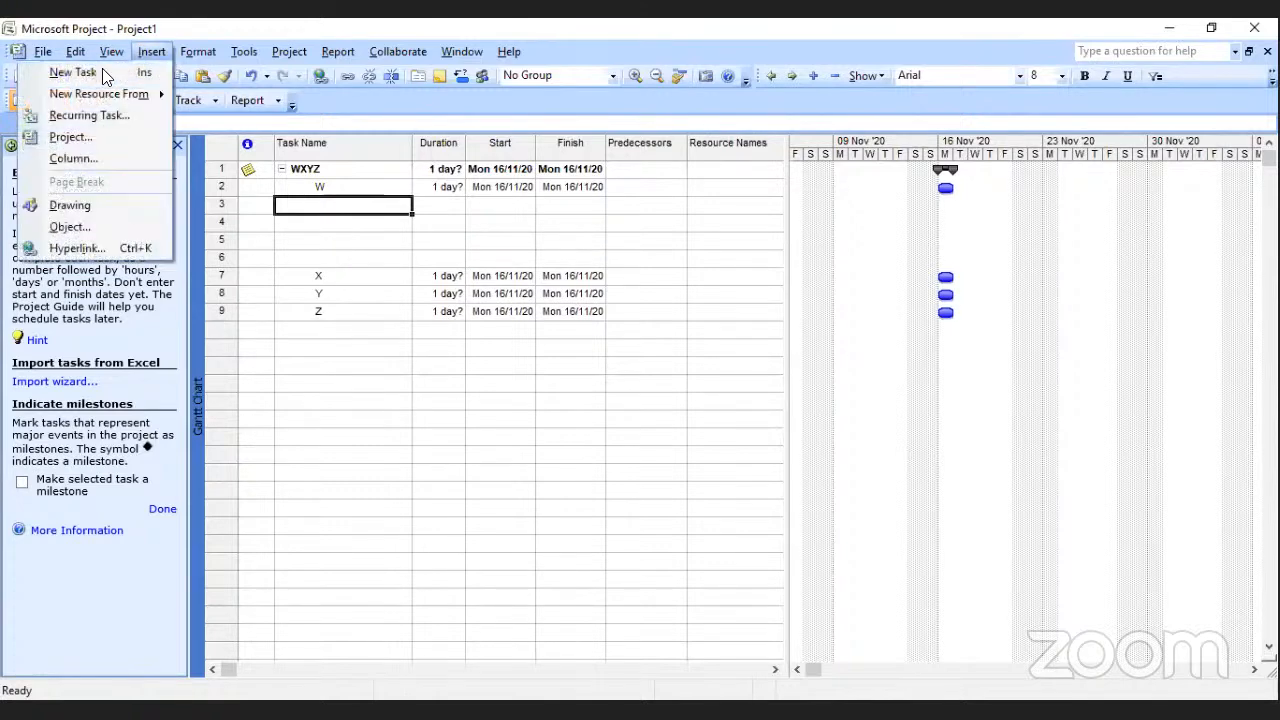
left_click(111, 52)
left_click(106, 66)
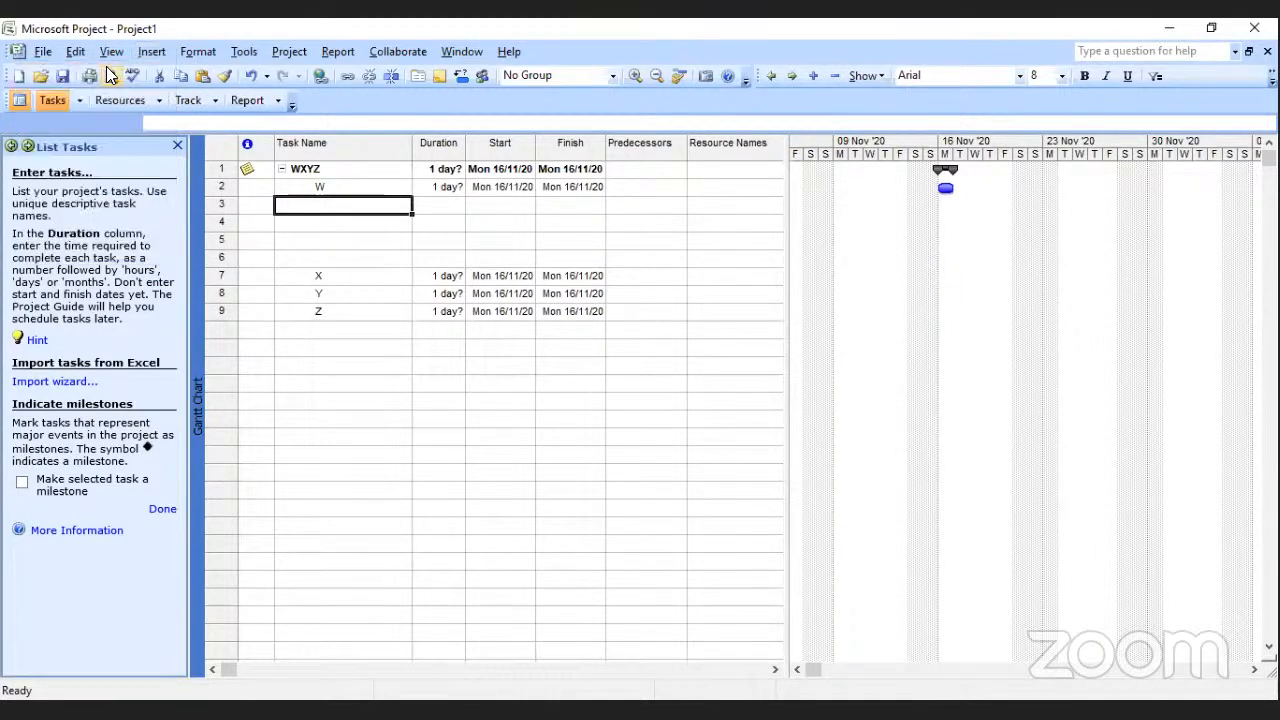
left_click(148, 54)
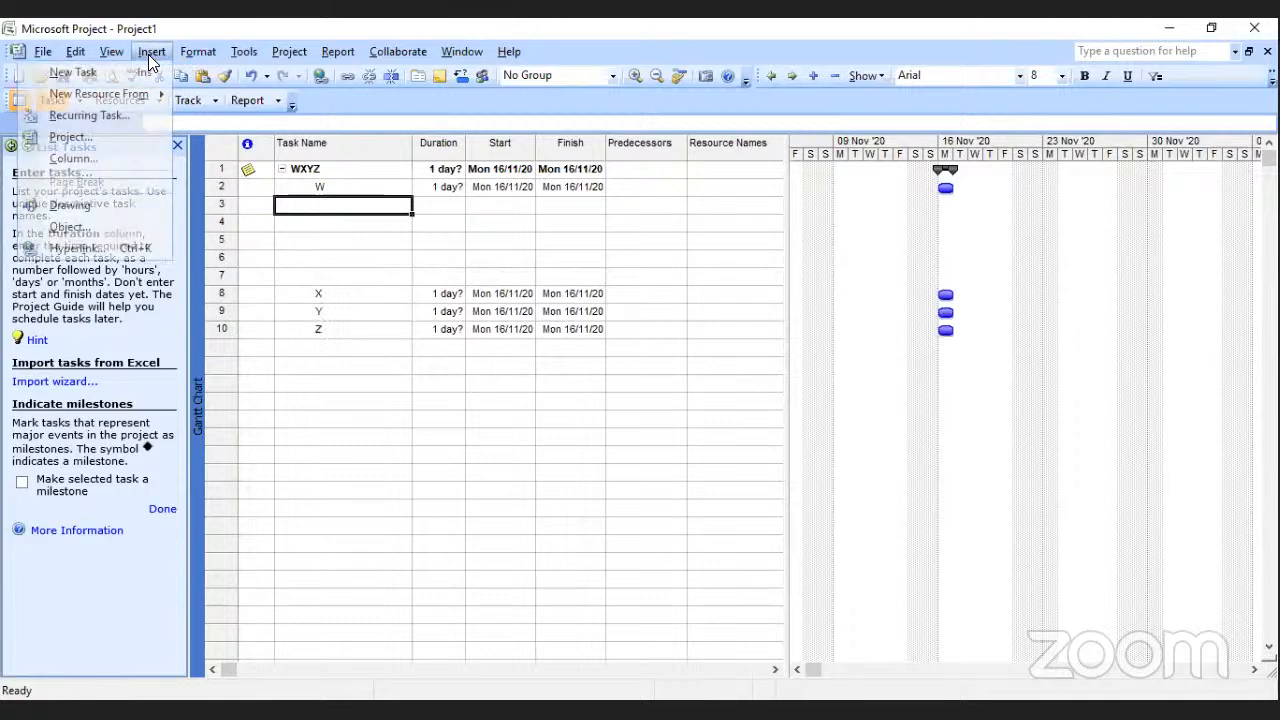
left_click(98, 74)
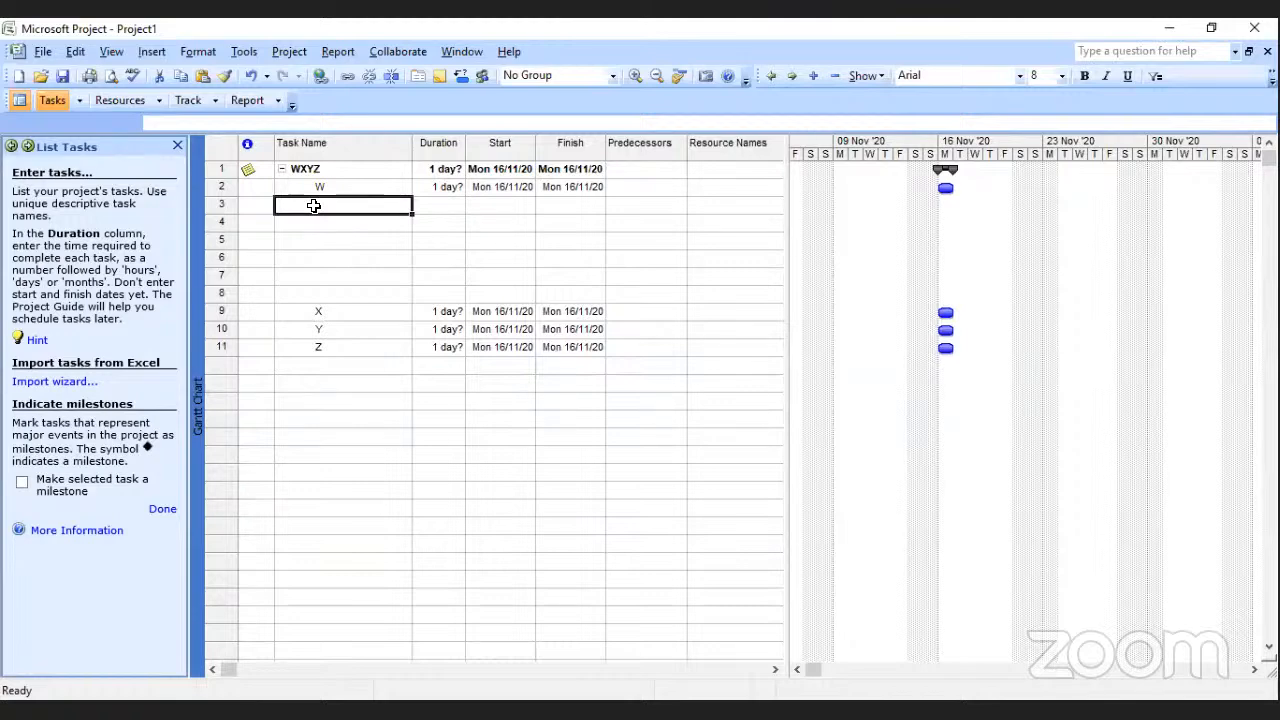
Name the first three blank rows below task W wi, w2 and w3.
type("W")
key("BackSpace")
type("w")
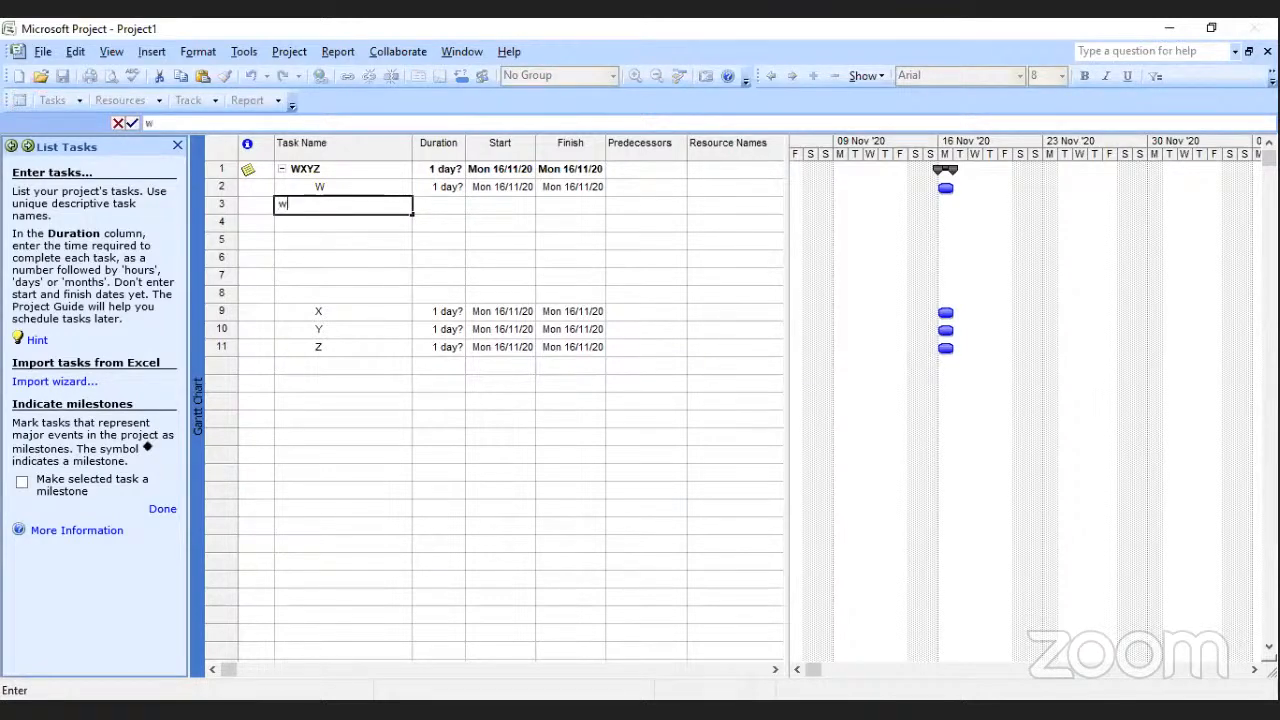
type("i")
key("Return")
type("w")
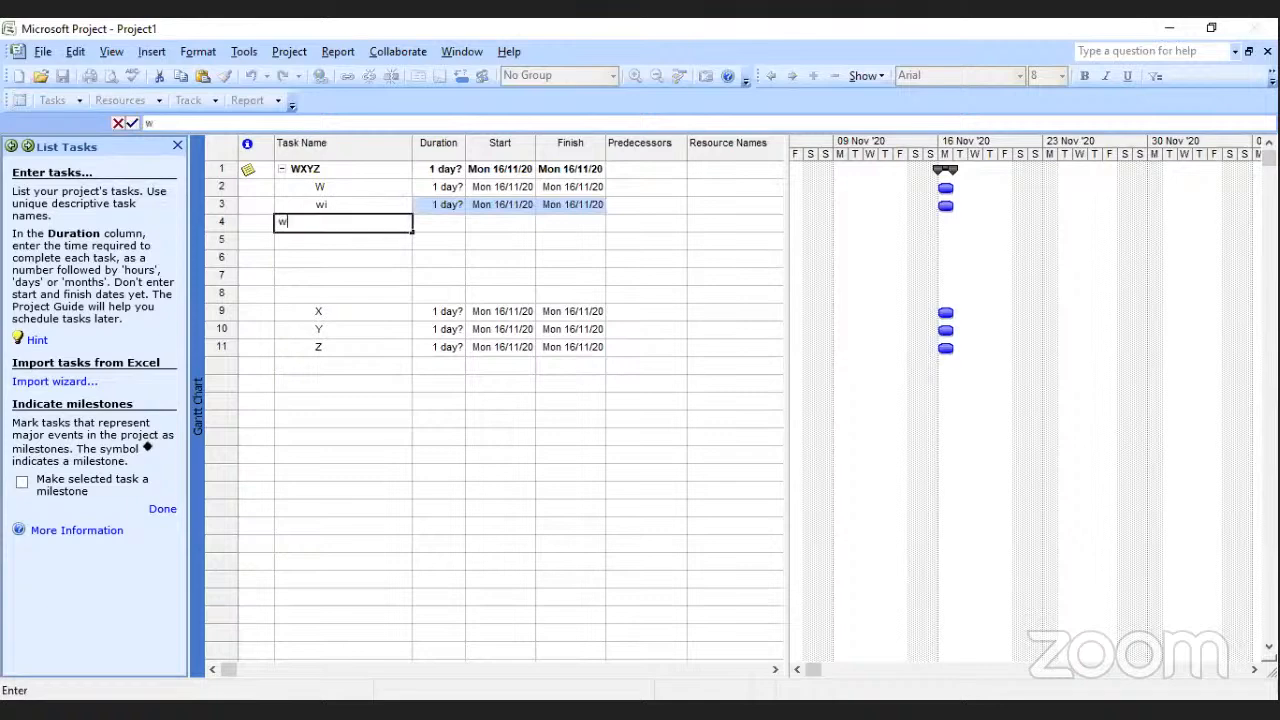
type("2")
key("Return")
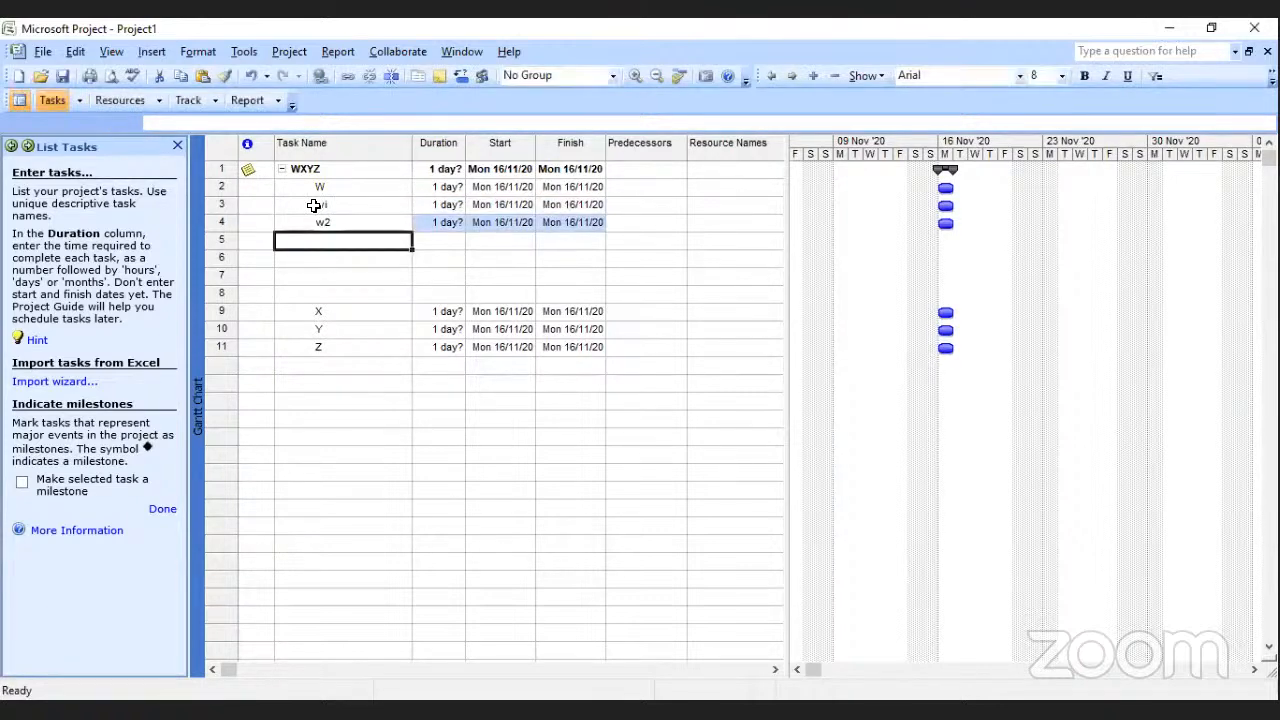
type("w3")
key("Return")
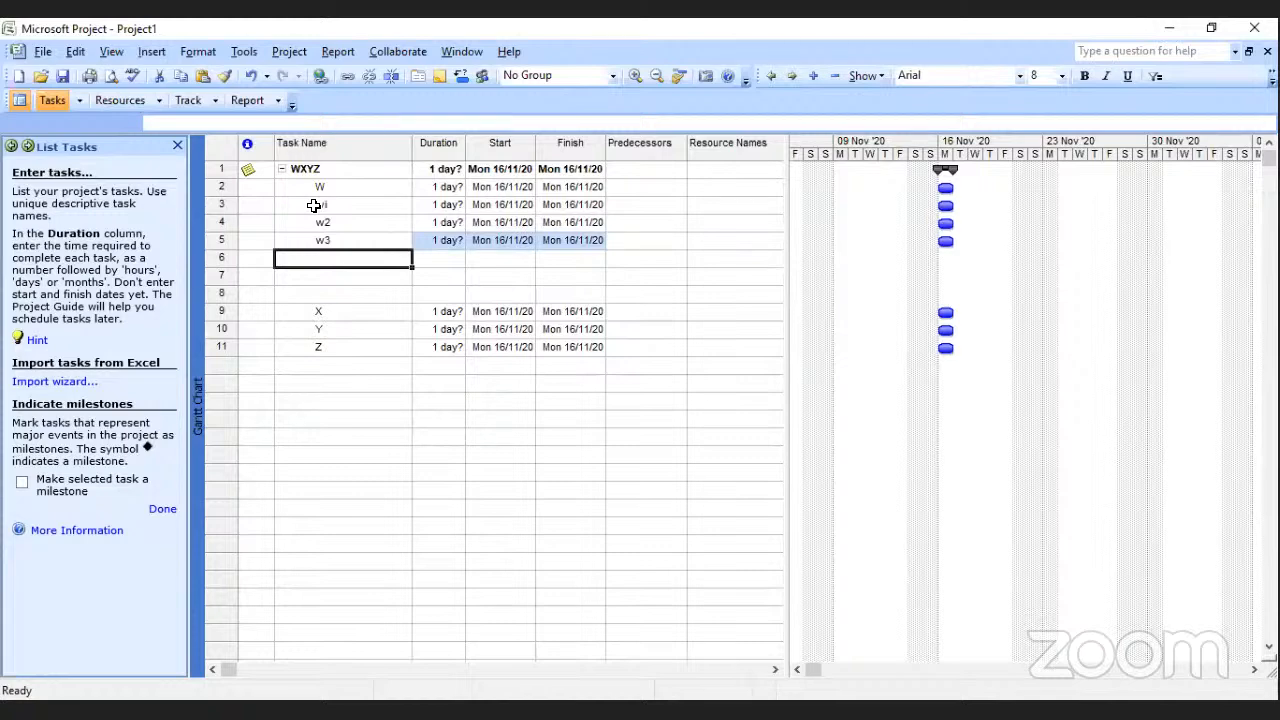
Fill the remaining three blank rows below task w3 with tasks named w3a, w3b and w3c.
type("w3")
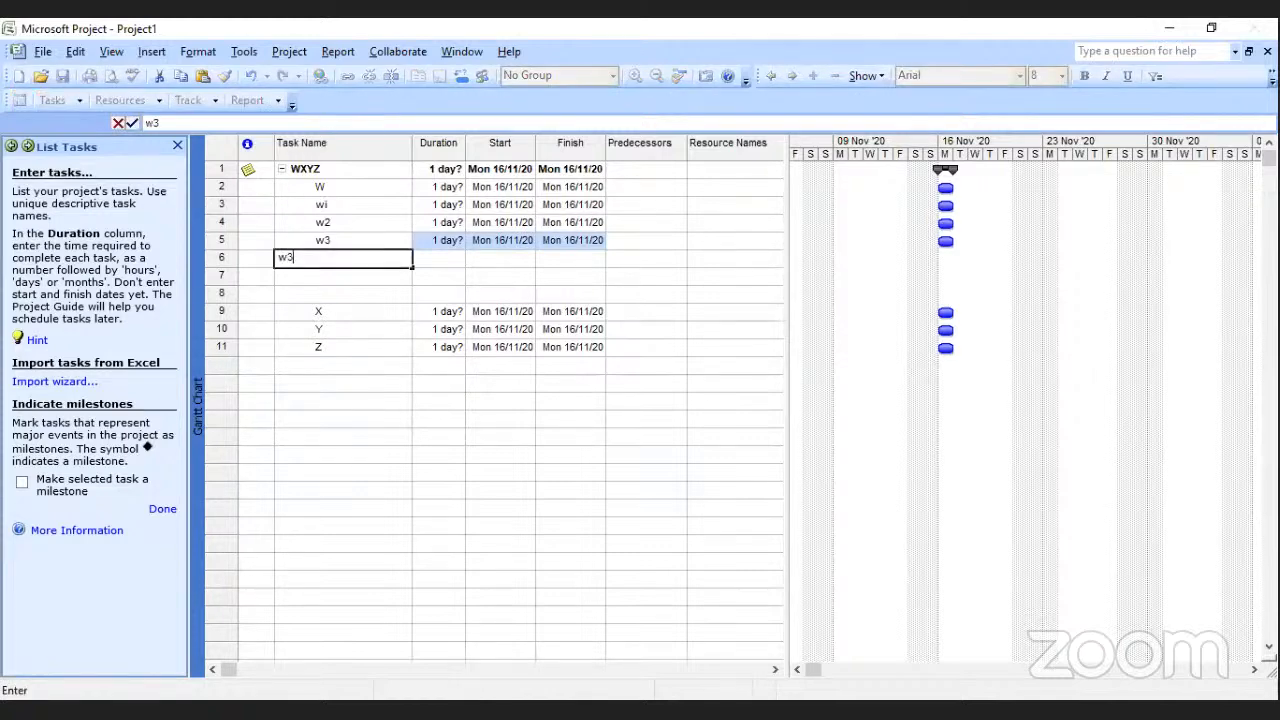
type("a")
key("Return")
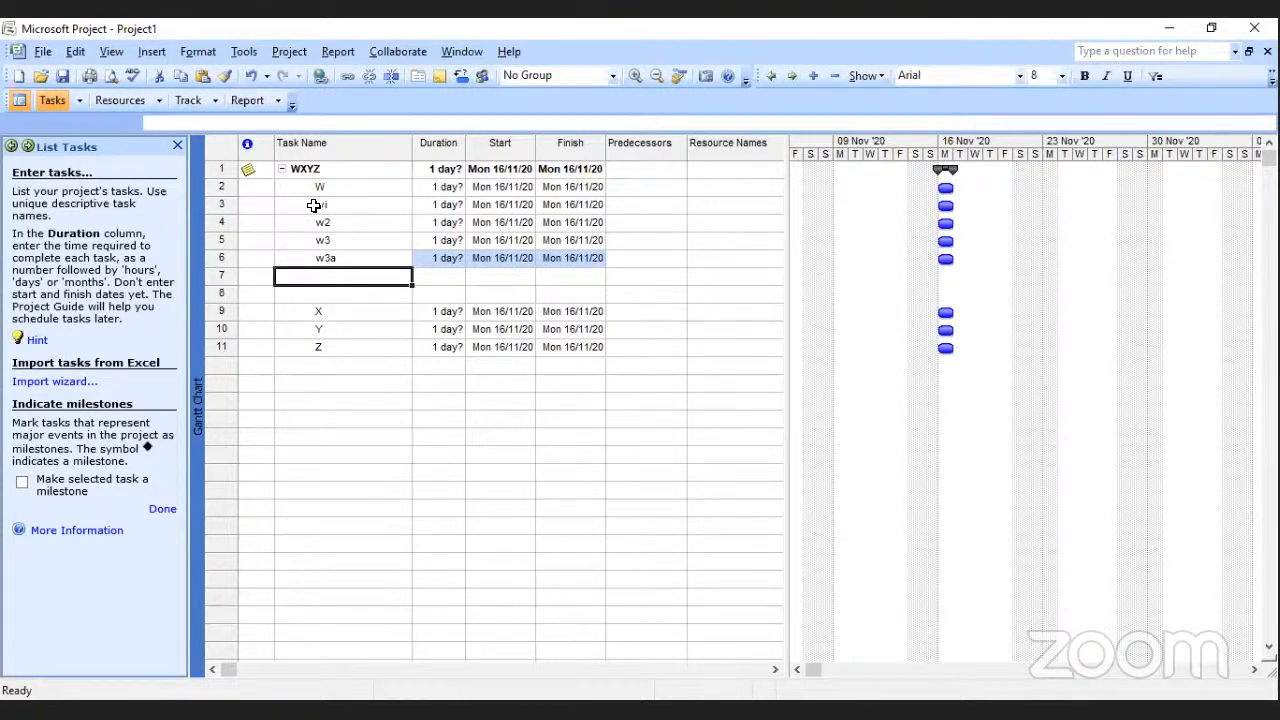
type("w3b")
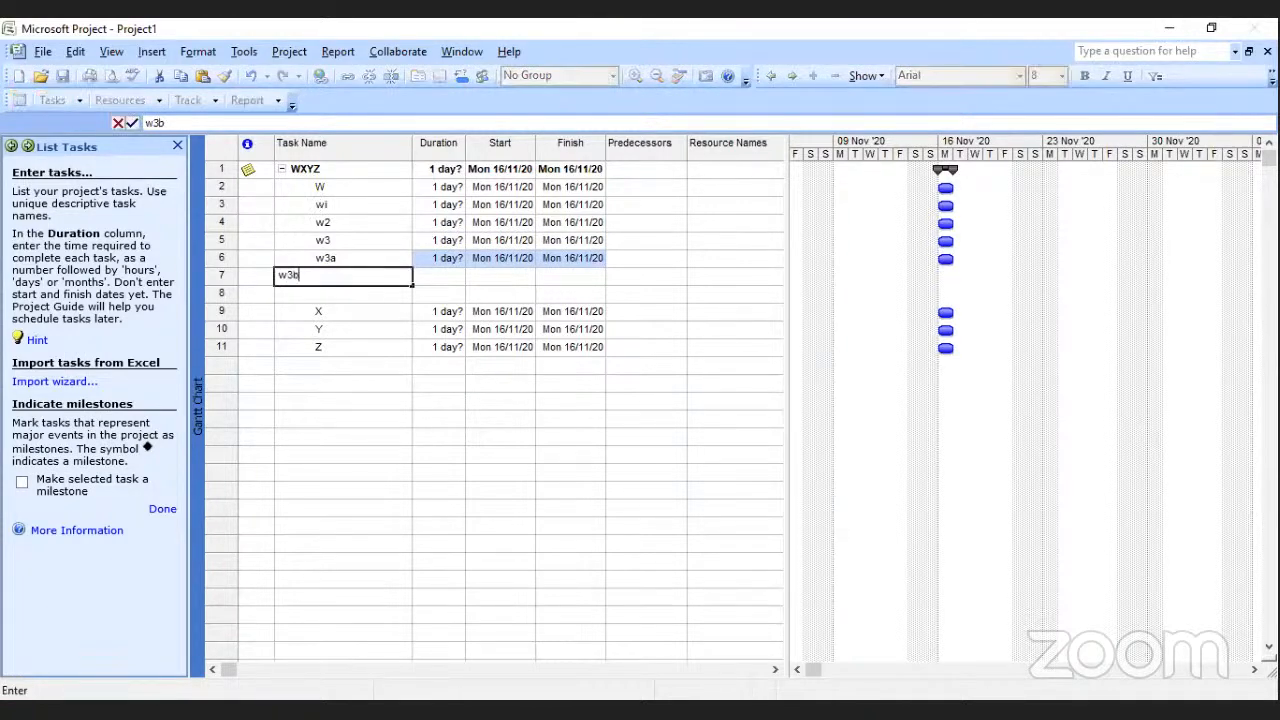
key("Return")
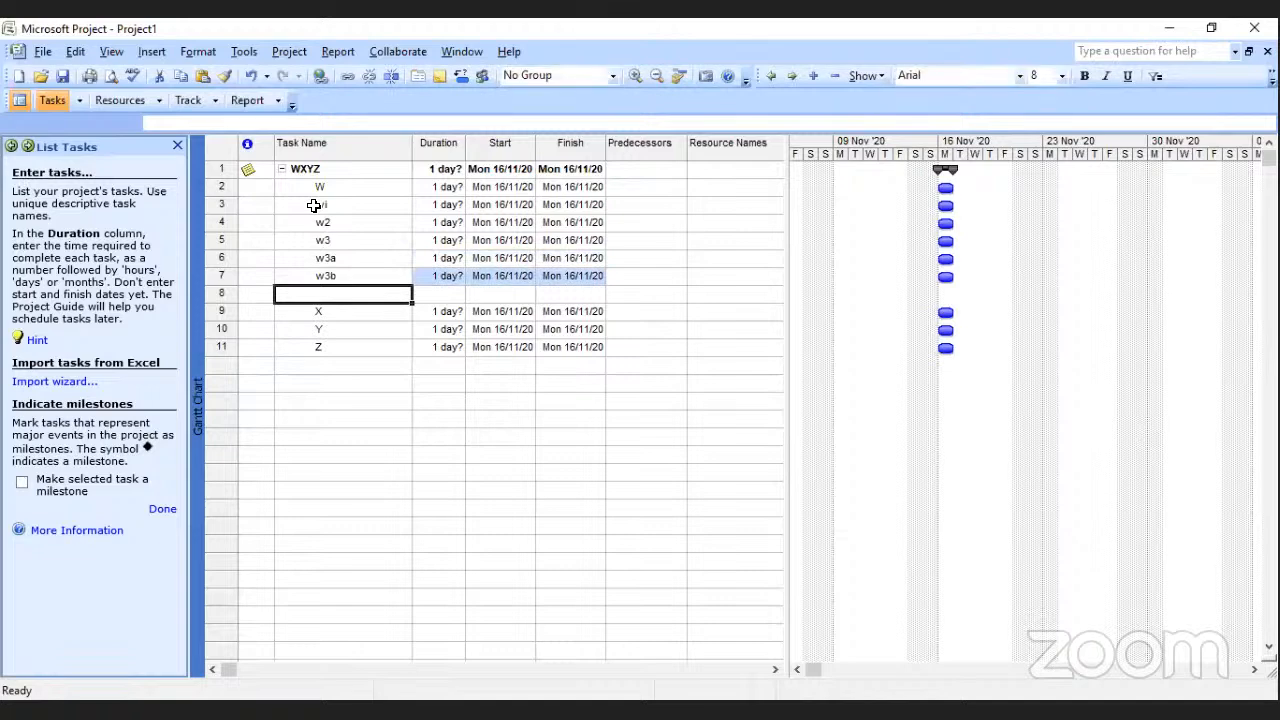
type("w3")
type("c")
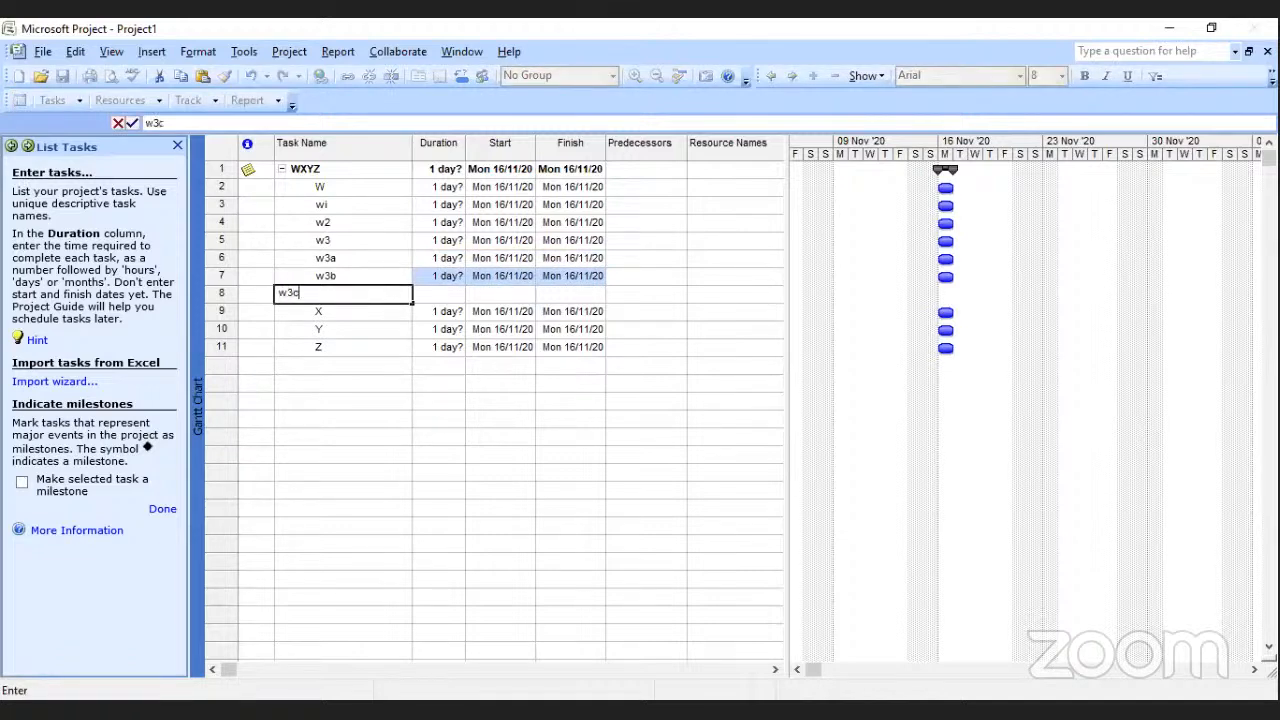
left_click(373, 326)
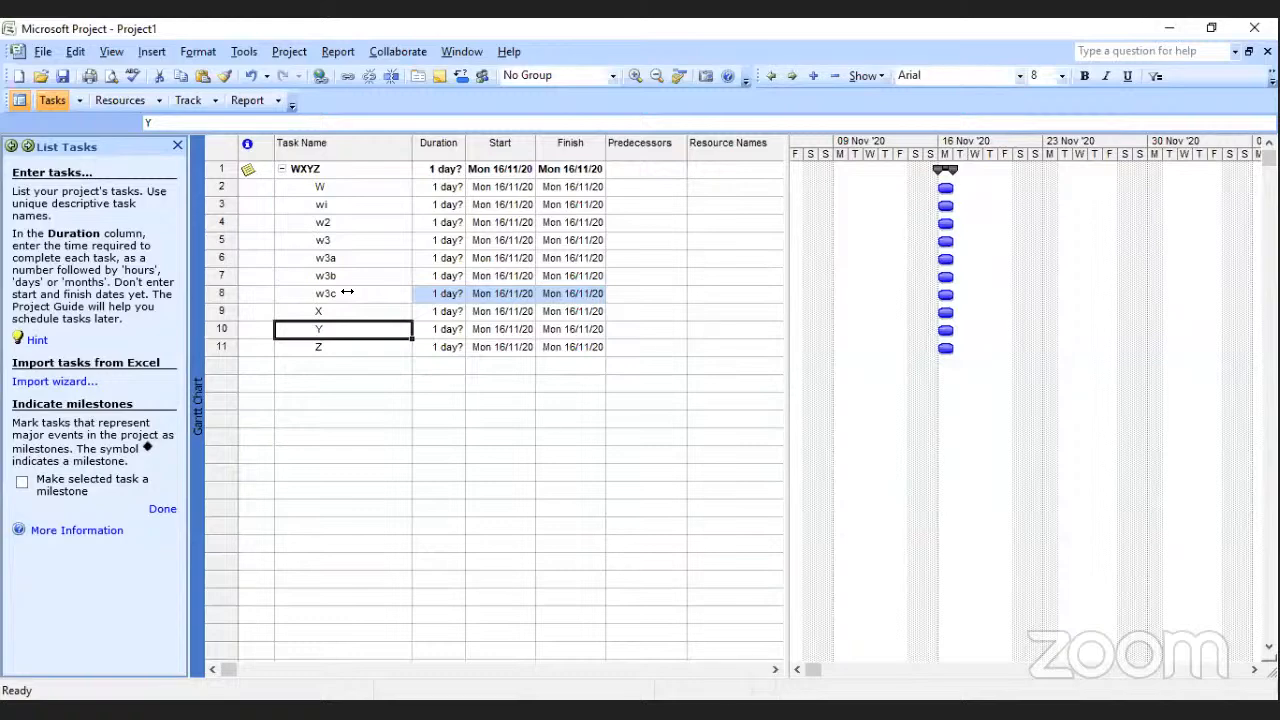
Indent tasks w3a, w3b and w3c to make them subtasks of w3, and collapse w3.
left_click_drag(325, 257, 330, 291)
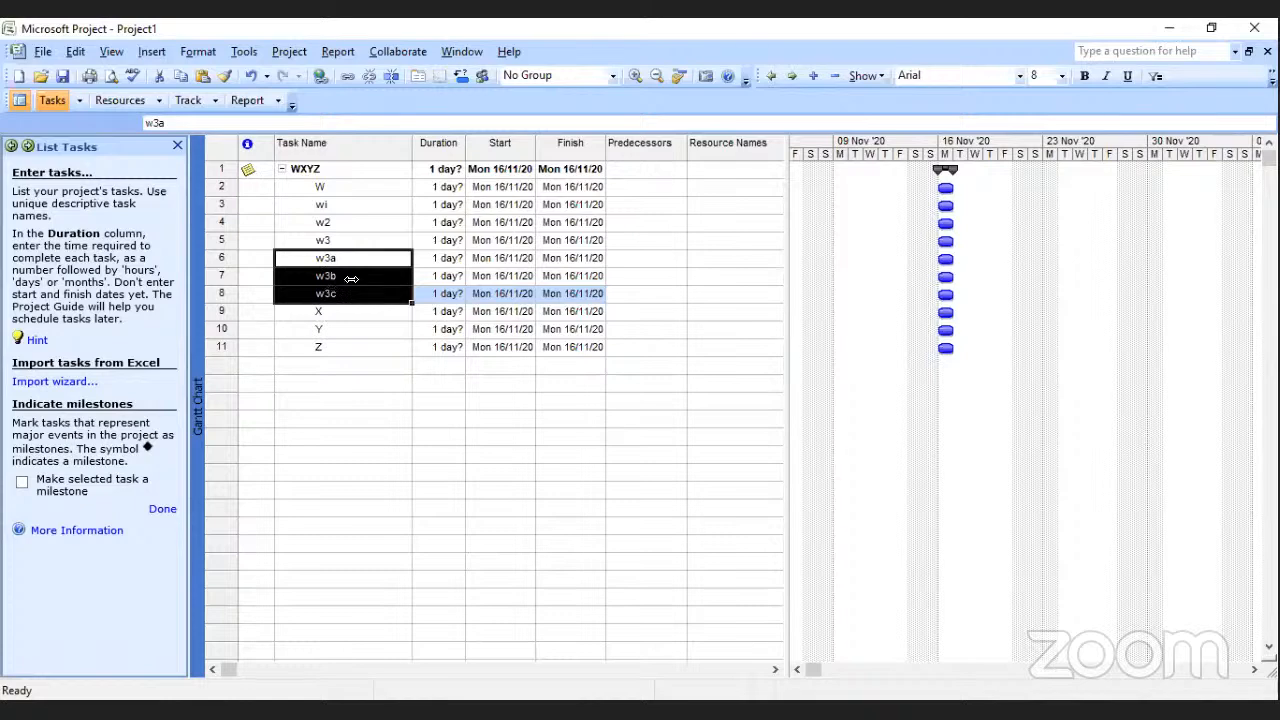
left_click(789, 76)
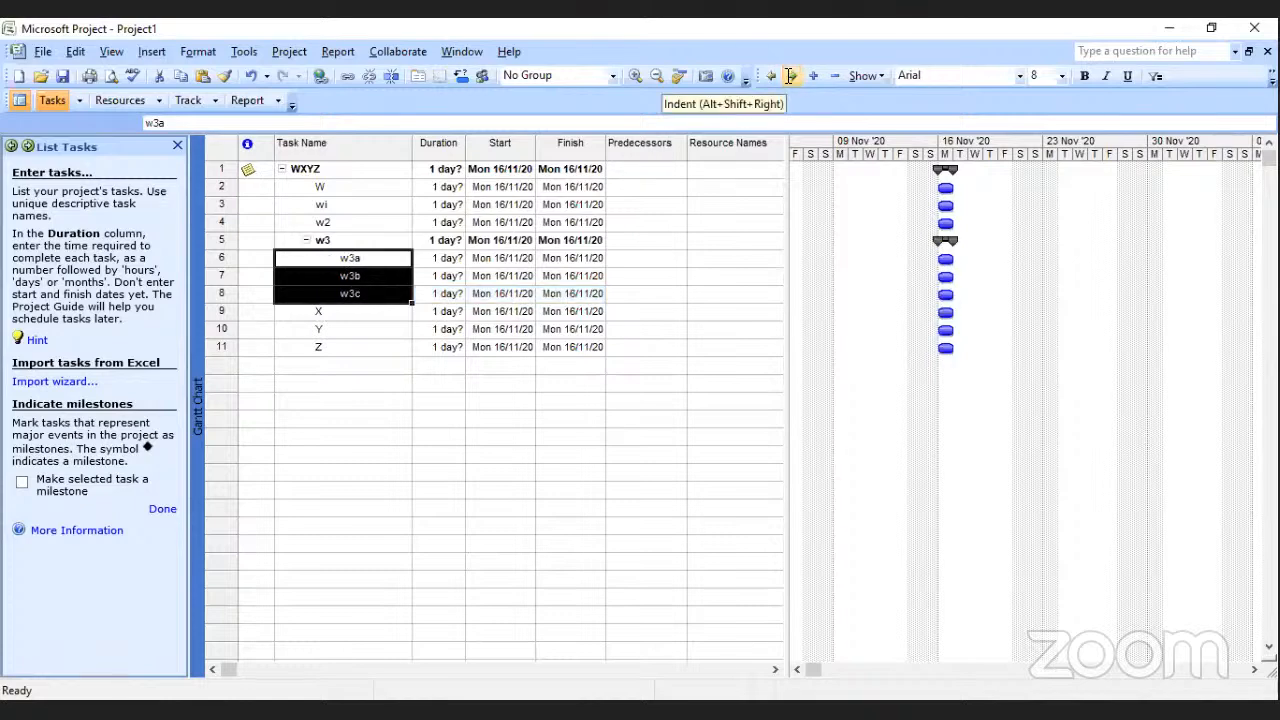
left_click(307, 241)
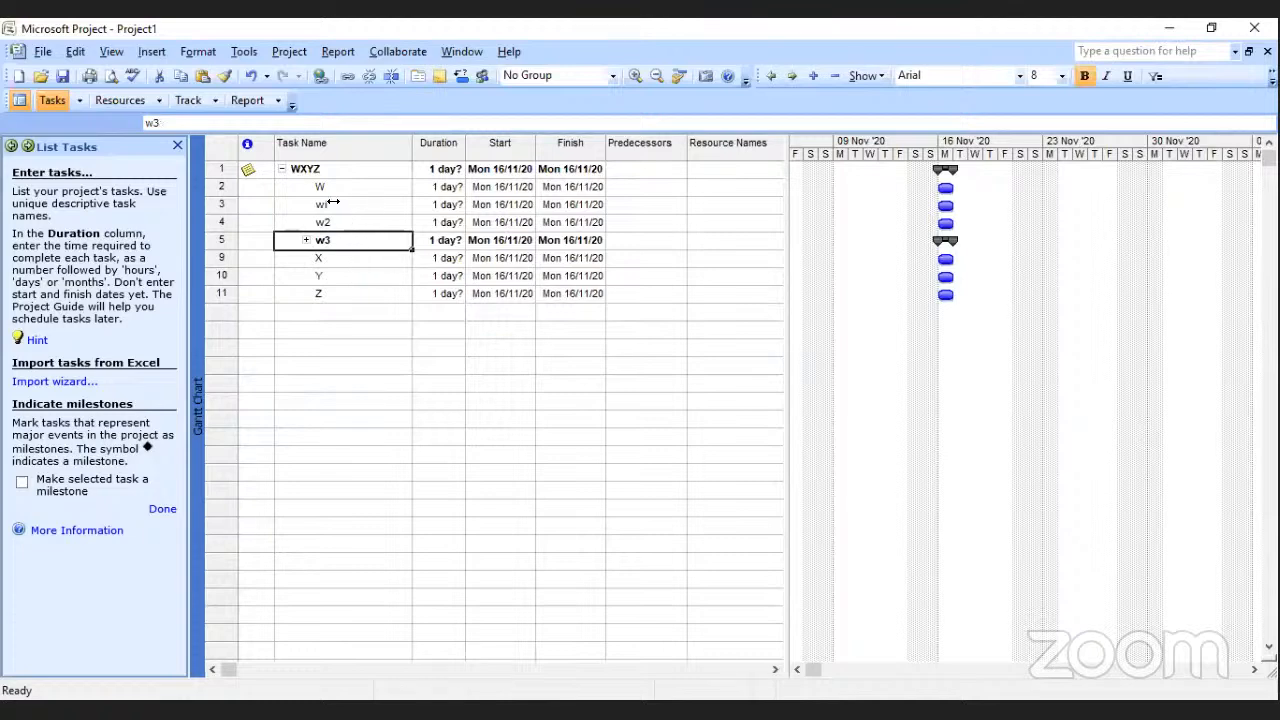
Indent tasks wi, w2 and w3 to make them subtasks of W, and expand w3.
left_click_drag(333, 203, 333, 238)
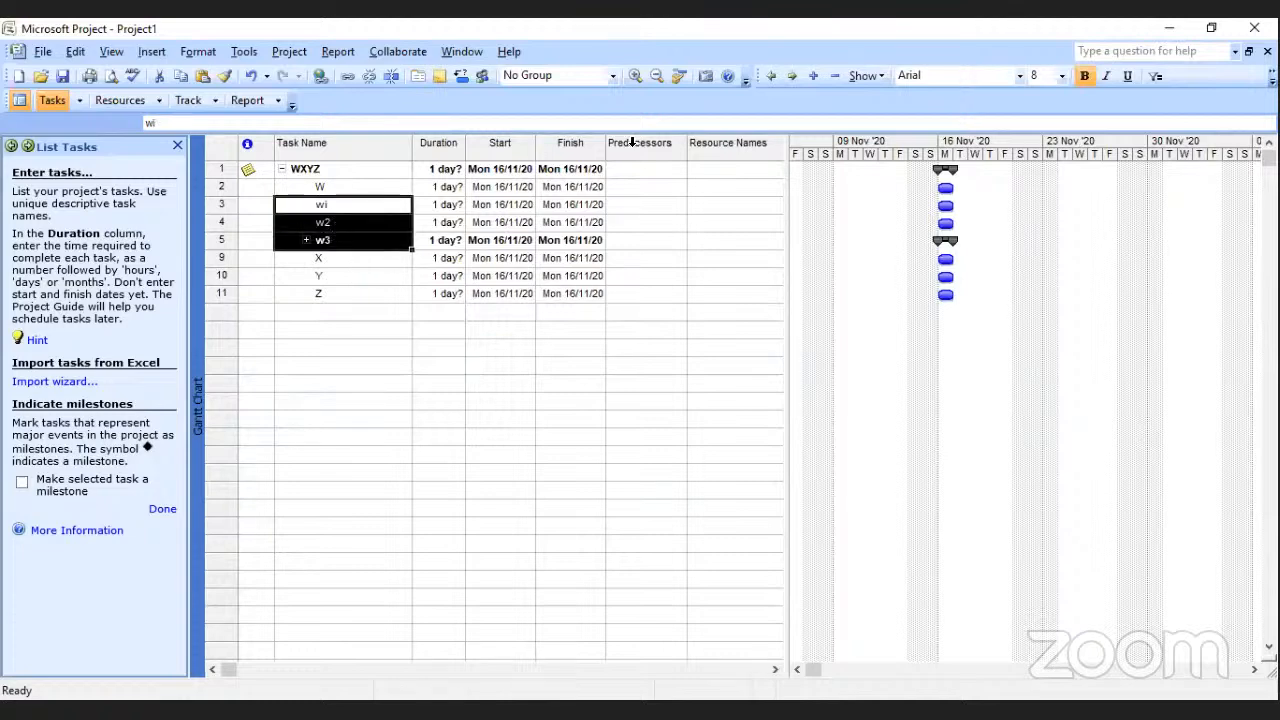
left_click(791, 76)
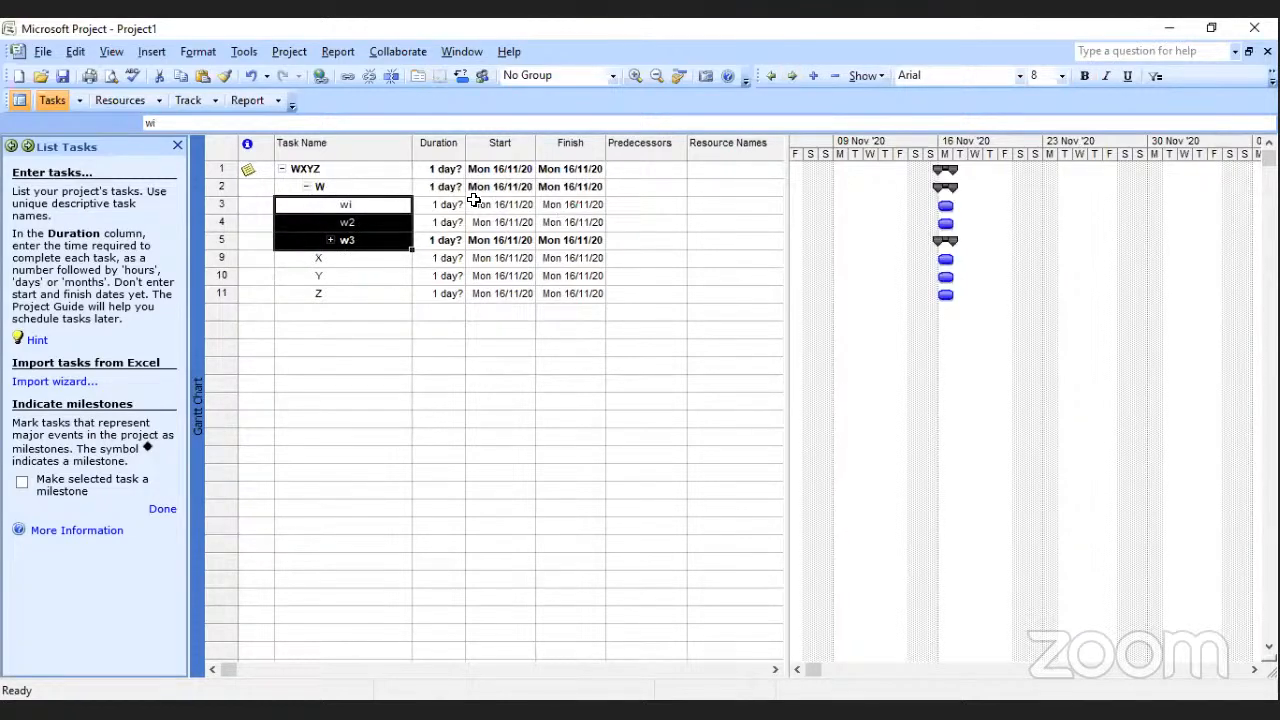
left_click(368, 263)
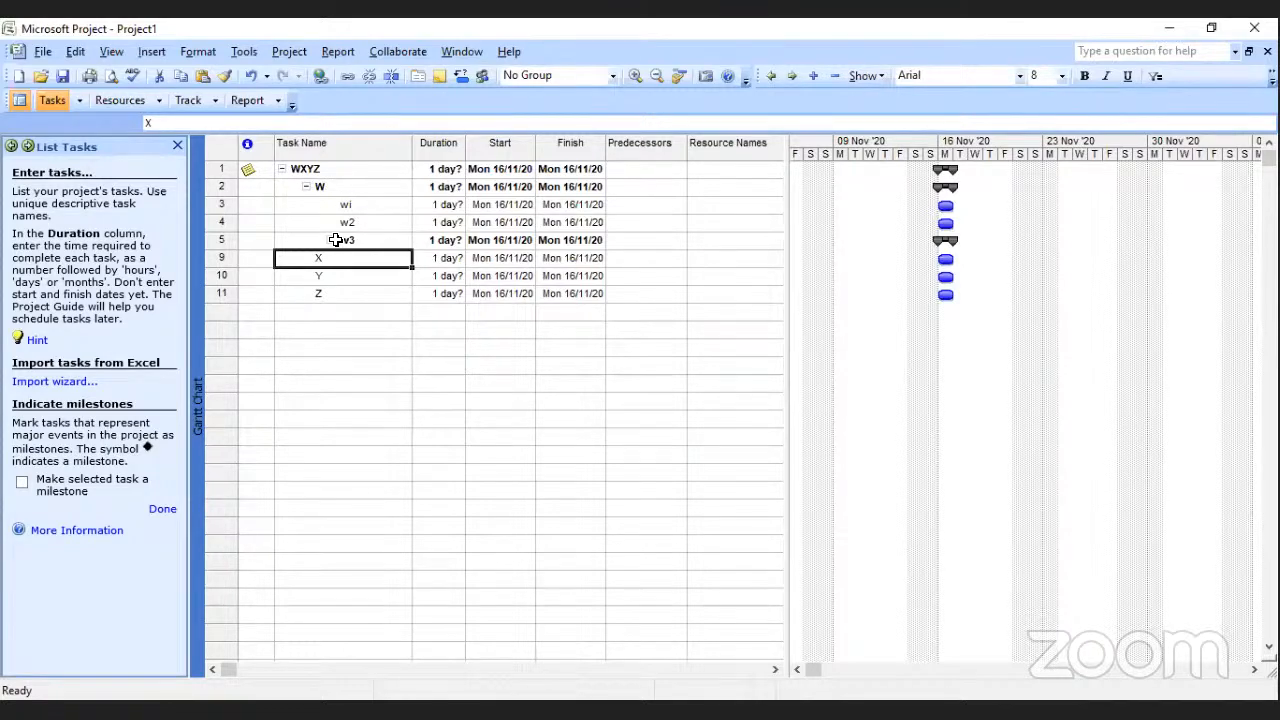
left_click(330, 241)
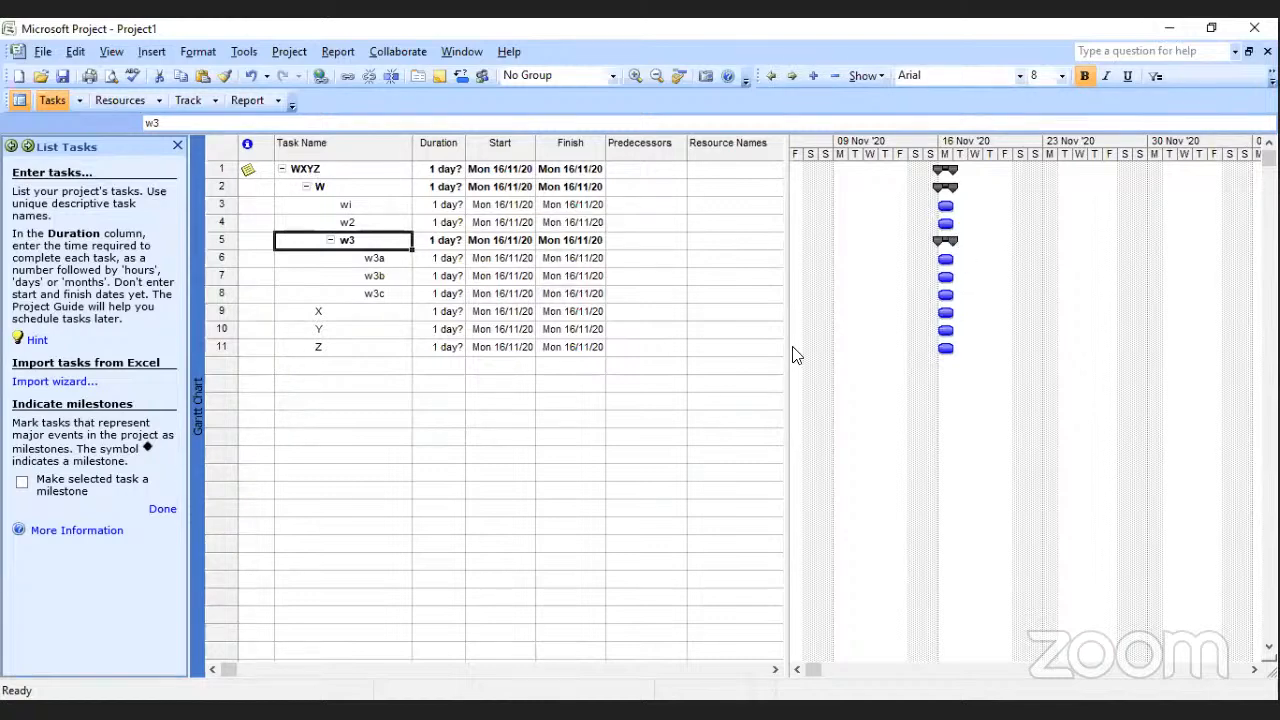
Insert three blank task rows between tasks X and Y.
left_click(321, 327)
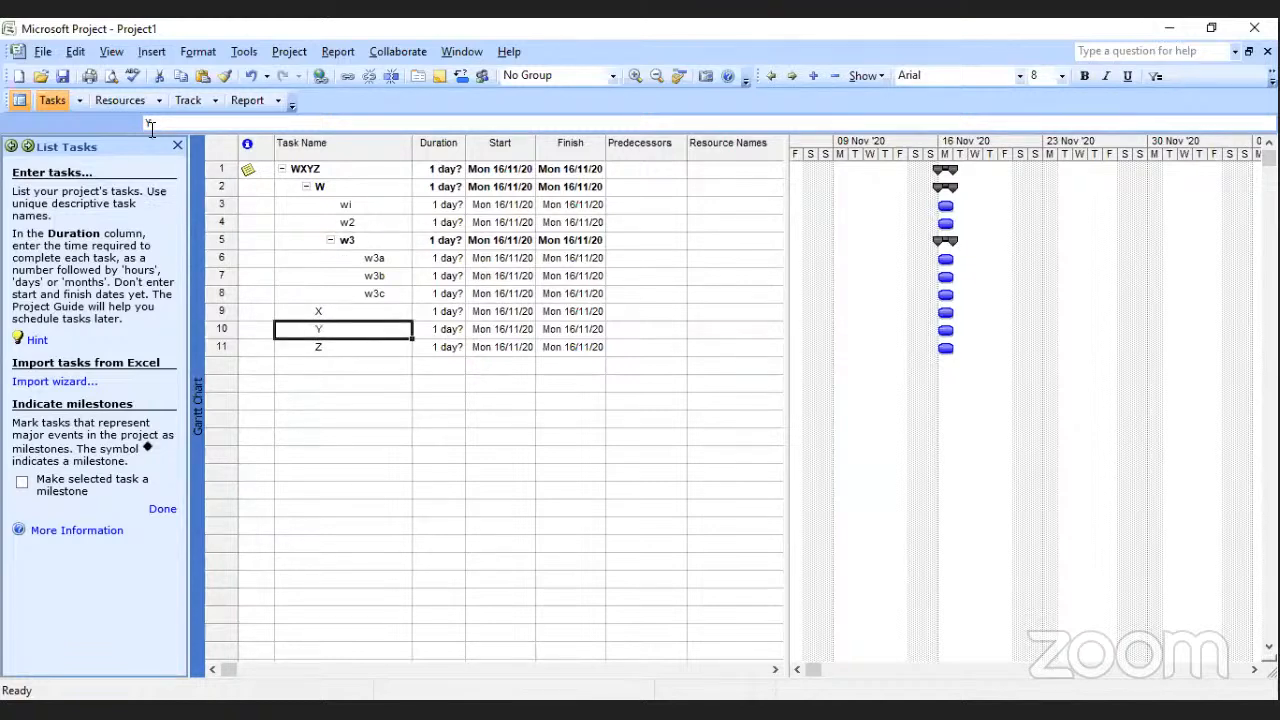
left_click(150, 51)
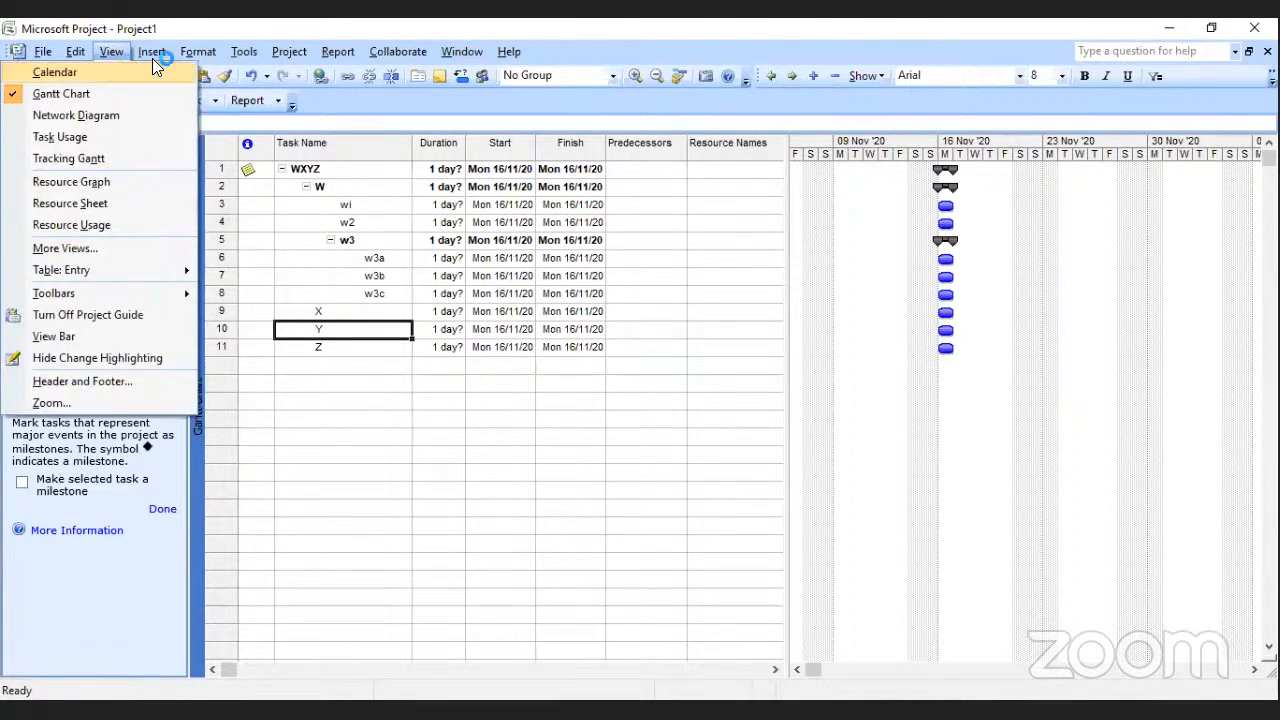
left_click(102, 72)
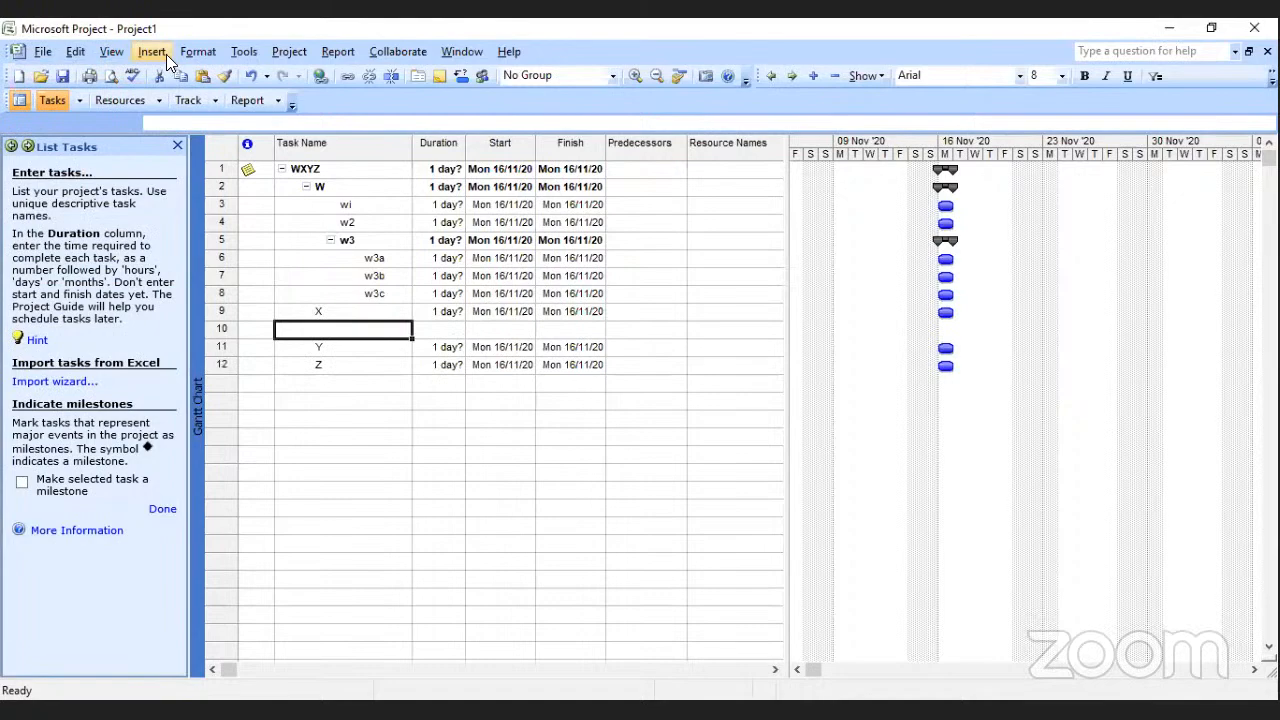
left_click(164, 53)
left_click(90, 73)
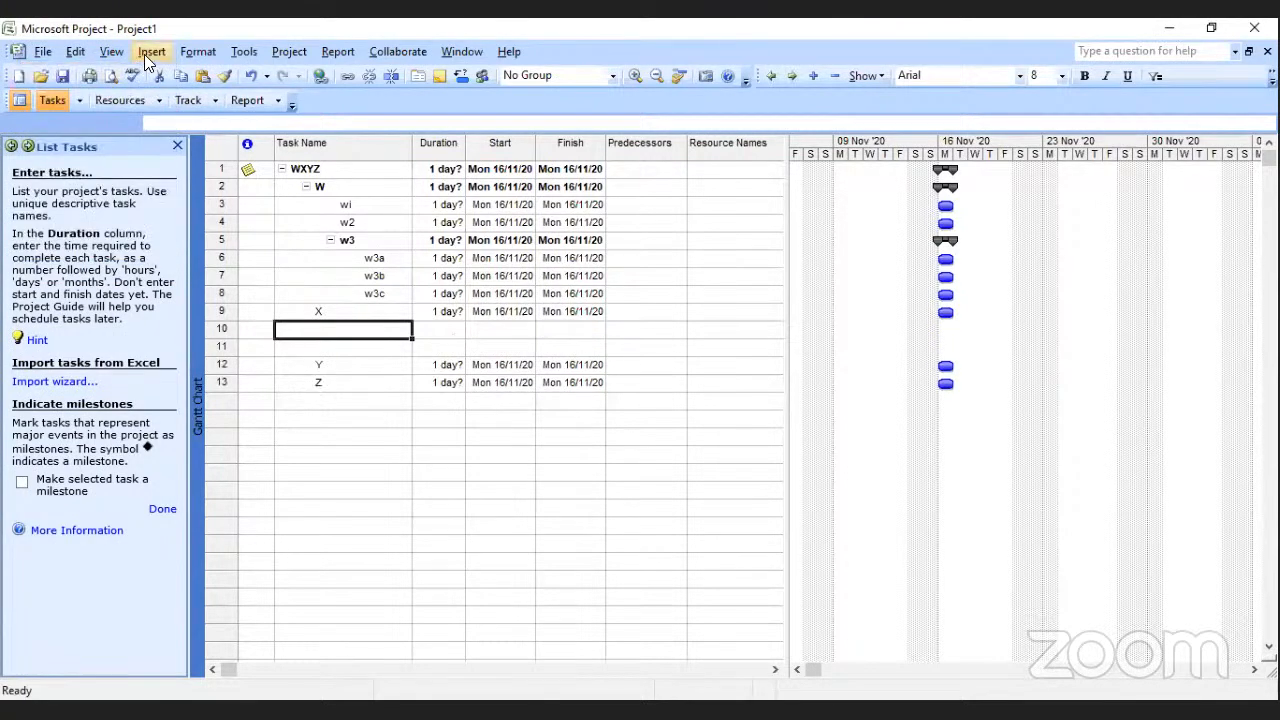
left_click(150, 52)
left_click(104, 72)
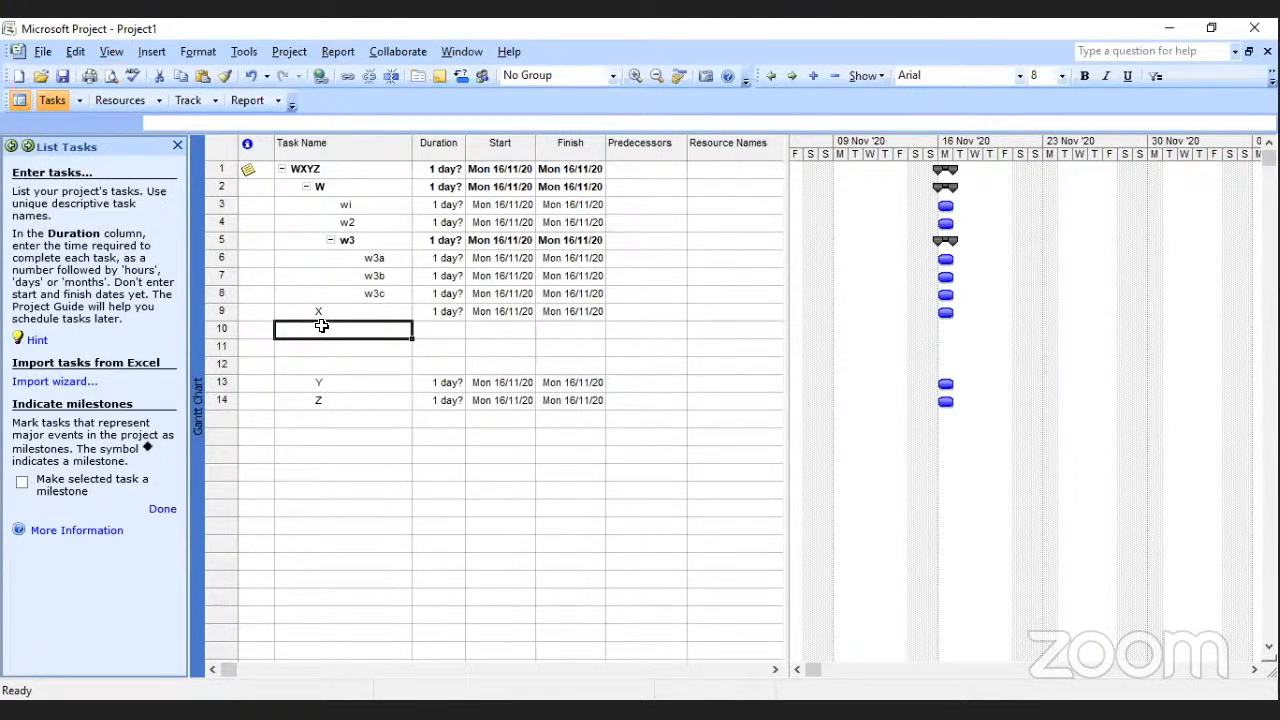
Enter tasks named x1, x2 and x3 in the three blank rows below task X.
type("x1")
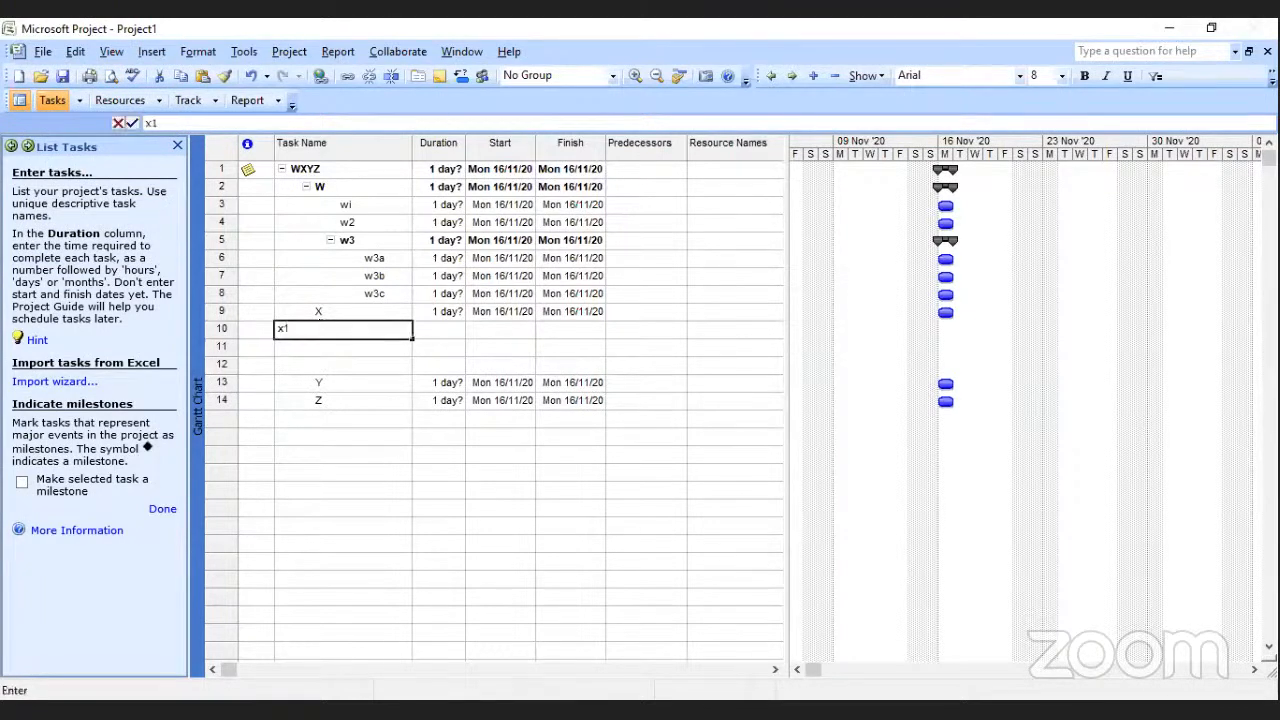
key("Return")
type("x2")
key("Return")
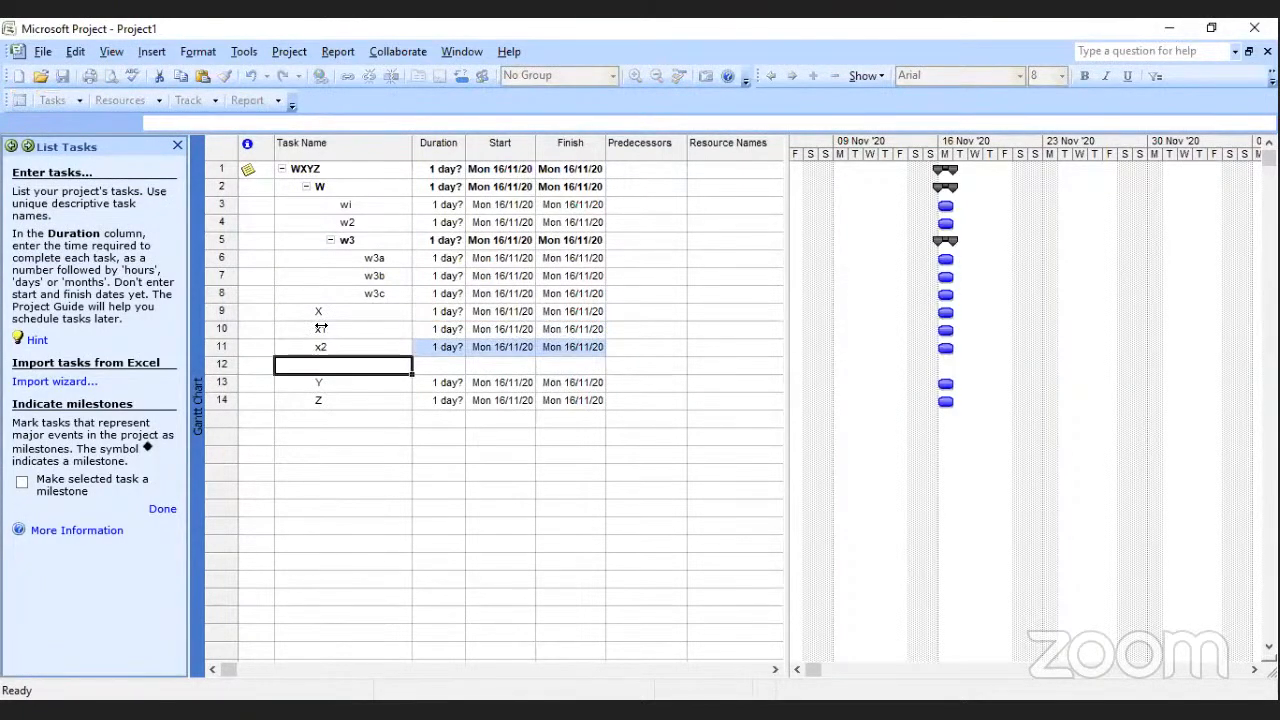
type("x3")
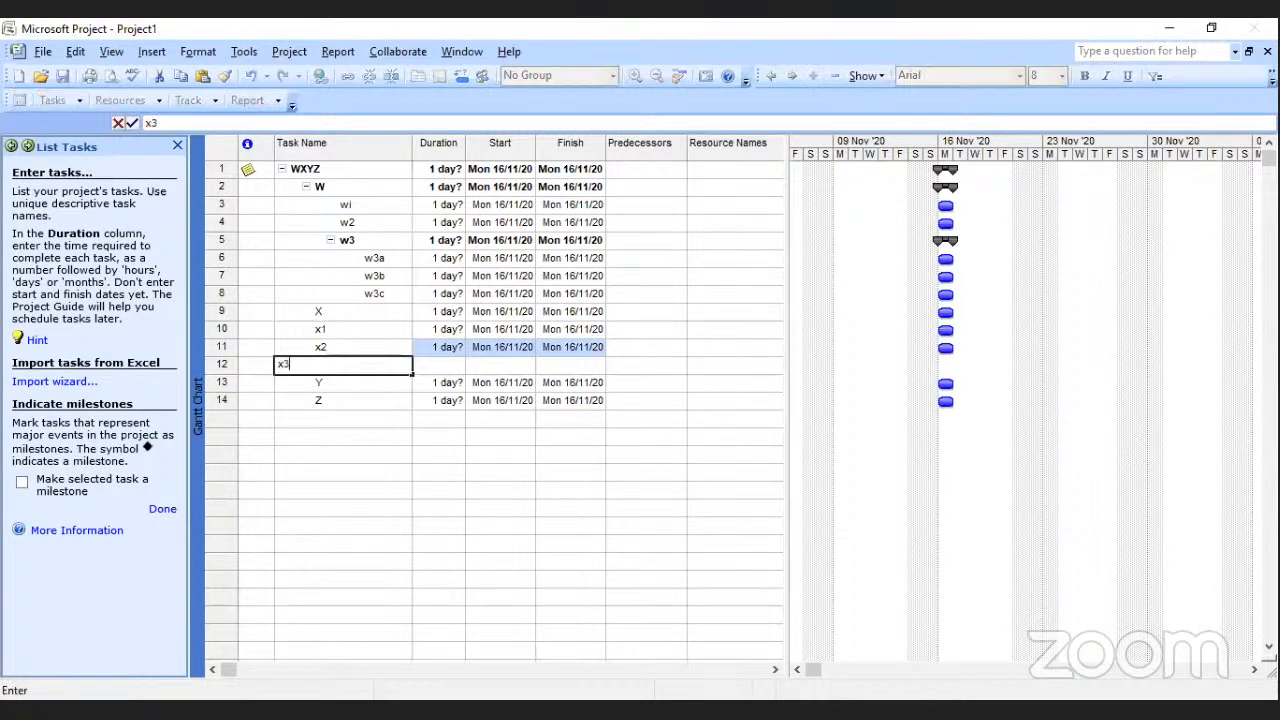
left_click(361, 399)
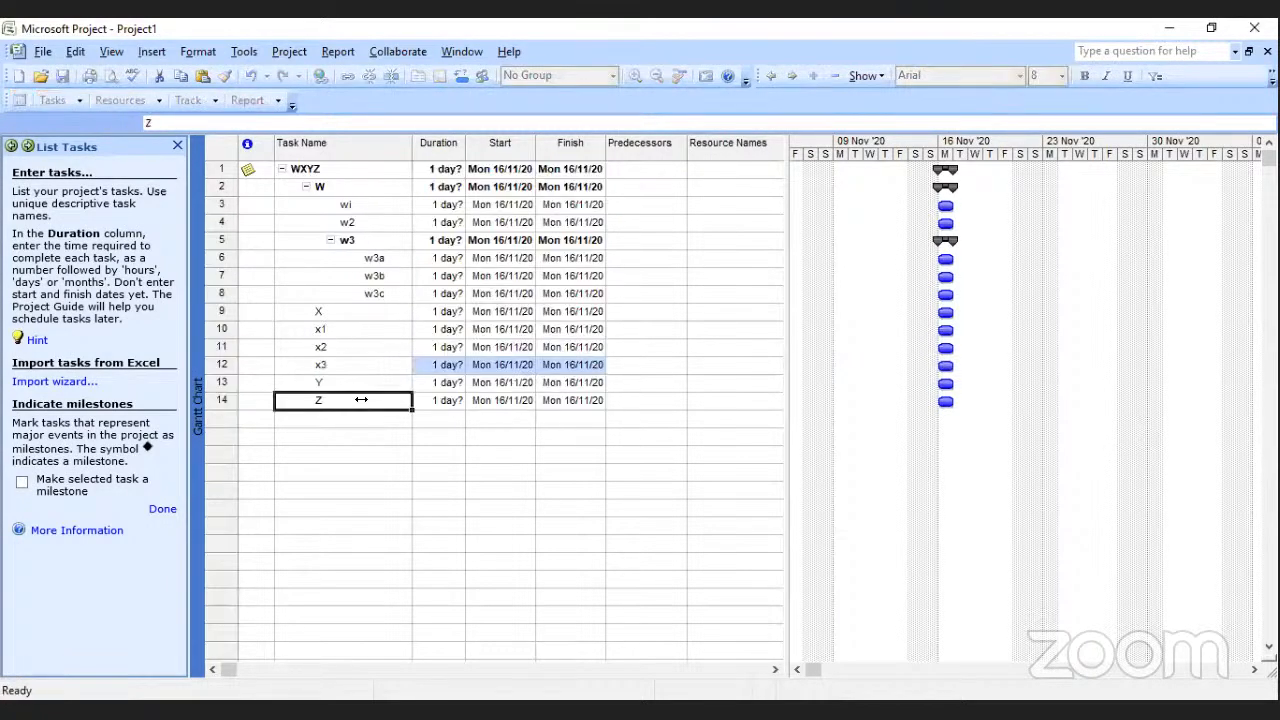
Indent tasks x1, x2 and x3 to make them subtasks of X.
left_click(329, 329)
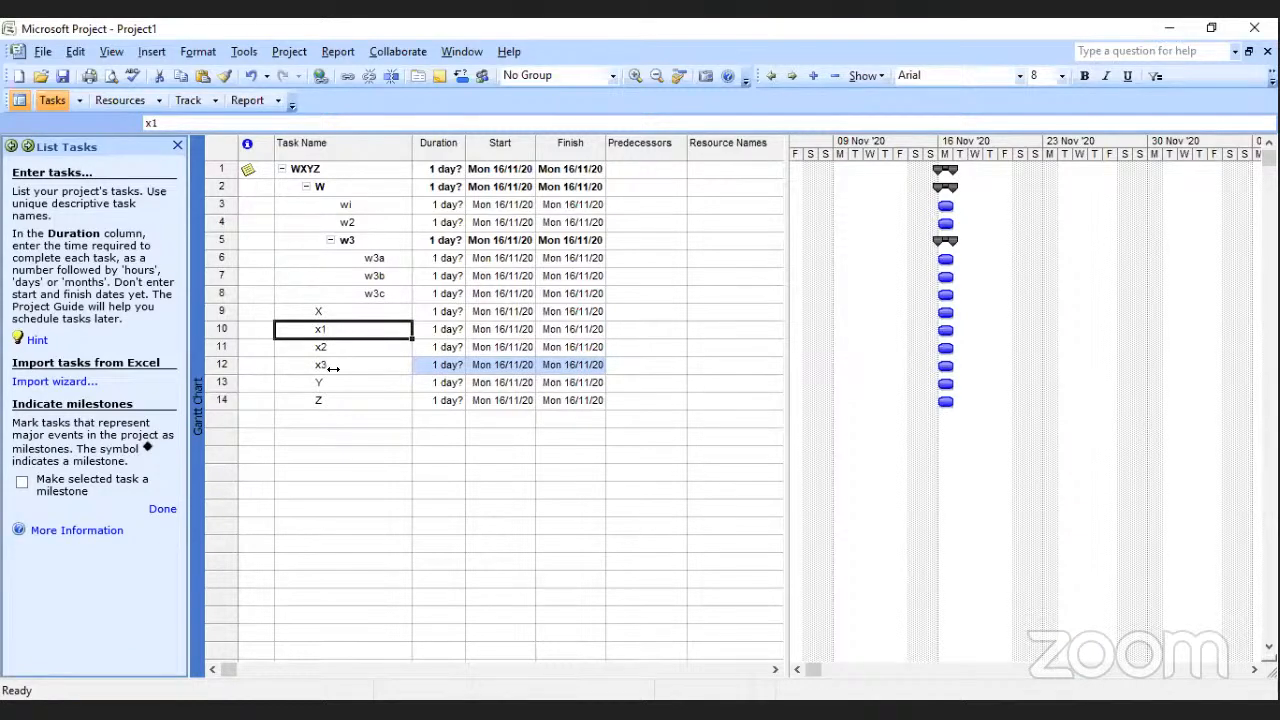
left_click(333, 367)
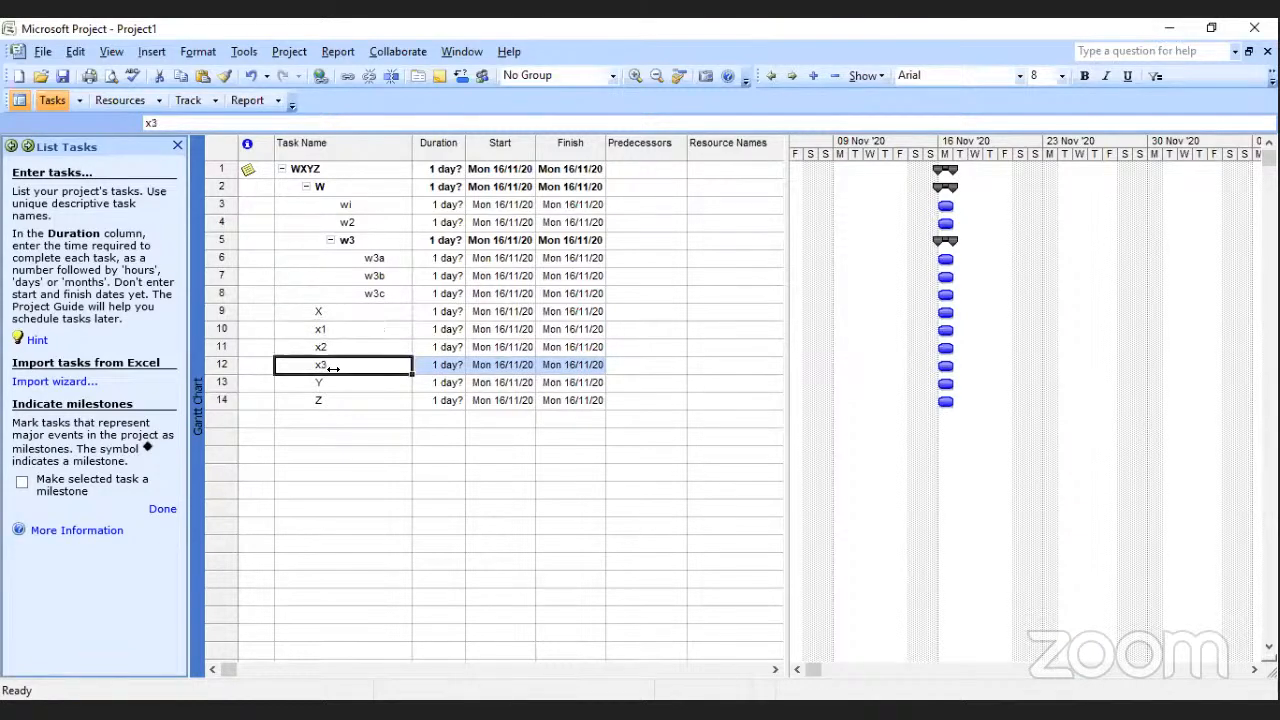
left_click_drag(327, 335, 325, 365)
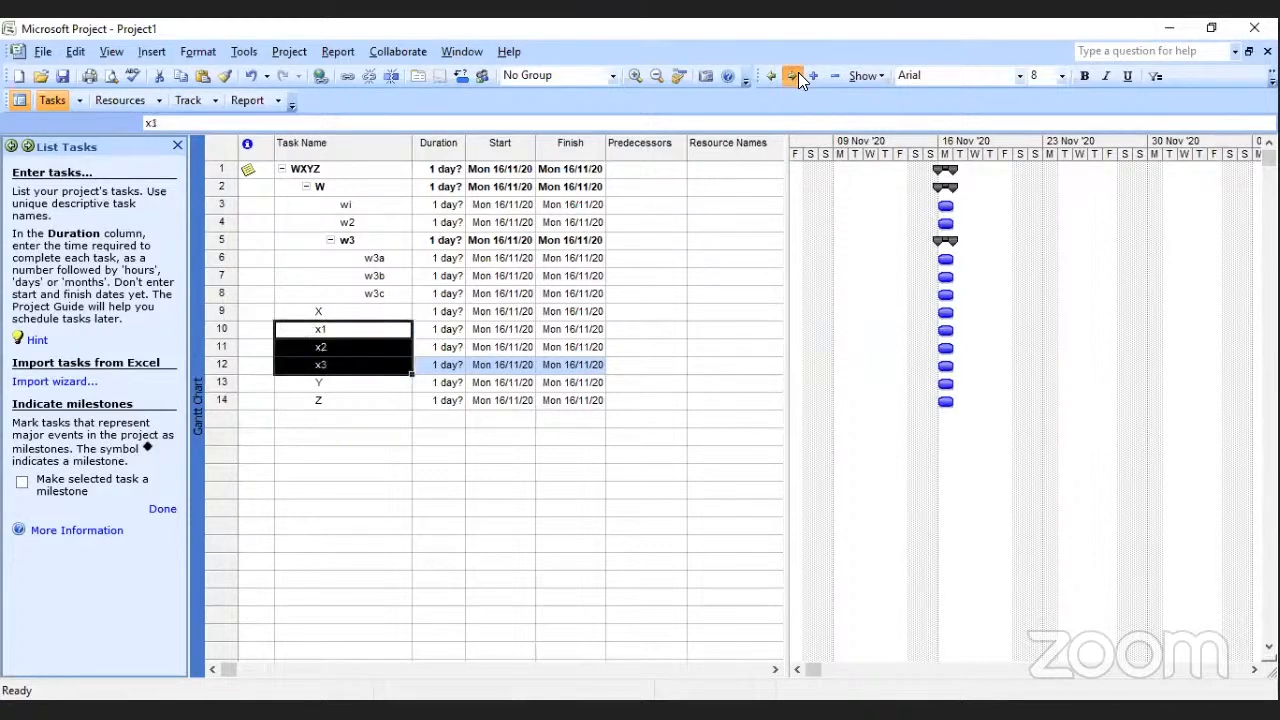
left_click(797, 77)
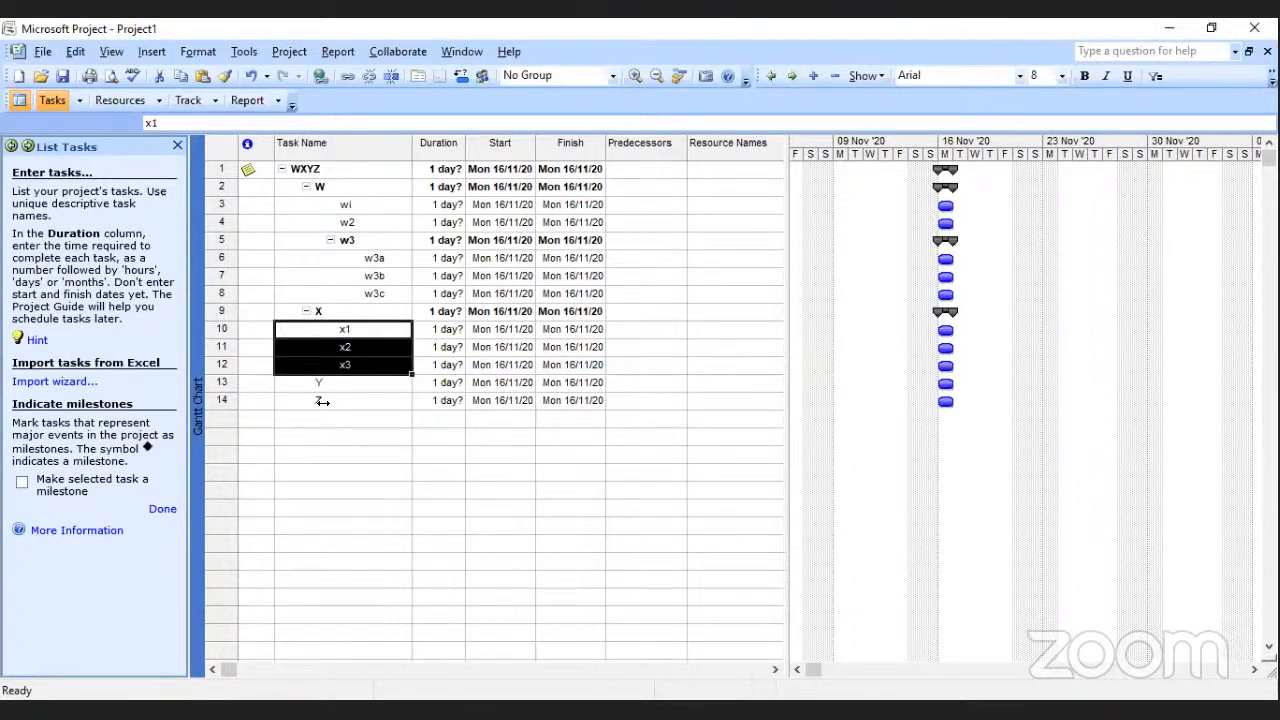
Insert two blank task rows between tasks Y and Z.
left_click(322, 401)
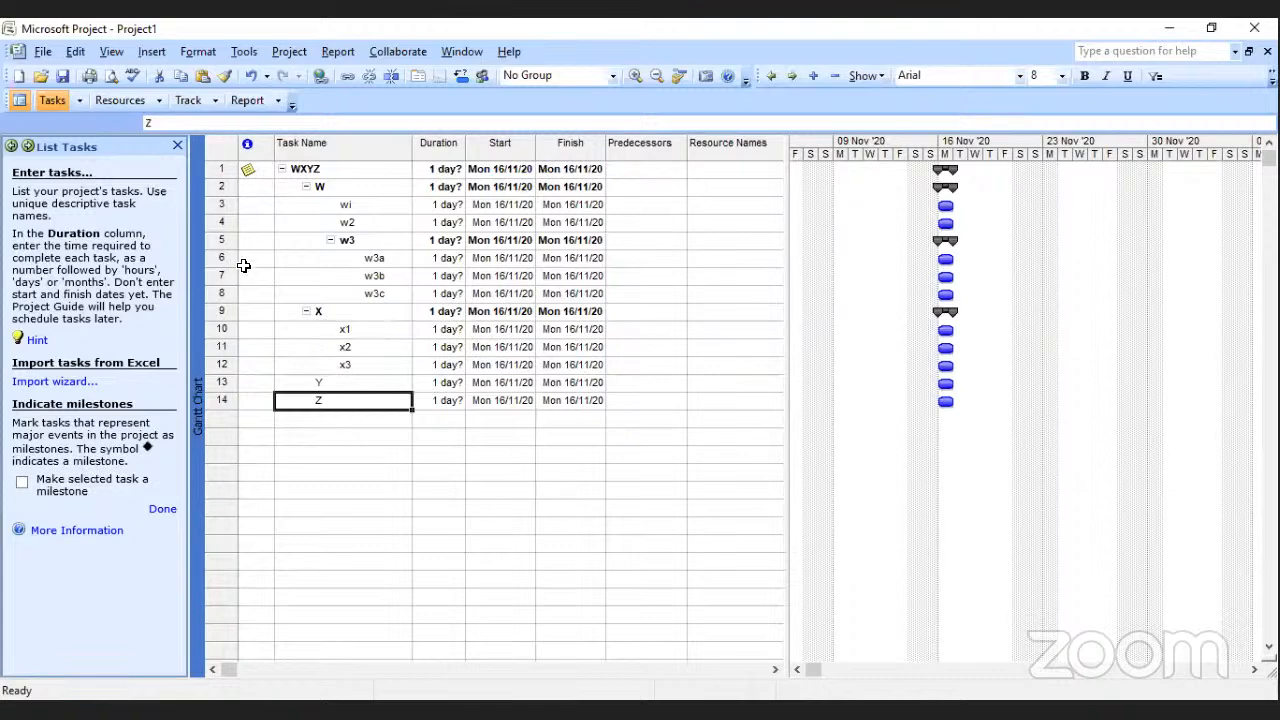
left_click(137, 52)
left_click(100, 74)
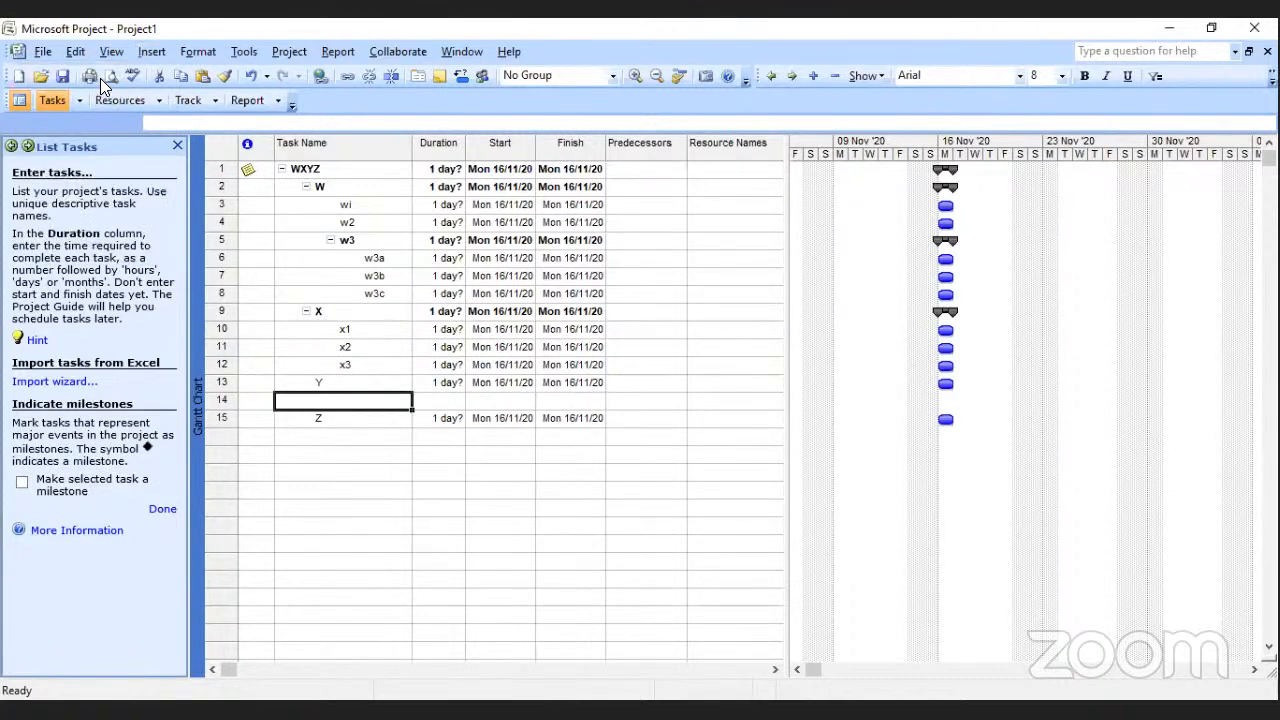
left_click(152, 52)
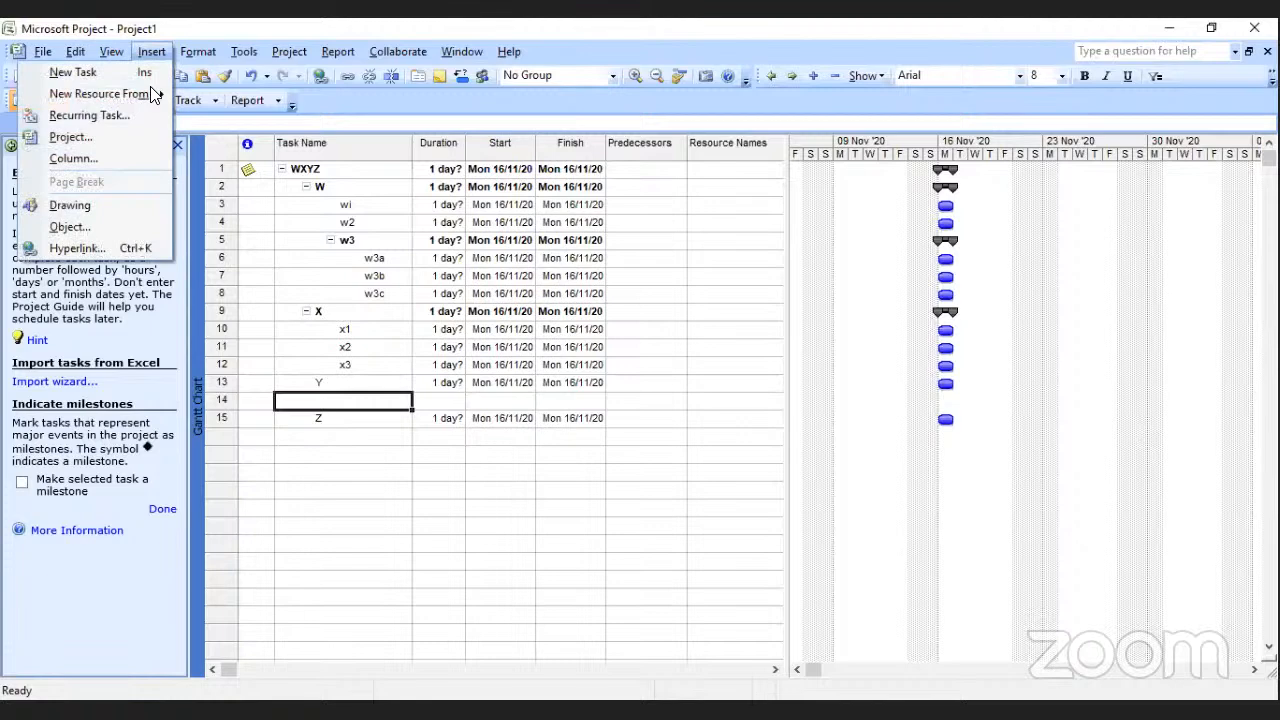
left_click(84, 73)
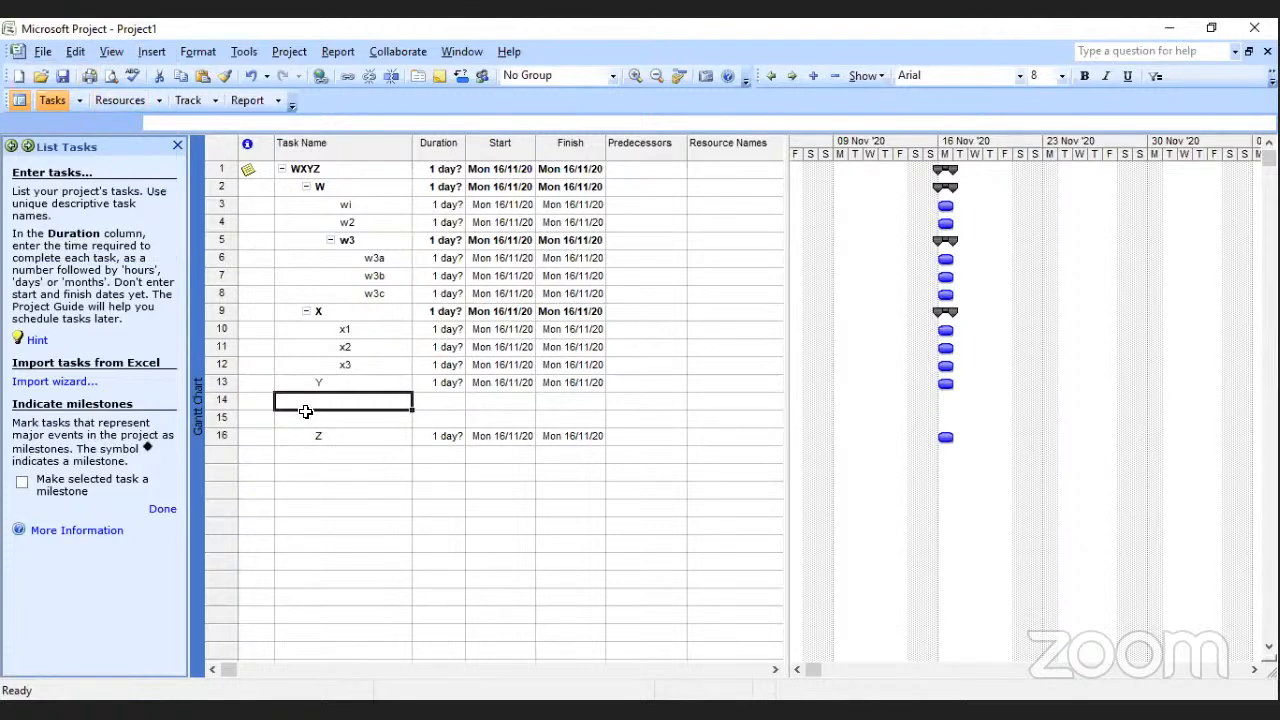
Enter tasks named y1 and y2 in the two blank rows below task Y.
type("y1")
key("Return")
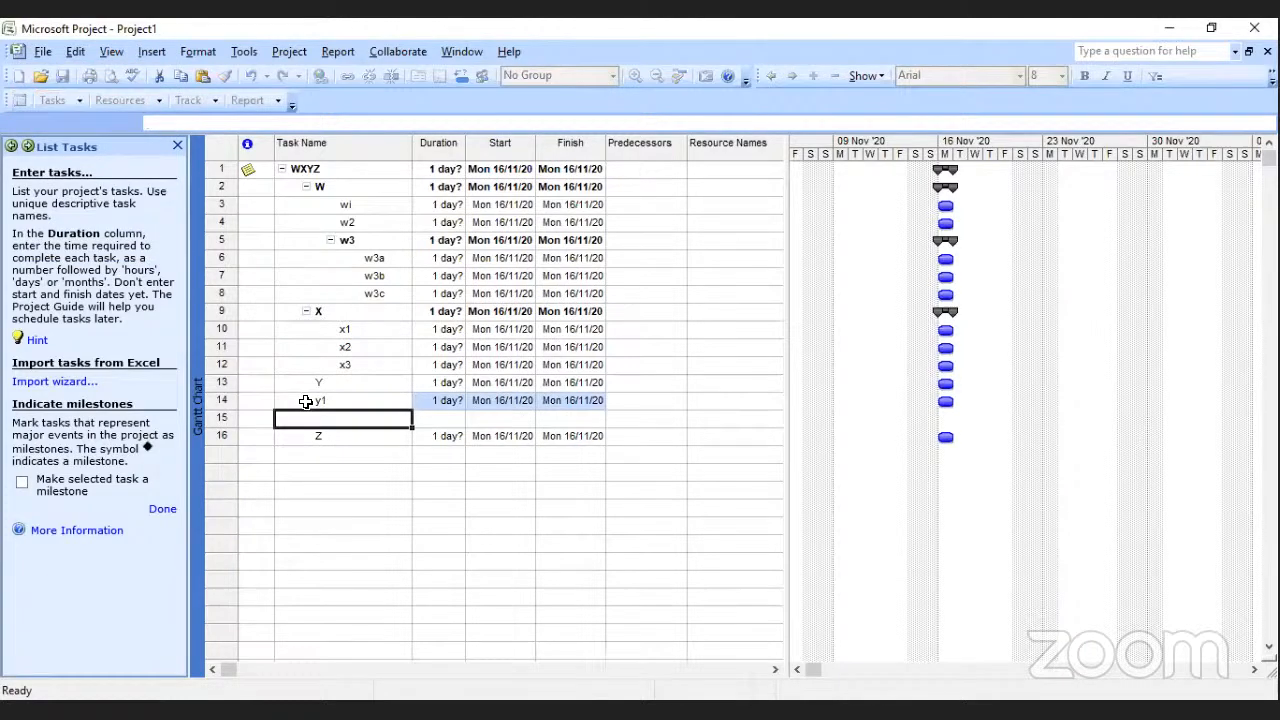
type("y2")
left_click(320, 455)
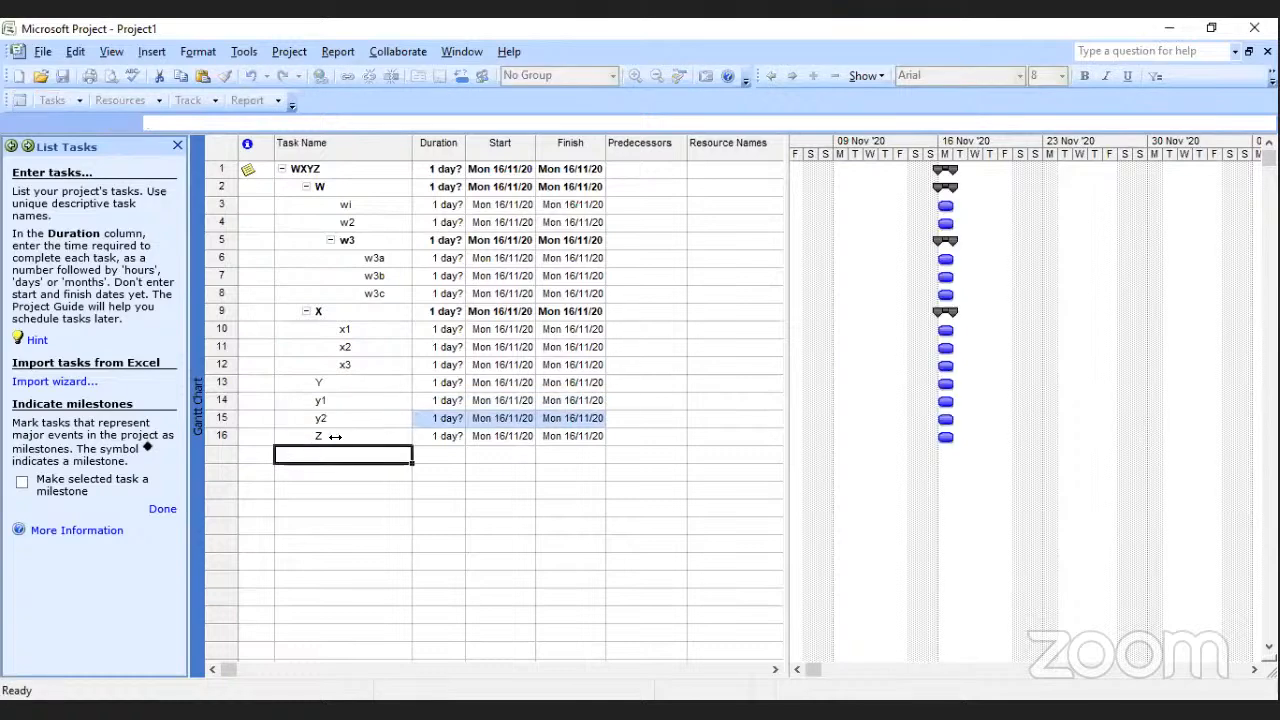
Indent tasks y1 and y2 to make them subtasks of Y.
left_click_drag(320, 401, 320, 418)
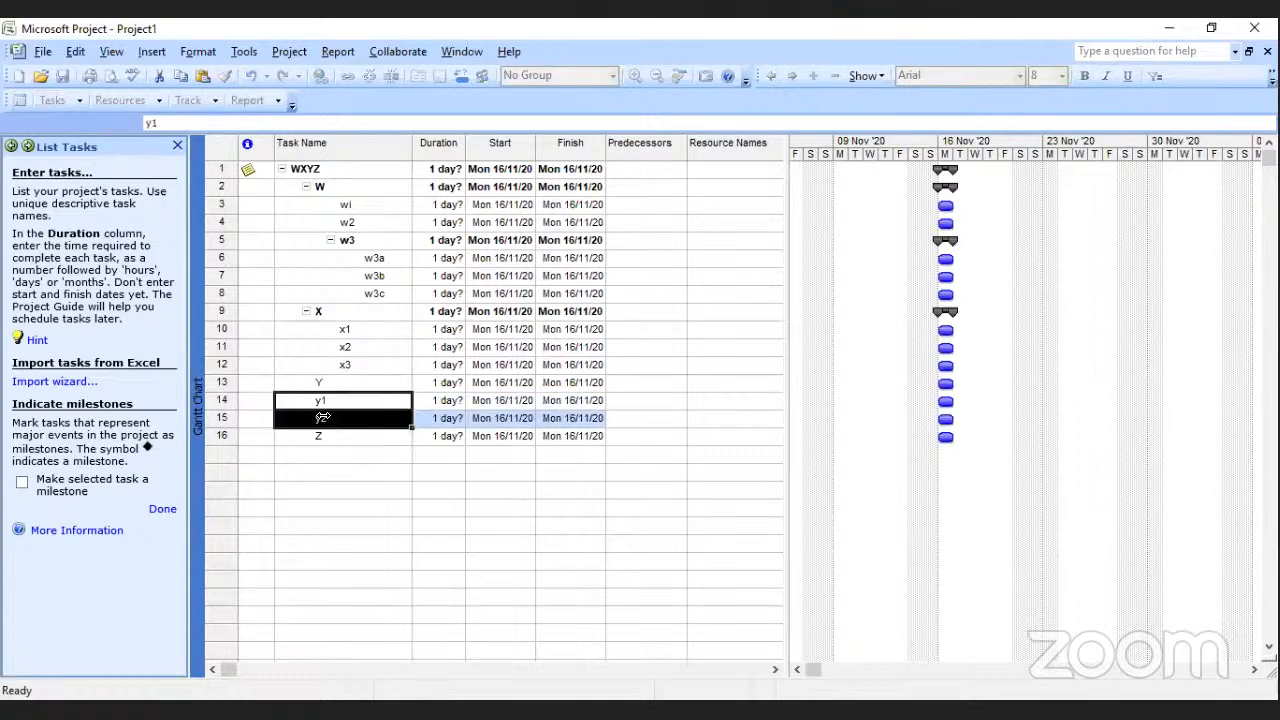
left_click(442, 417)
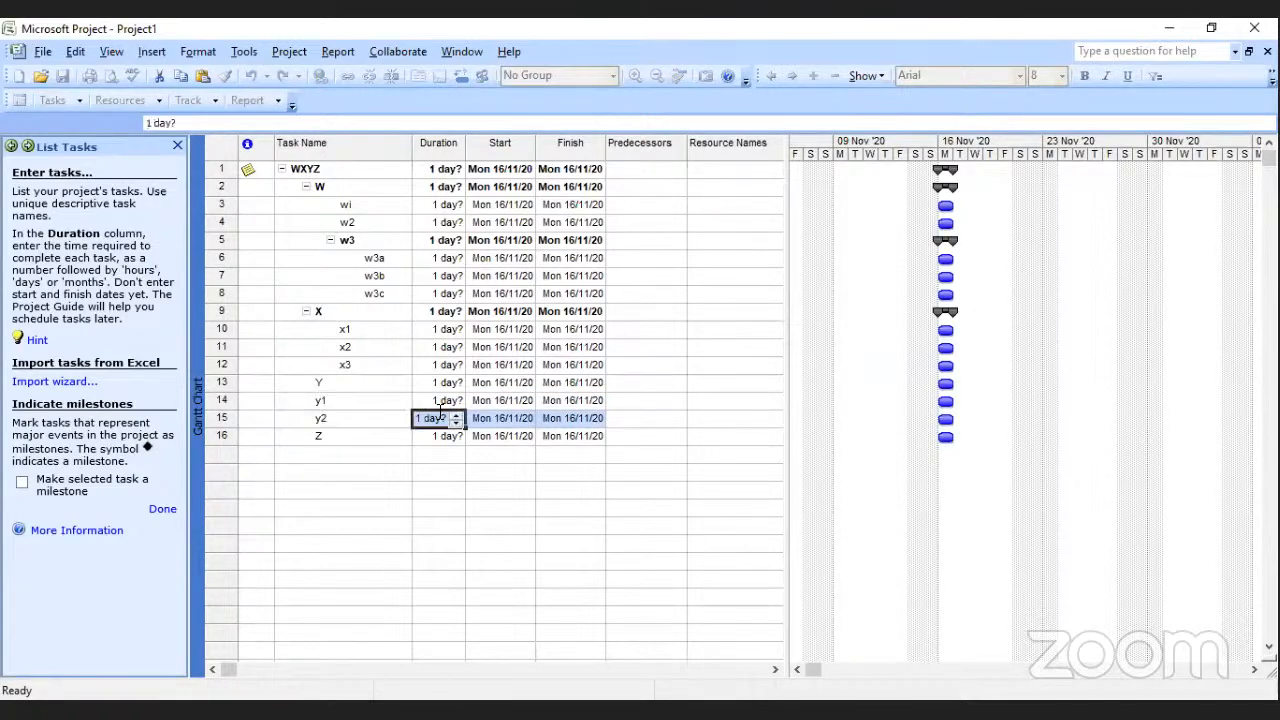
left_click(366, 489)
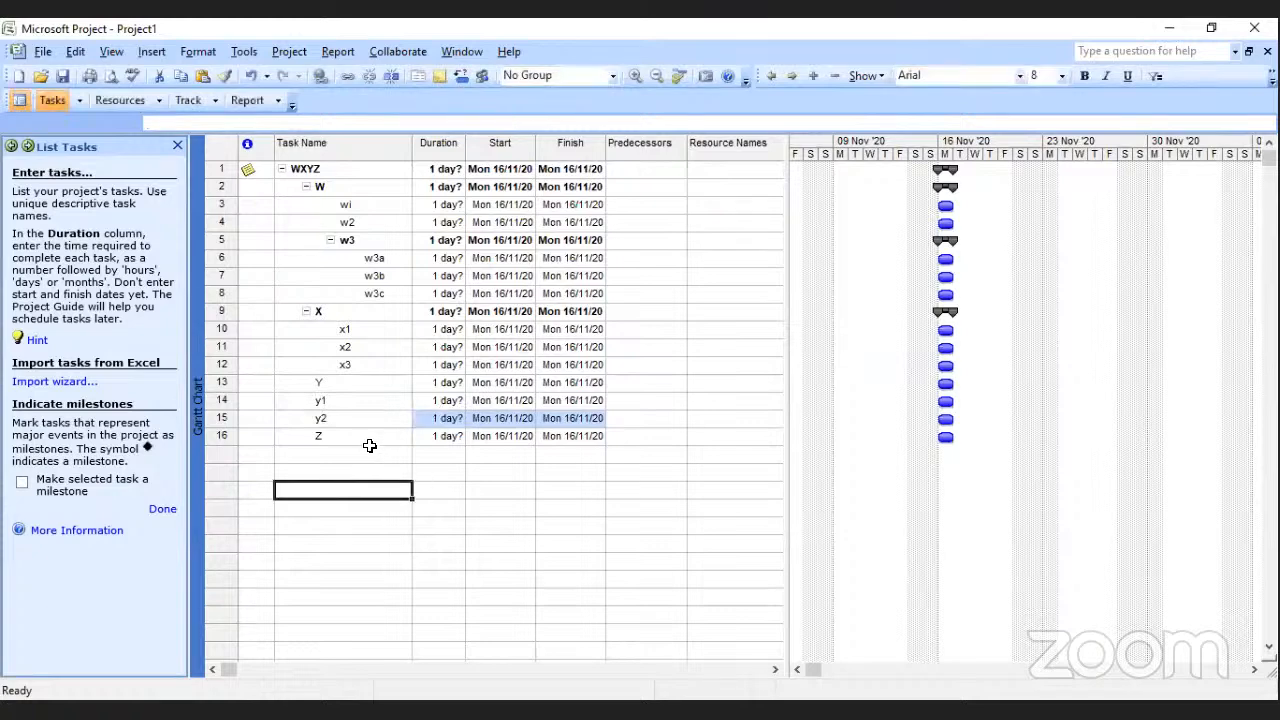
left_click_drag(330, 401, 333, 410)
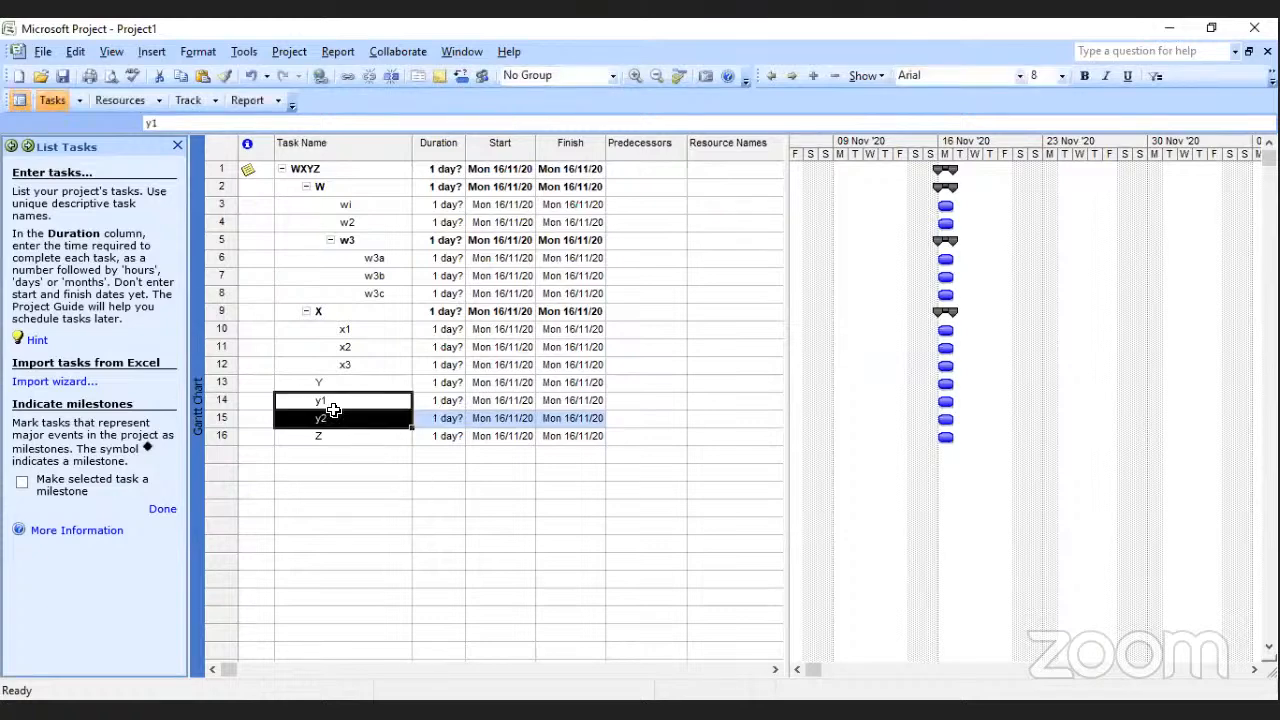
left_click(794, 80)
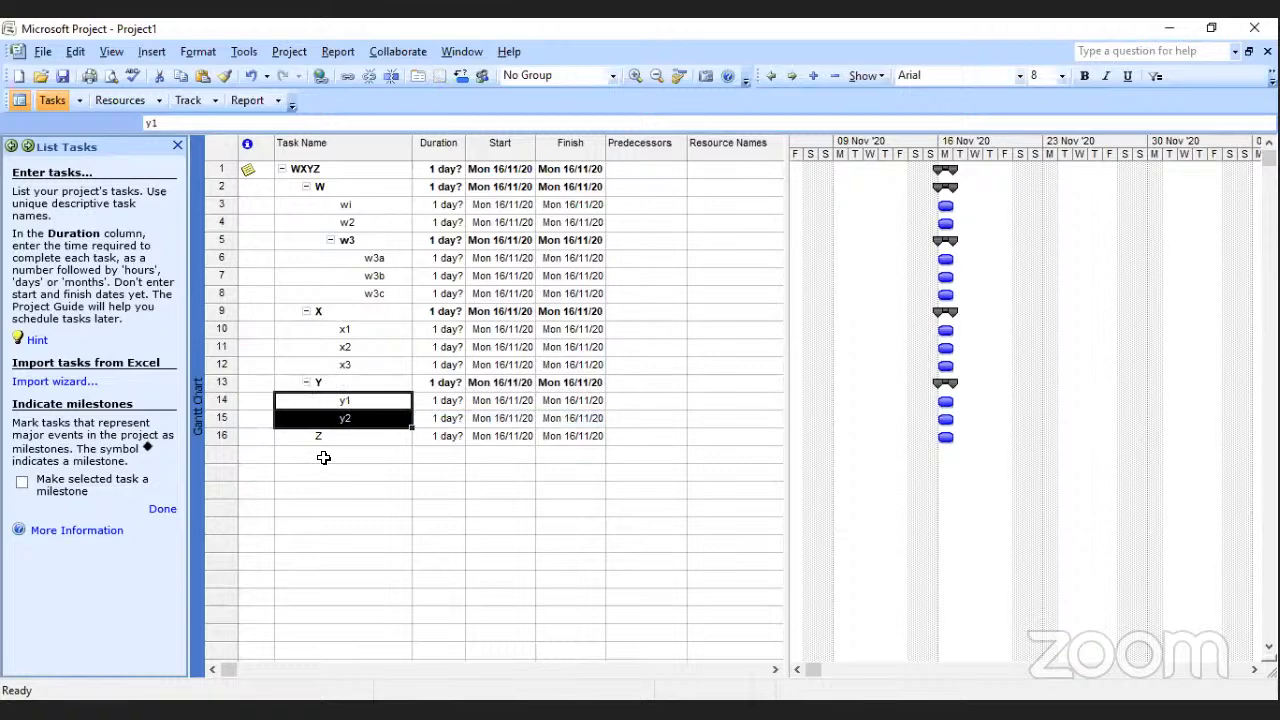
Enter tasks named z1, z1a and z1b in the empty rows directly below task Z.
left_click(326, 455)
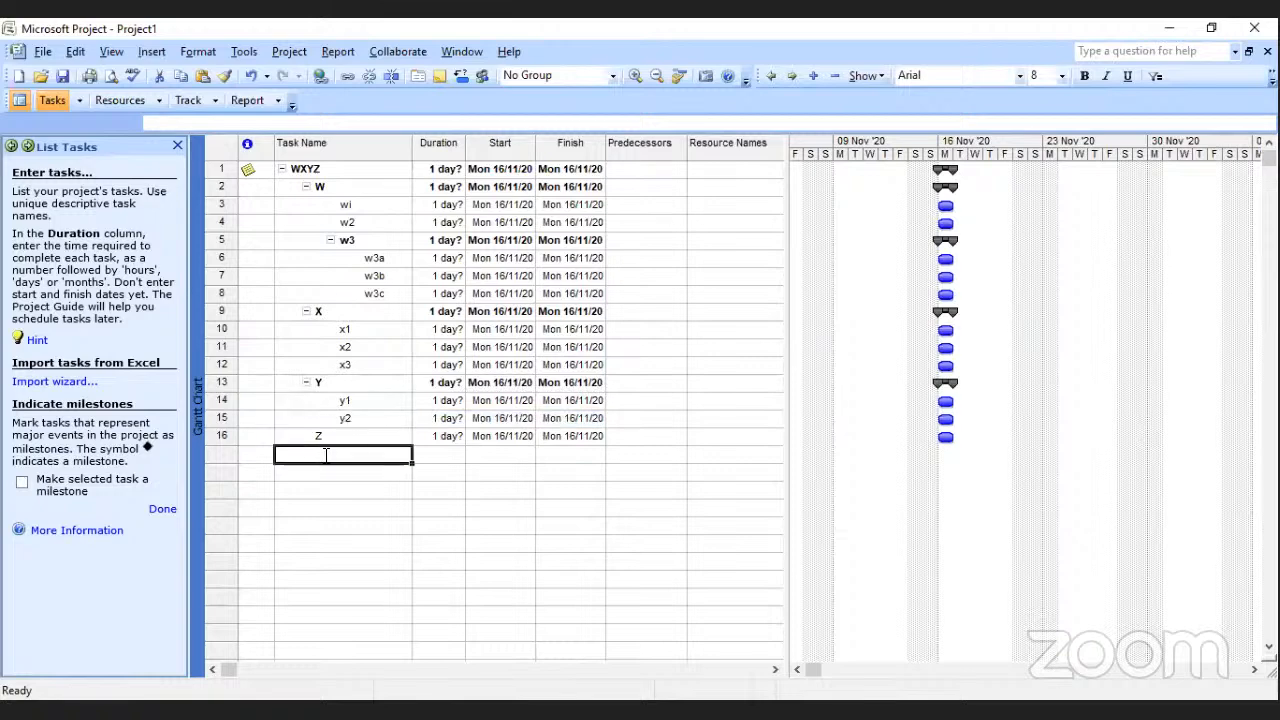
type("z1")
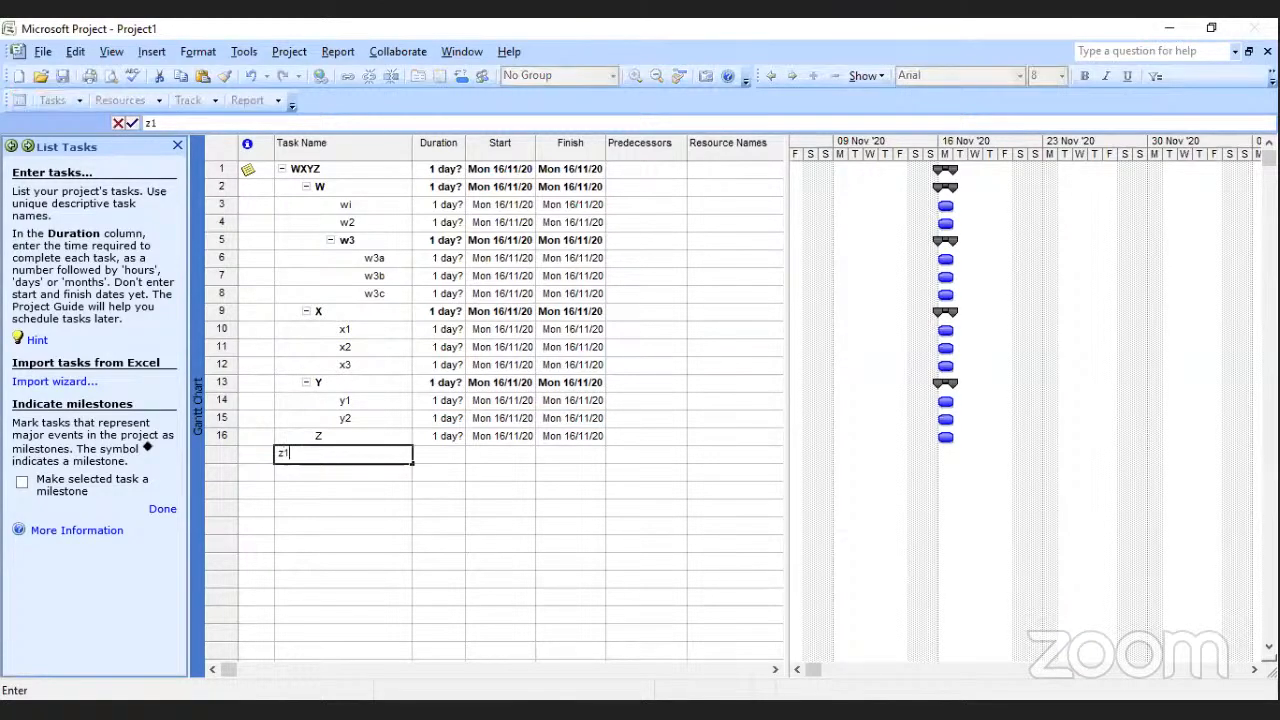
left_click(344, 472)
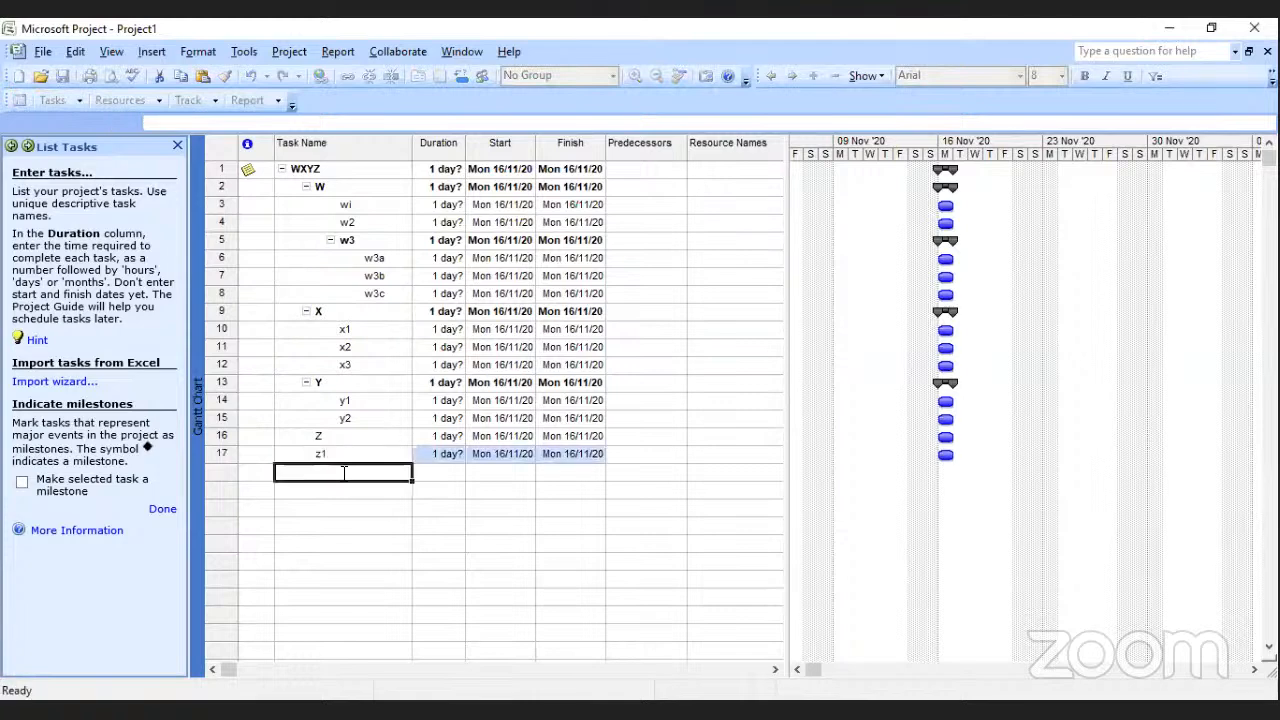
type("z1a")
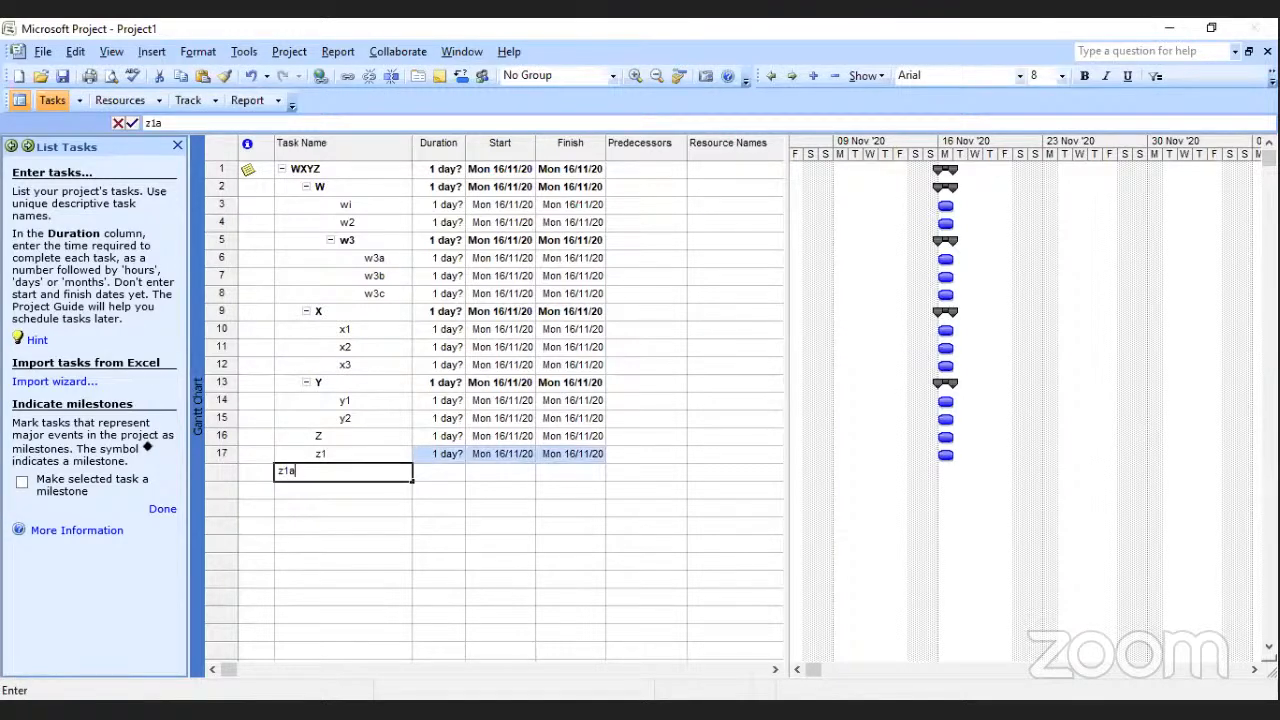
key("Return")
type("z1")
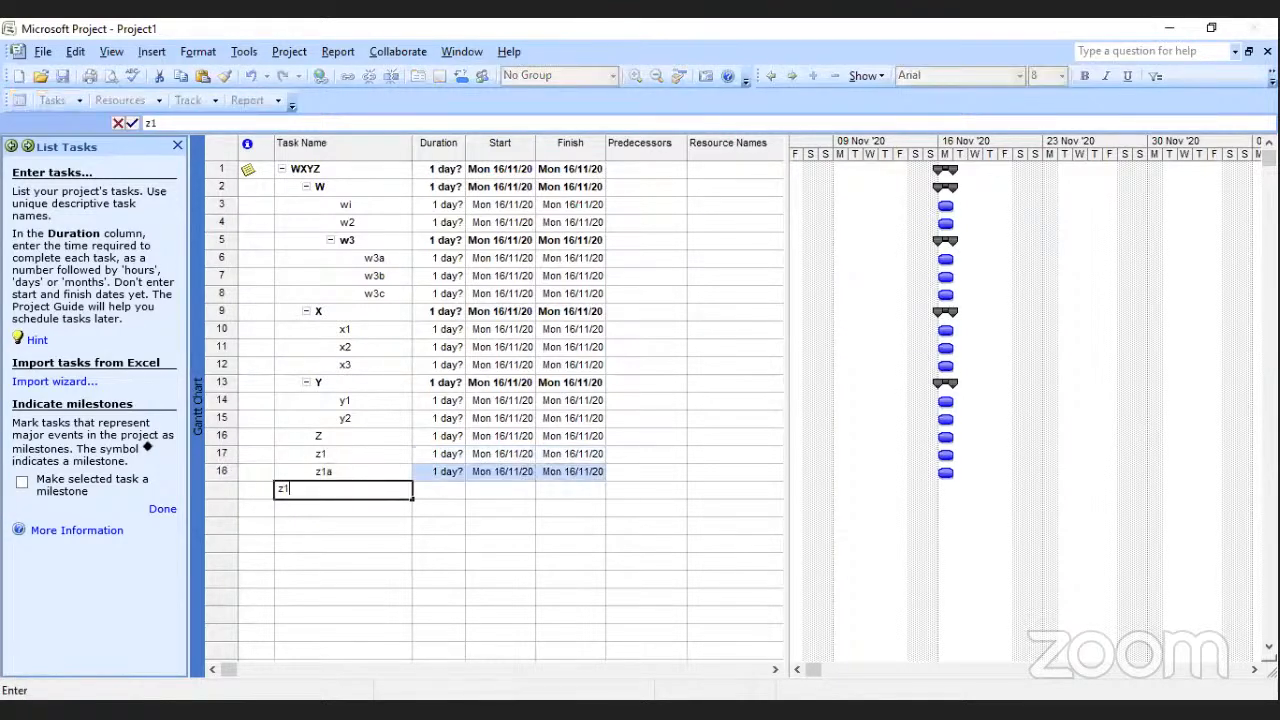
type("b")
key("Return")
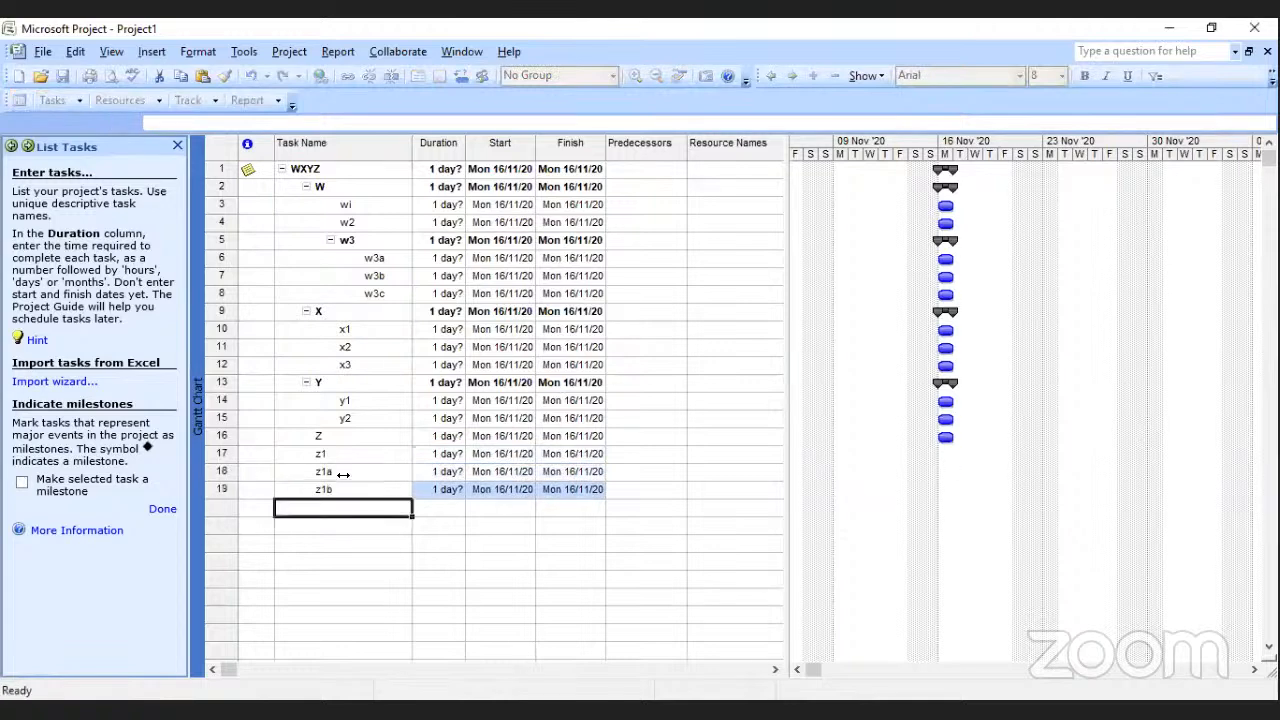
Enter tasks named z2 and z2a in the rows below z1b.
type("z2")
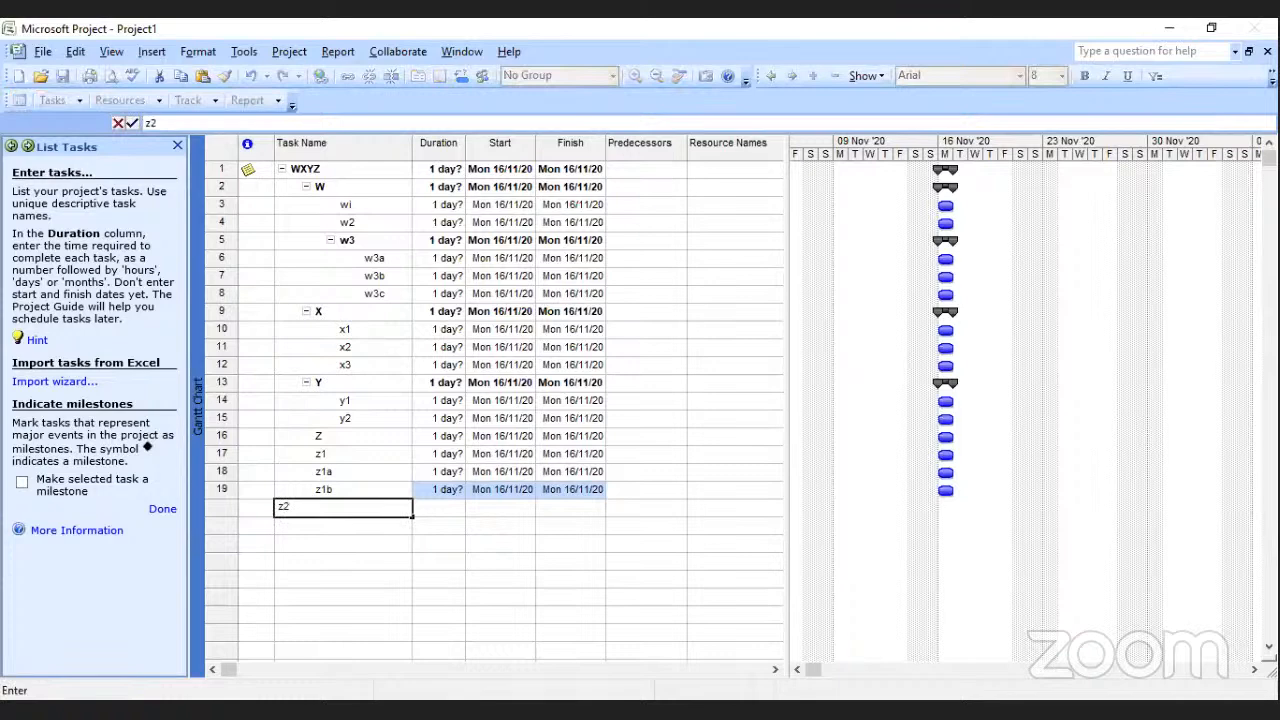
key("Return")
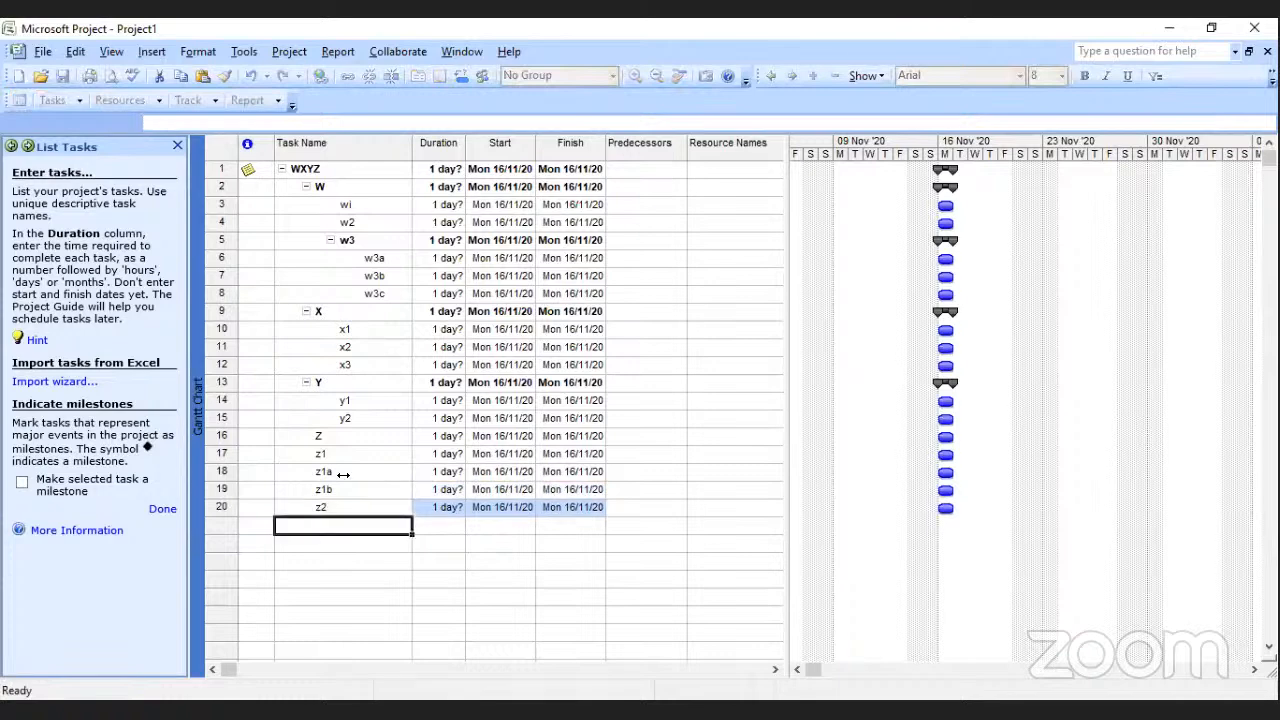
type("2")
key("BackSpace")
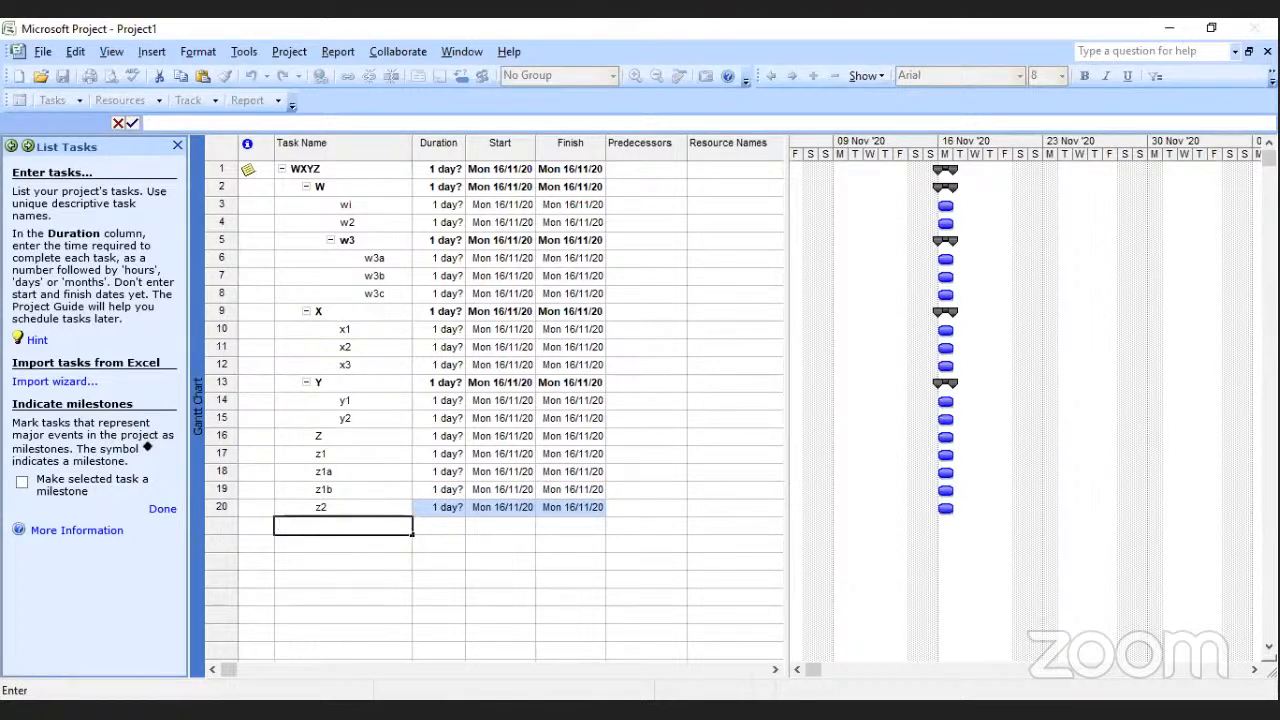
type("z2a")
key("Return")
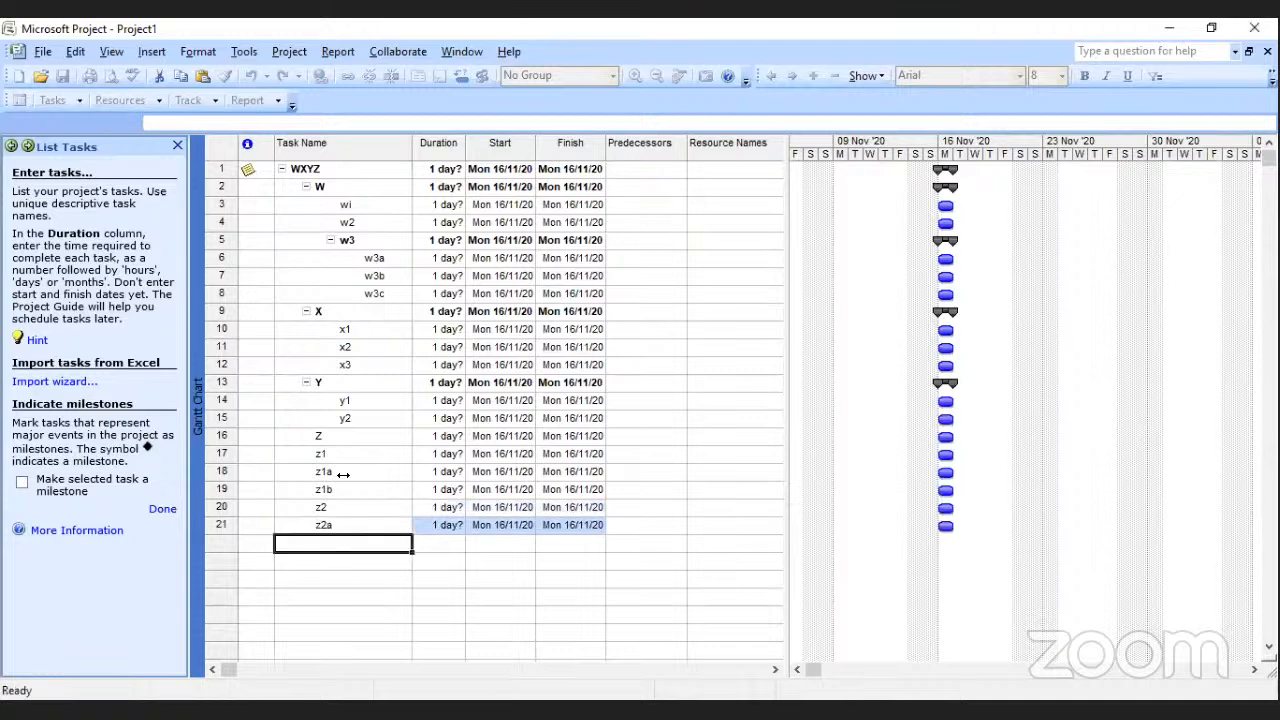
Enter tasks named z2b, z2c and g at the end of the task list.
type("z2")
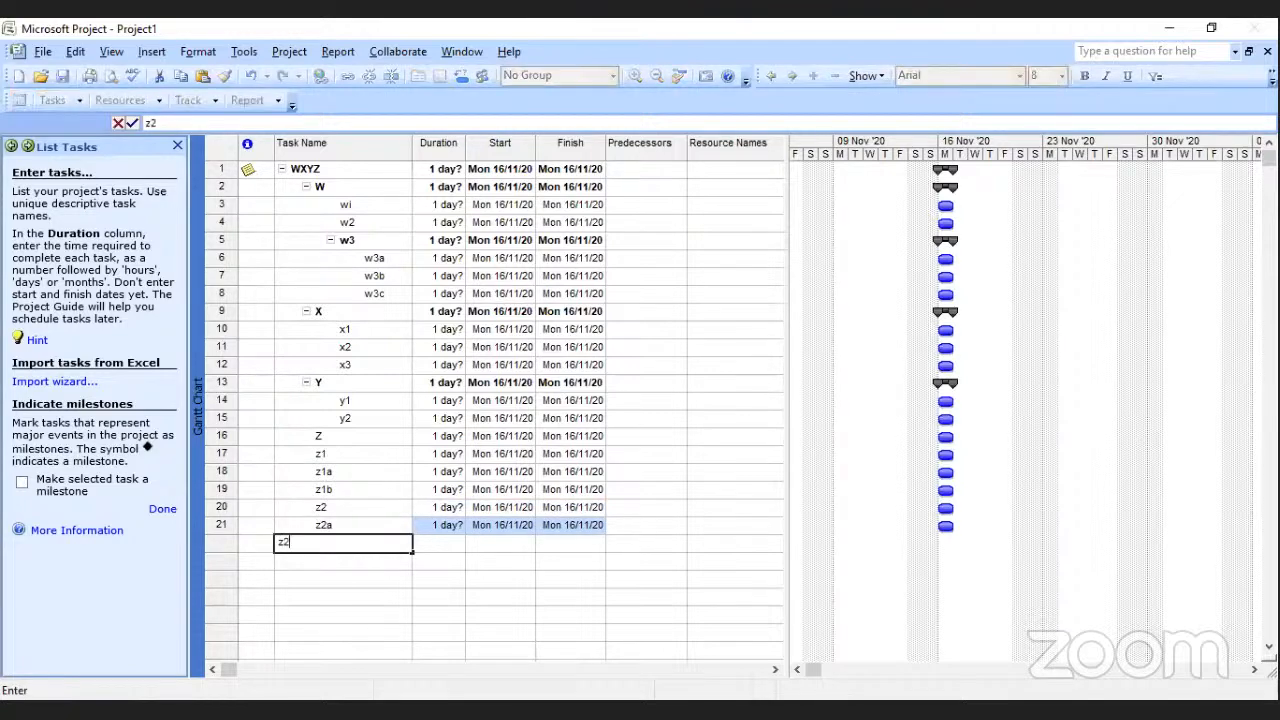
type("b")
key("Return")
type("z2")
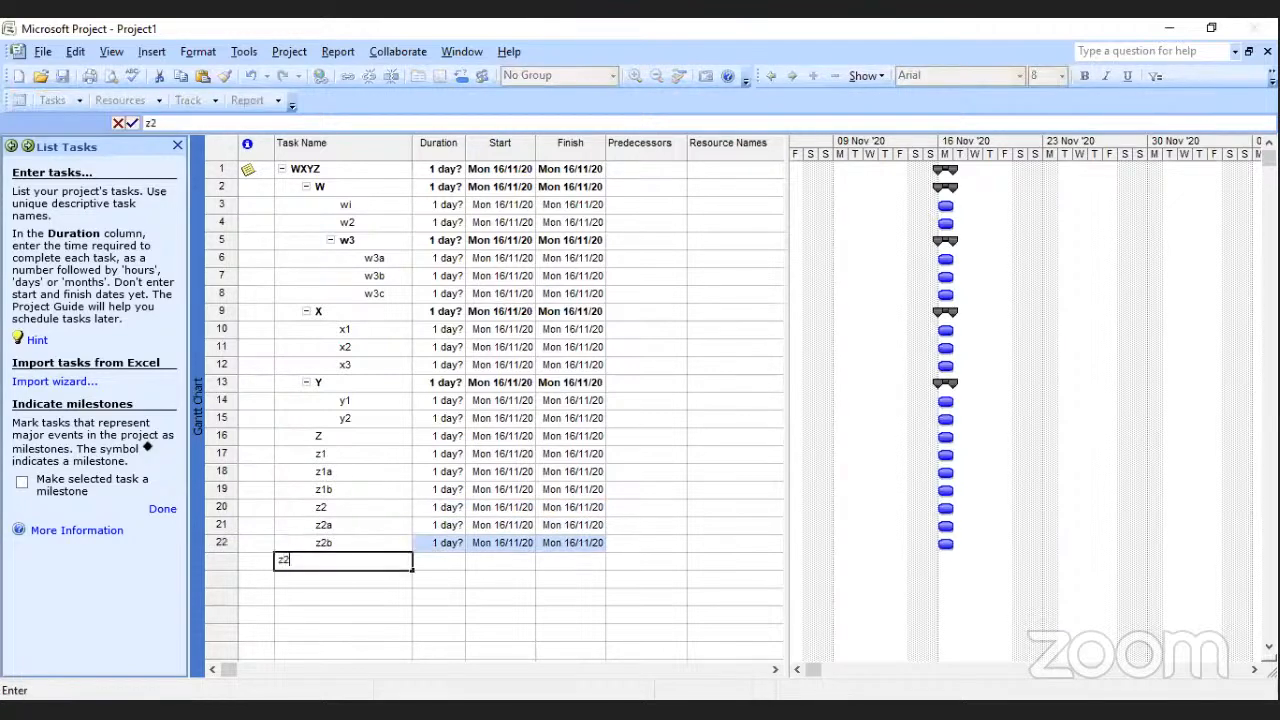
type("c")
key("Return")
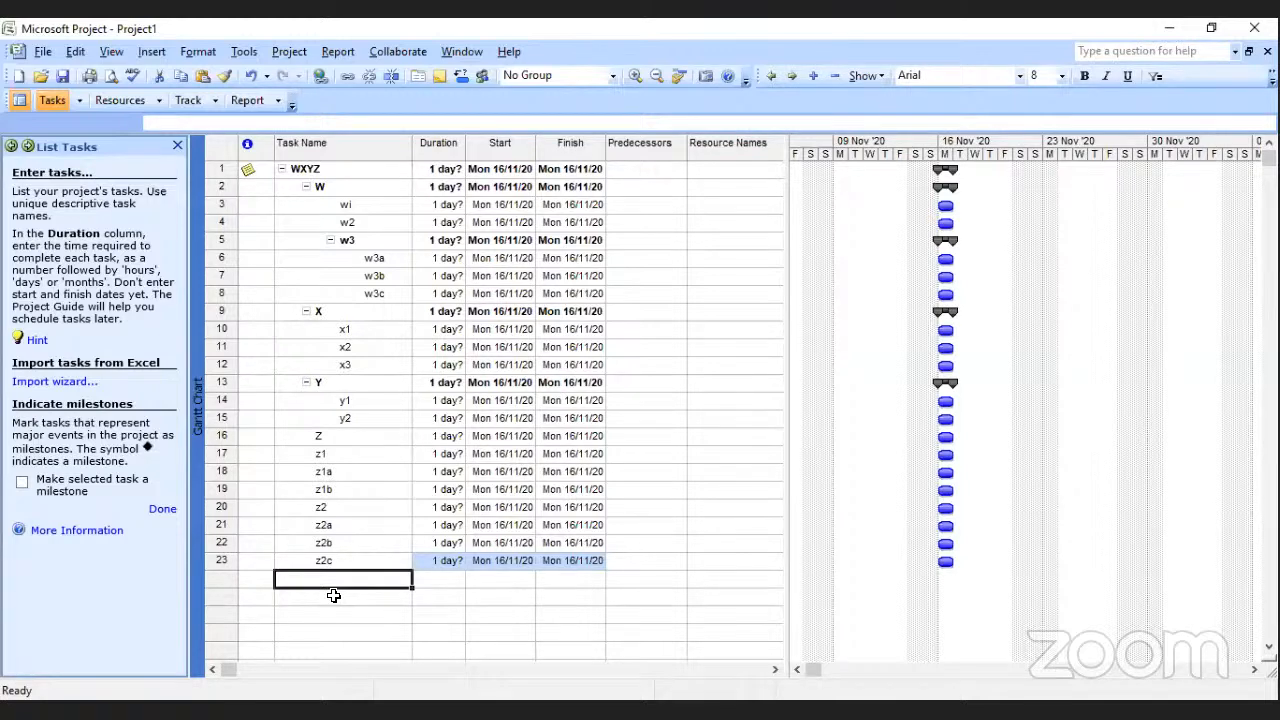
type("g")
left_click(408, 617)
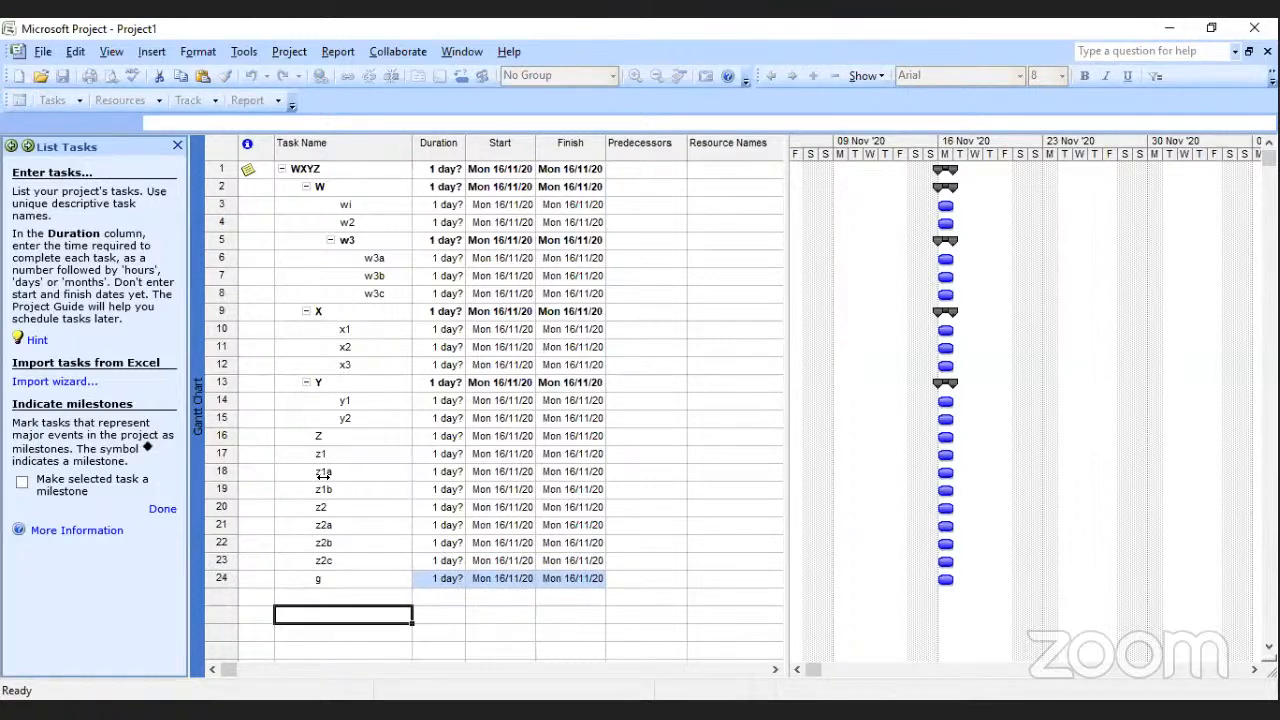
Indent z1a and z1b as subtasks of z1, and z2a, z2b and z2c as subtasks of z2.
left_click_drag(323, 471, 326, 491)
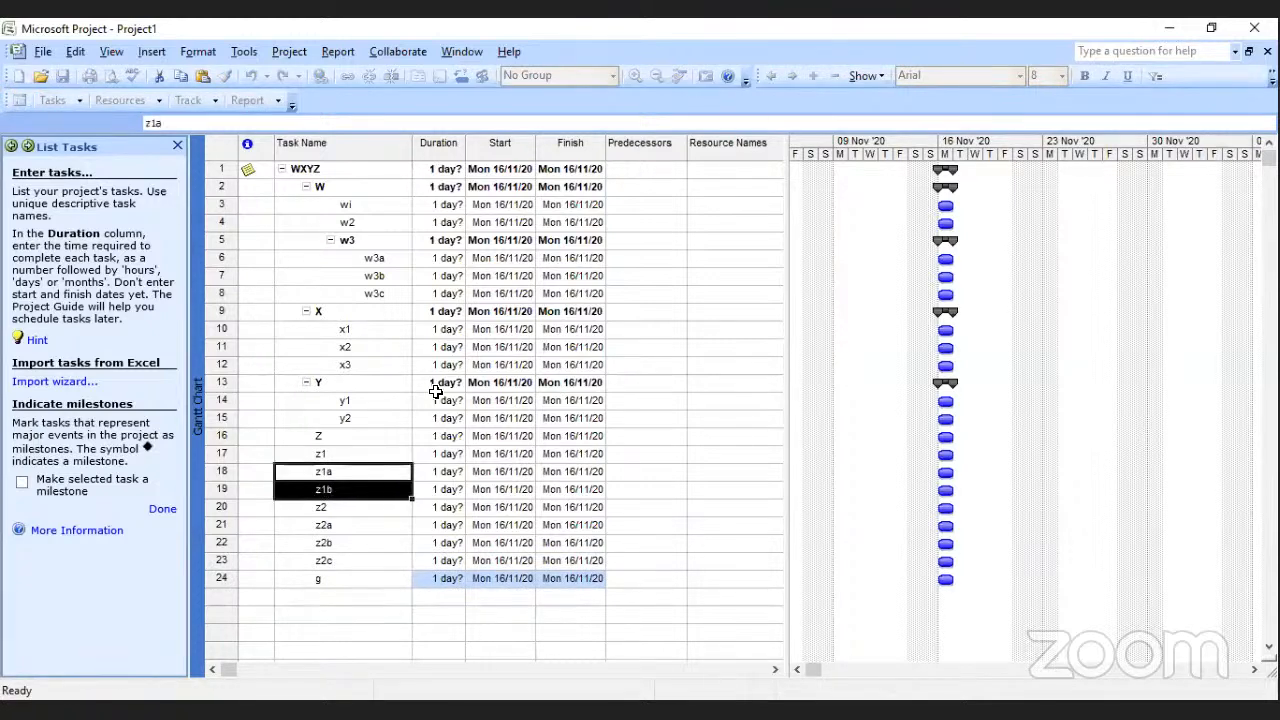
left_click(792, 74)
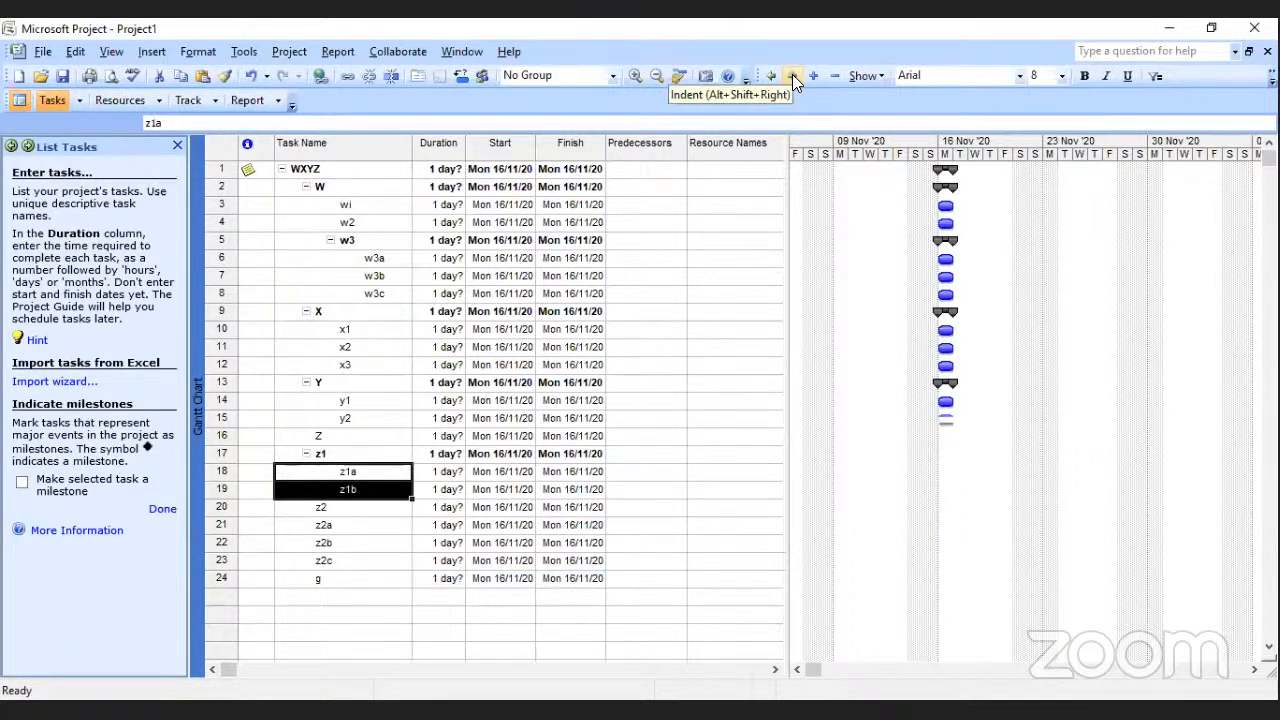
left_click_drag(328, 524, 334, 563)
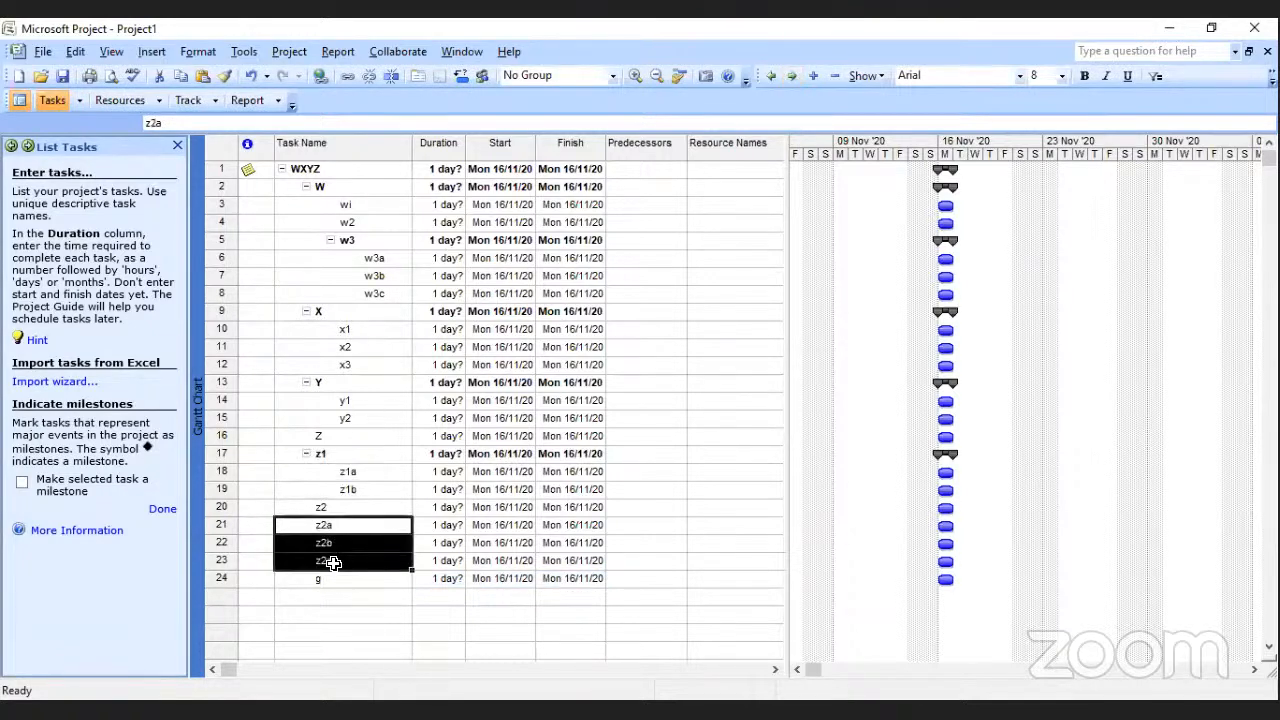
left_click(792, 75)
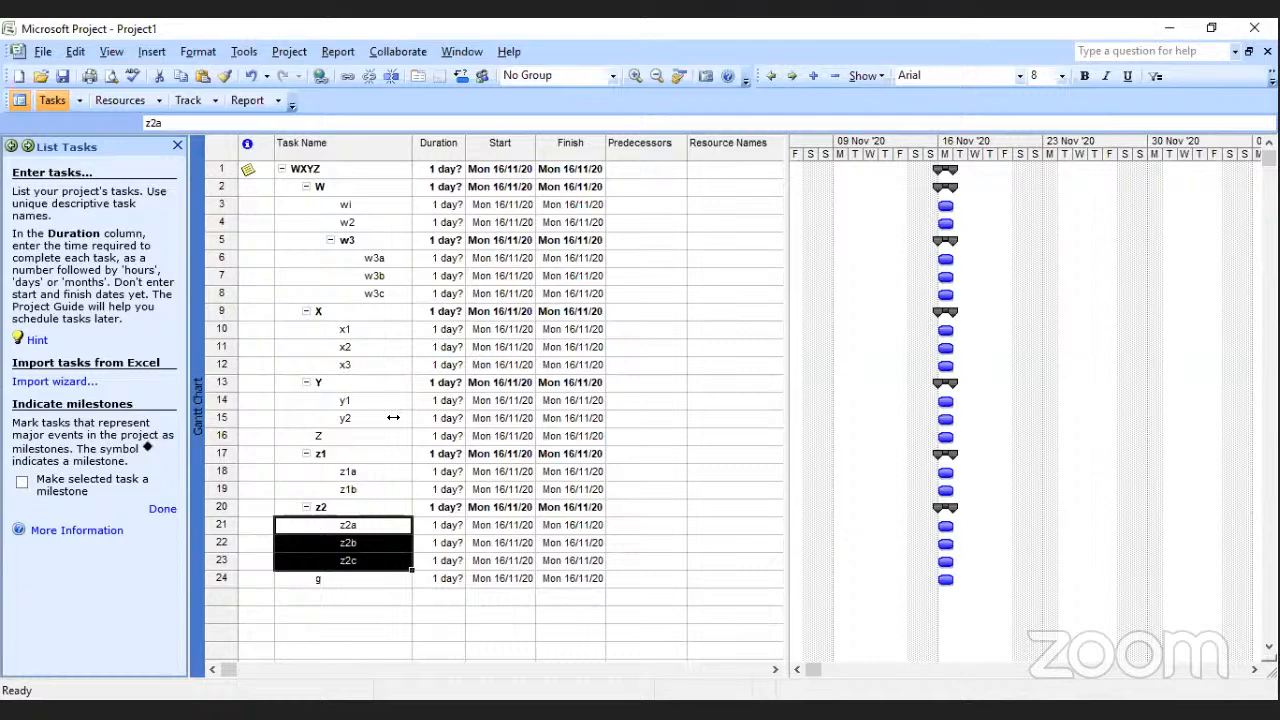
Collapse z1 and z2 and indent both as subtasks of Z, keeping g at its current level.
left_click(307, 454)
left_click(306, 471)
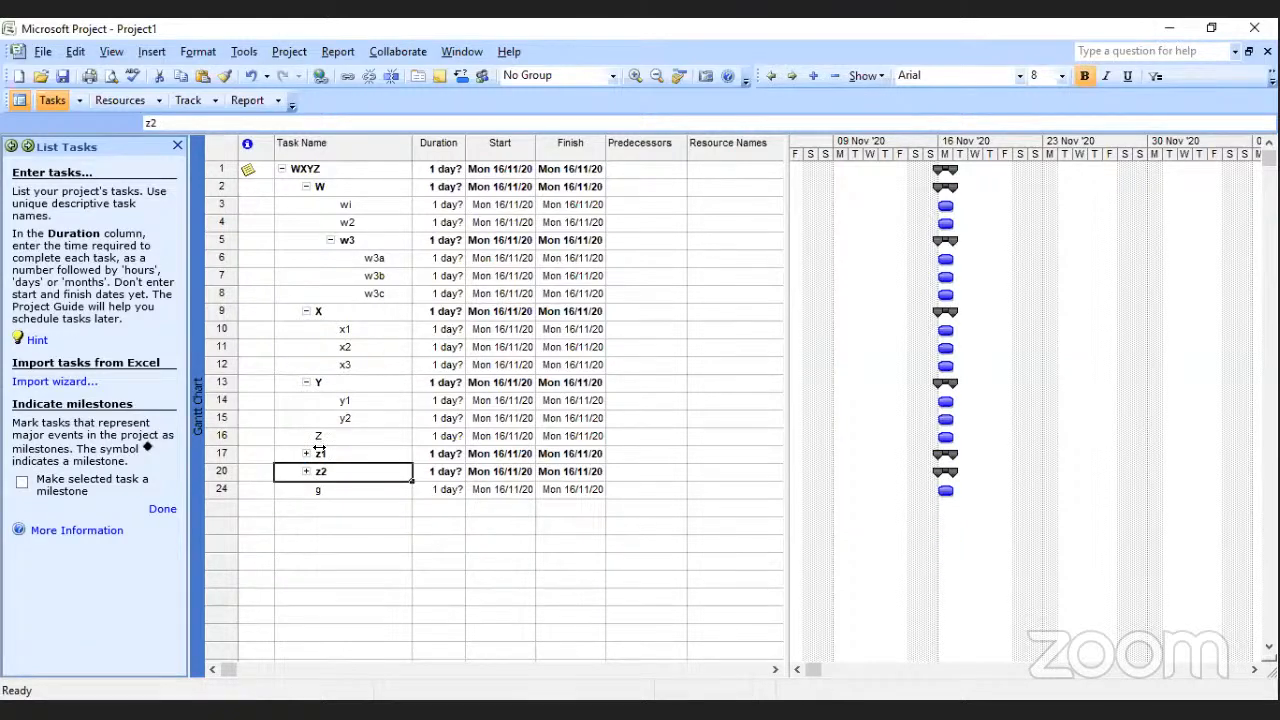
left_click_drag(320, 456, 320, 472)
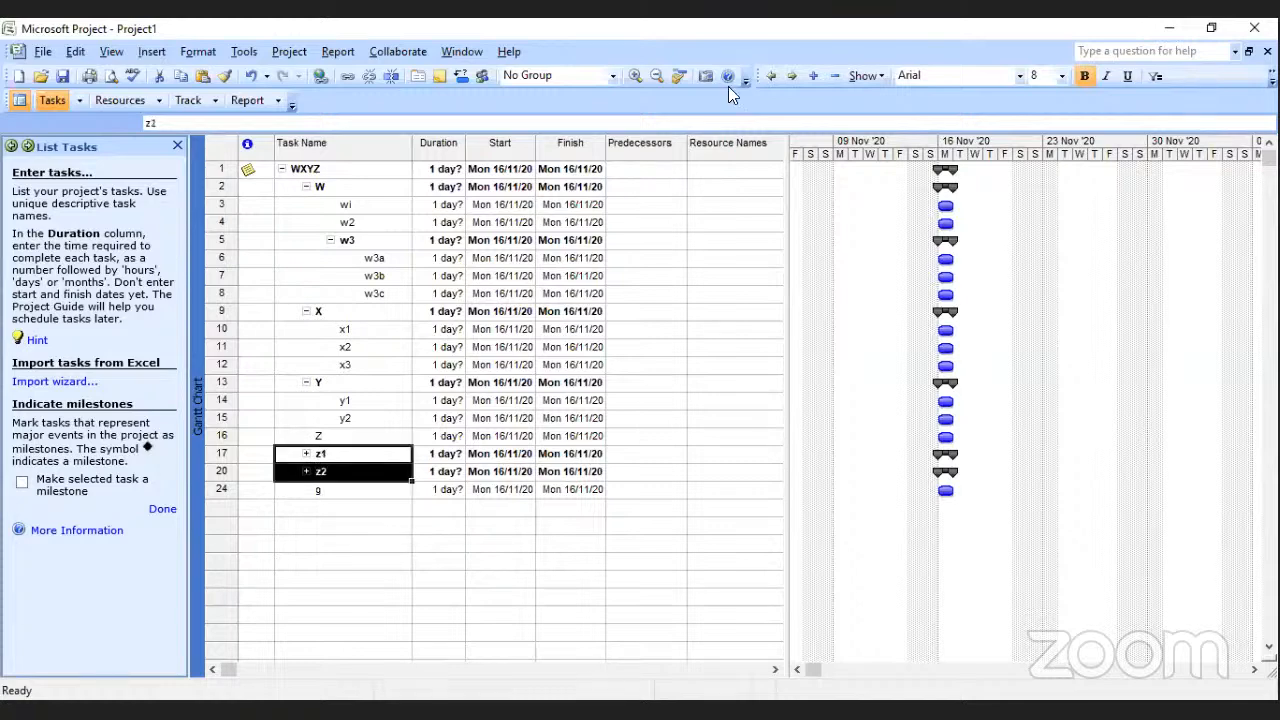
left_click(790, 78)
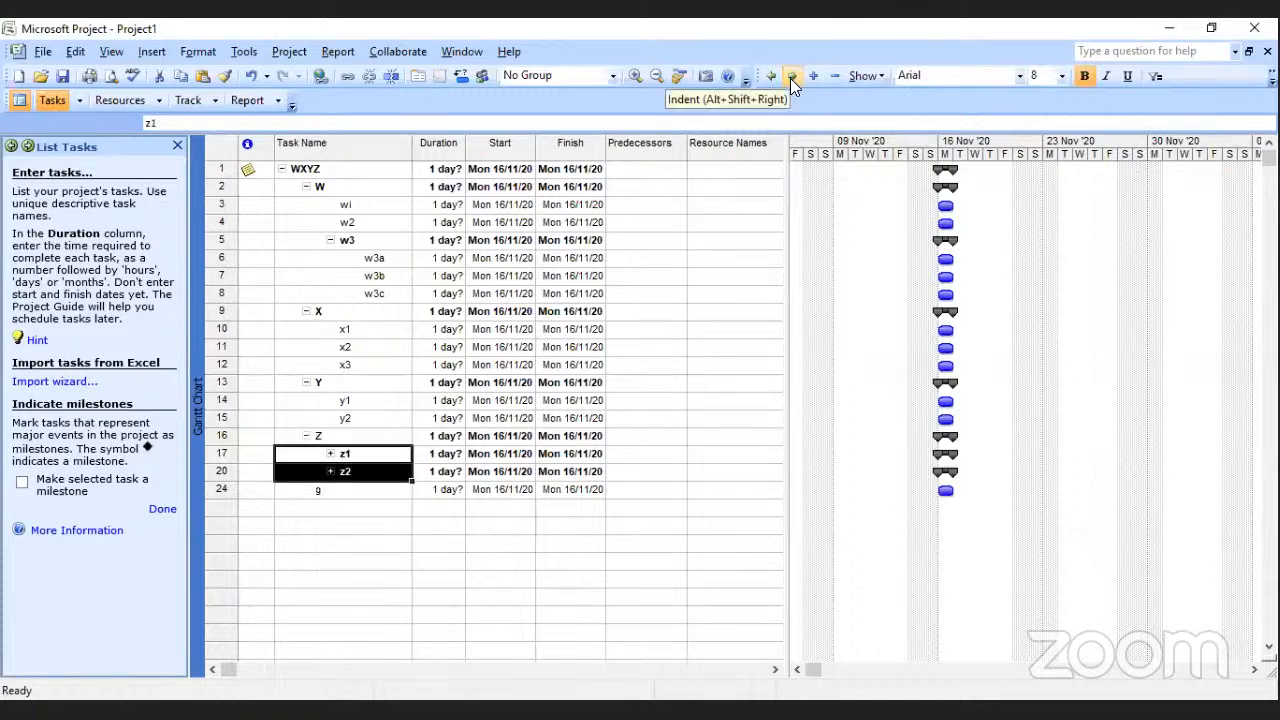
left_click(333, 489)
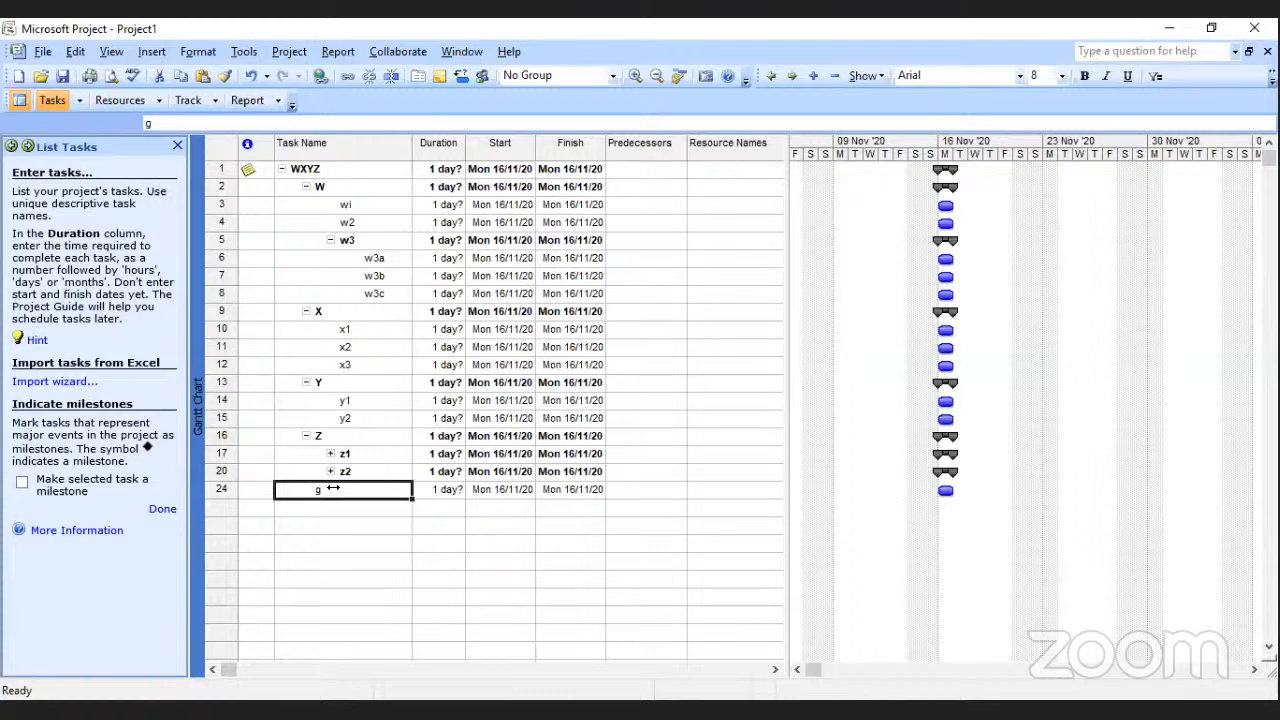
Collapse the summary tasks W, X, Y and Z to view the top-level outline.
left_click(306, 187)
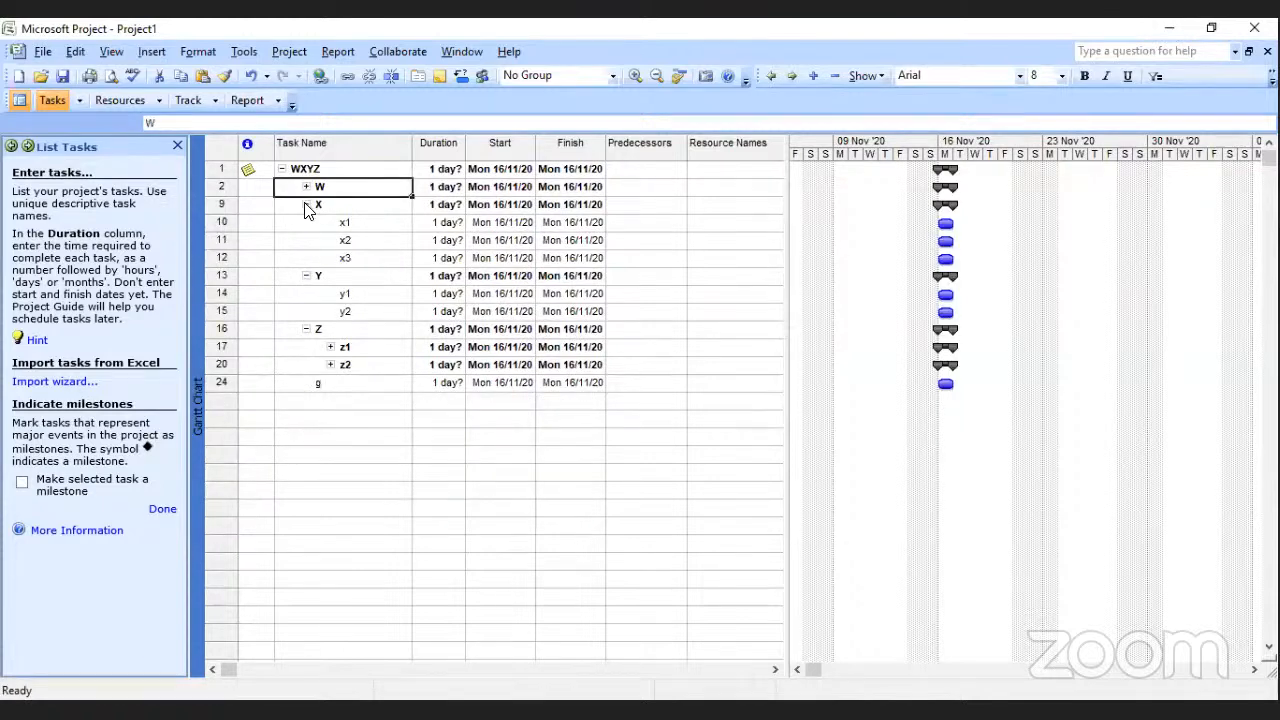
left_click(305, 203)
left_click(305, 203)
left_click(306, 222)
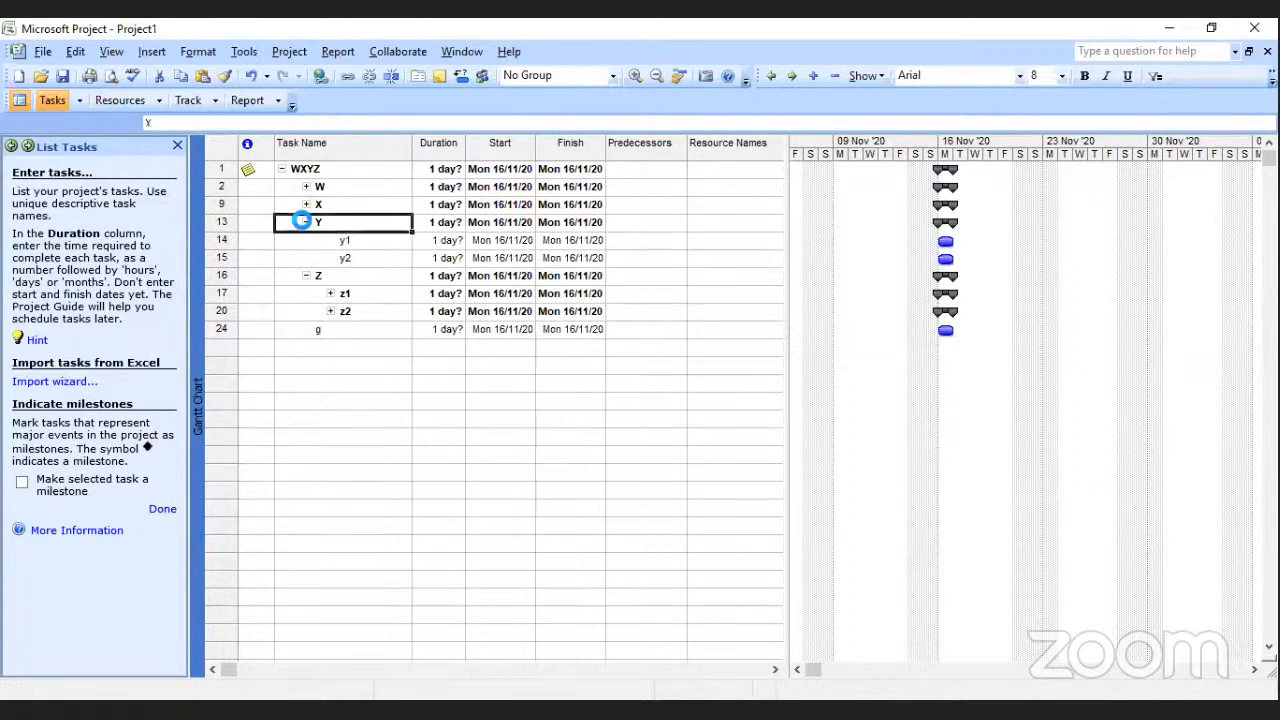
left_click(306, 222)
left_click(306, 240)
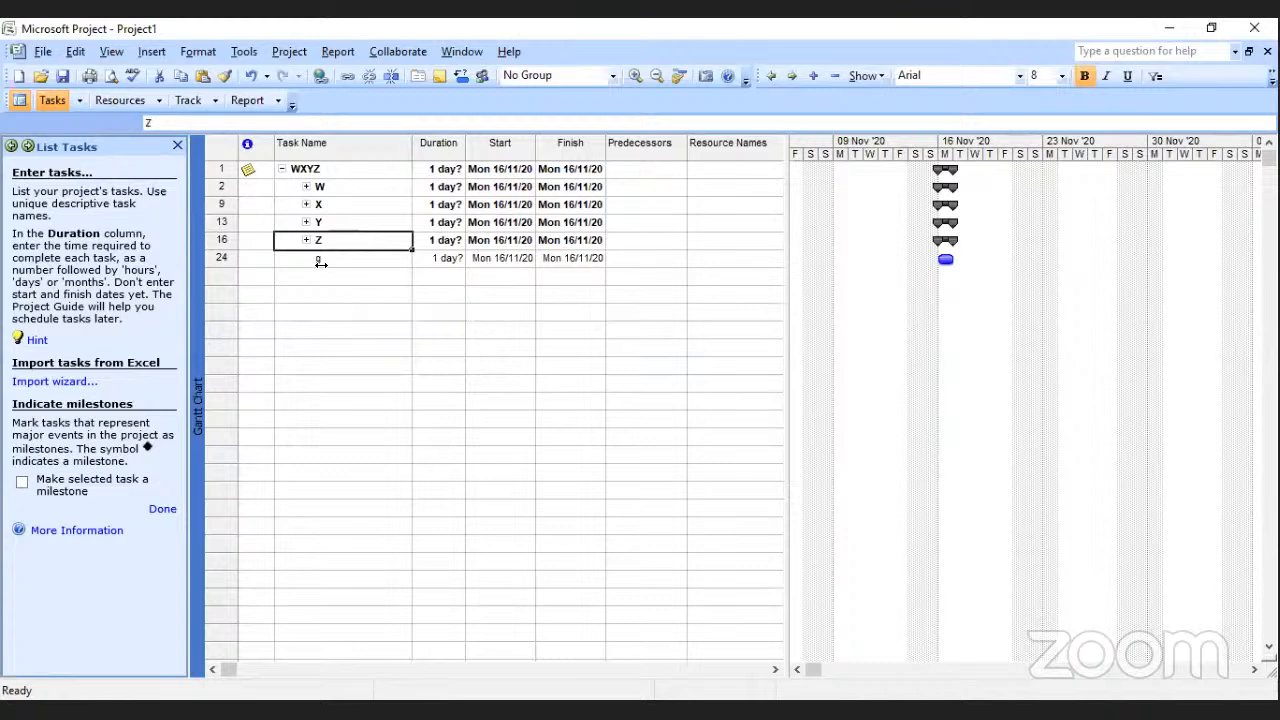
Expand W, X, Y, Z, z1 and z2 to show all nested subtasks, and finish the List Tasks guide.
left_click(306, 186)
left_click(306, 186)
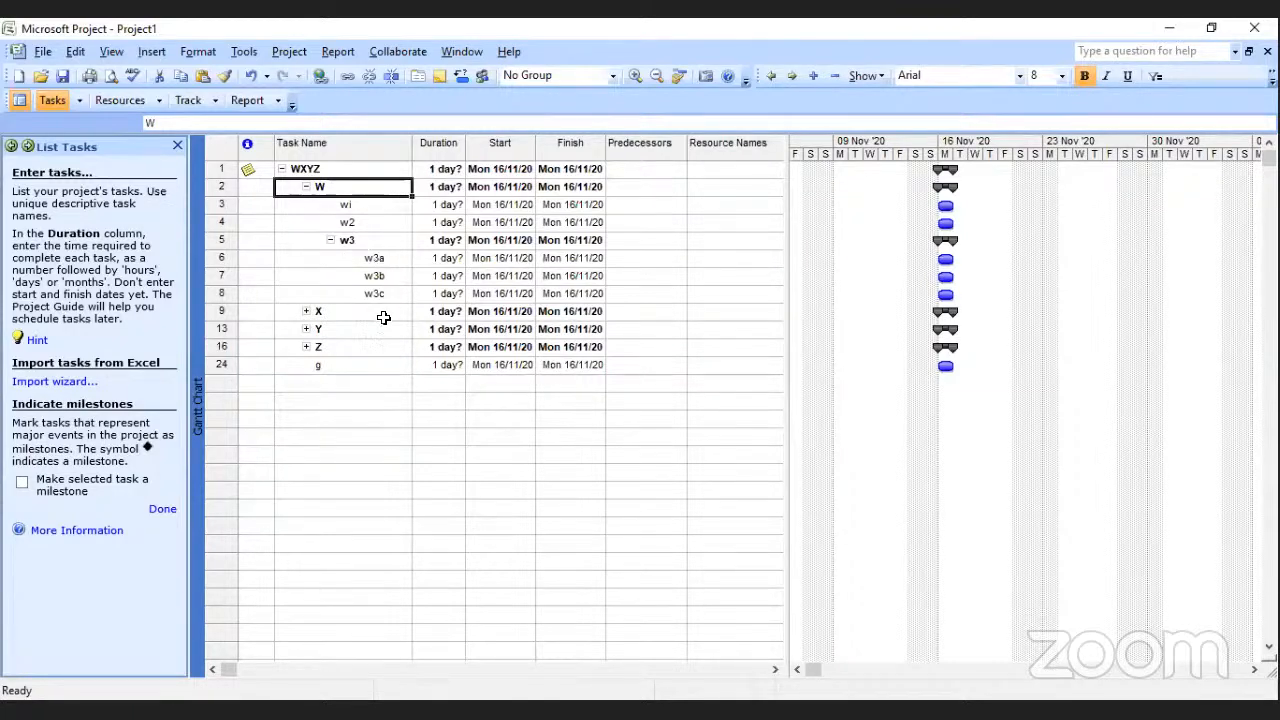
left_click(330, 243)
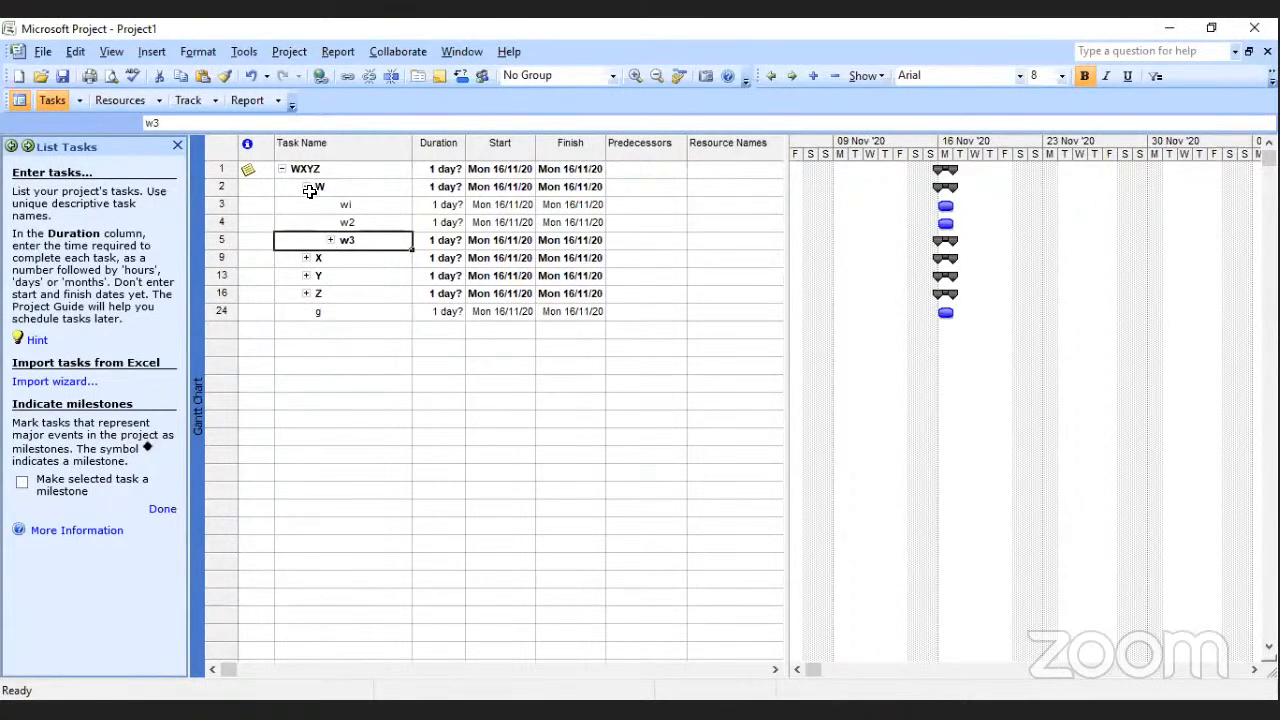
left_click(330, 241)
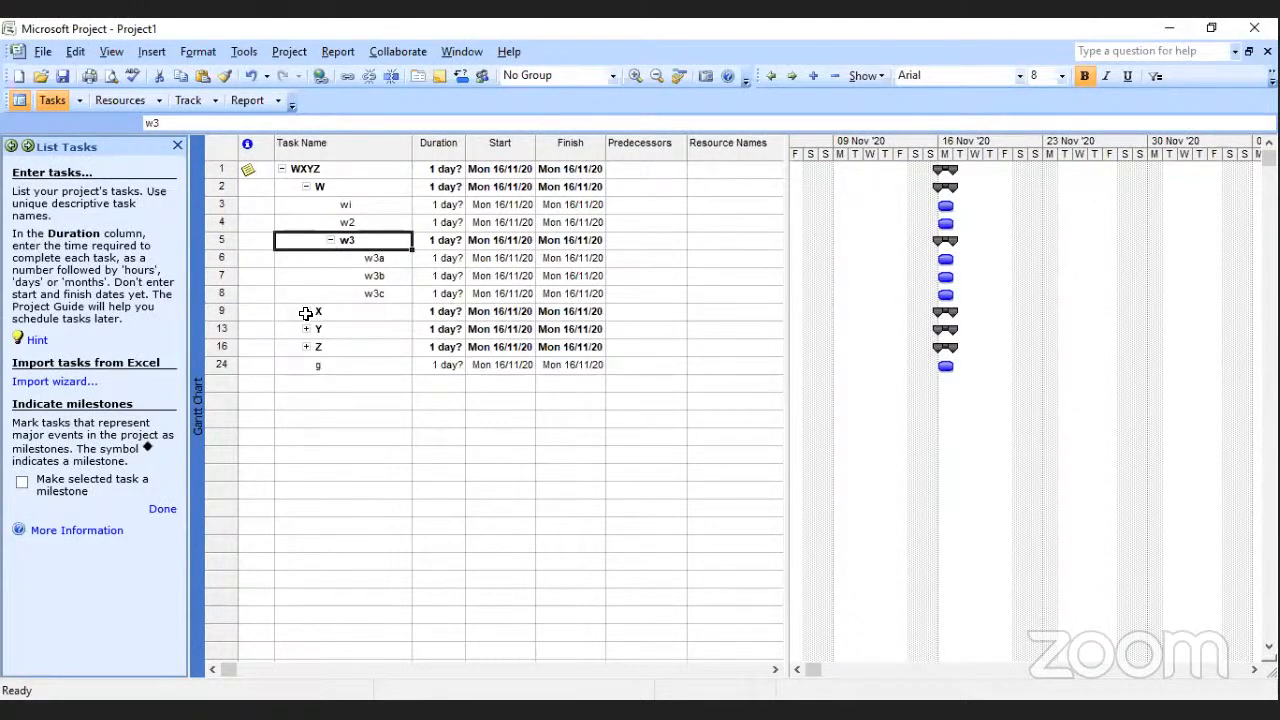
left_click(305, 313)
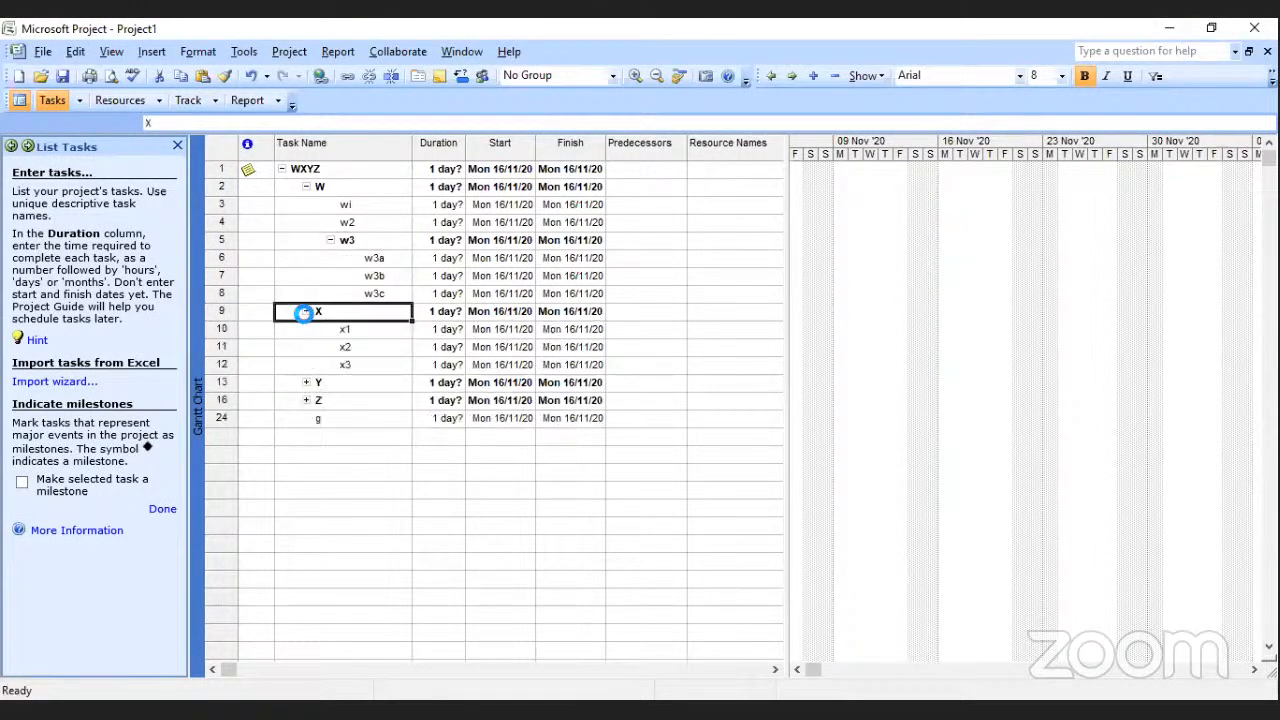
left_click(306, 383)
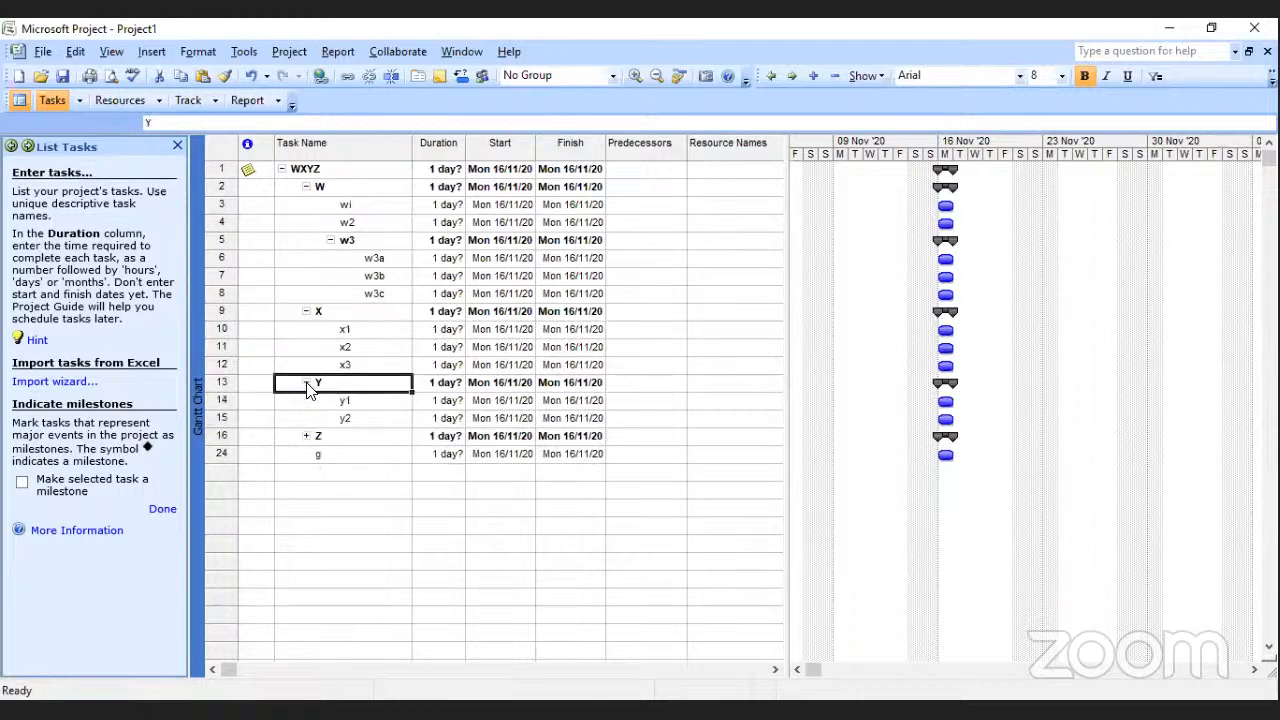
left_click(306, 437)
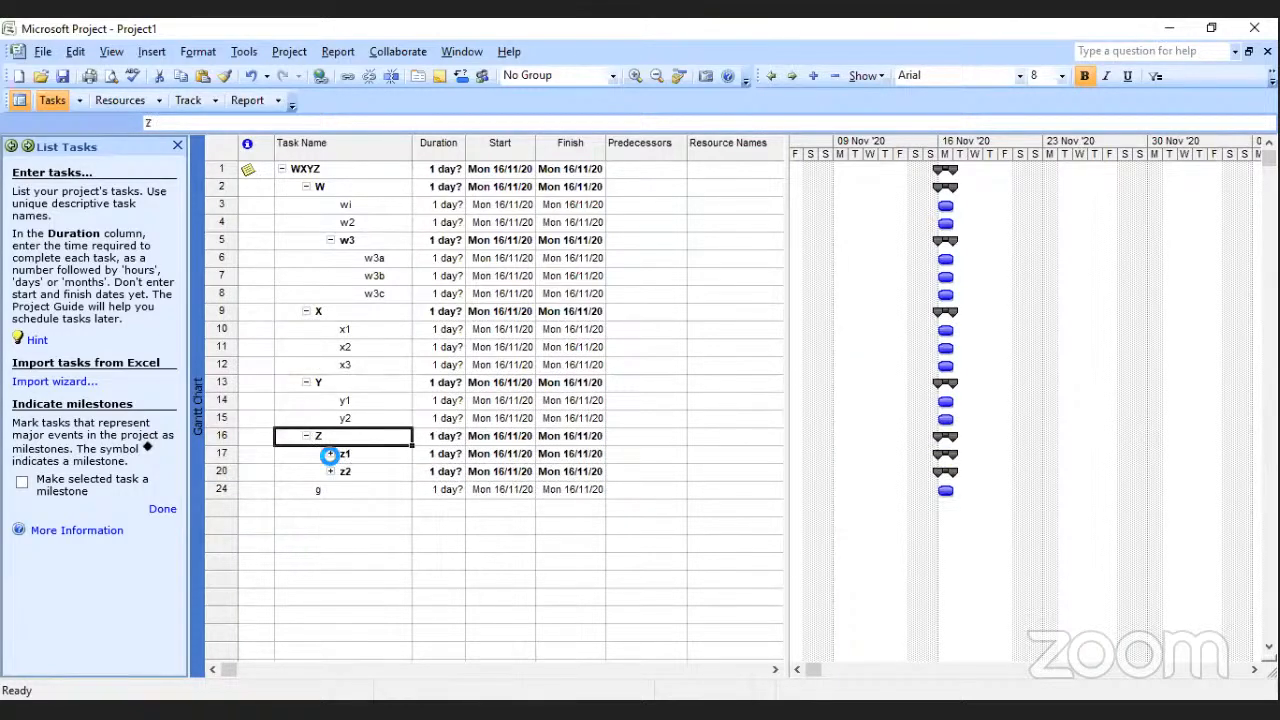
left_click(330, 455)
left_click(330, 508)
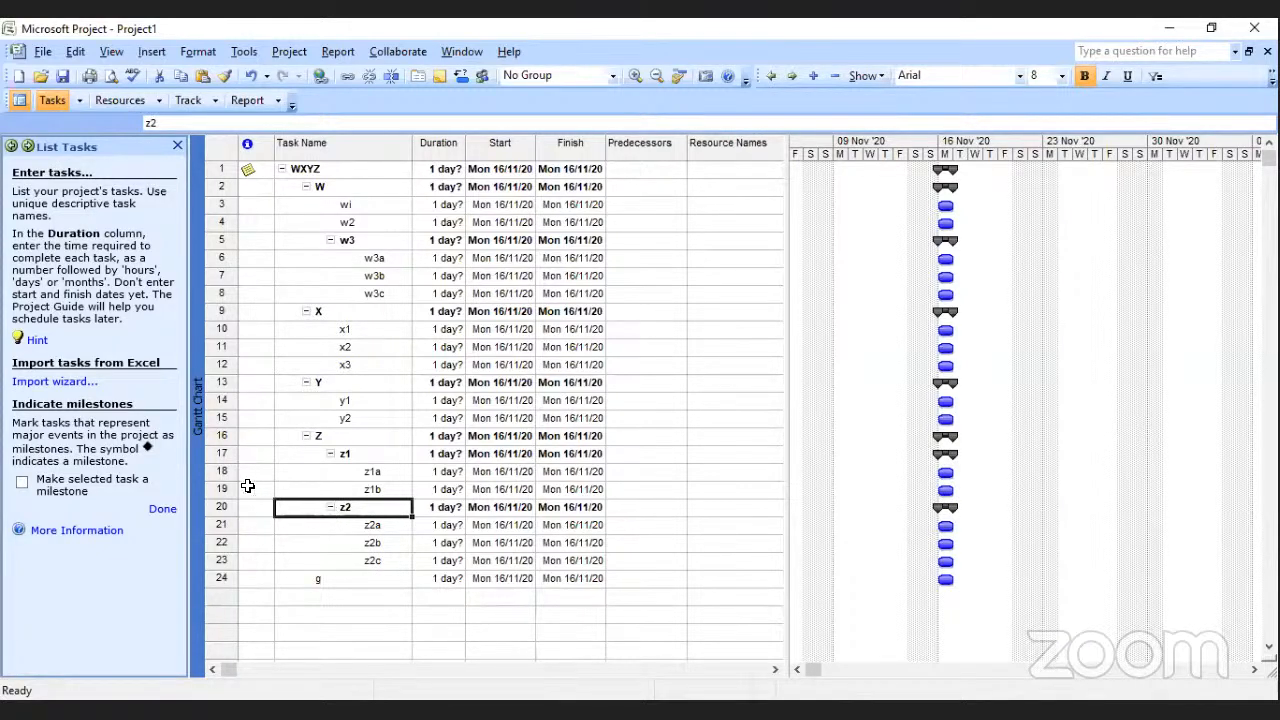
left_click(161, 512)
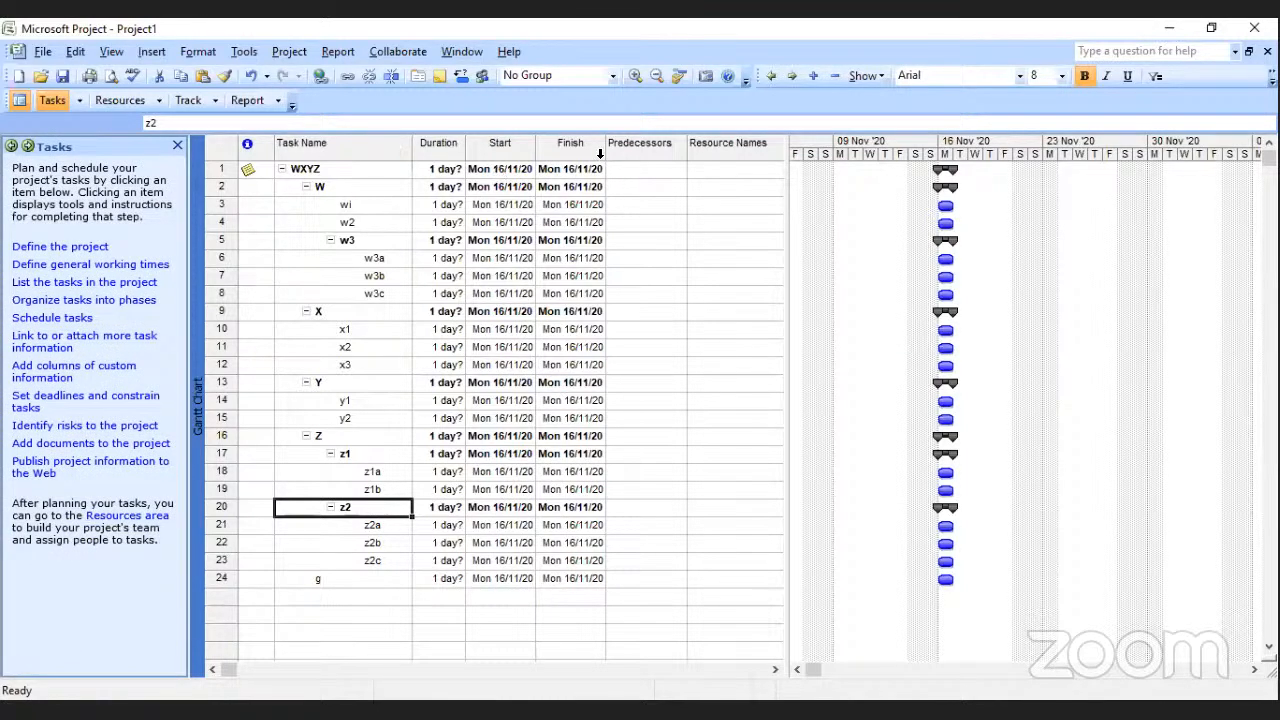
Adjust the widths of the Duration, Start and Finish columns so their values fit with a little spare room.
mouse_move(606, 158)
left_mouse_down()
mouse_move(723, 157)
mouse_move(566, 155)
mouse_move(625, 152)
left_mouse_up()
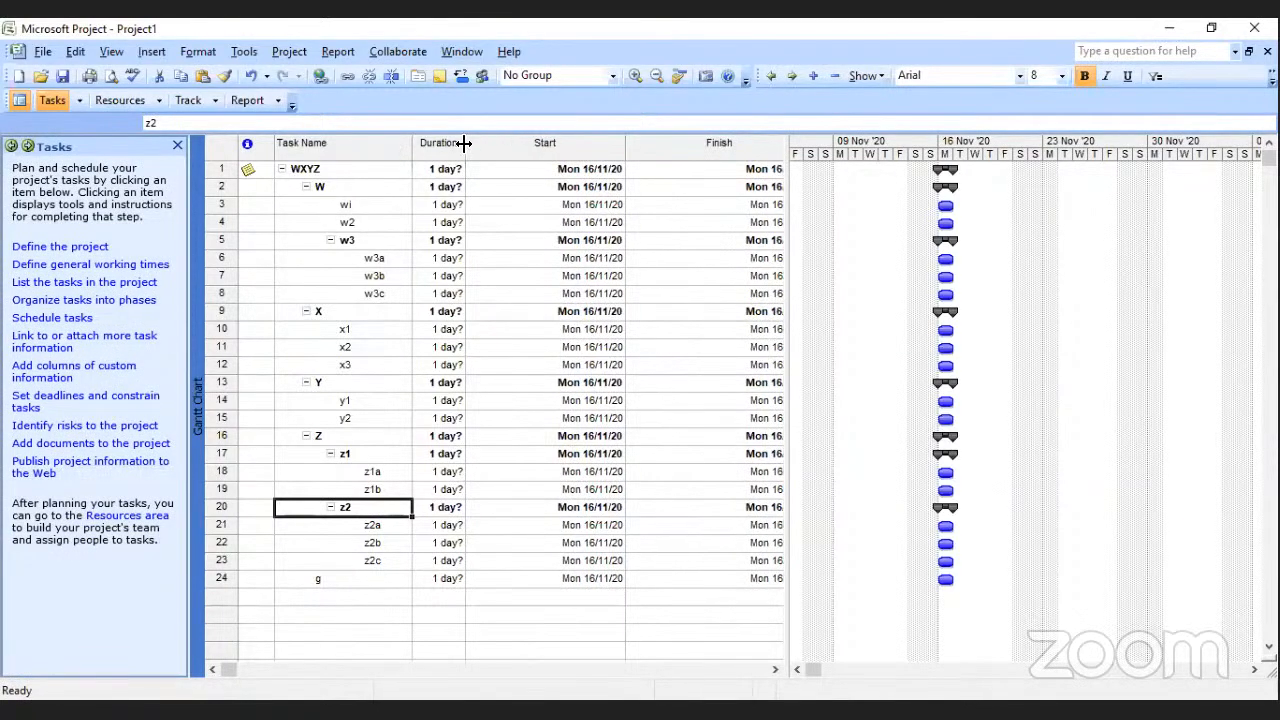
left_click_drag(464, 143, 533, 133)
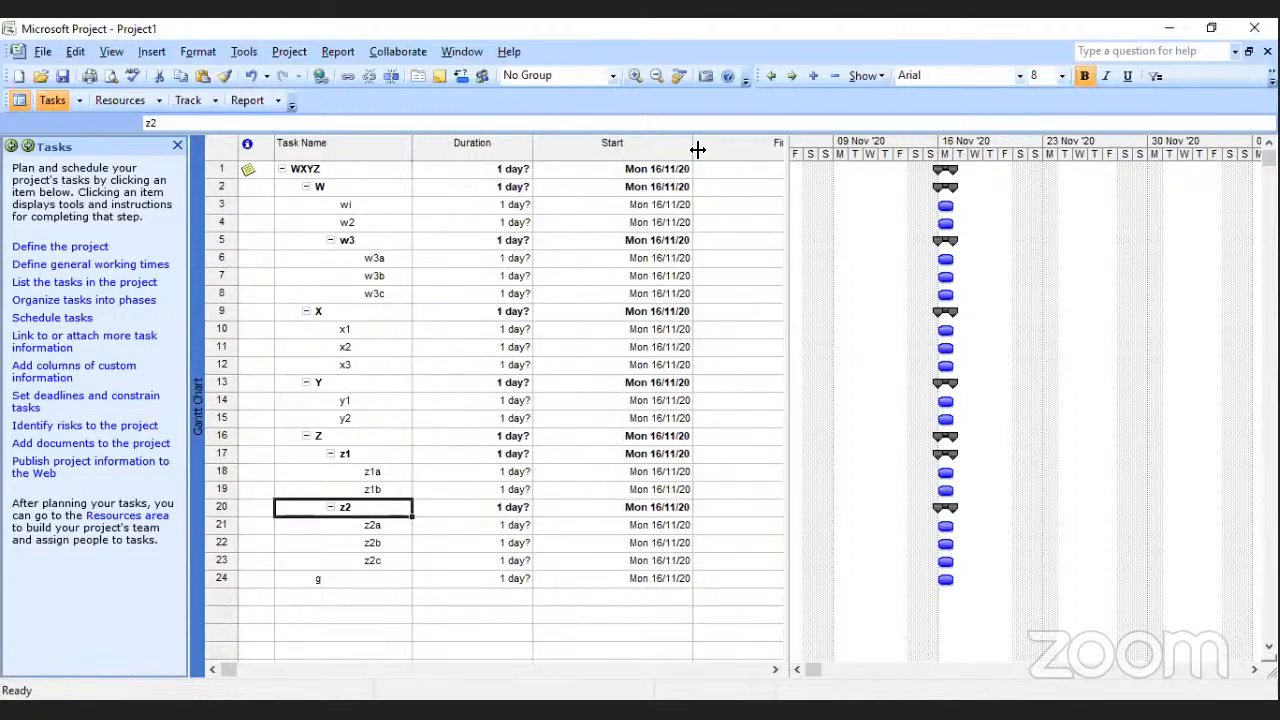
left_click_drag(697, 149, 614, 149)
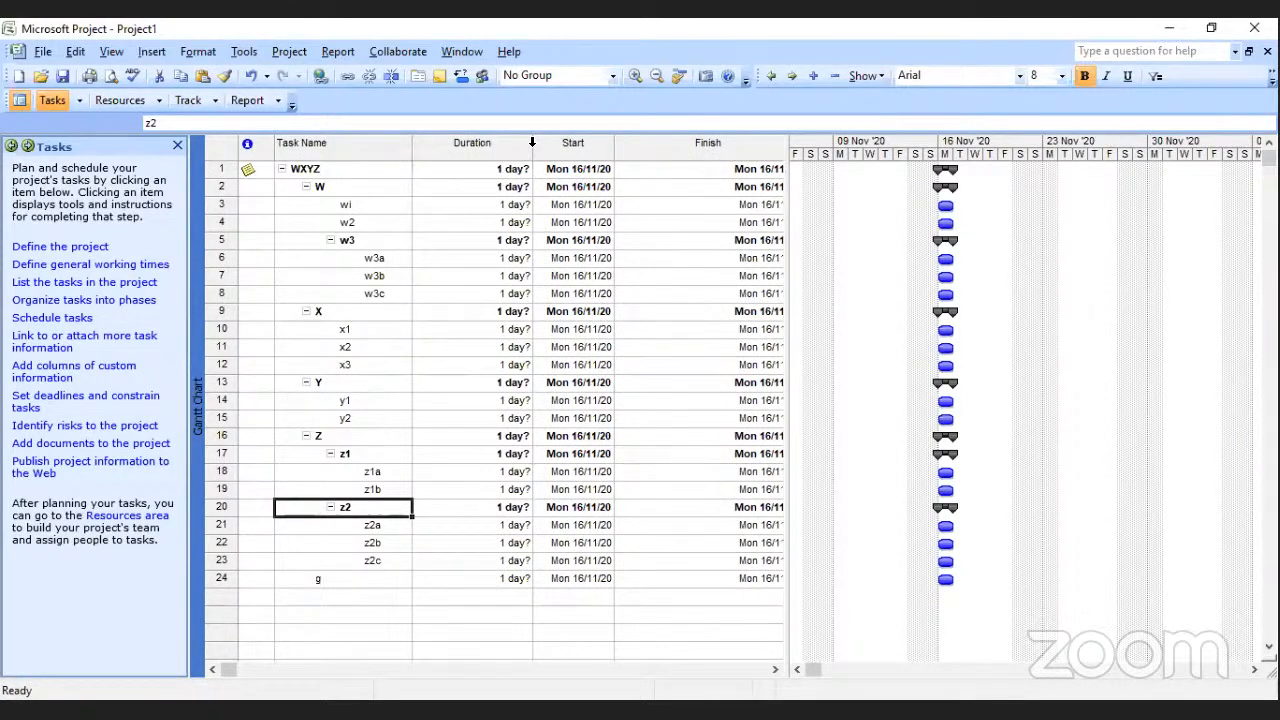
left_click_drag(534, 148, 476, 147)
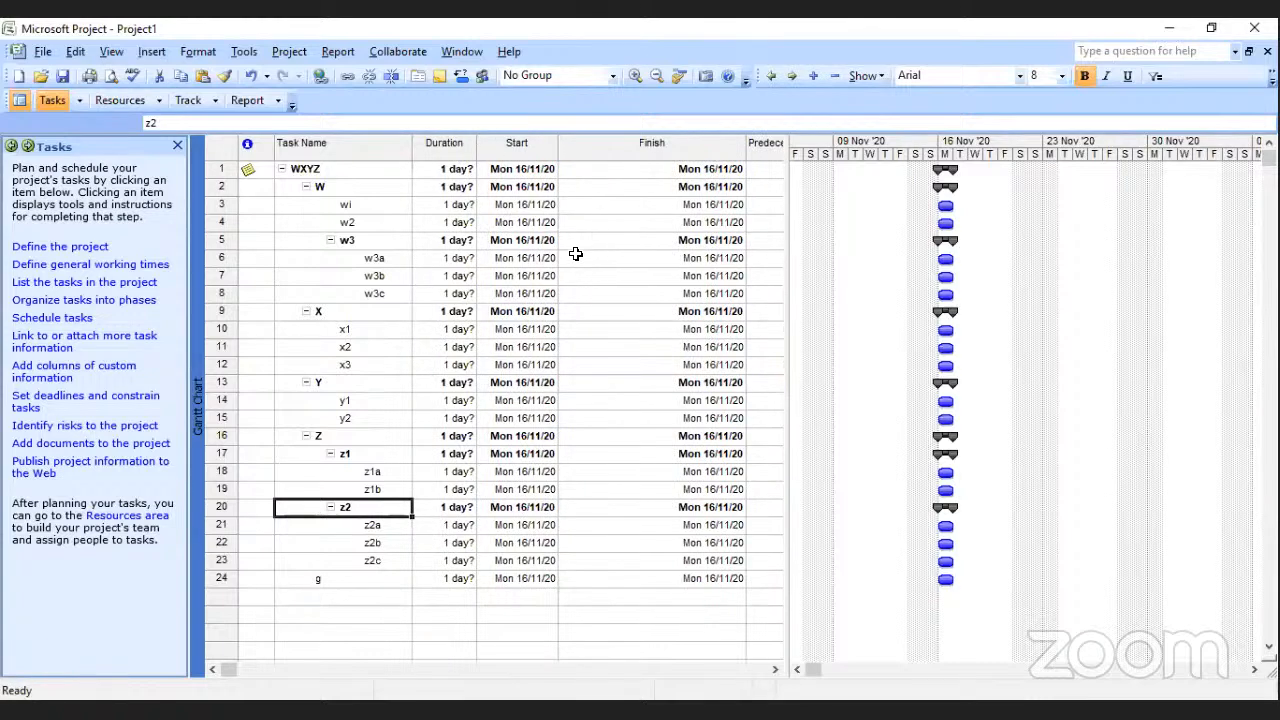
left_click_drag(745, 148, 642, 151)
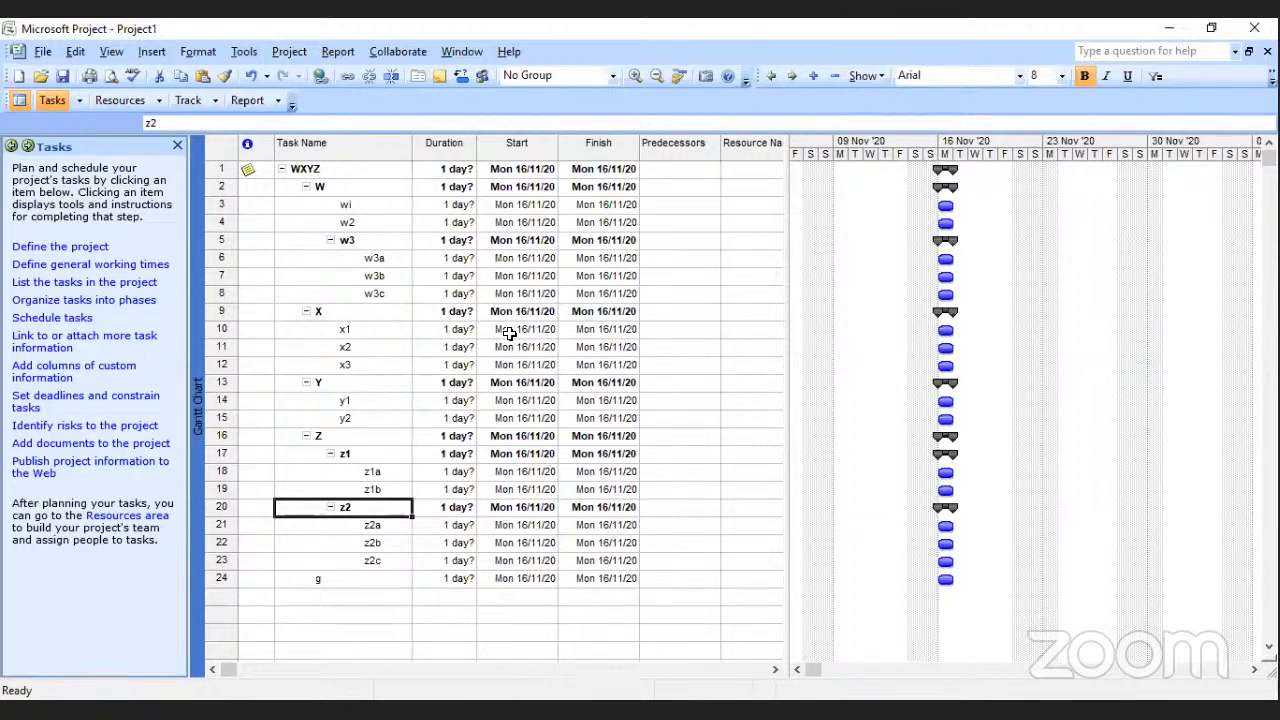
Set the duration of task wi to 2 days and task w2 to 3 days.
left_click(452, 206)
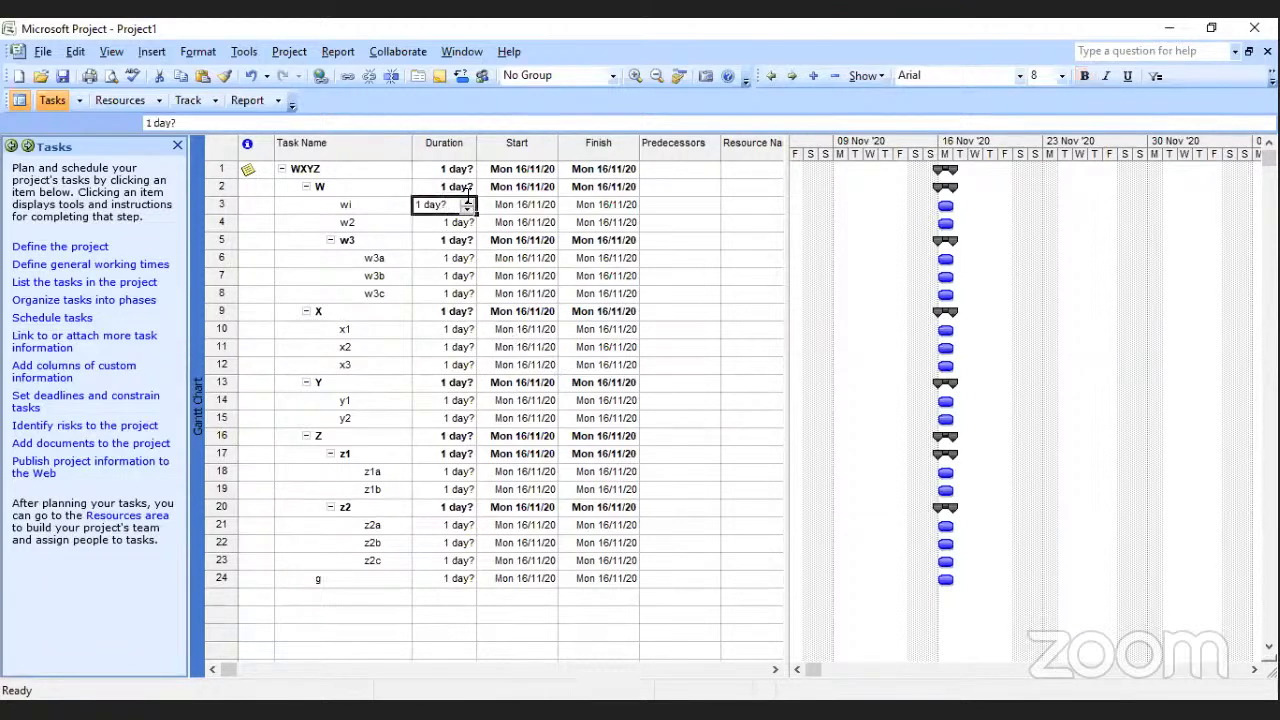
left_click(466, 201)
left_click(471, 223)
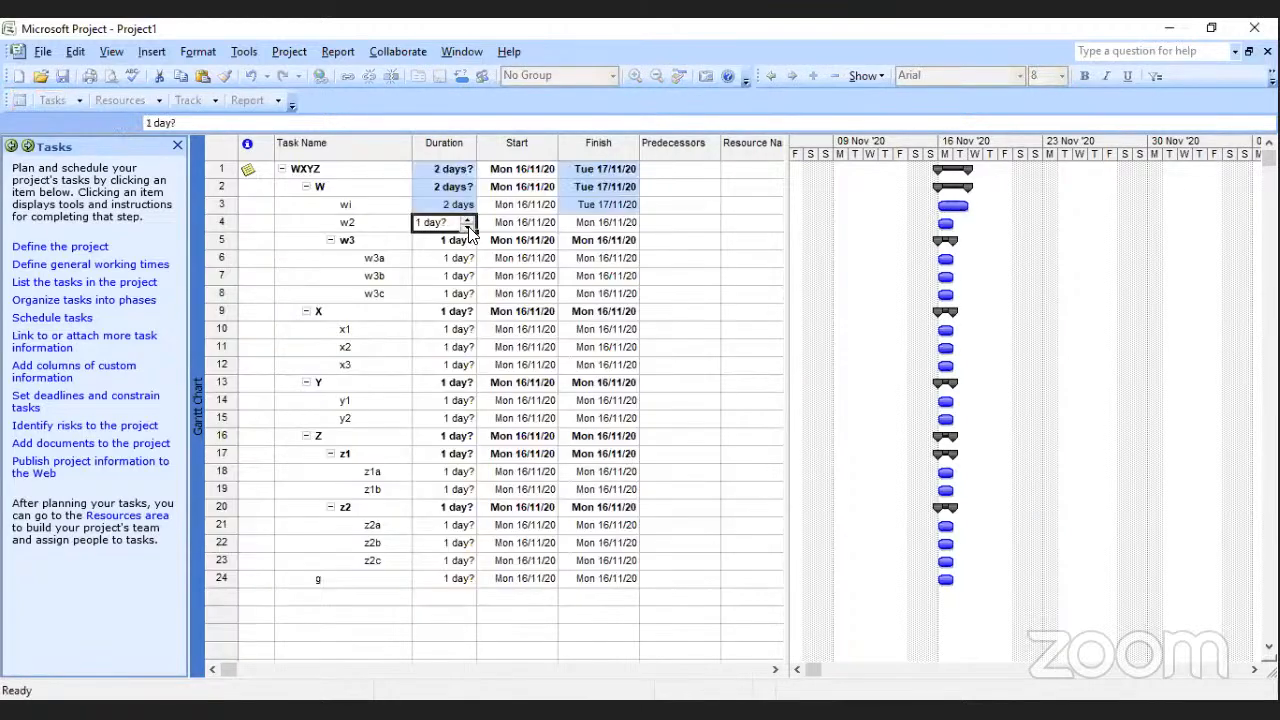
left_click(466, 219)
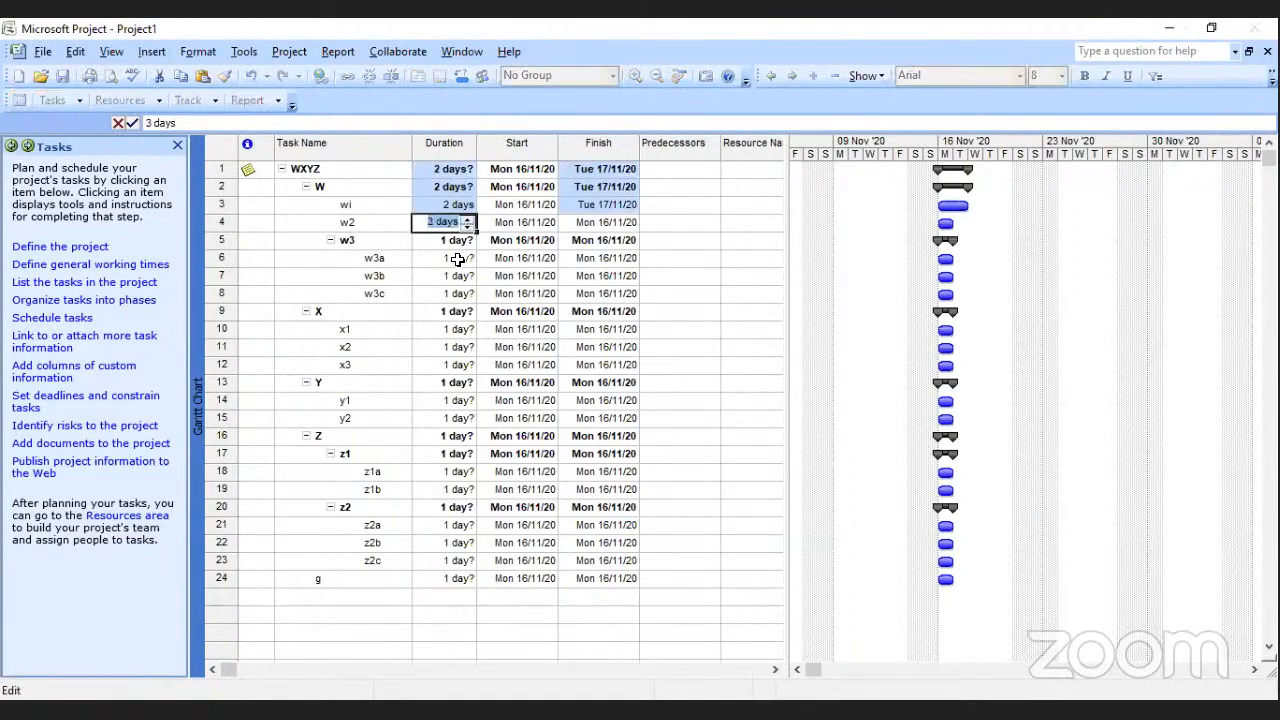
Set the durations of the w3 subtasks: w3a to 2 days, w3b to 3 days and w3c to 3 days.
left_click(460, 259)
left_click(465, 255)
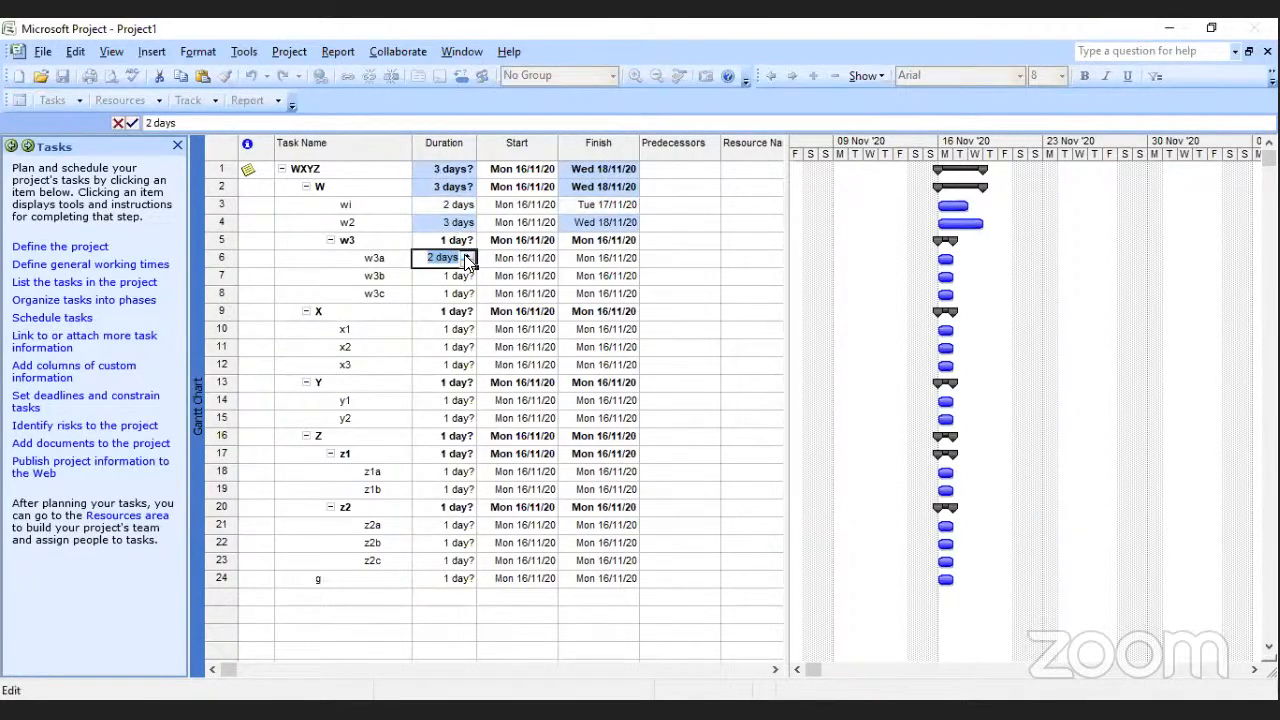
left_click(468, 276)
double_click(468, 273)
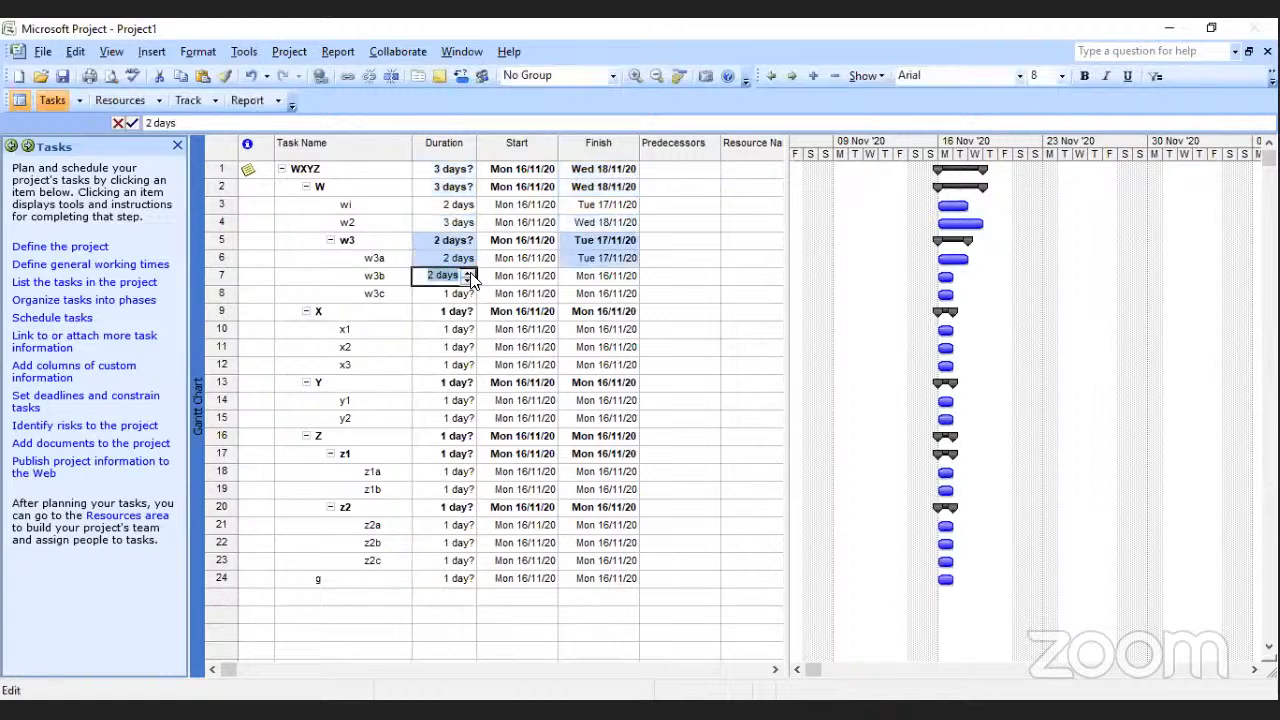
left_click(458, 295)
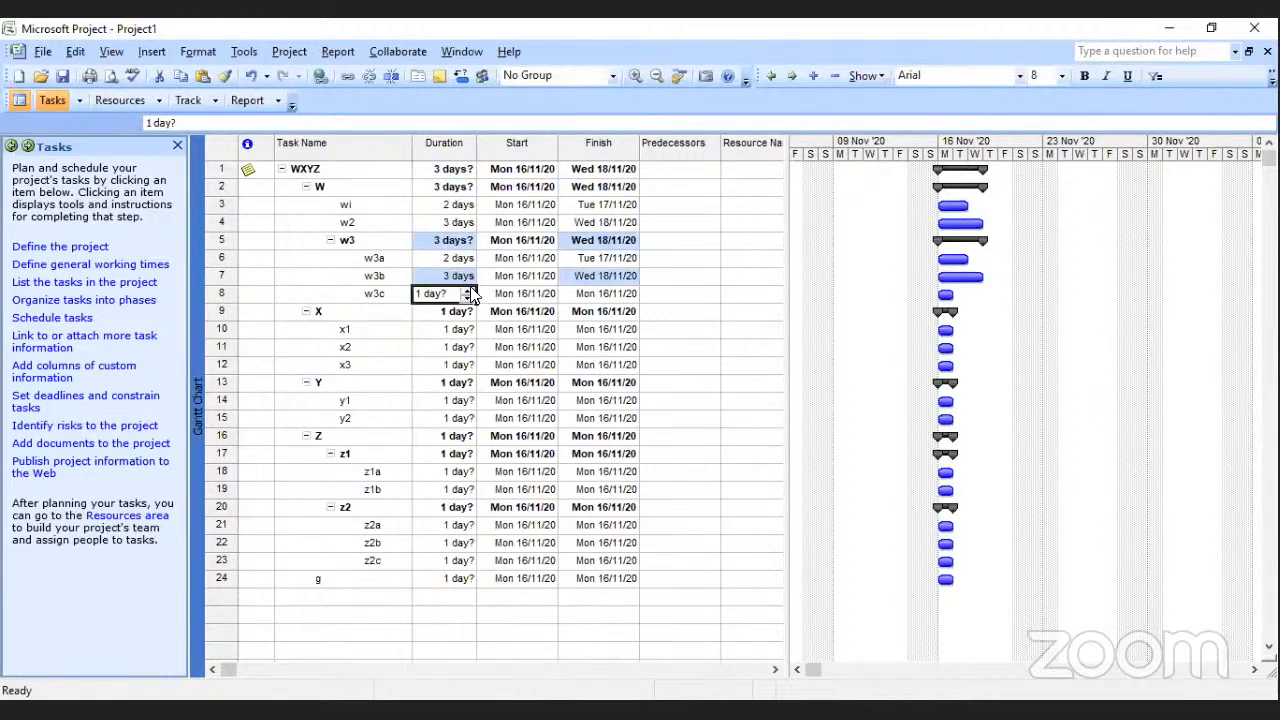
double_click(467, 290)
Set the durations of the X subtasks: x1 to 3 days, x2 to 5 days and x3 to 4 days.
left_click(460, 331)
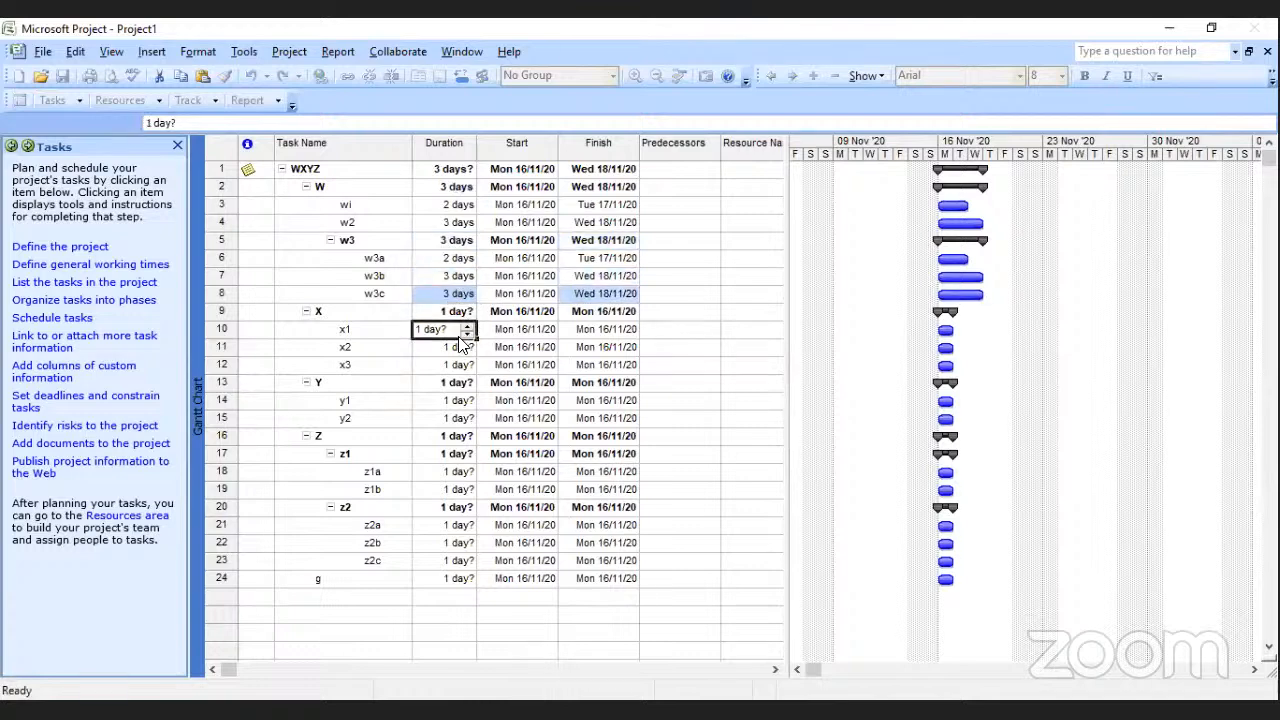
double_click(467, 326)
left_click(463, 347)
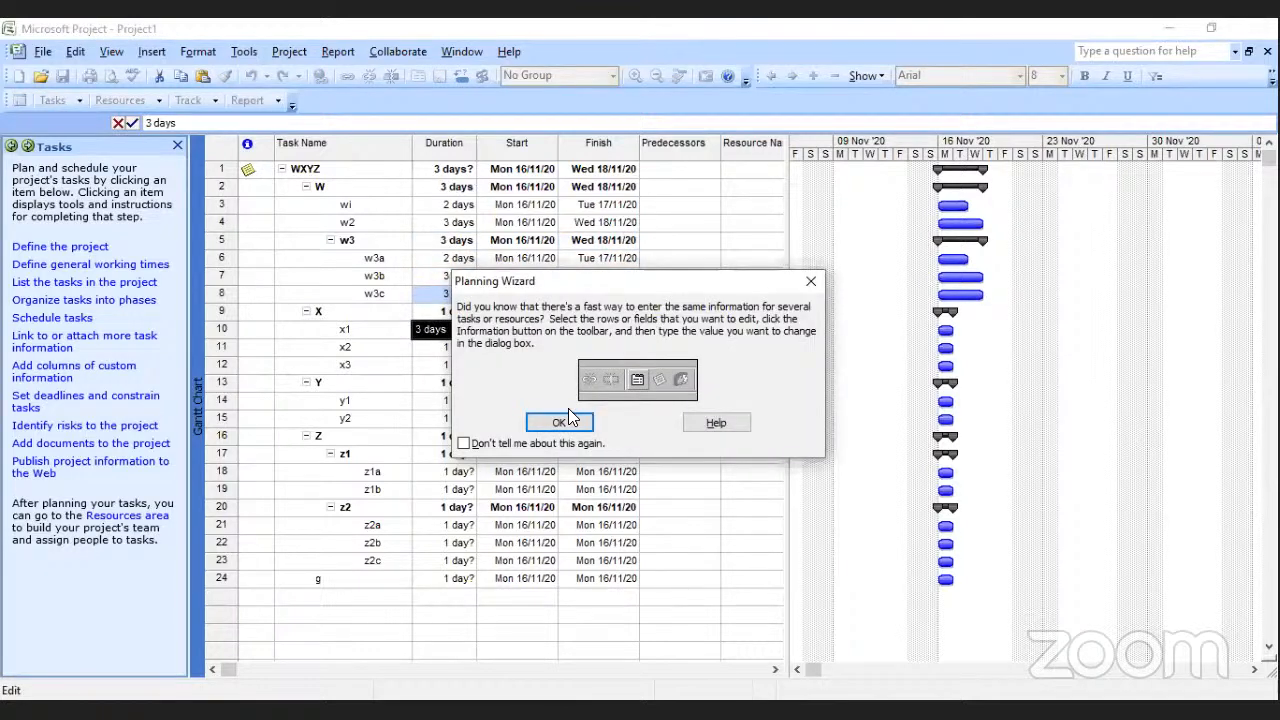
left_click(561, 422)
left_click(464, 345)
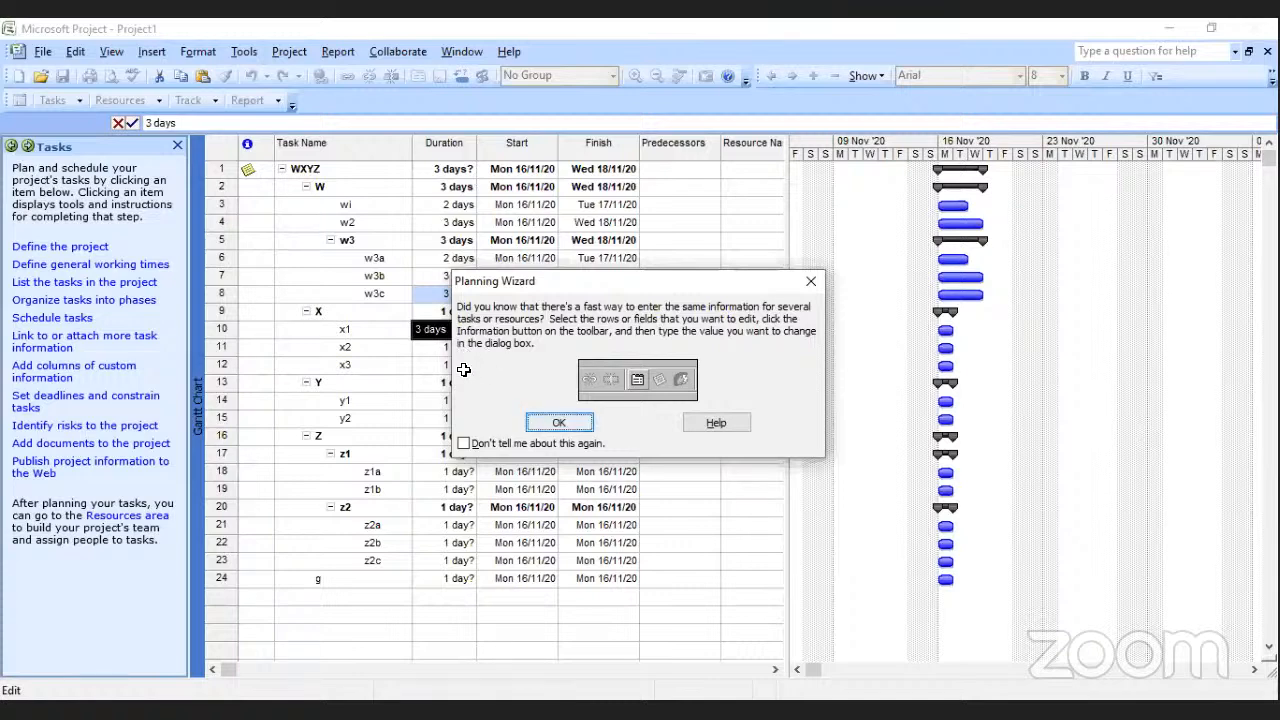
left_click(468, 361)
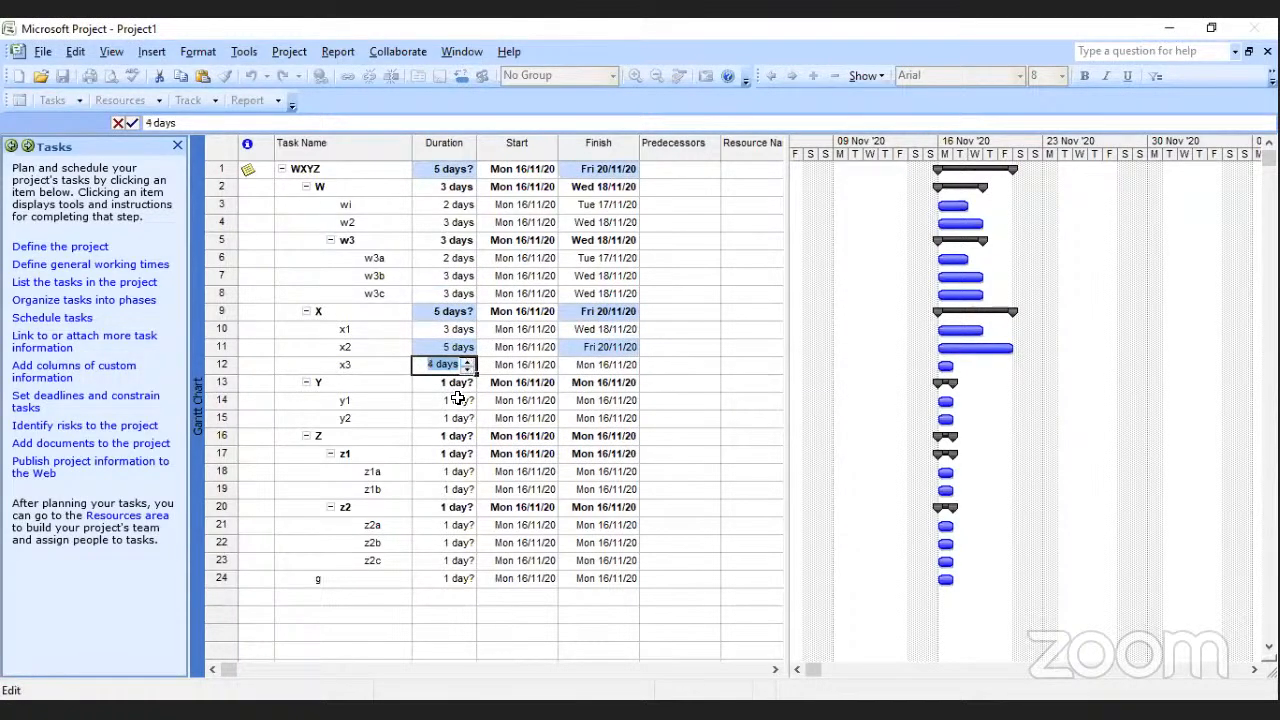
Set the duration of task y1 to 3 days and task y2 to 2 days.
left_click(456, 399)
left_click(467, 396)
left_click(467, 397)
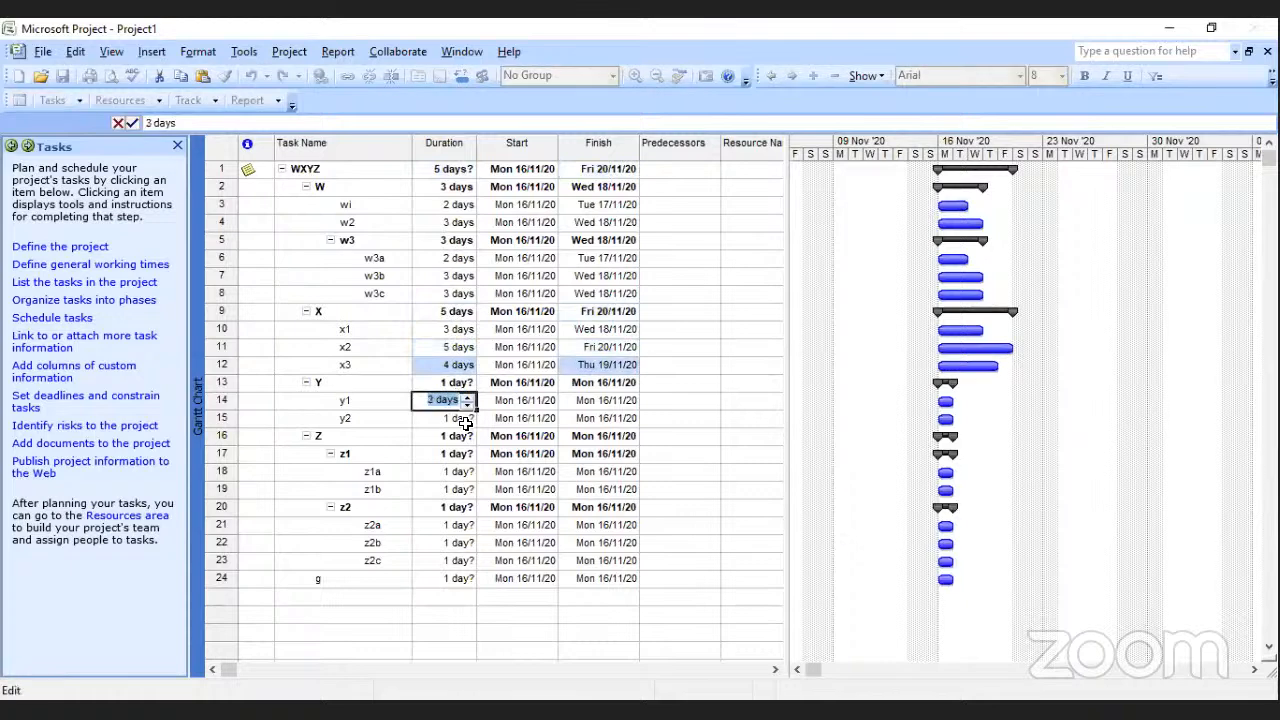
left_click(468, 420)
left_click(467, 415)
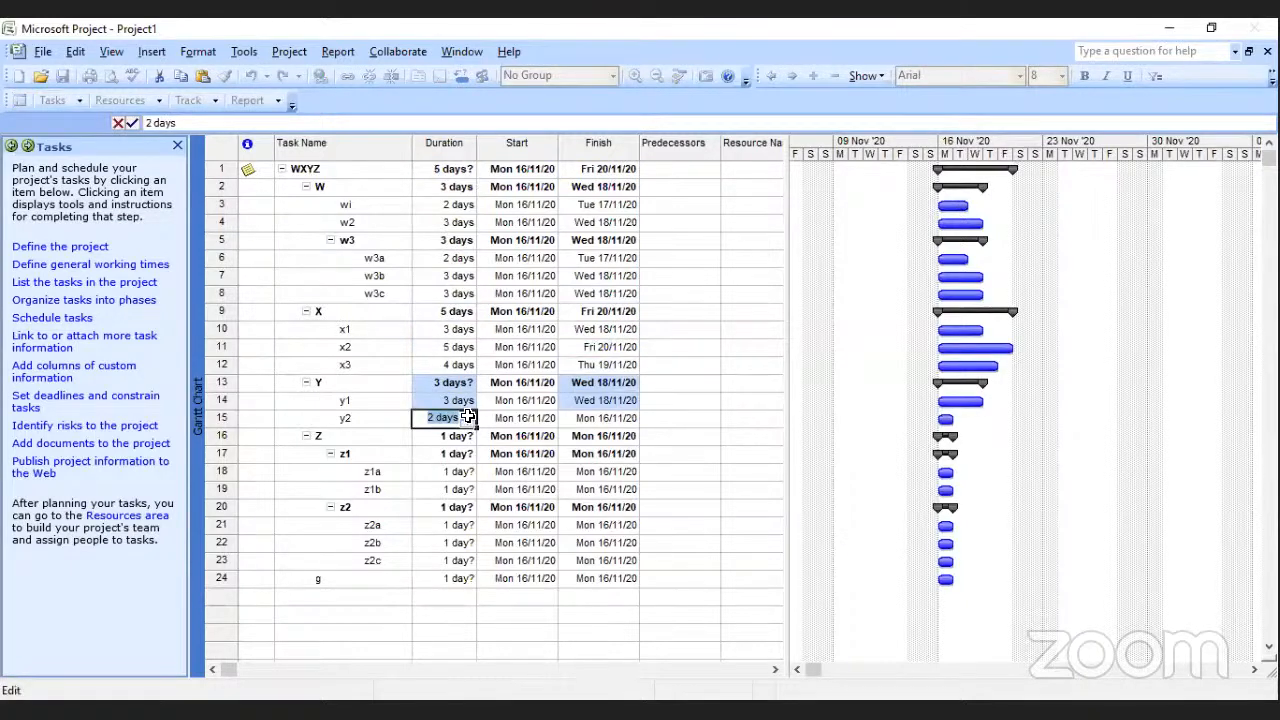
Set the durations of the Z subtasks: z1a to 2 days, z2a to 4 days and z2c to 3 days.
left_click(457, 473)
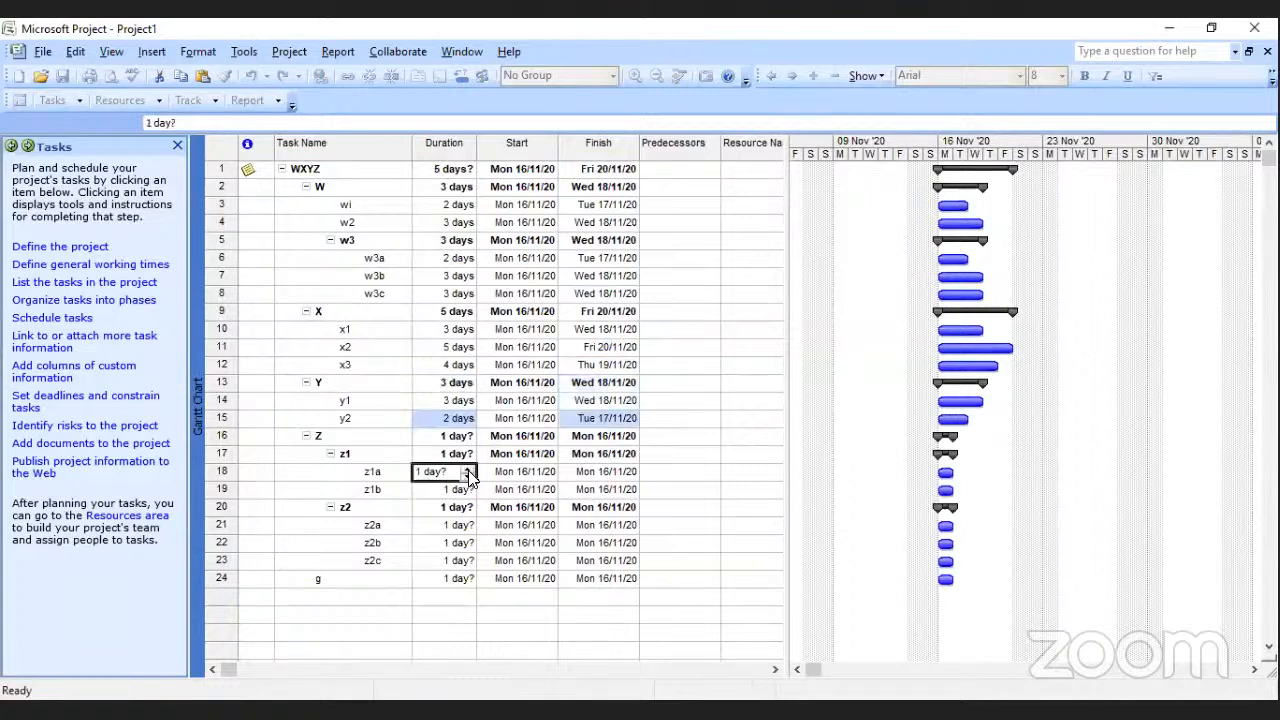
left_click(467, 468)
left_click(462, 525)
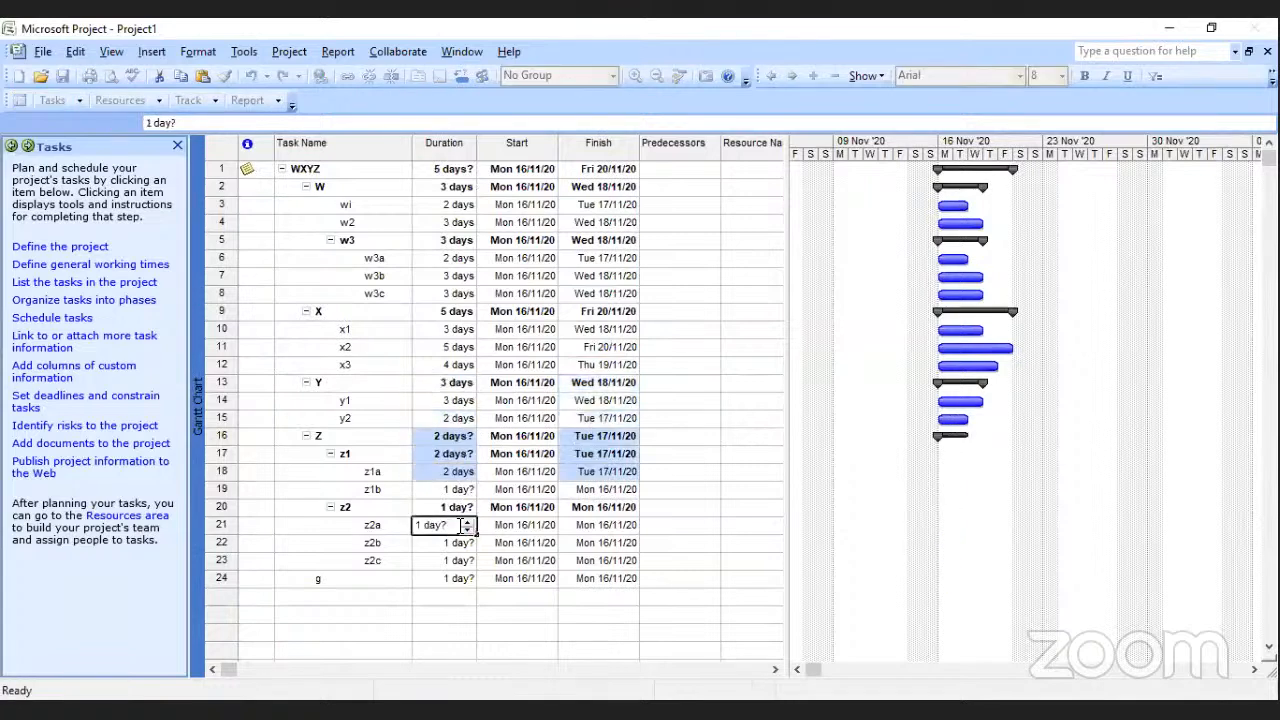
left_click(467, 522)
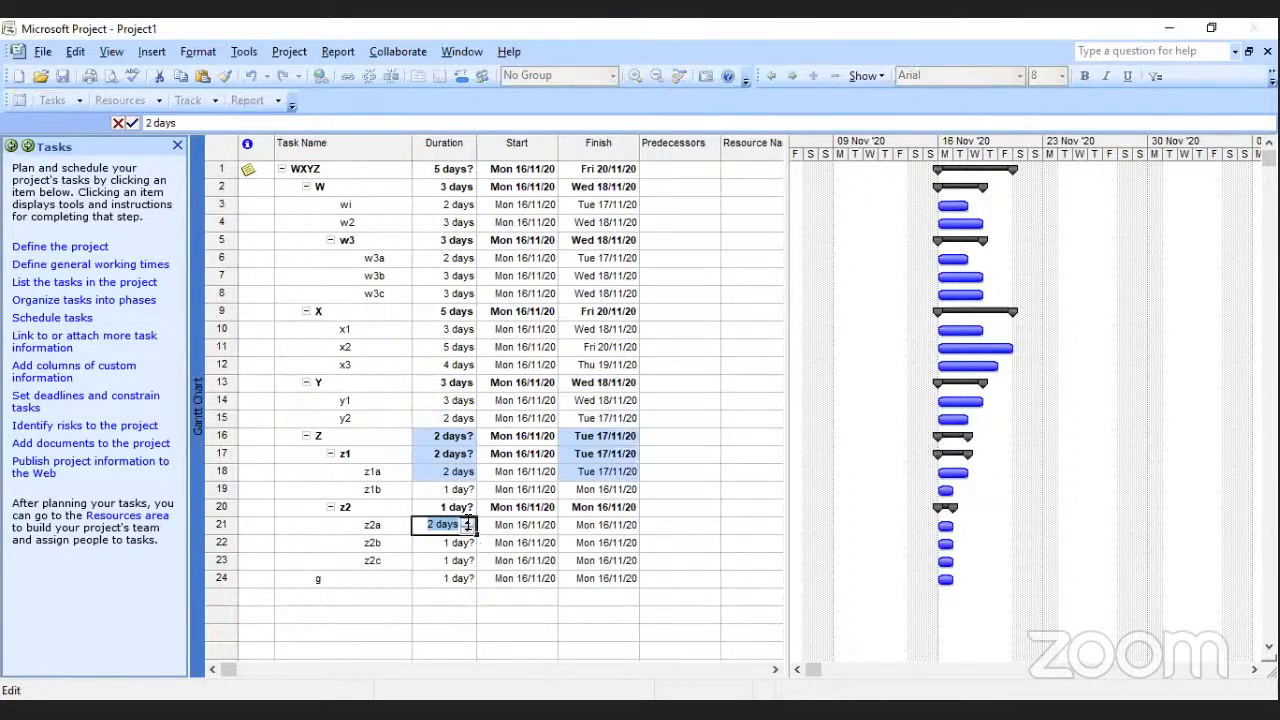
double_click(466, 521)
left_click(462, 543)
left_click(465, 577)
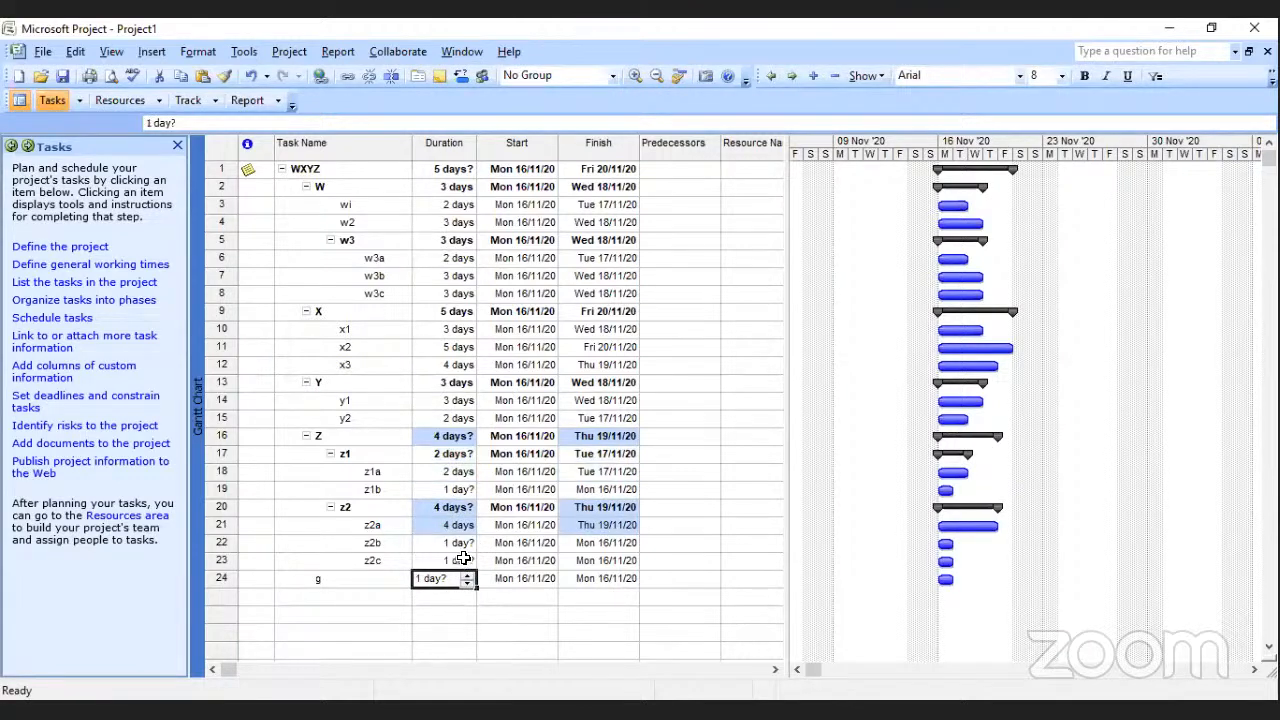
left_click(465, 563)
double_click(467, 558)
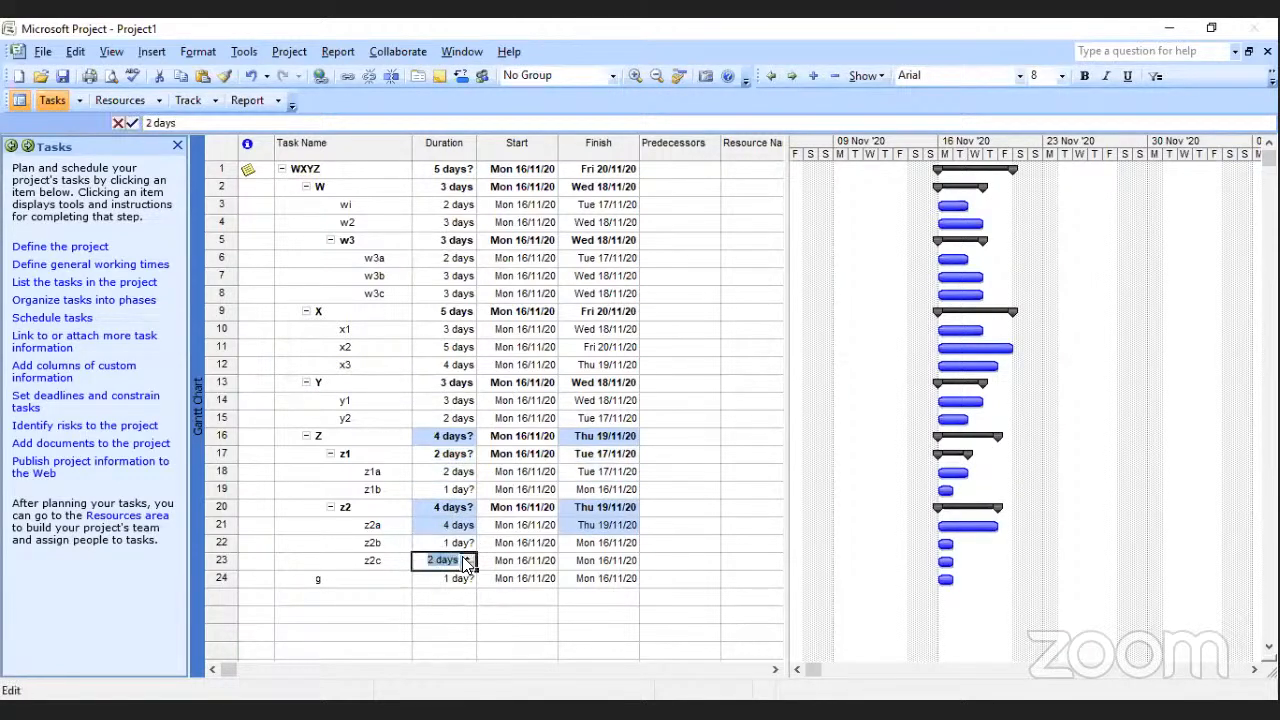
left_click(506, 610)
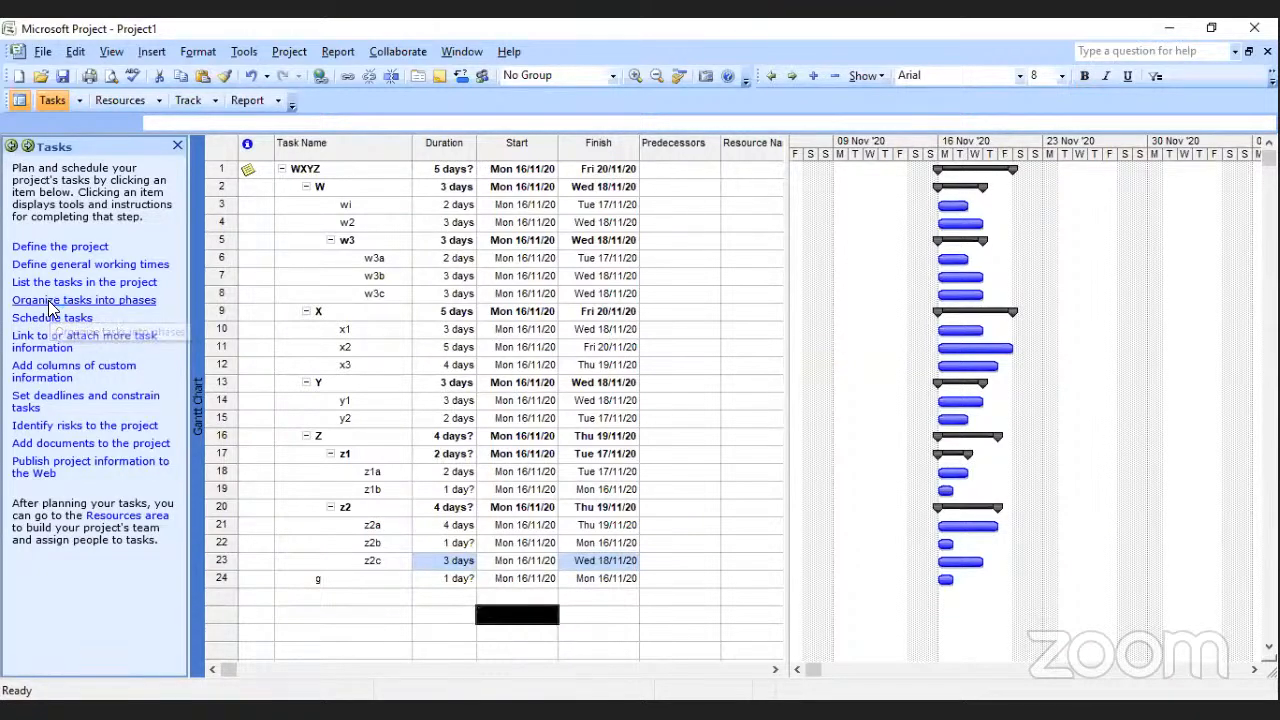
Open the Organize Tasks guide, try outdenting and re-indenting tasks wi and w2, and close the guide.
left_click(48, 300)
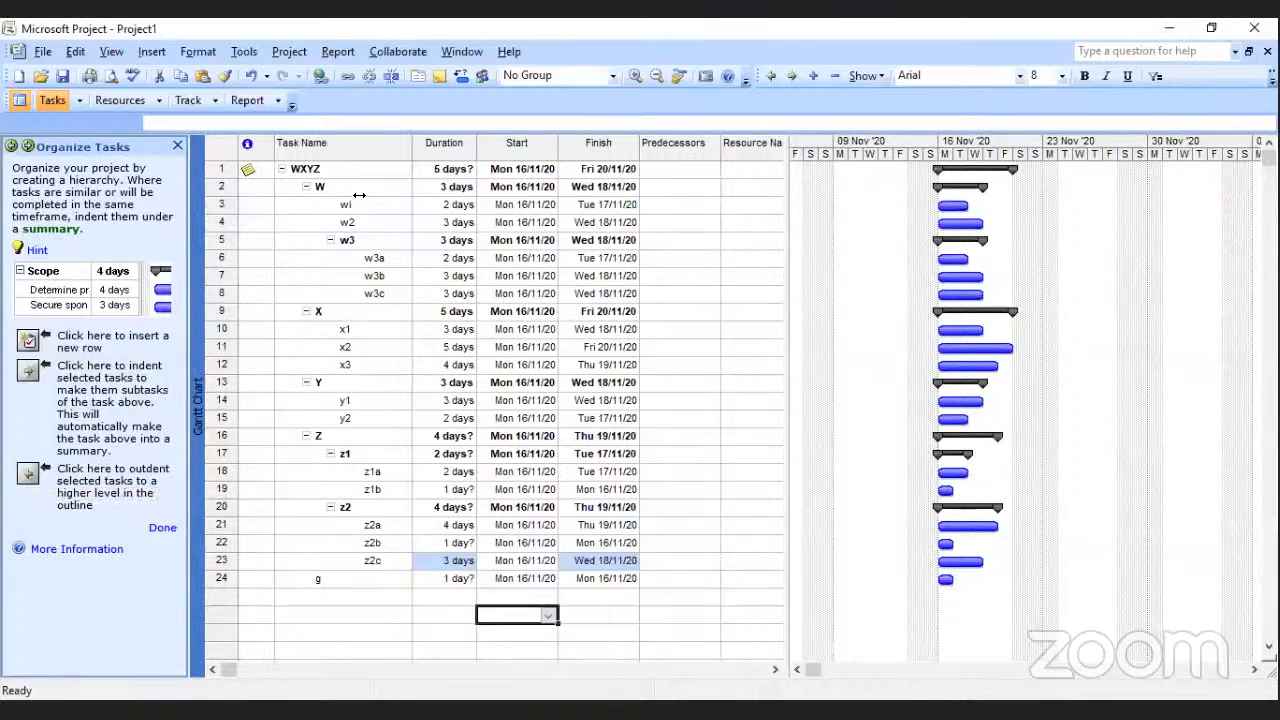
left_click_drag(359, 203, 357, 220)
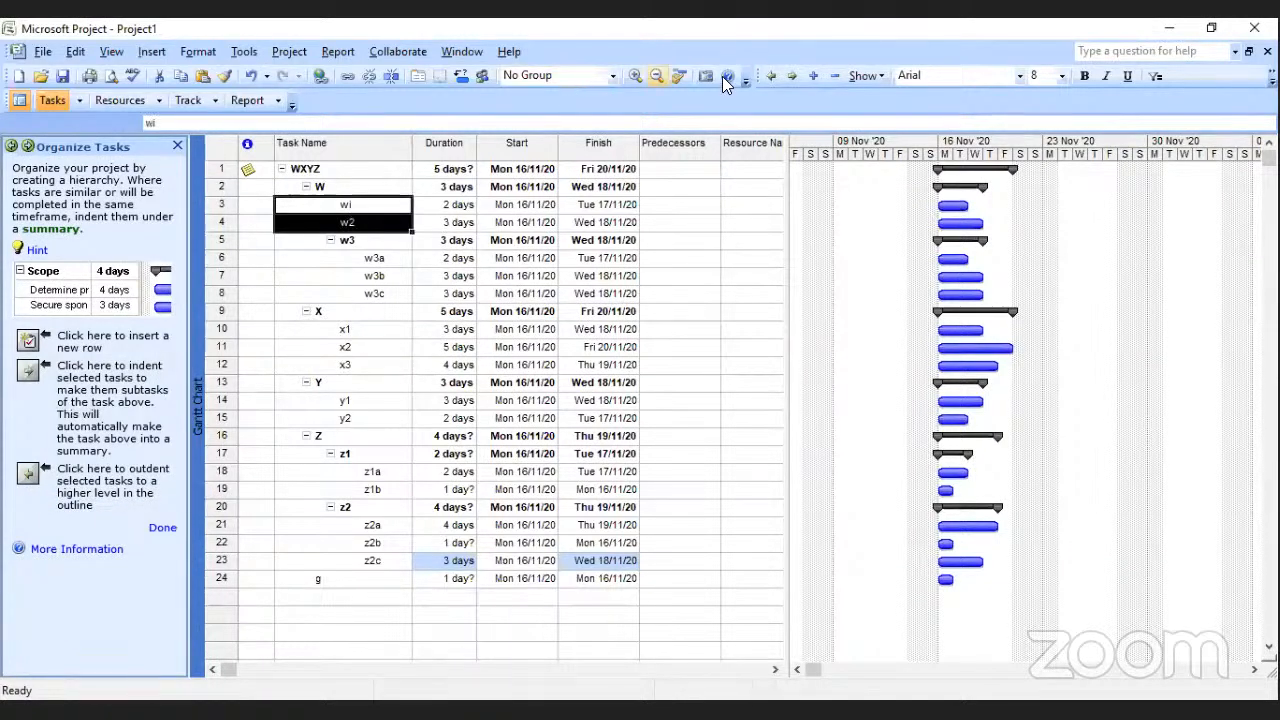
left_click(765, 77)
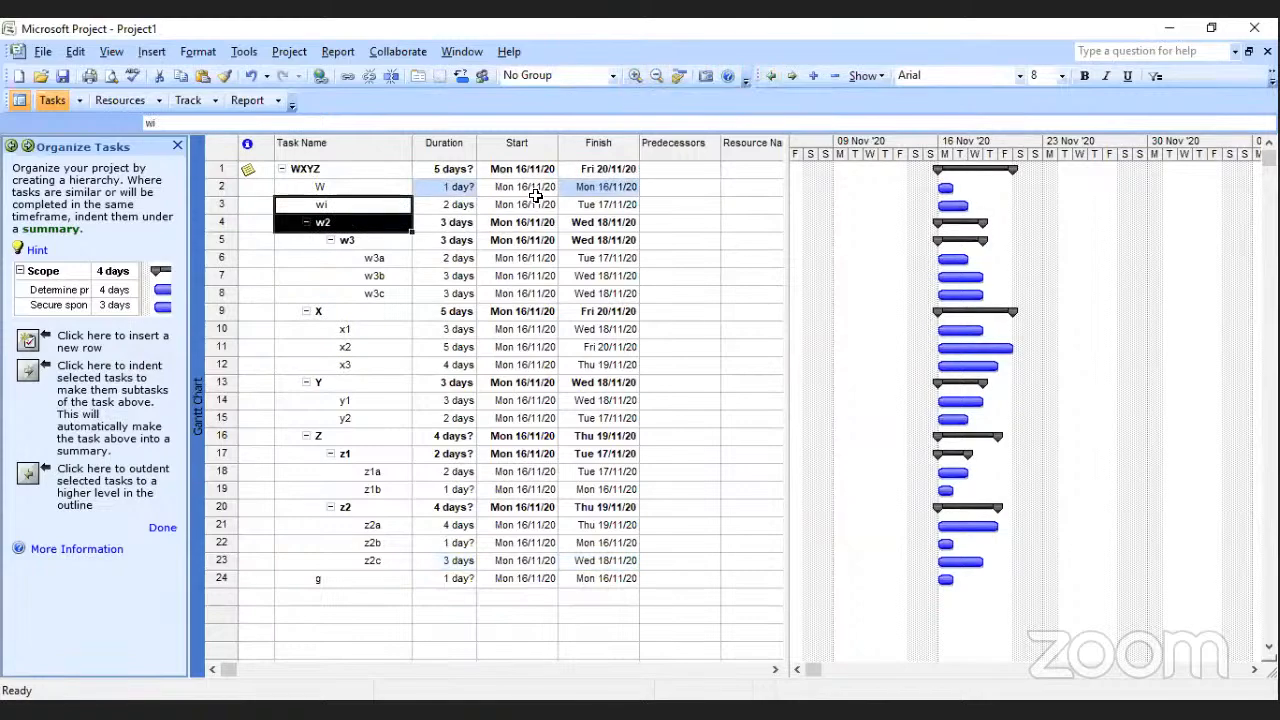
left_click(788, 75)
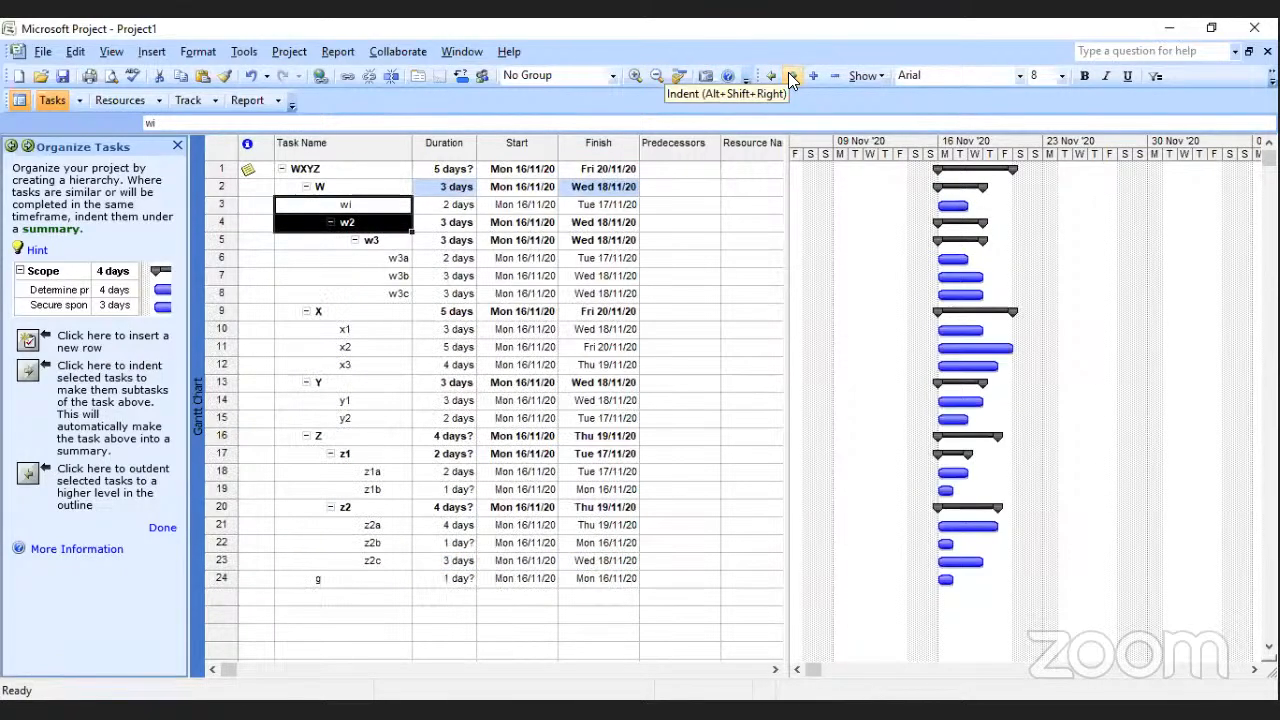
left_click(162, 527)
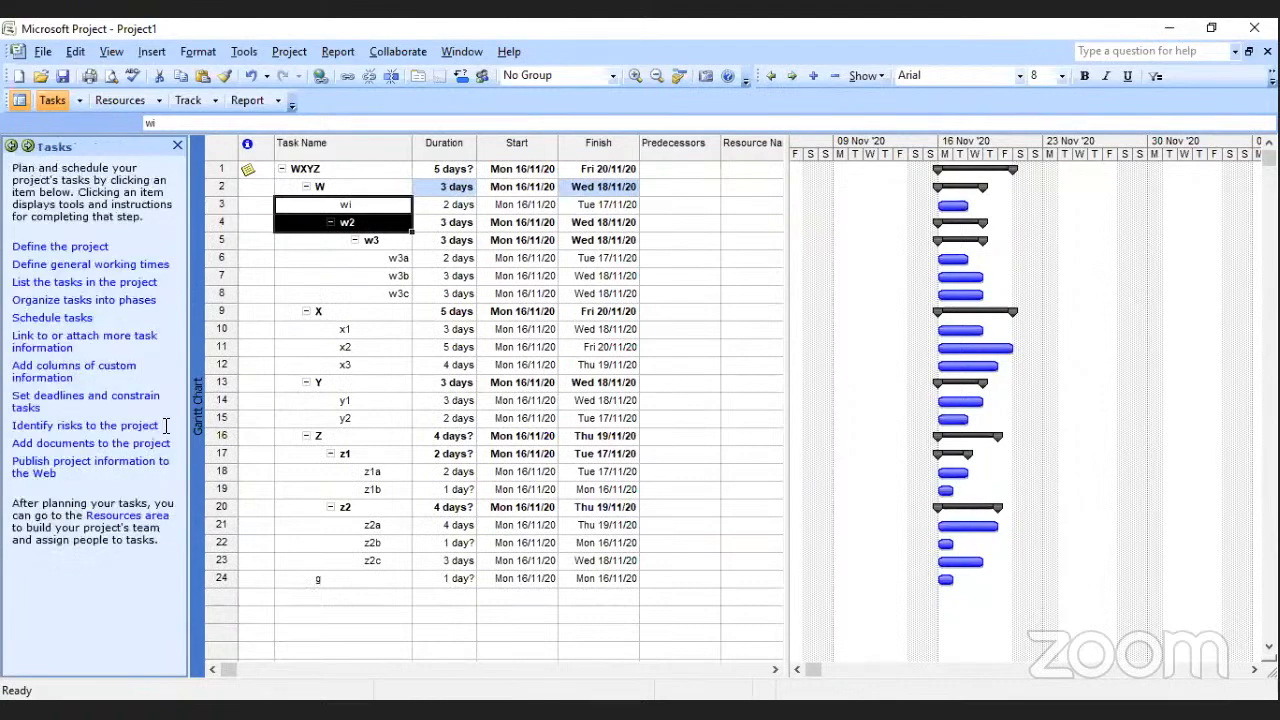
Open the Schedule Tasks guide for linking dependent tasks.
left_click(76, 318)
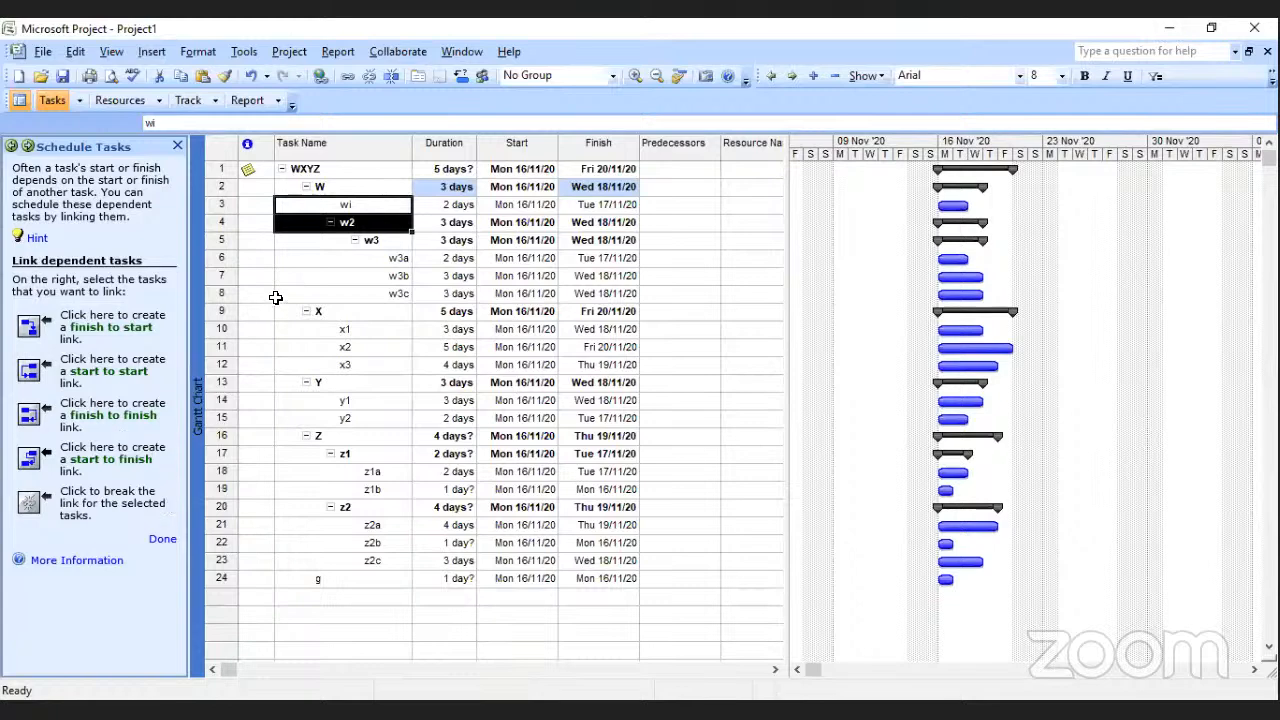
Collapse and expand the w2 and X groups to examine which subtasks each one contains.
left_click(374, 258)
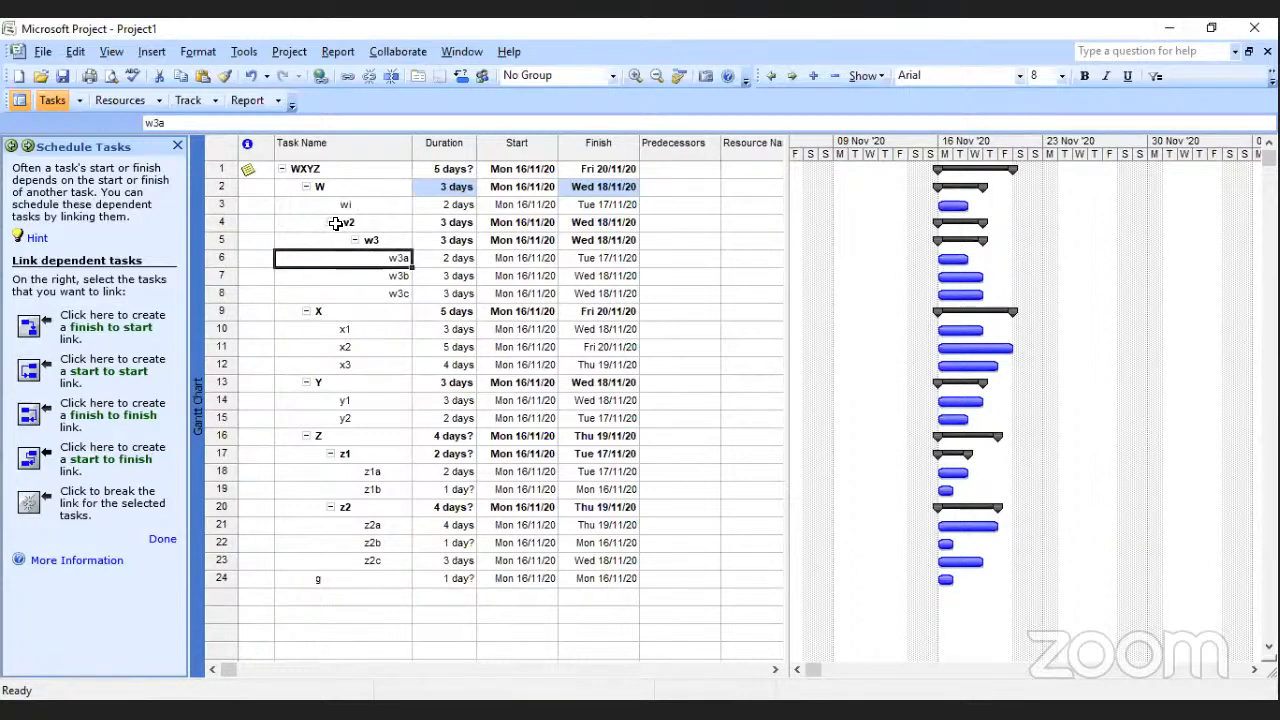
left_click(335, 226)
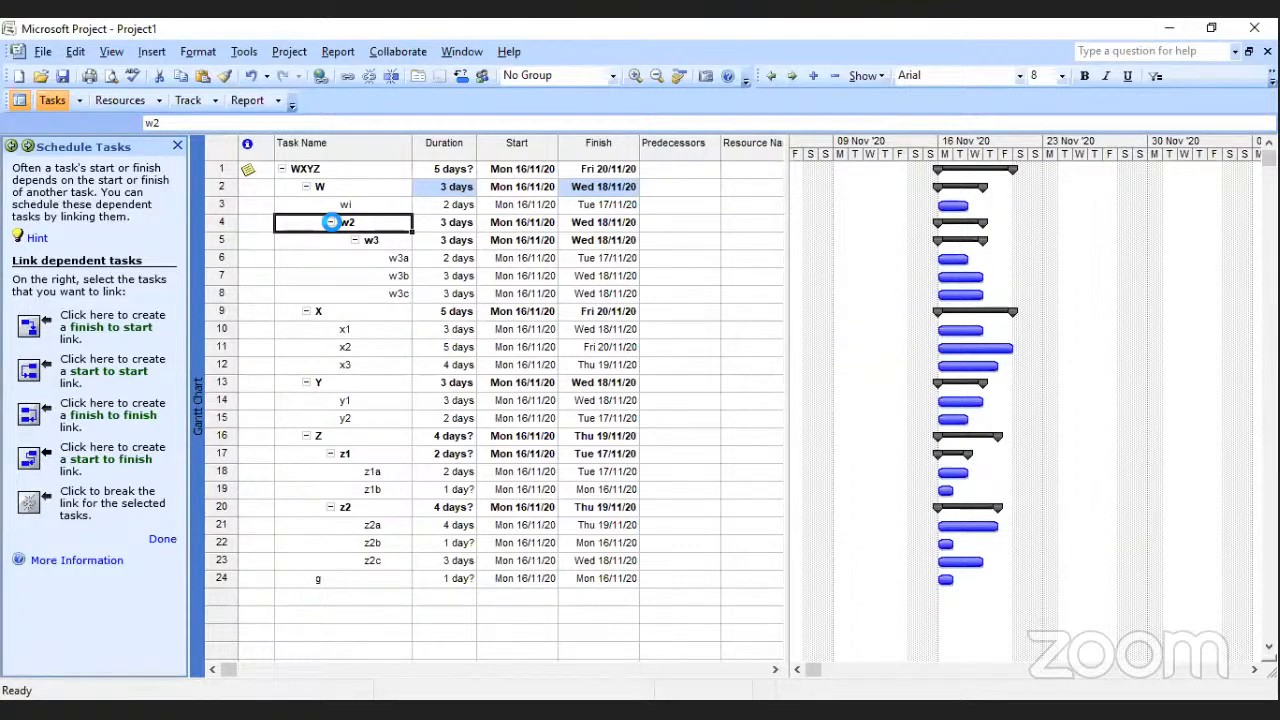
left_click(331, 223)
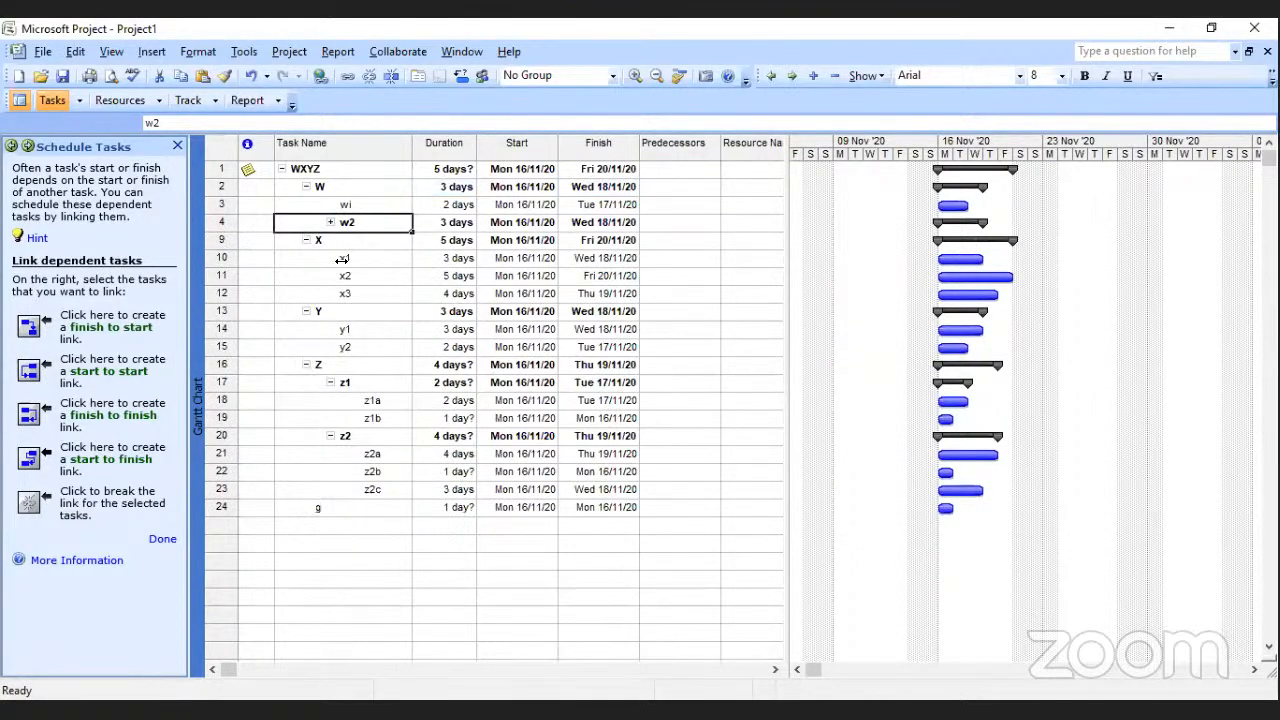
left_click(307, 242)
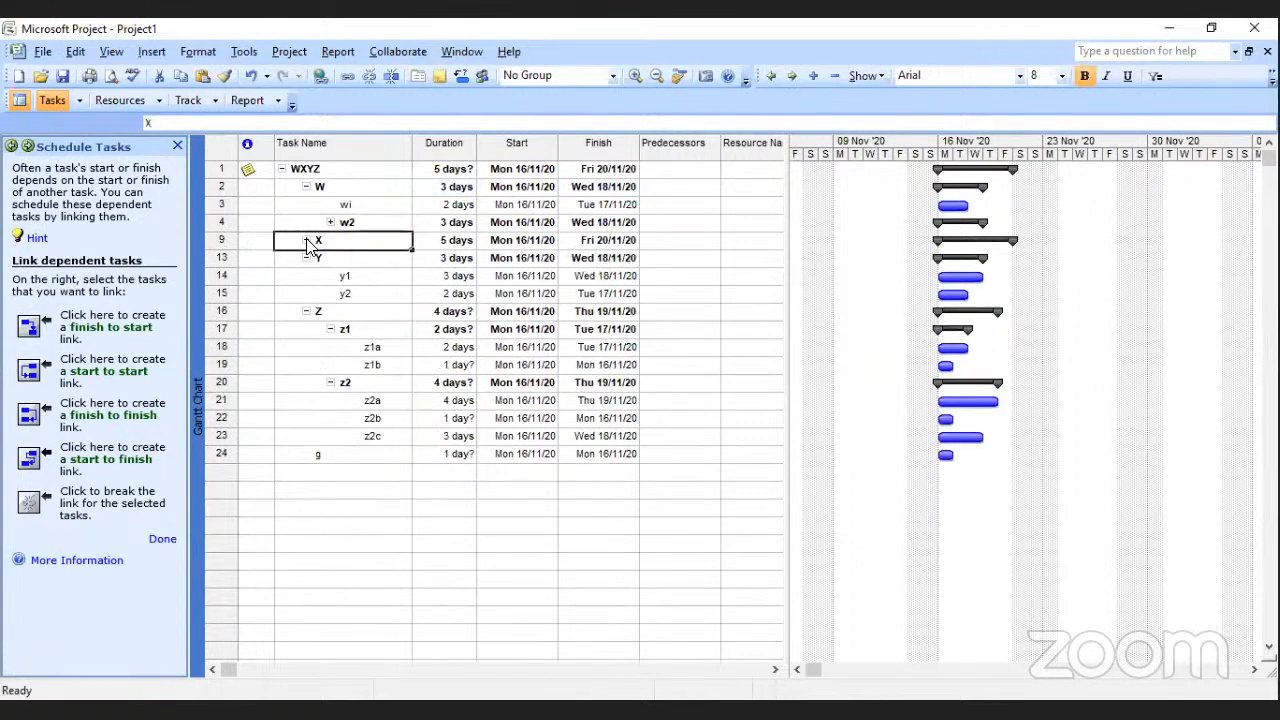
left_click(331, 224)
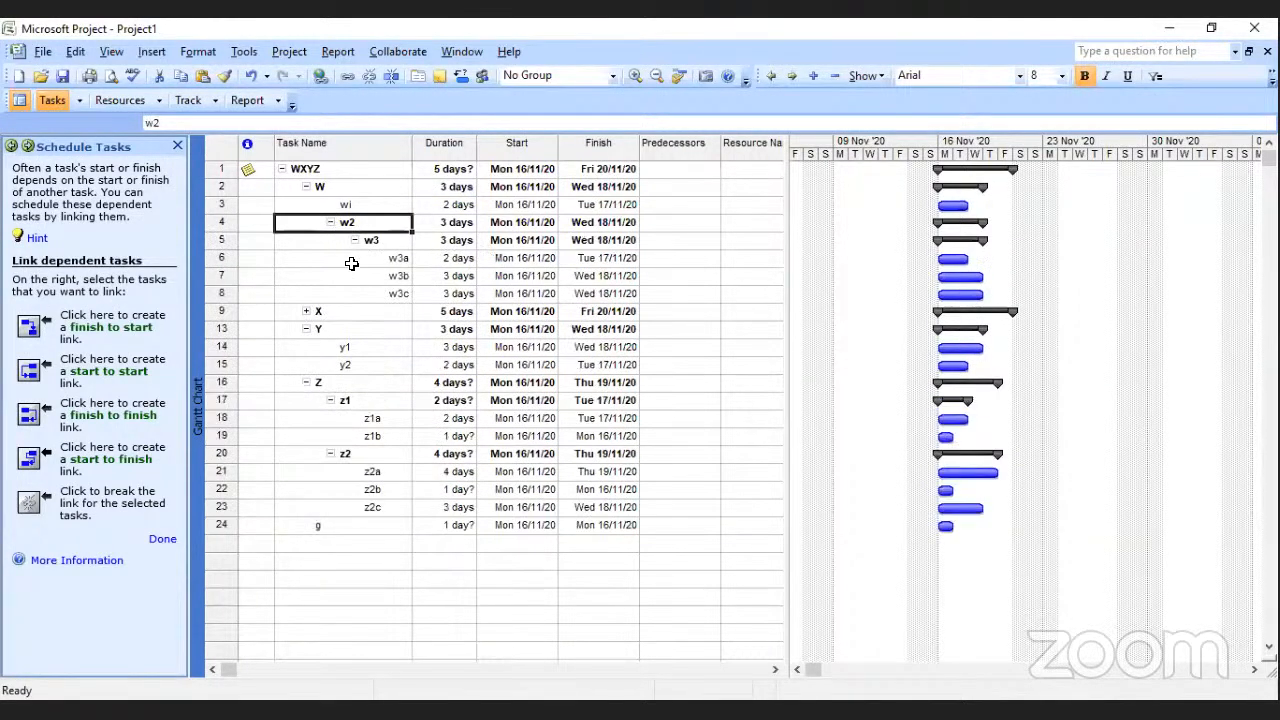
left_click(331, 223)
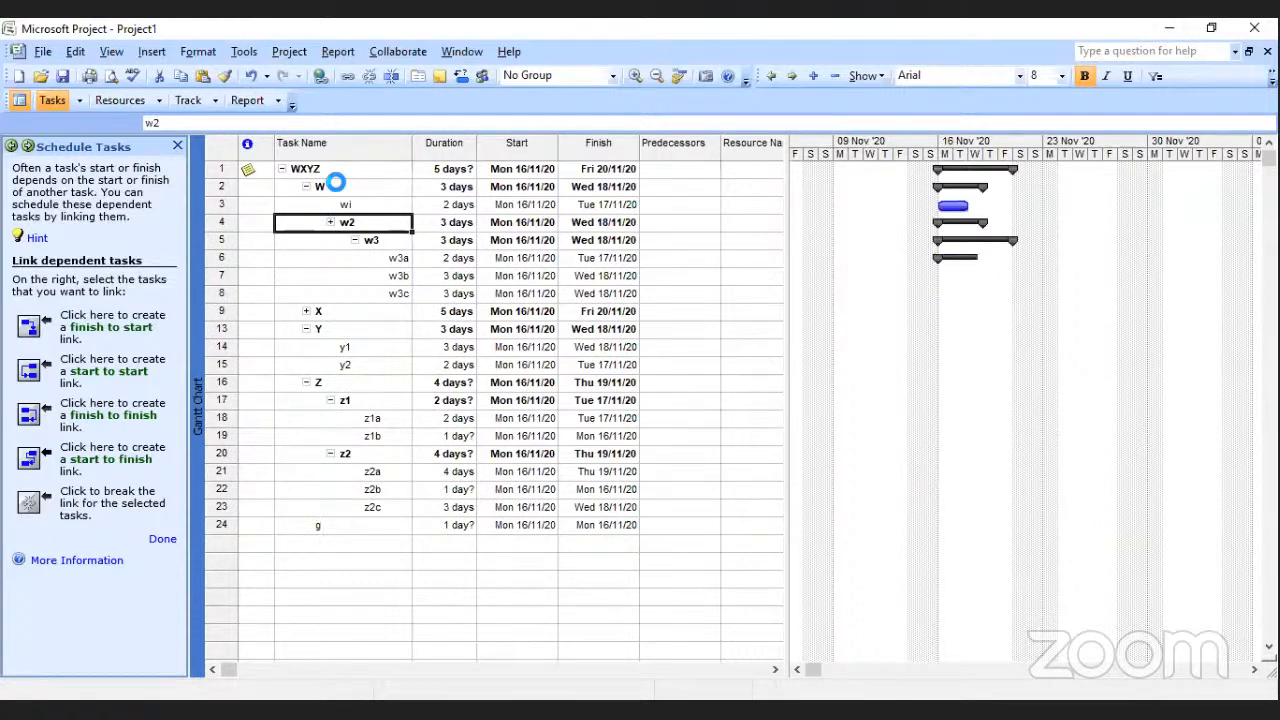
left_click(307, 241)
Undo the outdent and indent changes made to tasks wi and w2.
key("ctrl+z")
key("ctrl+z")
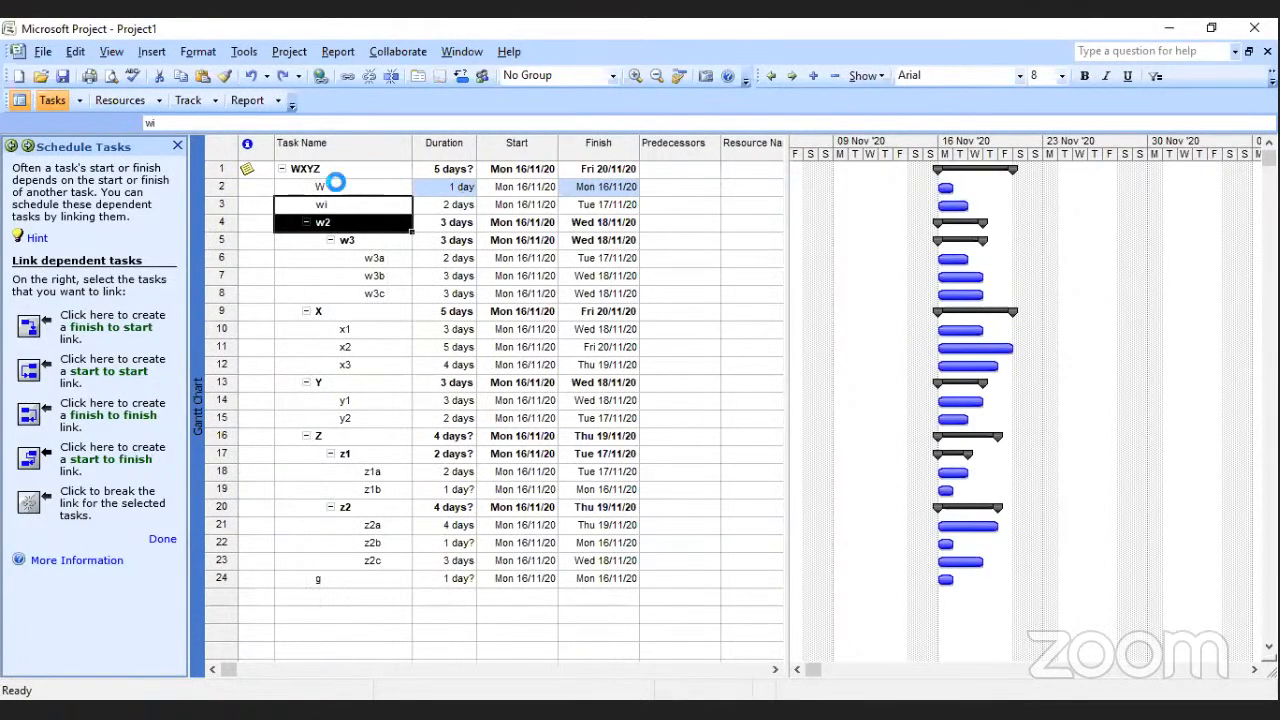
key("ctrl+y")
left_click(375, 210)
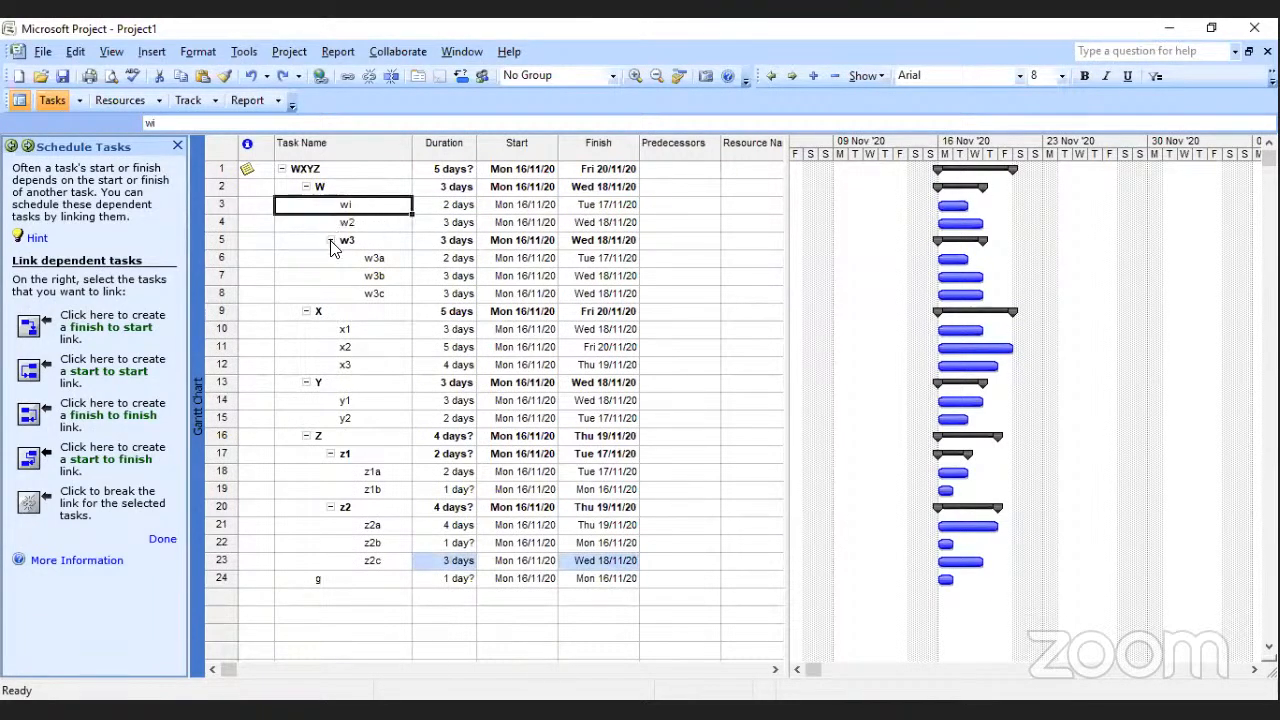
Collapse the w3 subtasks, and outdent and re-indent wi, w2 and w3 so they sit under W.
left_click(331, 240)
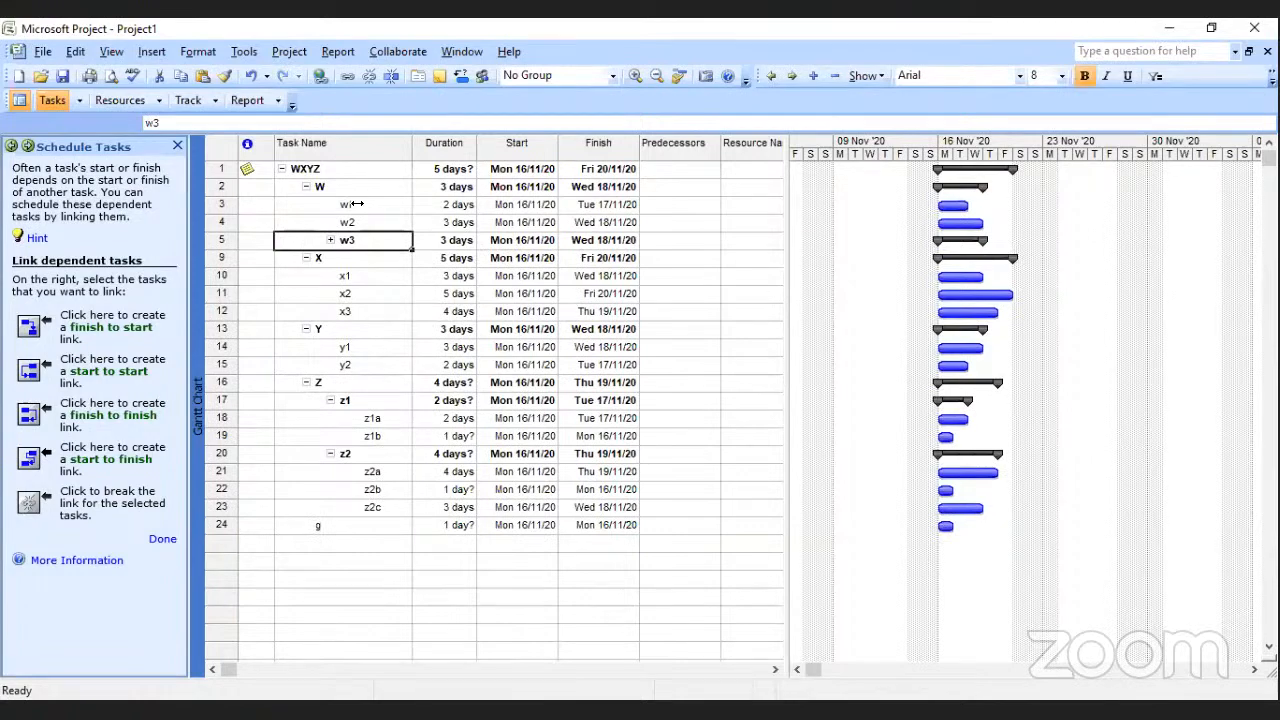
left_click_drag(355, 204, 352, 238)
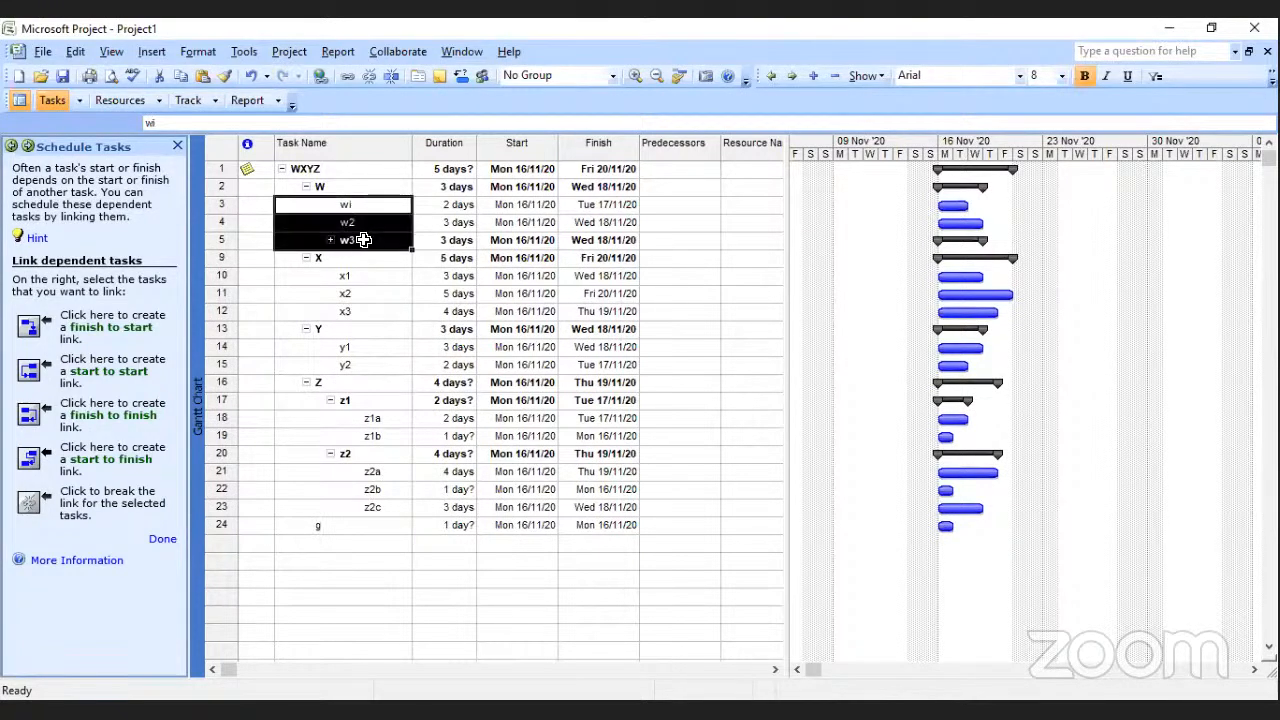
left_click(770, 76)
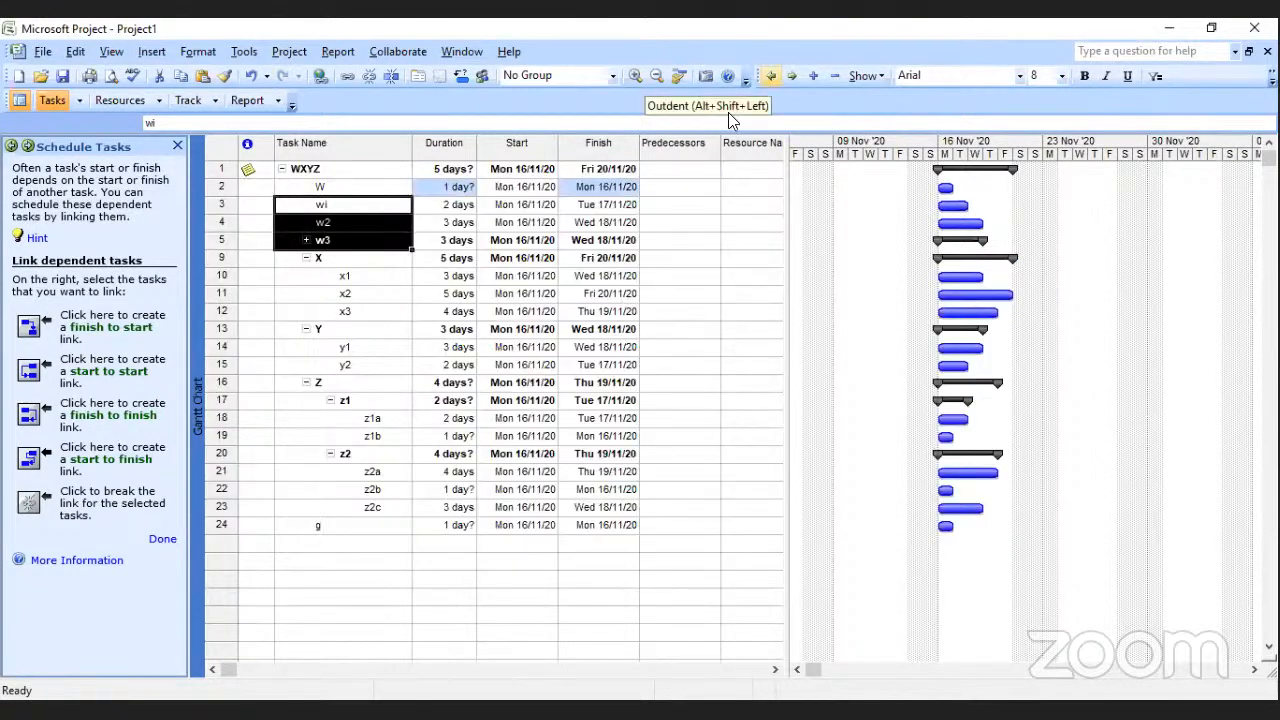
left_click(792, 76)
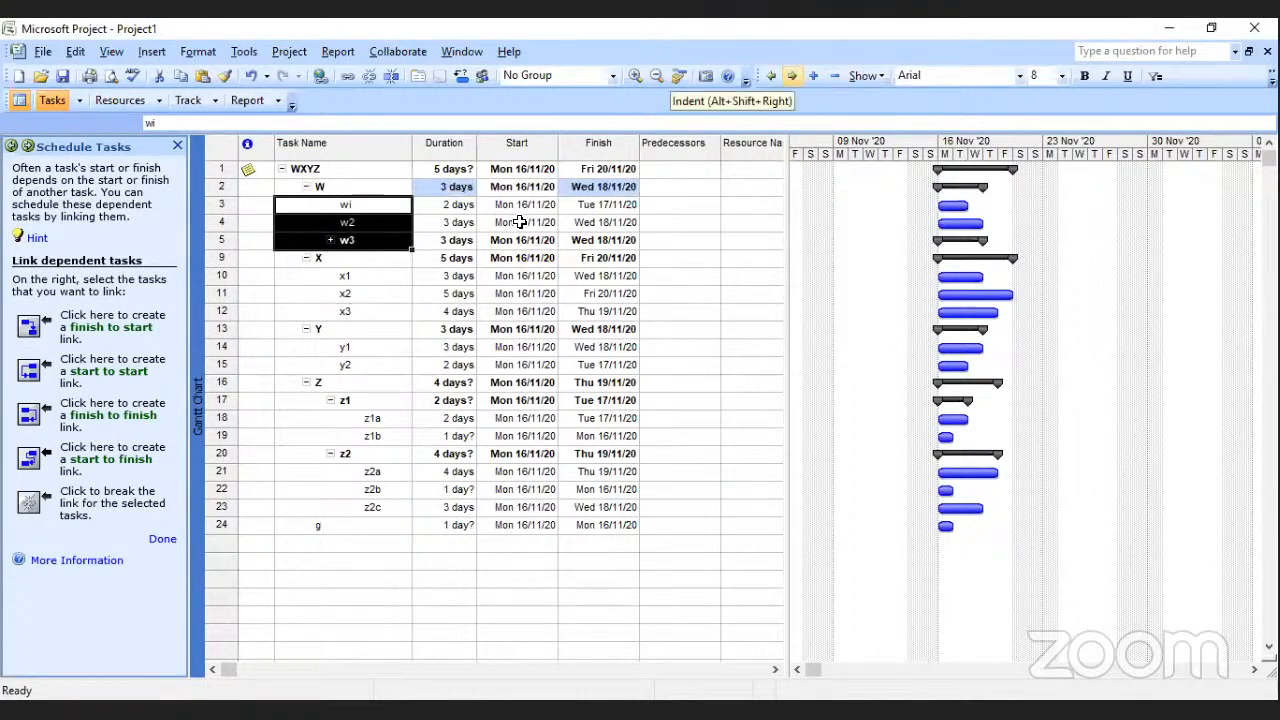
left_click(424, 274)
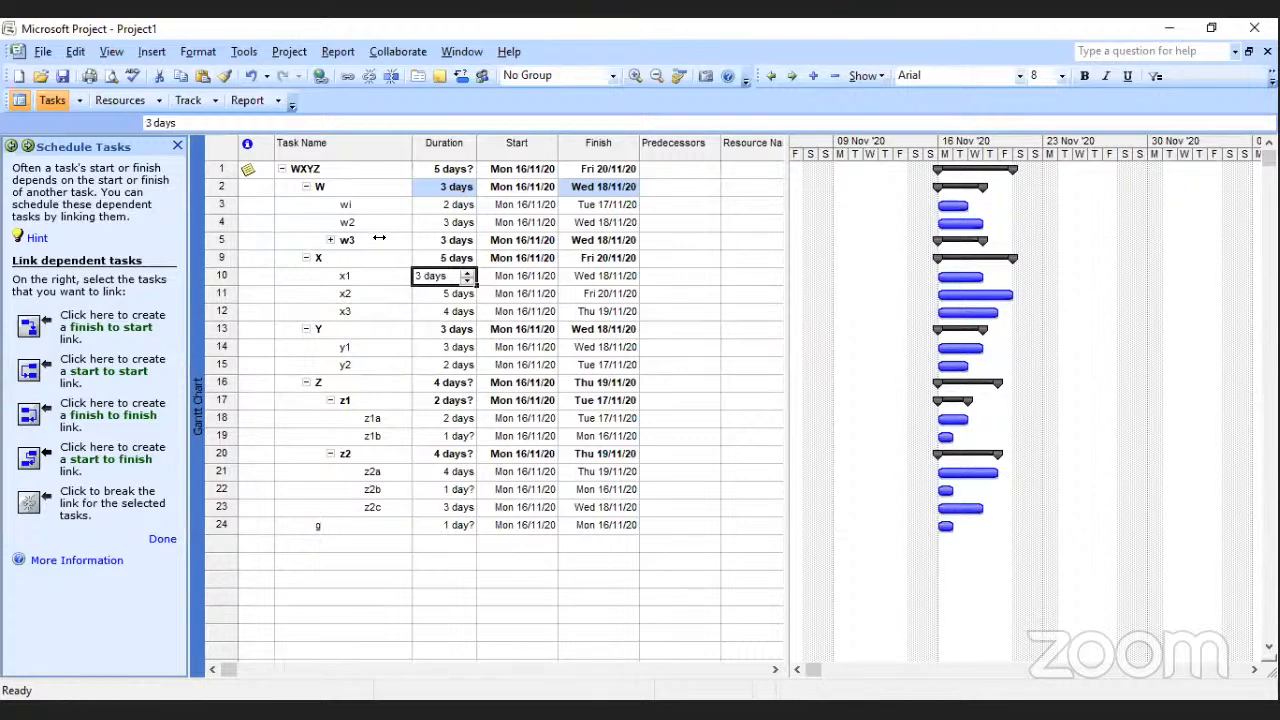
left_click(326, 191)
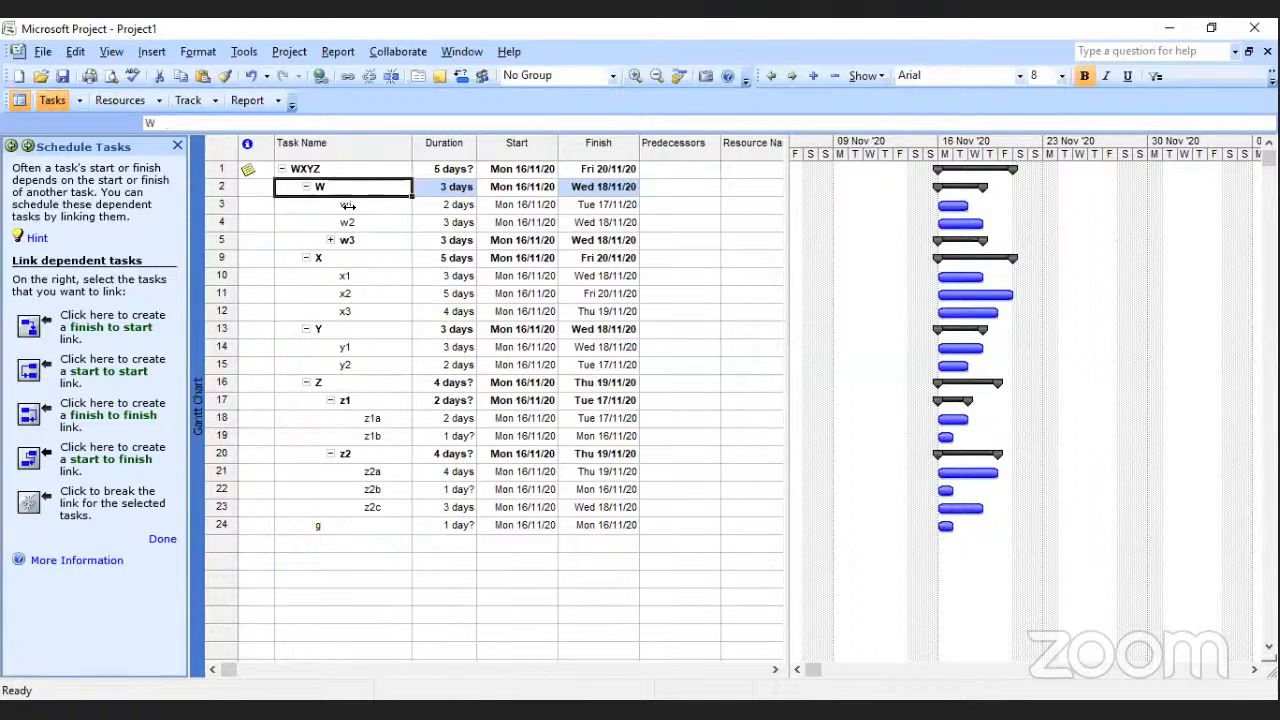
left_click(348, 205, "ctrl")
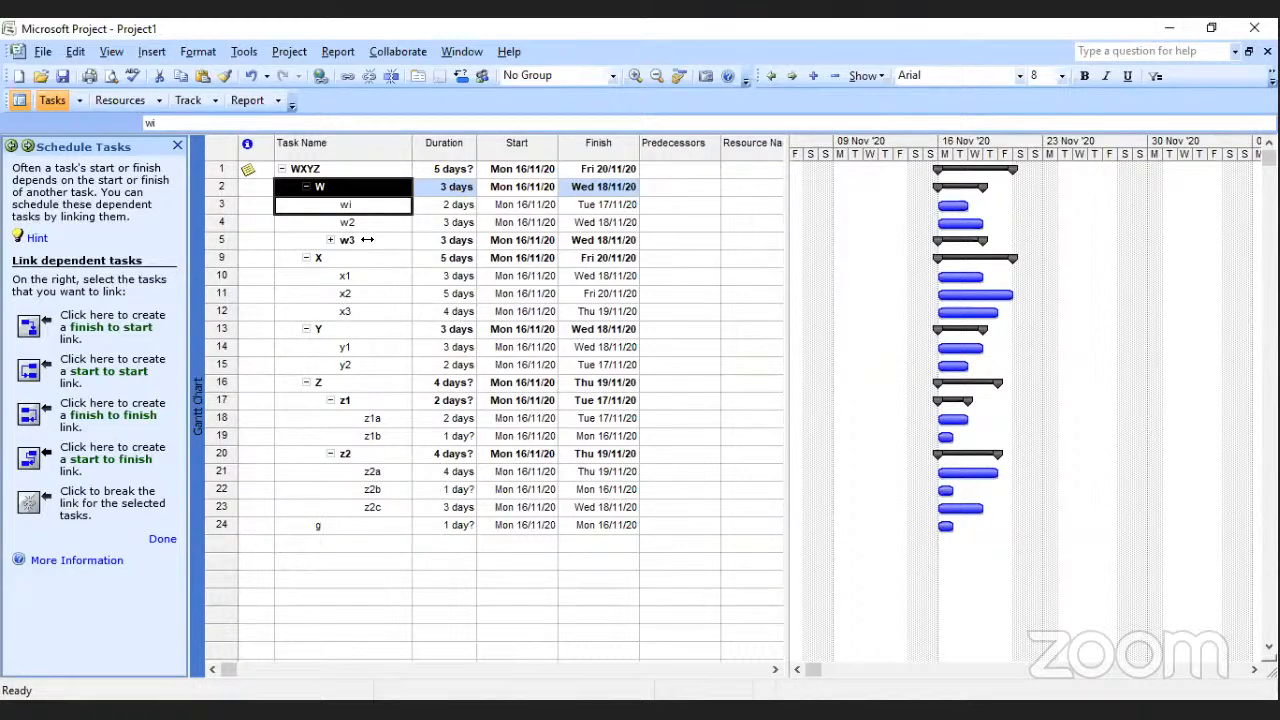
left_click(369, 240)
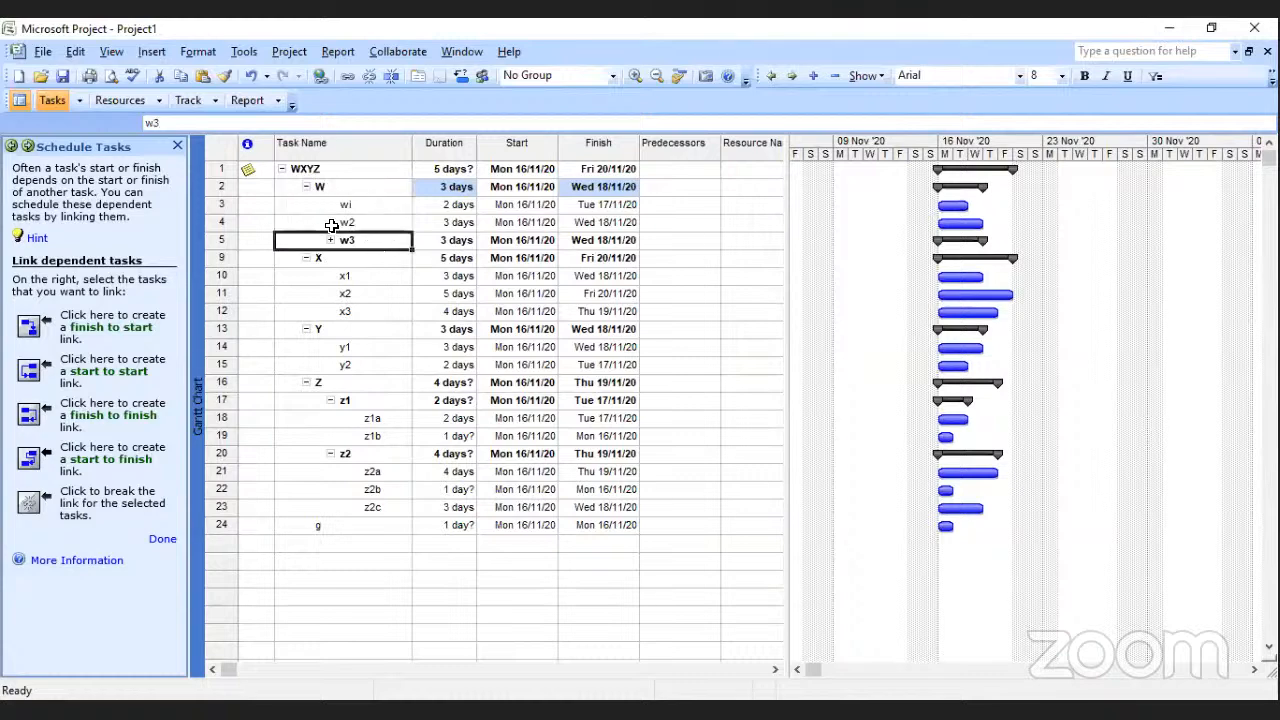
left_click(349, 204)
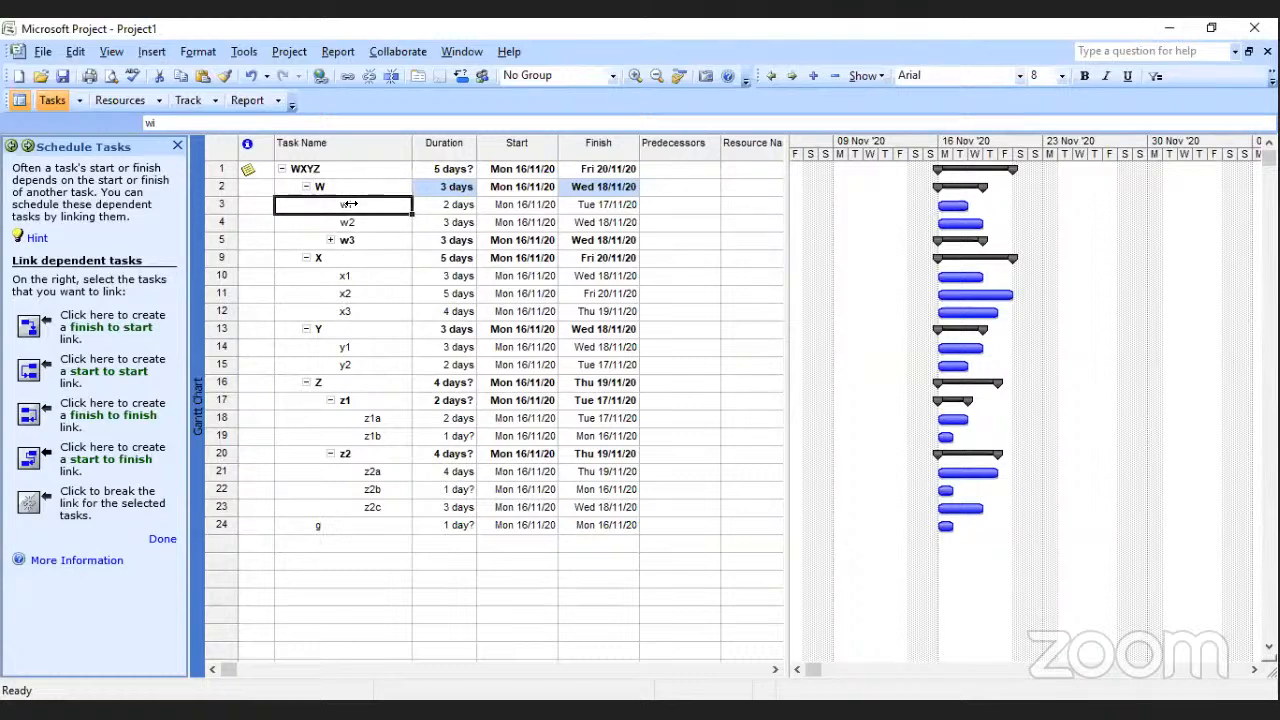
left_click(320, 329, "ctrl")
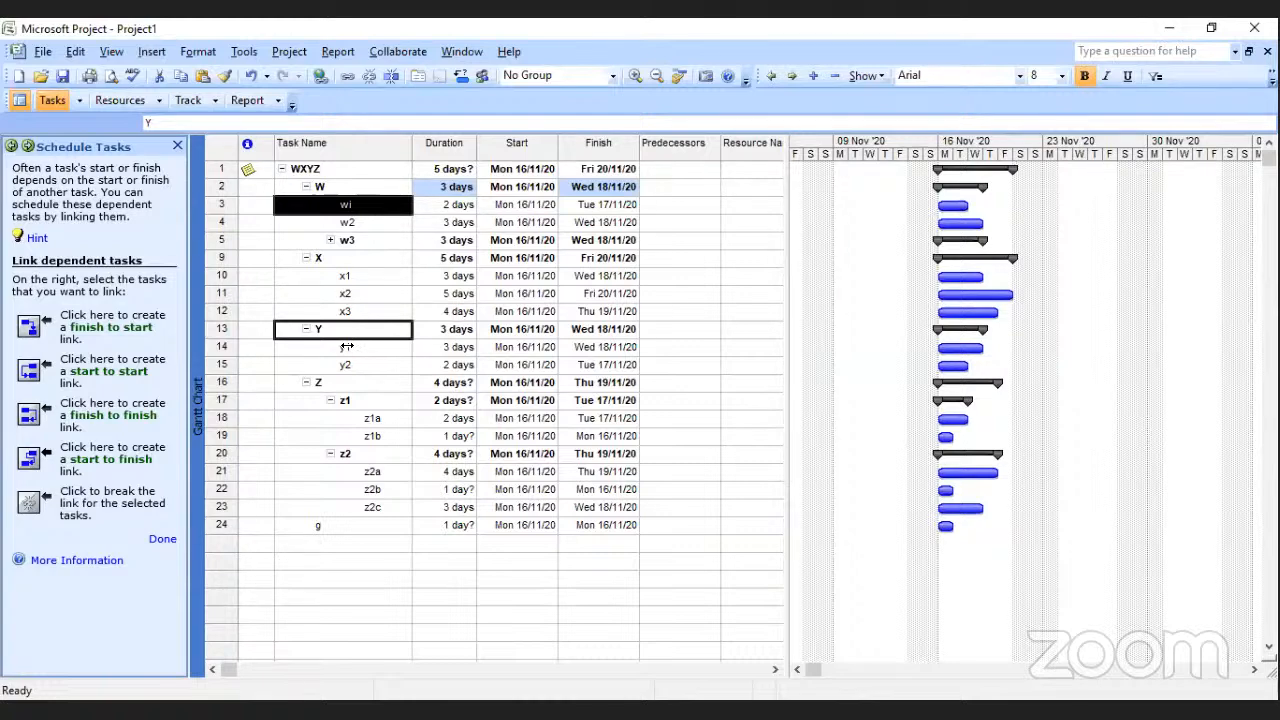
left_click(370, 279)
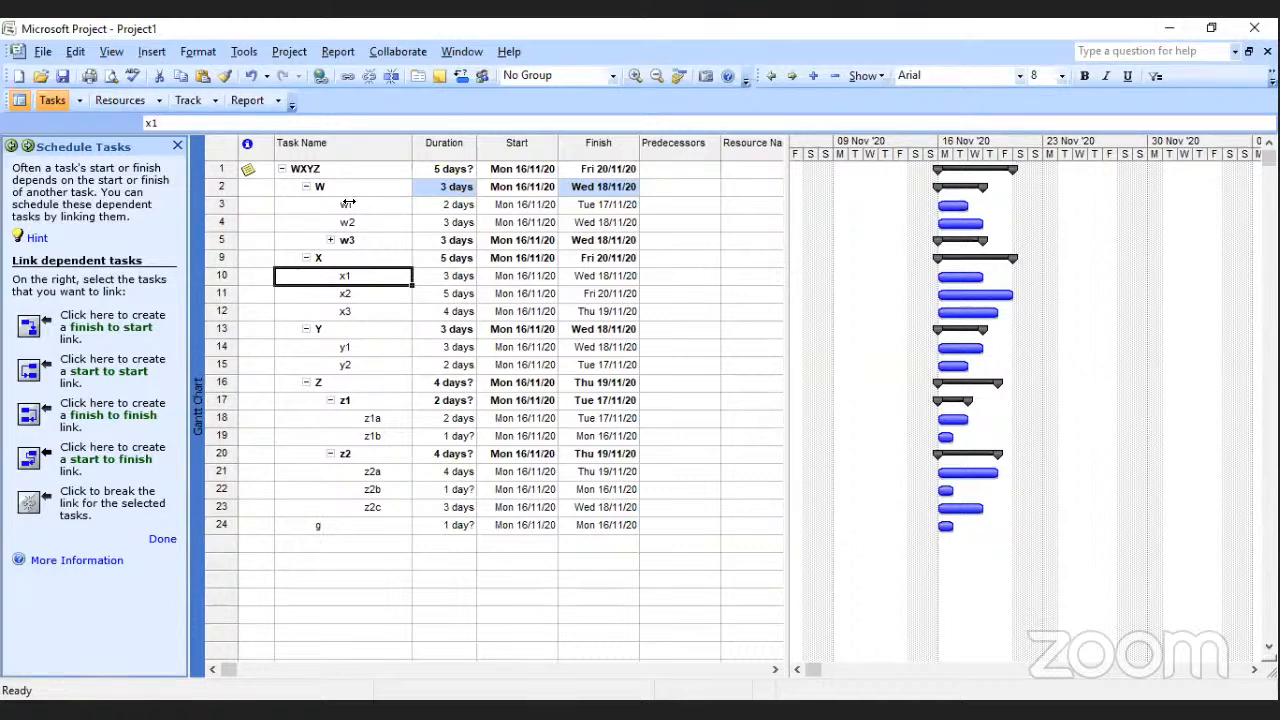
Create finish-to-start links from wi to w2 and from w2 to w3.
left_click_drag(349, 208, 350, 219)
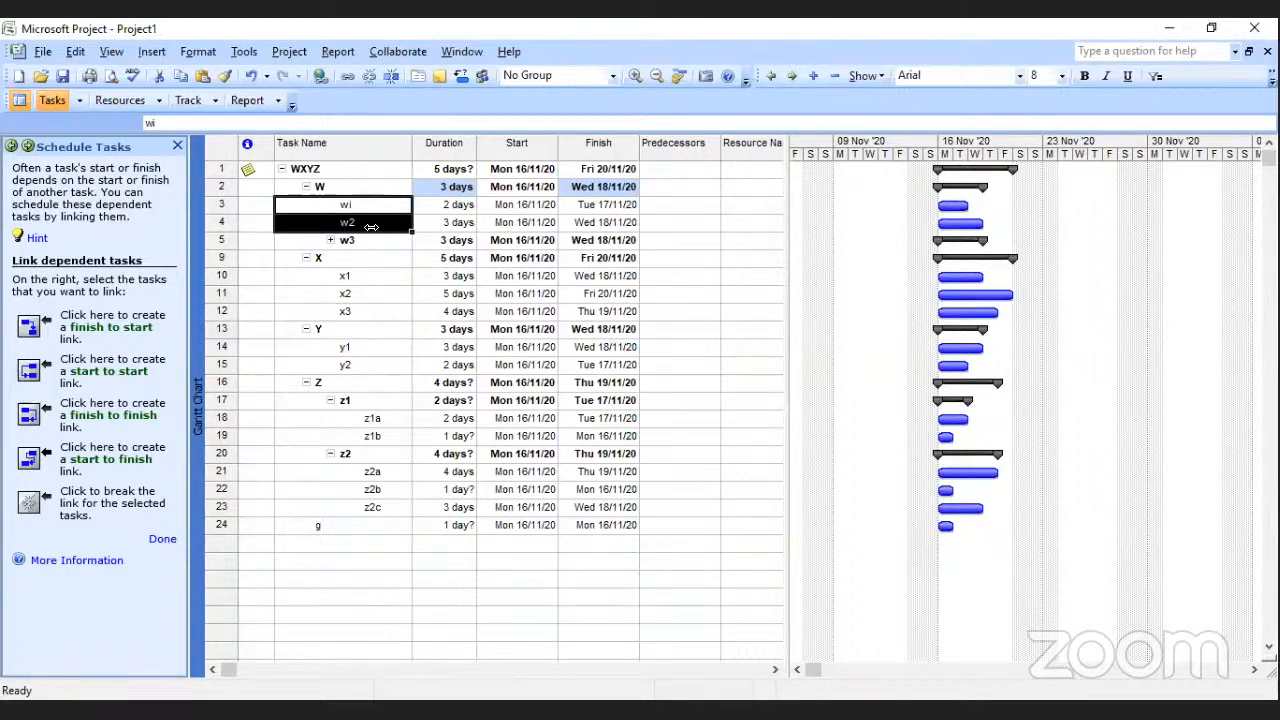
left_click(30, 329)
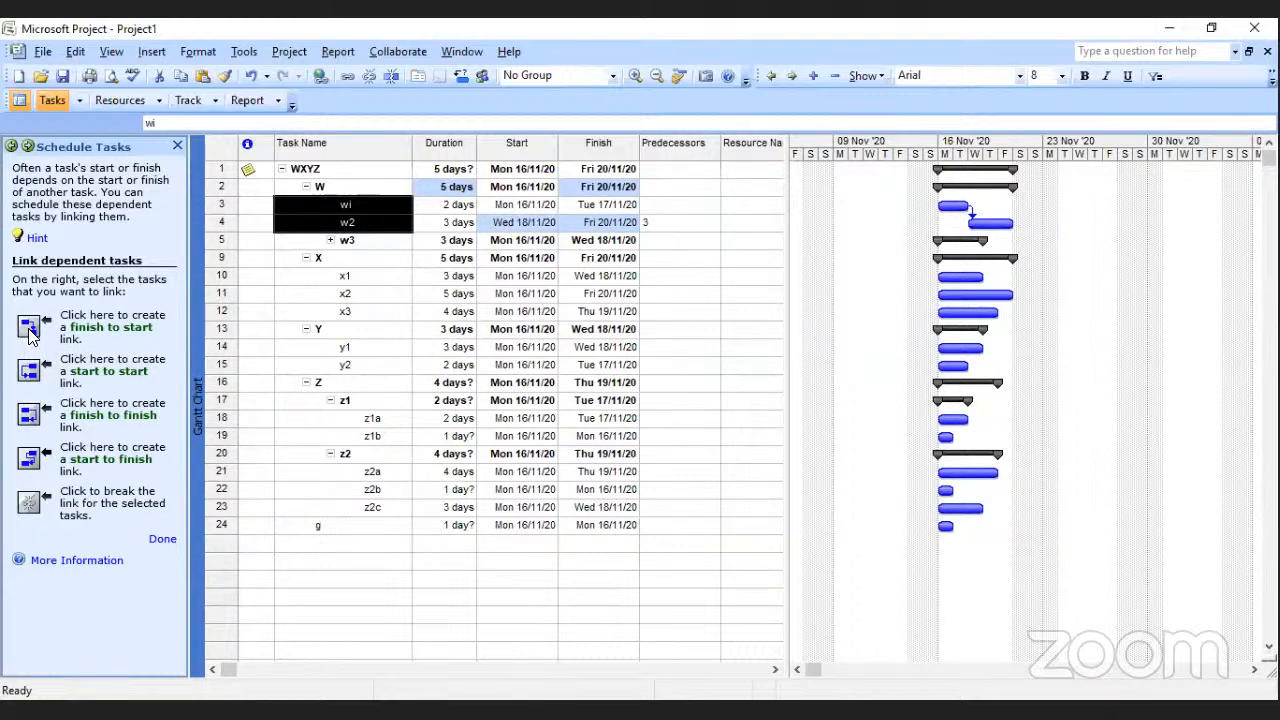
left_click(315, 258)
left_click_drag(355, 225, 355, 240)
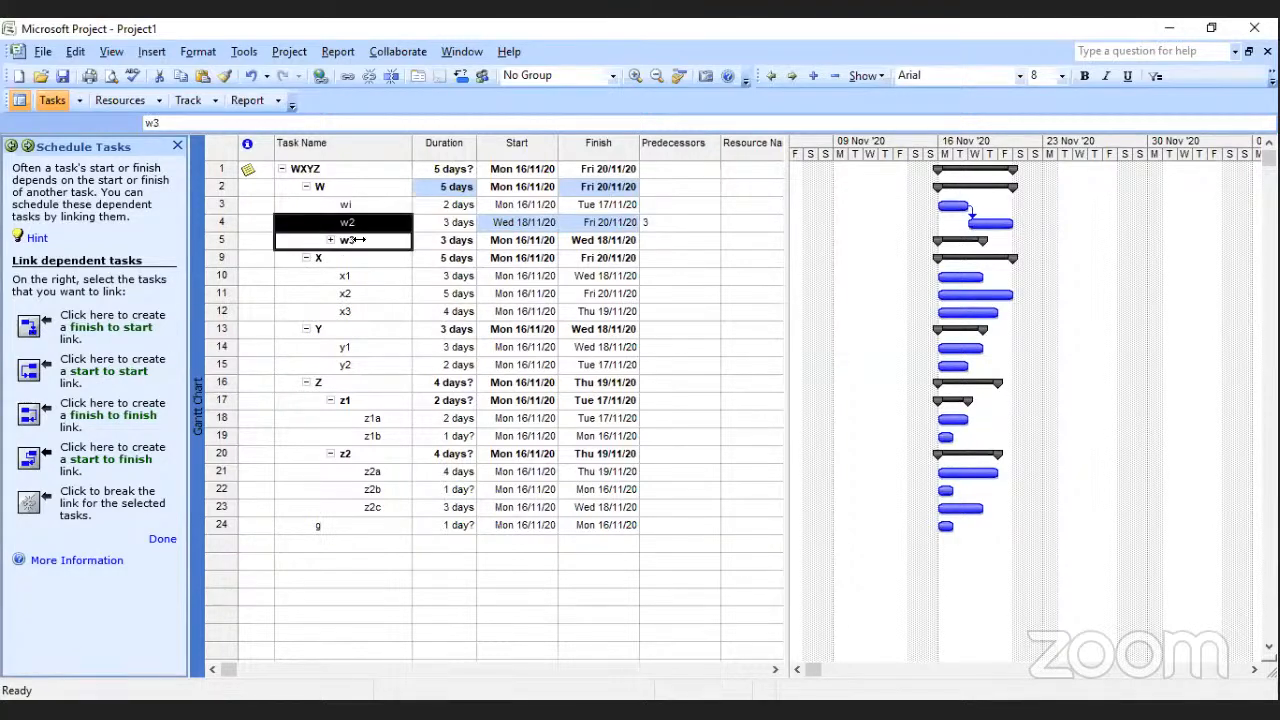
left_click(31, 330)
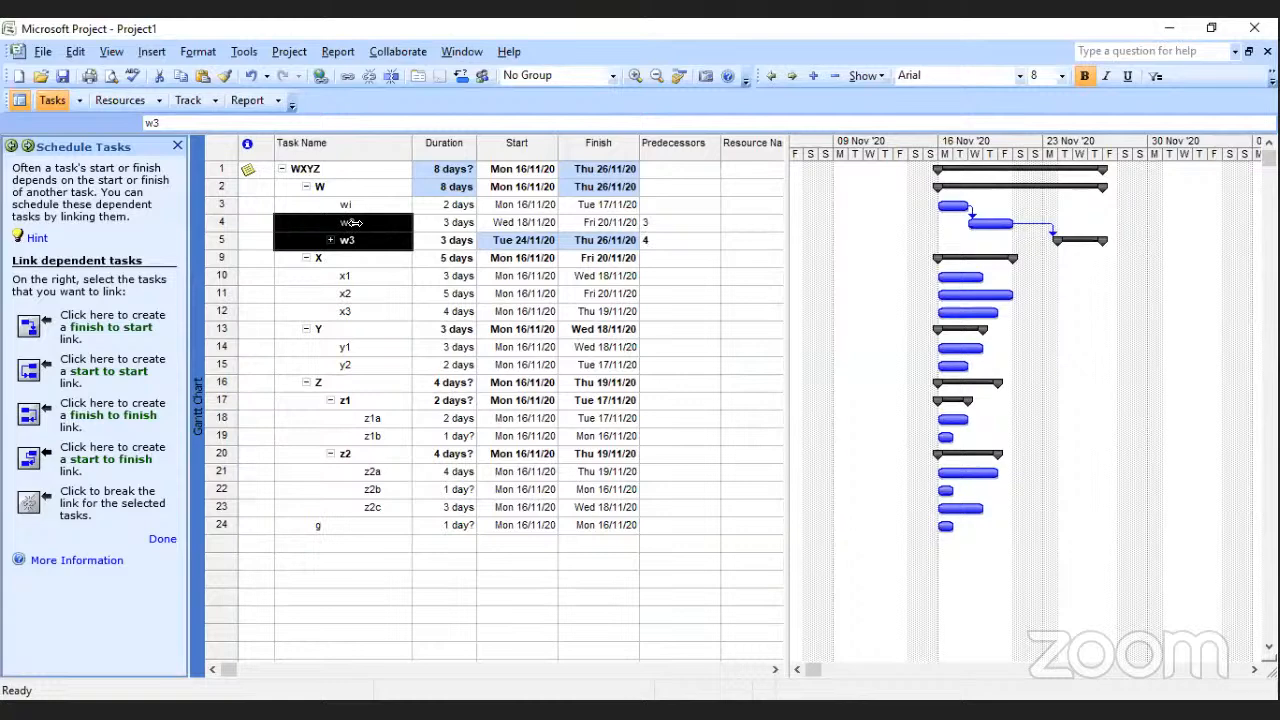
Create a finish-to-start link from w3 to x1.
left_click(349, 220)
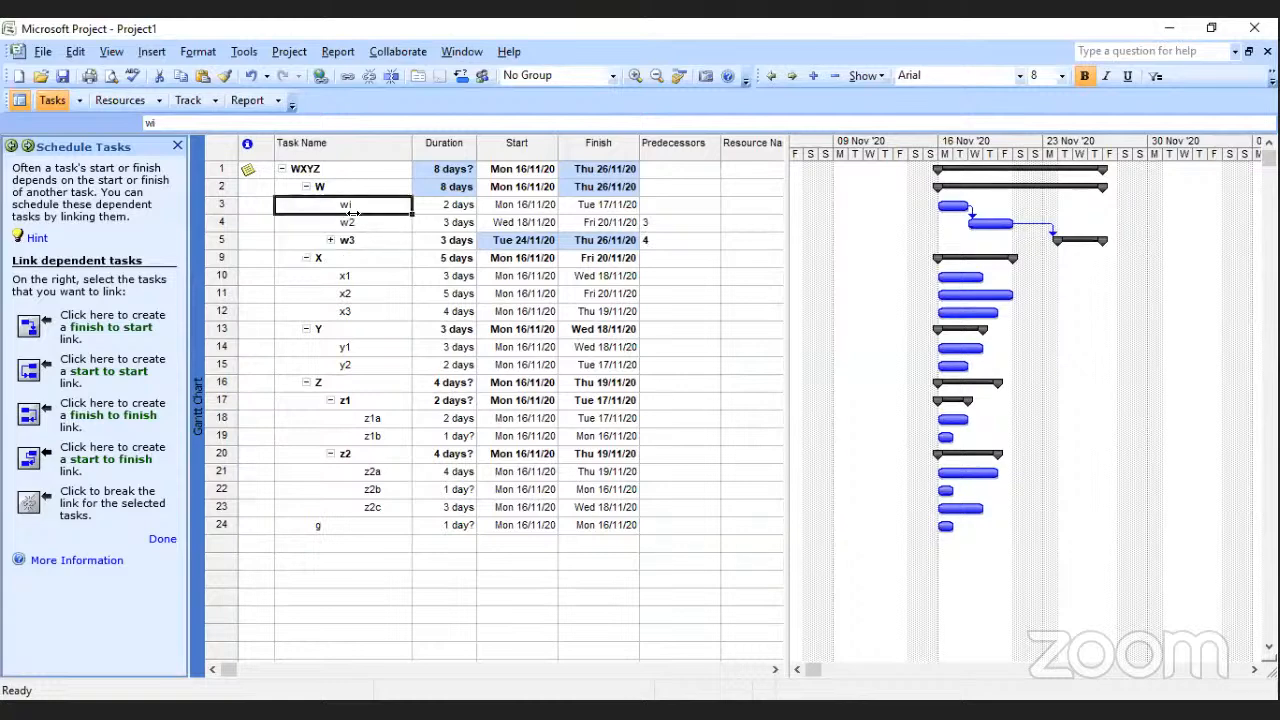
left_click(375, 257)
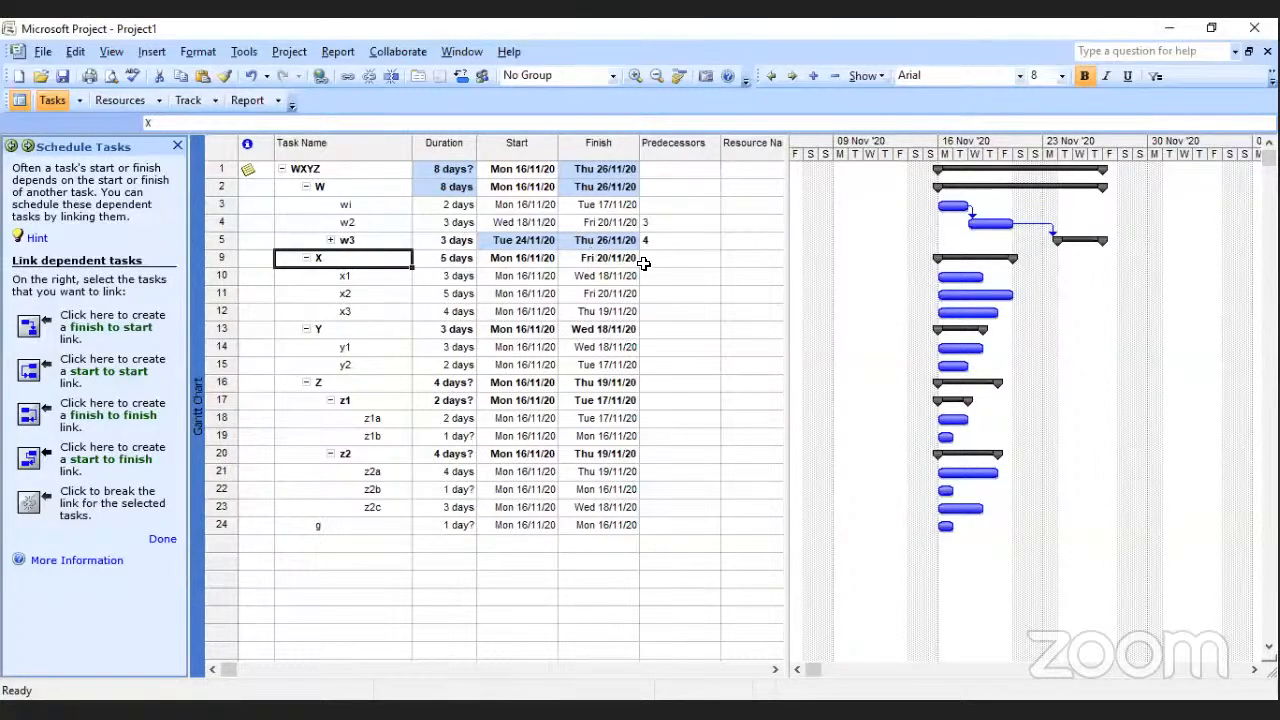
left_click(347, 240)
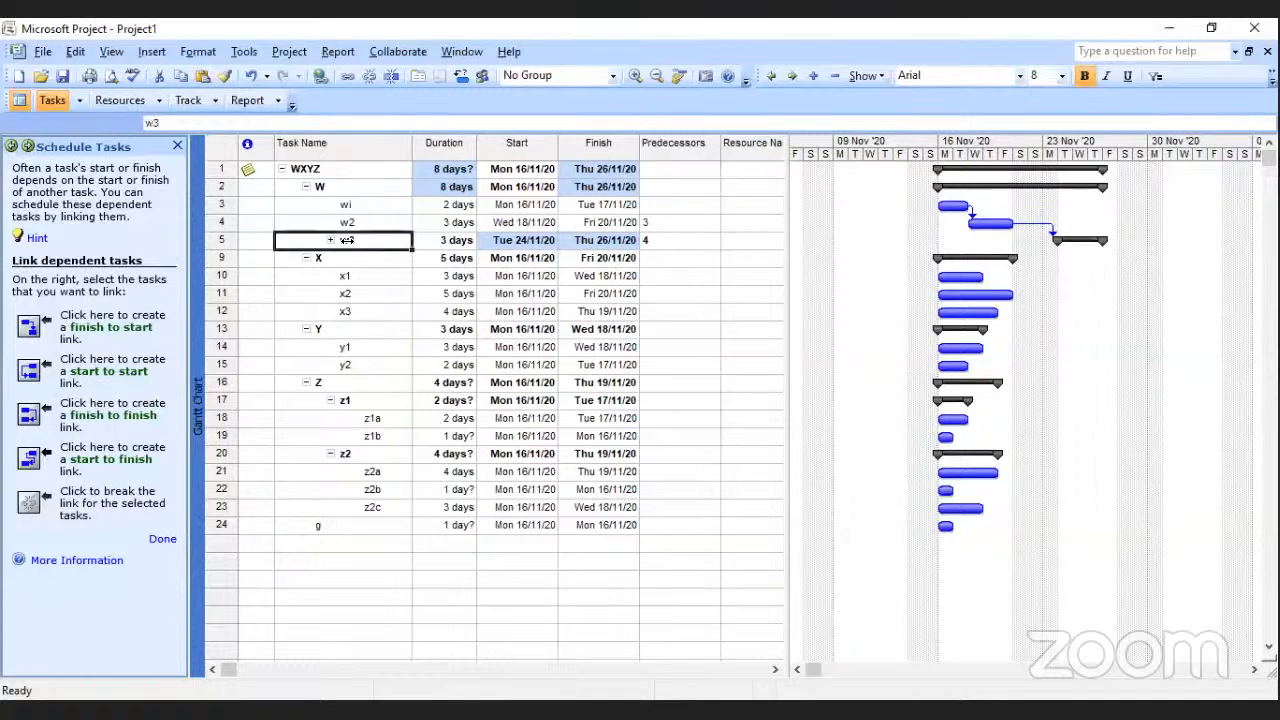
left_click(355, 275, "ctrl")
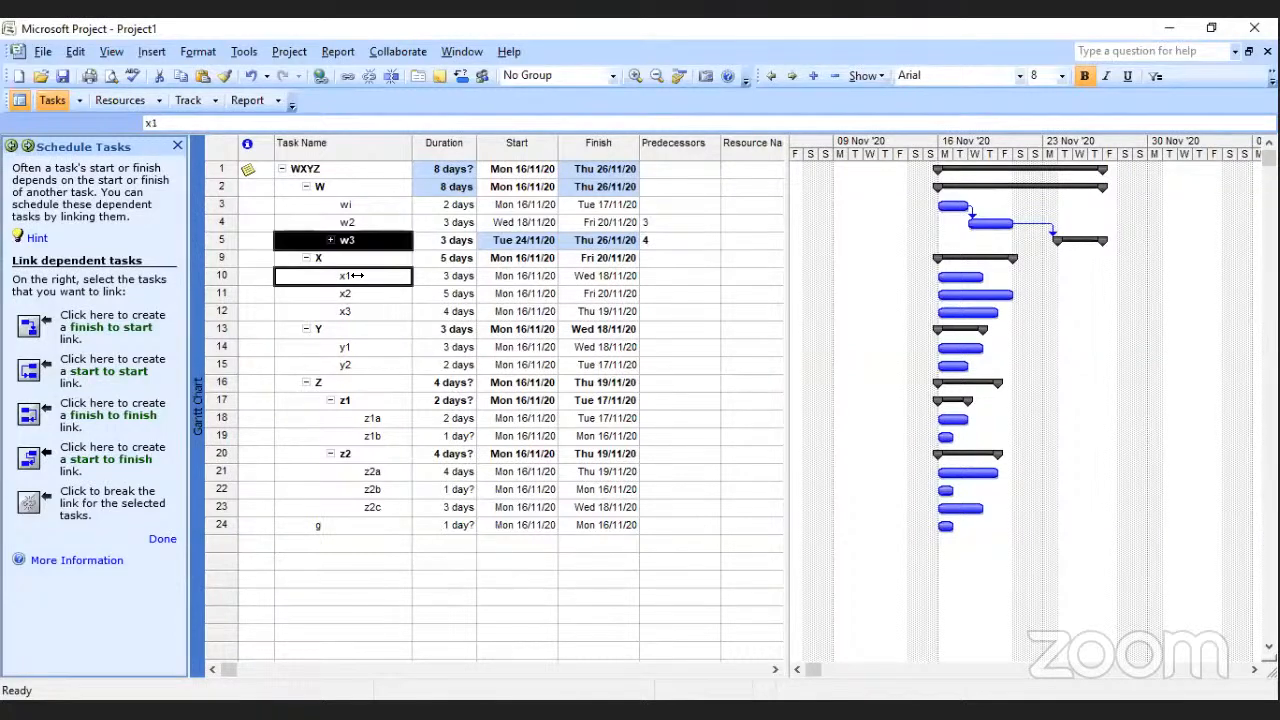
left_click(29, 327)
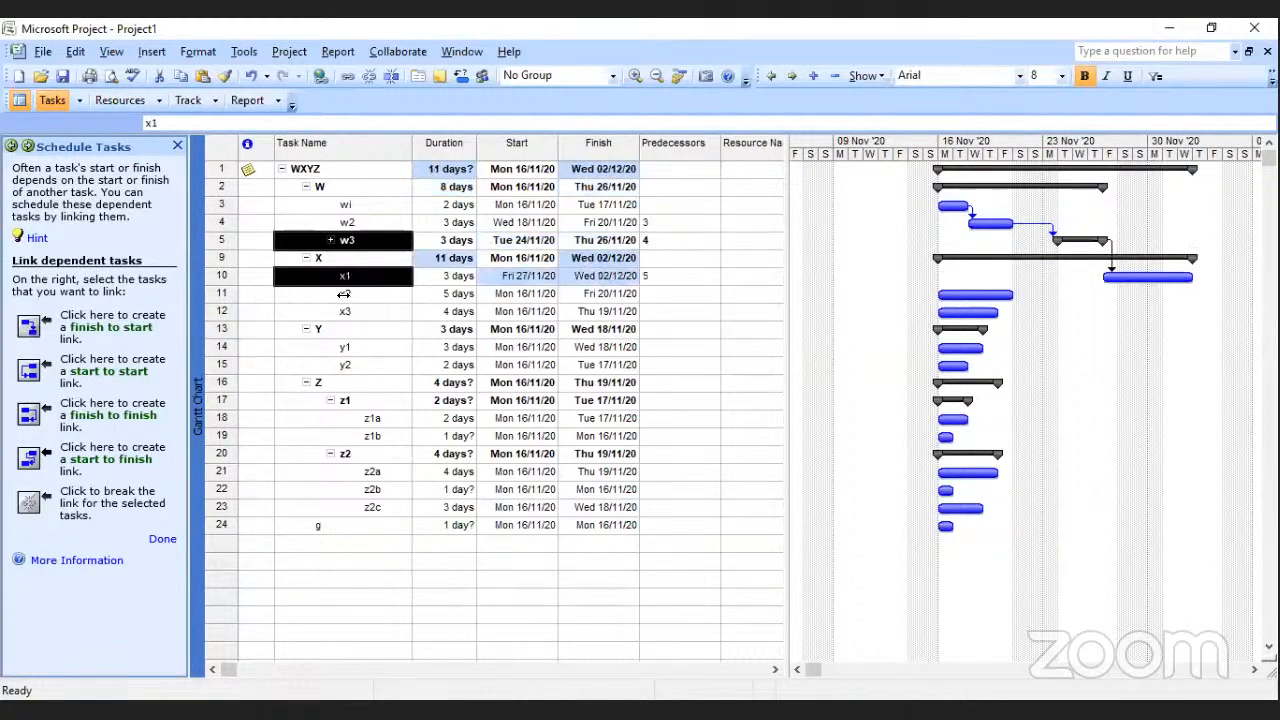
Link x1 to x2 with a start-to-start relationship and x2 to x3 with a finish-to-finish relationship.
left_click(345, 276)
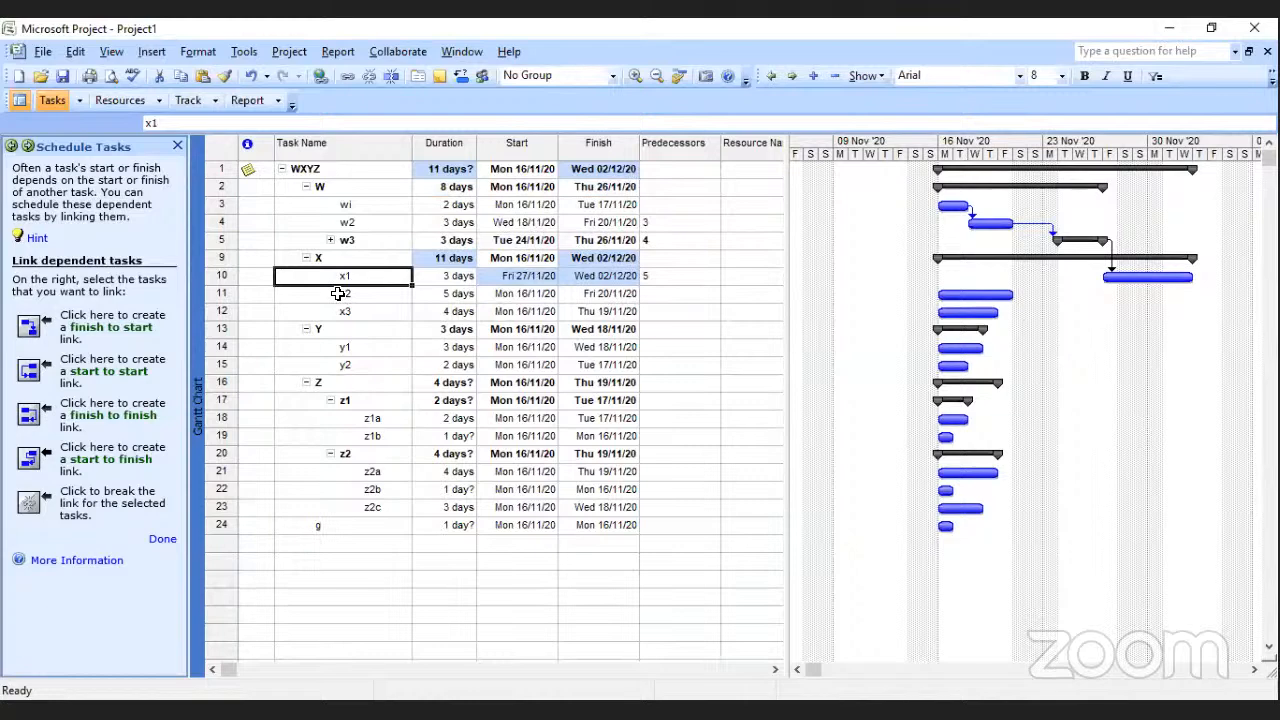
left_click(343, 293, "ctrl")
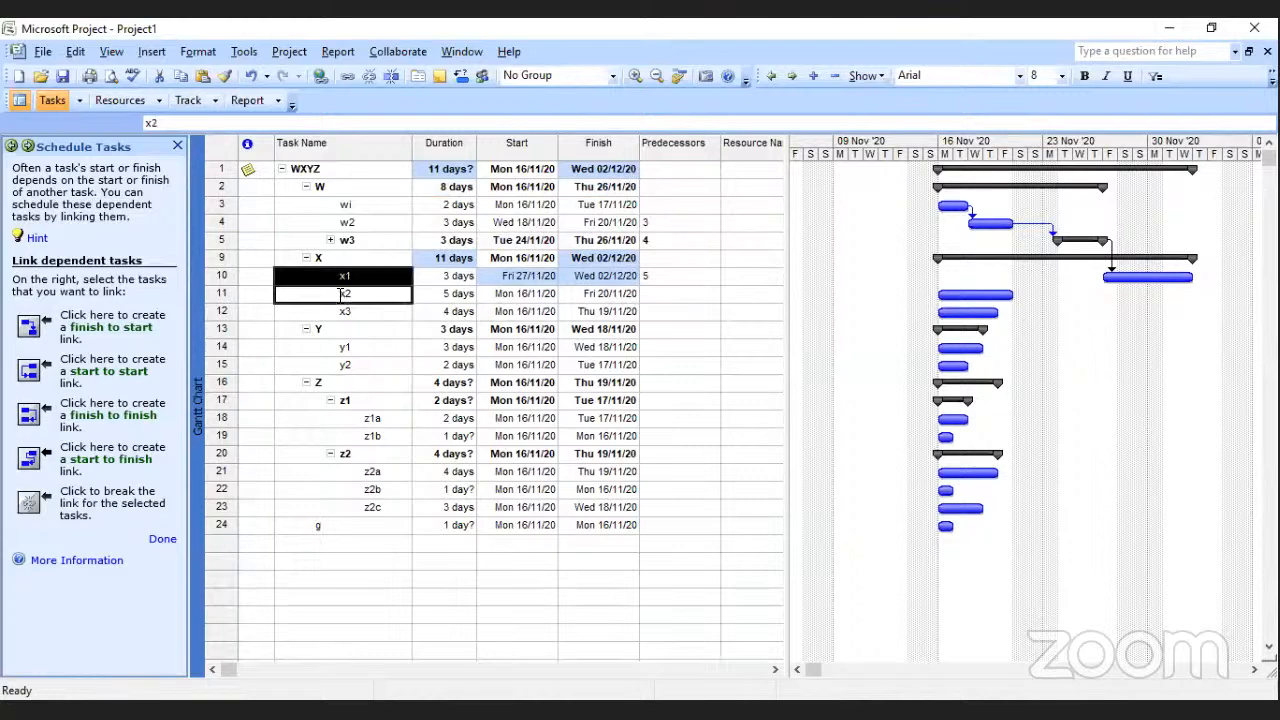
left_click(28, 370)
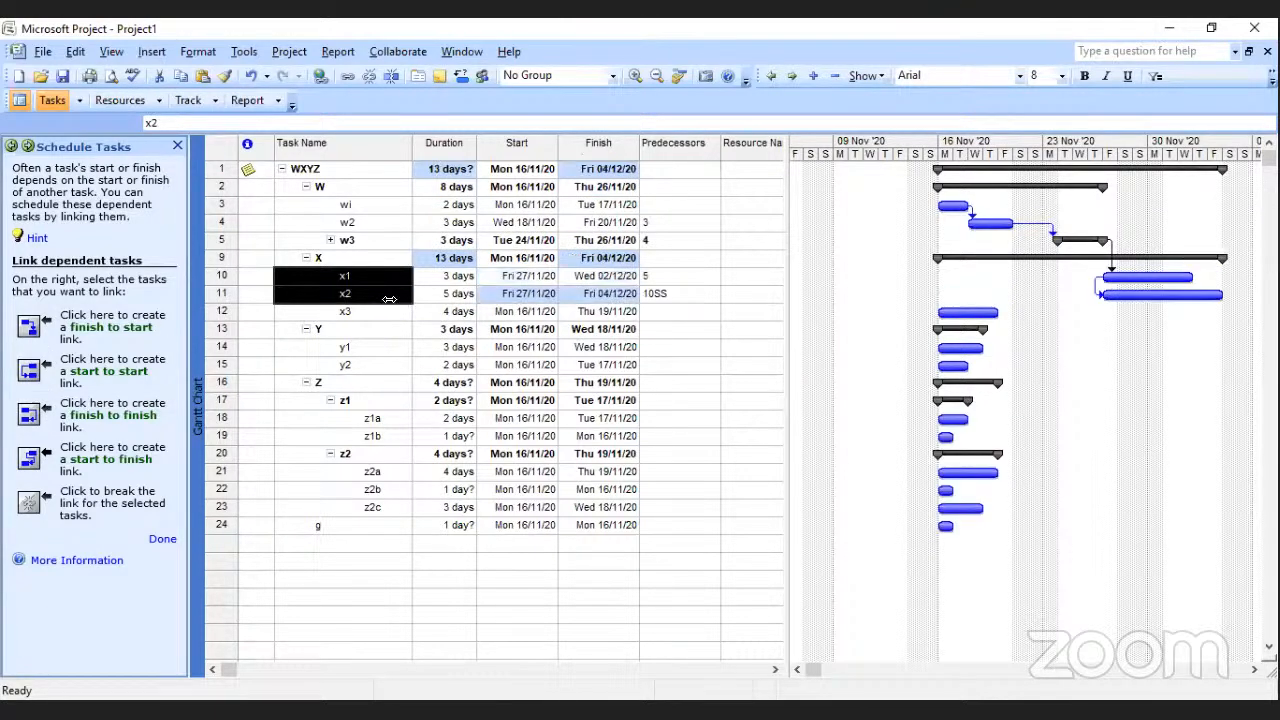
left_click(367, 299)
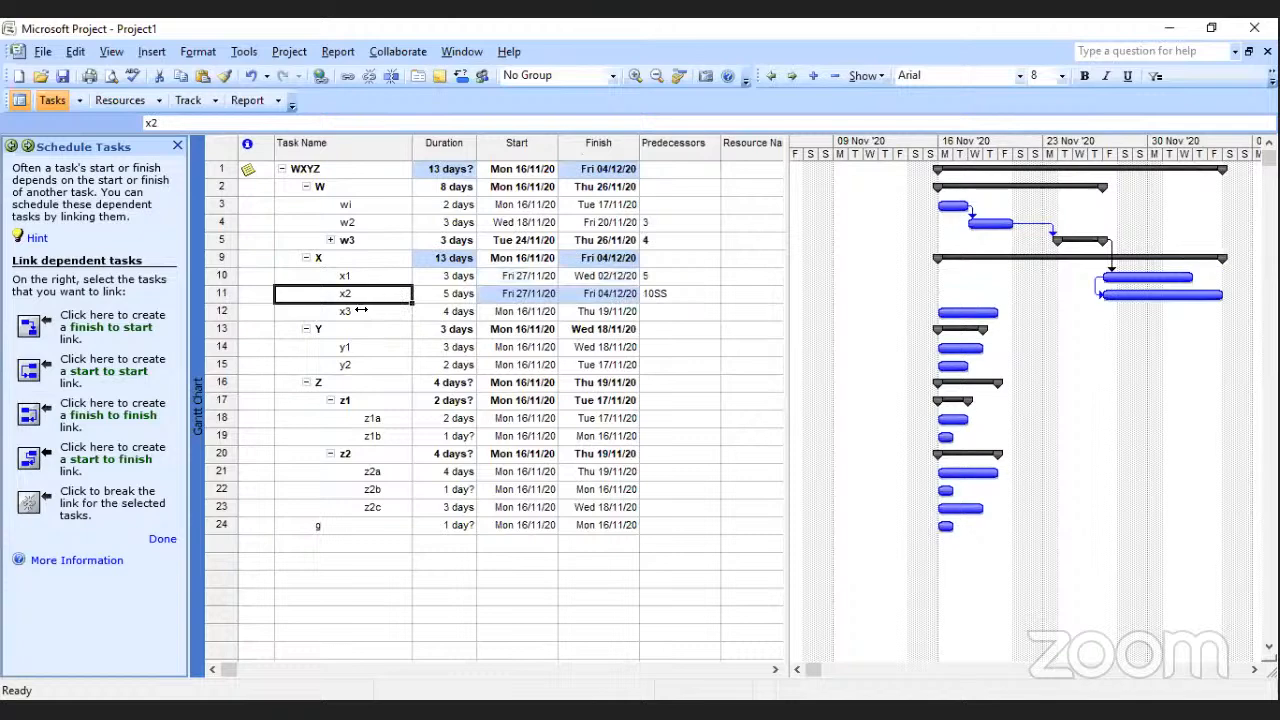
left_click(360, 310, "shift")
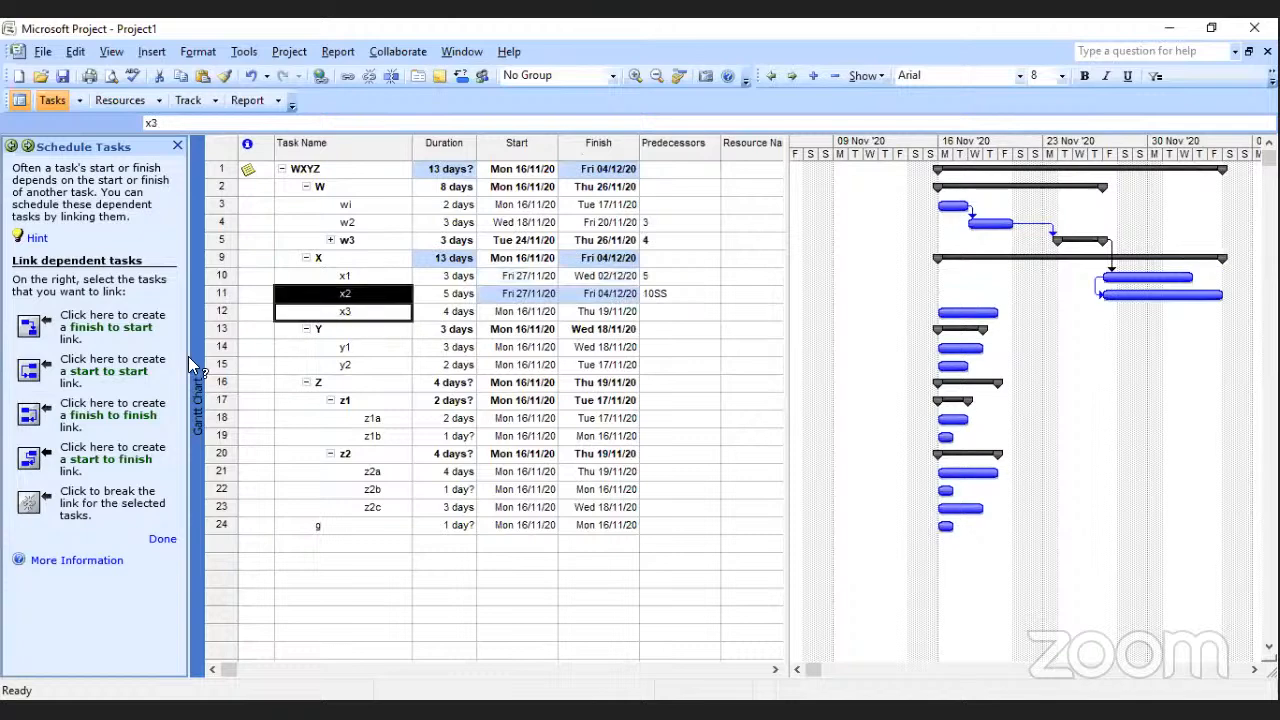
left_click(30, 414)
Link x3 to y1 with a start-to-finish relationship and y1 to y2 with a finish-to-start relationship.
left_click(360, 312)
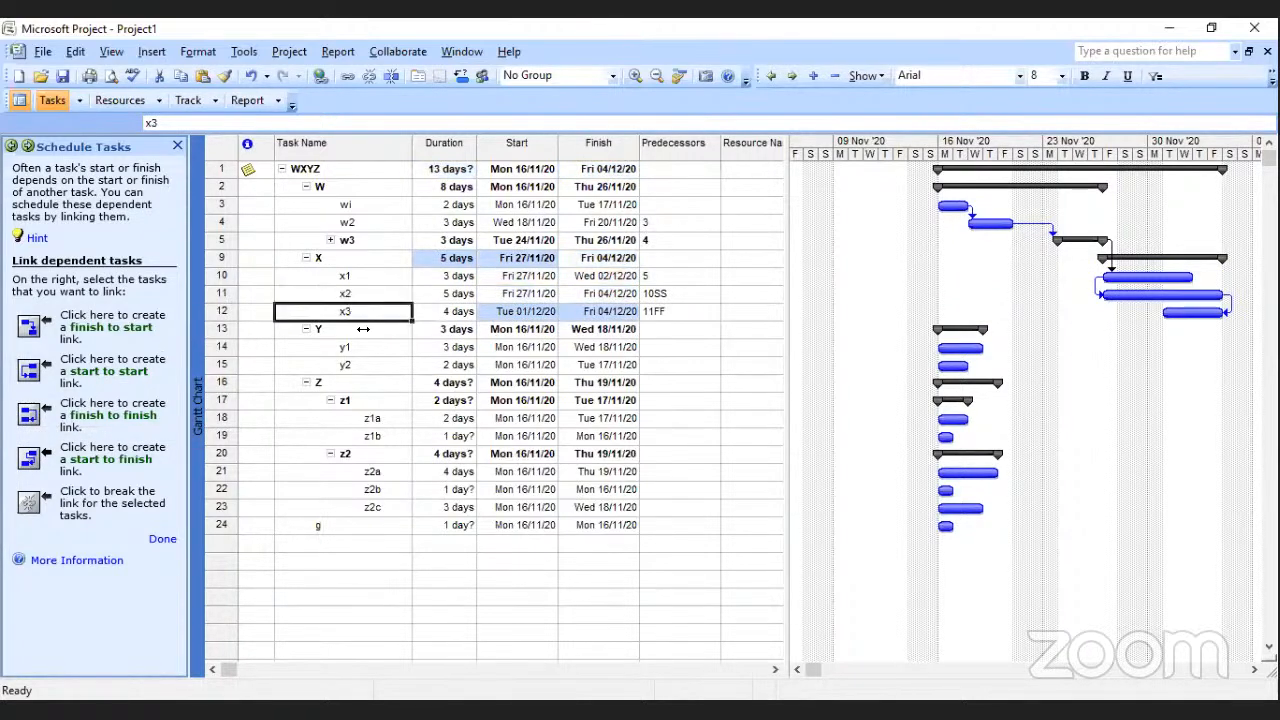
left_click(350, 347, "ctrl")
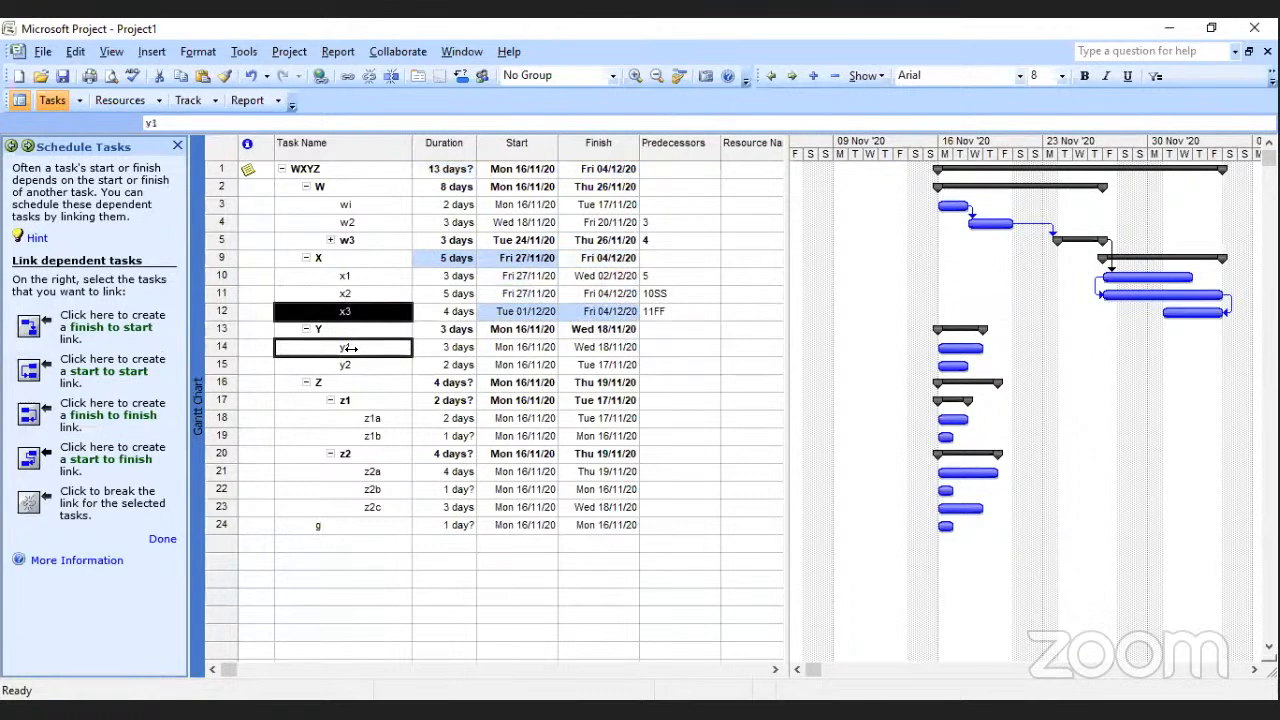
left_click(40, 460)
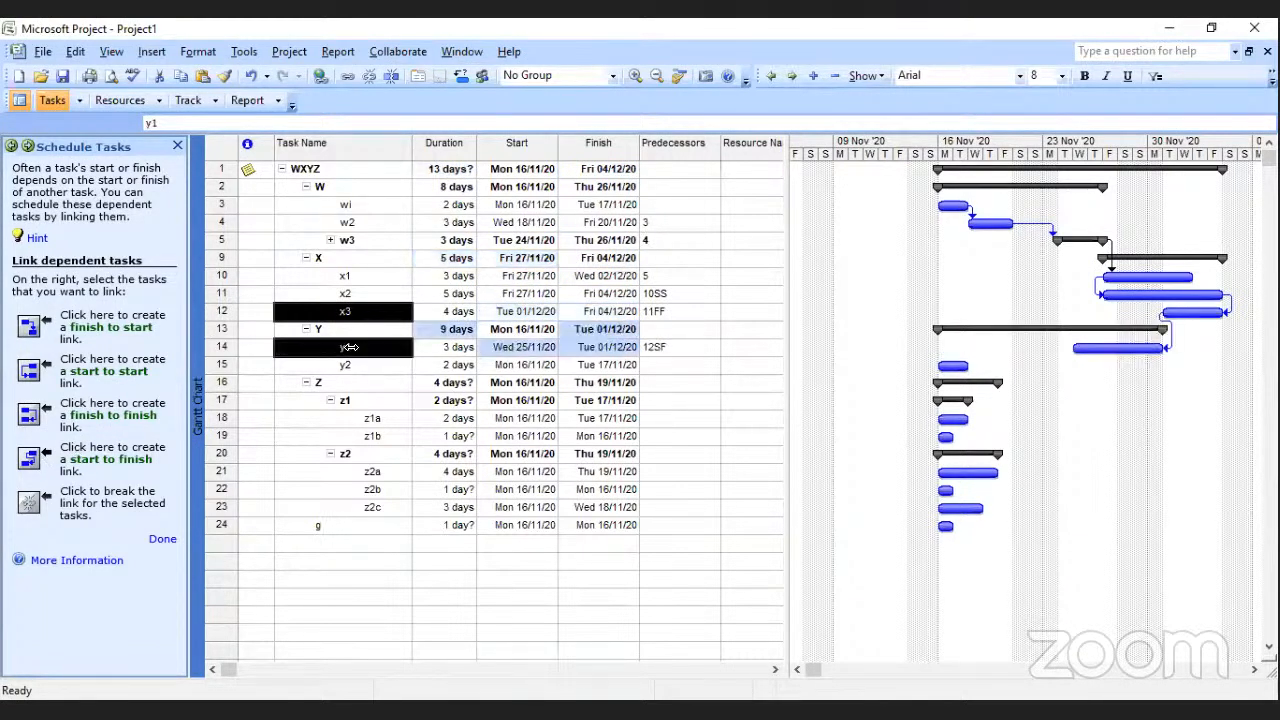
left_click_drag(346, 354, 348, 370)
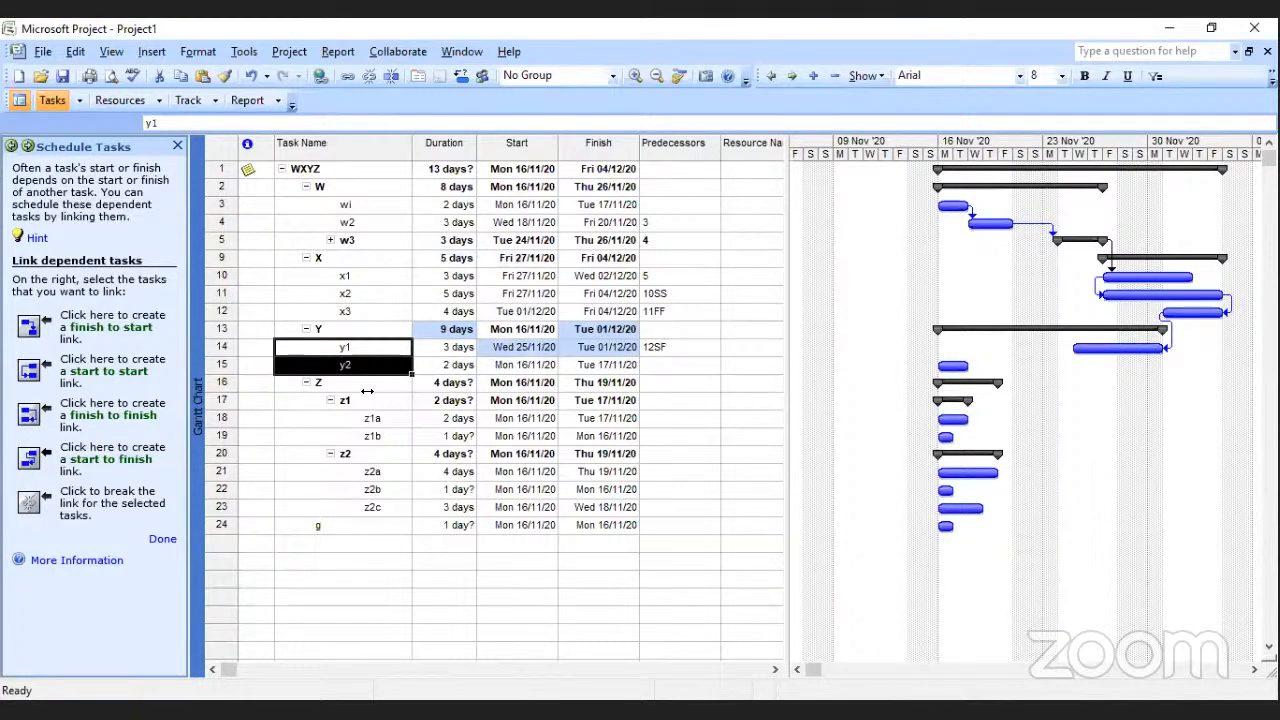
left_click(29, 327)
Create a start-to-start link from y2 to the summary task z1.
left_click(353, 366)
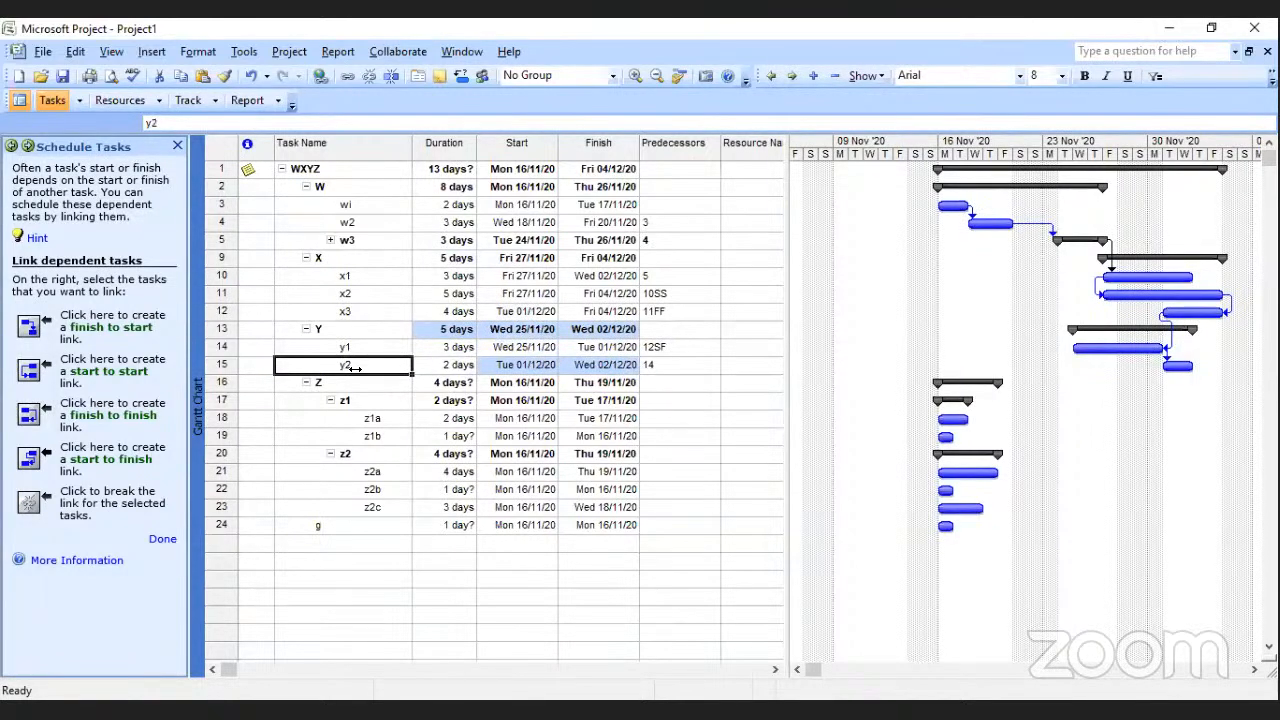
left_click(358, 402, "ctrl")
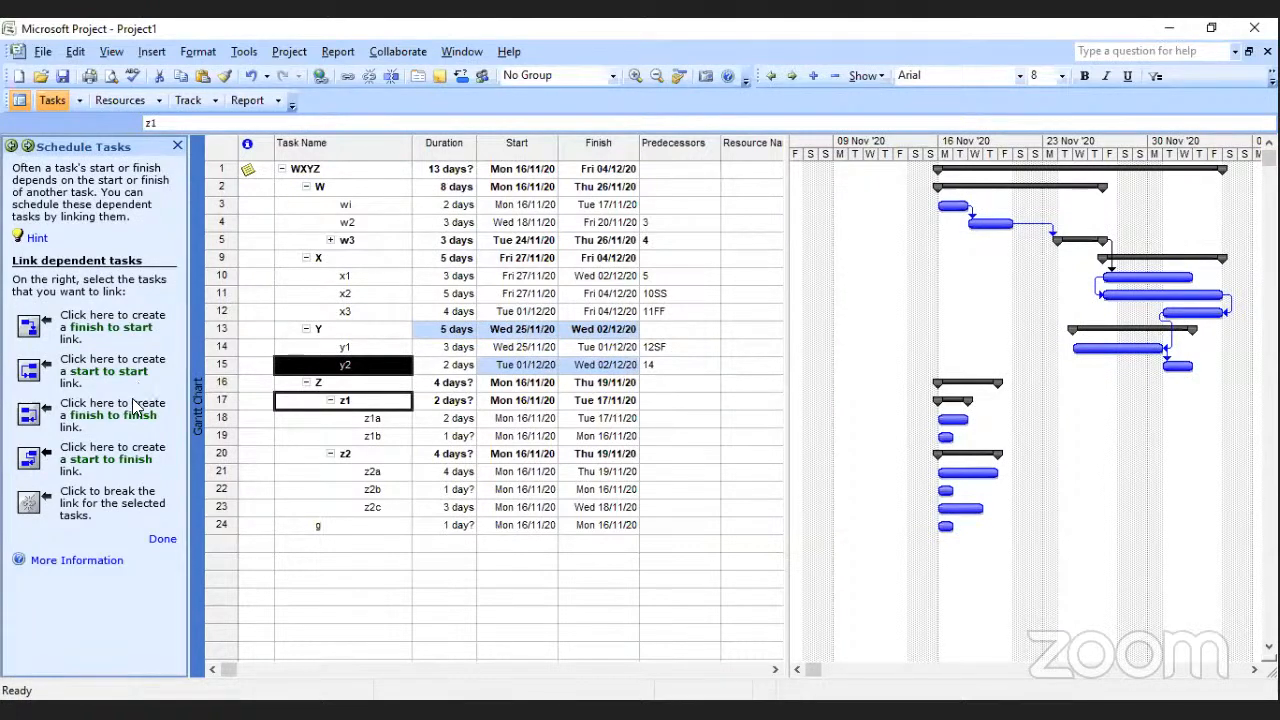
left_click(30, 372)
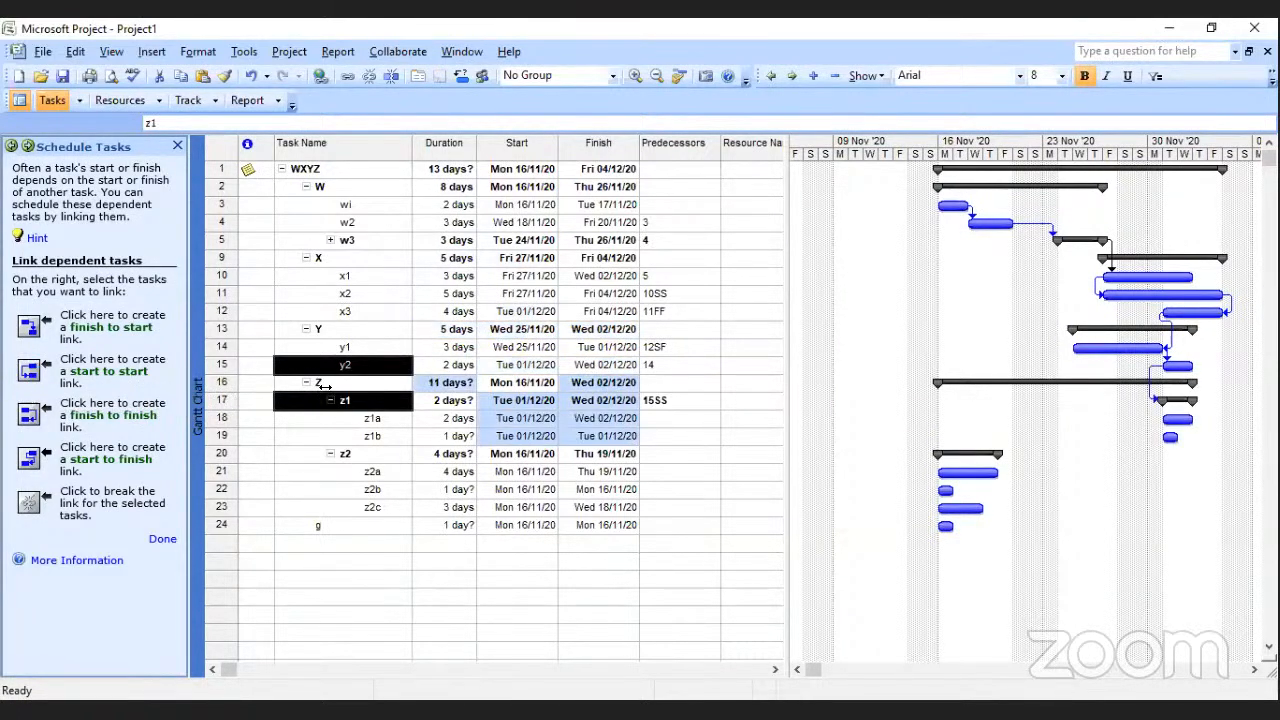
Collapse the z1 subtasks and create a finish-to-start link from z1 to z2.
left_click(355, 417)
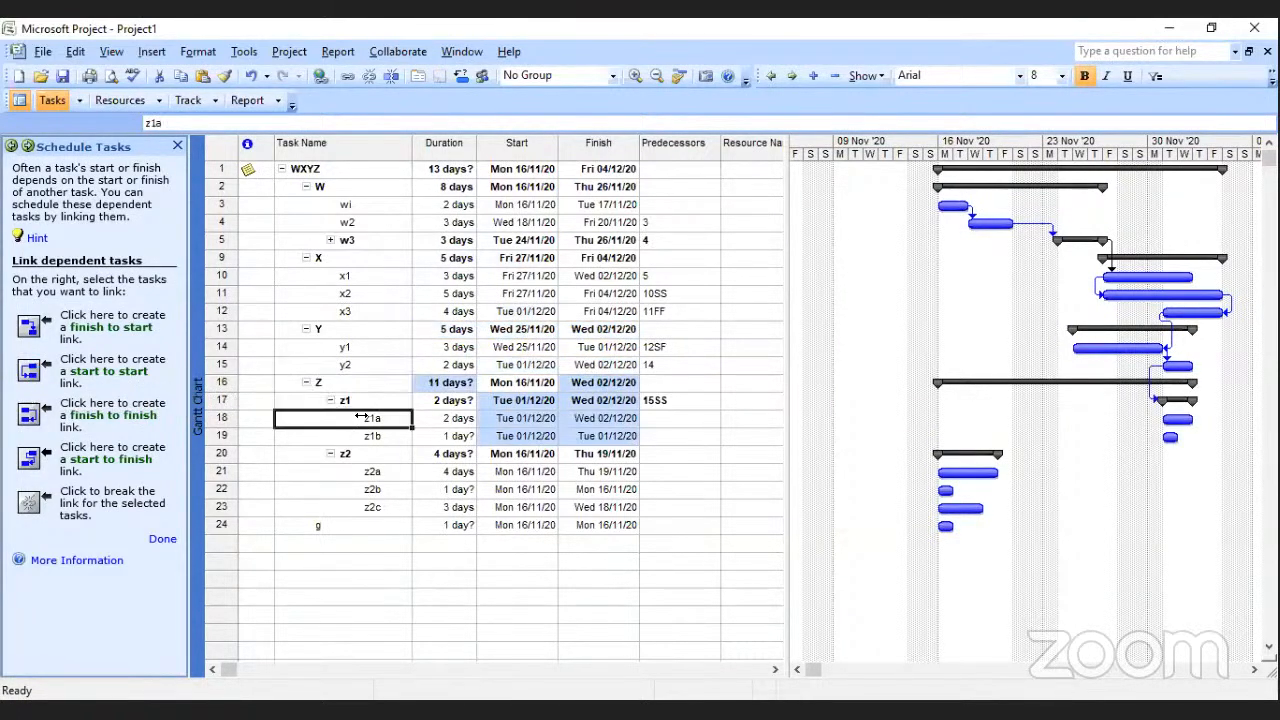
left_click(331, 400)
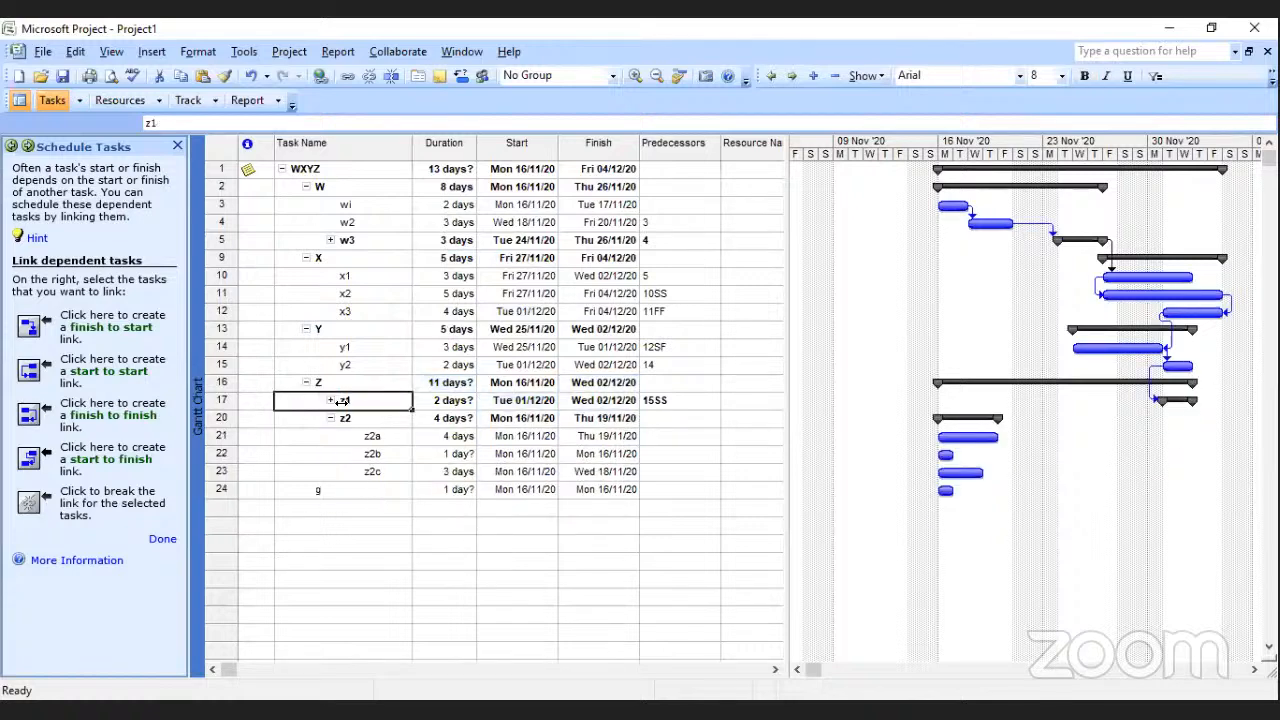
left_click(340, 417, "shift")
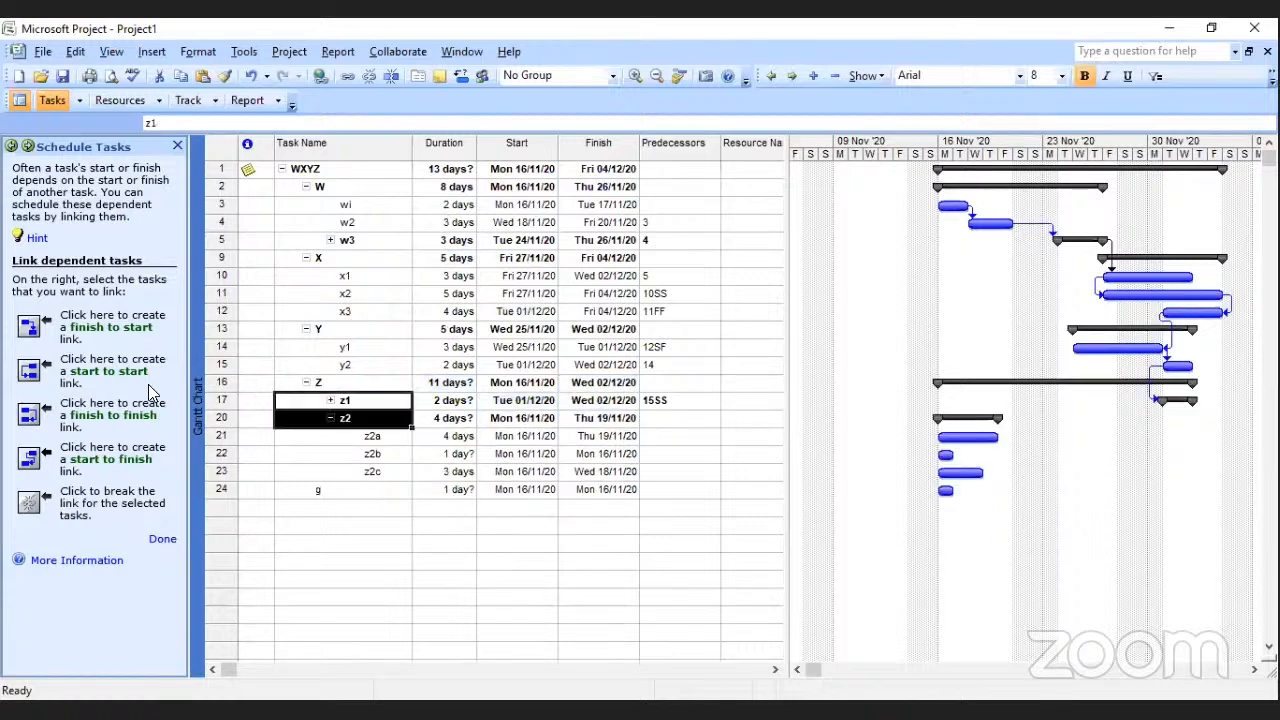
left_click(29, 327)
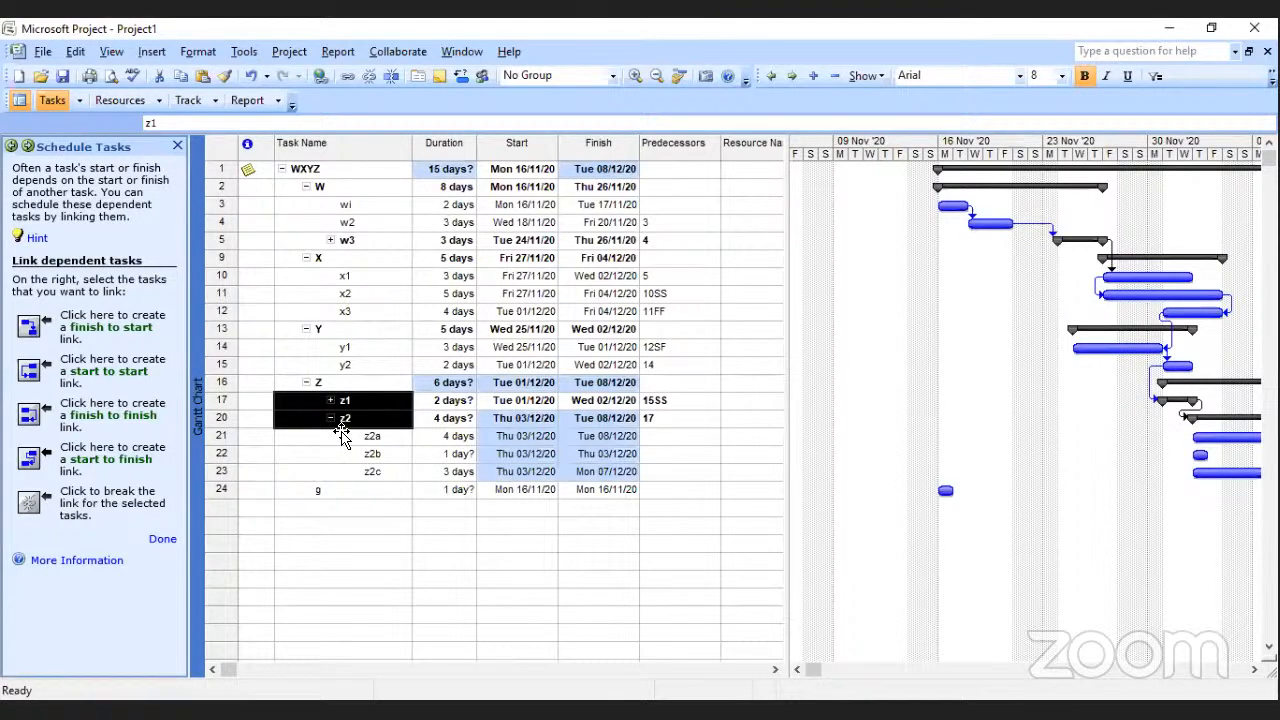
Link the subtasks z2a, z2b and z2c in sequence with finish-to-start relationships.
left_click_drag(374, 436, 371, 472)
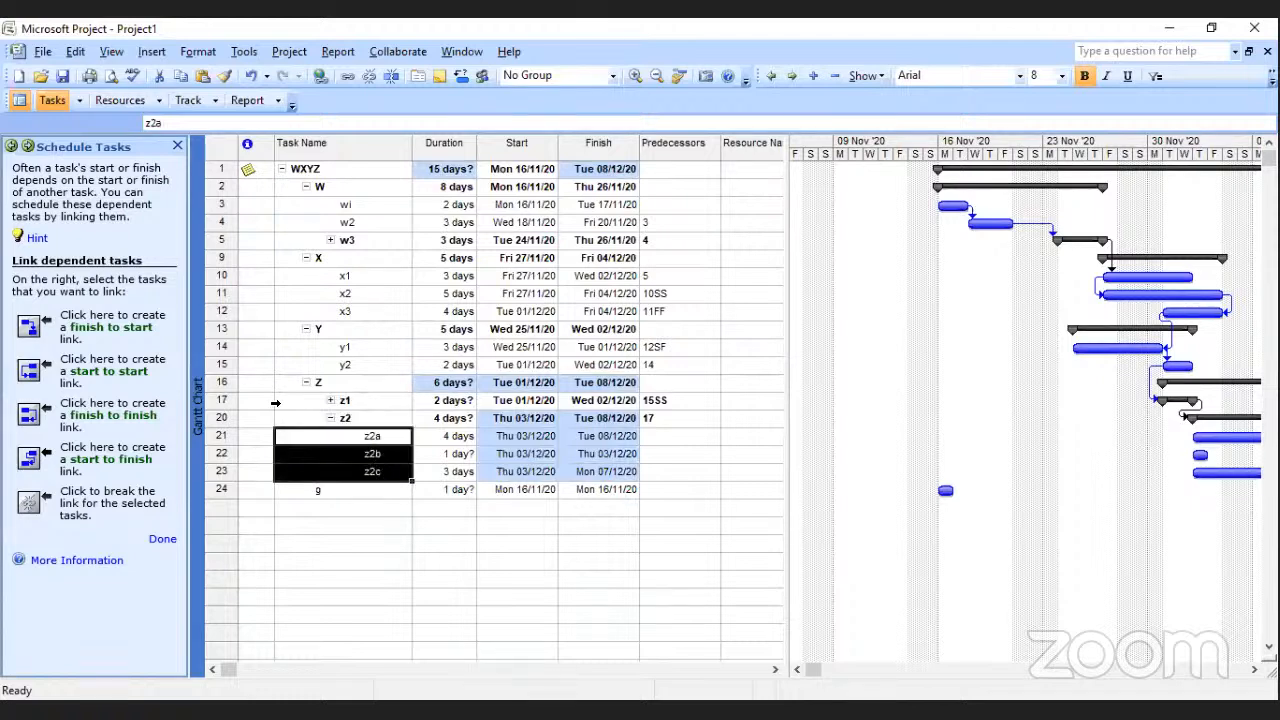
left_click(29, 327)
left_click(372, 437)
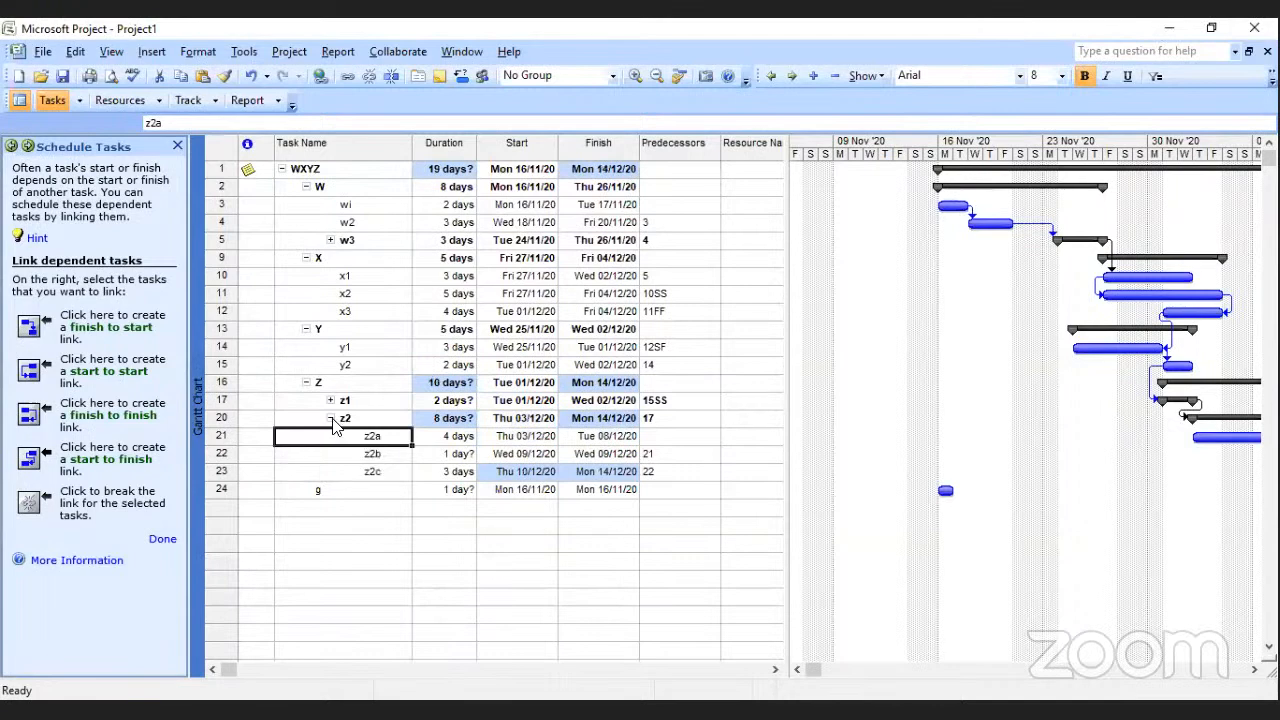
Expand the z1 subtasks and create a start-to-start link from z1b to z2a.
left_click(331, 418)
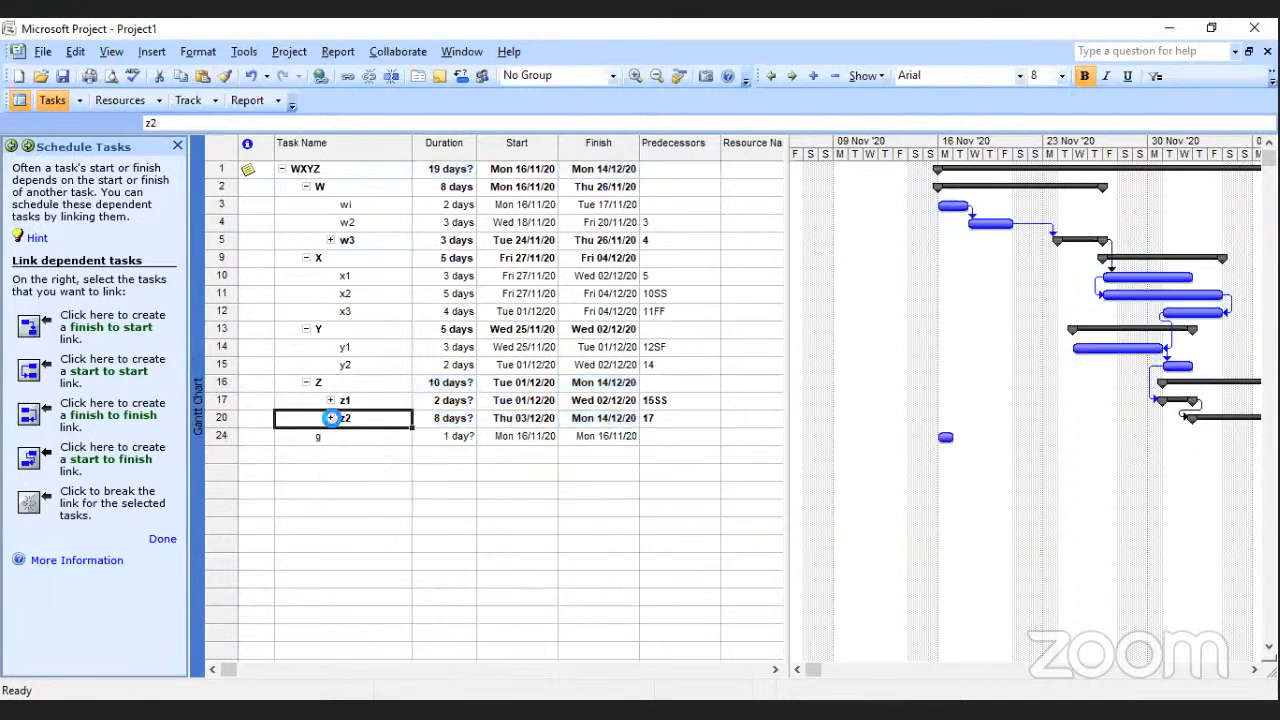
left_click(331, 418)
left_click(331, 401)
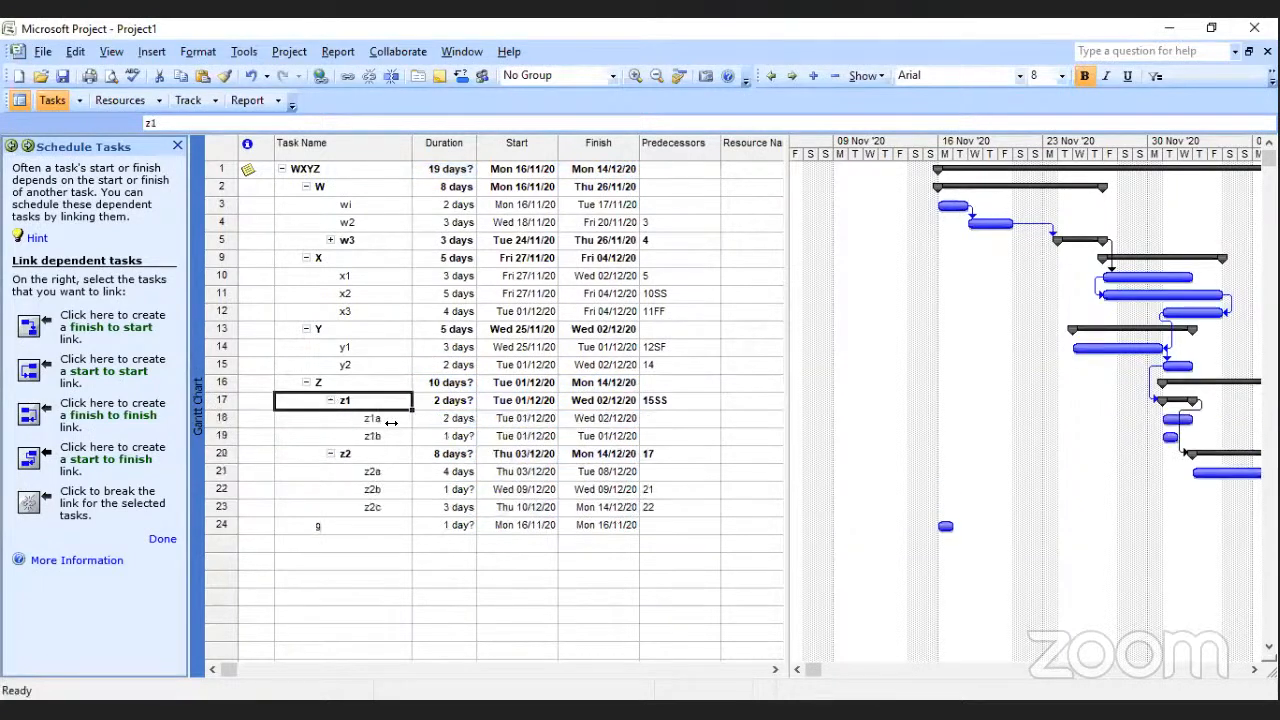
left_click(378, 439)
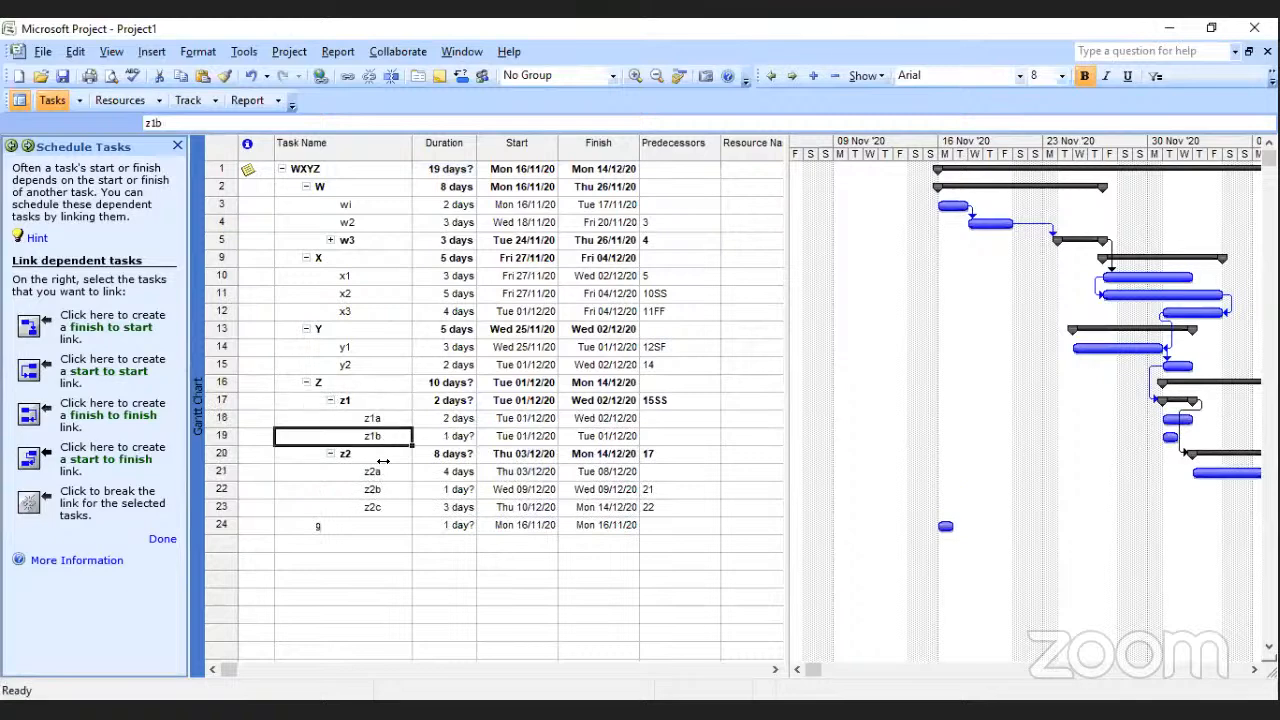
left_click(375, 471, "ctrl")
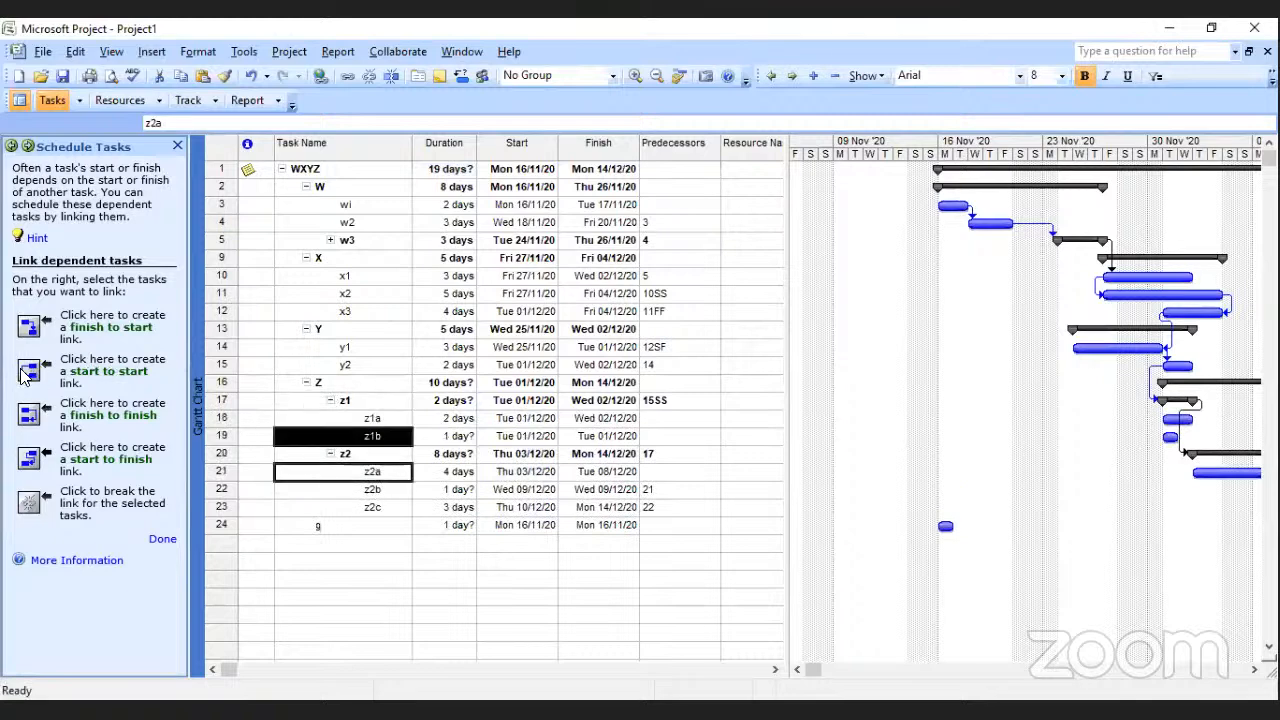
left_click(26, 370)
Collapse the Z group and create a finish-to-start link from Z to task g.
left_click(390, 506)
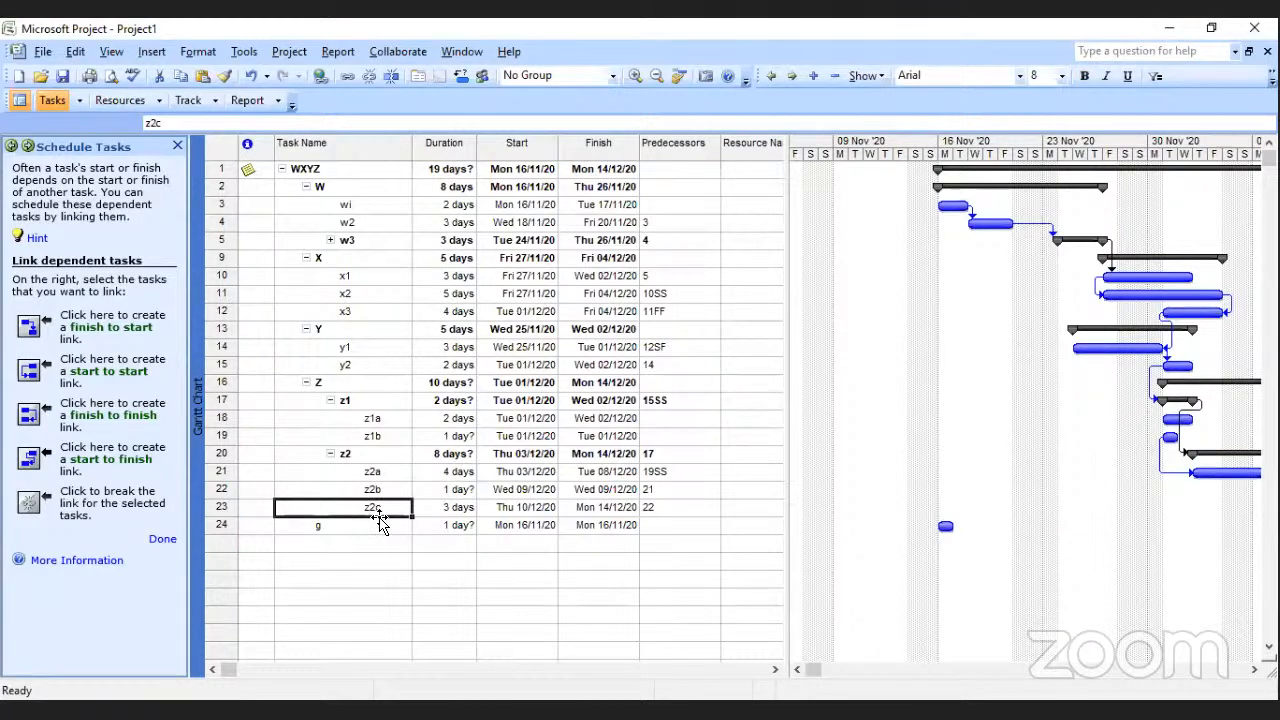
left_click(306, 383)
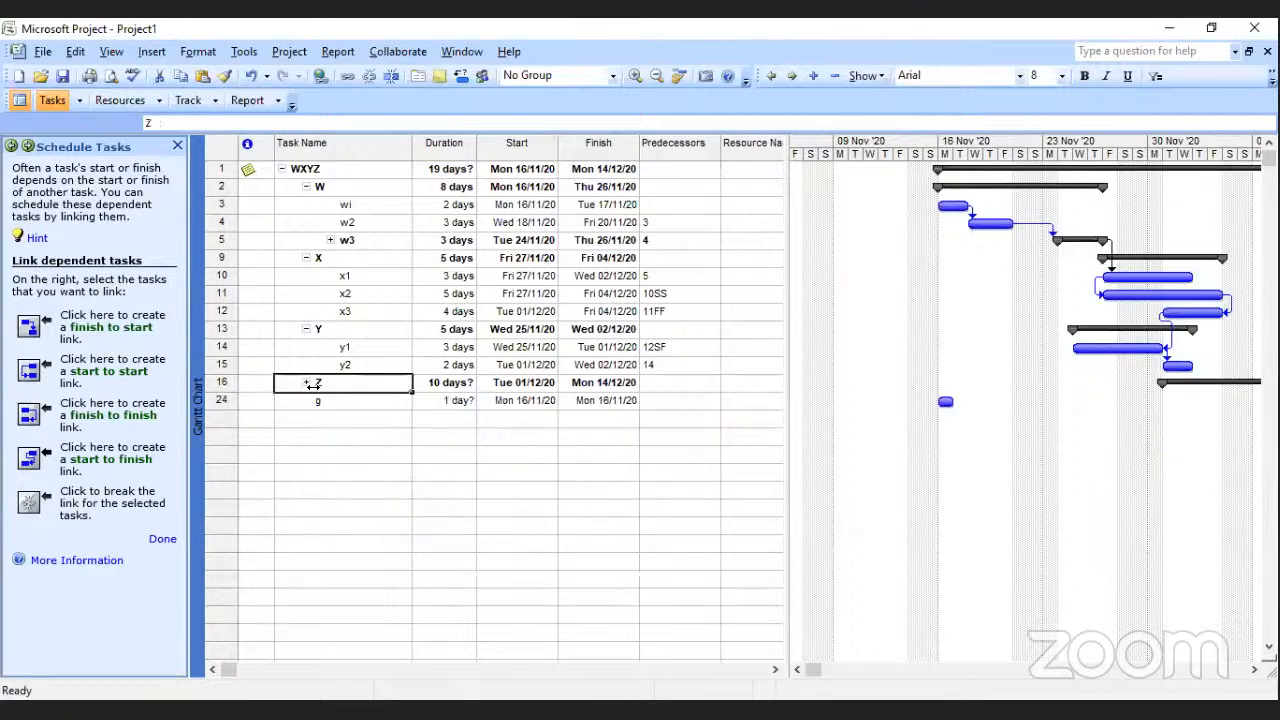
left_click(317, 401, "ctrl")
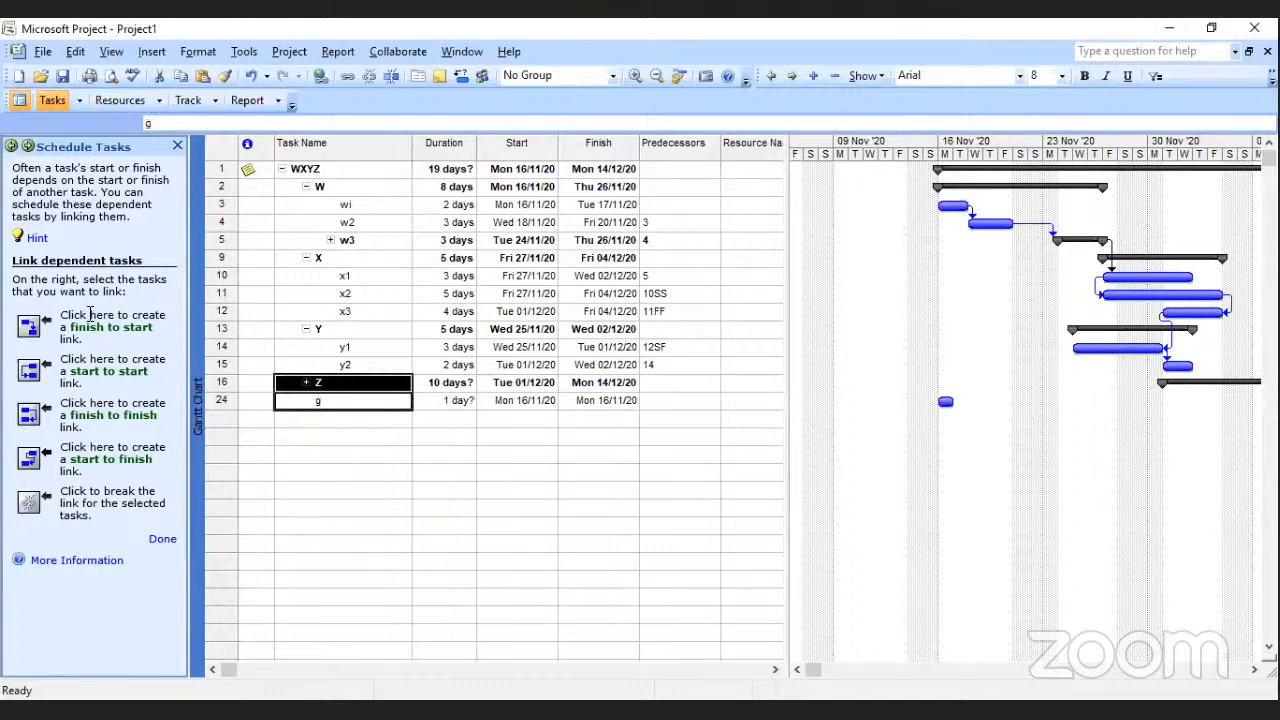
left_click(46, 328)
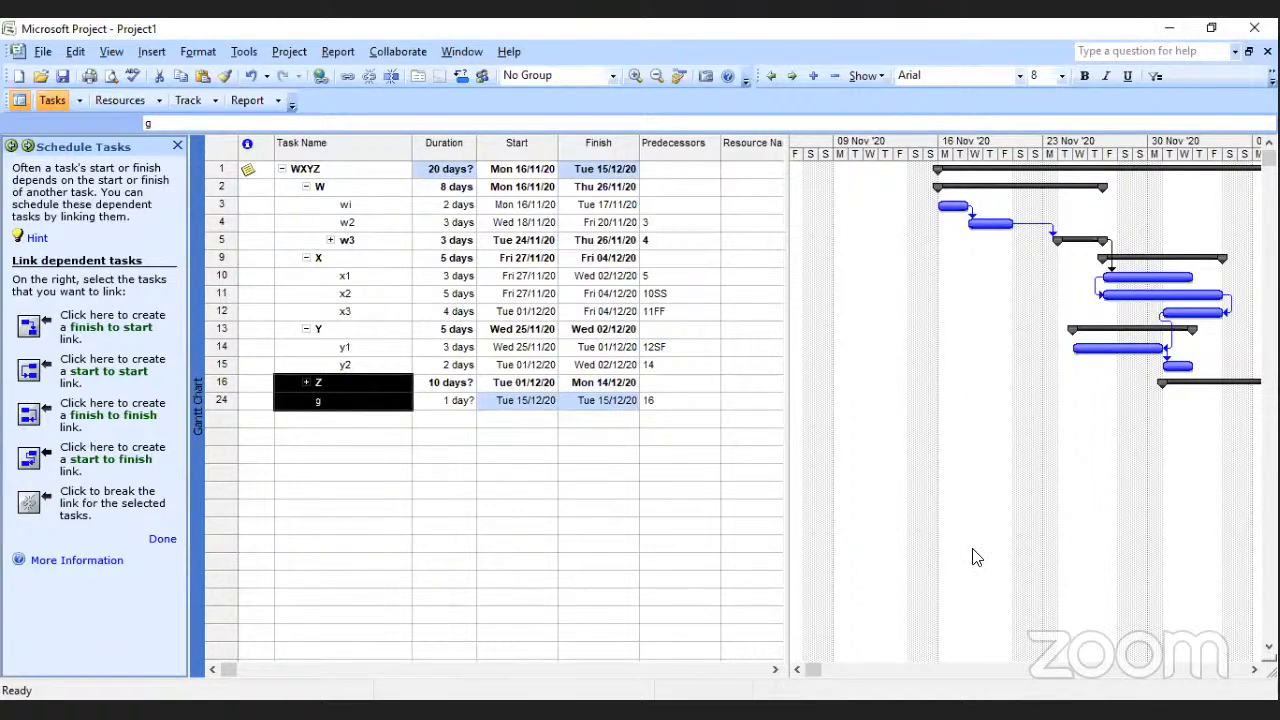
Set the duration of task g to 0 days to make it a milestone.
left_click(1254, 670)
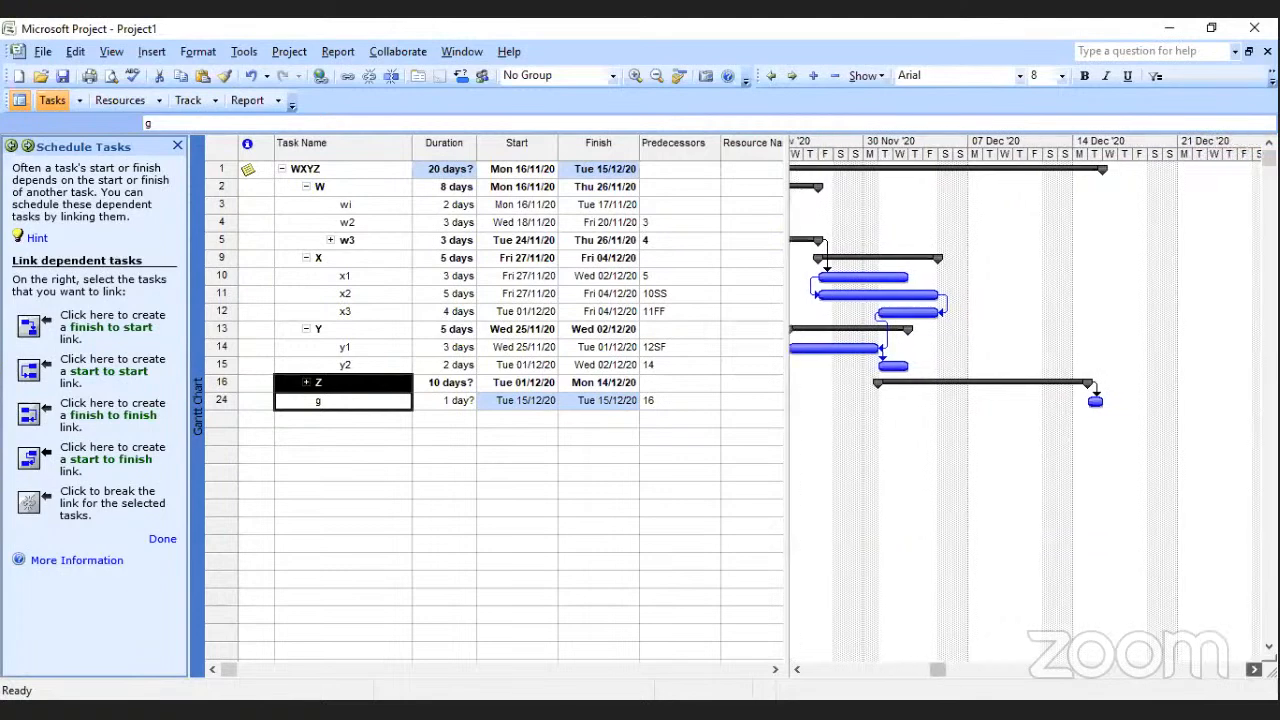
left_click(455, 408)
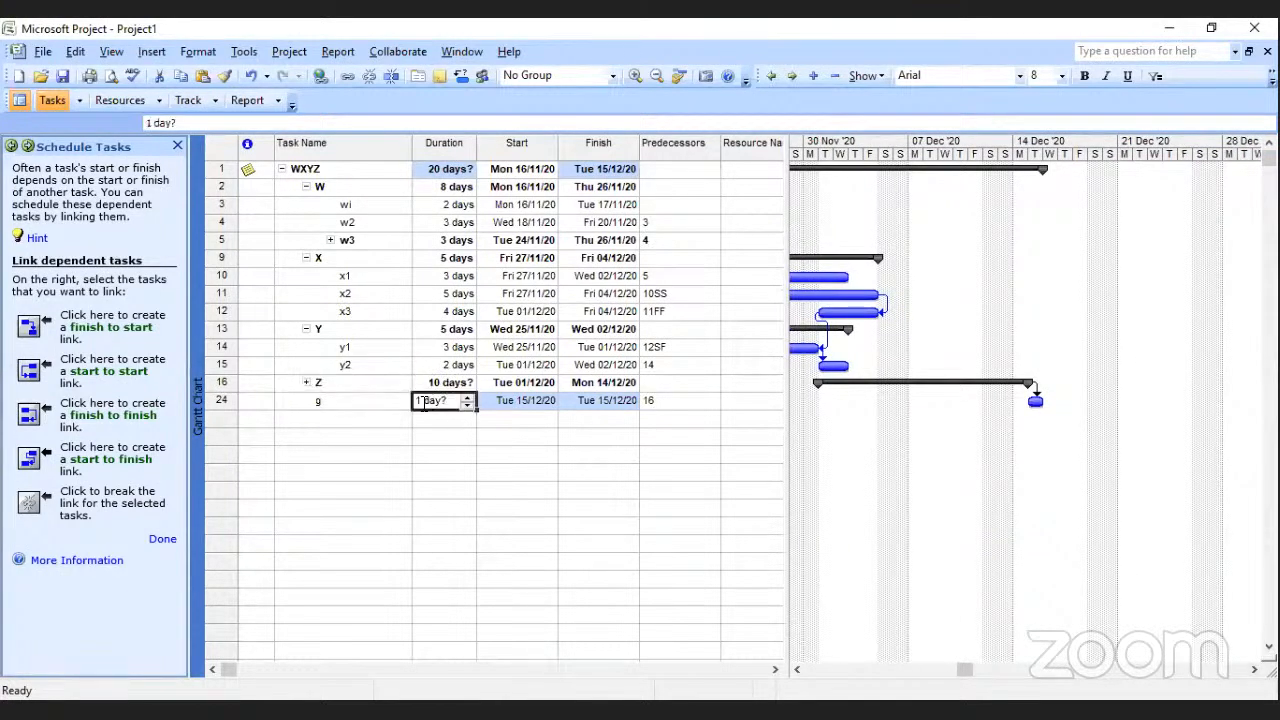
key("BackSpace")
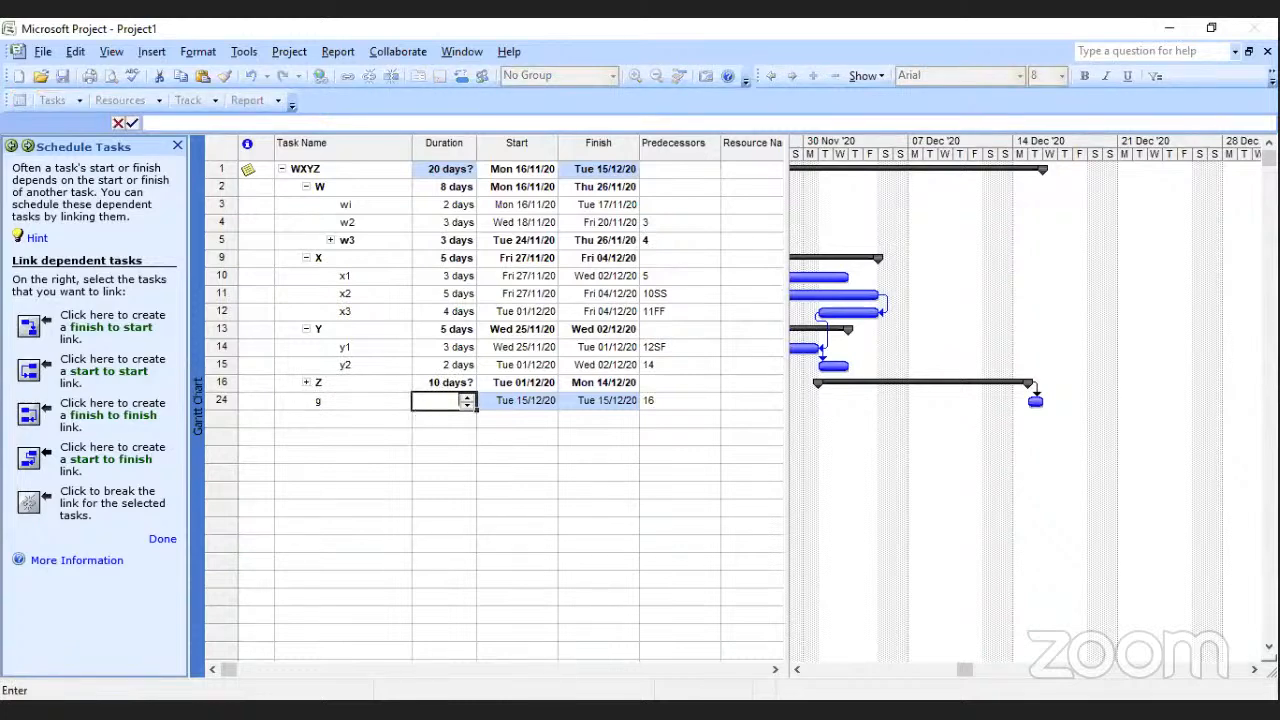
type("0")
key("Return")
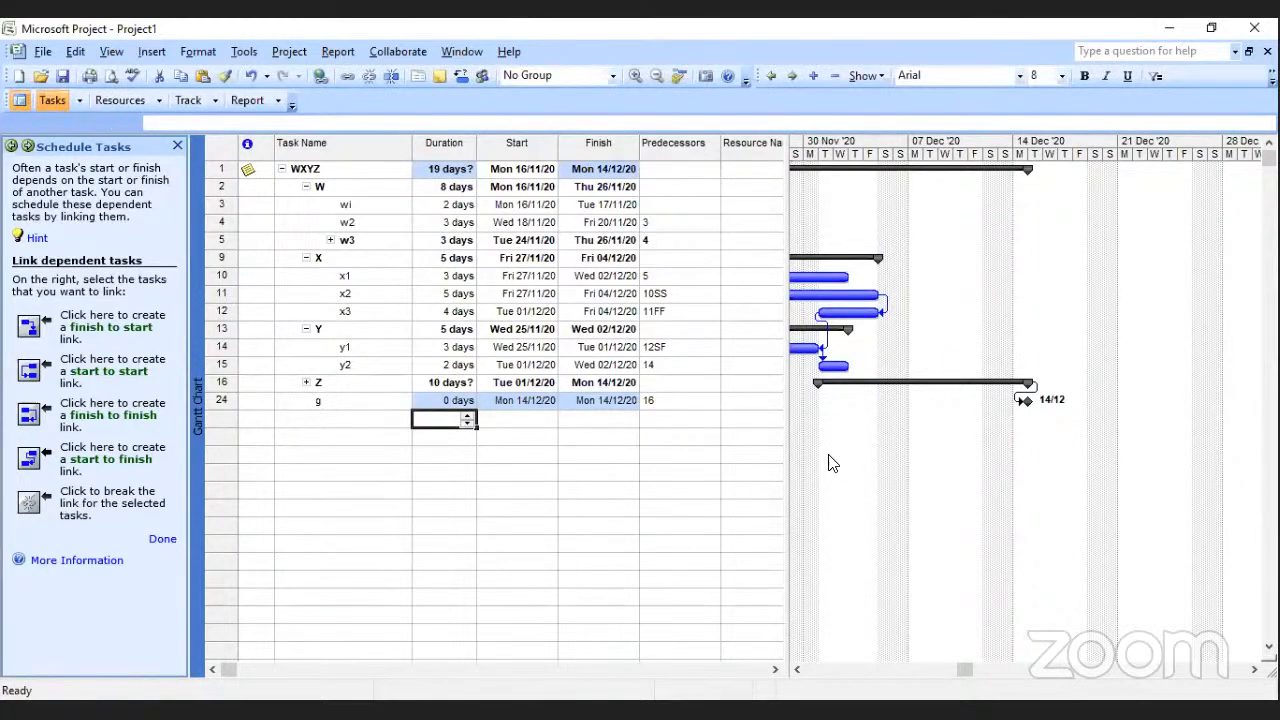
Examine the Gantt chart bars and dependency links from the project start through to milestone g.
left_click_drag(966, 670, 813, 672)
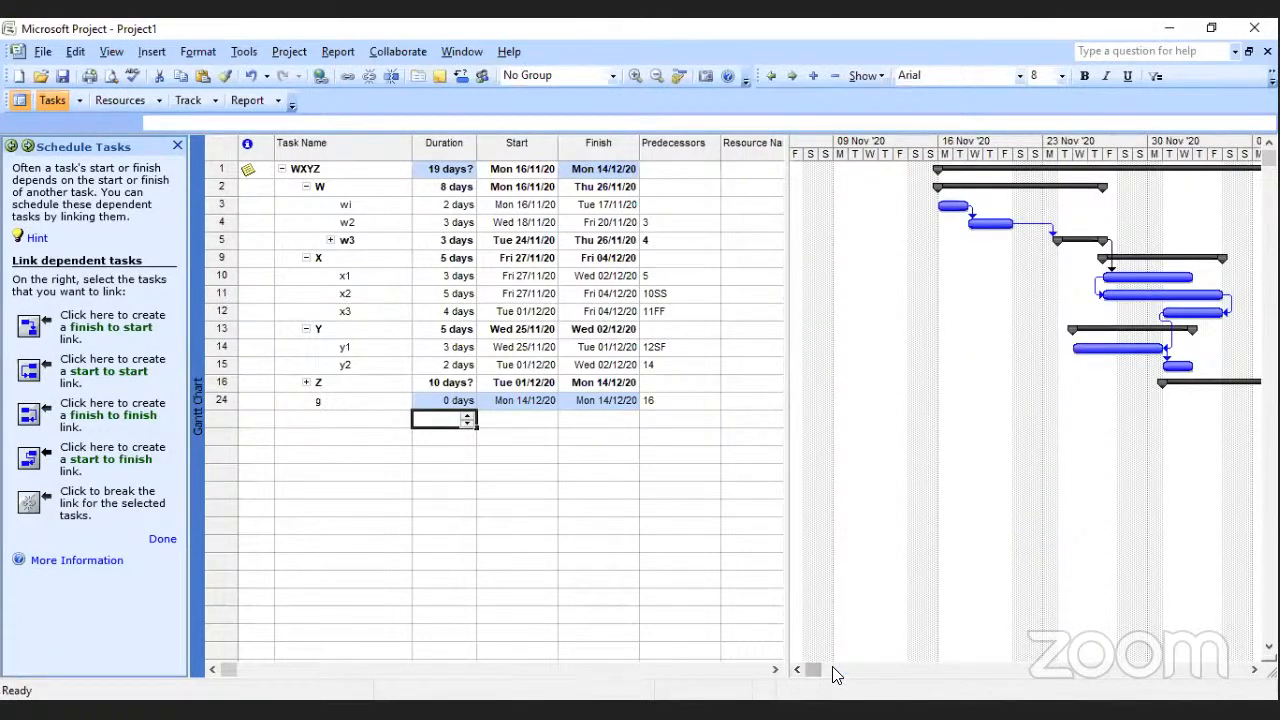
left_click(882, 669)
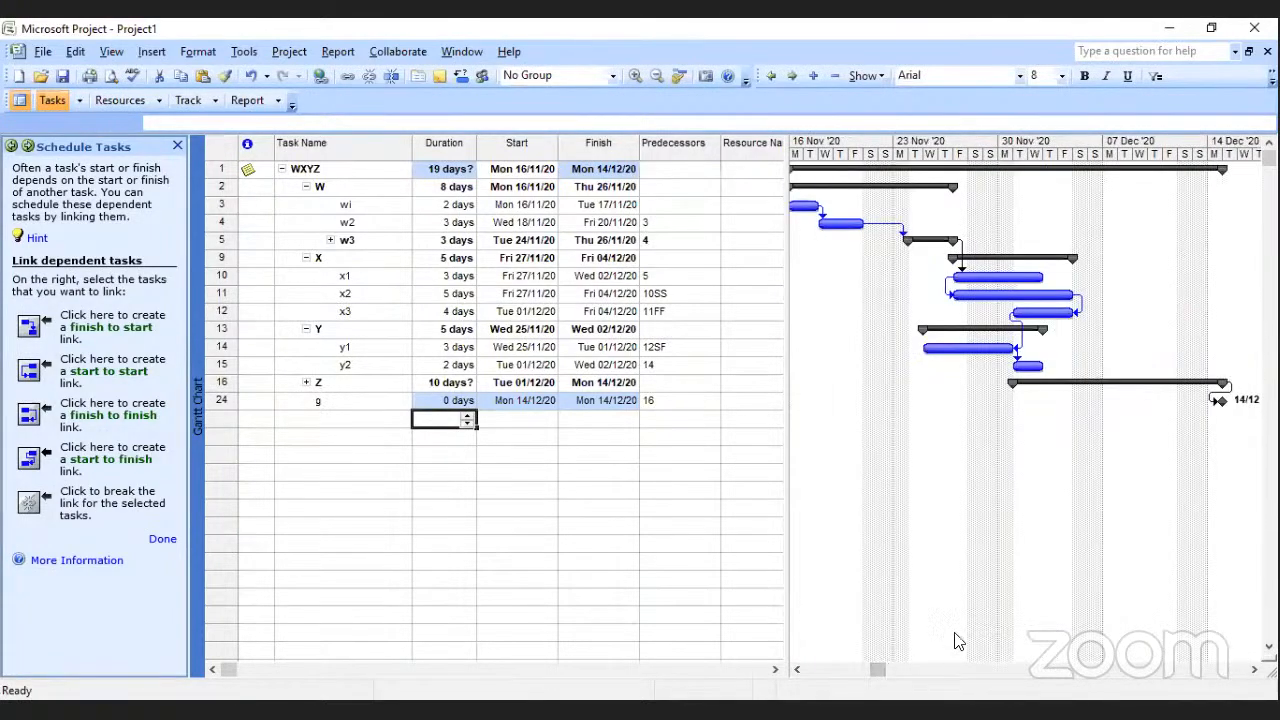
left_click(797, 669)
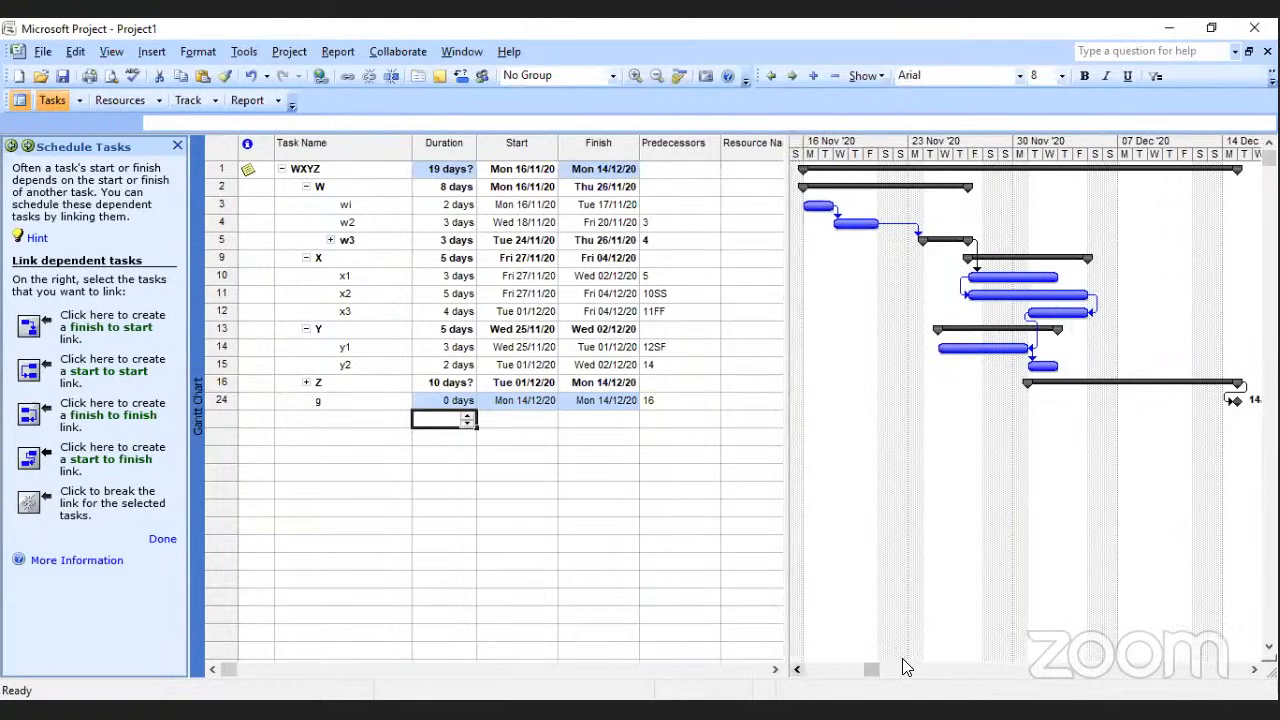
left_click(797, 669)
left_click(797, 669)
left_click(797, 669)
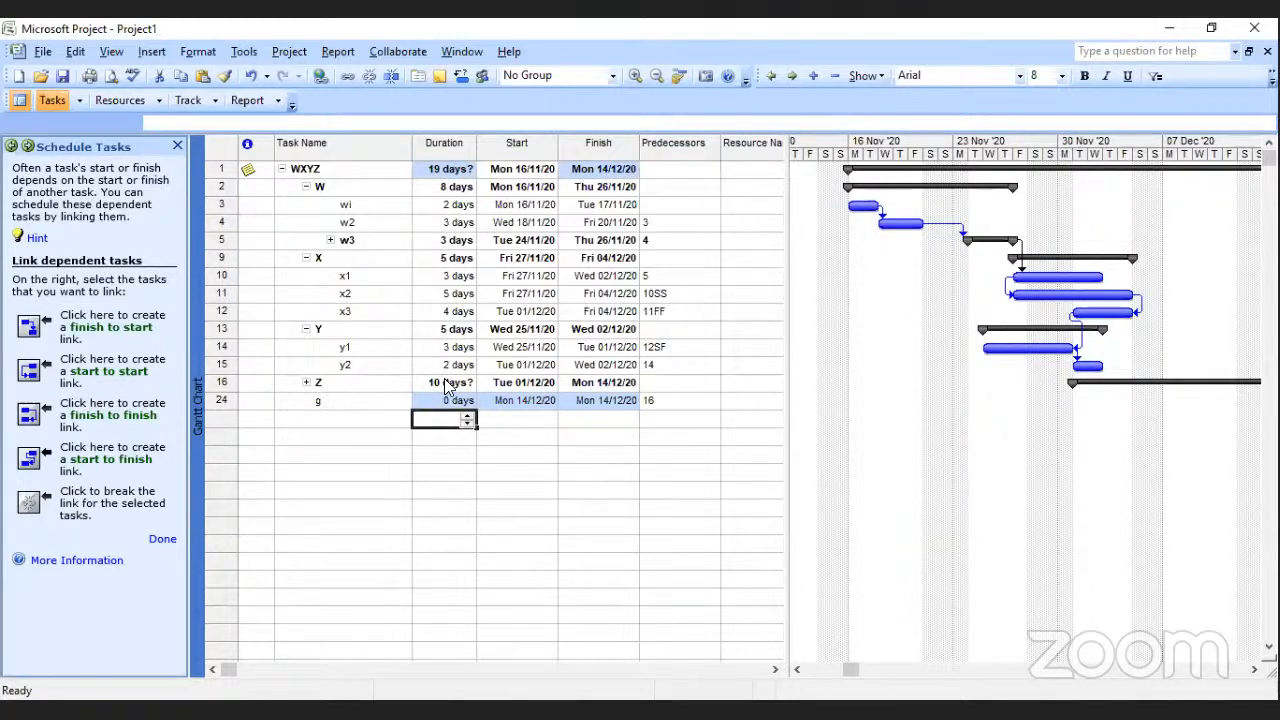
left_click(530, 454)
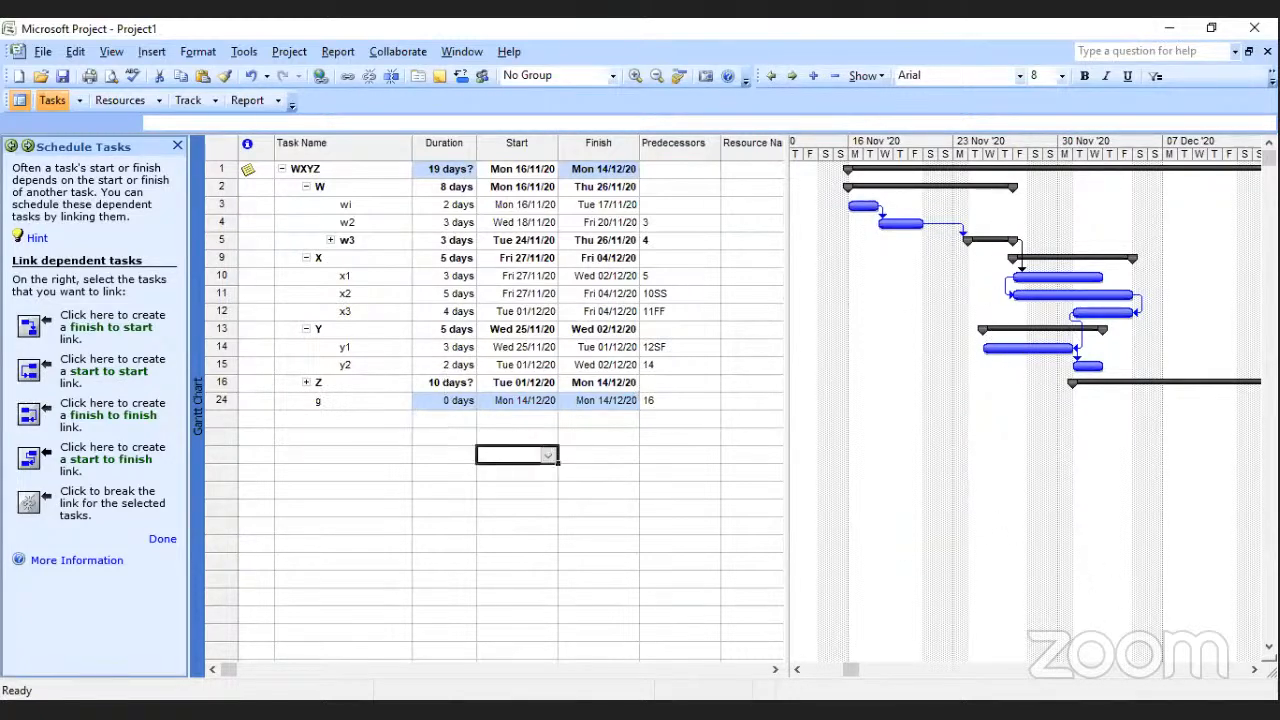
left_click(1254, 670)
left_click(1254, 670)
left_click(1254, 670)
left_click(1254, 670)
left_click(1254, 670)
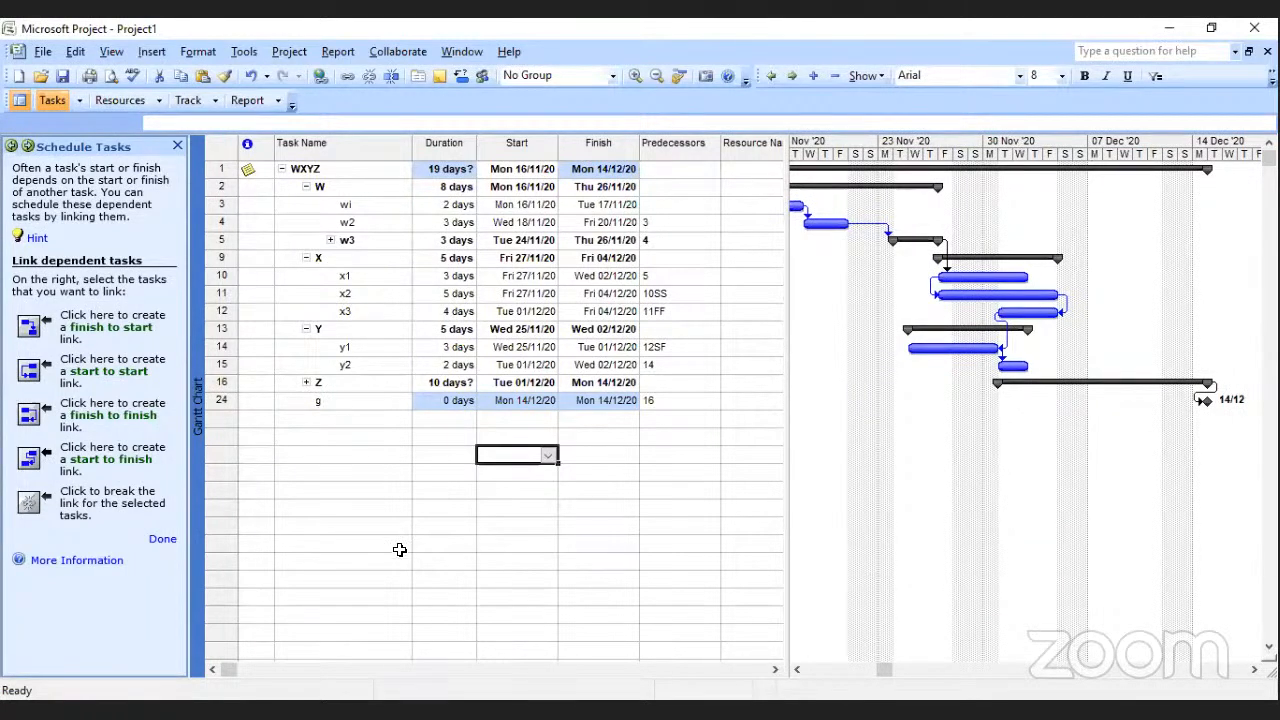
Finish the Schedule Tasks guide and review the WXYZ timeline in the Gantt chart.
left_click(168, 538)
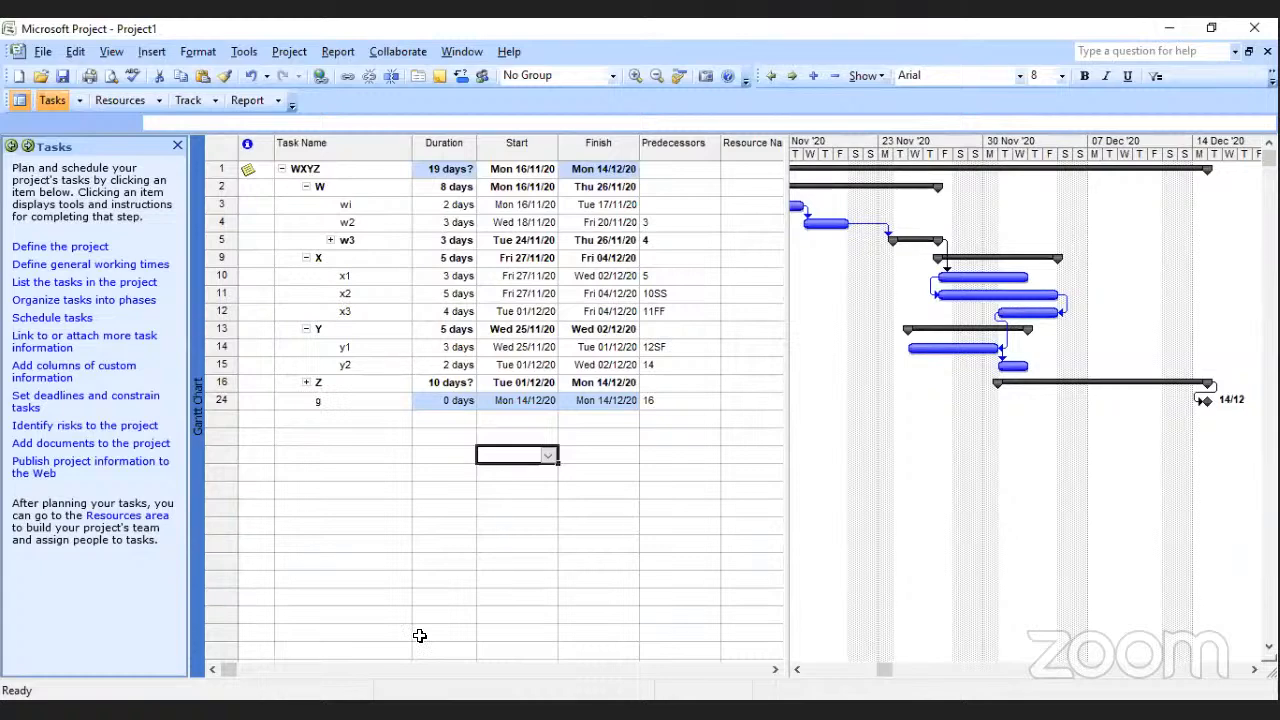
left_click(805, 671)
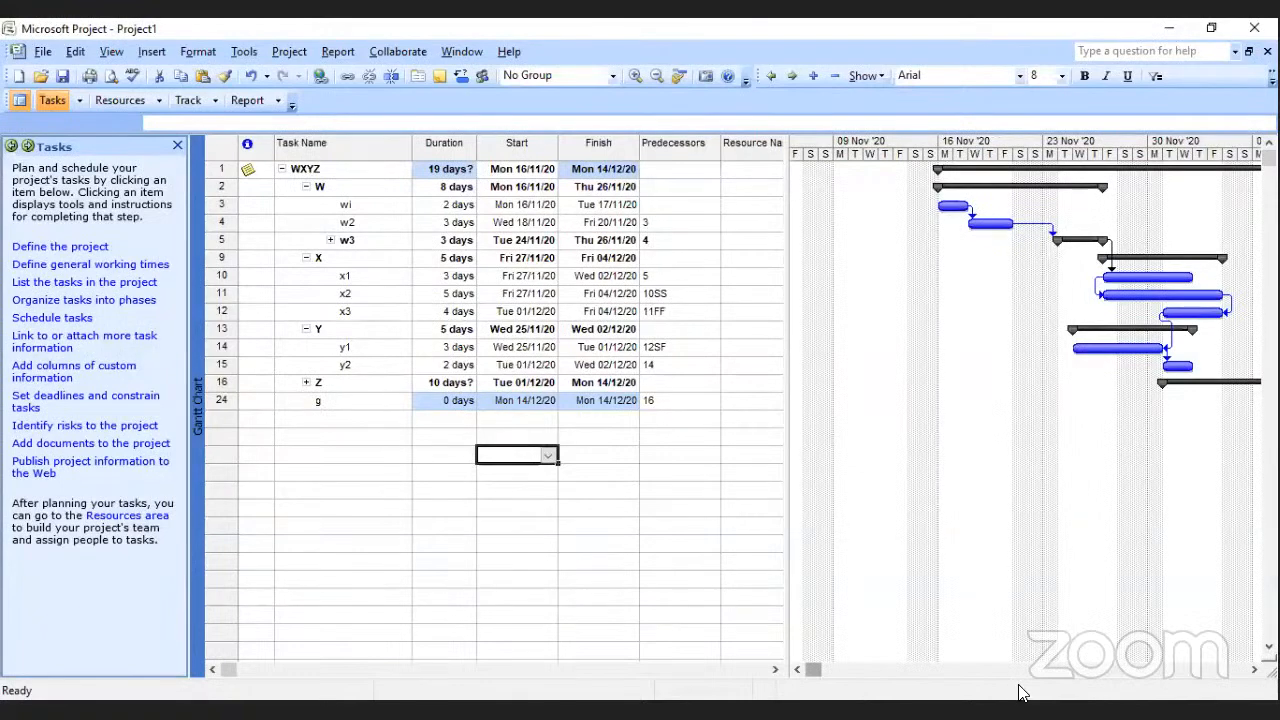
left_click(1254, 670)
left_click(1254, 670)
left_click(1254, 670)
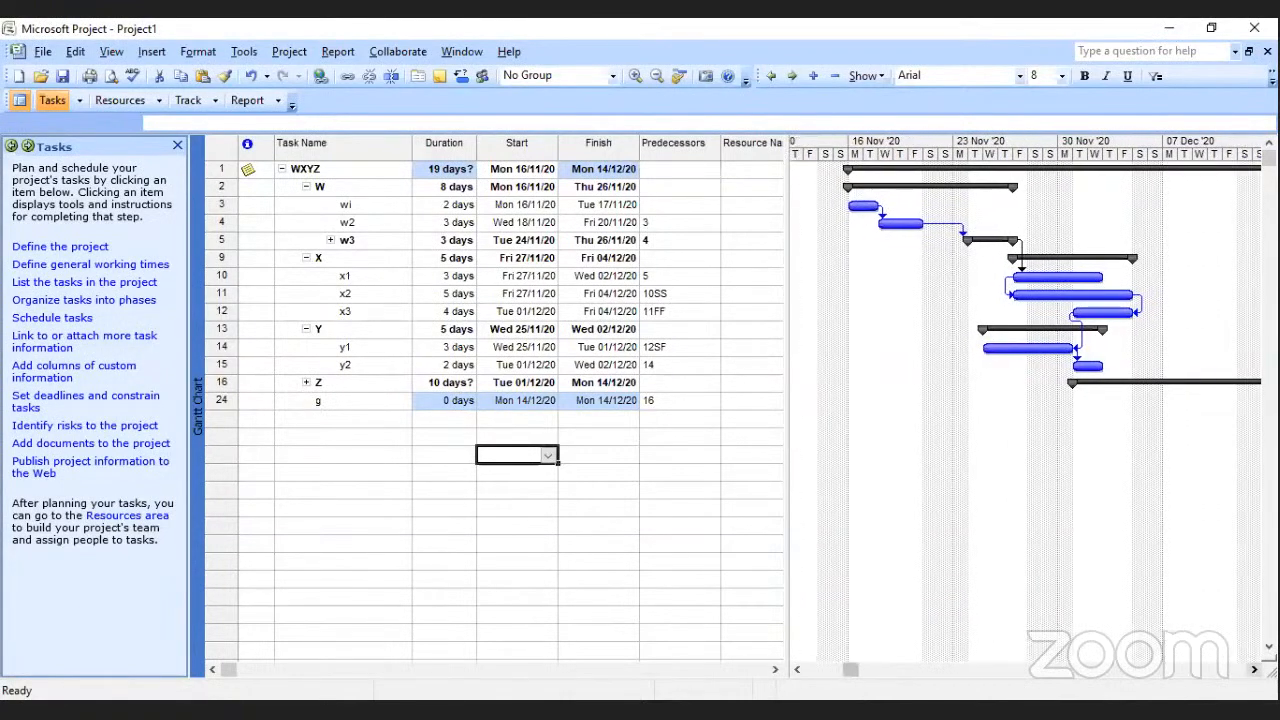
left_click(1254, 670)
left_click(1254, 670)
left_click(1254, 670)
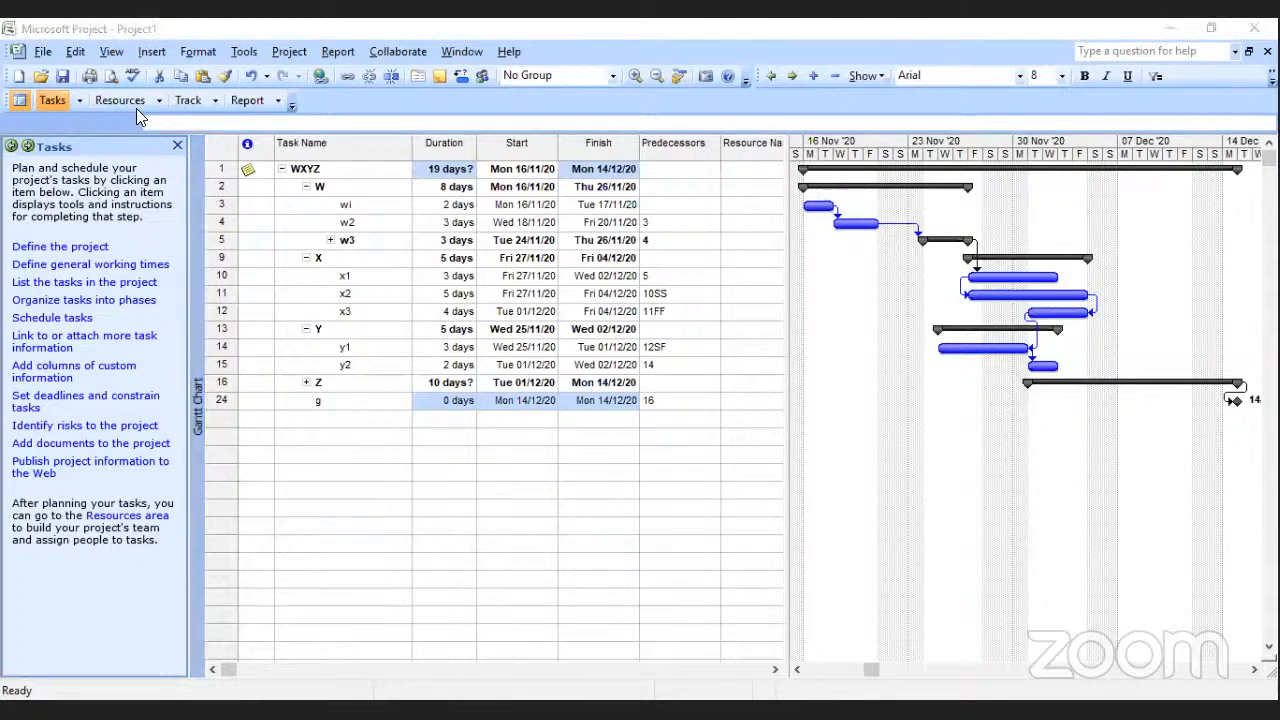
Switch to the Resource Sheet view and add resources named p, q and t.
left_click(111, 53)
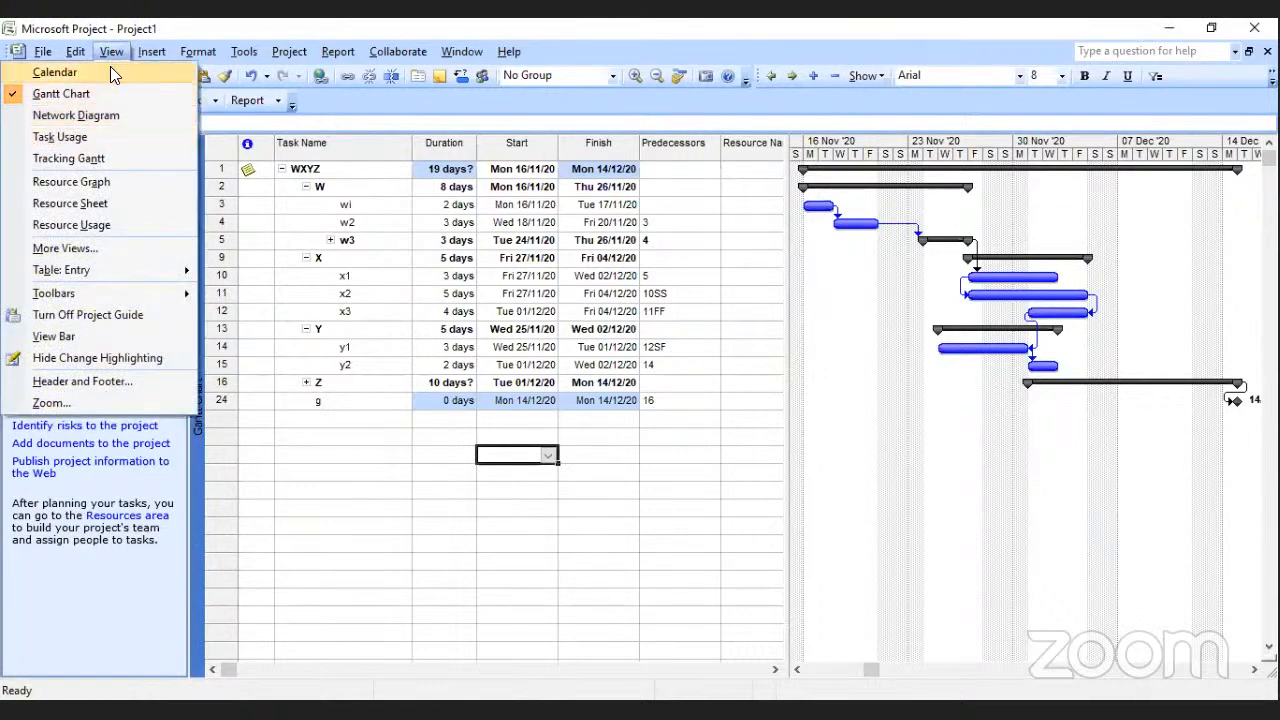
left_click(84, 205)
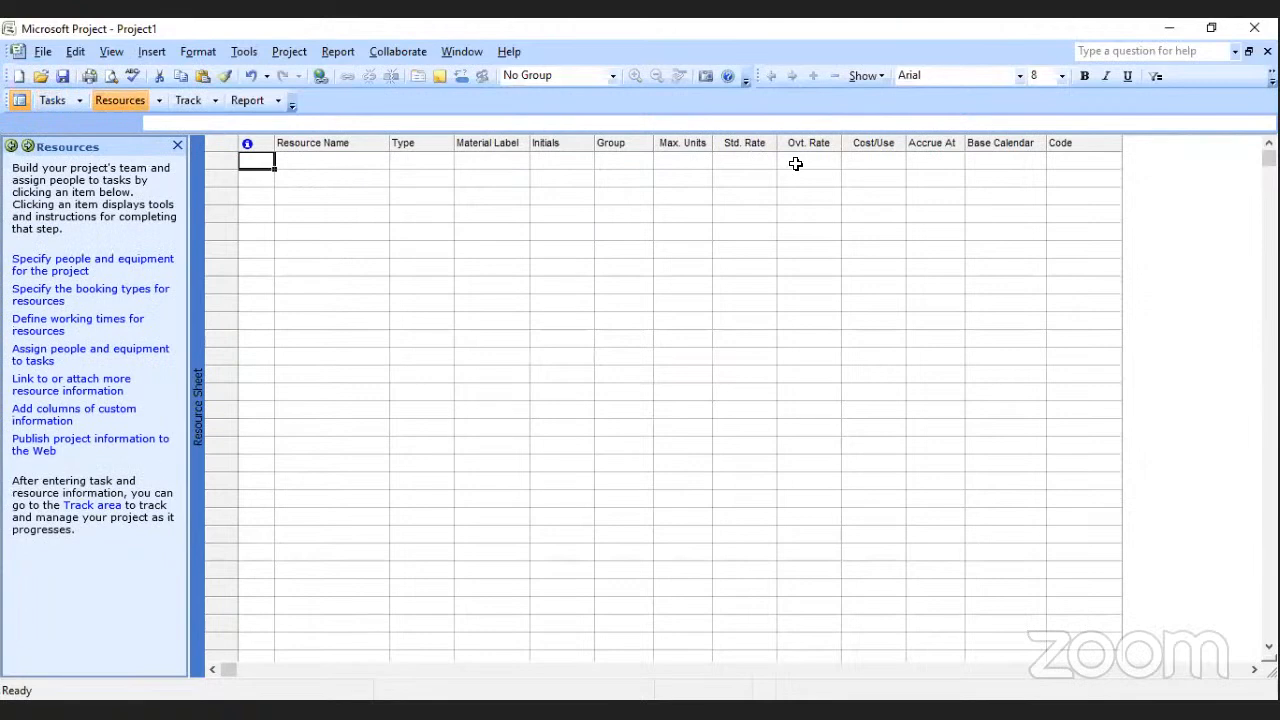
left_click(338, 157)
type("p")
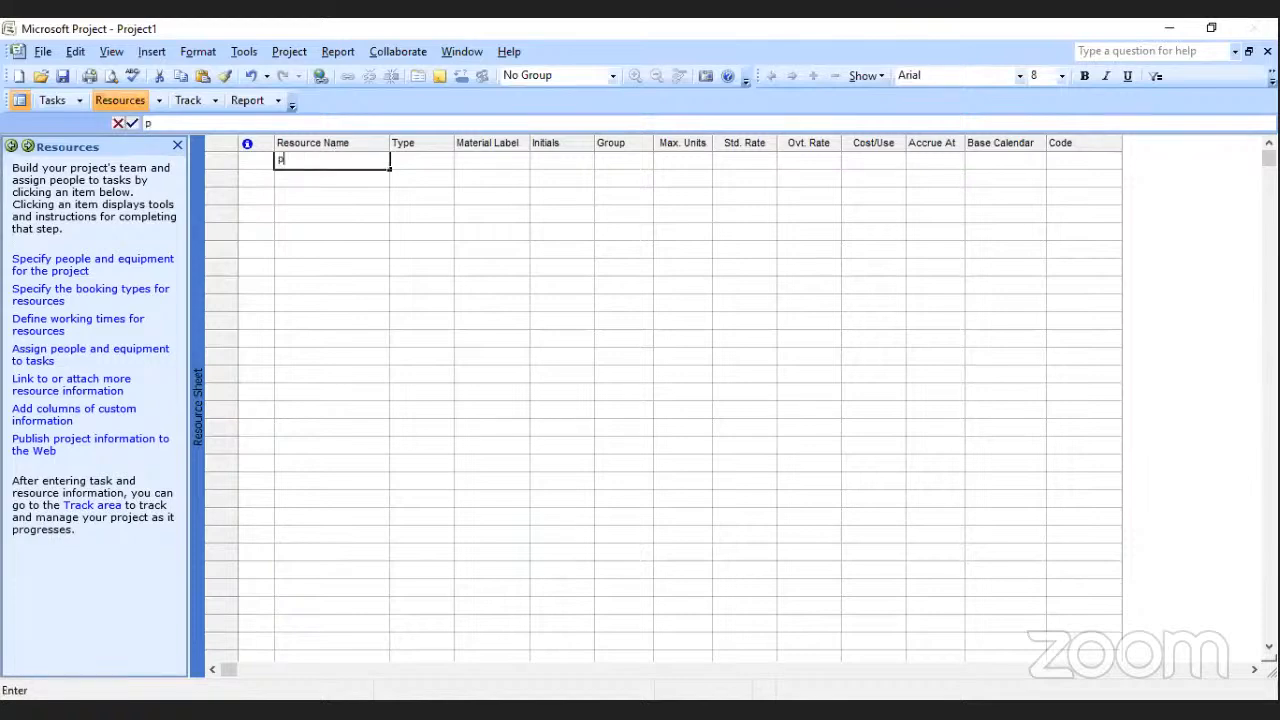
key("Return")
type("q")
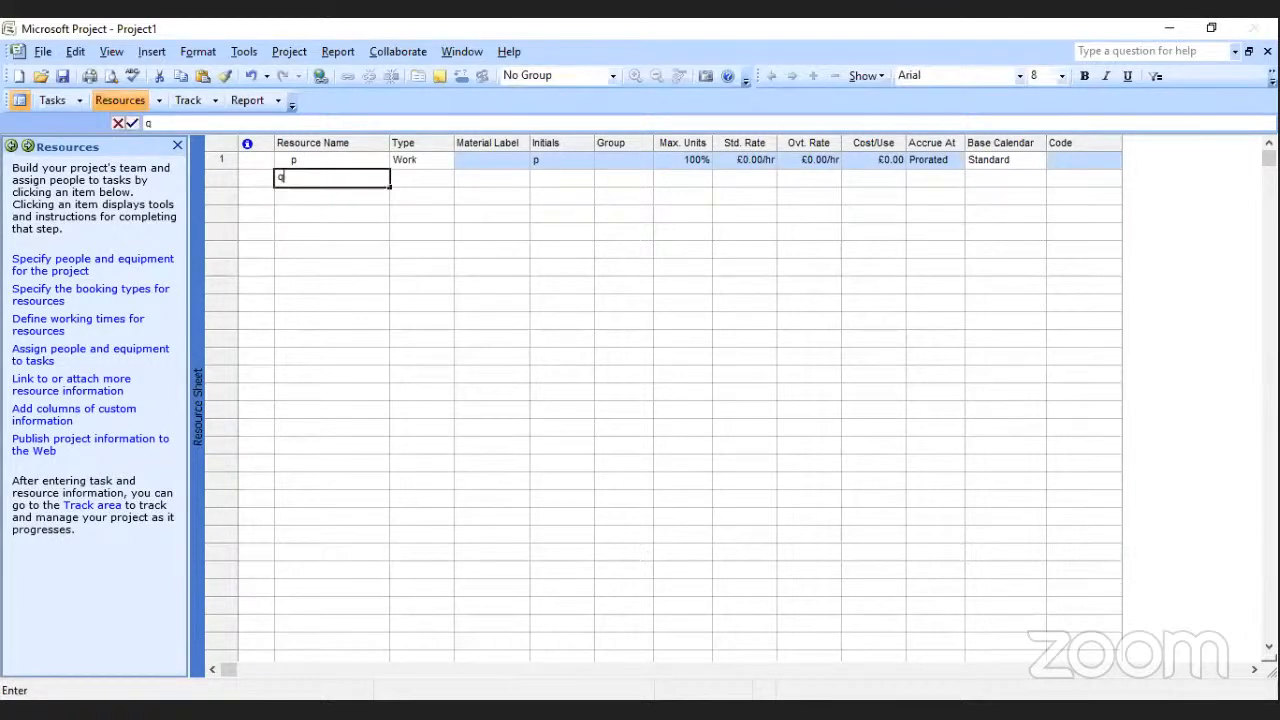
key("Return")
type("t")
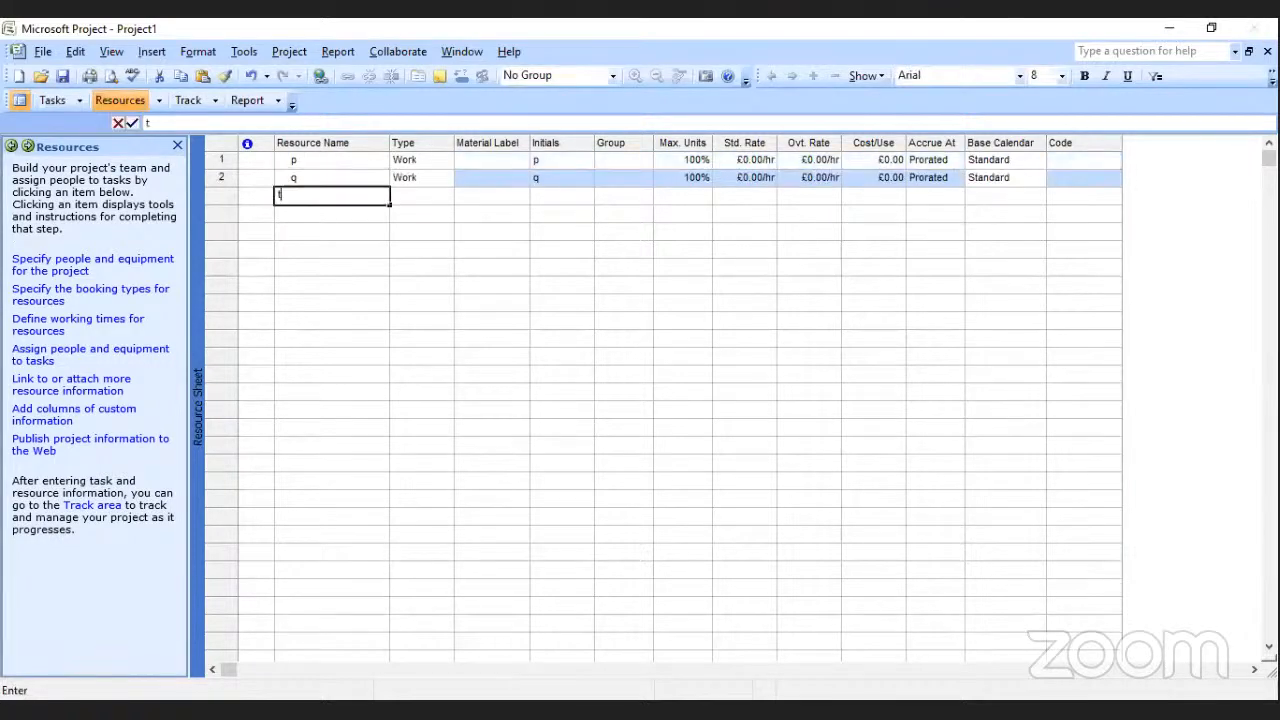
key("Return")
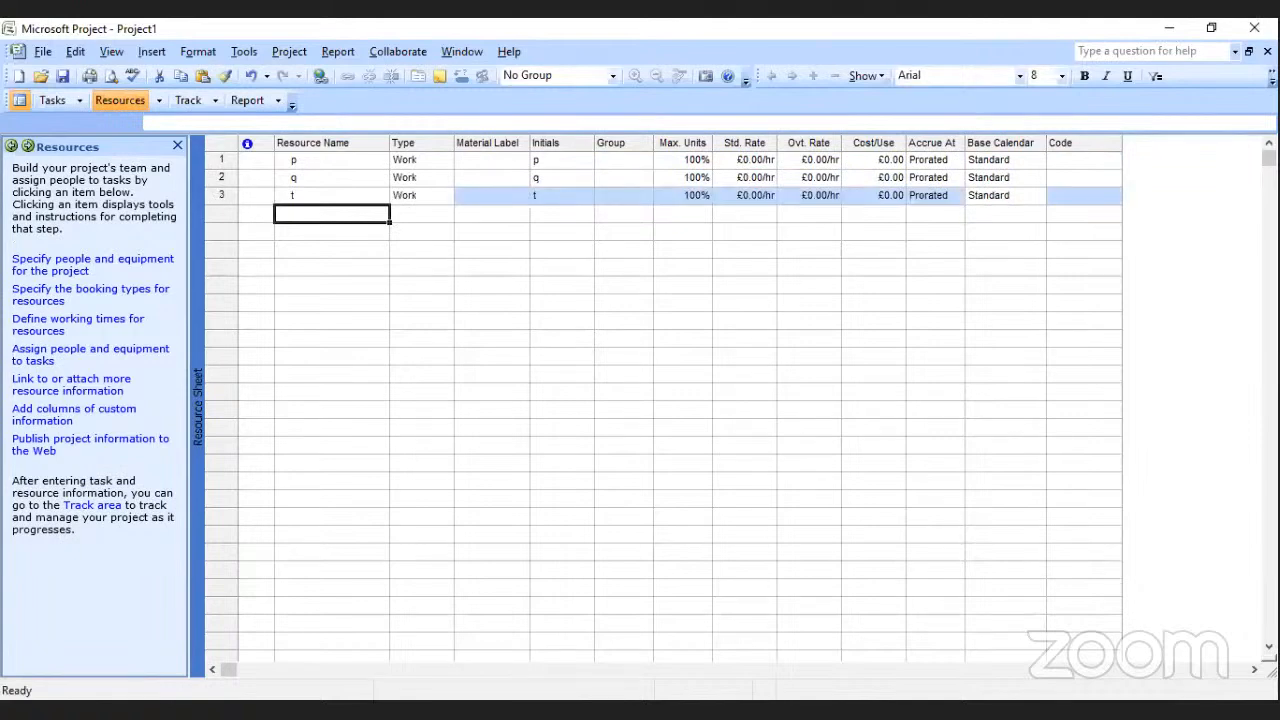
Add resources s, r, e and v below resource t in the resource list.
type("s")
key("Return")
type("r")
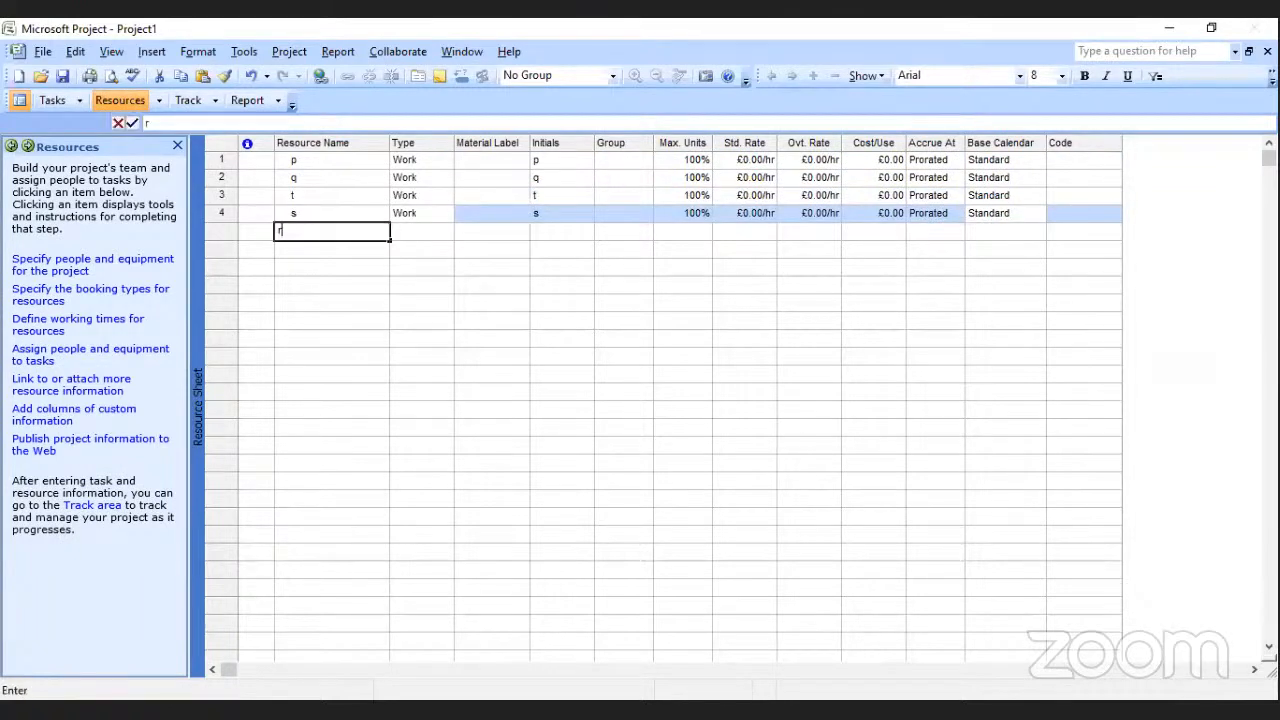
key("Return")
type("e")
key("Return")
type("v")
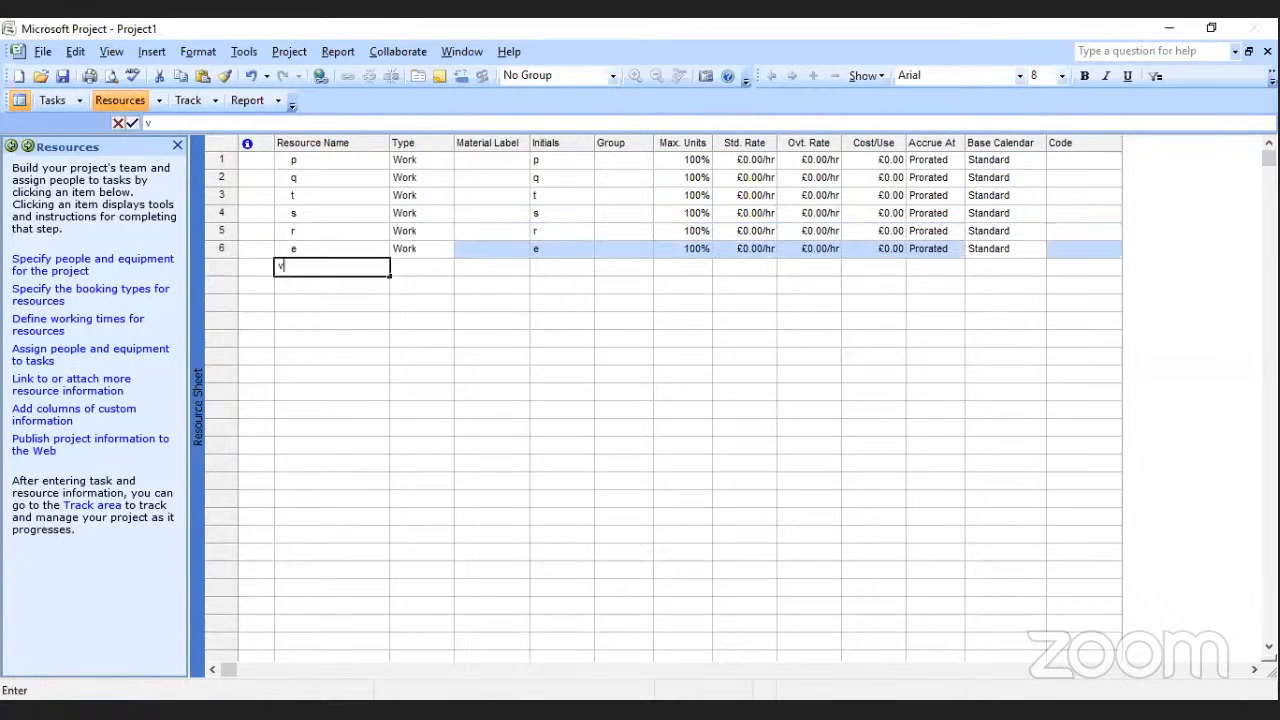
key("Return")
Add resources b, n, k and l at the end of the resource list.
type("b")
key("Return")
type("n")
key("Return")
type("k")
key("Return")
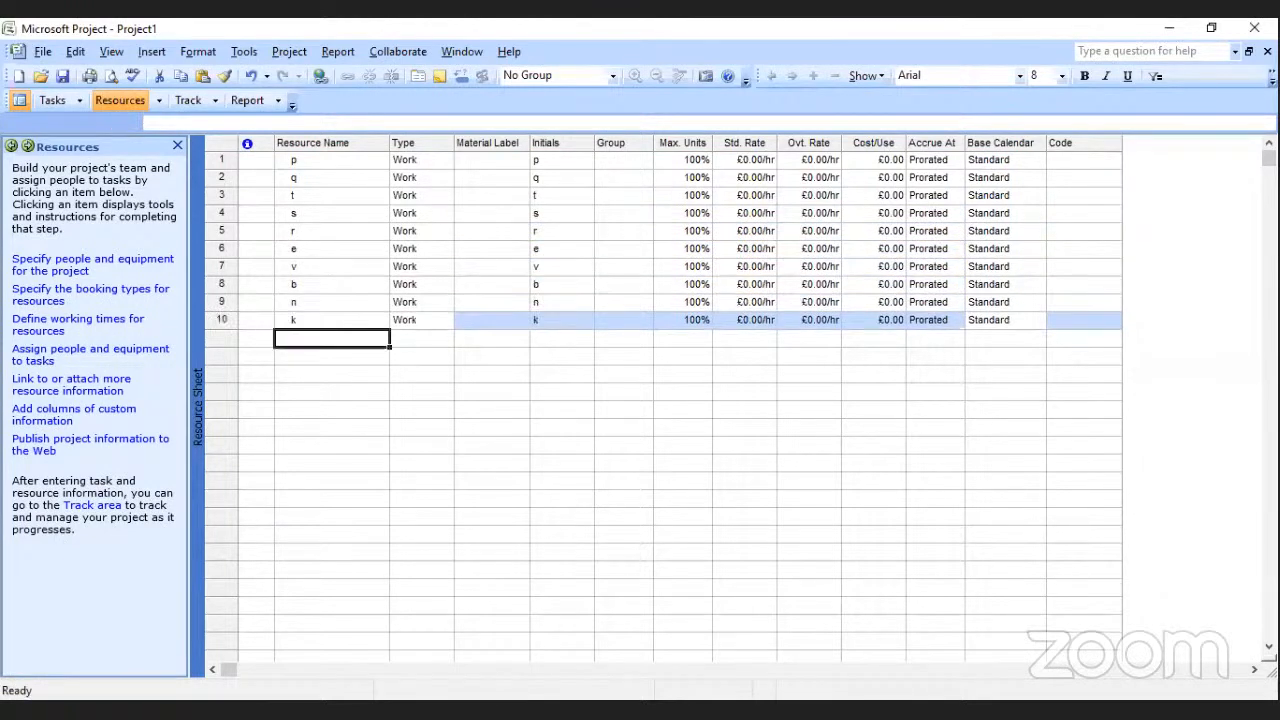
type("l")
key("Return")
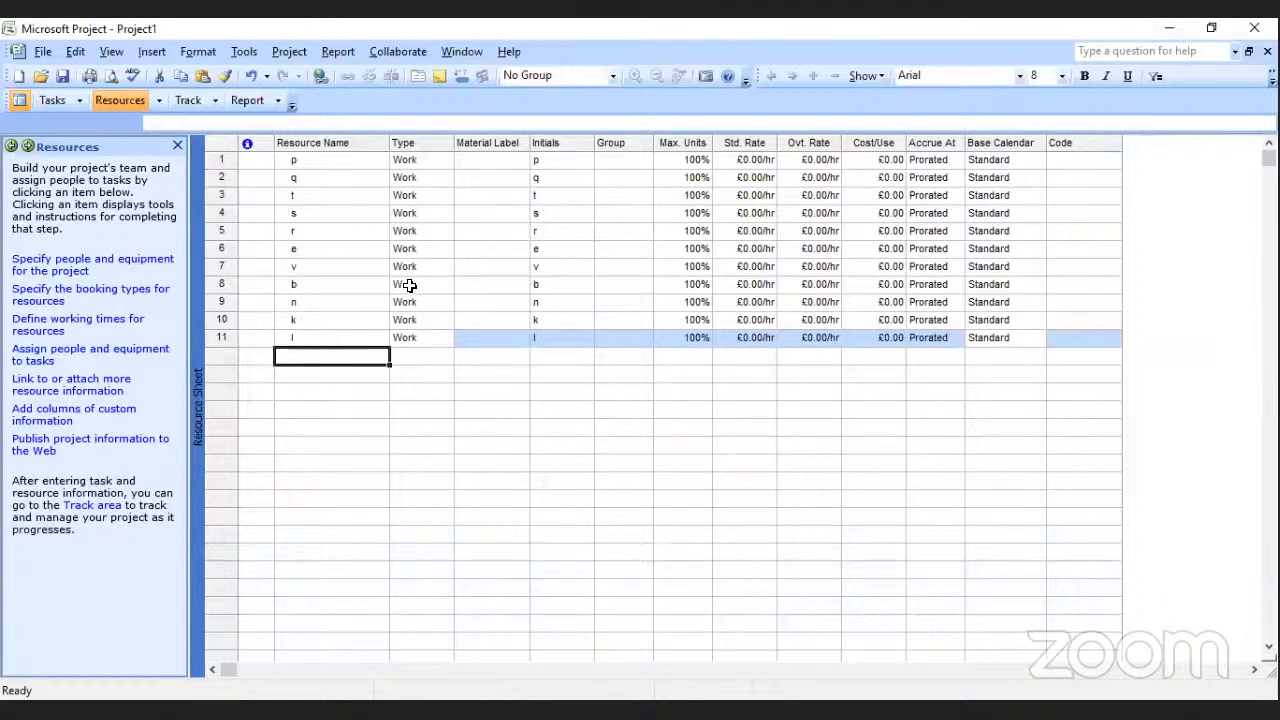
Change the type of resource p to Material.
left_click(419, 158)
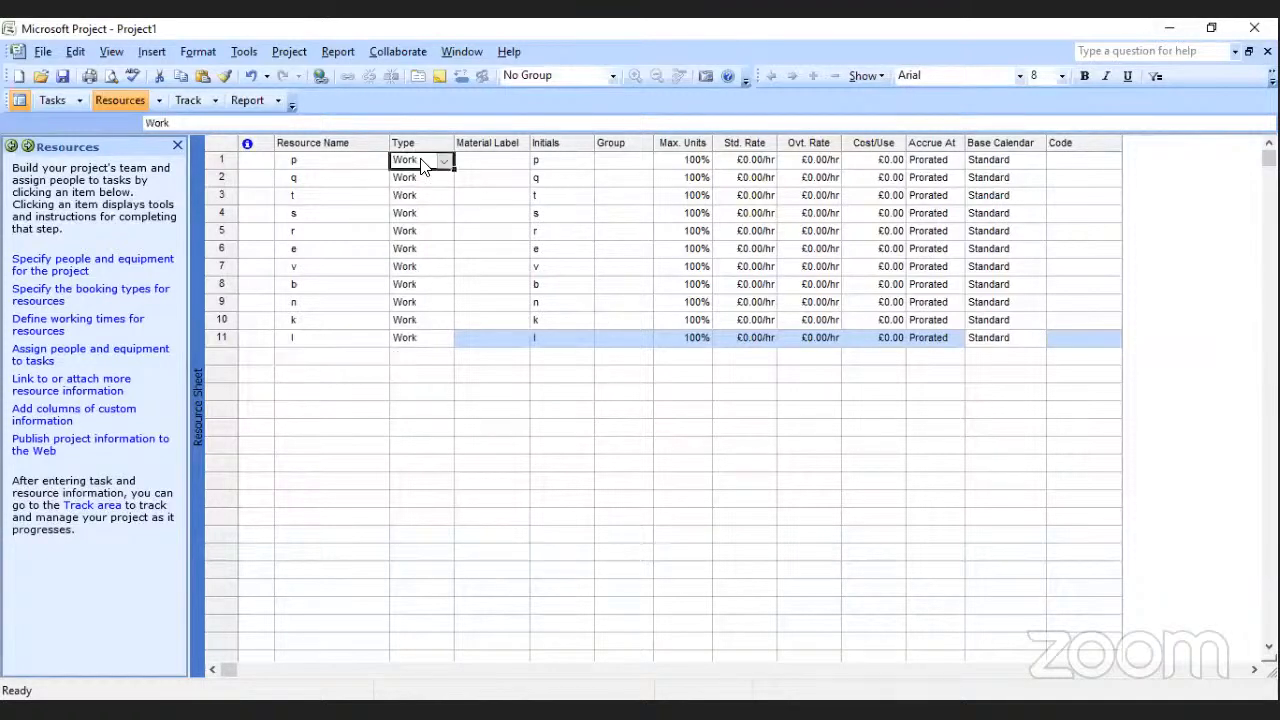
left_click(444, 164)
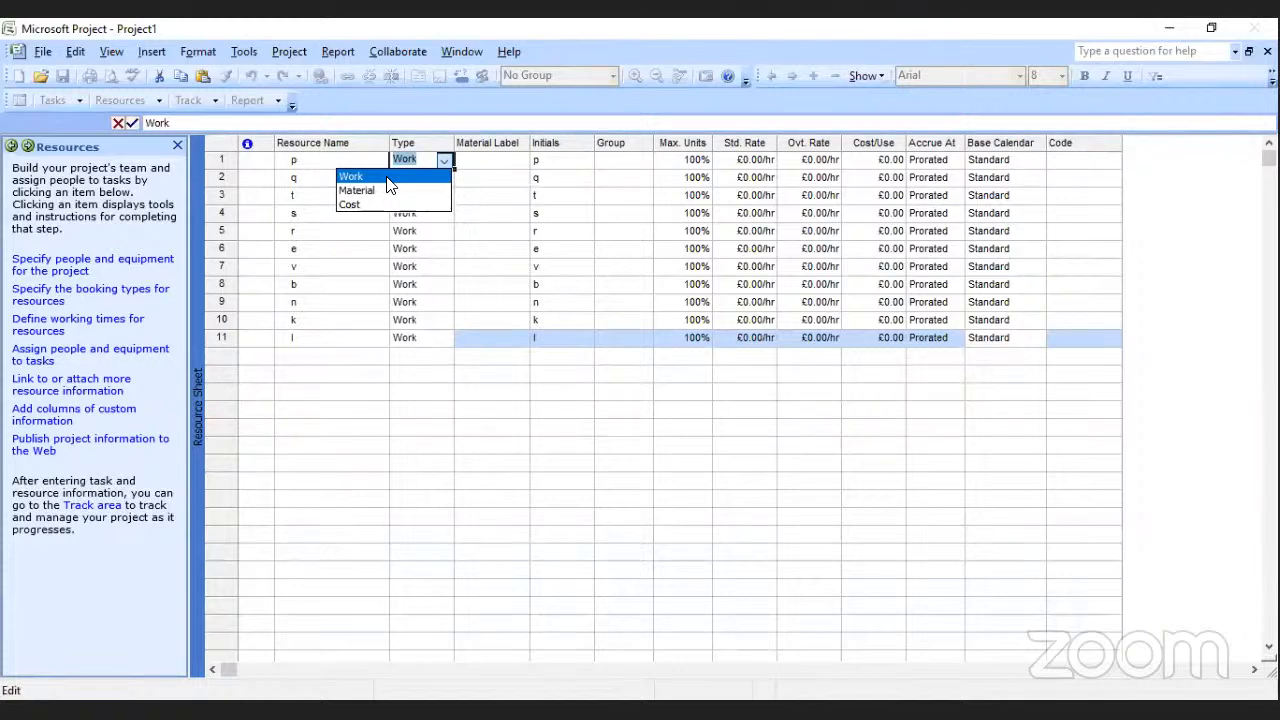
left_click(414, 191)
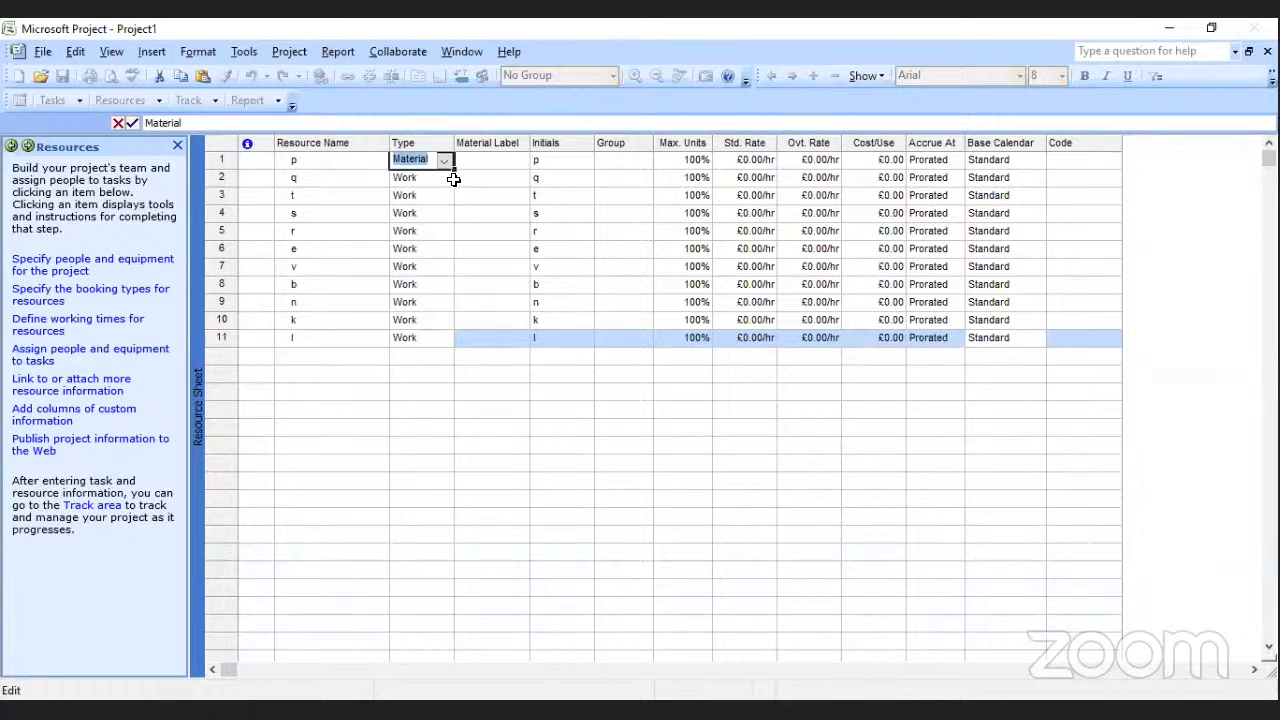
left_click(449, 177)
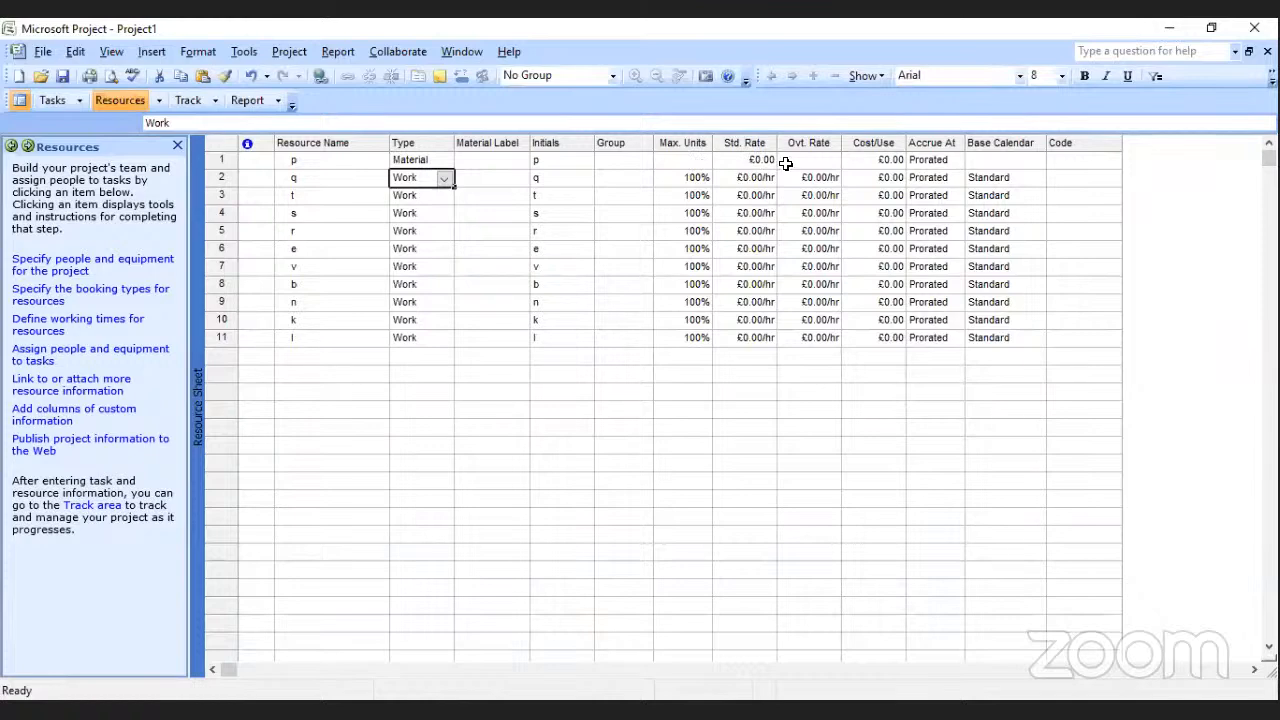
Set the cost per use of resource p to £200.
left_click(886, 163)
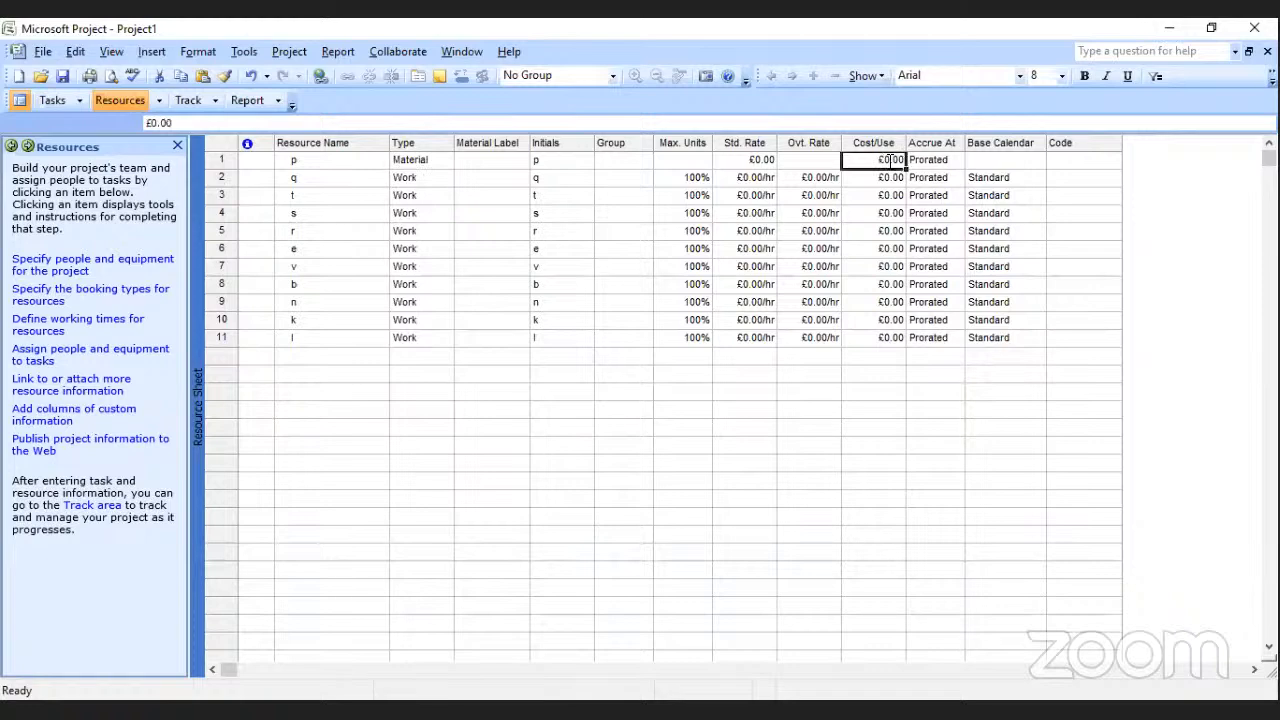
double_click(889, 160)
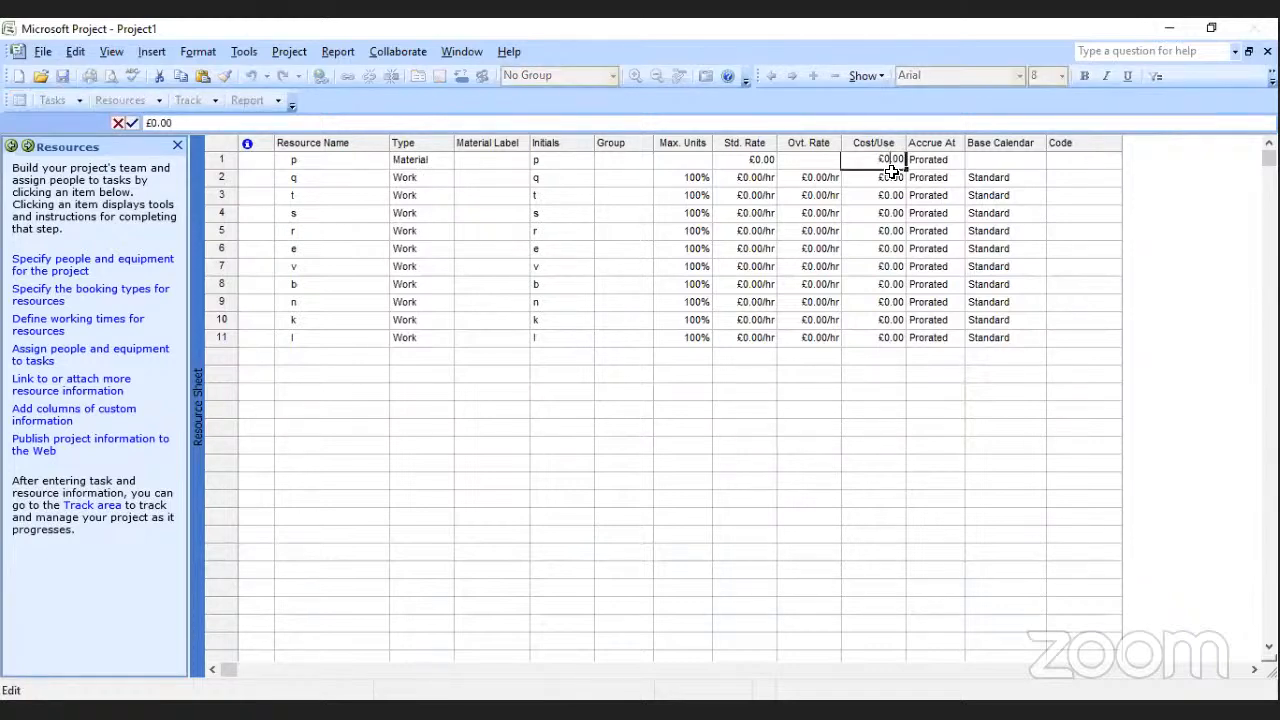
type("200")
left_click(862, 193)
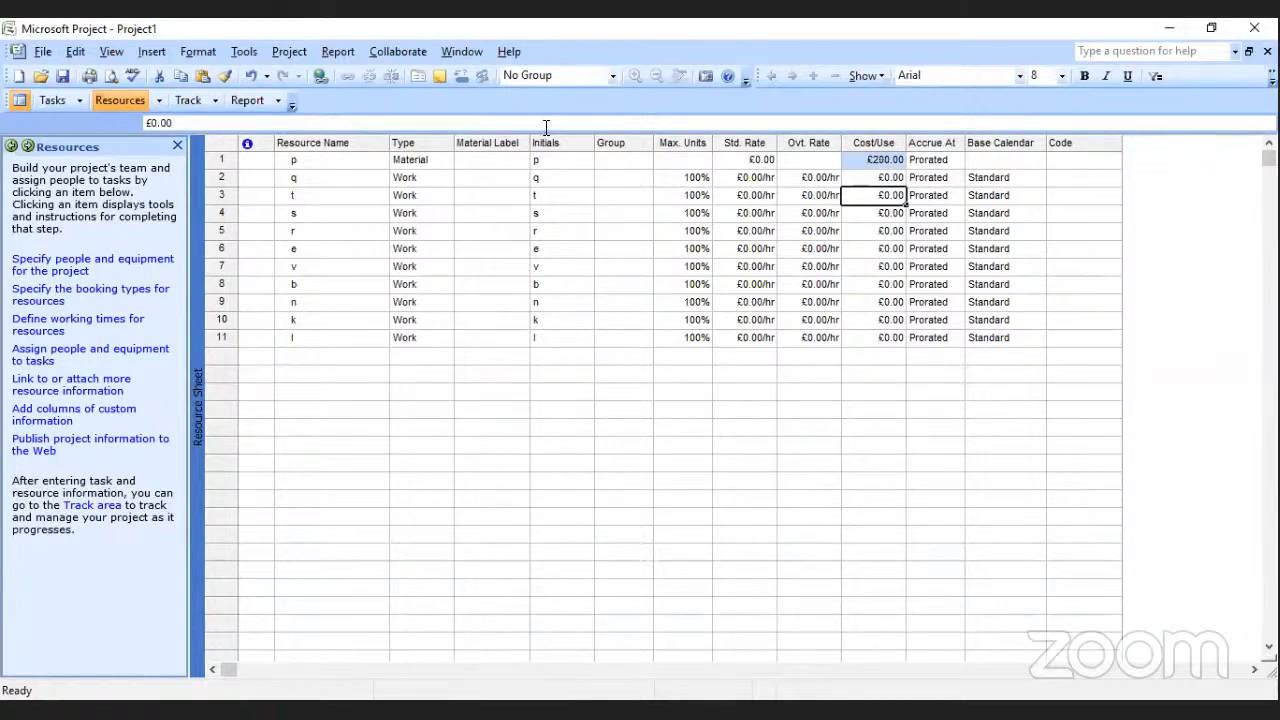
Set the standard rate of resource t to £20.00/hr.
left_click(750, 195)
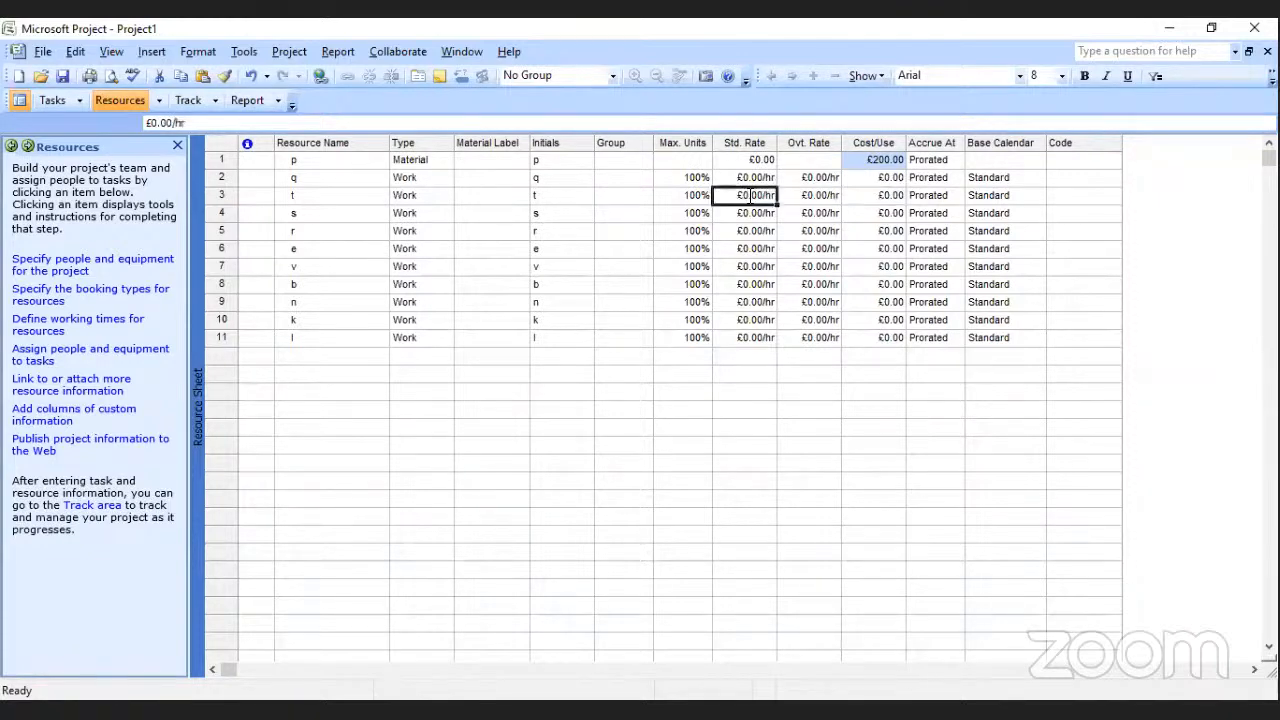
left_click(750, 195)
key("BackSpace")
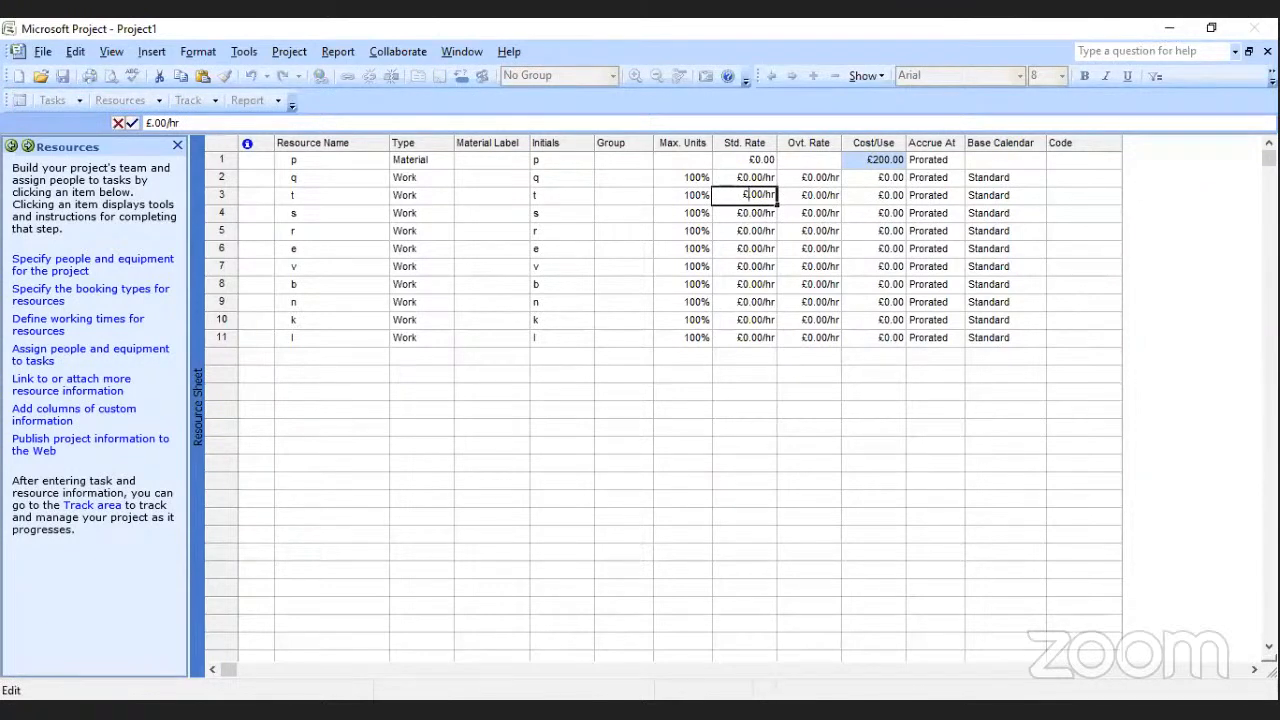
type("20")
left_click(811, 197)
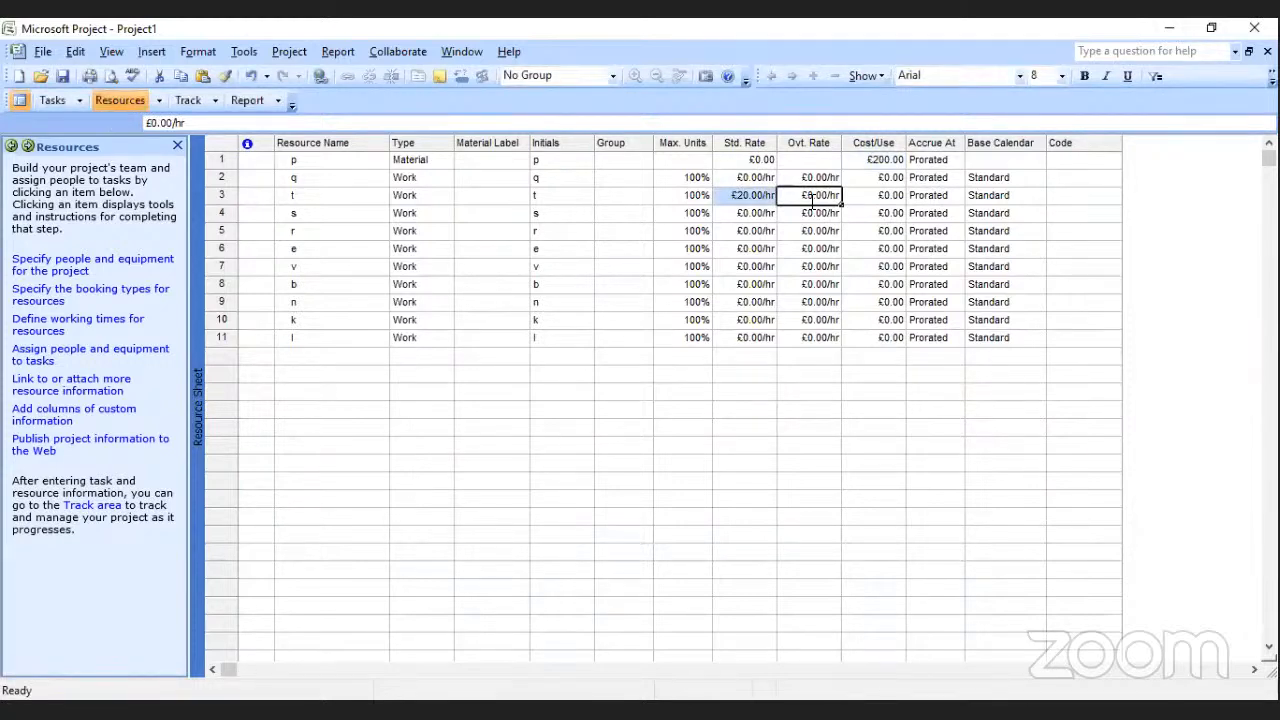
Set the overtime rate of resource t to £2.00/hr.
left_click(832, 196)
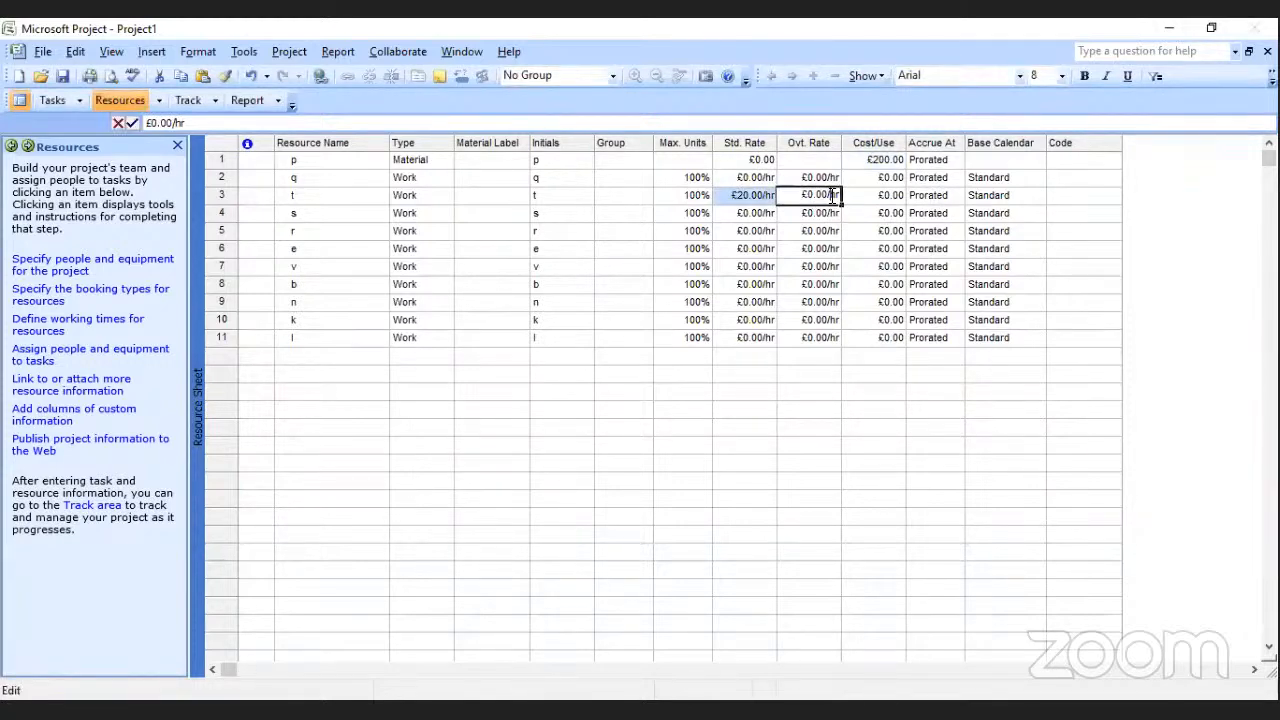
type("2")
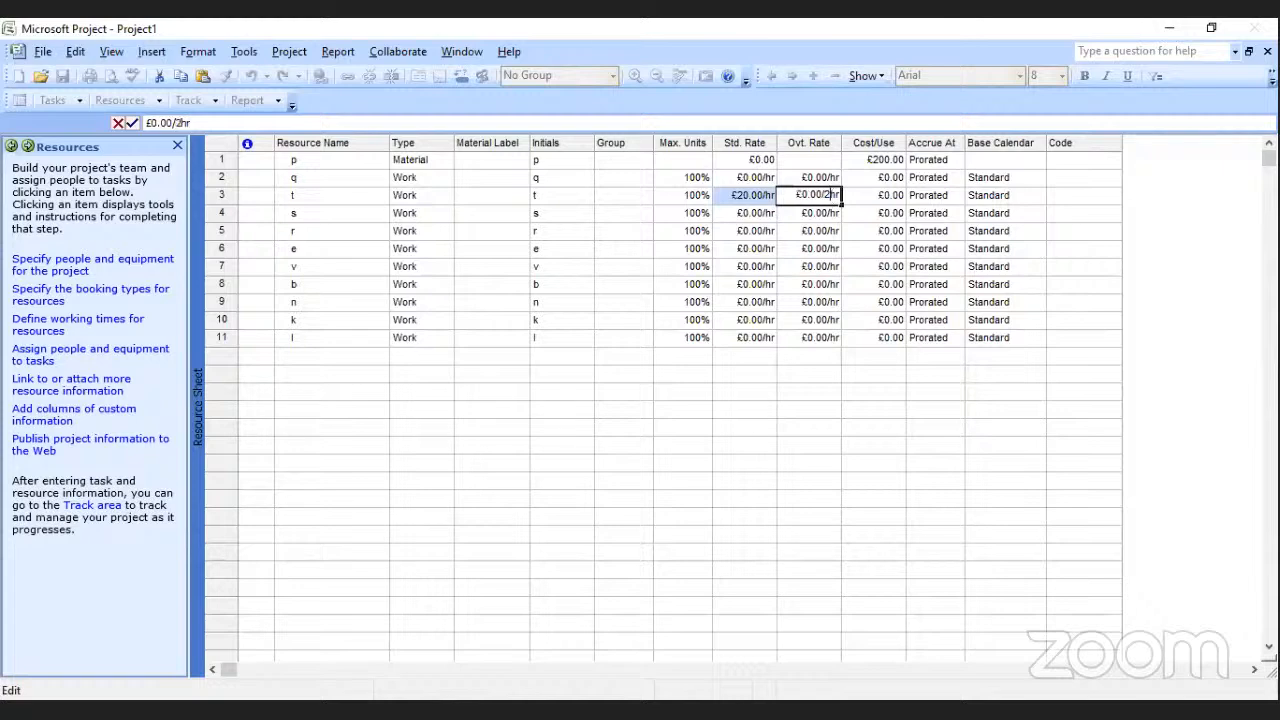
key("BackSpace")
key("BackSpace")
key("BackSpace")
key("BackSpace")
key("BackSpace")
key("BackSpace")
key("BackSpace")
key("Delete")
key("Delete")
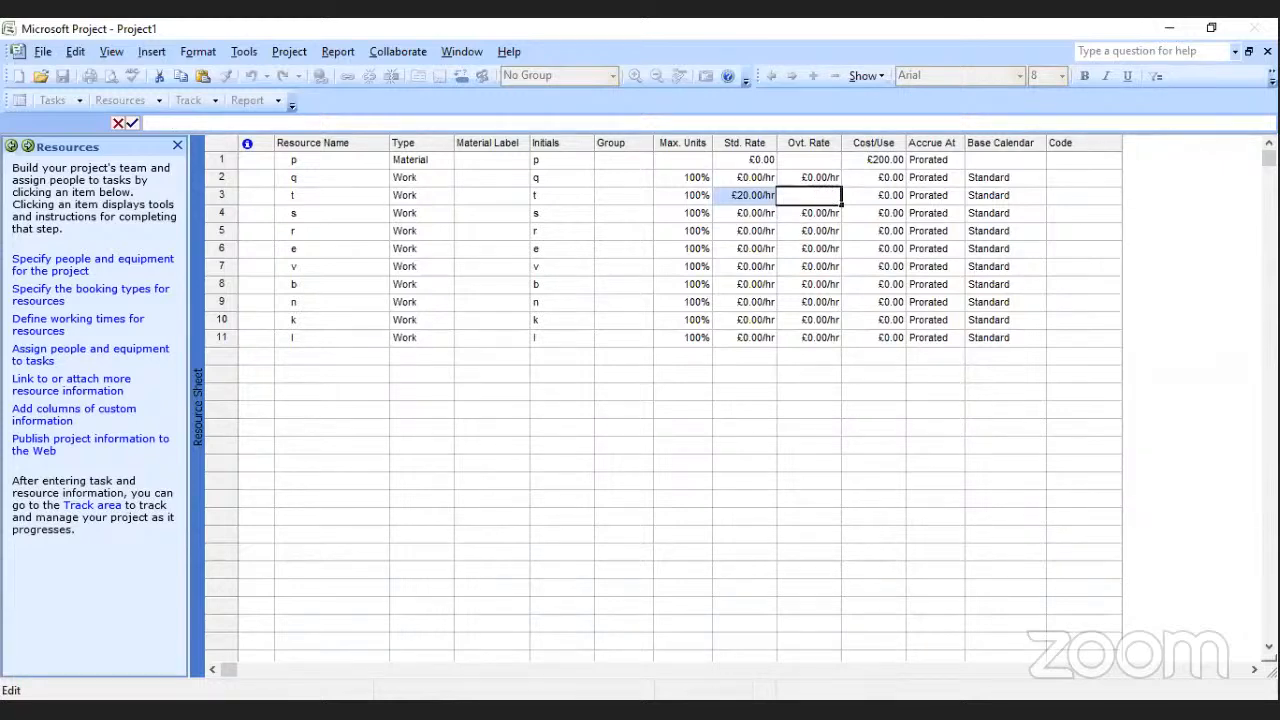
type("2")
left_click(798, 238)
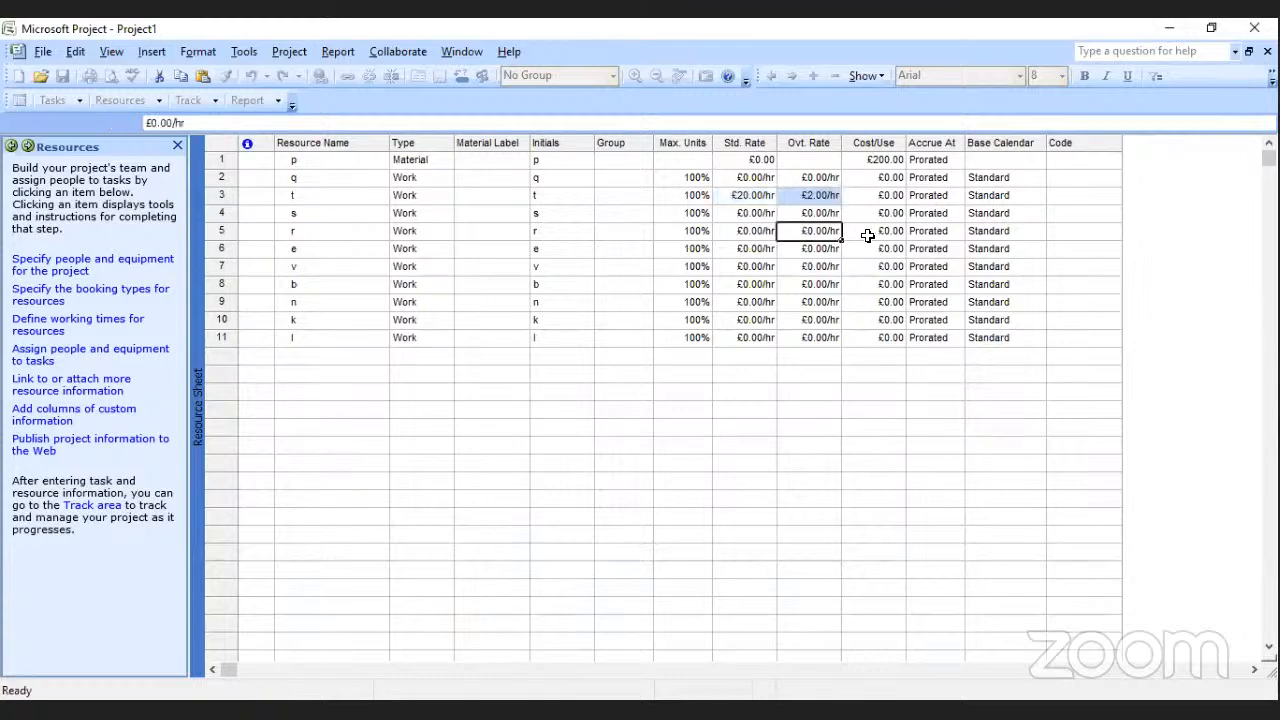
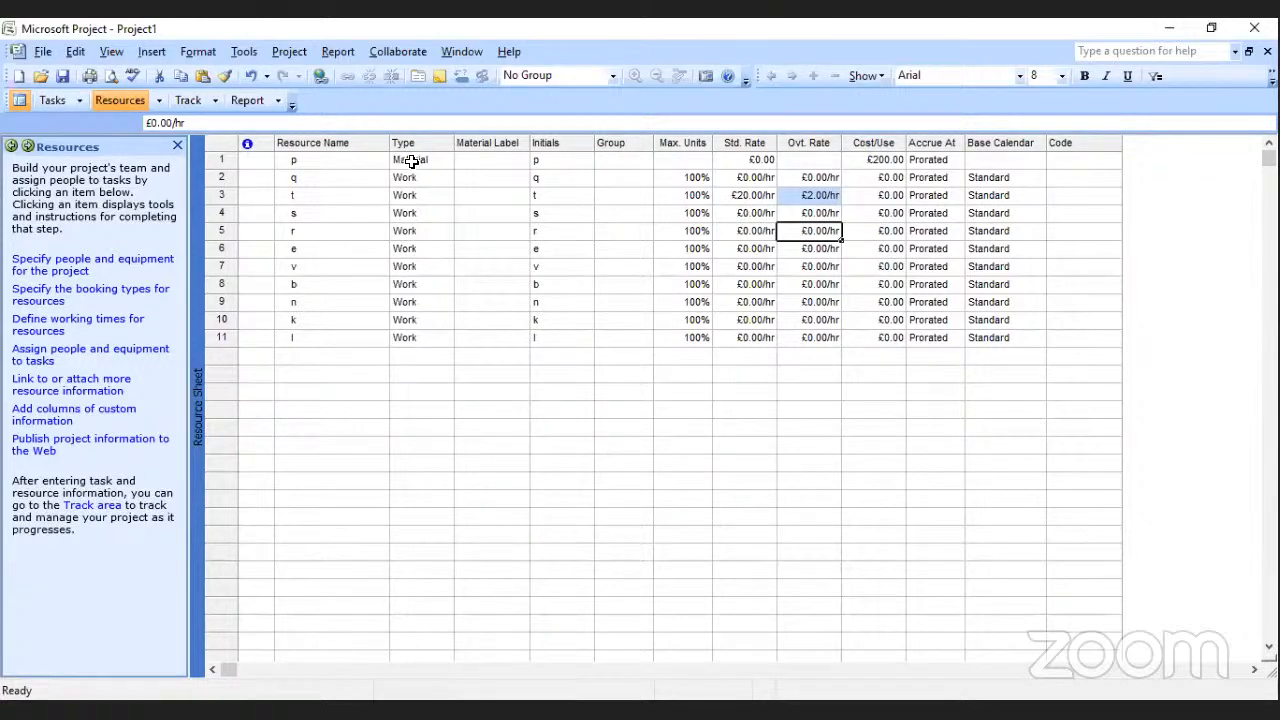
Change the type of resource p to Work.
left_click(424, 162)
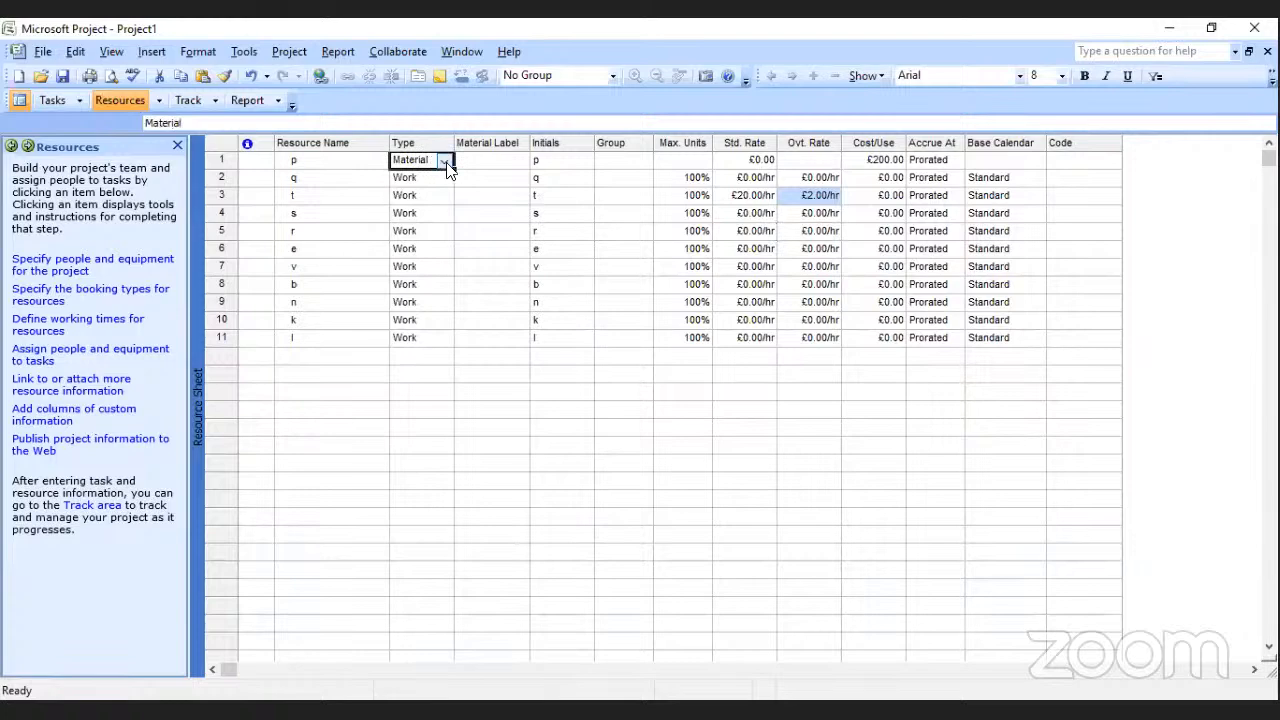
left_click(447, 162)
left_click(371, 176)
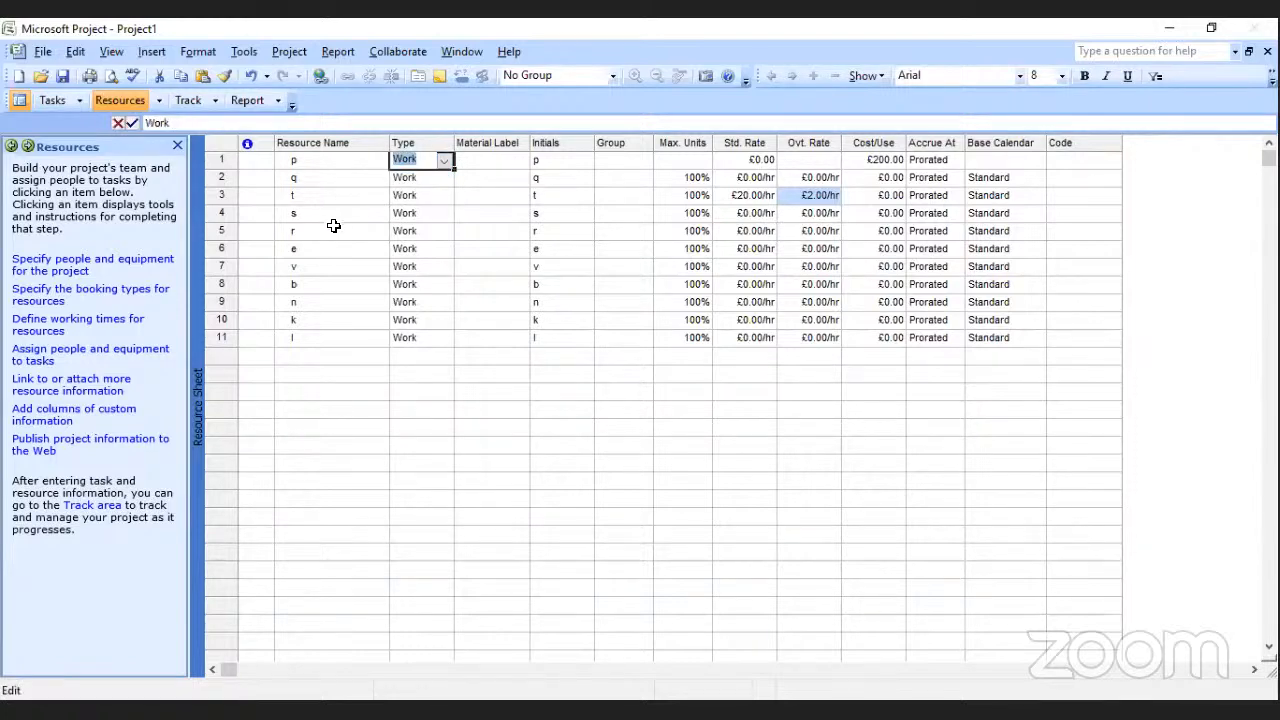
left_click(438, 212)
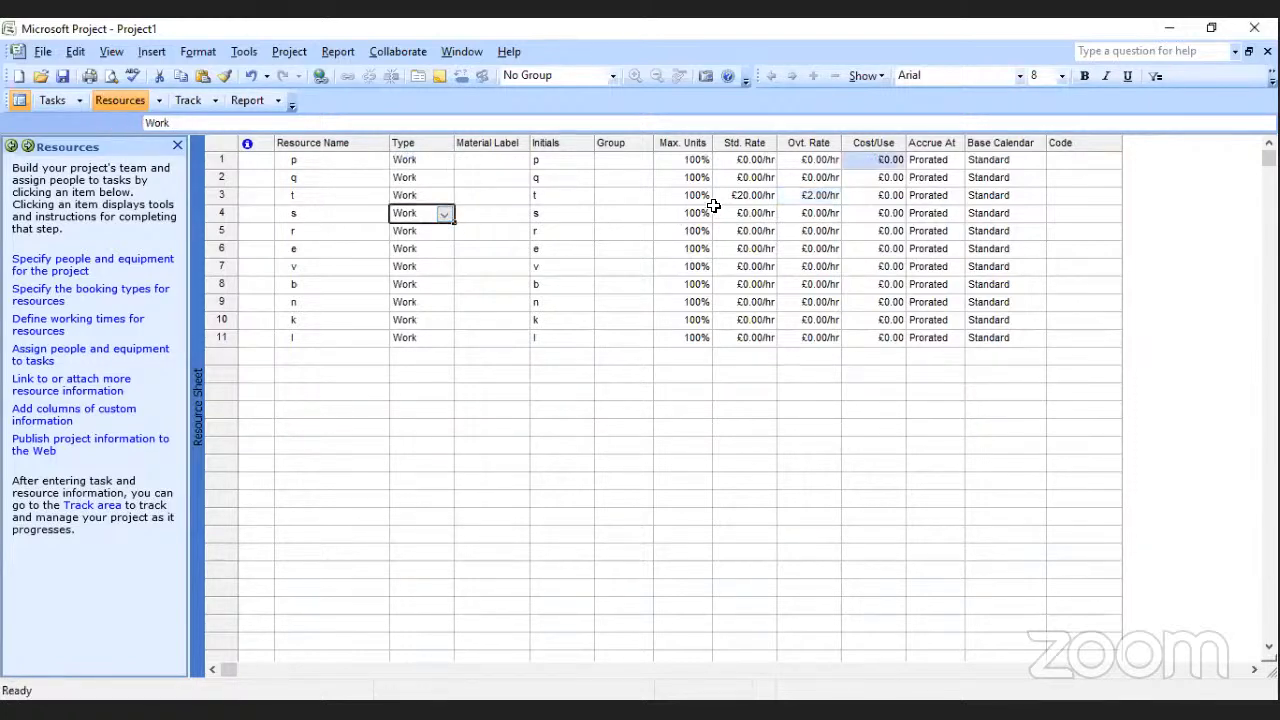
Set the standard hourly rates of resources p, q, t and s to £20, £25, £15 and £10 respectively.
left_click(760, 161)
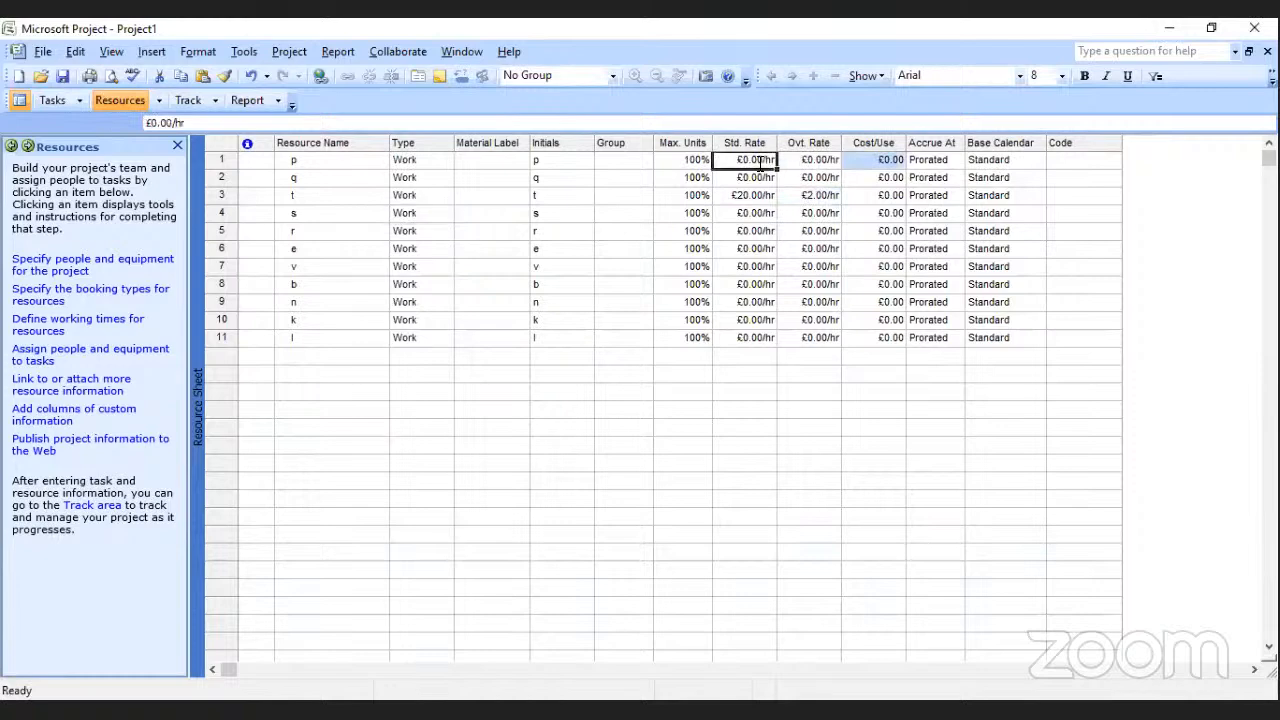
type("20")
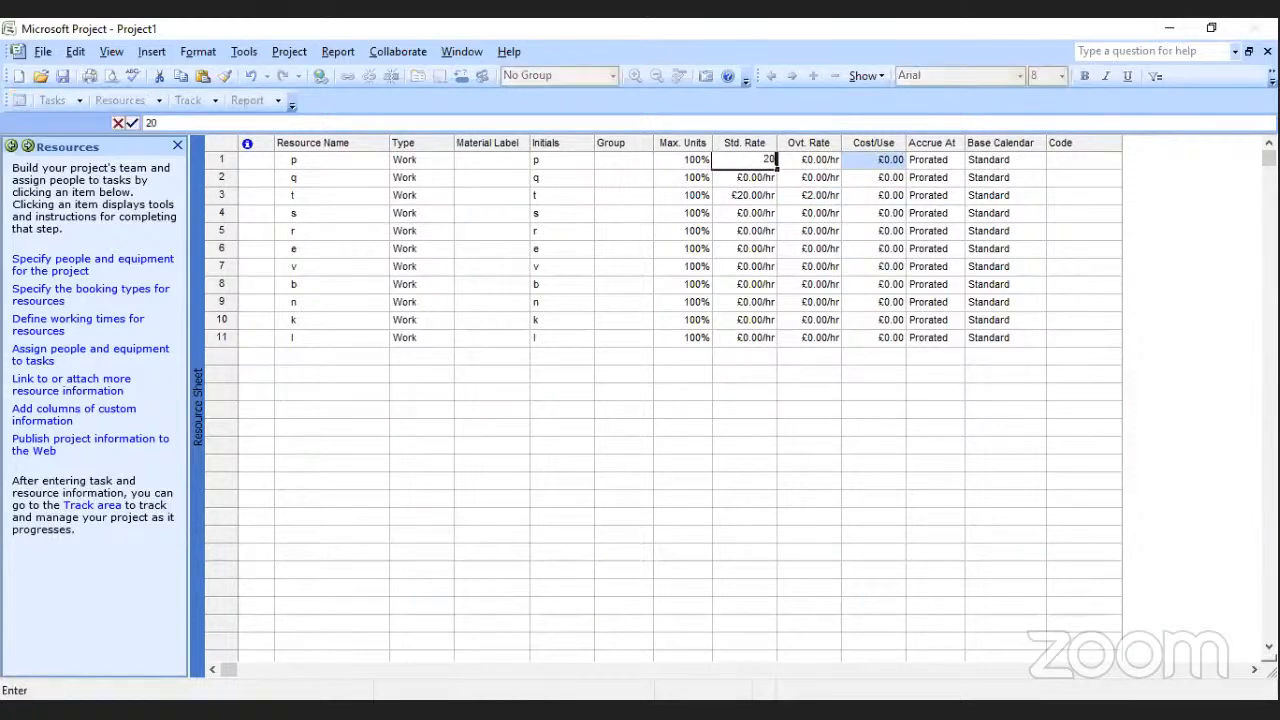
key("Return")
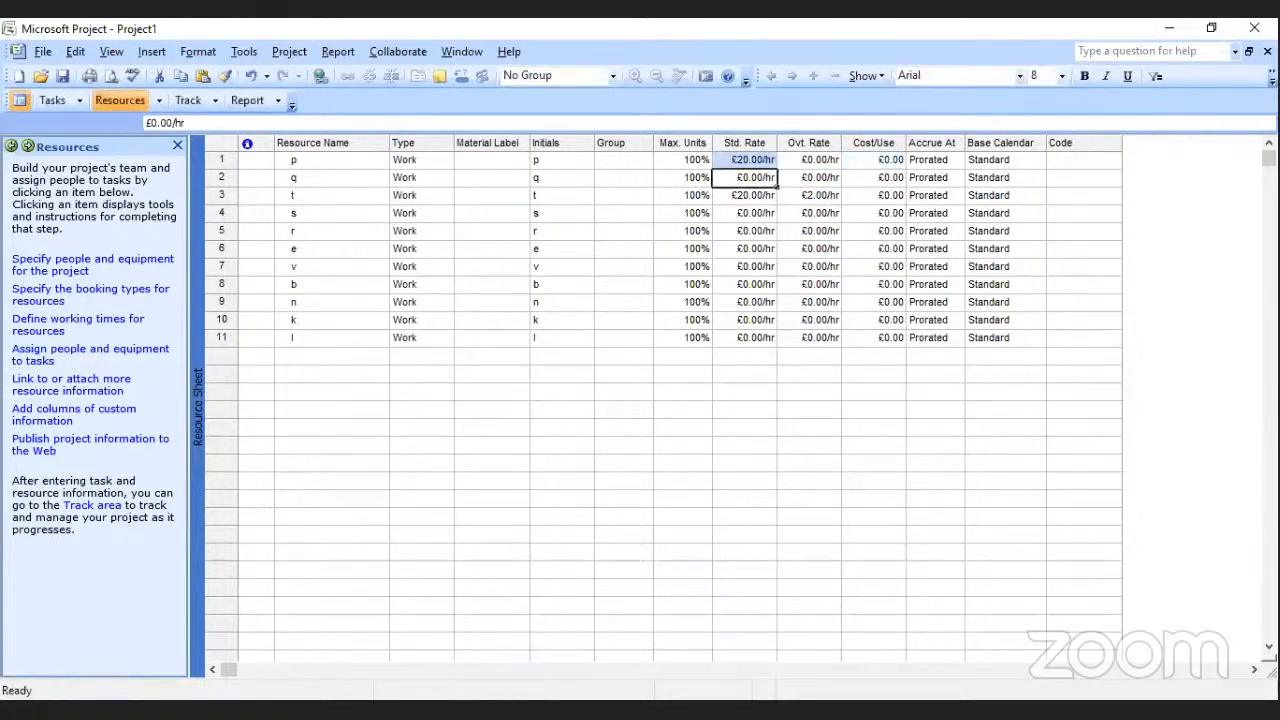
type("24")
key("BackSpace")
type("5")
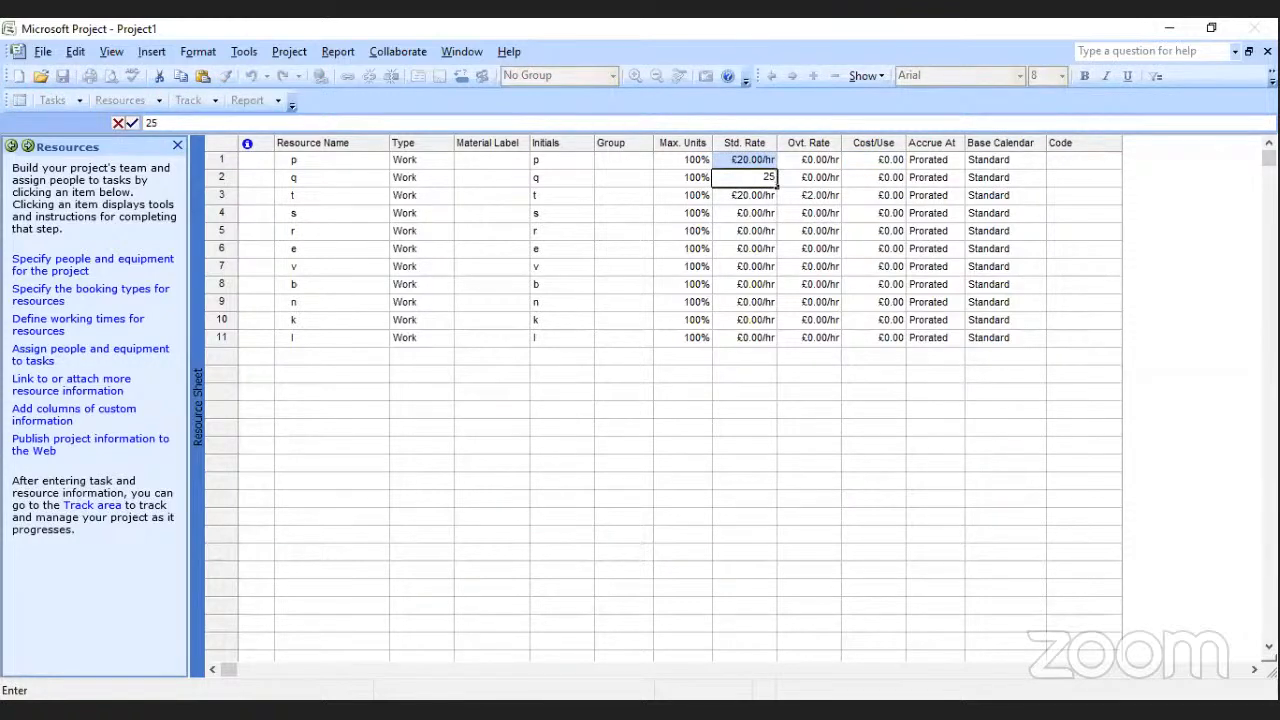
key("Return")
type("15")
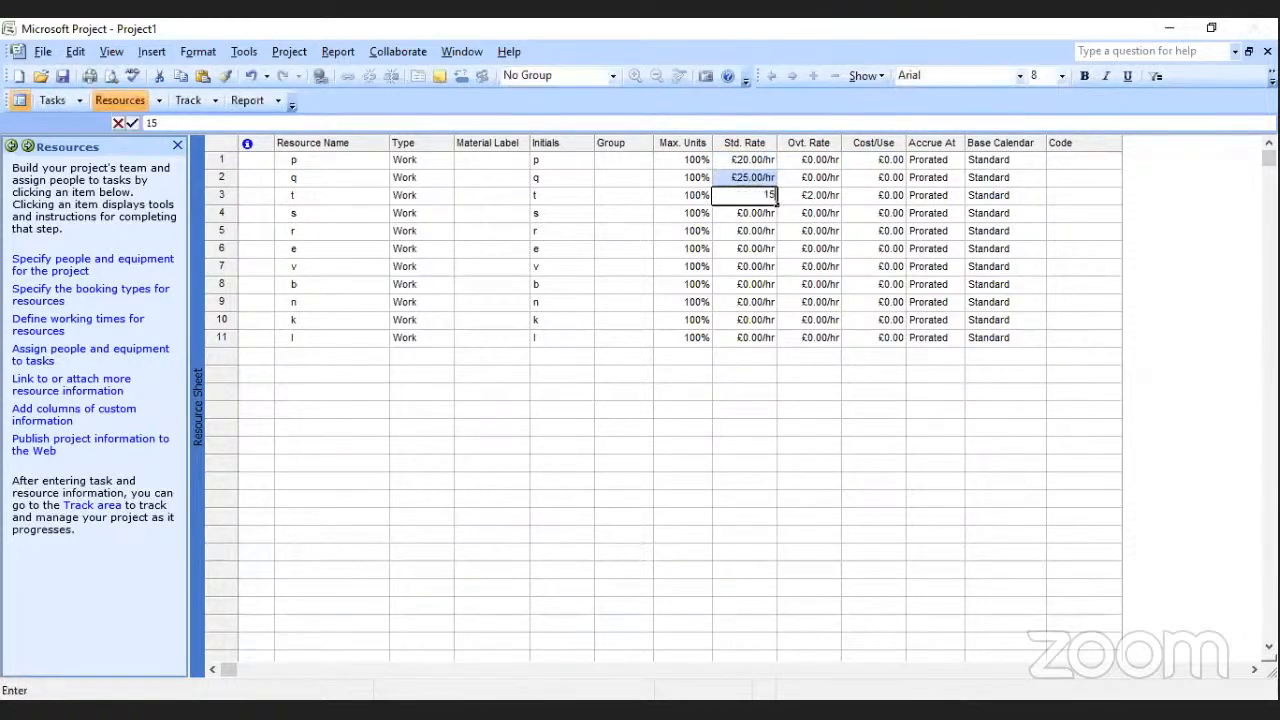
key("Return")
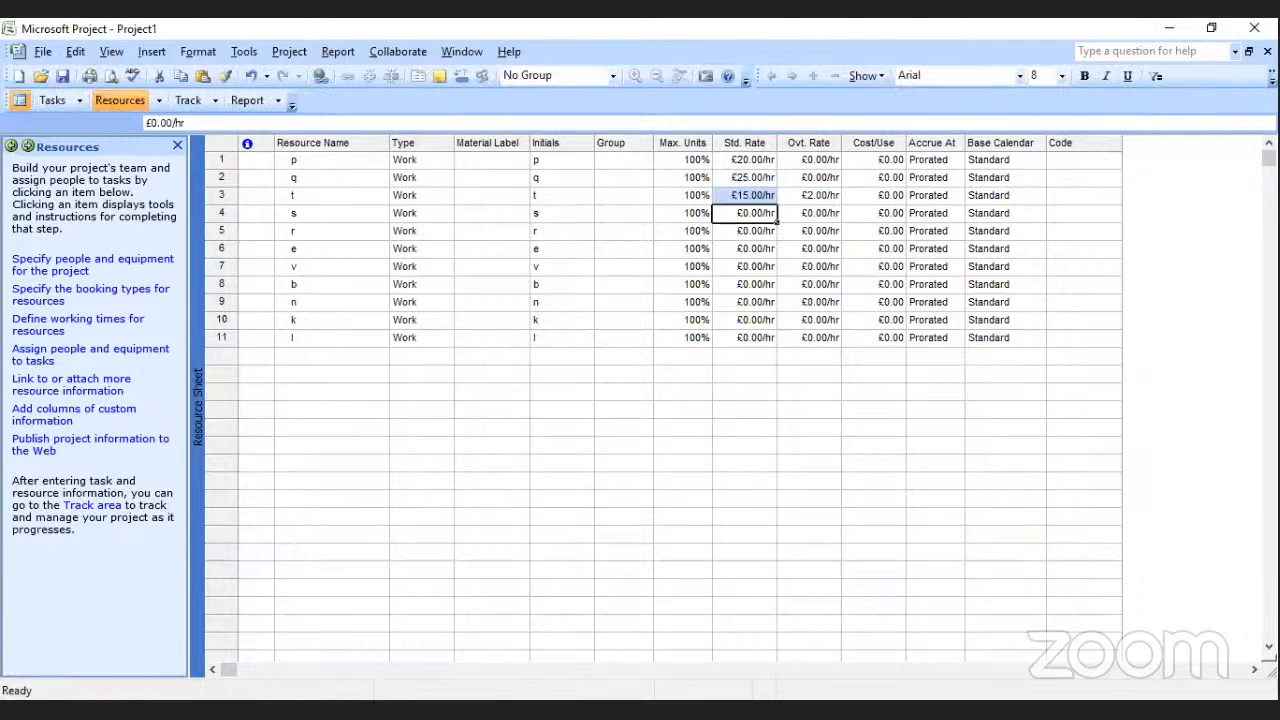
type("10")
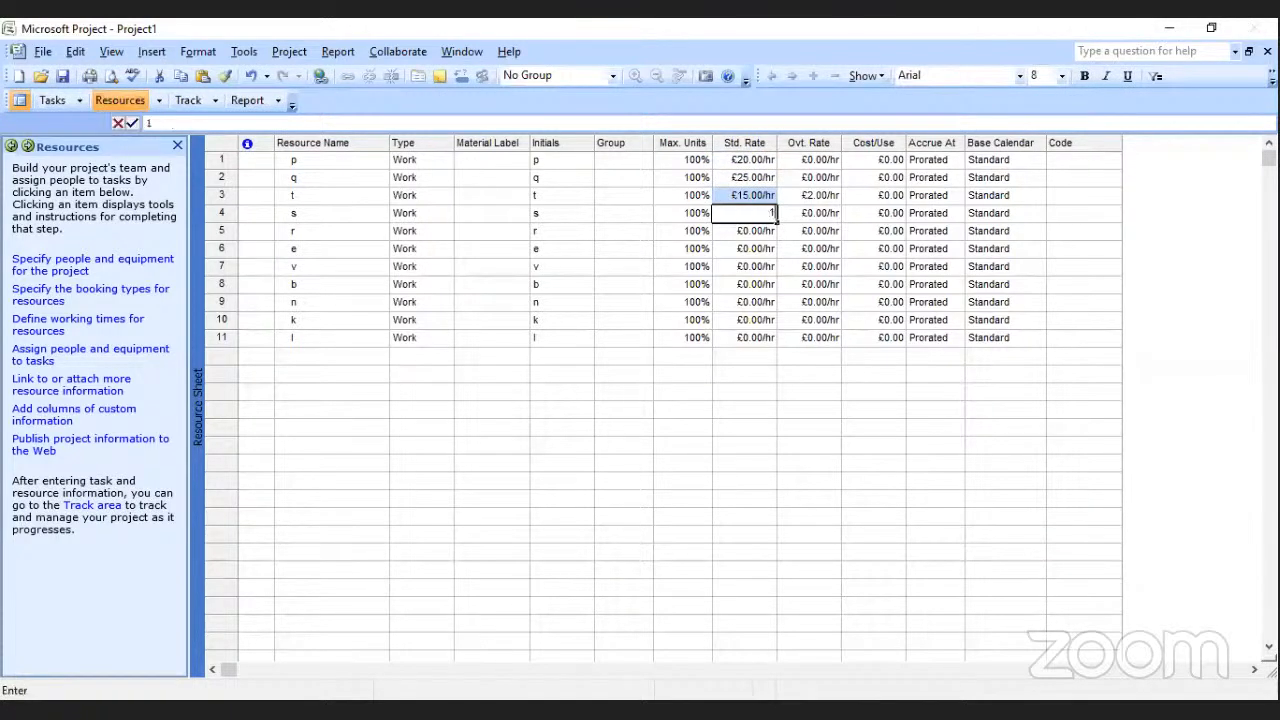
left_click(752, 252)
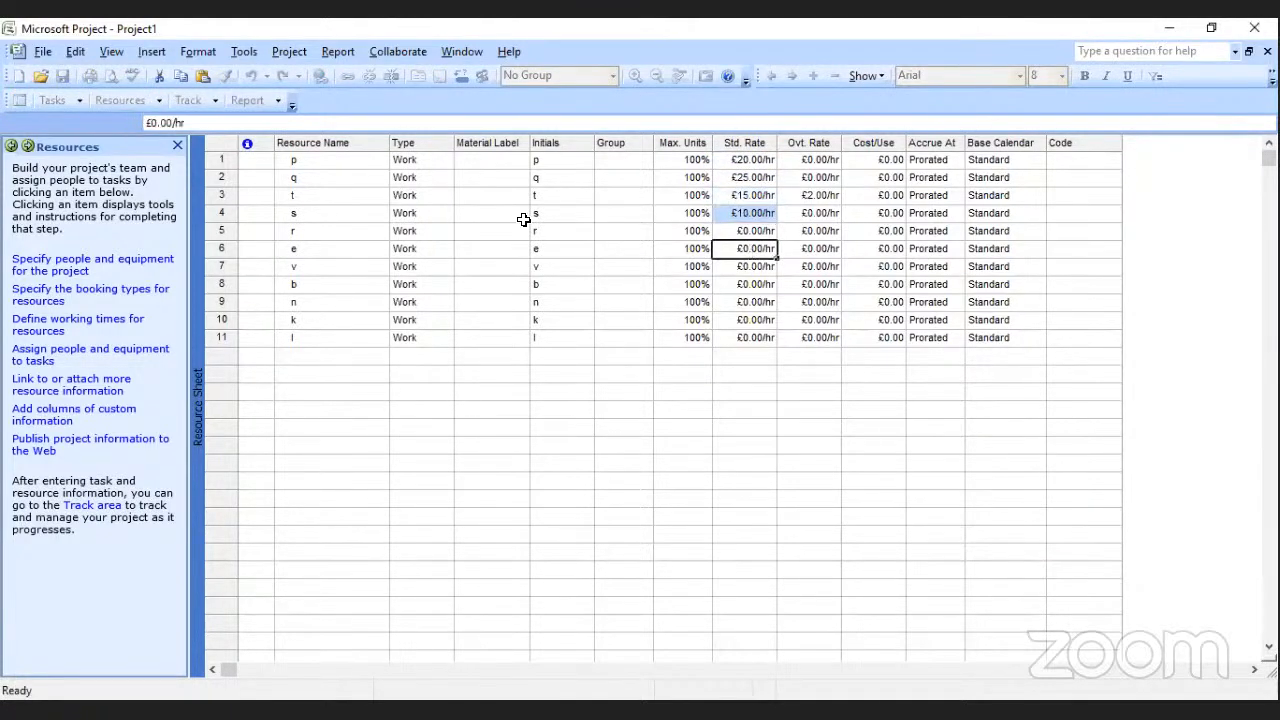
Change the type of resources r and e to Material.
left_click(426, 231)
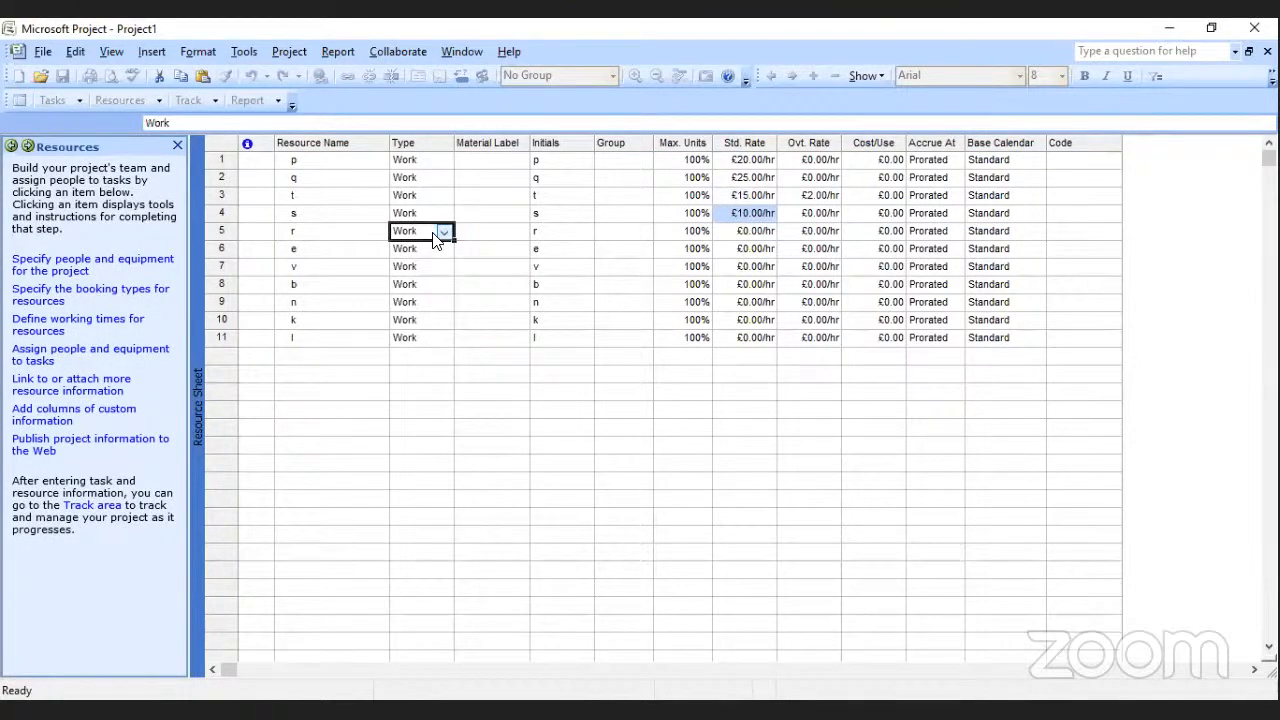
left_click(444, 231)
left_click(386, 262)
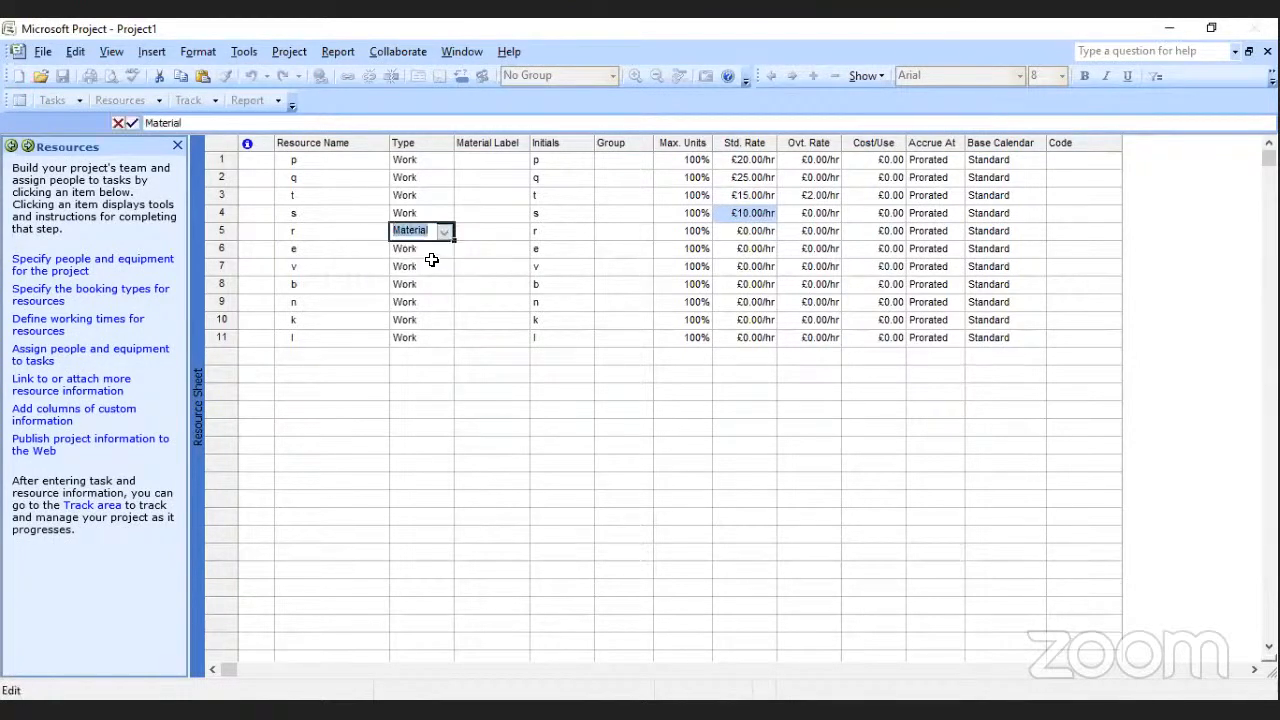
left_click(436, 264)
left_click(444, 250)
left_click(444, 250)
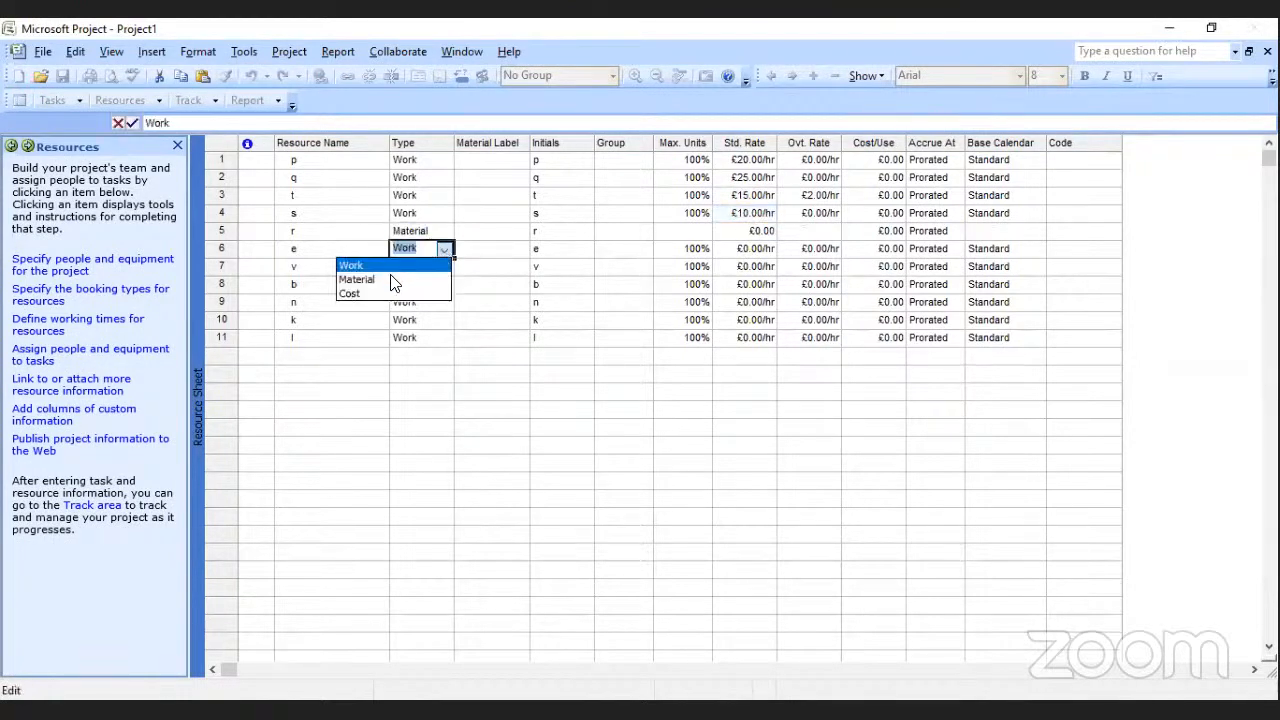
left_click(391, 277)
Change the type of resources v and b to Material.
left_click(447, 270)
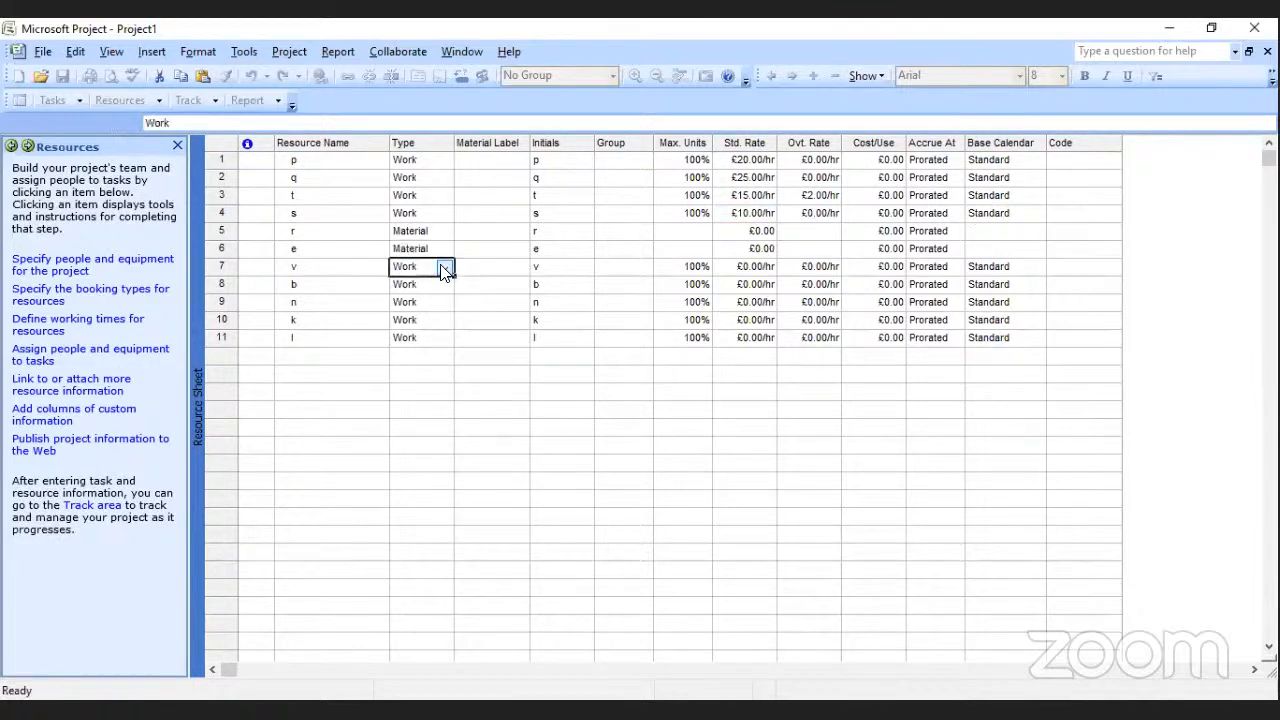
left_click(445, 270)
left_click(404, 297)
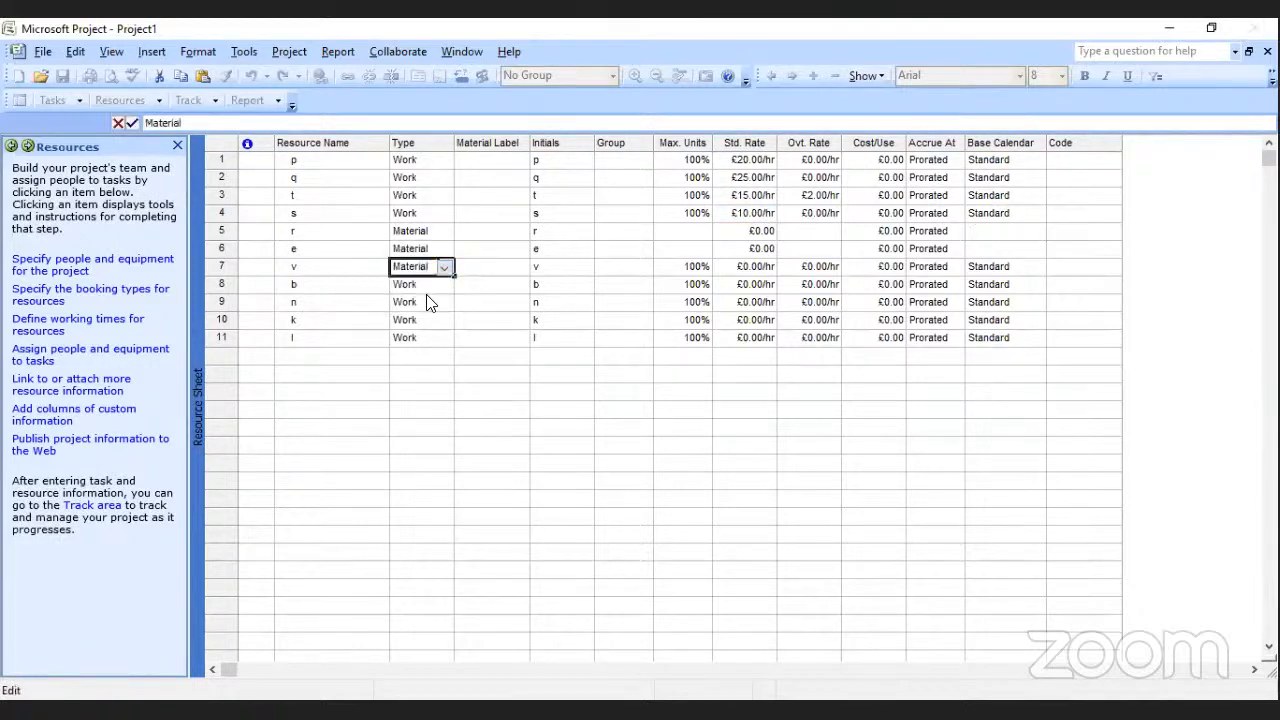
left_click(427, 303)
left_click(568, 423)
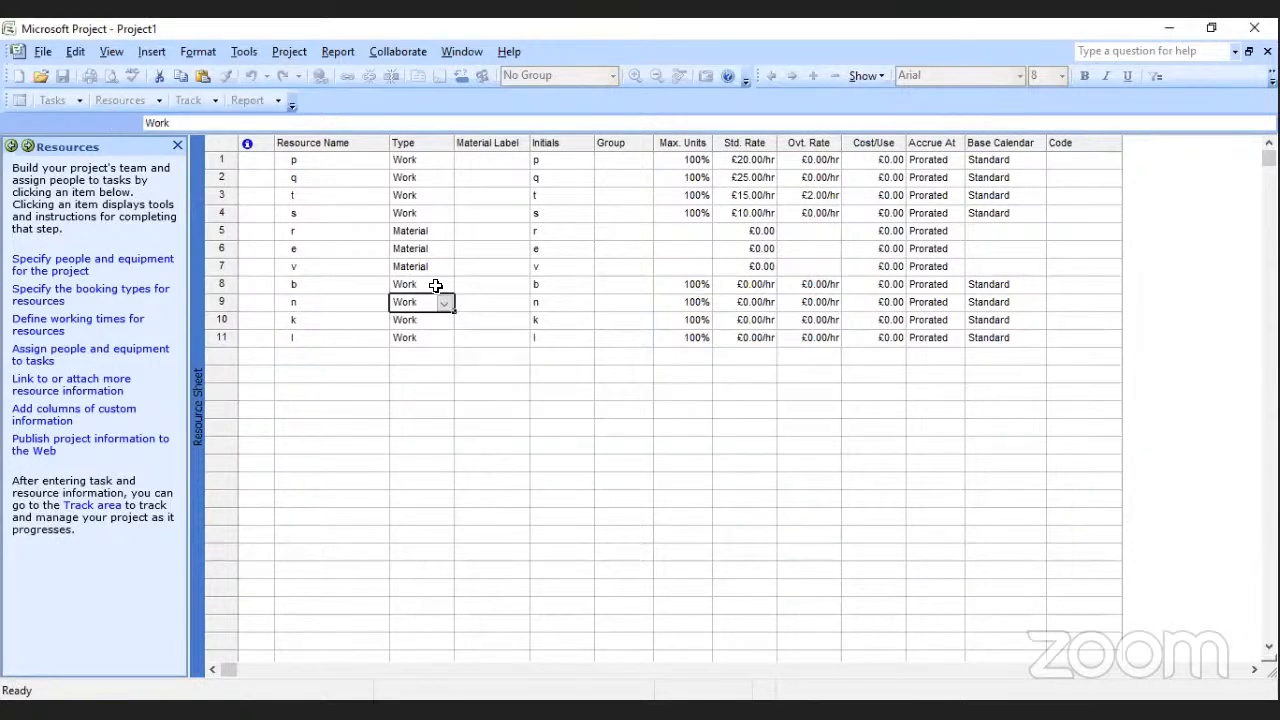
left_click(436, 286)
left_click(444, 285)
left_click(390, 315)
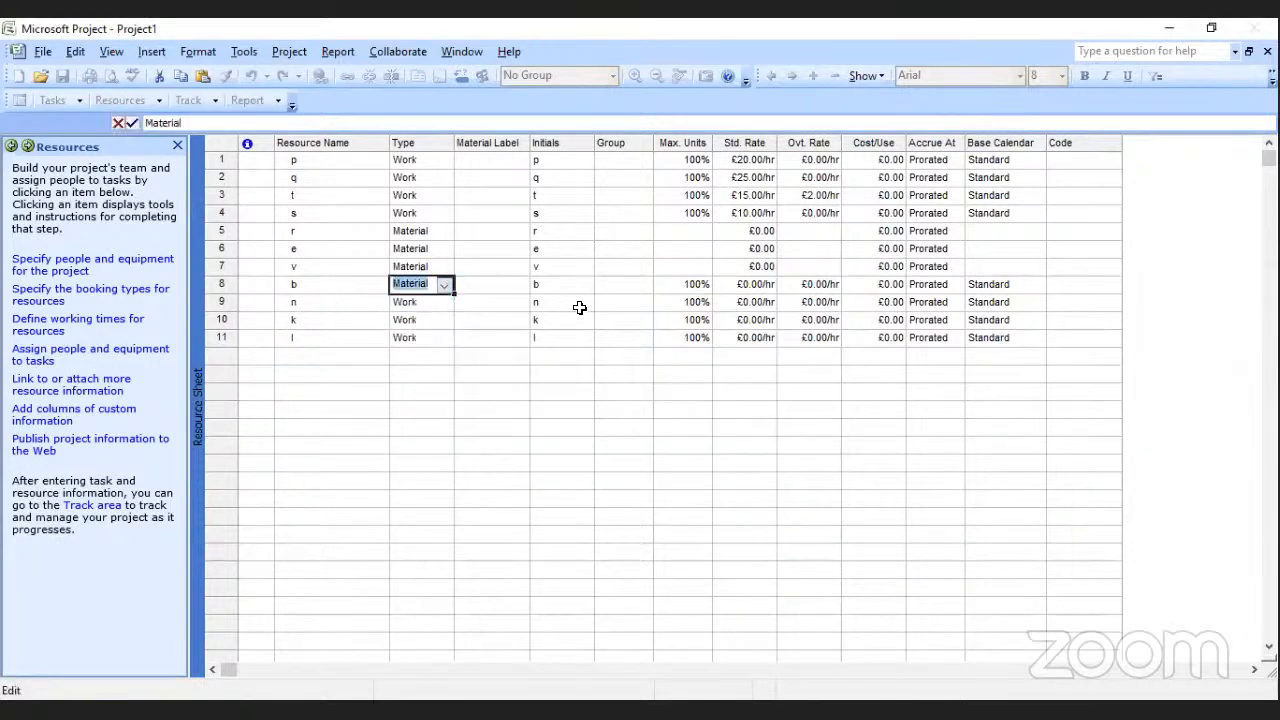
left_click(579, 307)
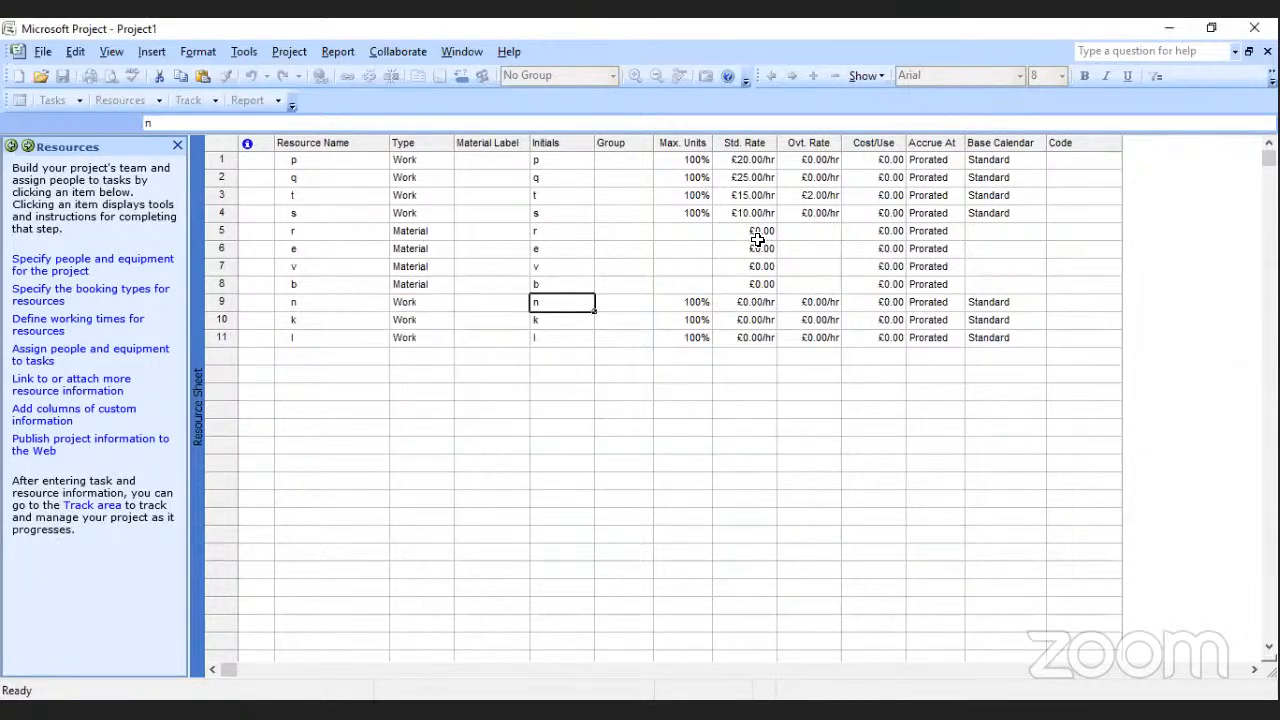
Set the cost per use of resources r, e, v and b to £200, £250, £300 and £150 respectively.
left_click(896, 233)
type("200")
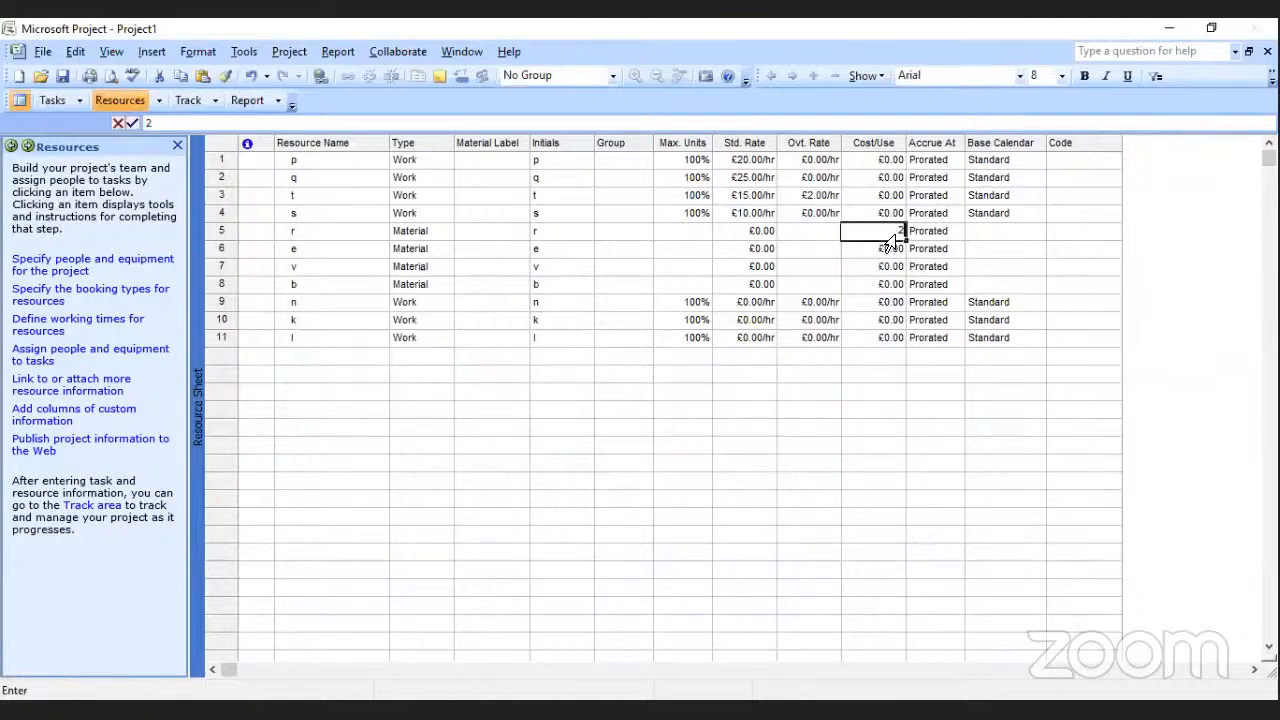
key("Return")
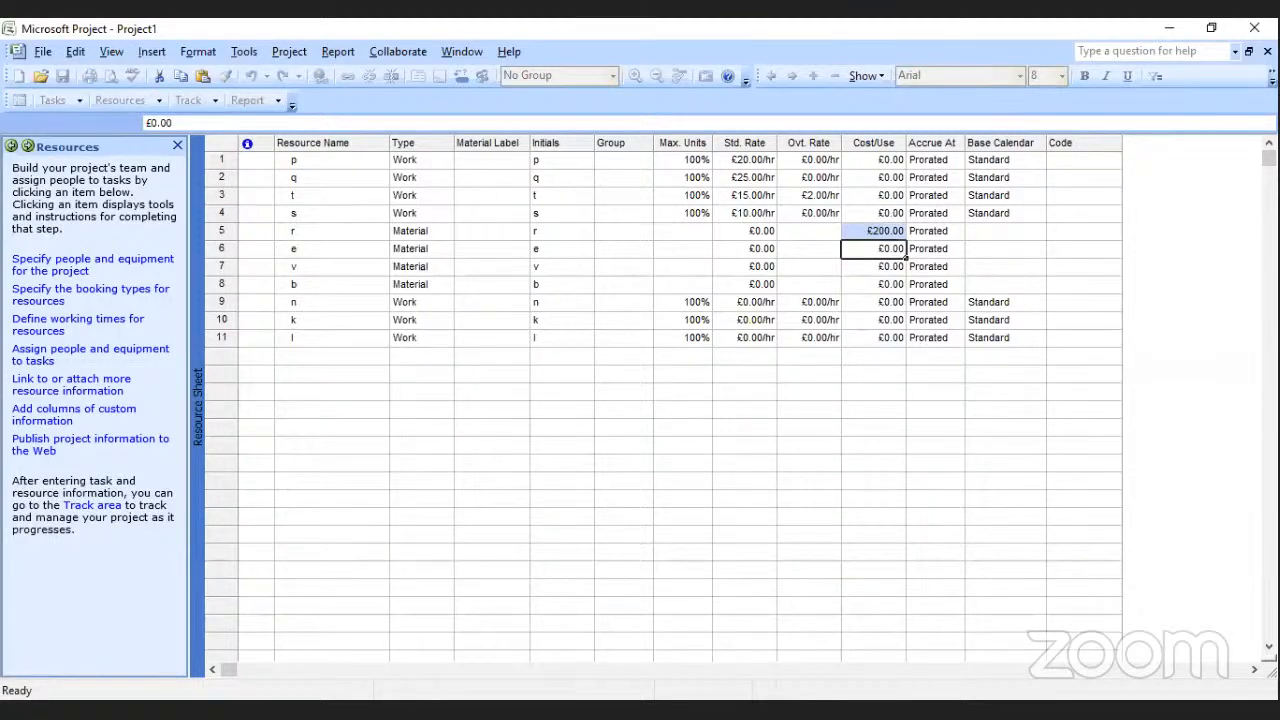
type("250")
key("Return")
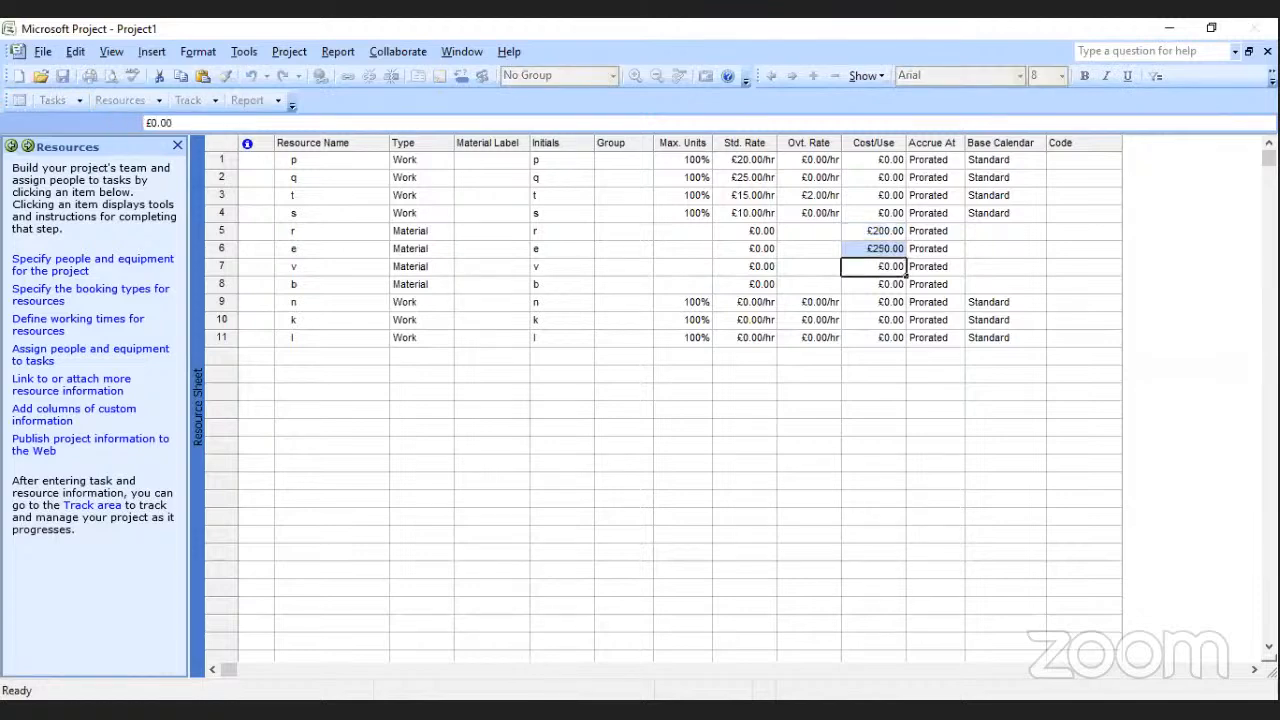
type("300")
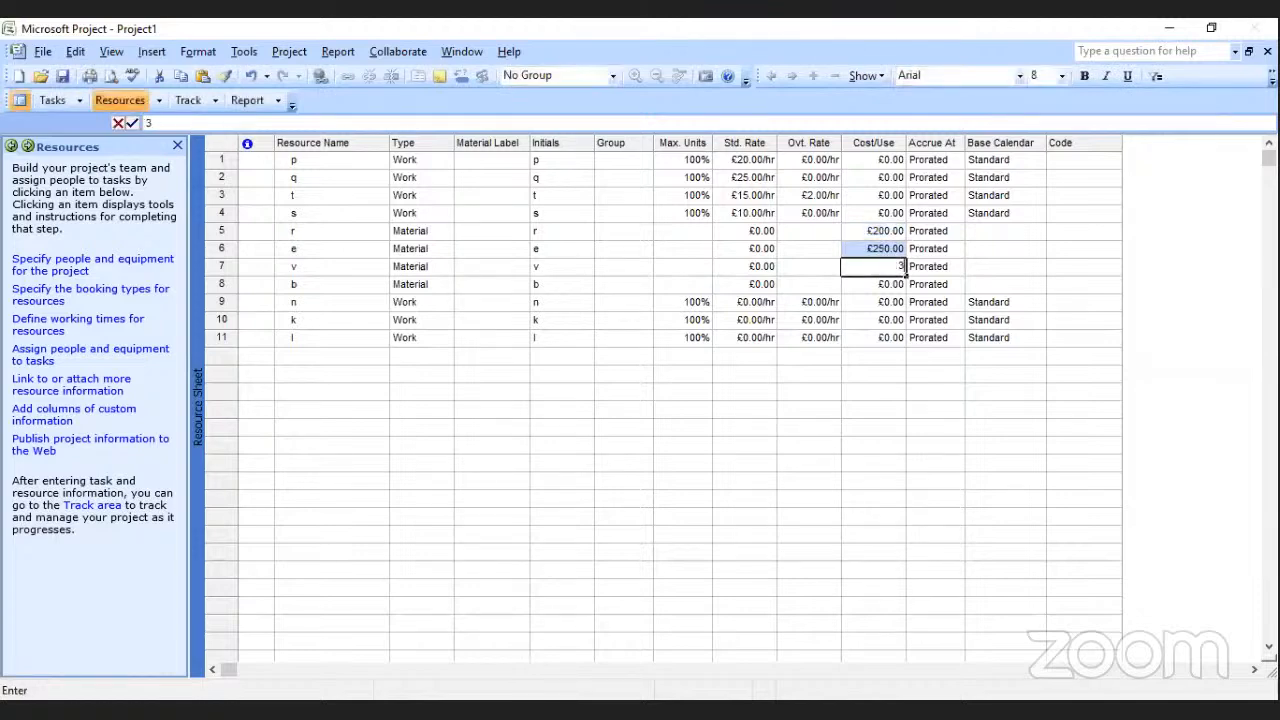
key("Return")
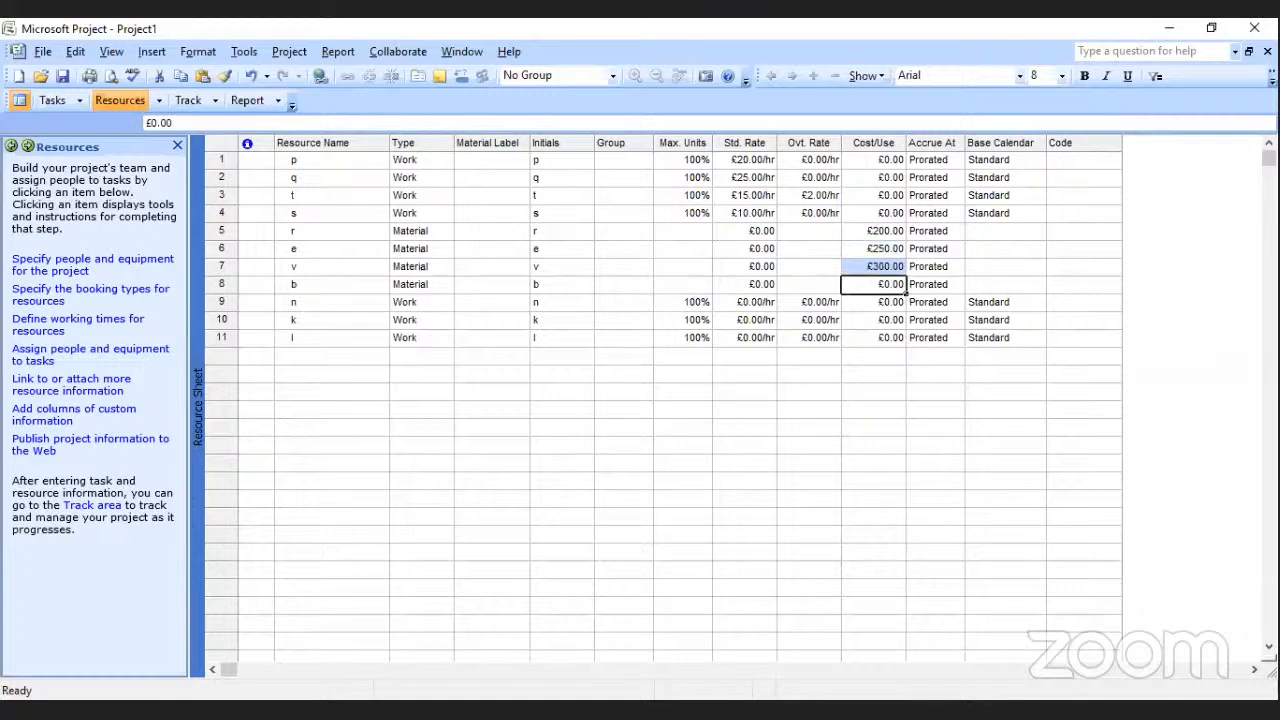
type("150")
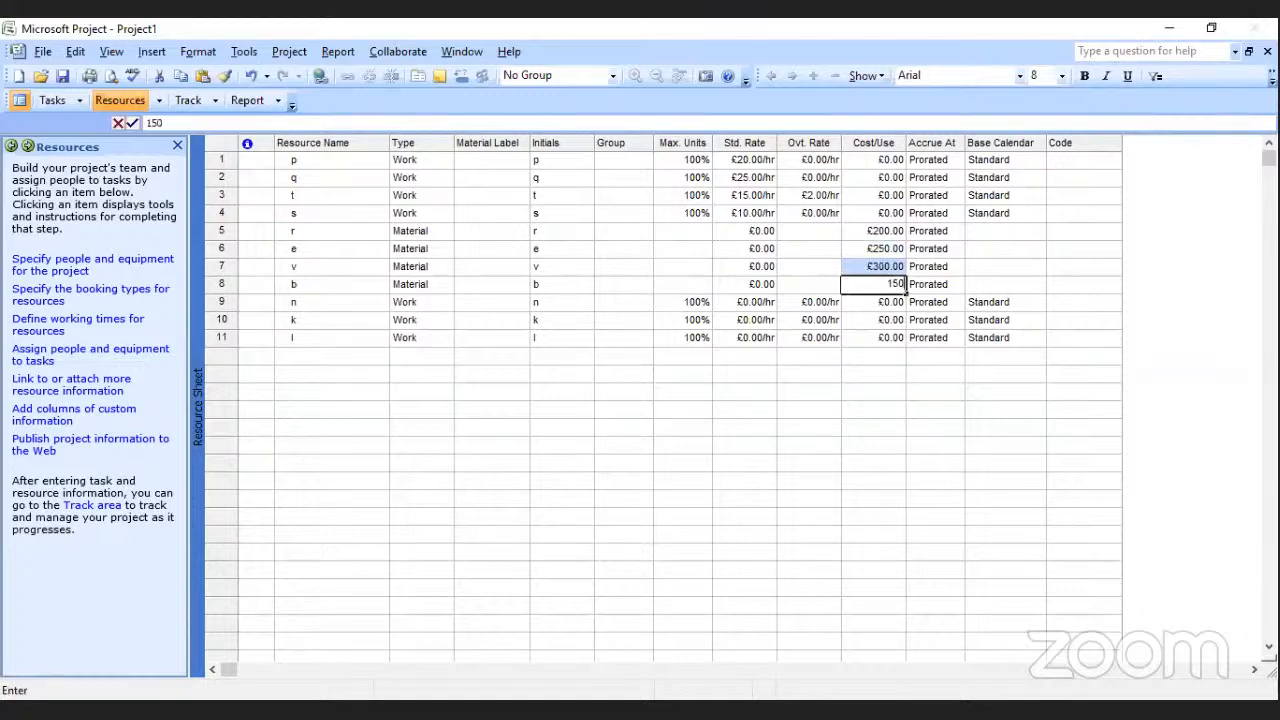
left_click(920, 358)
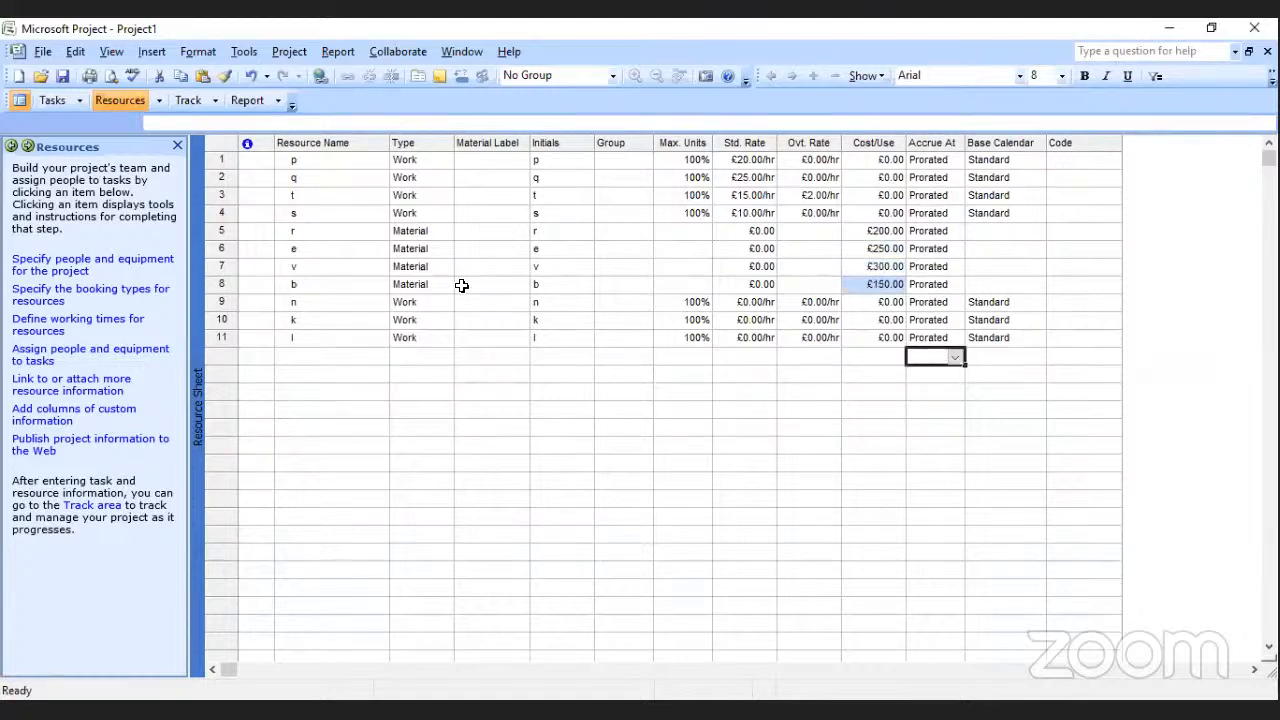
Change the type of resources n, k and l to Cost and dismiss the Planning Wizard tip.
left_click(403, 307)
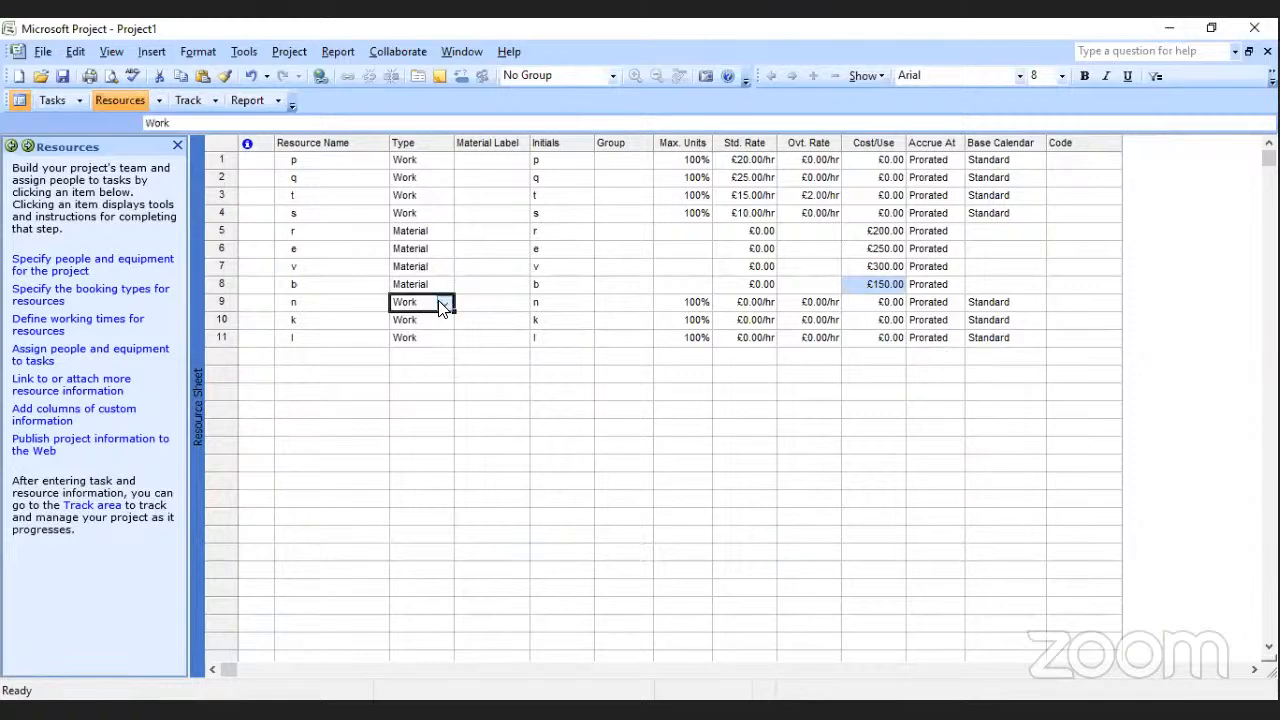
left_click(443, 302)
left_click(360, 347)
left_click(443, 320)
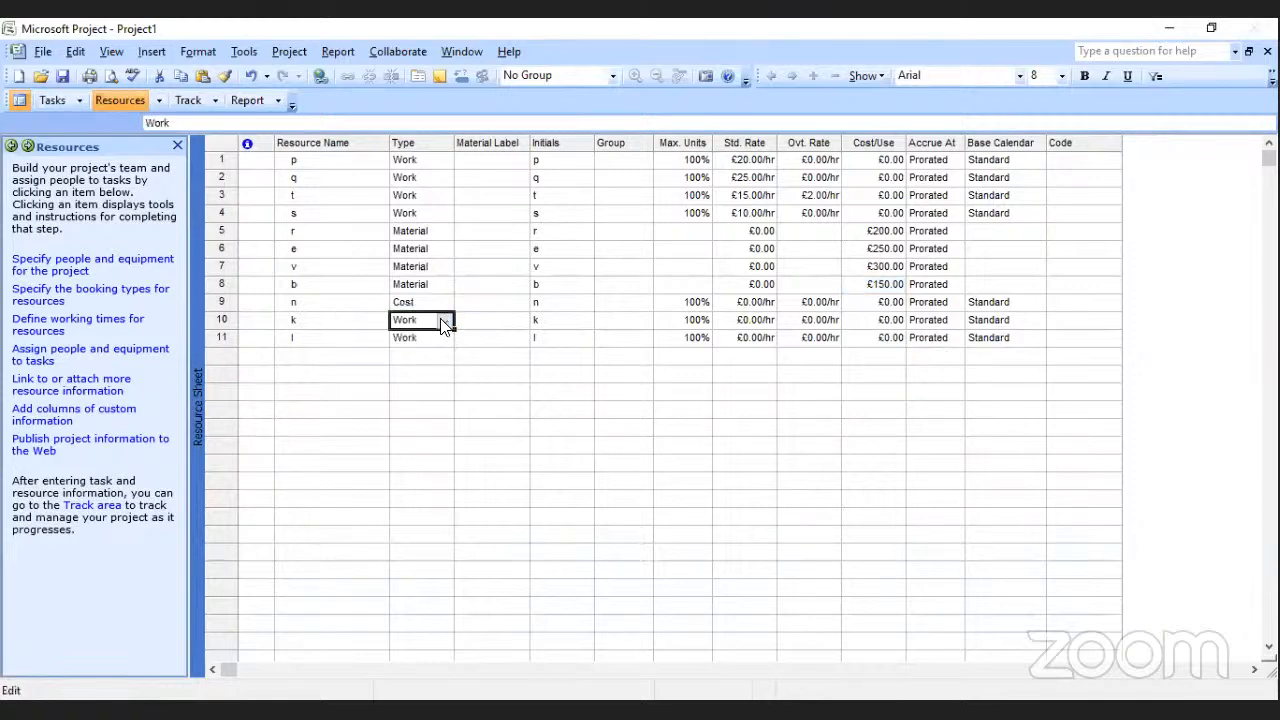
left_click(443, 322)
left_click(362, 364)
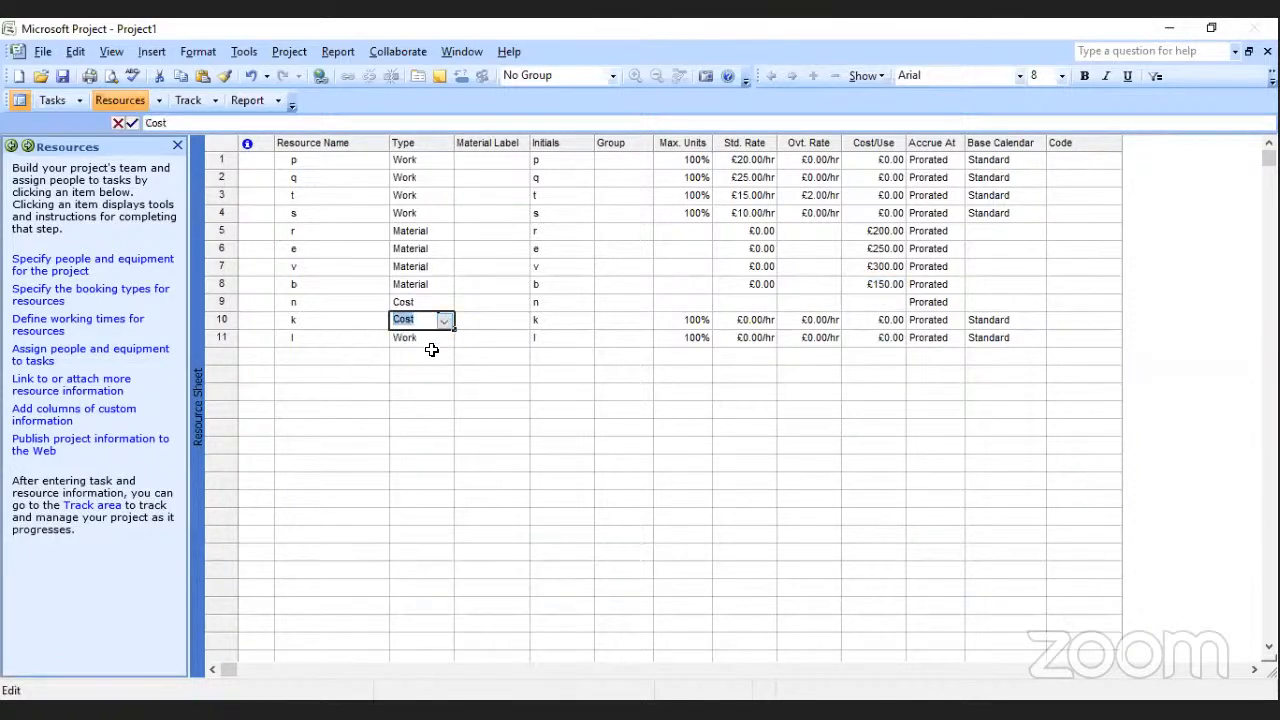
left_click(431, 340)
left_click(447, 338)
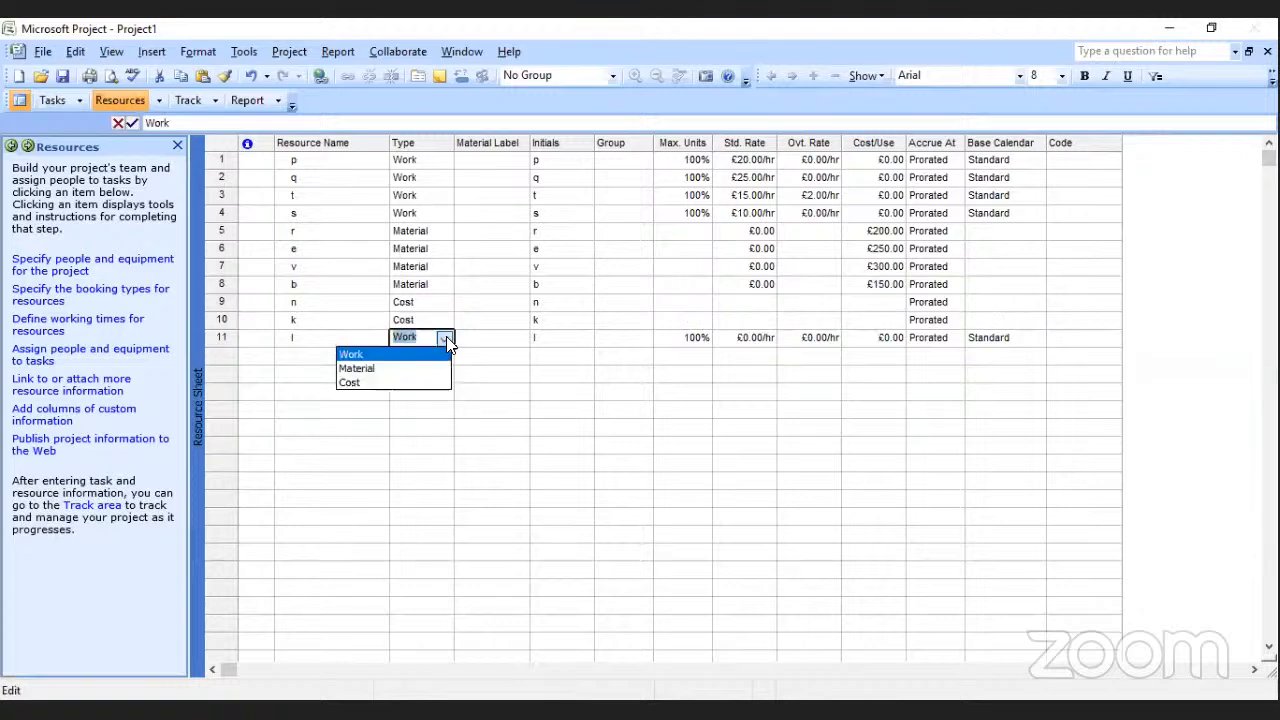
left_click(362, 379)
left_click(495, 396)
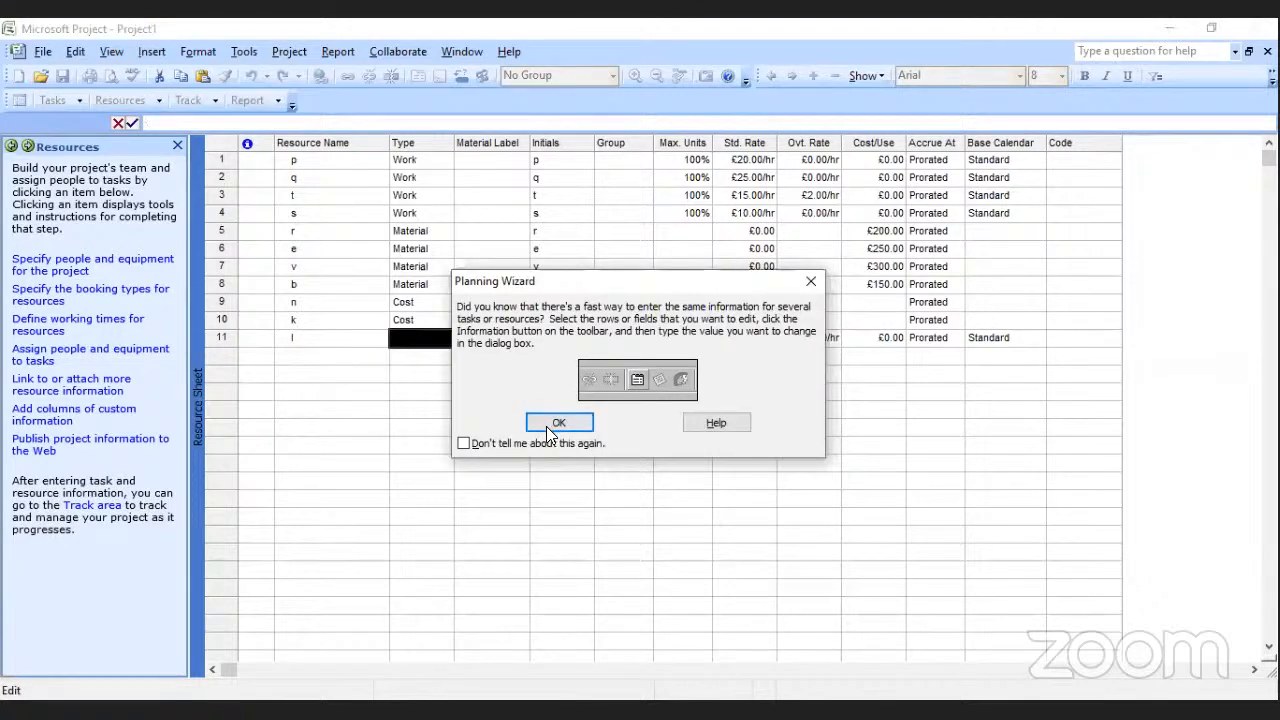
left_click(559, 423)
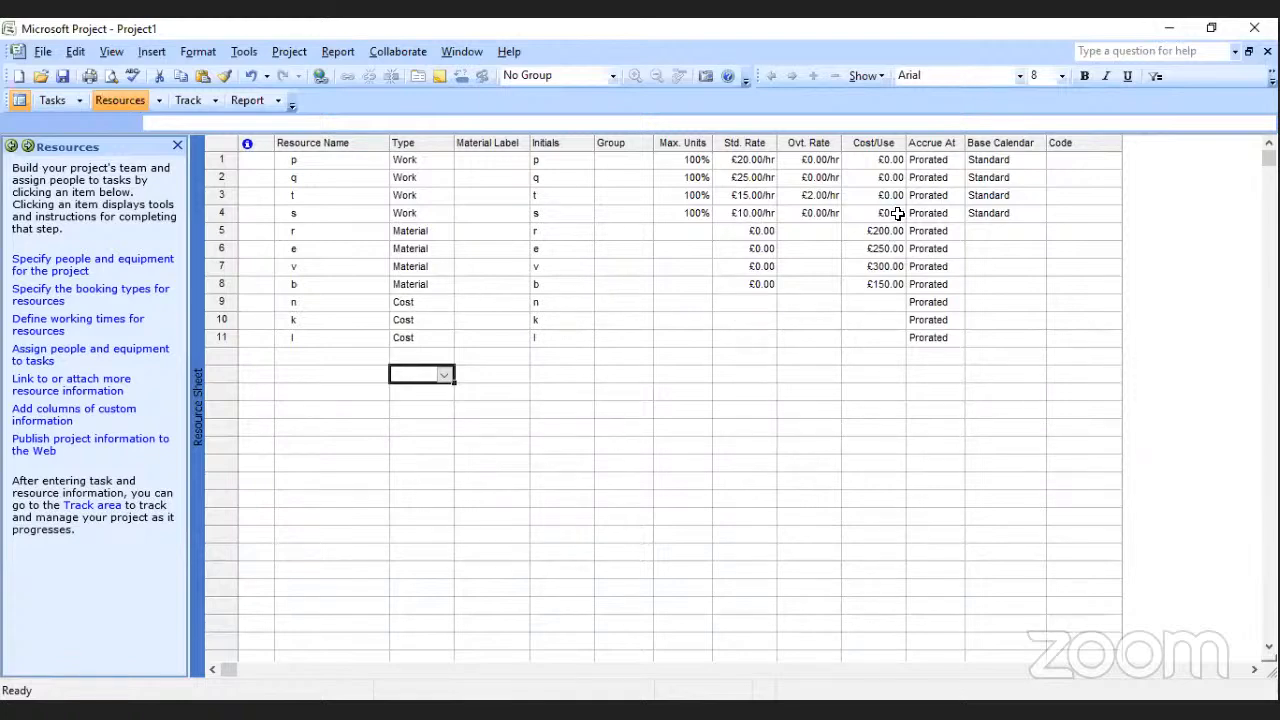
left_click(752, 306)
left_click(854, 305)
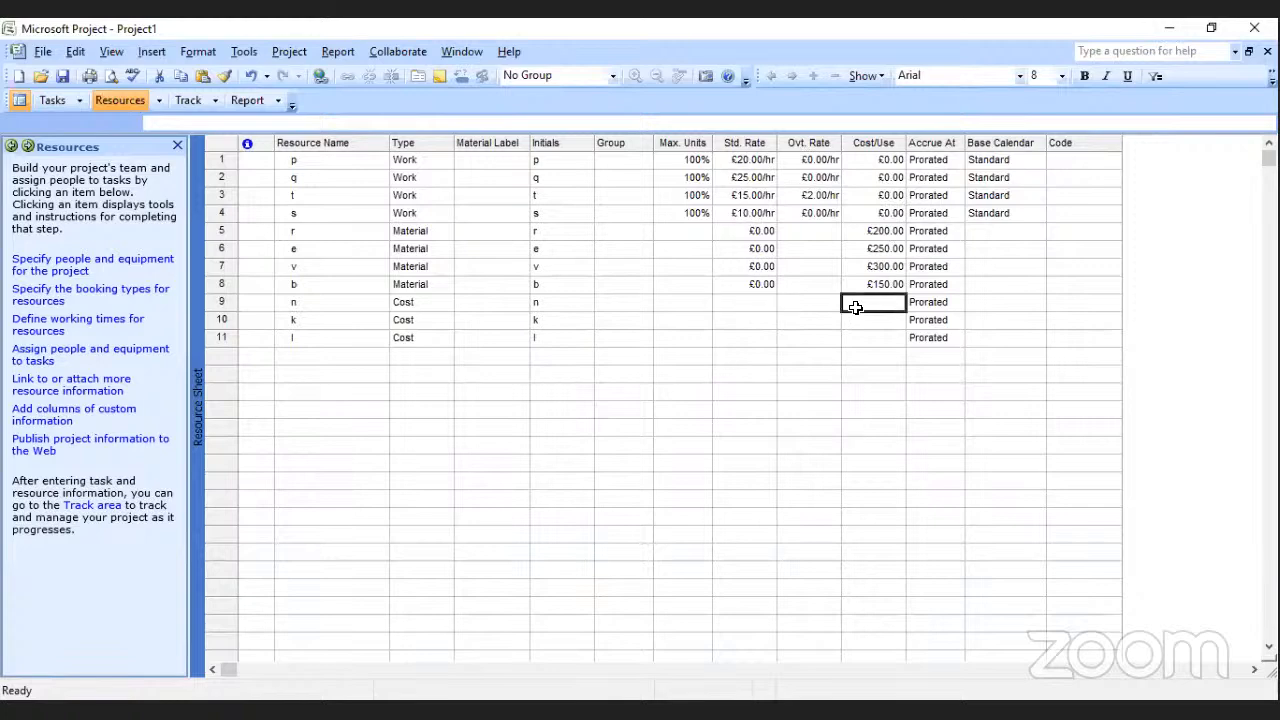
left_click(819, 307)
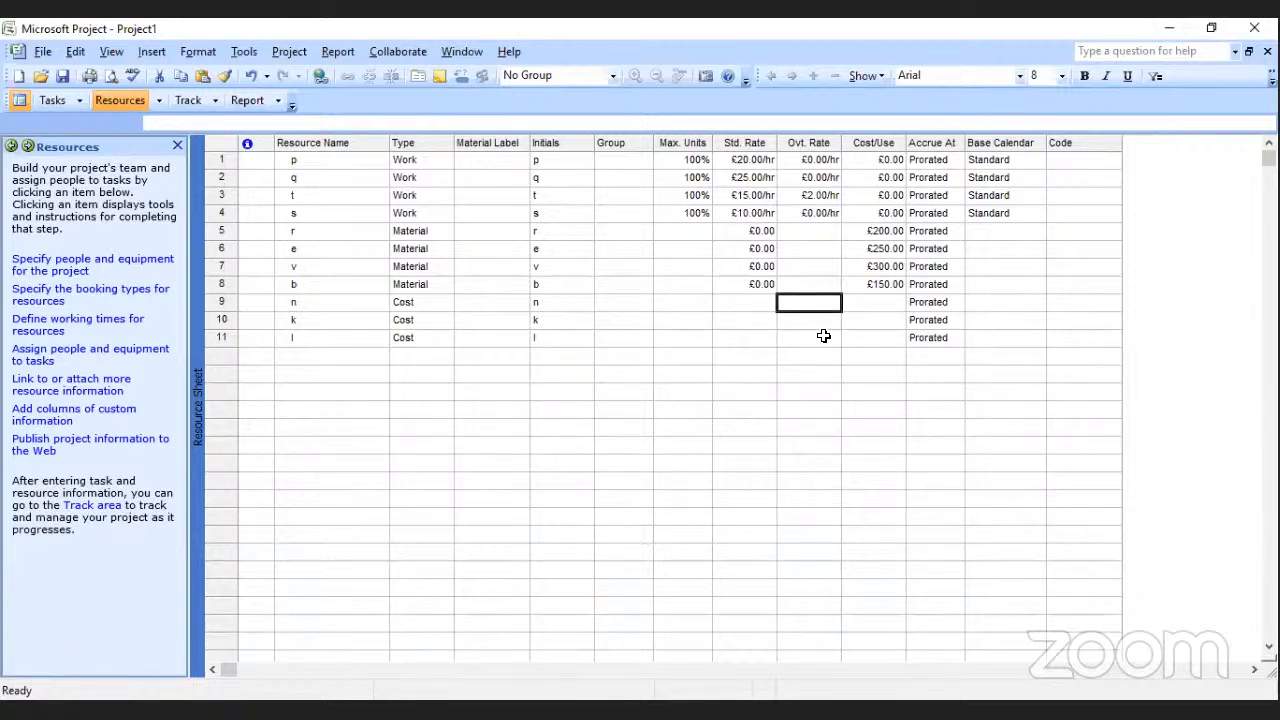
left_click(823, 336)
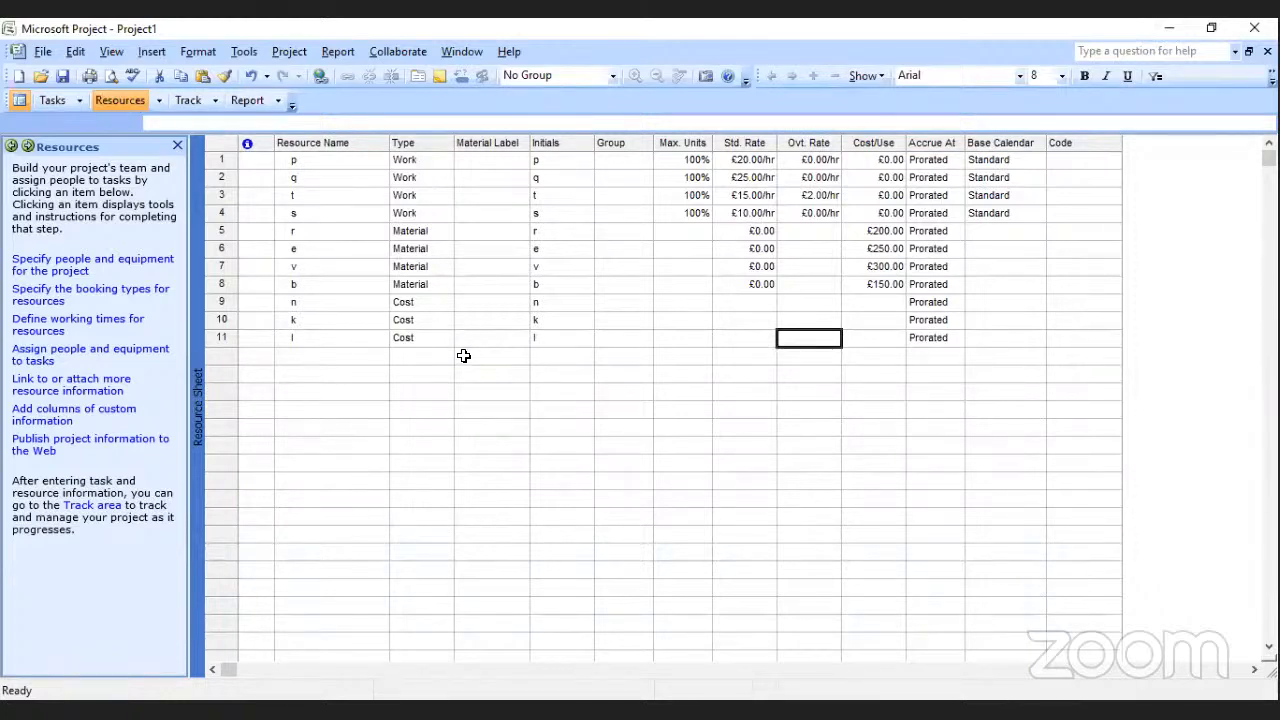
Look through the guide for specifying resources, go to the resource booking types and check the booking options for resource p.
left_click(78, 268)
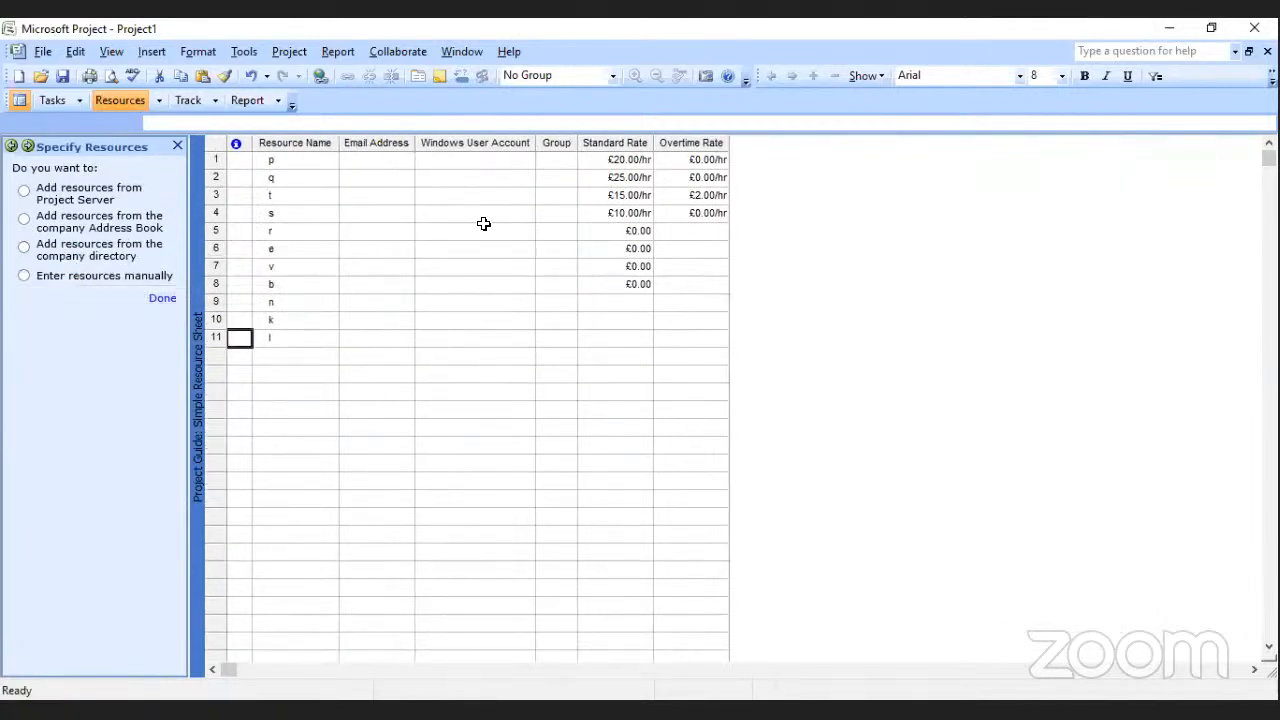
left_click(162, 298)
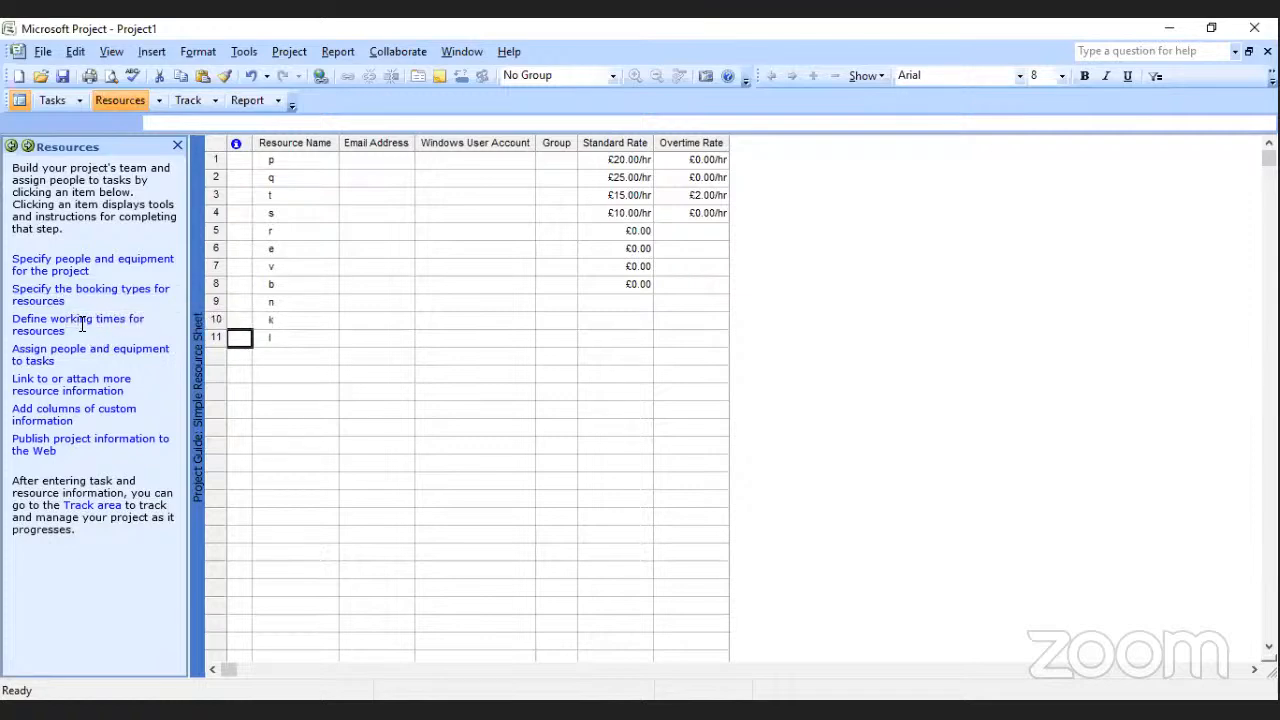
left_click(56, 290)
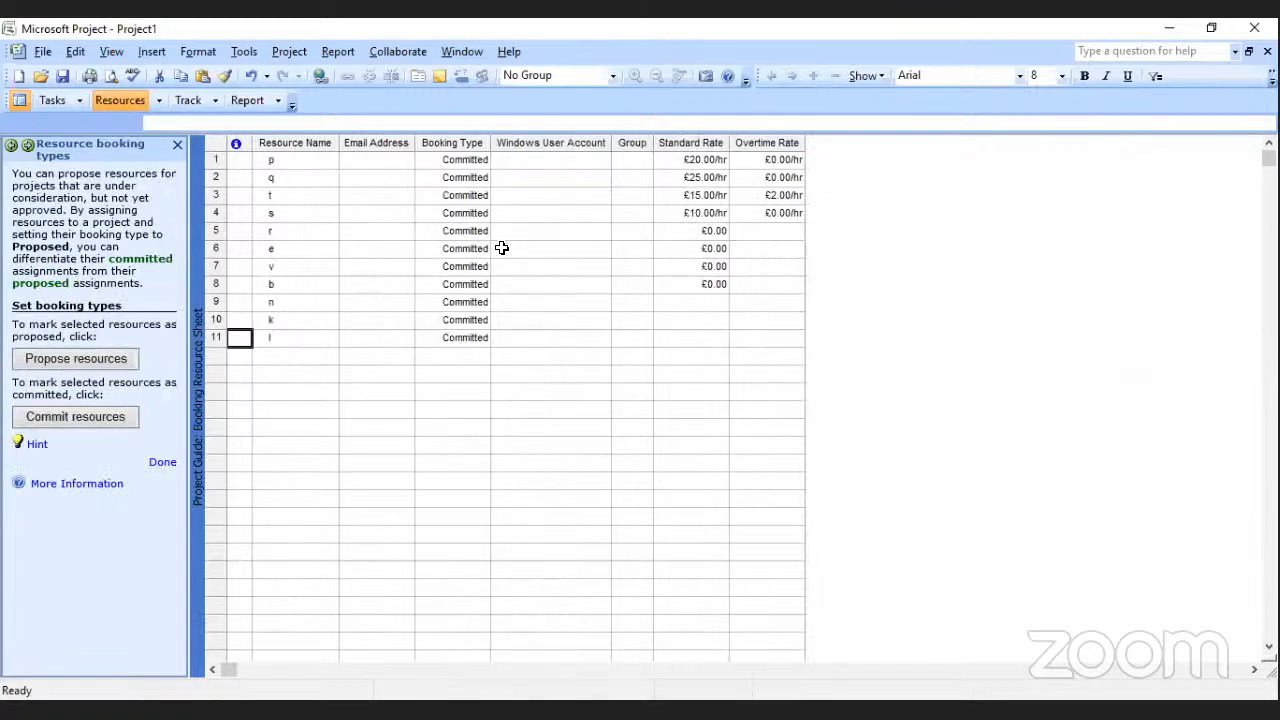
left_click(443, 163)
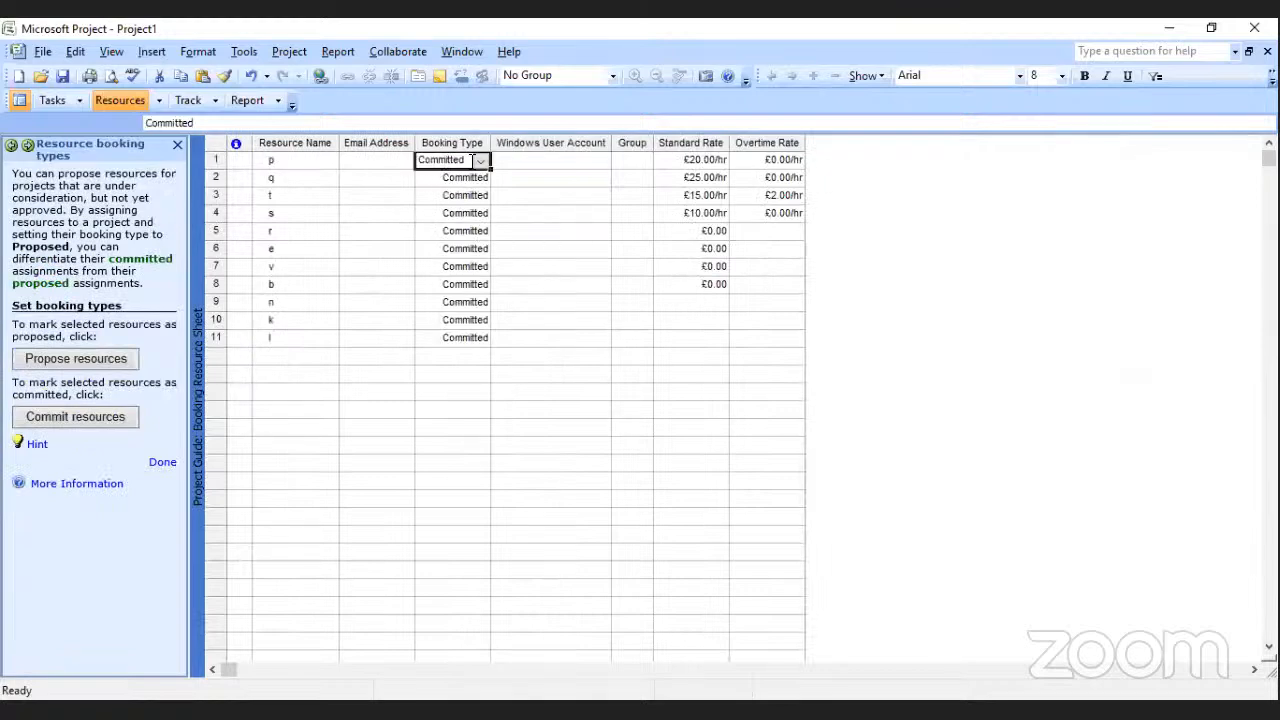
left_click(482, 164)
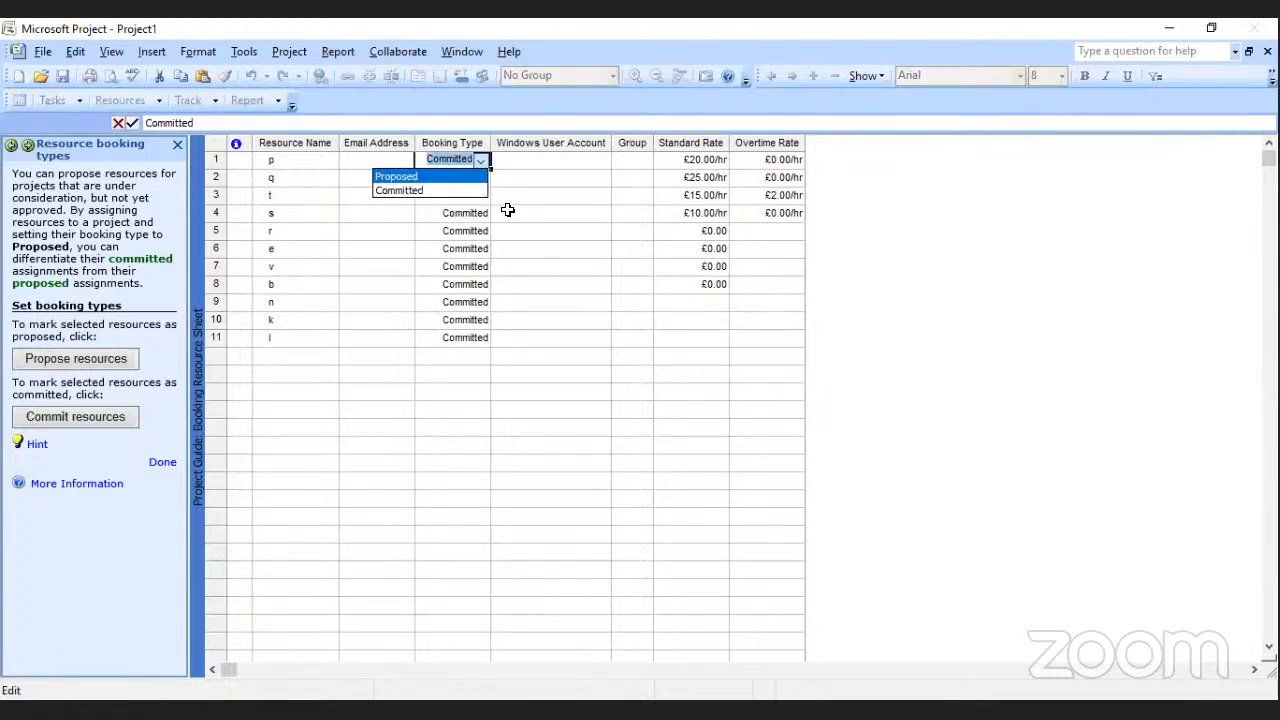
left_click(642, 270)
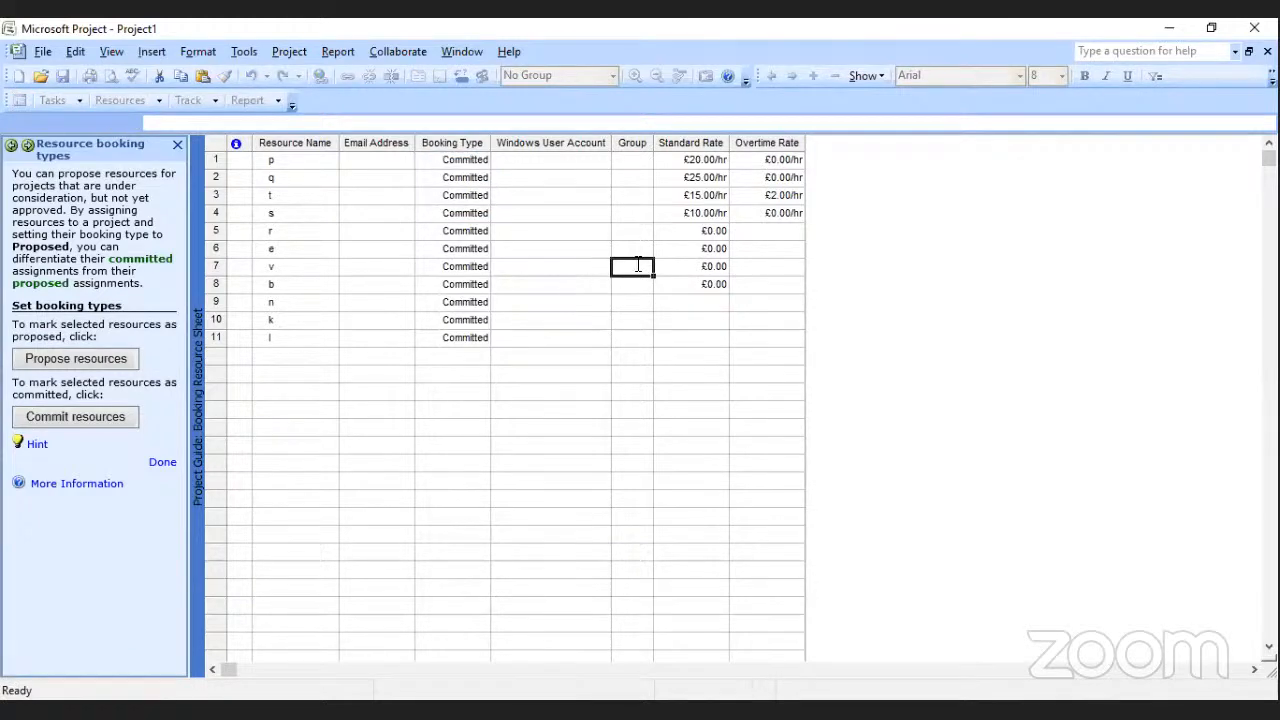
Set the booking type of resources n, k and l to Proposed and finish the booking types guide.
left_click(479, 303)
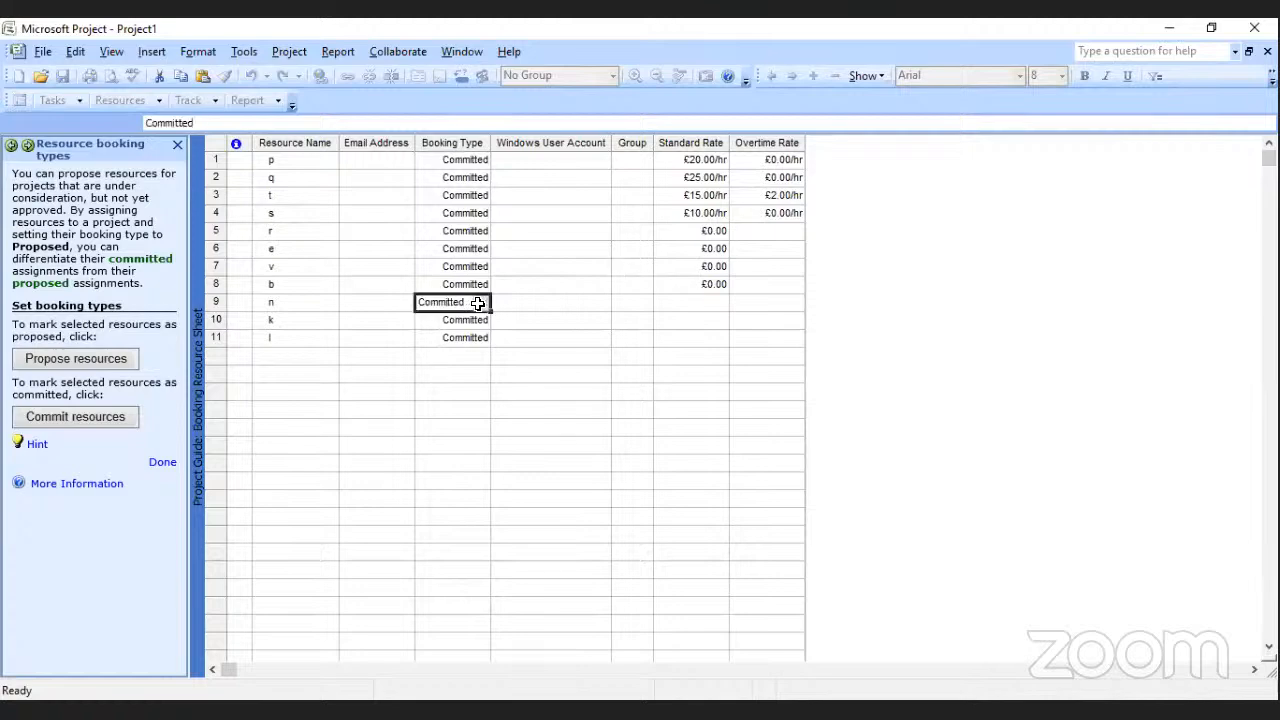
left_click(477, 303)
left_click(443, 317)
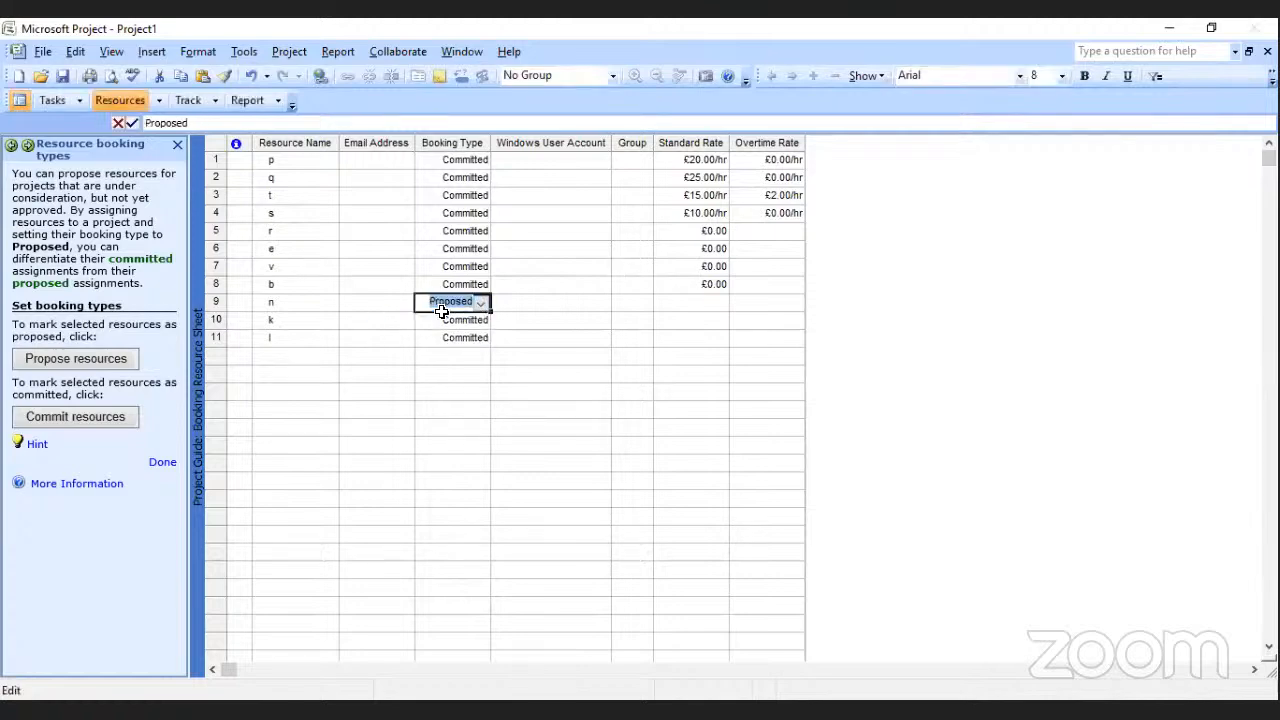
left_click(467, 319)
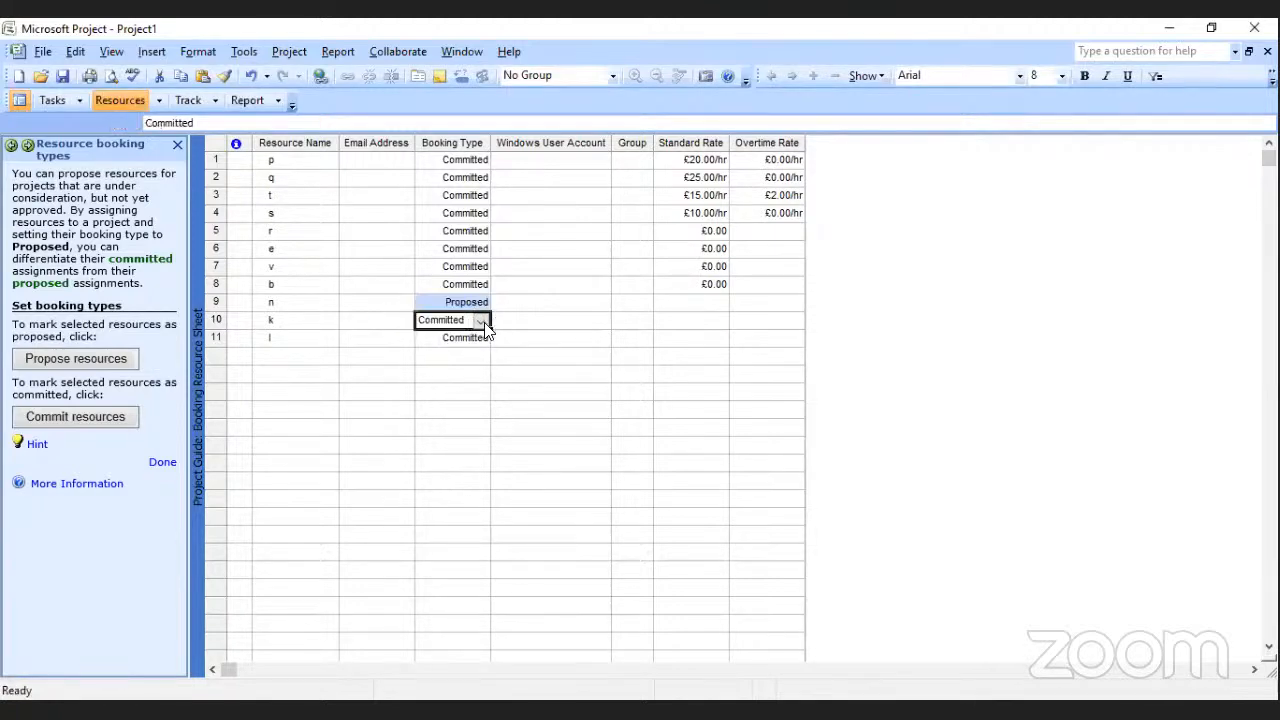
left_click(483, 320)
left_click(434, 337)
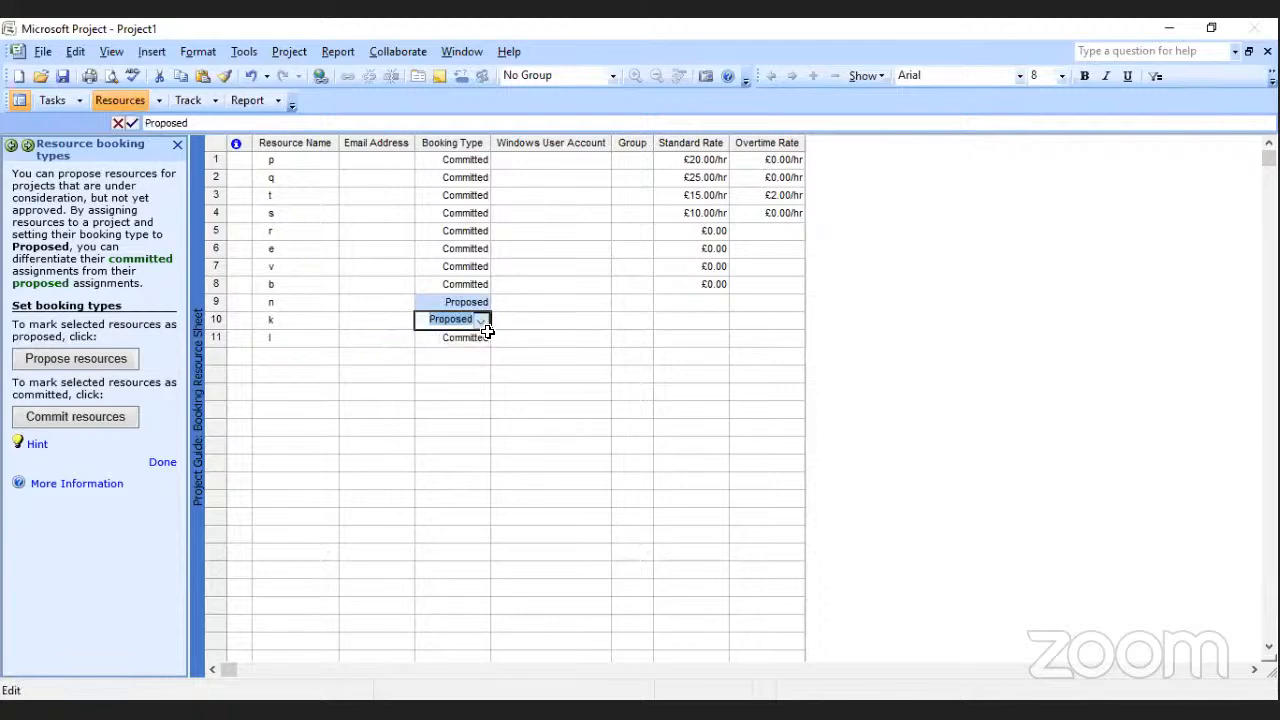
left_click(482, 340)
left_click(481, 345)
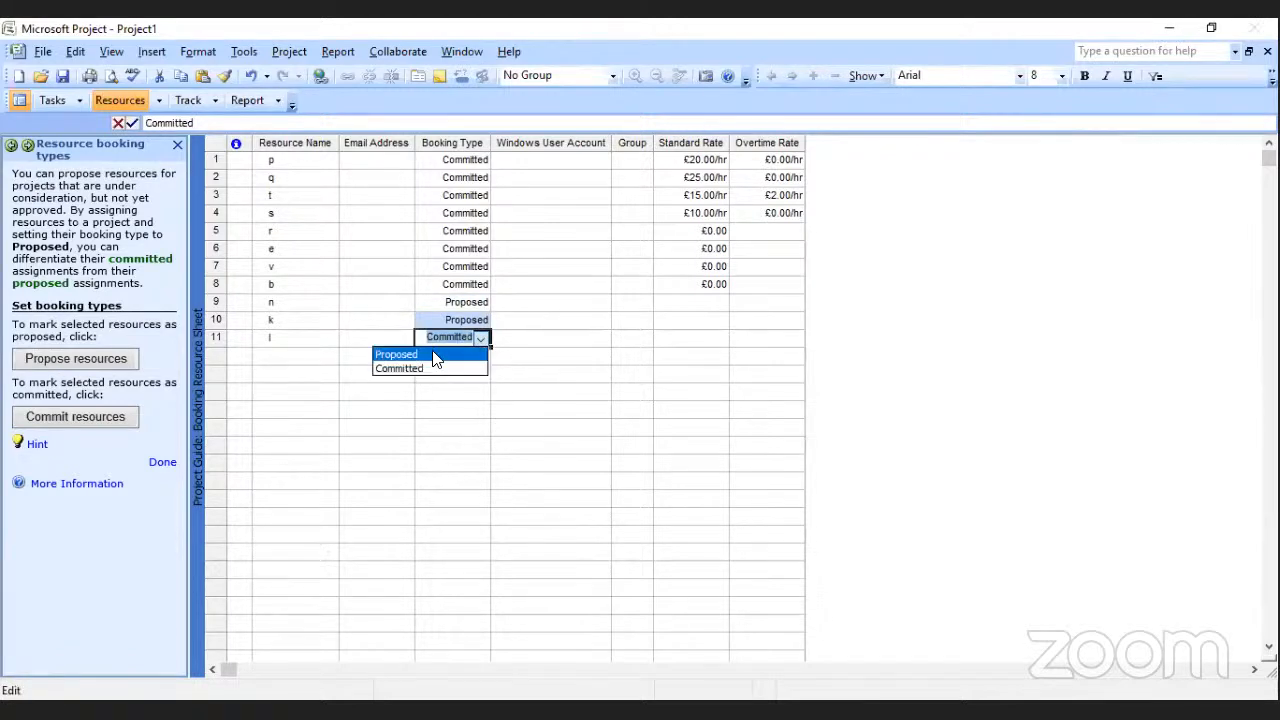
left_click(459, 378)
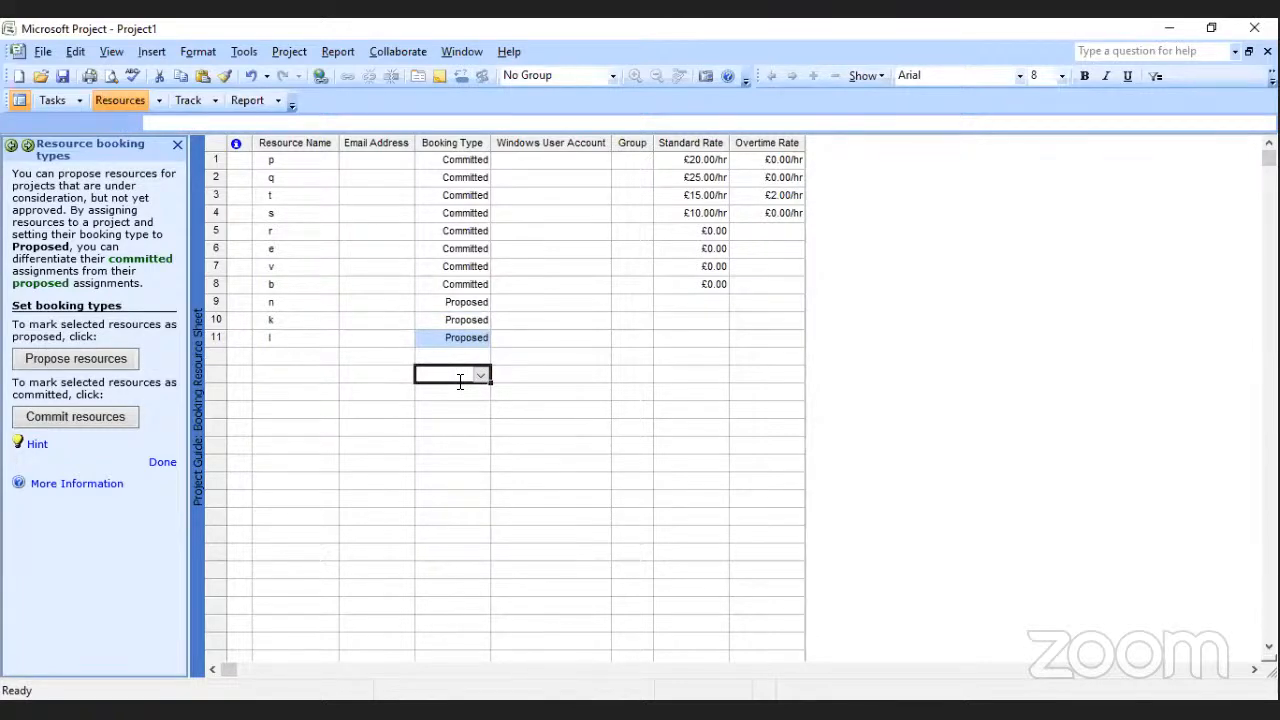
left_click(162, 463)
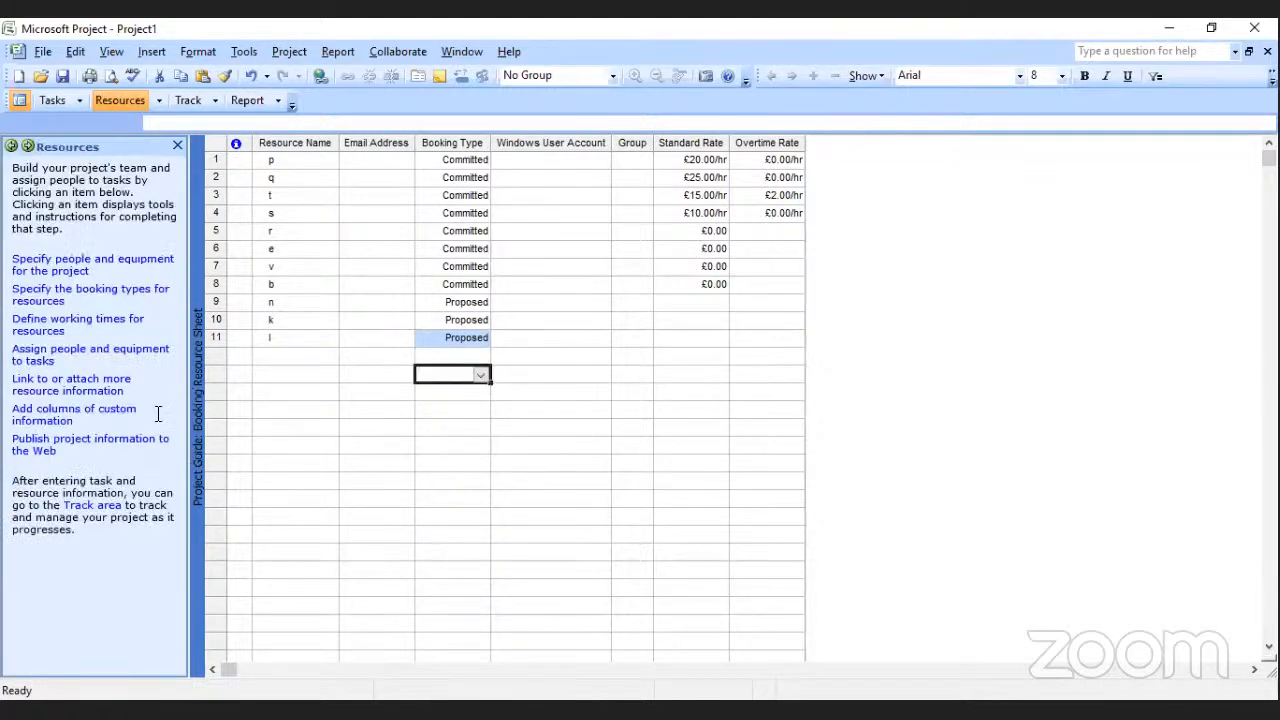
Start assigning people and equipment to tasks and assign resource b to task wi.
left_click(102, 355)
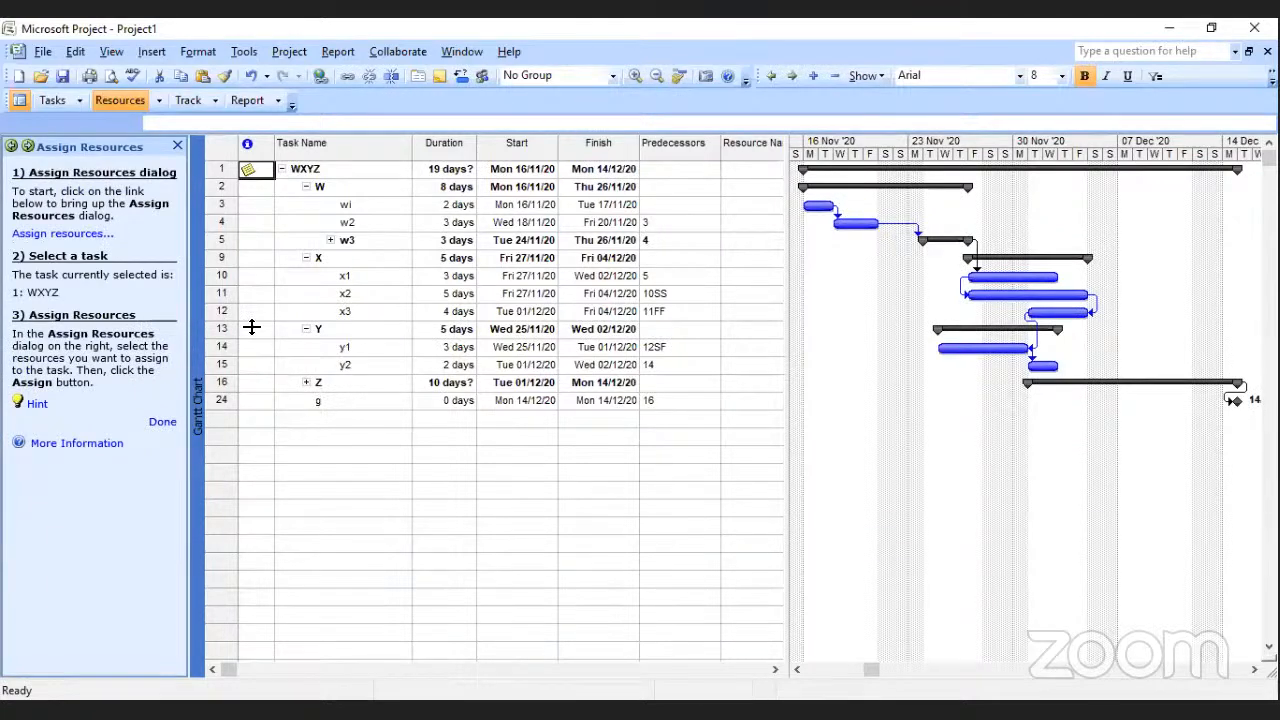
left_click(62, 236)
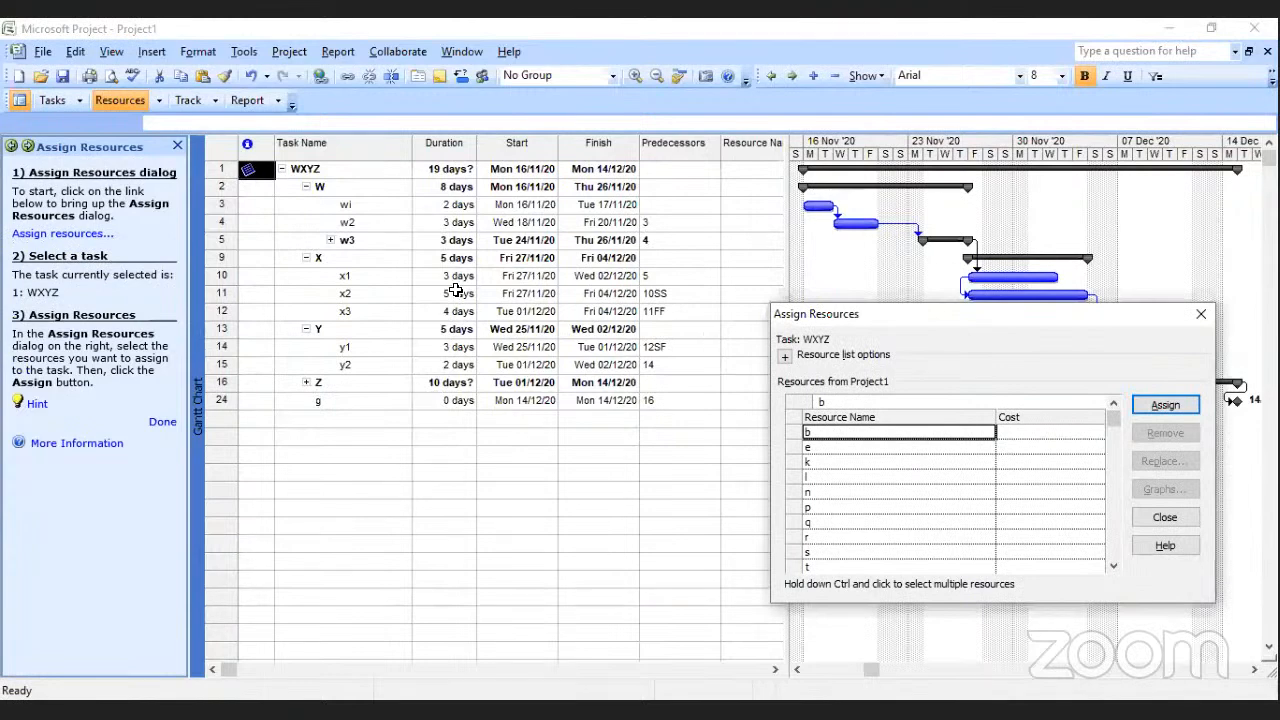
left_click(350, 207)
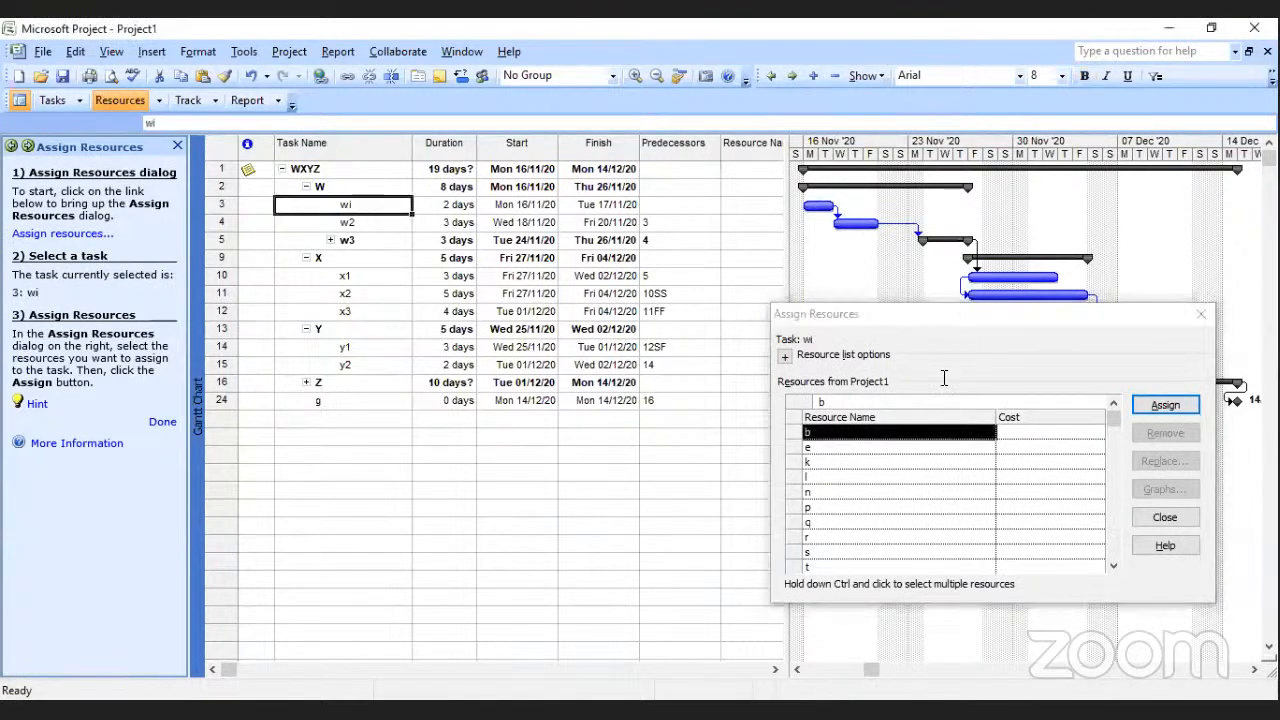
left_click(870, 434)
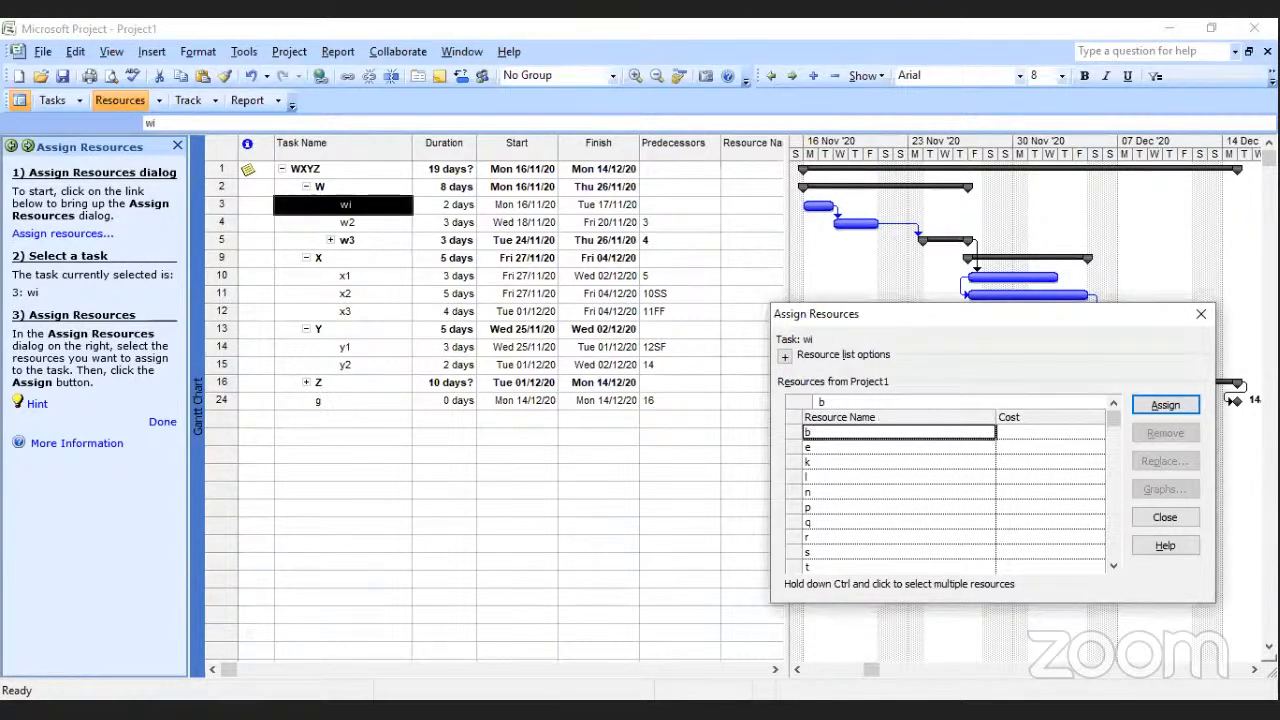
left_click(1178, 406)
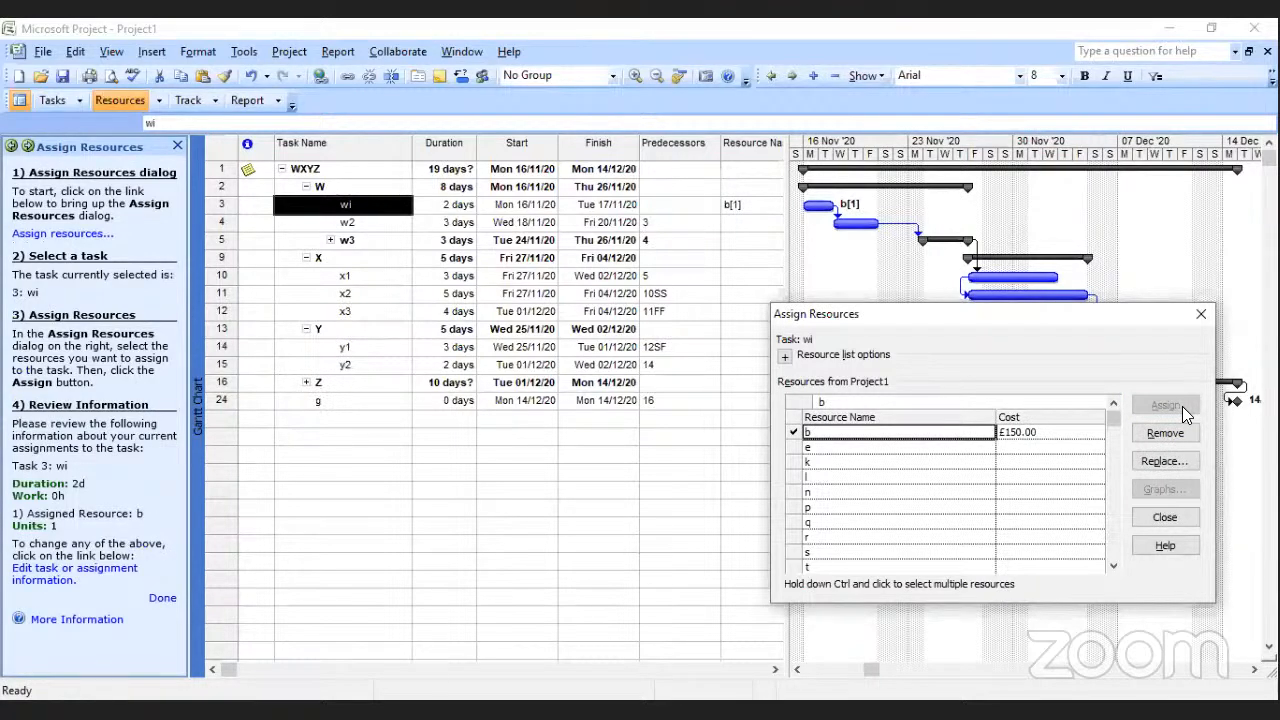
Assign resources e, k and l to task w2, and resources n and p to task w3.
left_click(355, 222)
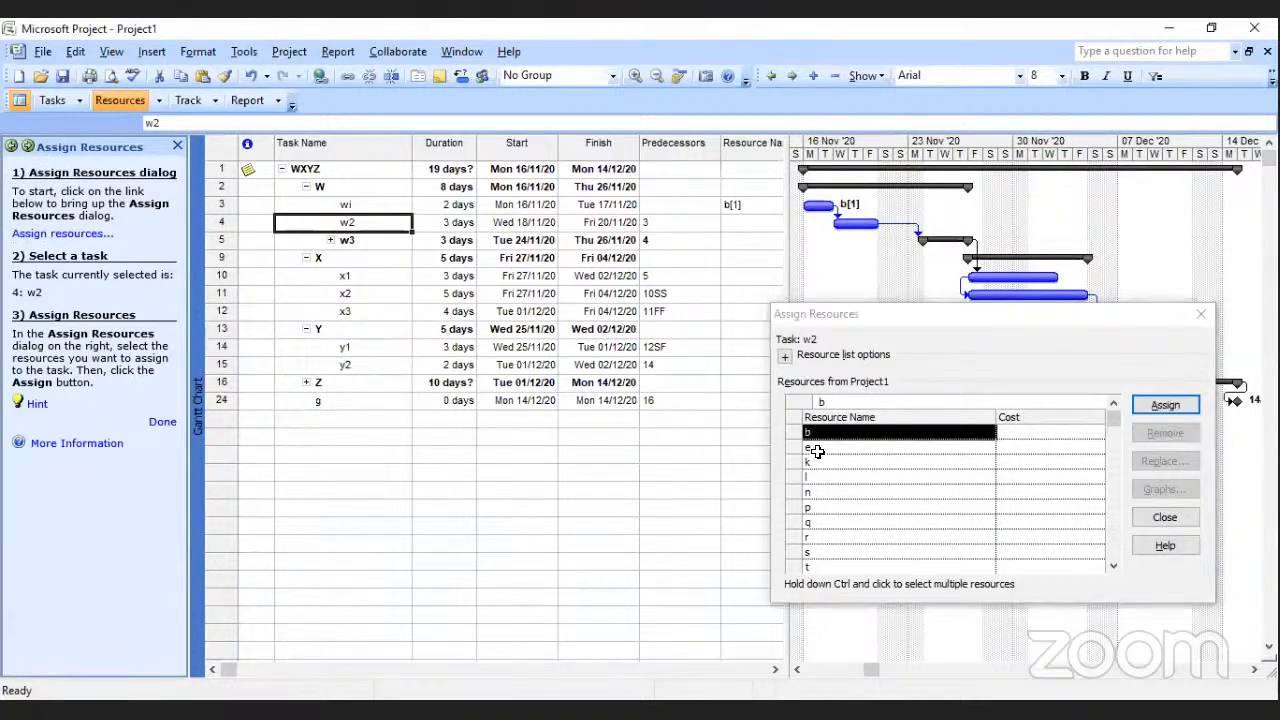
left_click_drag(817, 452, 819, 478)
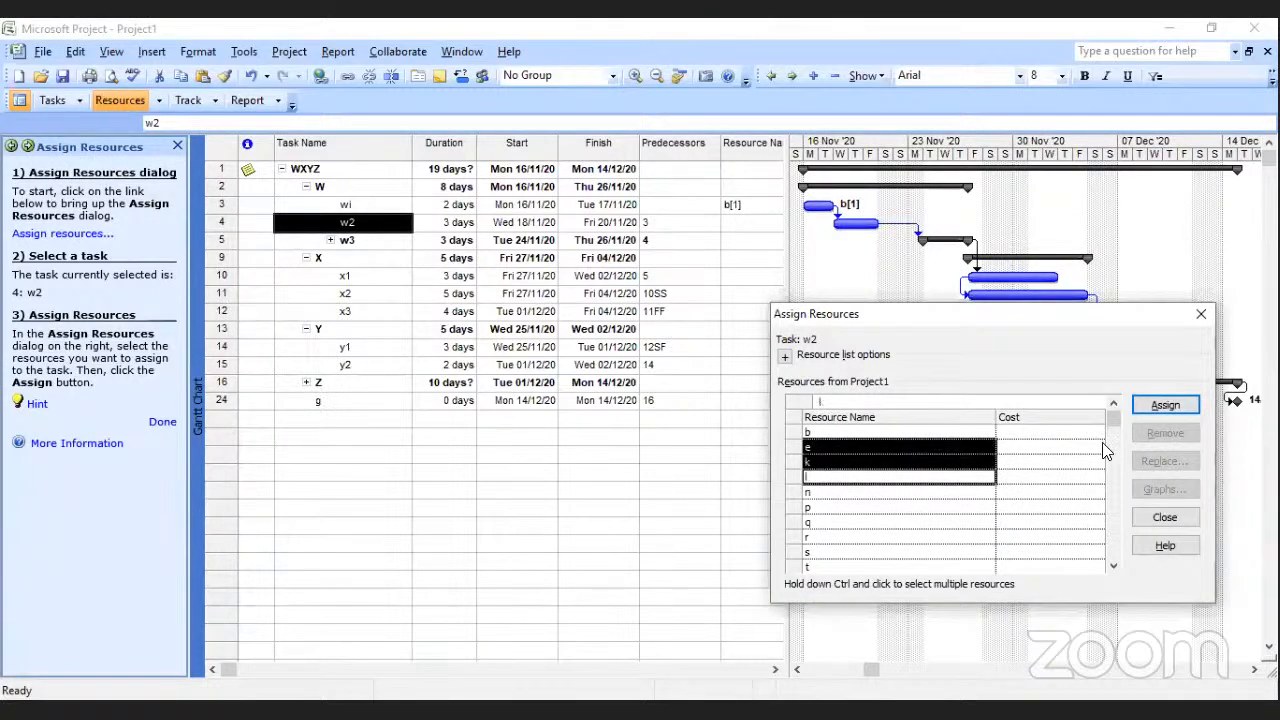
left_click(1154, 404)
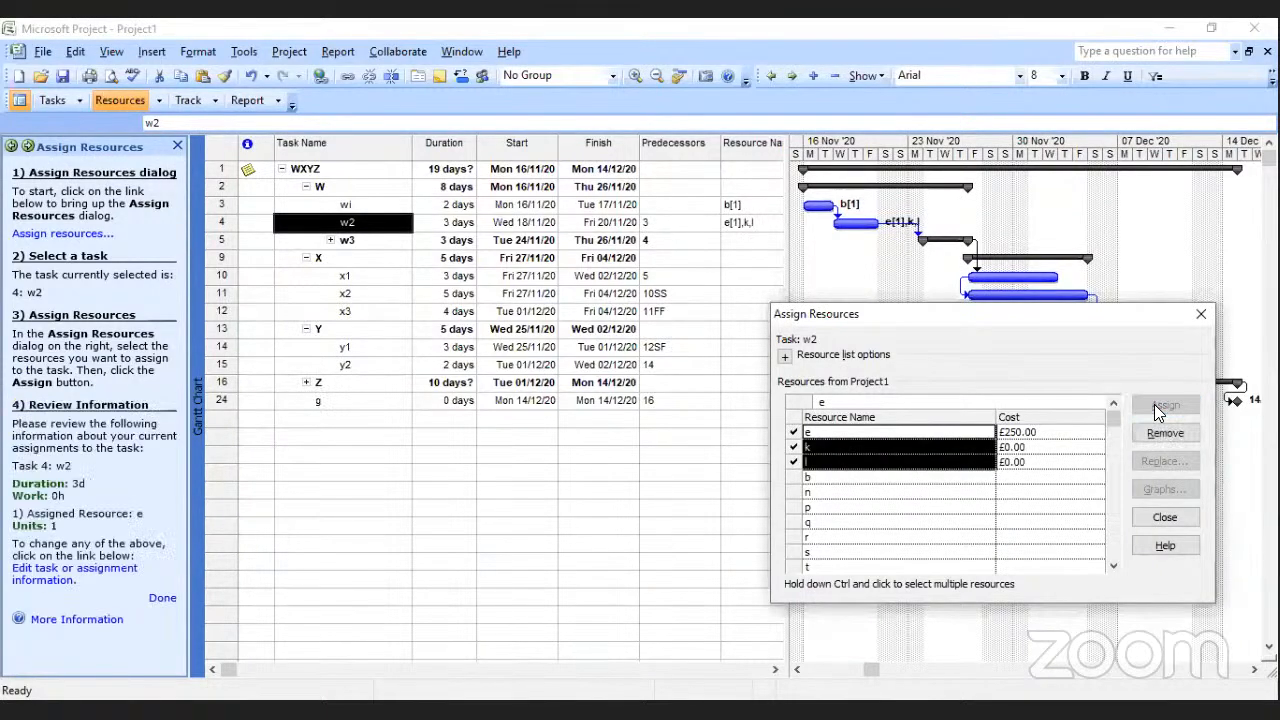
left_click(327, 245)
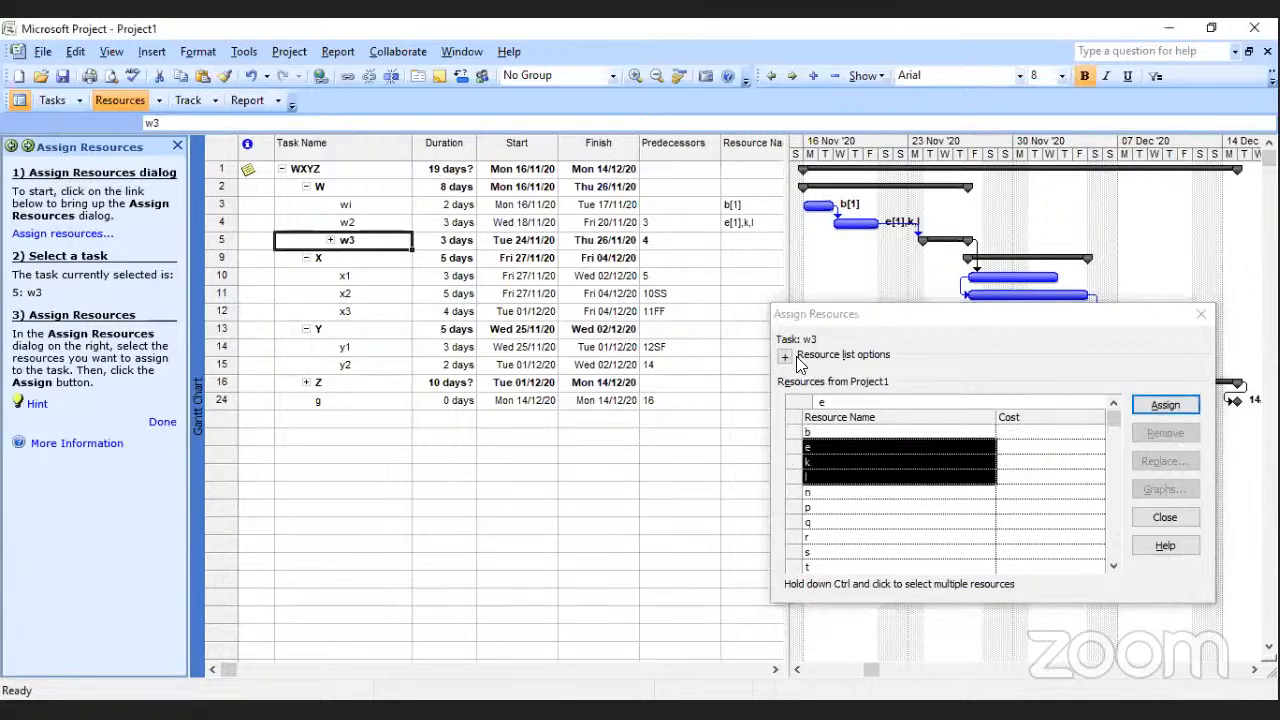
left_click(826, 488)
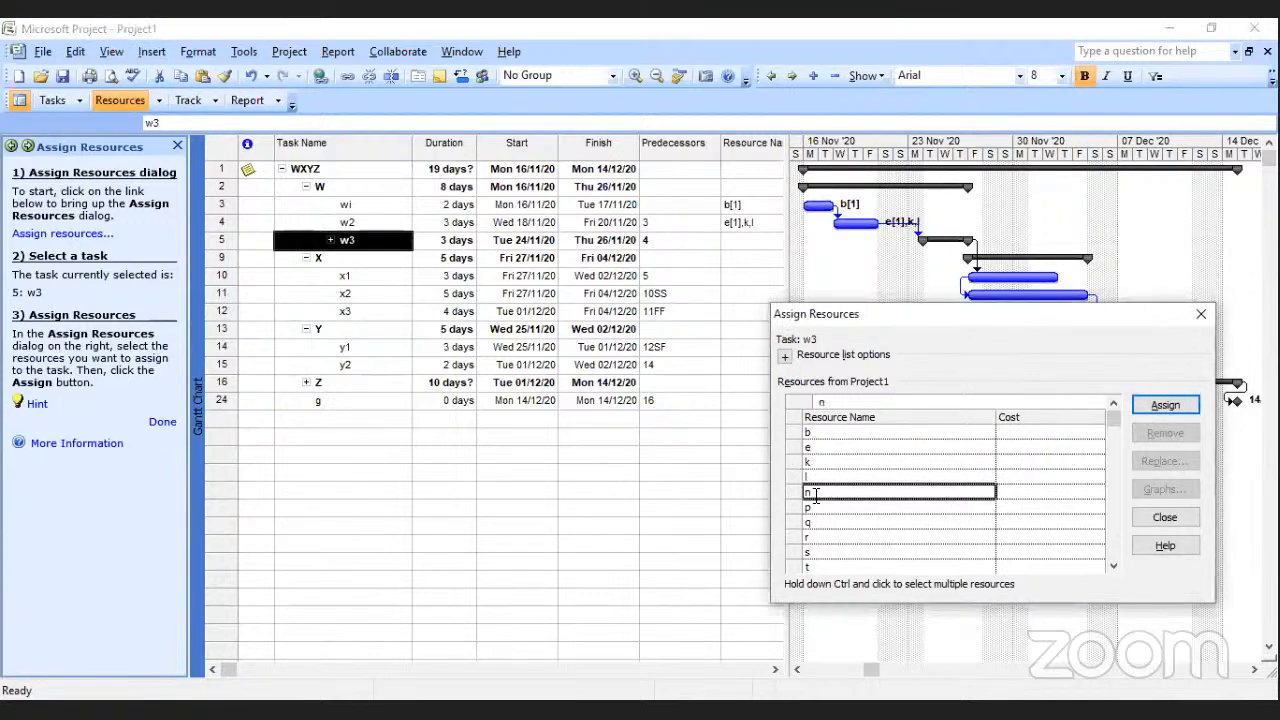
left_click(813, 508, "ctrl")
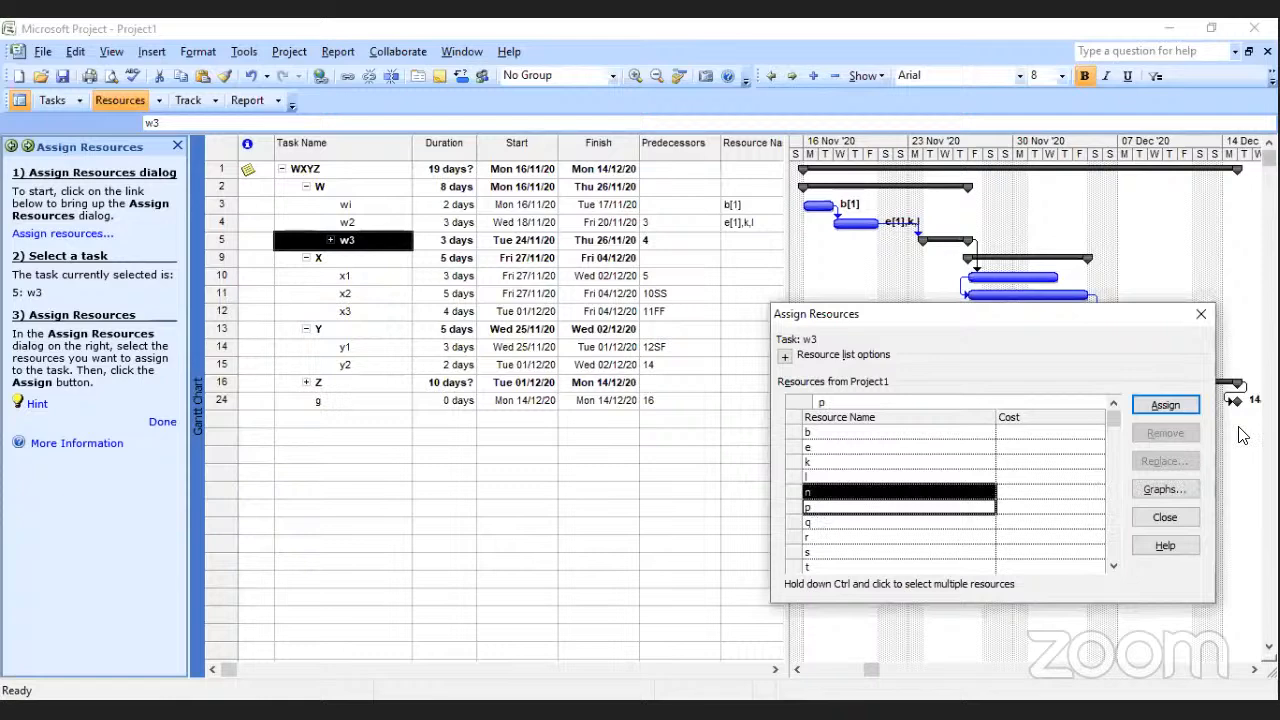
left_click(1165, 404)
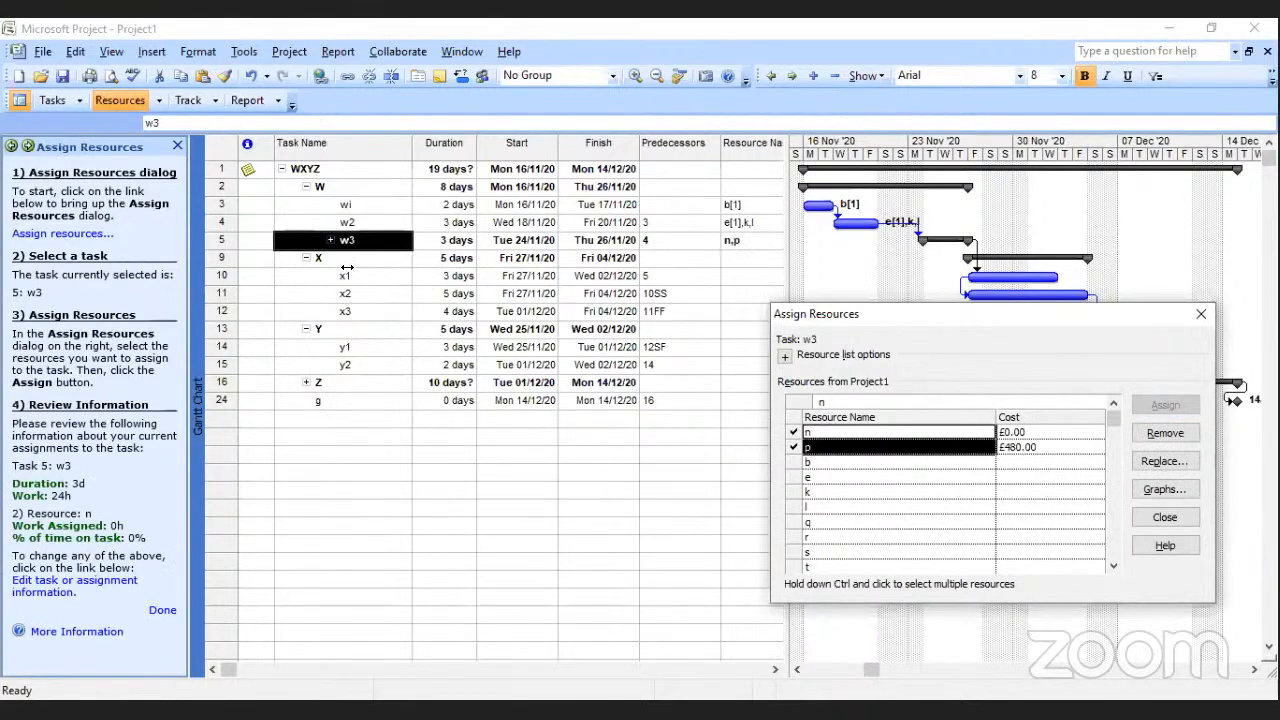
Assign resource q to task x1 and resource r to task x2.
left_click(344, 274)
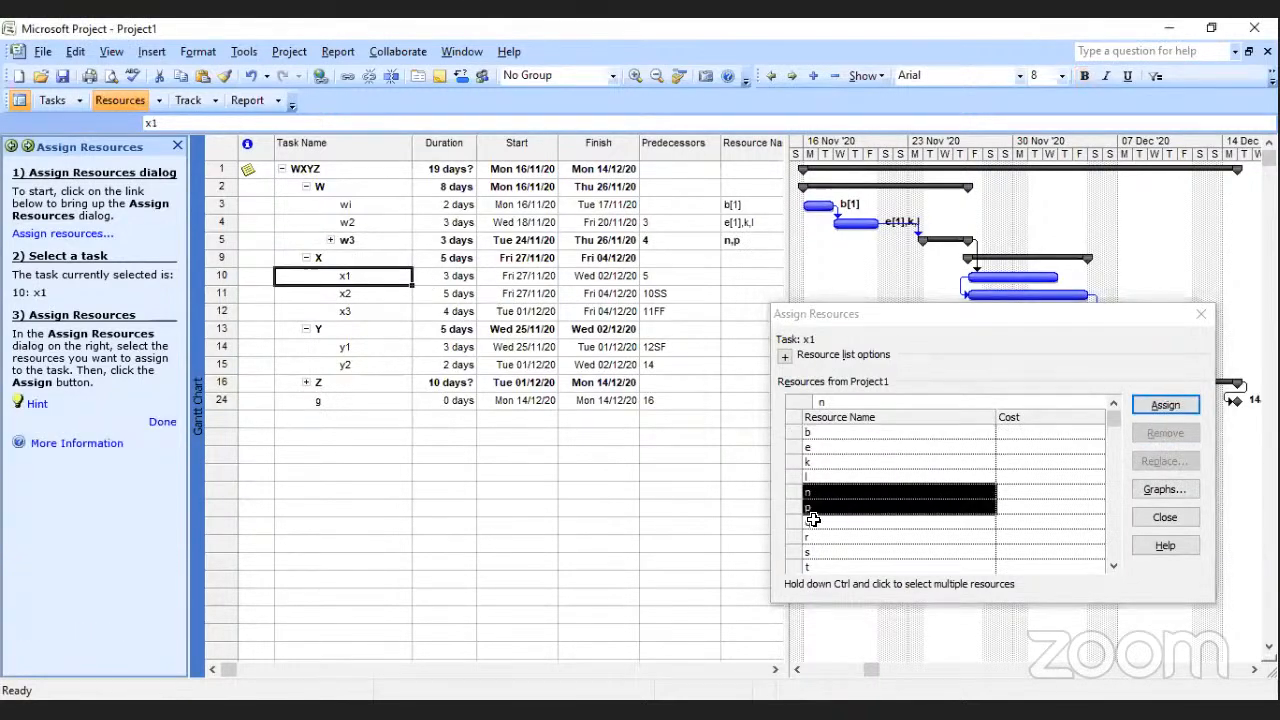
left_click(813, 519)
left_click(1165, 404)
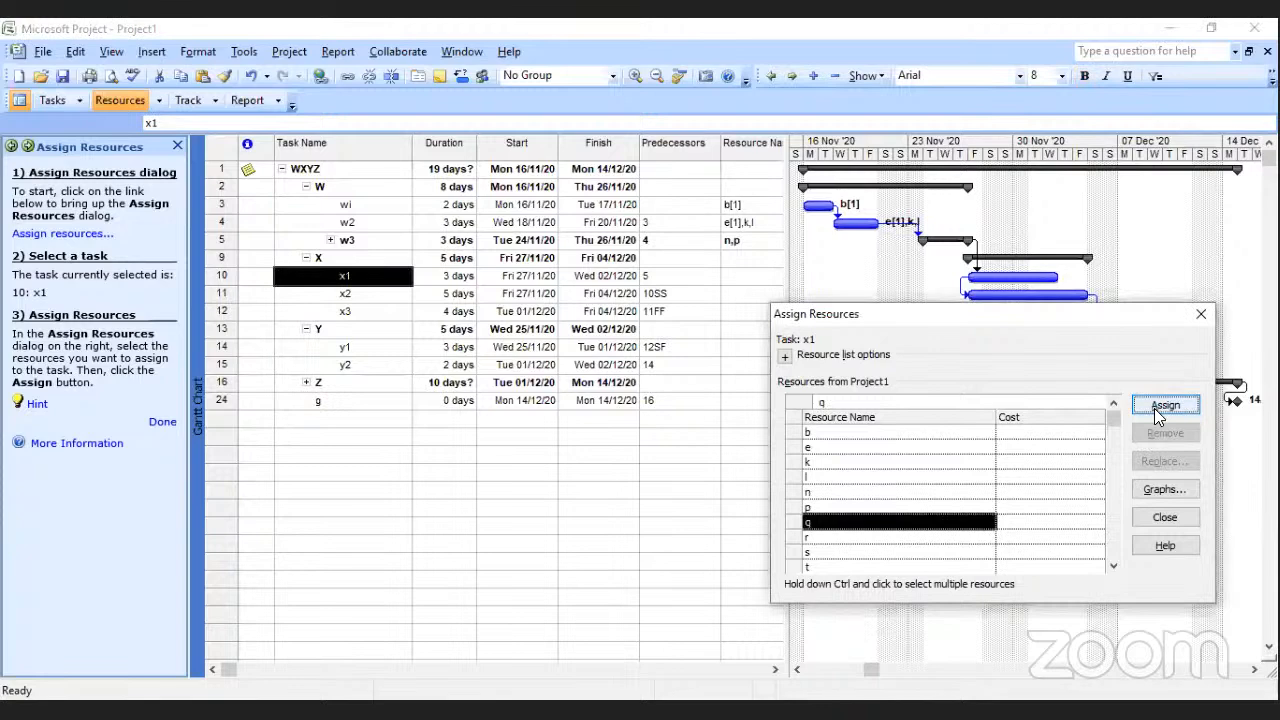
left_click(346, 293)
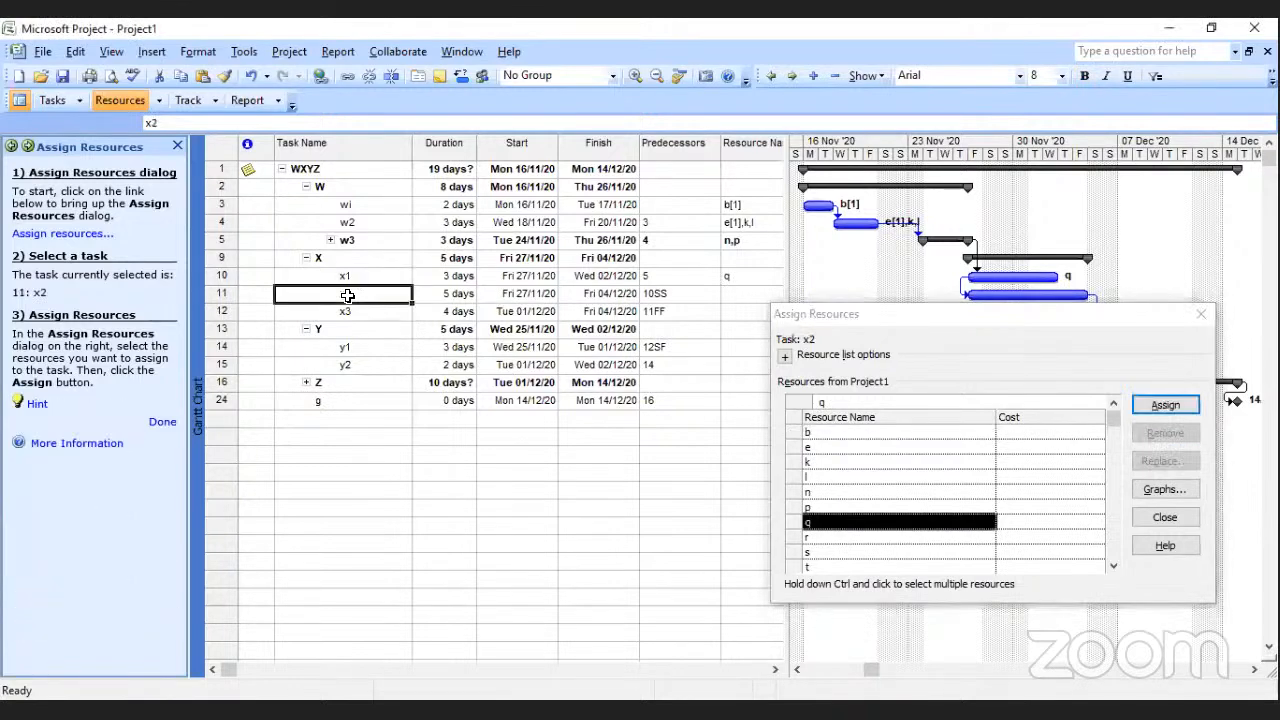
left_click(818, 540)
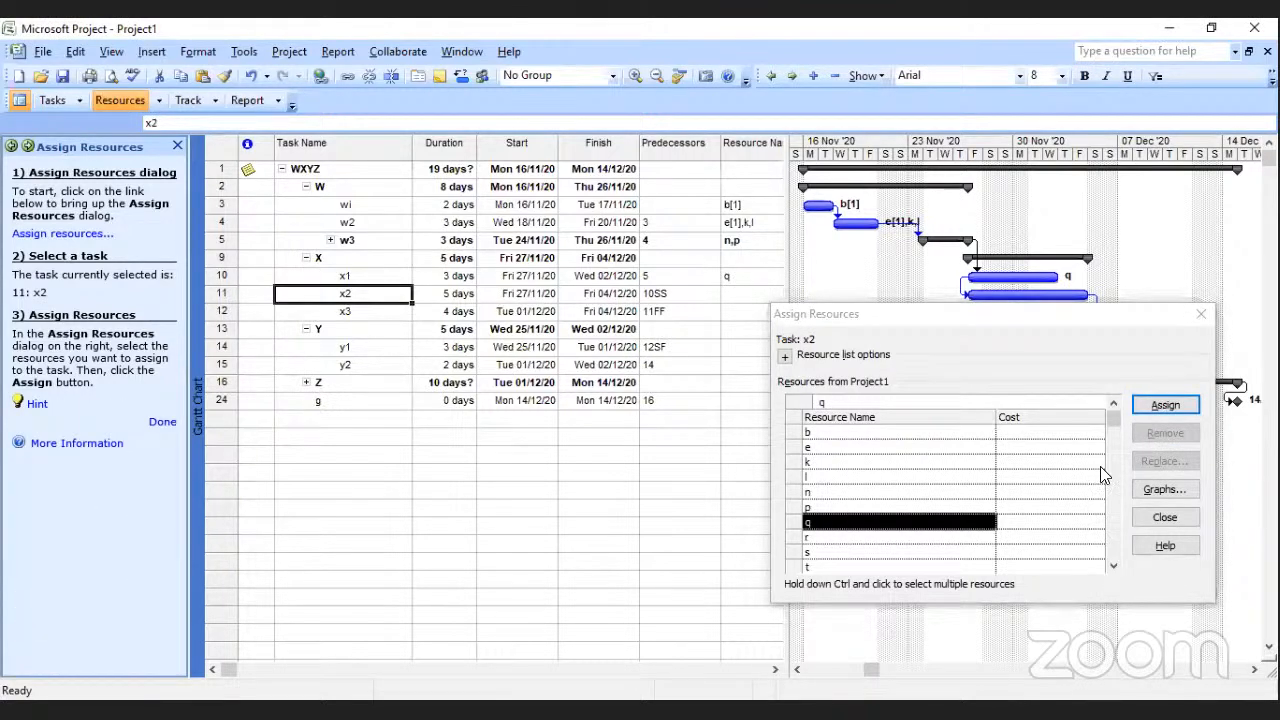
left_click(1165, 405)
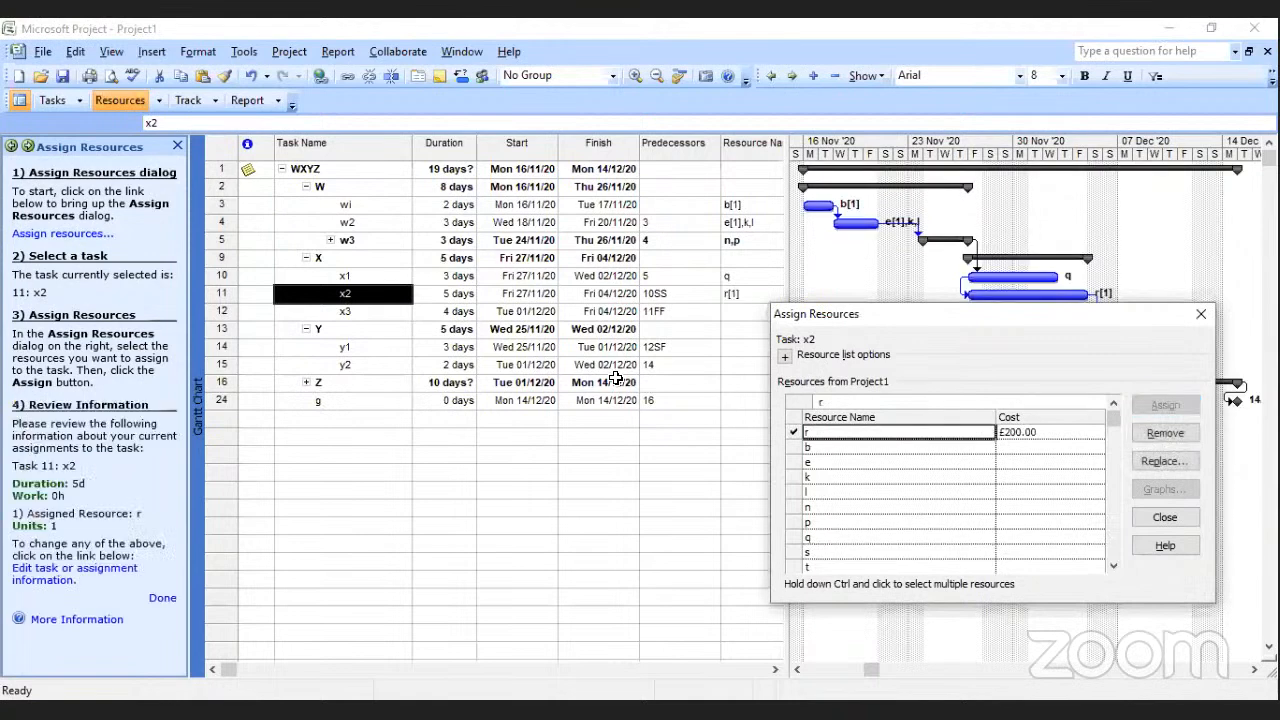
Assign resources t and b together to task x3.
left_click(345, 312)
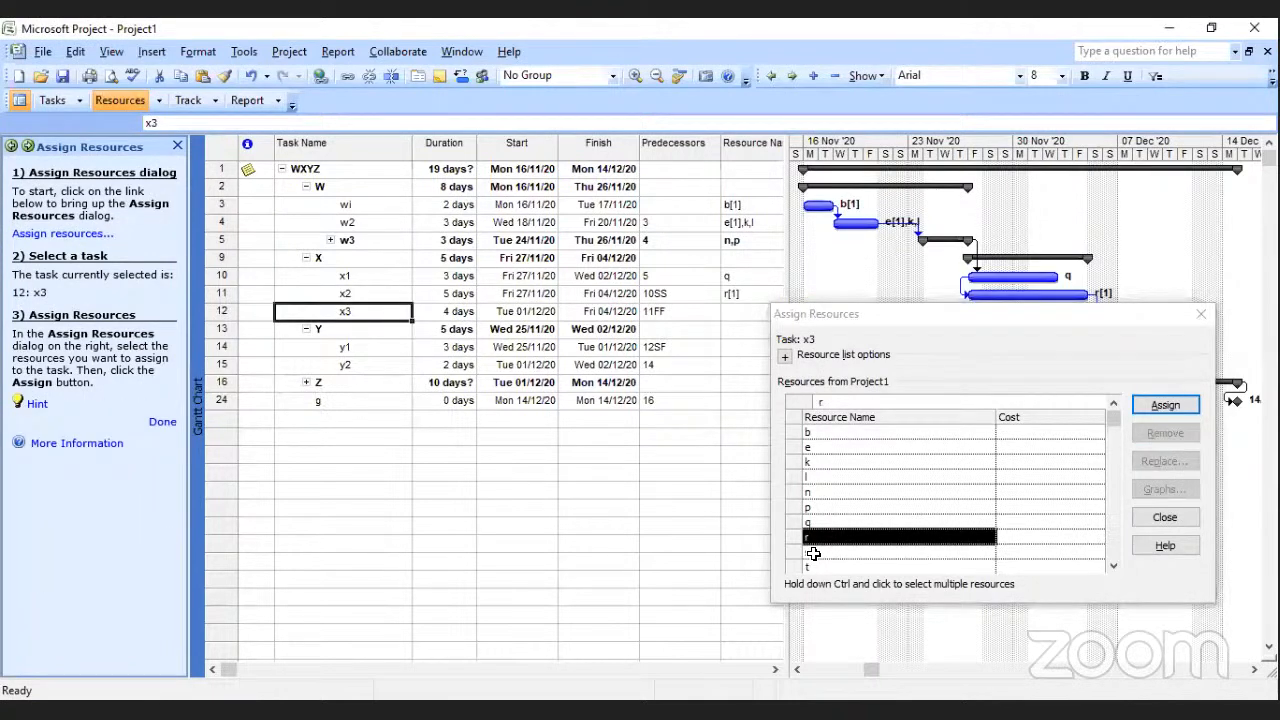
left_click(823, 563)
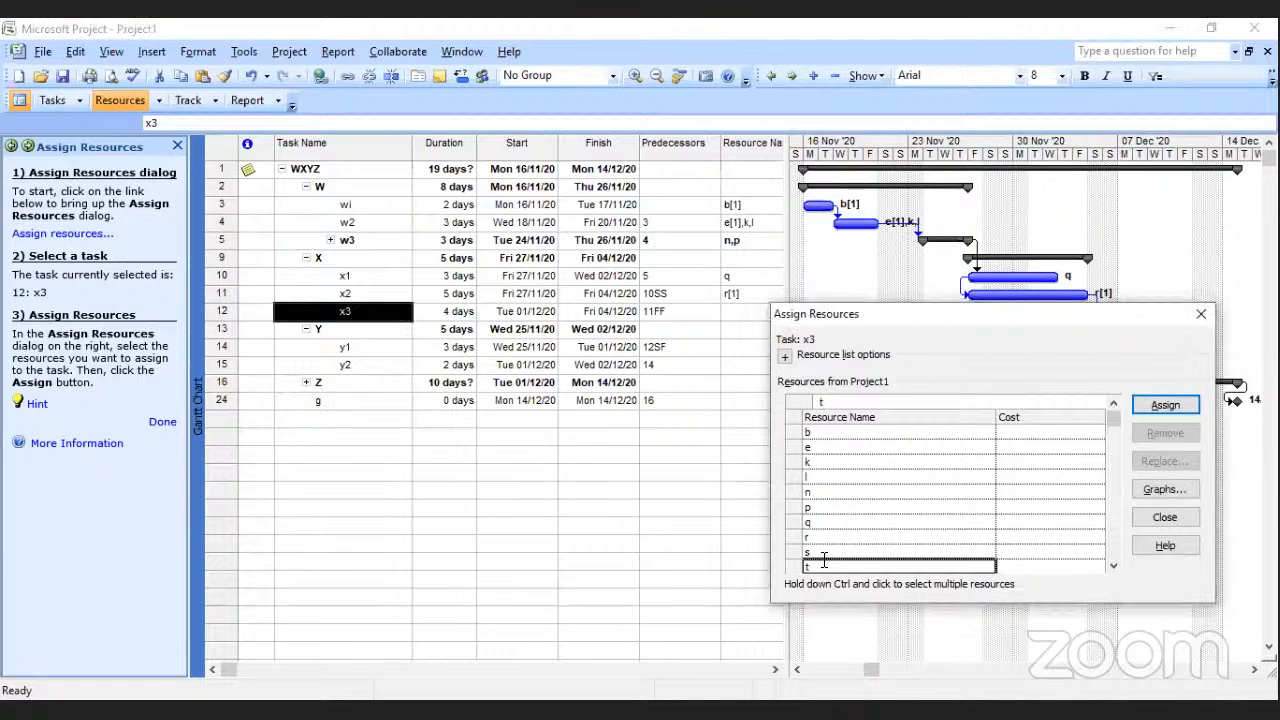
left_click(813, 437, "ctrl")
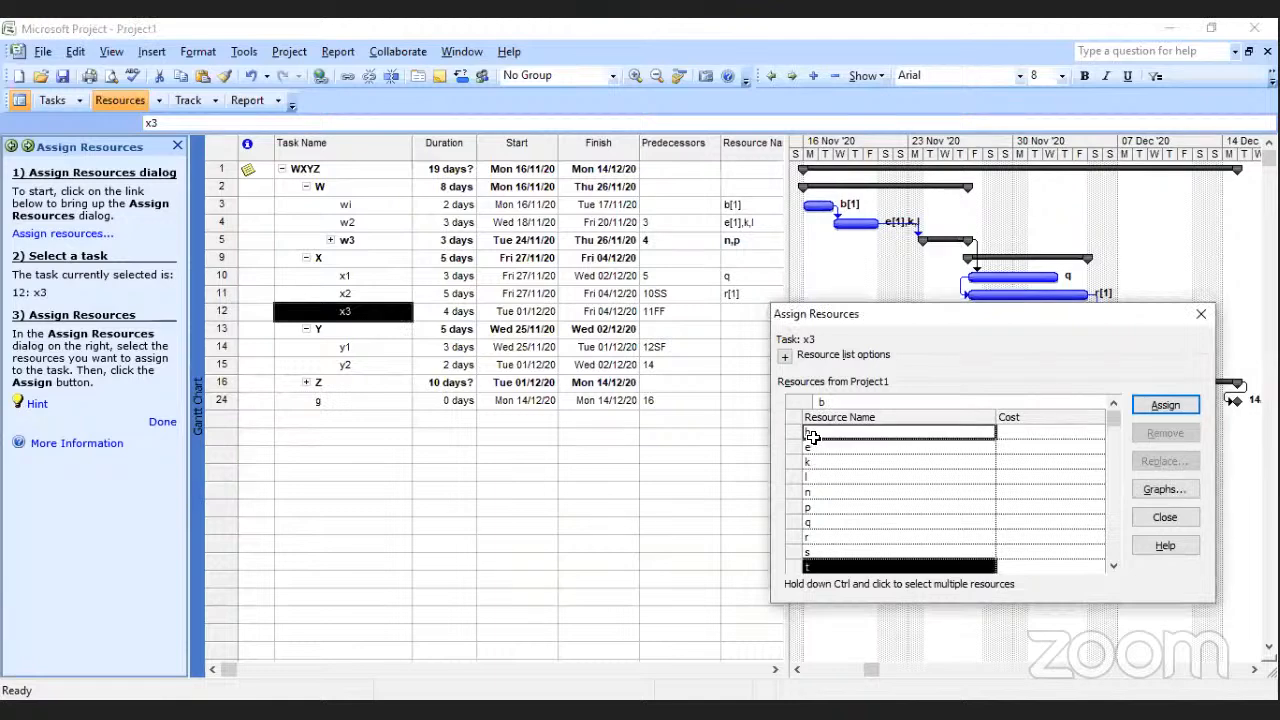
left_click(1165, 405)
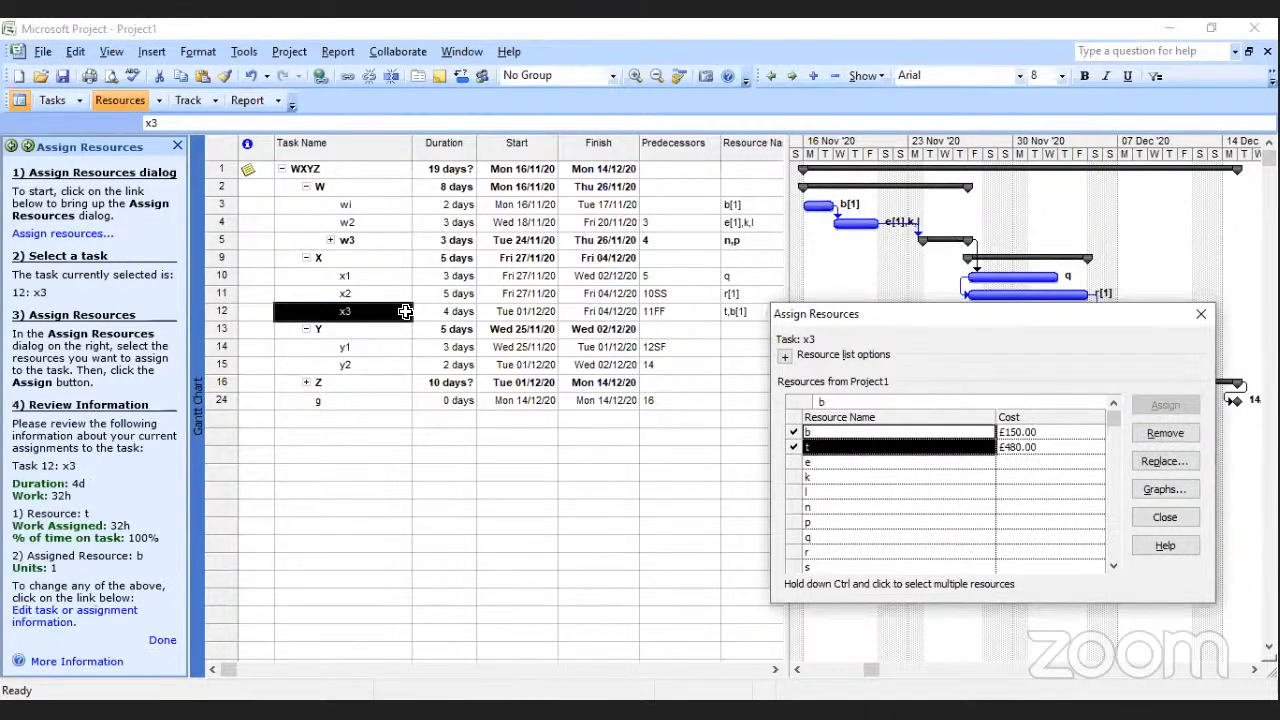
Assign resource l to task y1 and resource r to task y2.
left_click(345, 348)
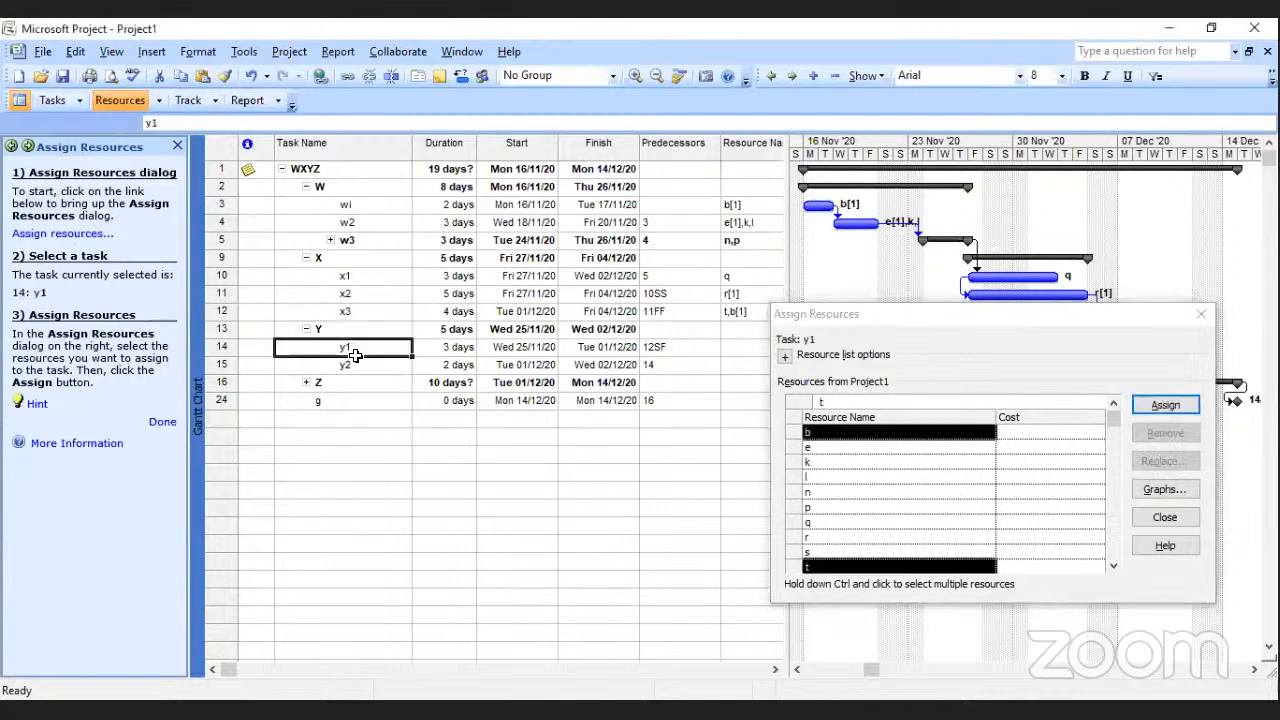
left_click(828, 474)
left_click(1165, 405)
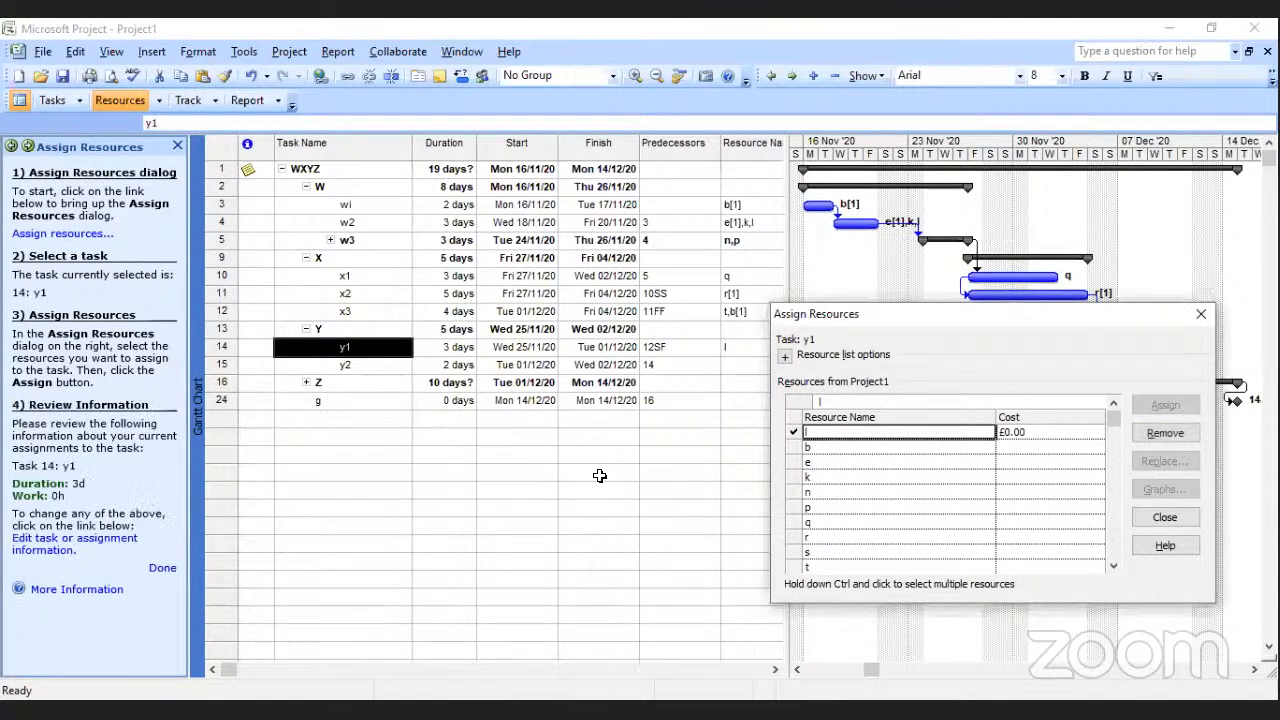
left_click(345, 365)
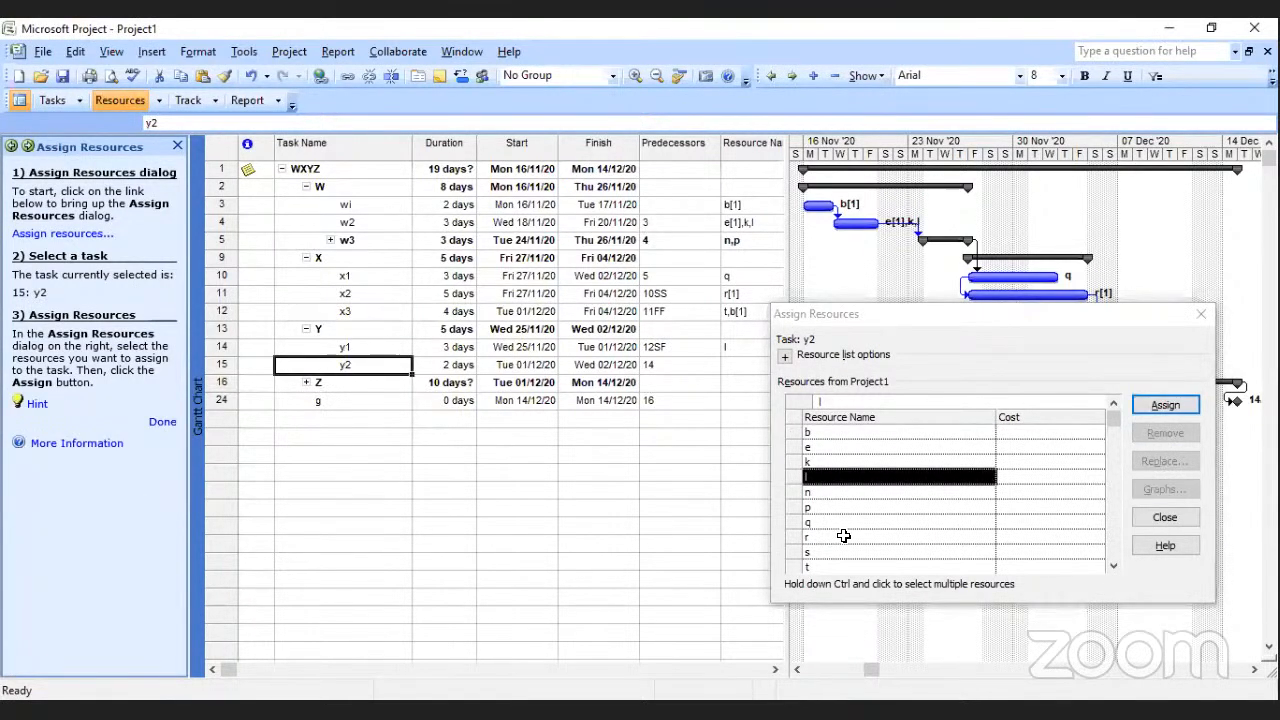
left_click(843, 540)
left_click(1162, 402)
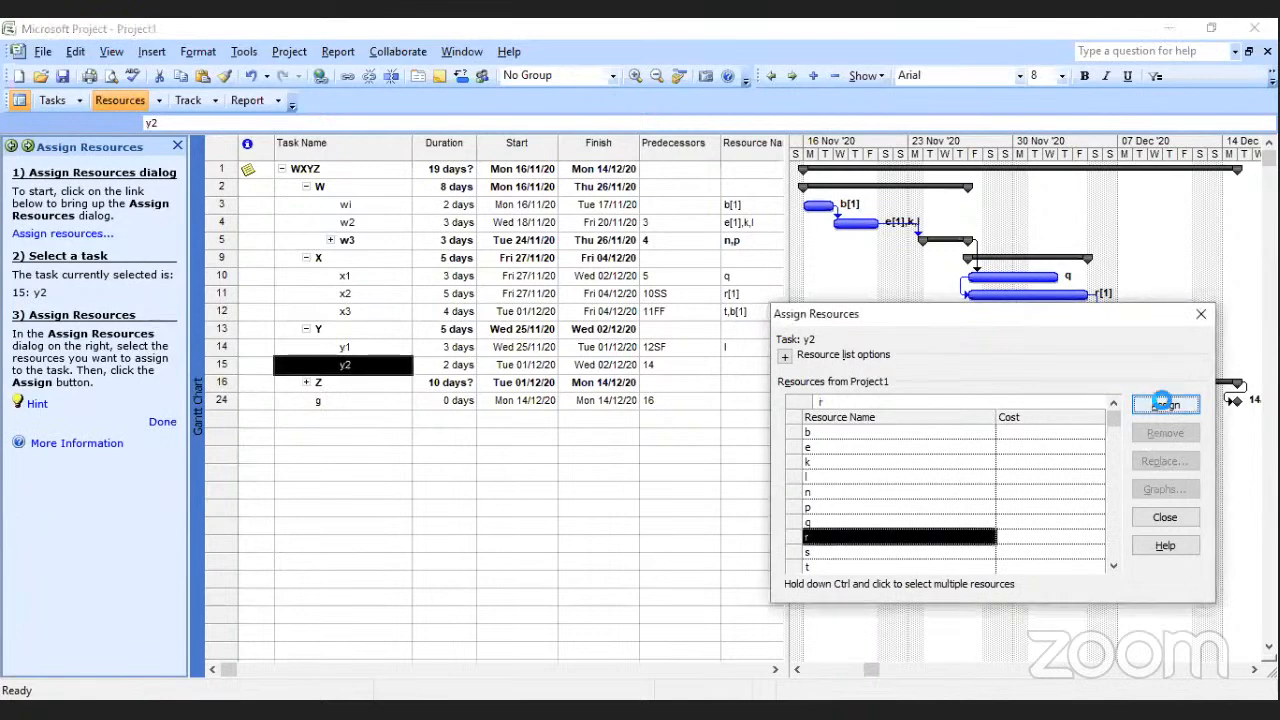
Expand summary task Z and assign resource e to task z1a and resource l to task z1b.
left_click(306, 383)
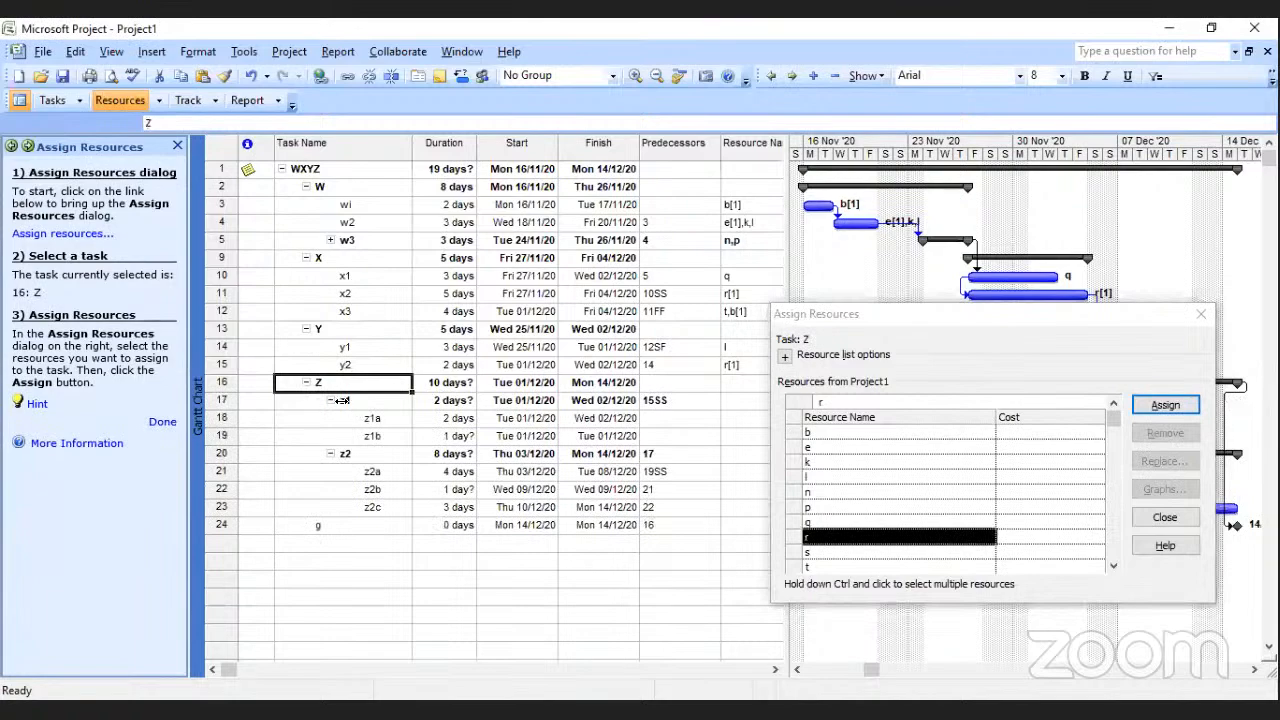
left_click(373, 417)
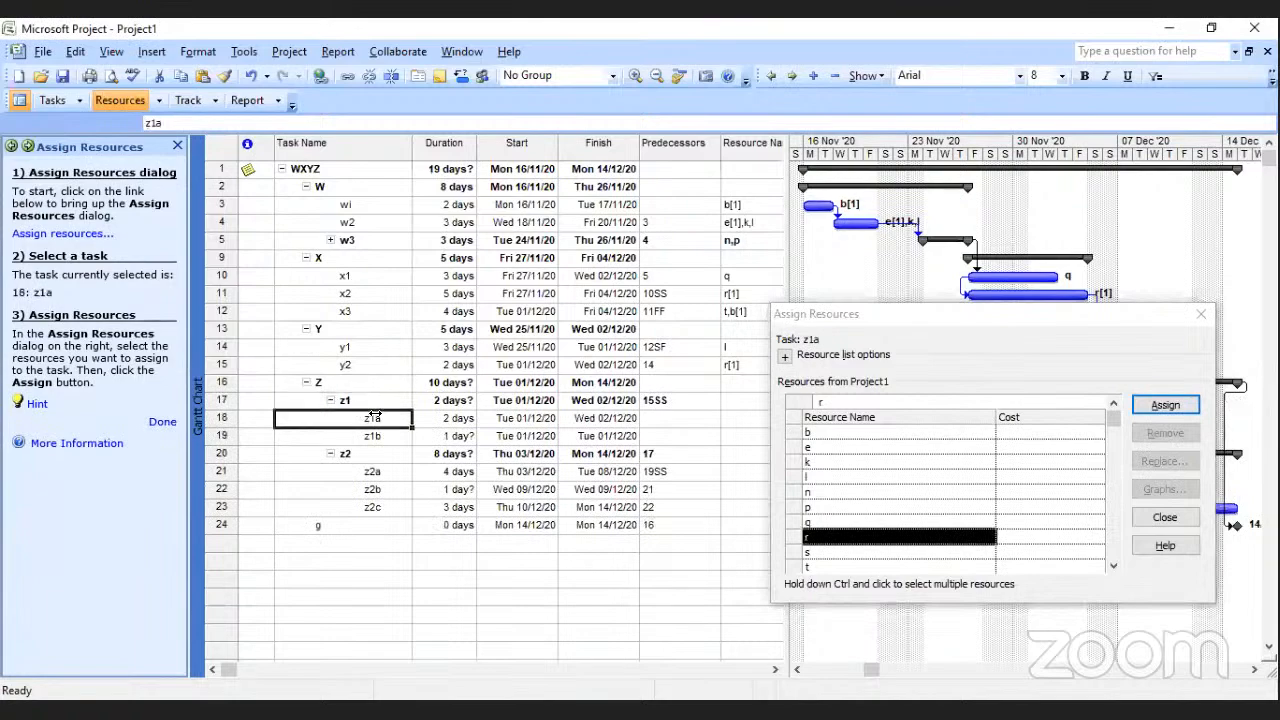
left_click(786, 447)
key("Return")
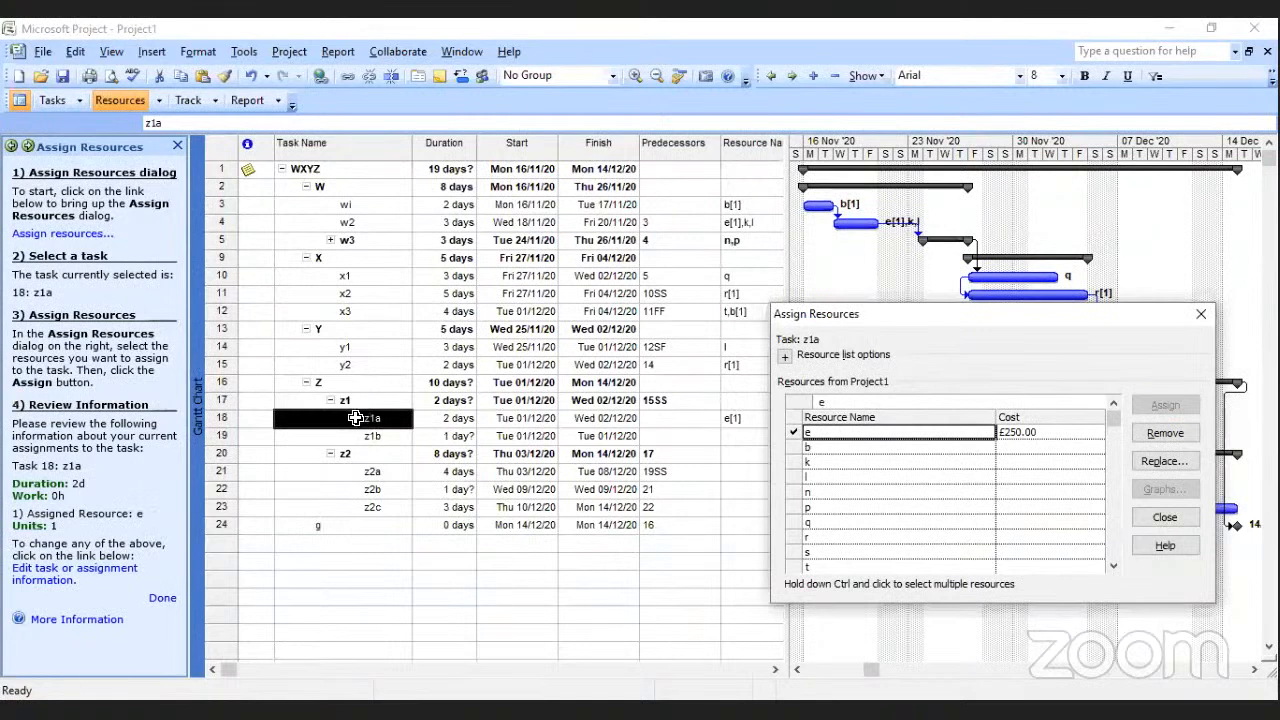
left_click(376, 437)
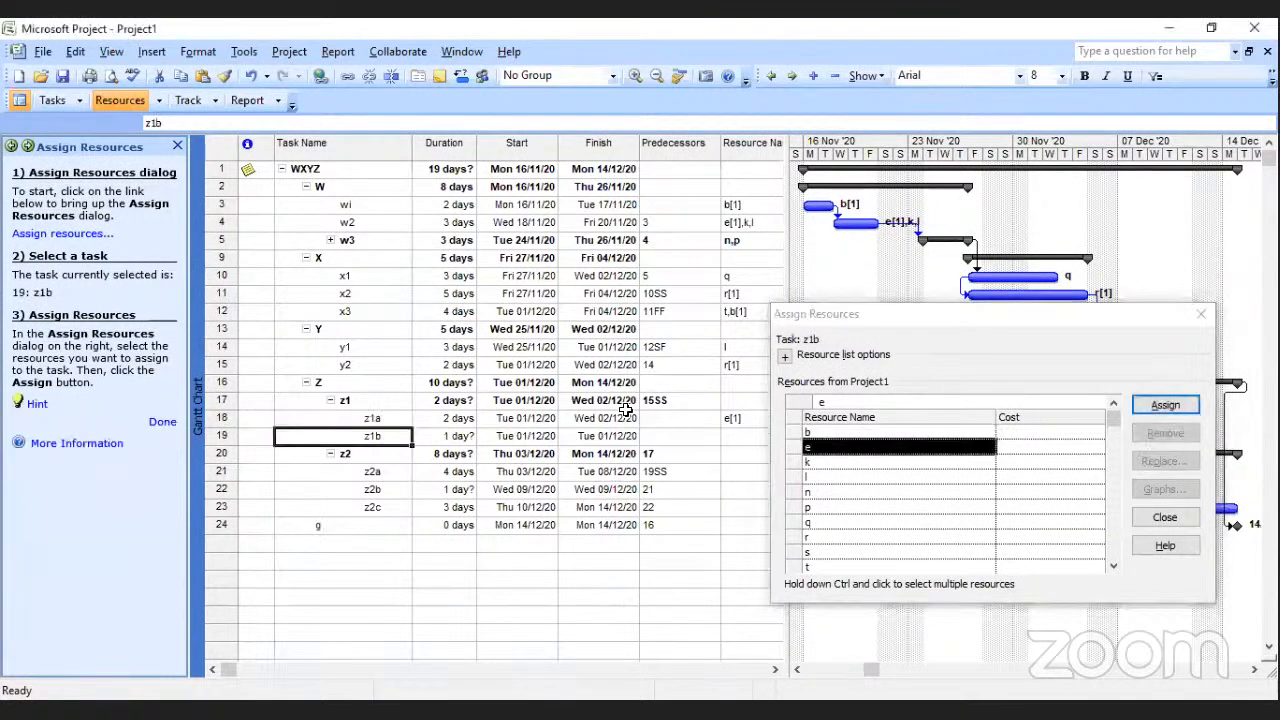
left_click(840, 476)
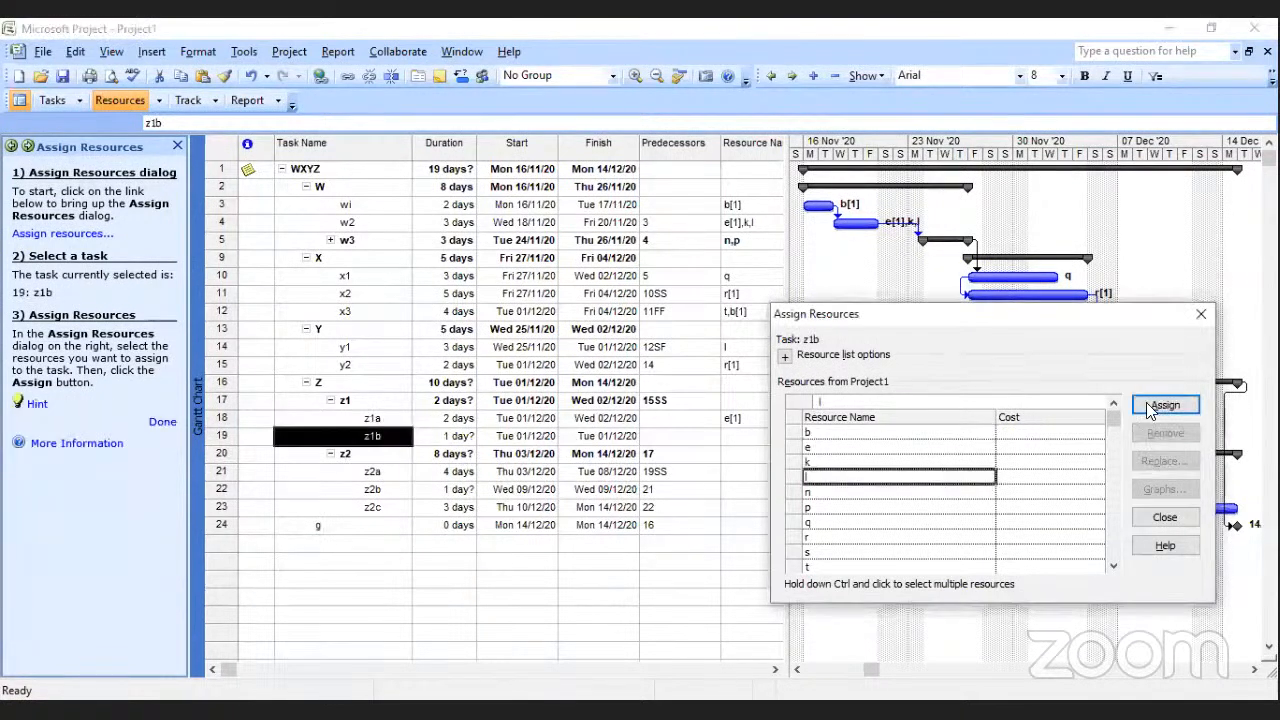
left_click(1165, 405)
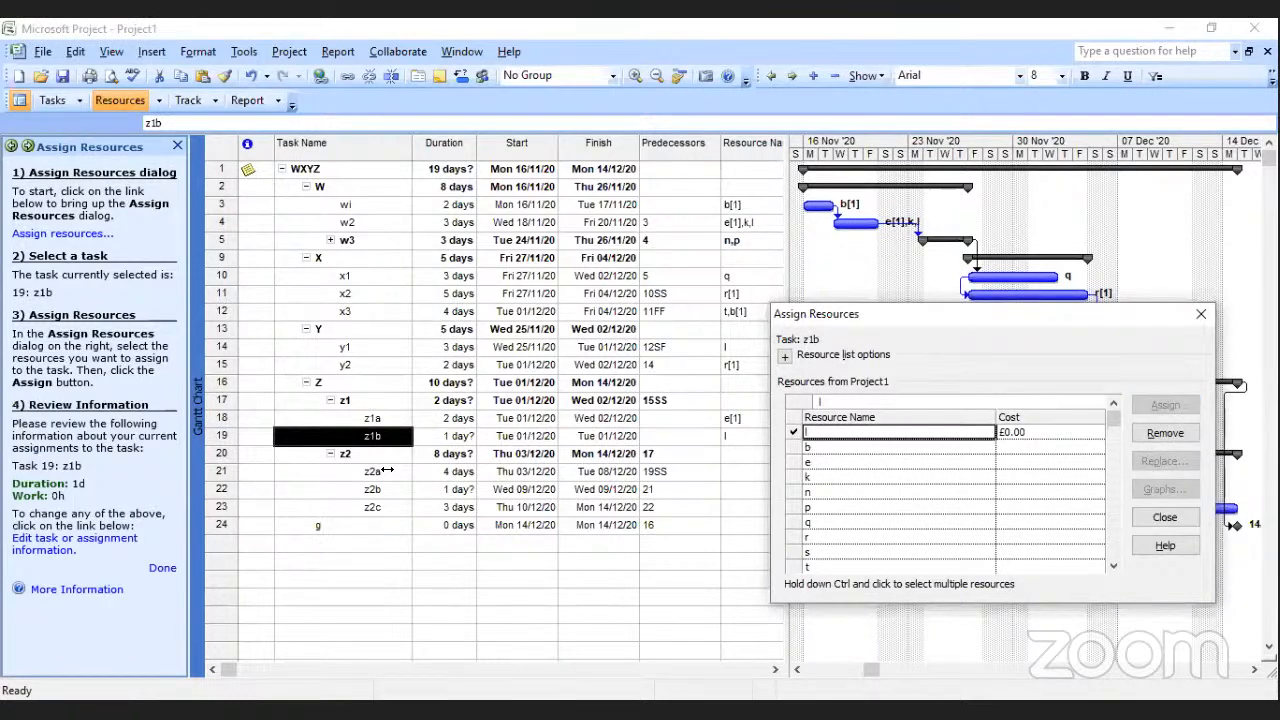
Assign resource e to tasks z2a, z2b and z2c together and finish the resource assignment.
left_click_drag(386, 470, 380, 507)
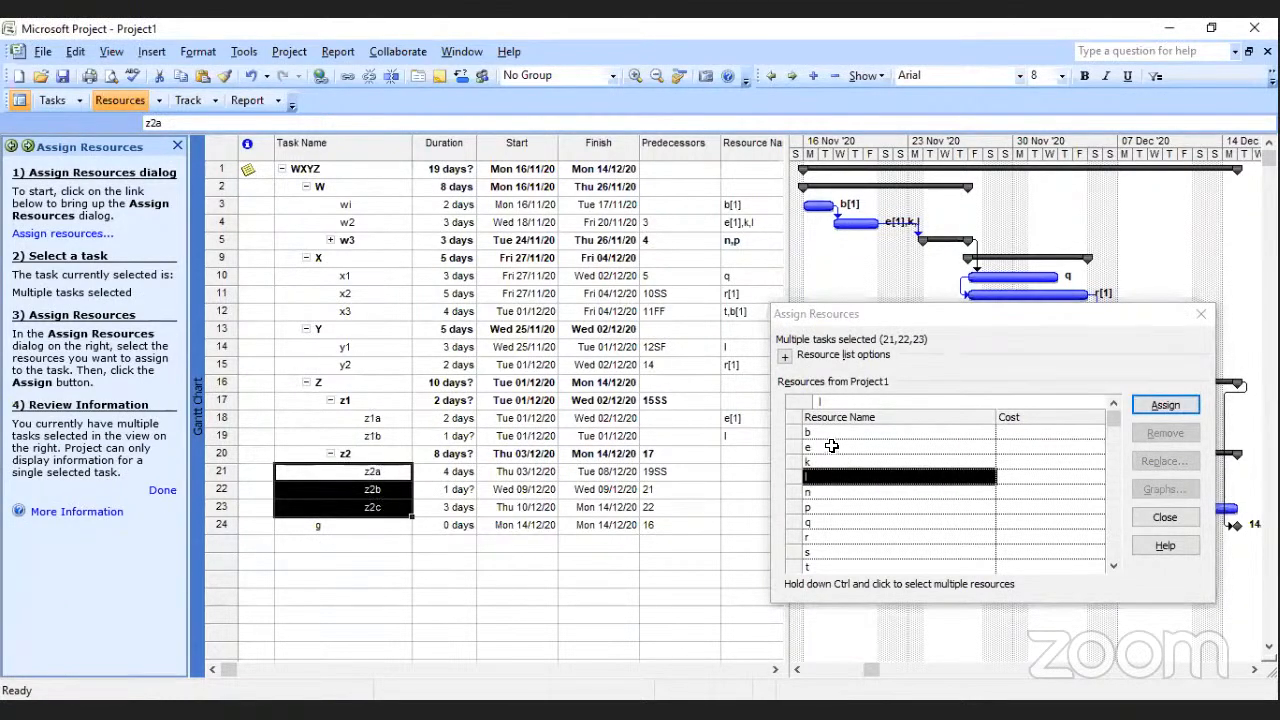
double_click(831, 446)
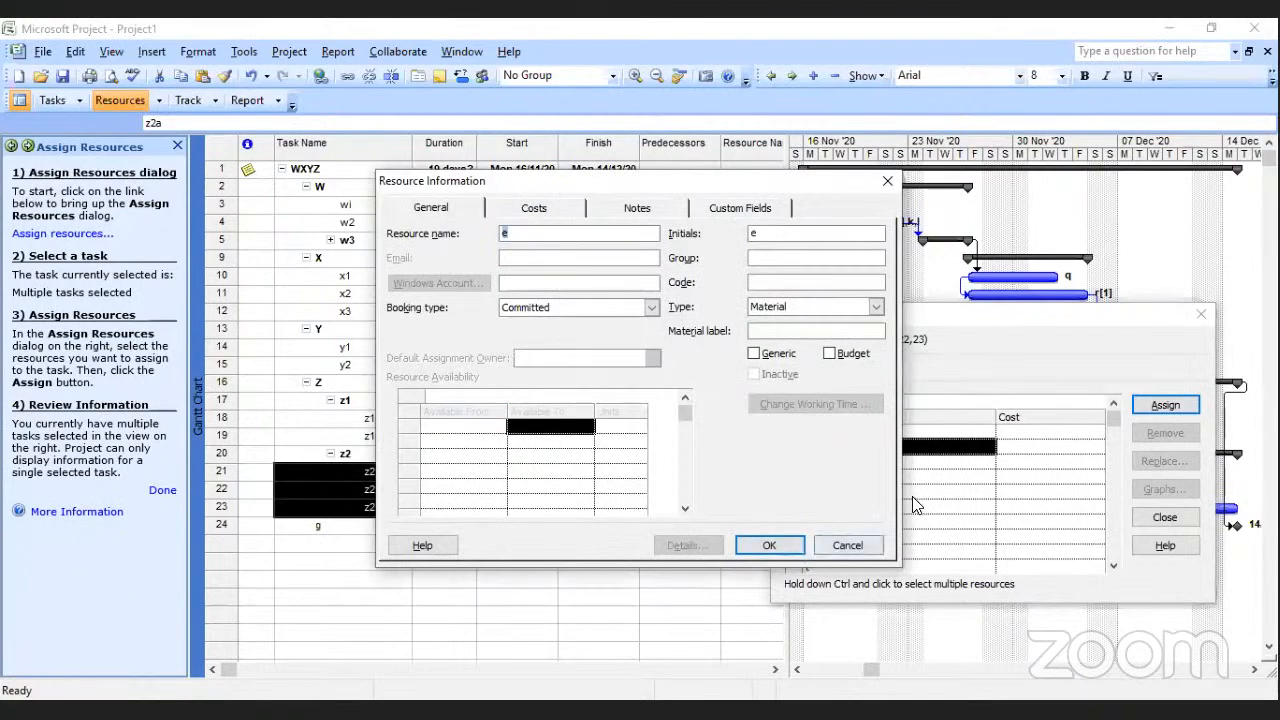
left_click(785, 546)
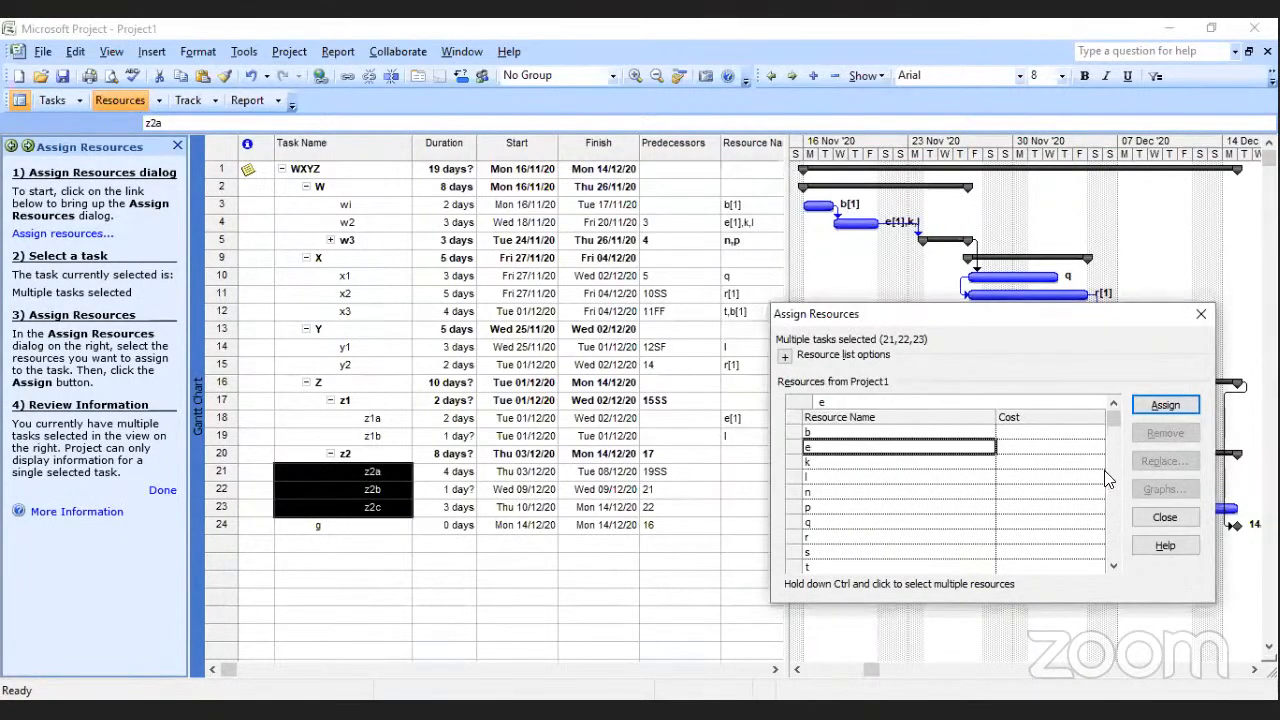
left_click(1160, 406)
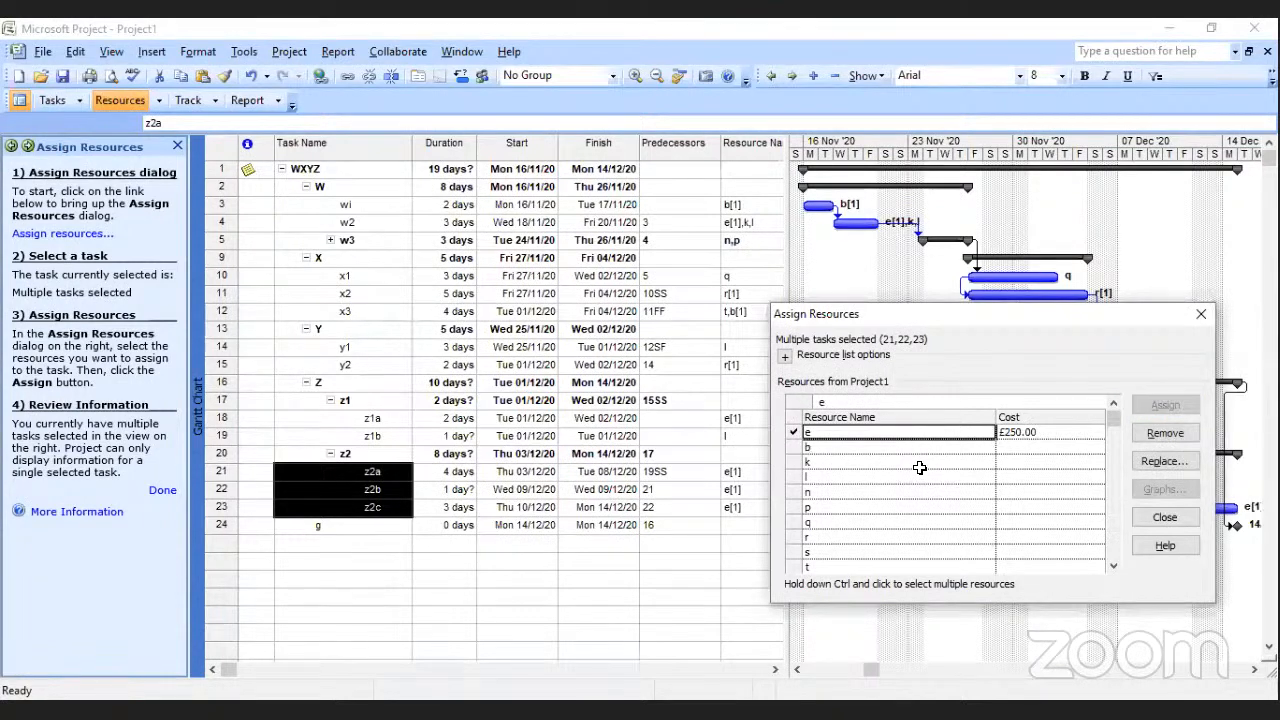
left_click(700, 545)
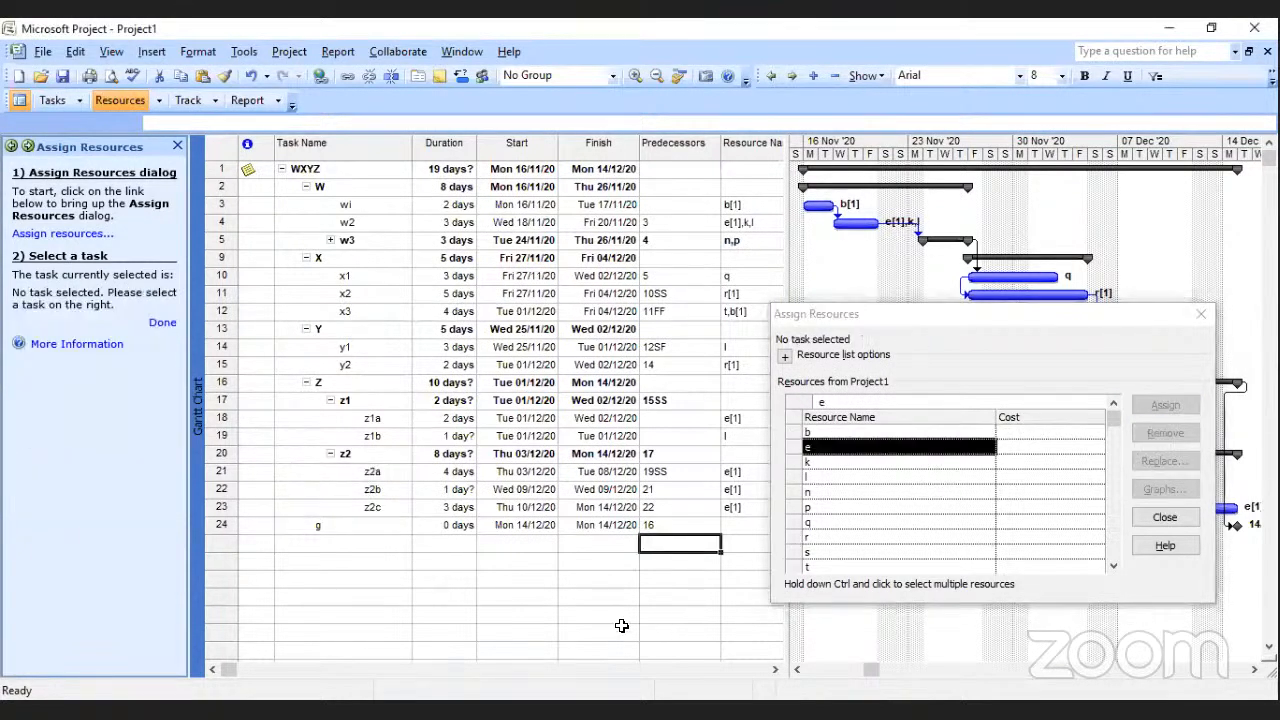
left_click(1162, 518)
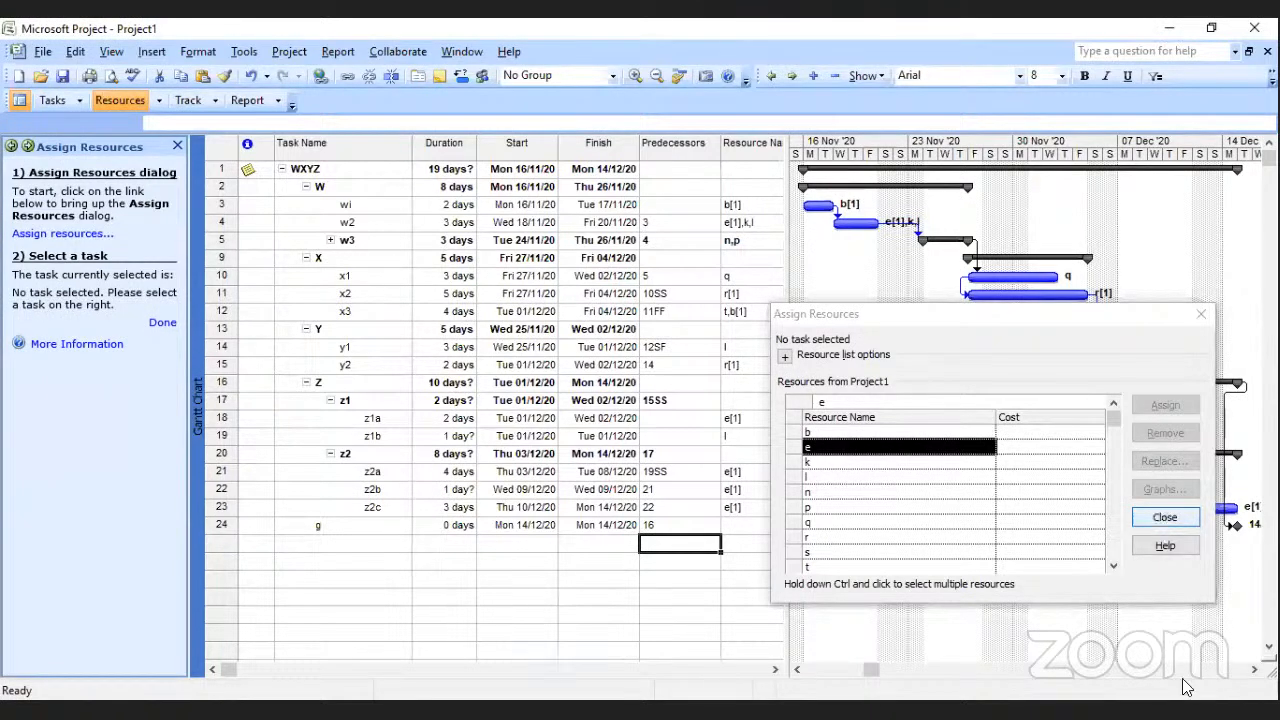
left_click(1252, 670)
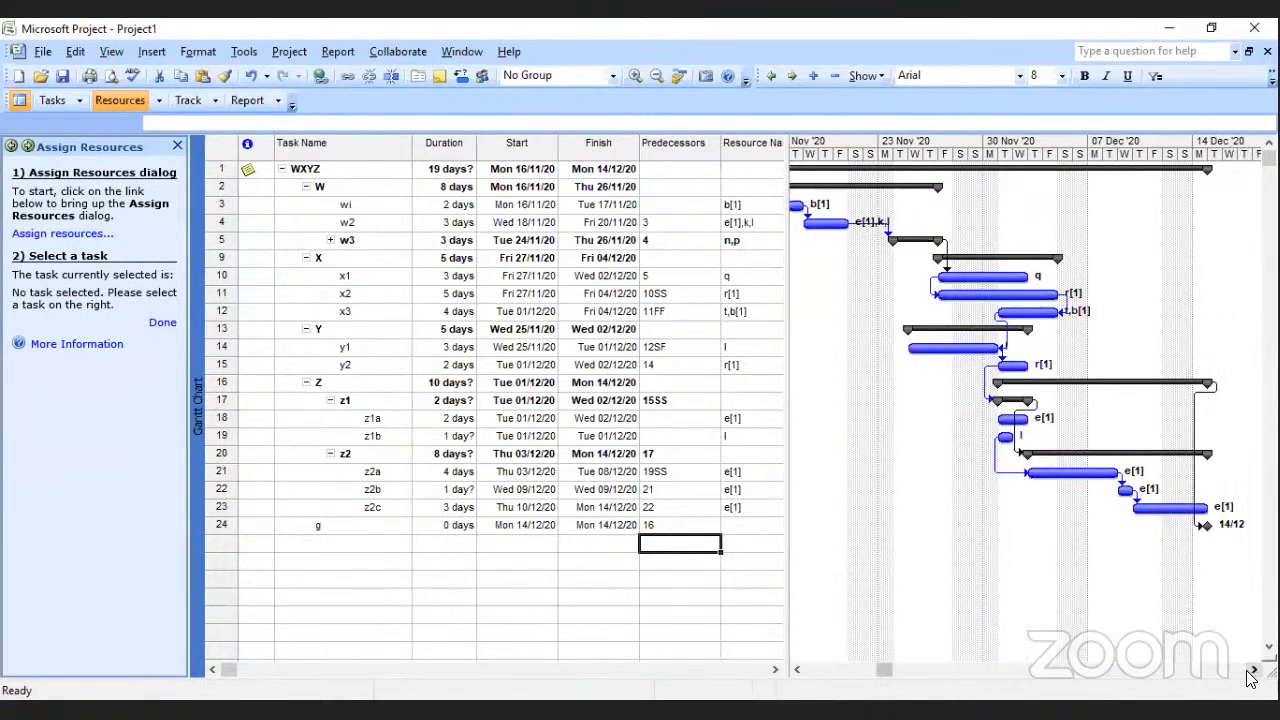
left_click(1252, 670)
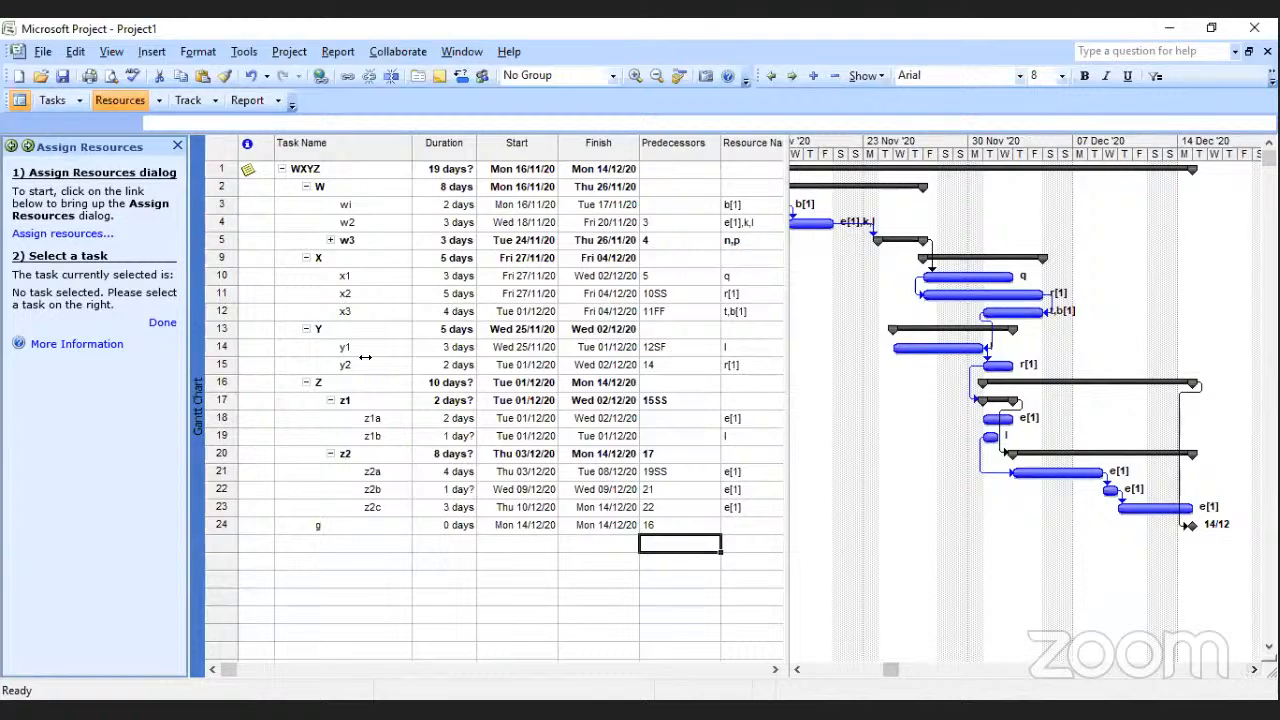
left_click(162, 322)
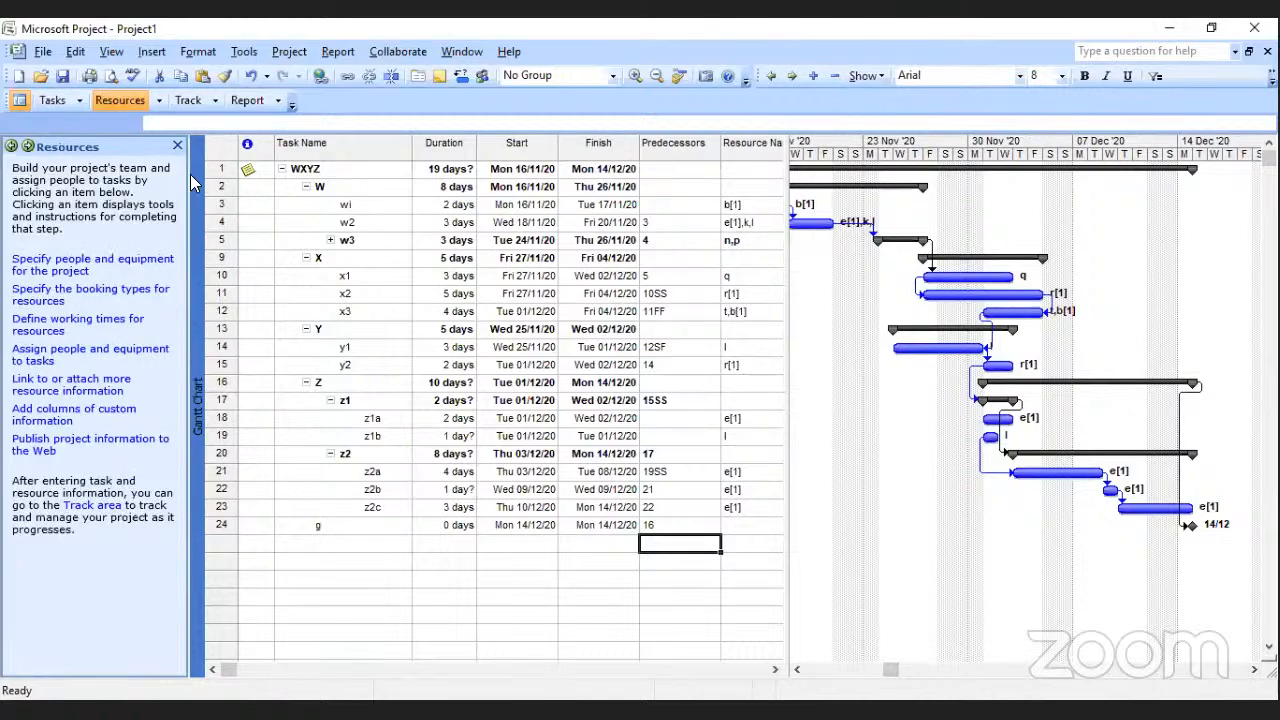
Display the project in the Detail Gantt view through the report guide and examine the whole schedule from 16 Nov to 14 Dec.
left_click(246, 101)
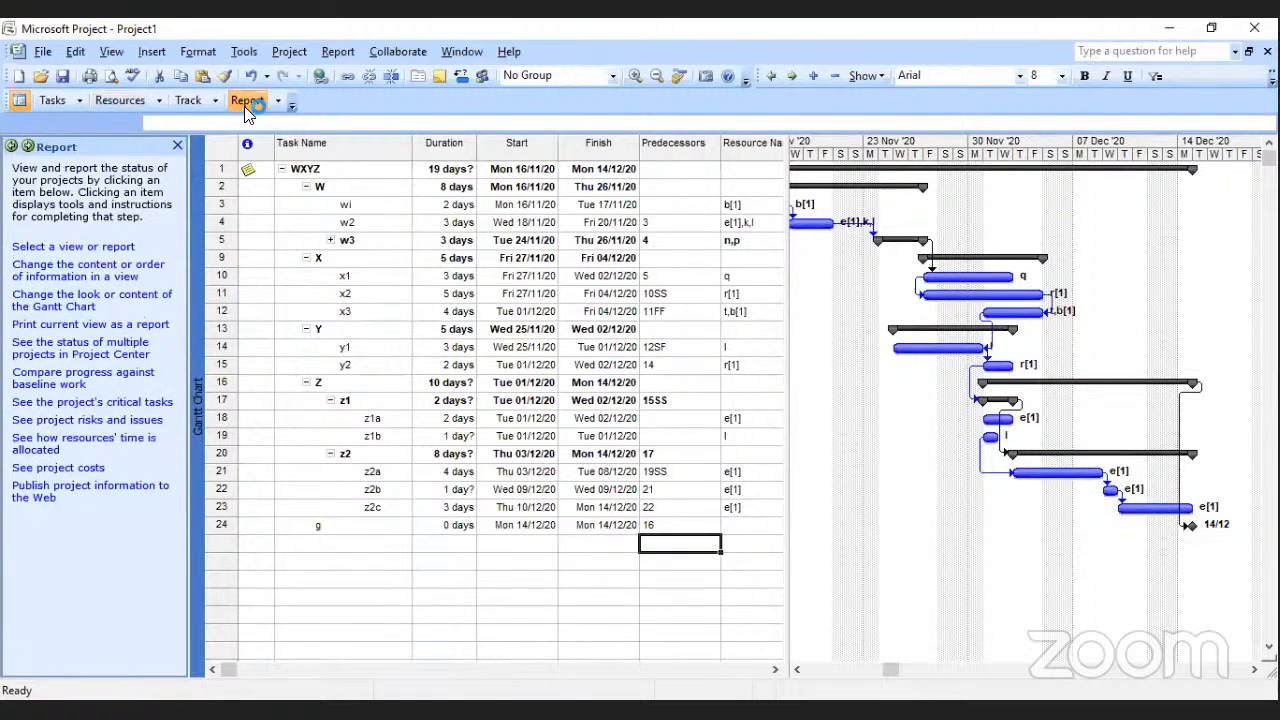
left_click(124, 250)
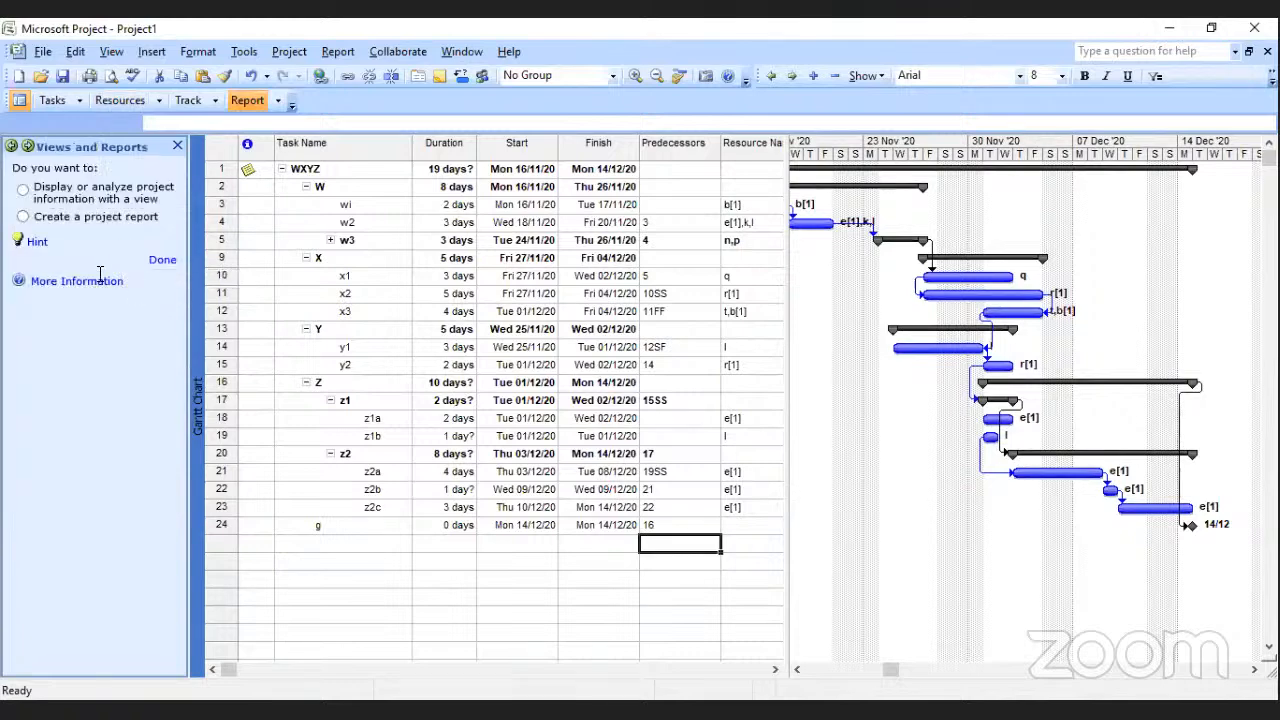
left_click(23, 189)
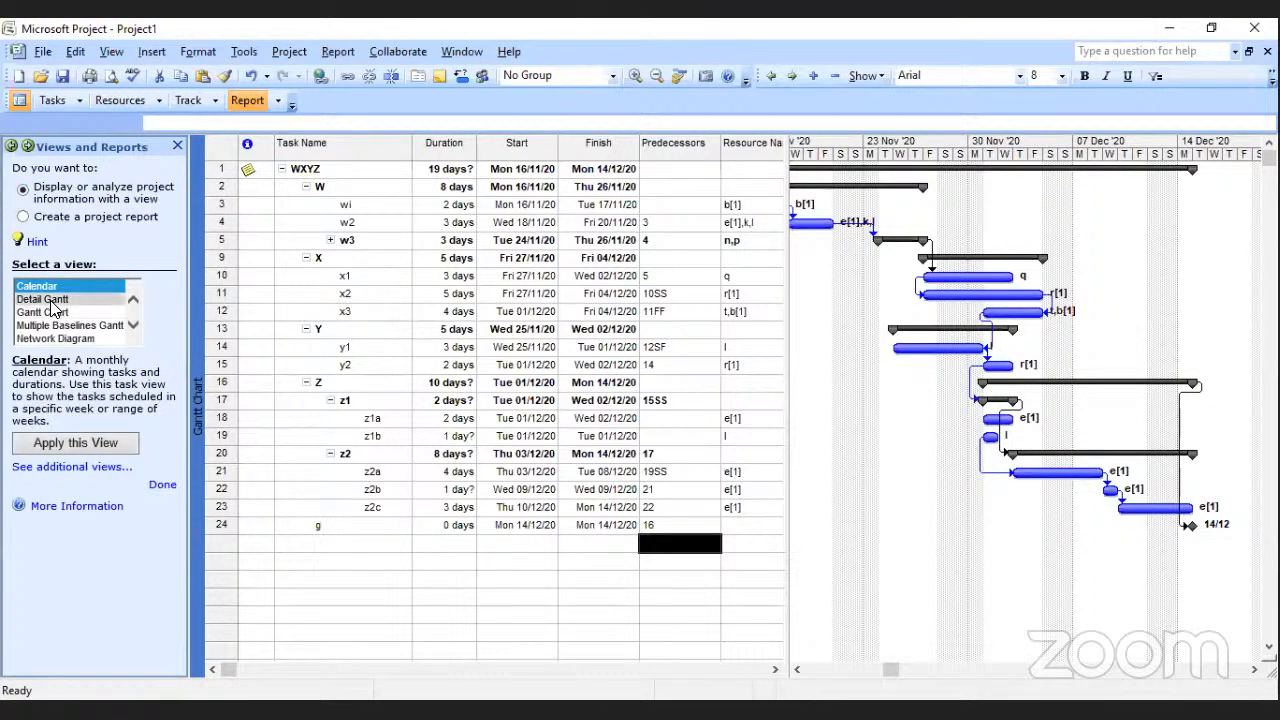
left_click(42, 299)
left_click(90, 443)
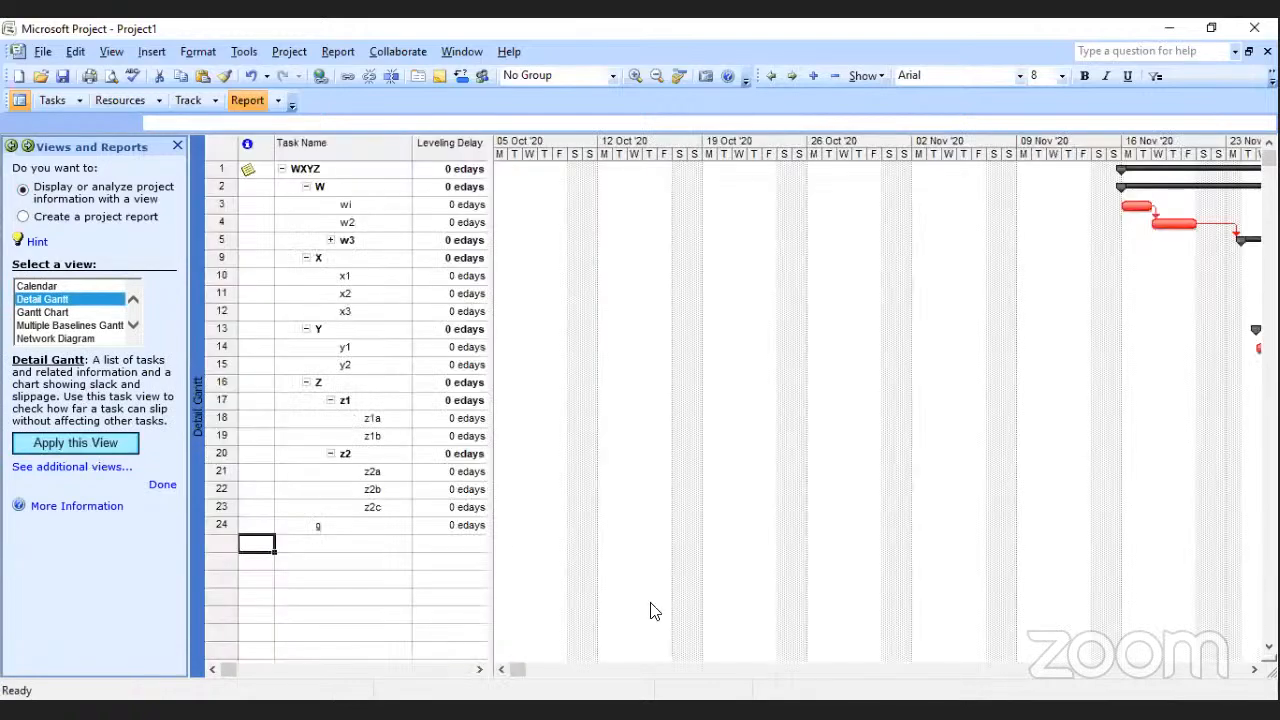
left_click(1254, 669)
left_click(1254, 669)
left_click(1254, 669)
left_click(1254, 669)
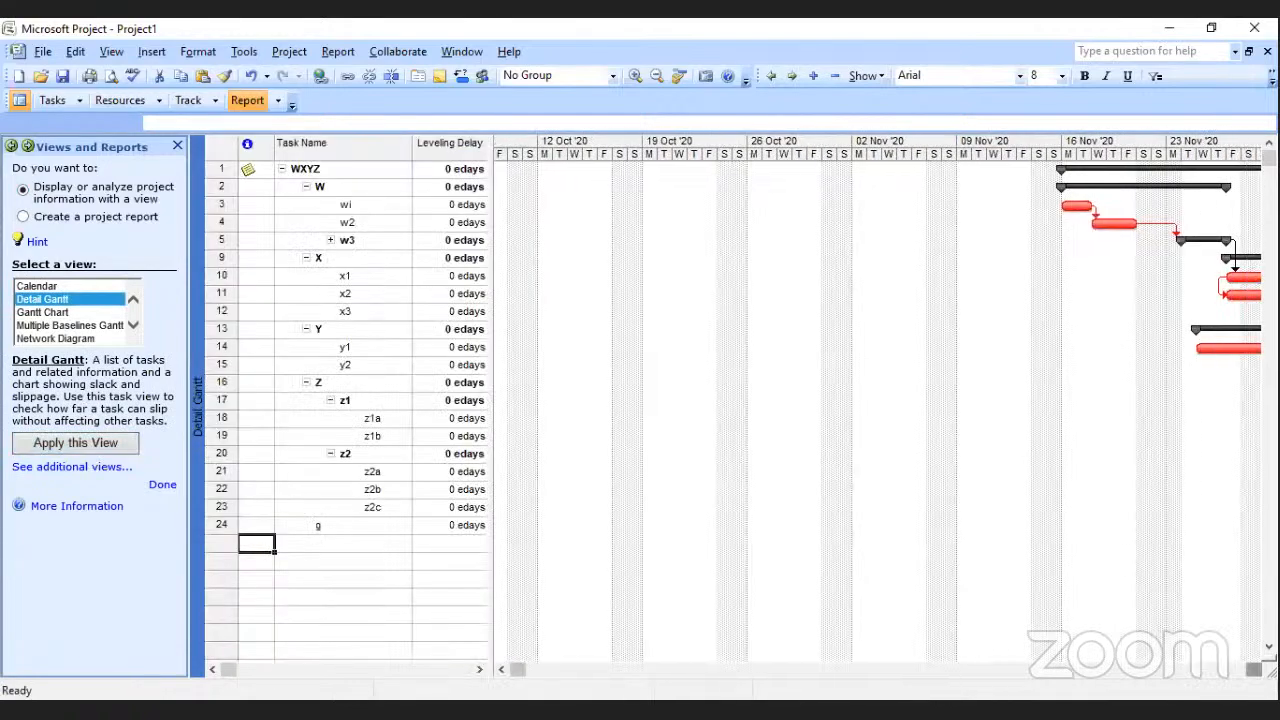
left_click(1254, 669)
left_click(1254, 669)
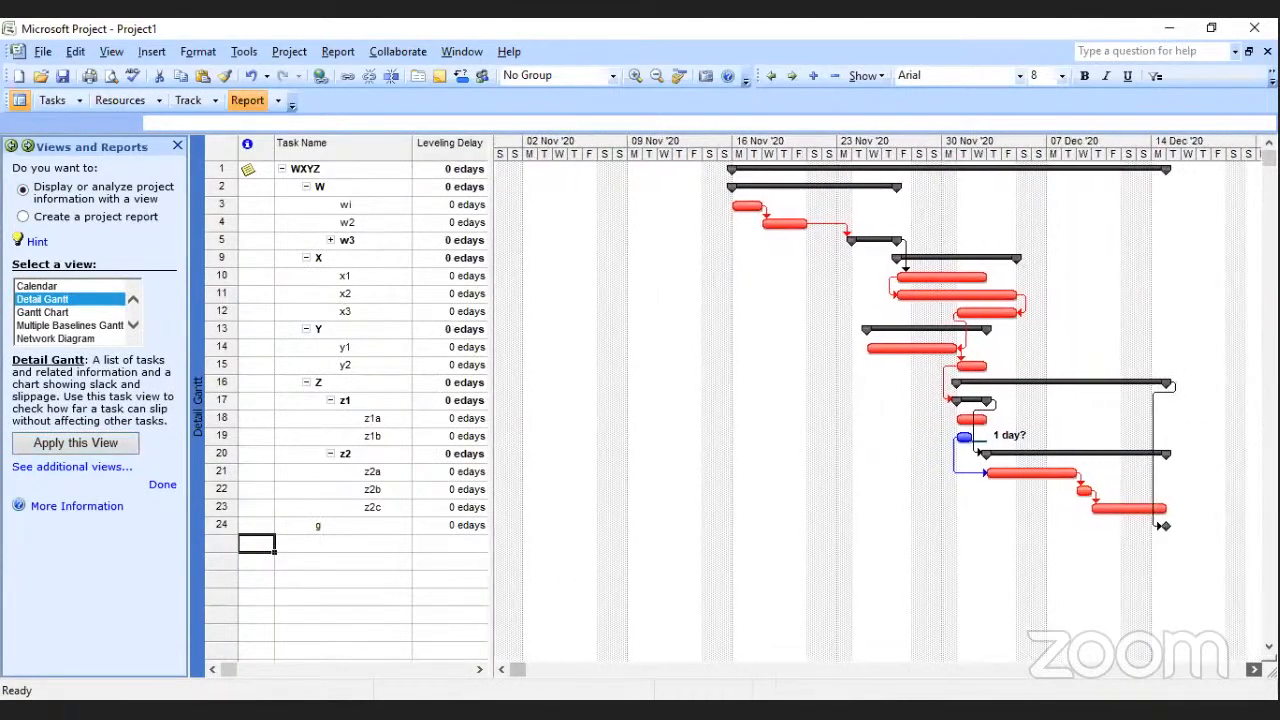
left_click(1254, 669)
left_click(1254, 669)
left_click(1254, 669)
left_click(1254, 669)
left_click(1254, 669)
left_click(1254, 669)
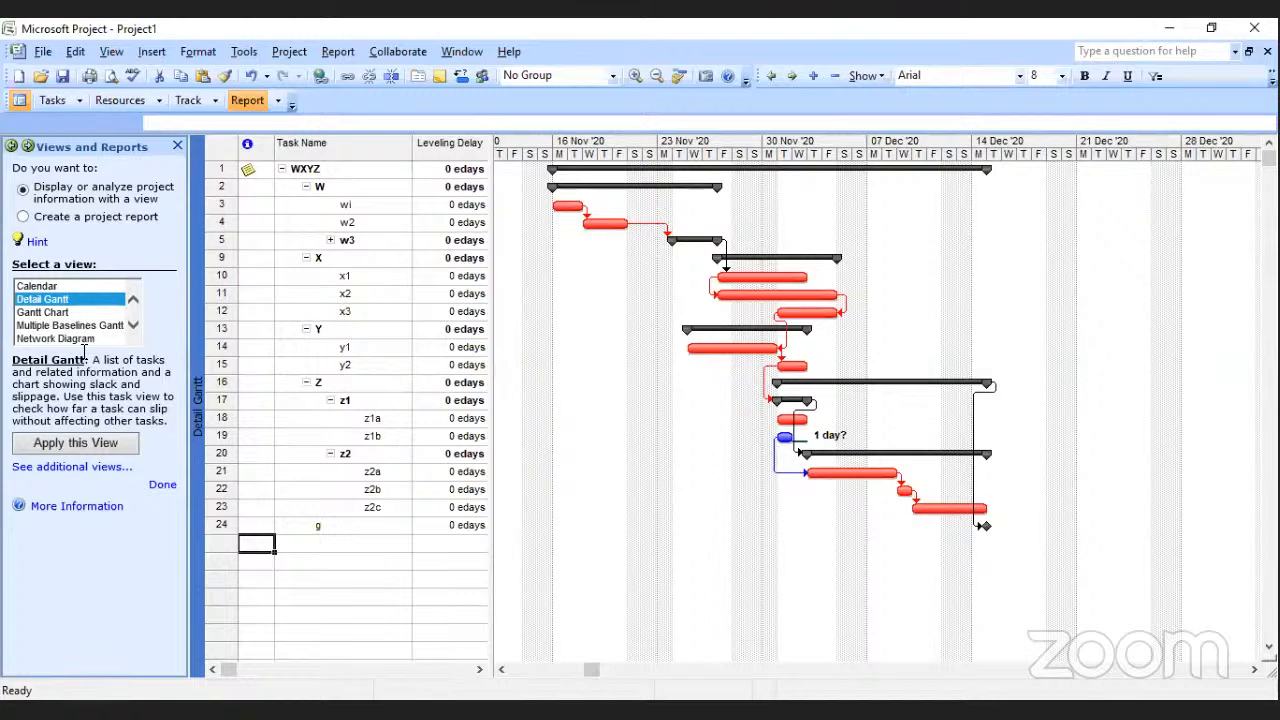
Apply the Network Diagram view and, from its print preview, scale the printout to fit 1 page wide by 1 tall.
left_click(80, 339)
left_click(103, 465)
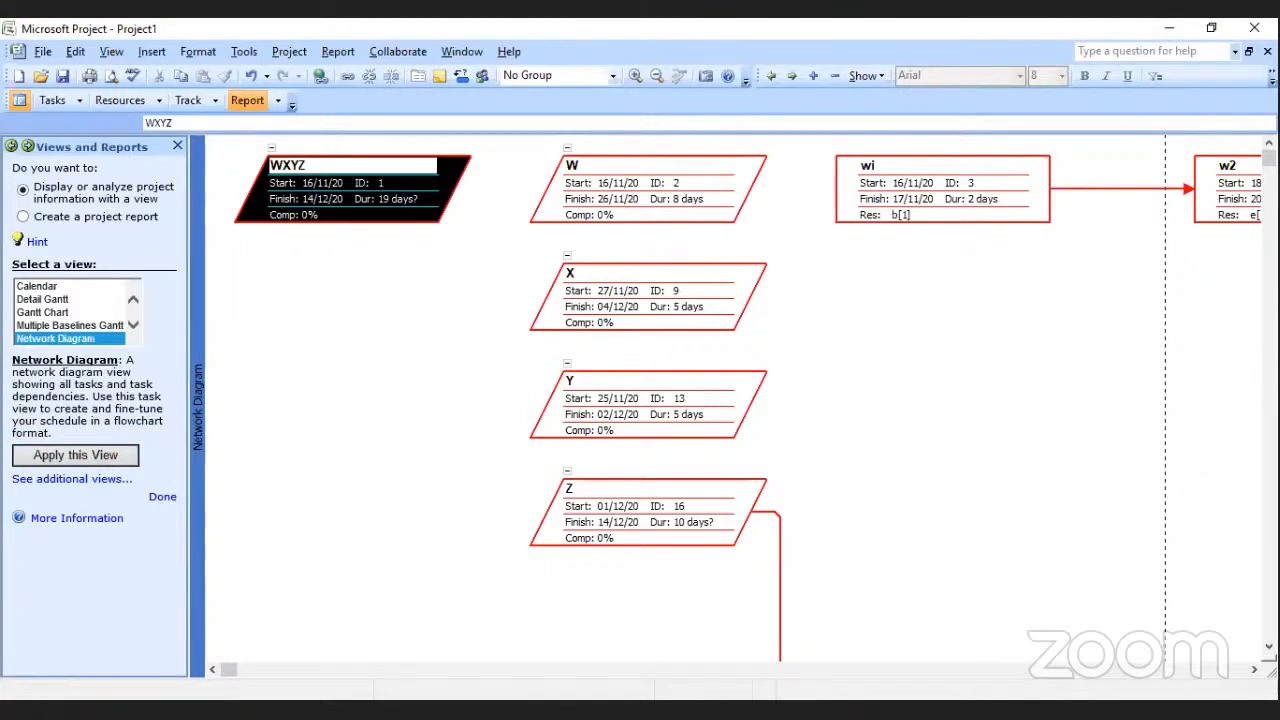
key("ctrl+p")
left_click(480, 510)
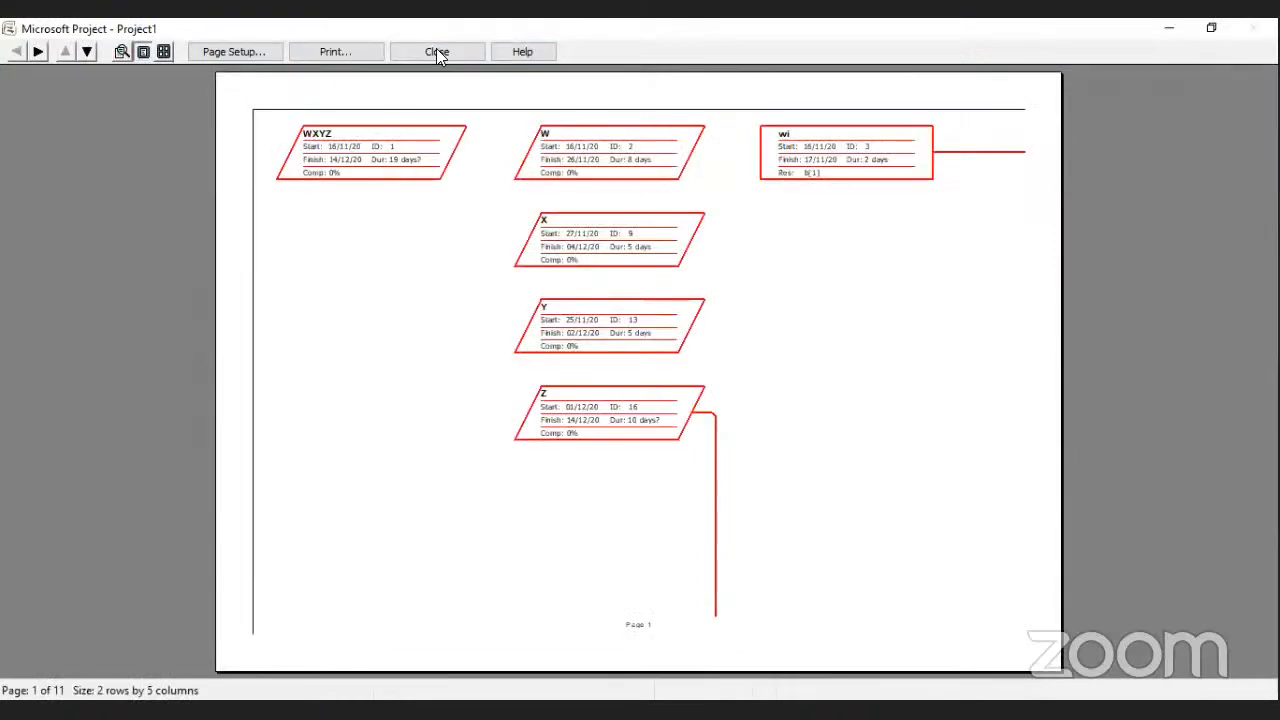
left_click(256, 60)
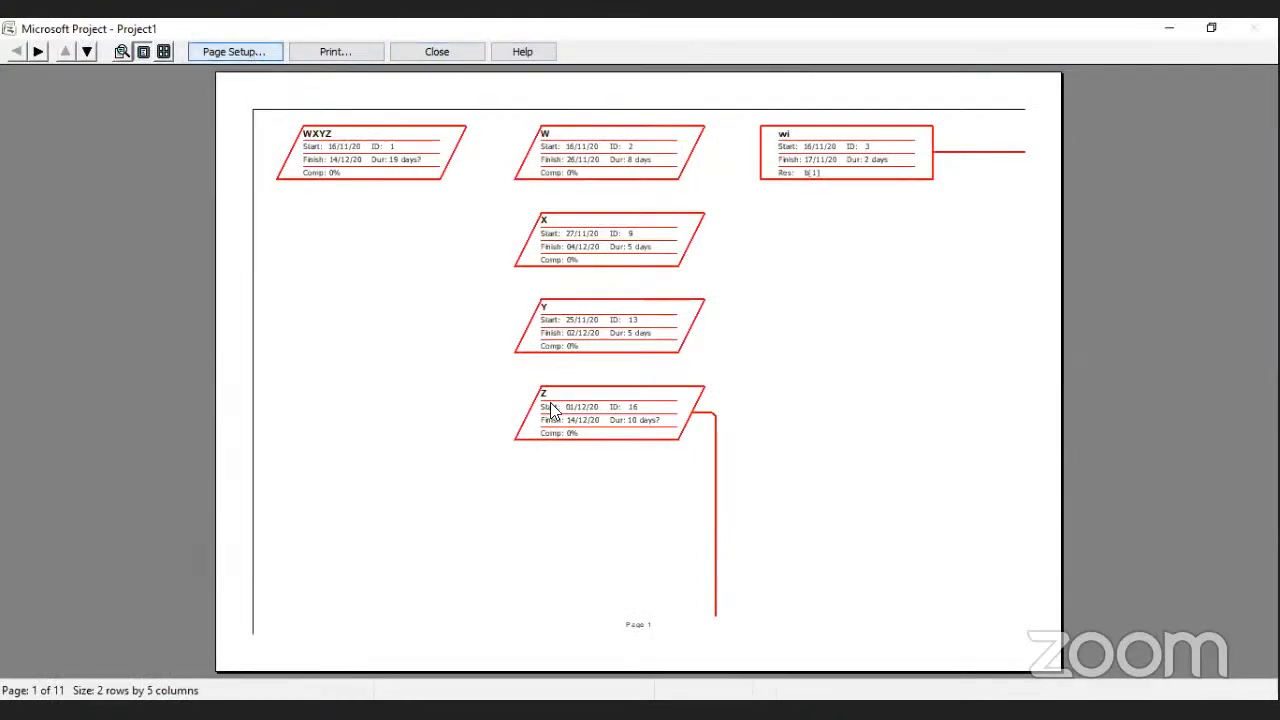
left_click(453, 374)
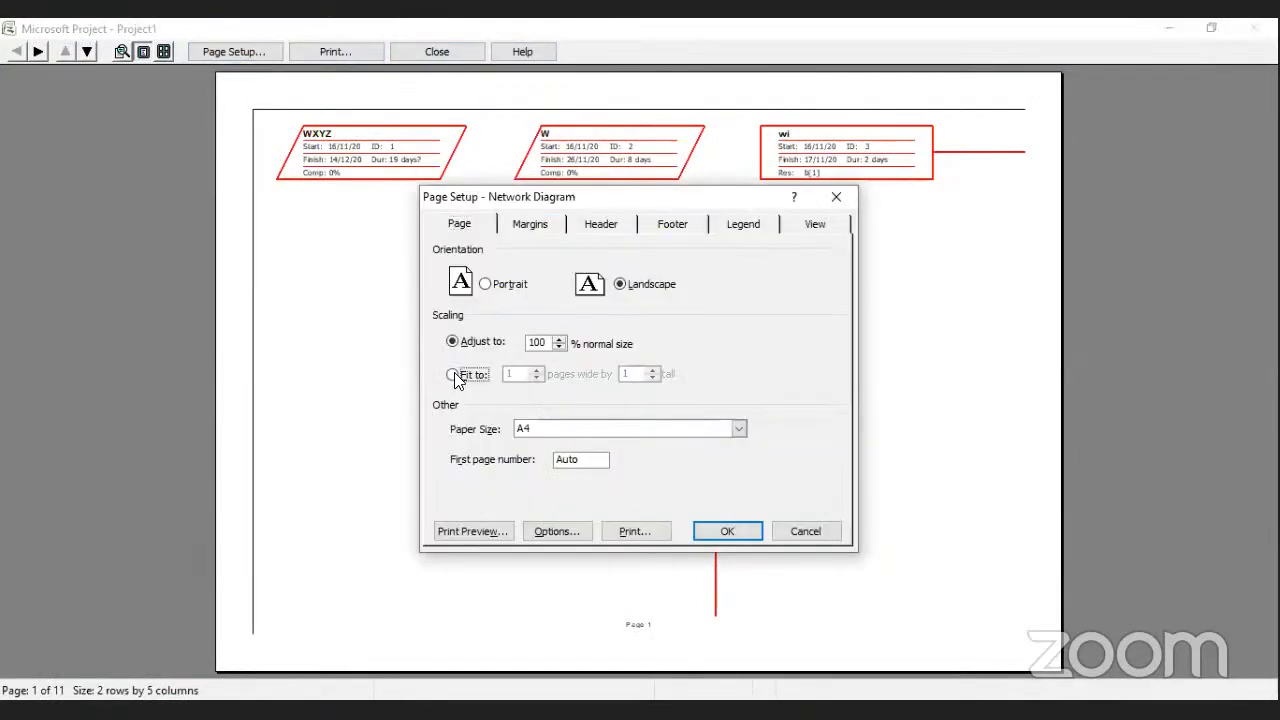
left_click(745, 531)
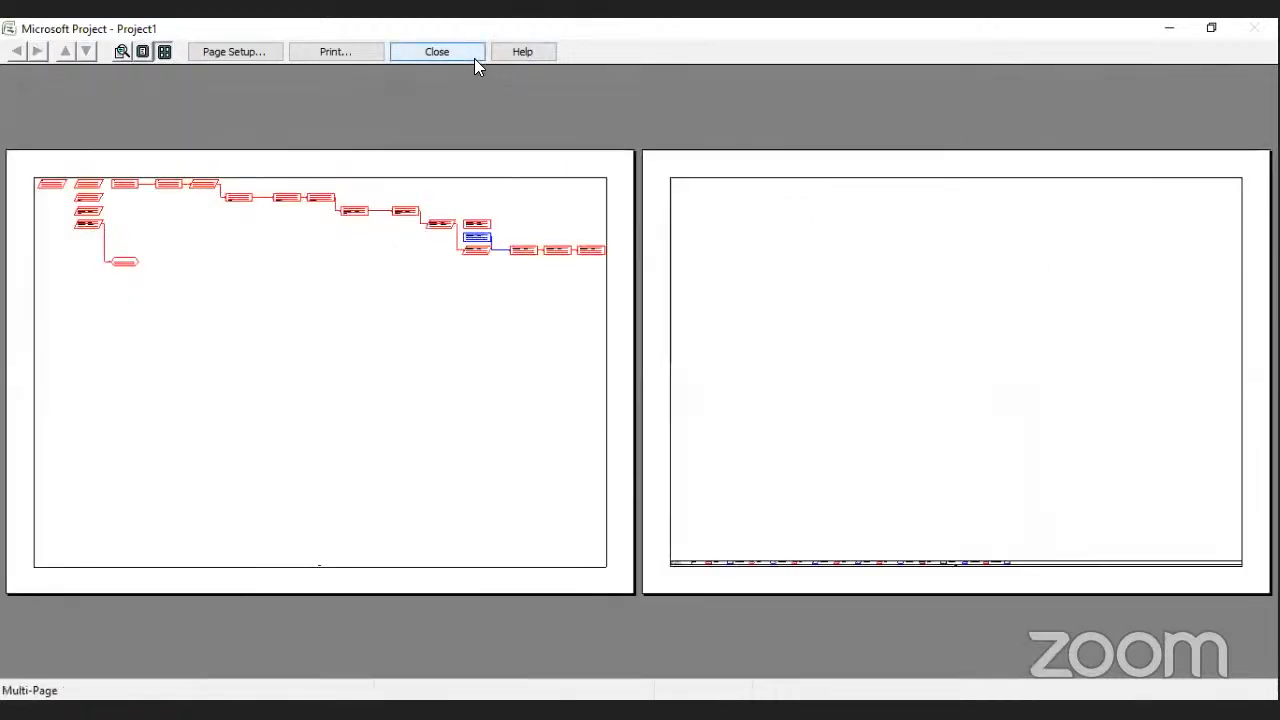
left_click(452, 55)
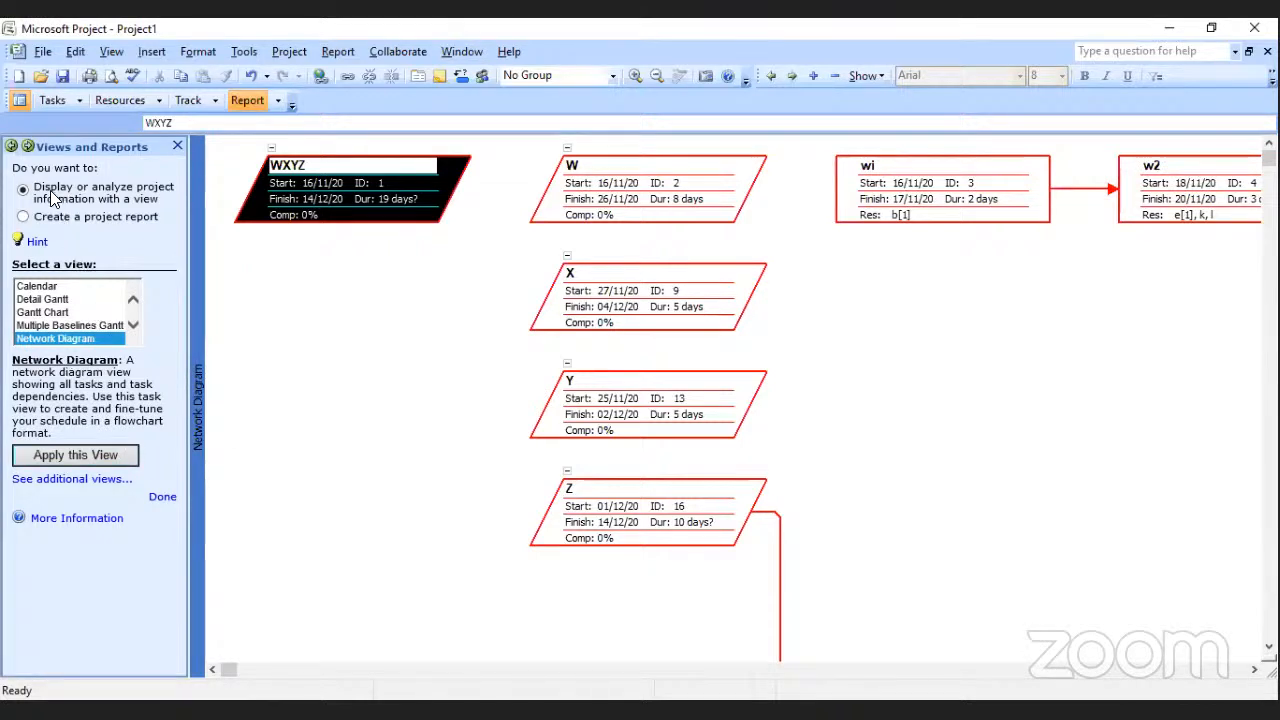
Choose to create a project report, generate the Project Summary overview report and examine its dates, duration, work and costs.
left_click(23, 216)
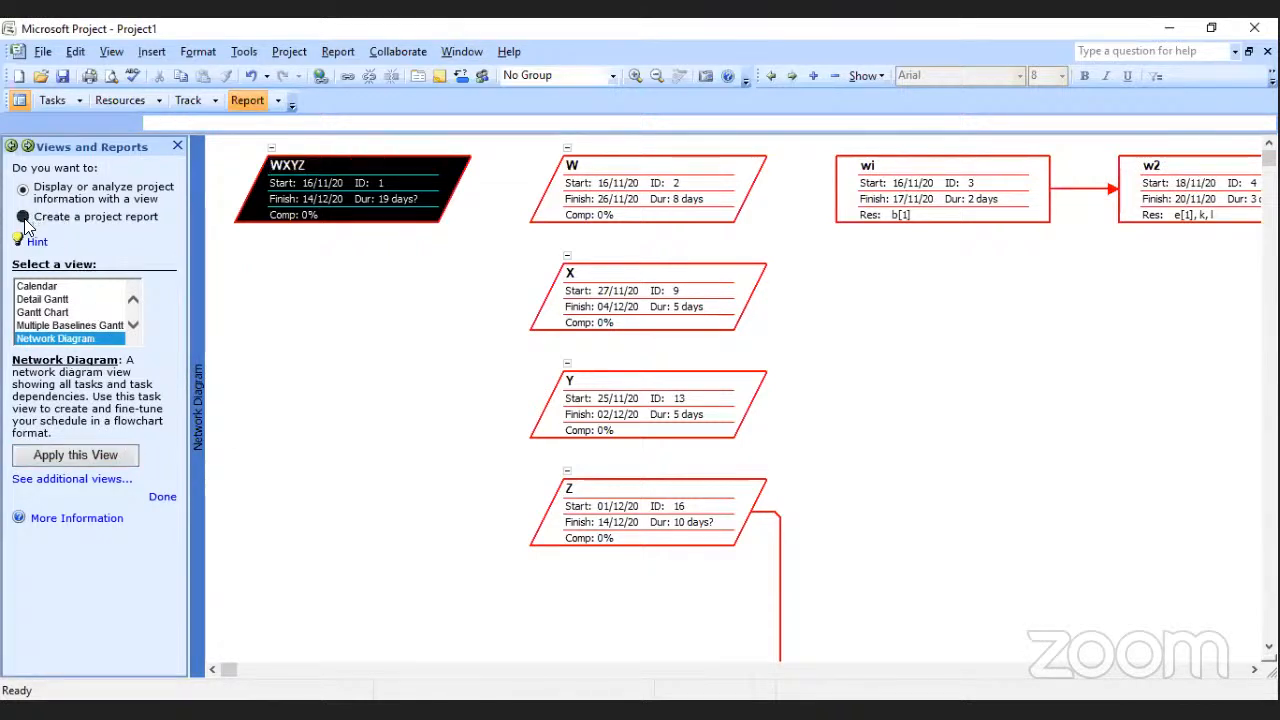
left_click(98, 391)
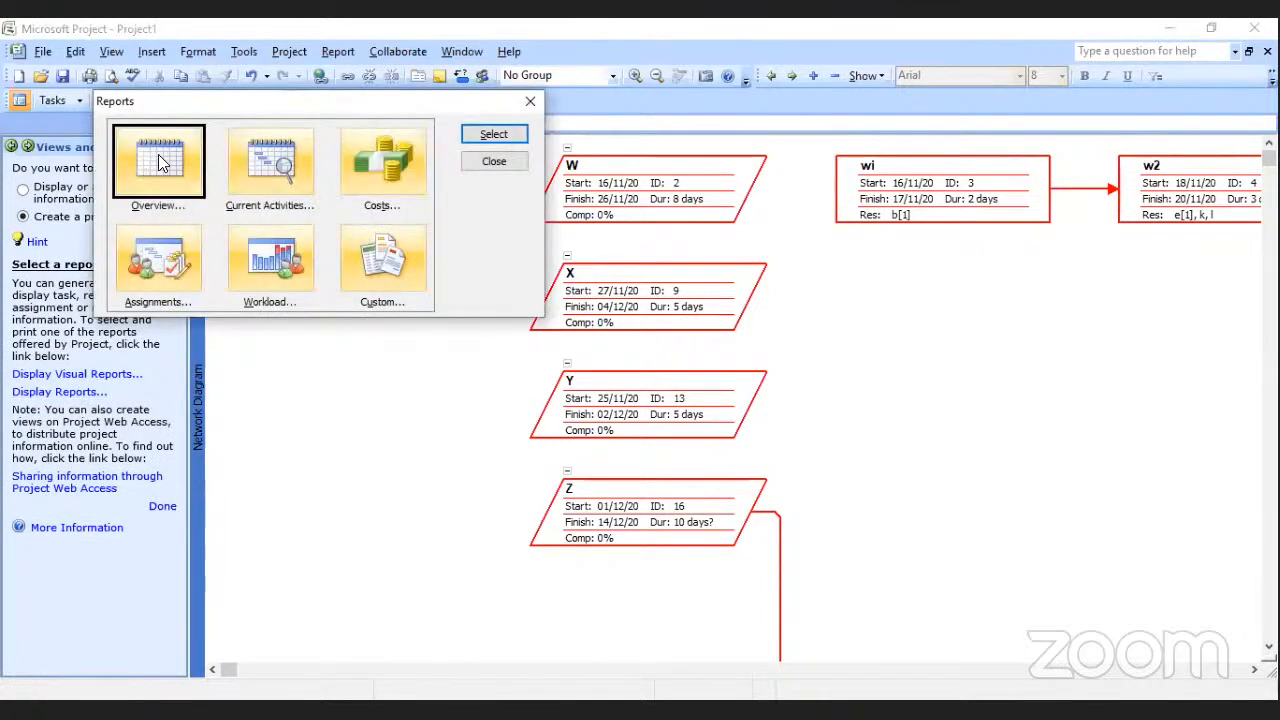
double_click(162, 165)
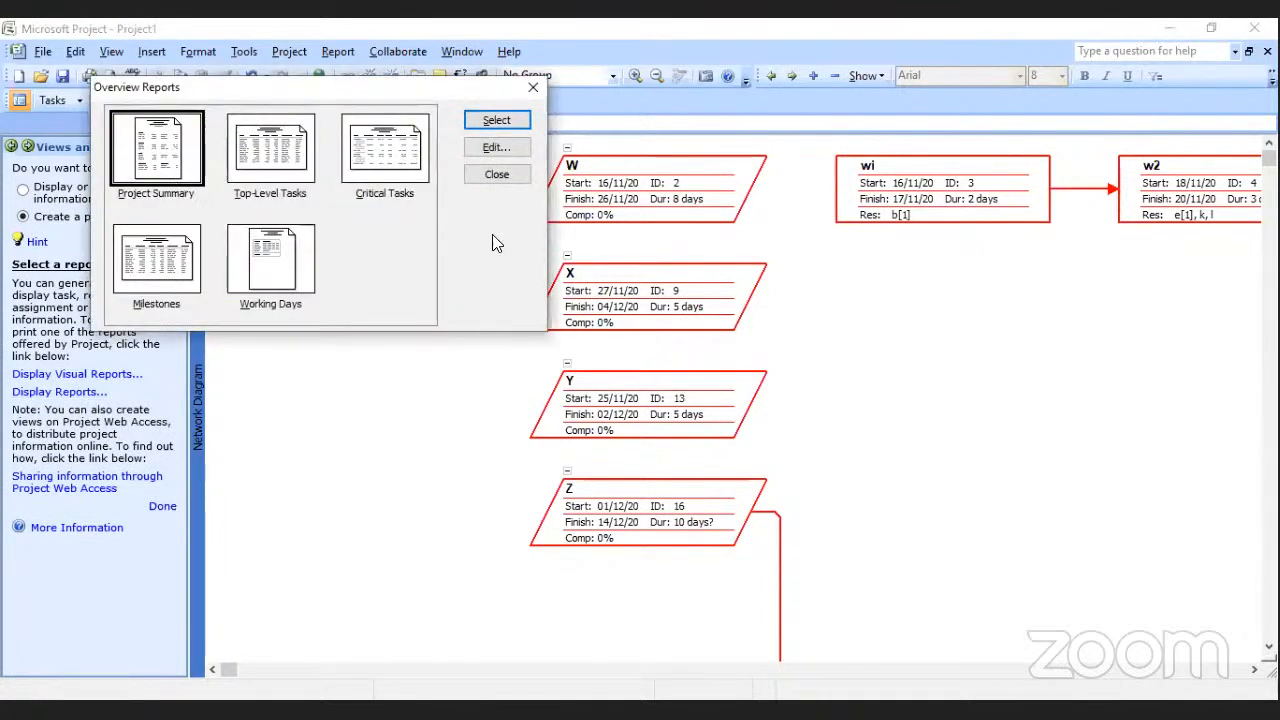
key("Return")
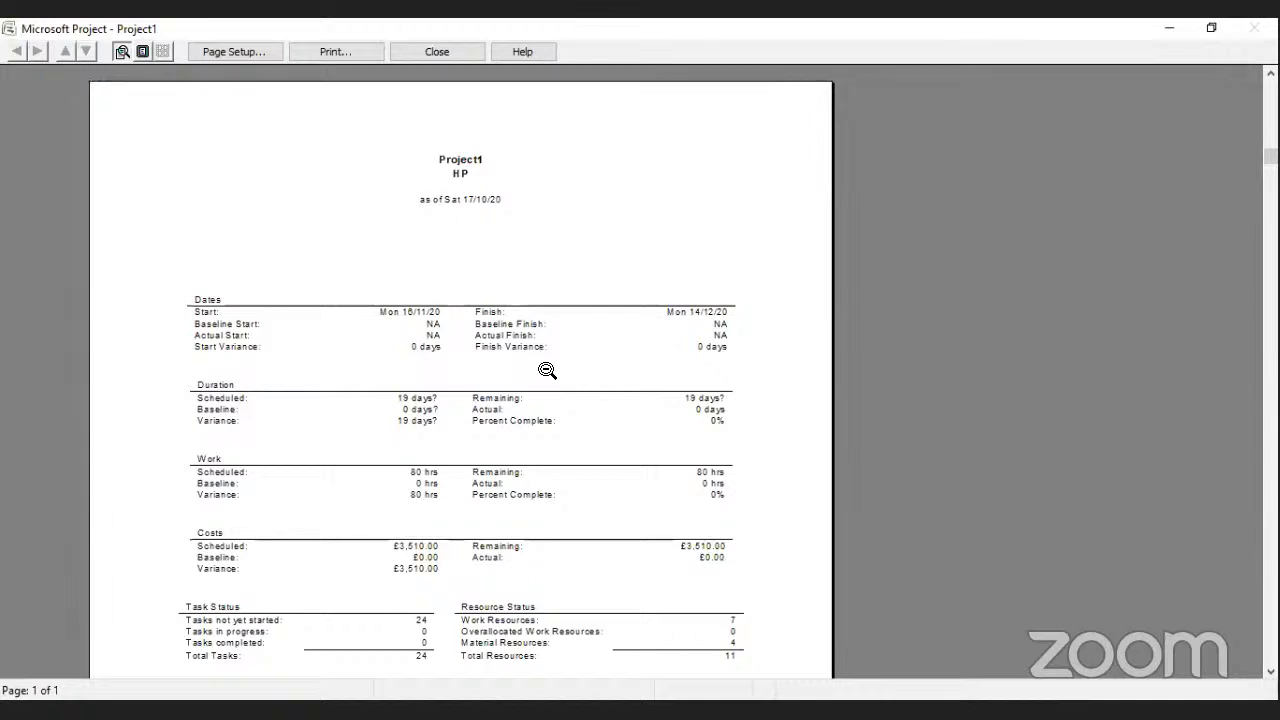
left_click(452, 50)
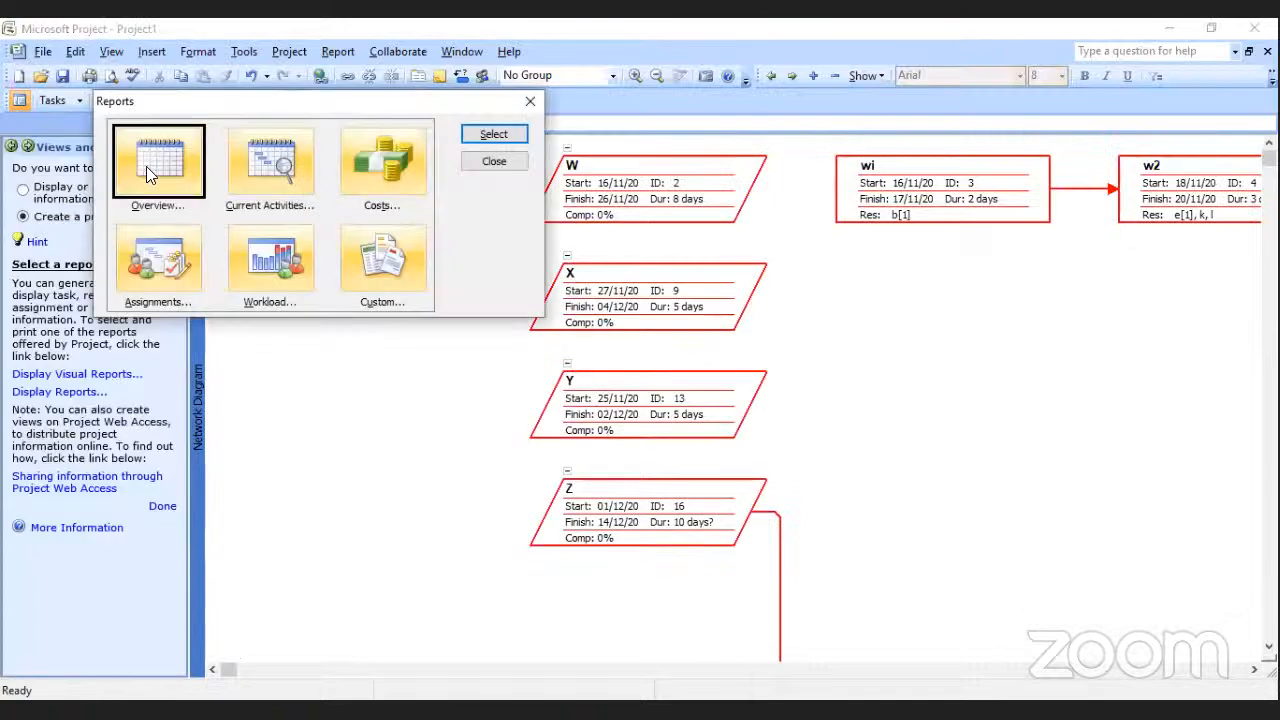
double_click(146, 170)
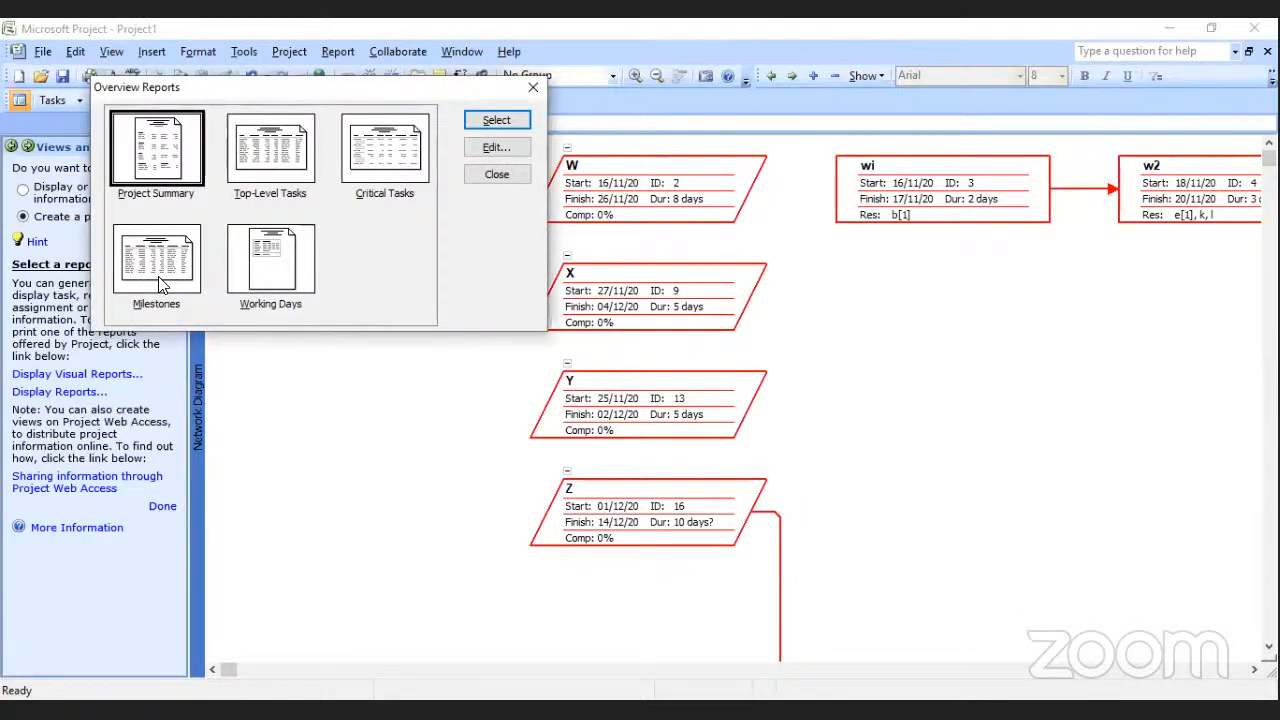
left_click(495, 121)
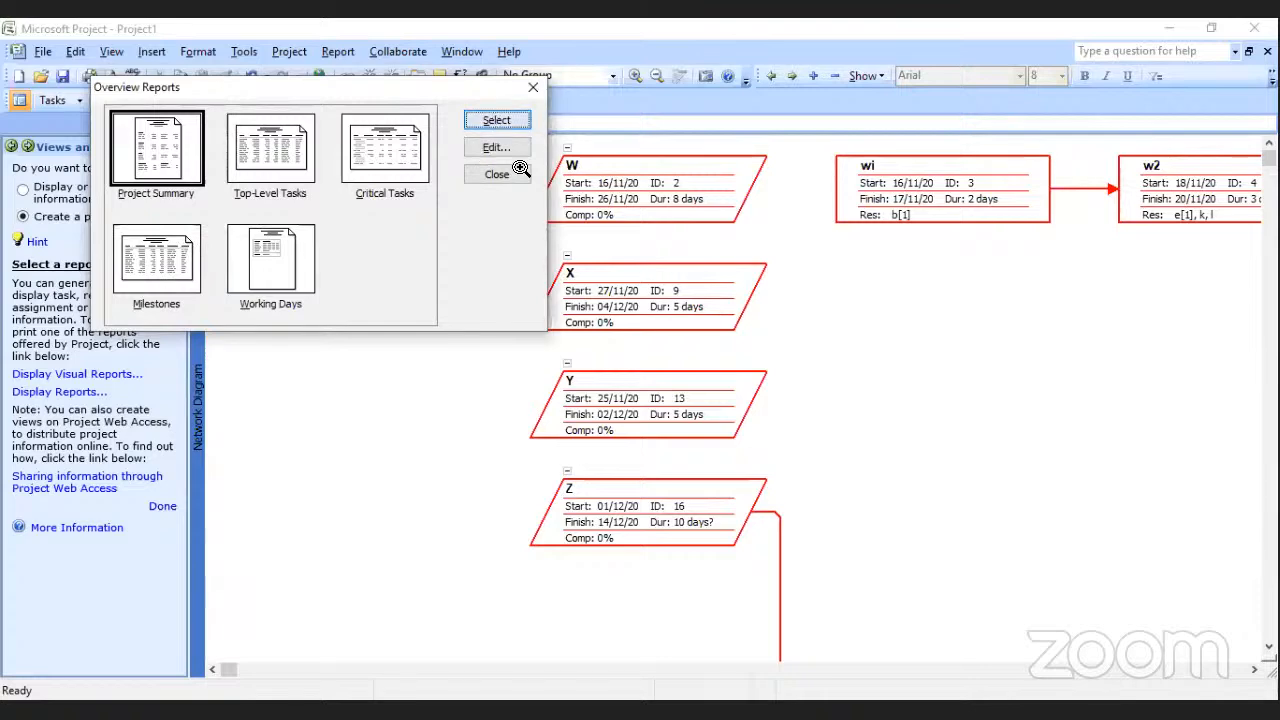
key("Escape")
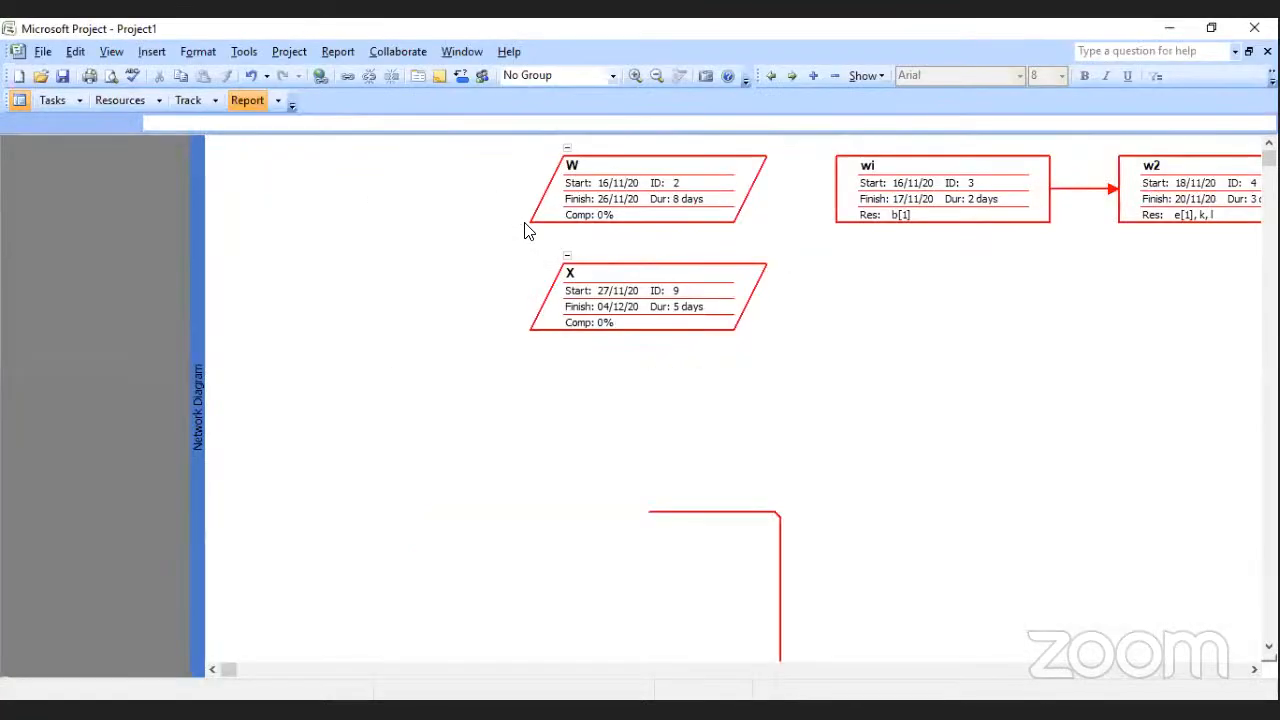
Generate the Budget report from the cost reports and examine the total cost and variance of each task.
left_click(406, 172)
double_click(389, 210)
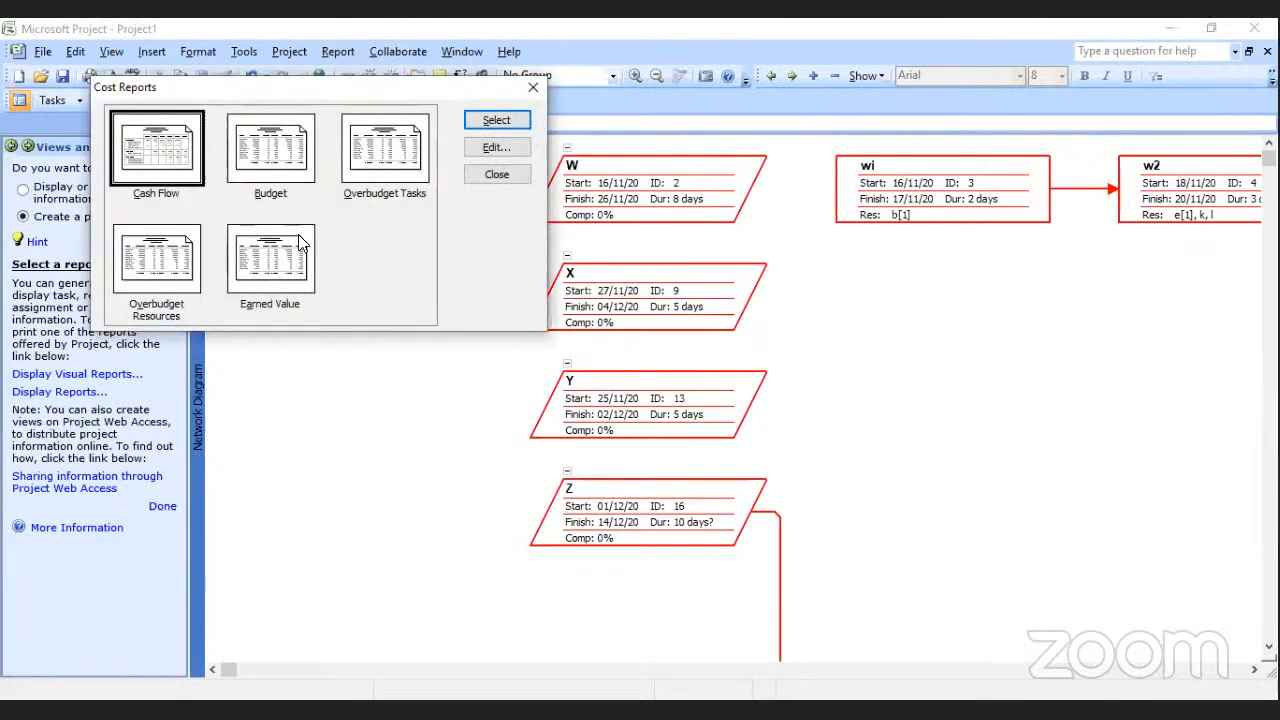
double_click(271, 160)
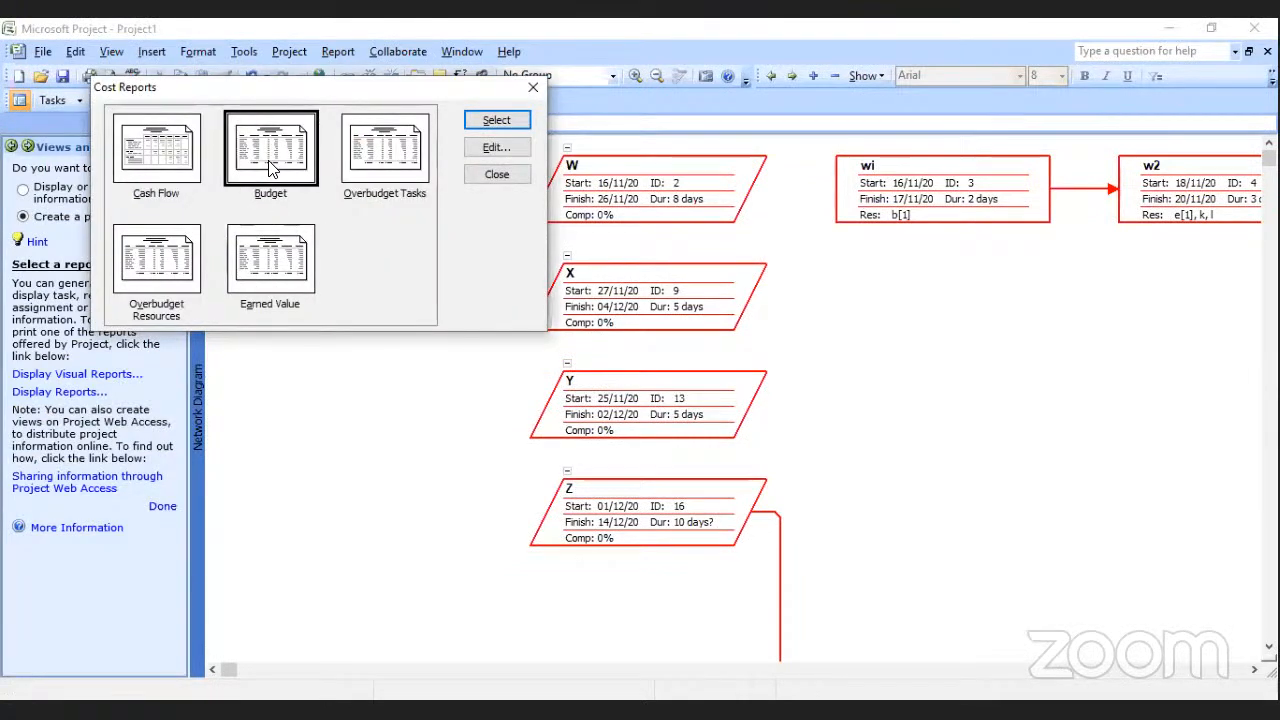
left_click(589, 246)
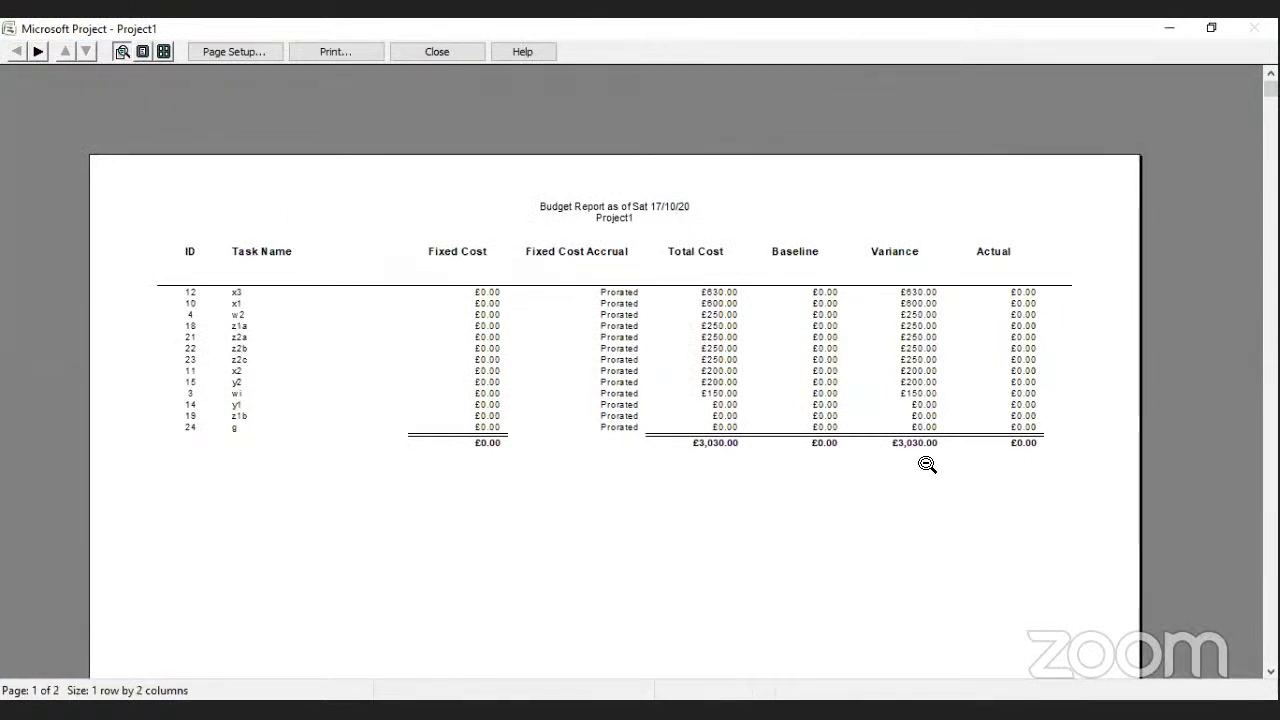
left_click(731, 500)
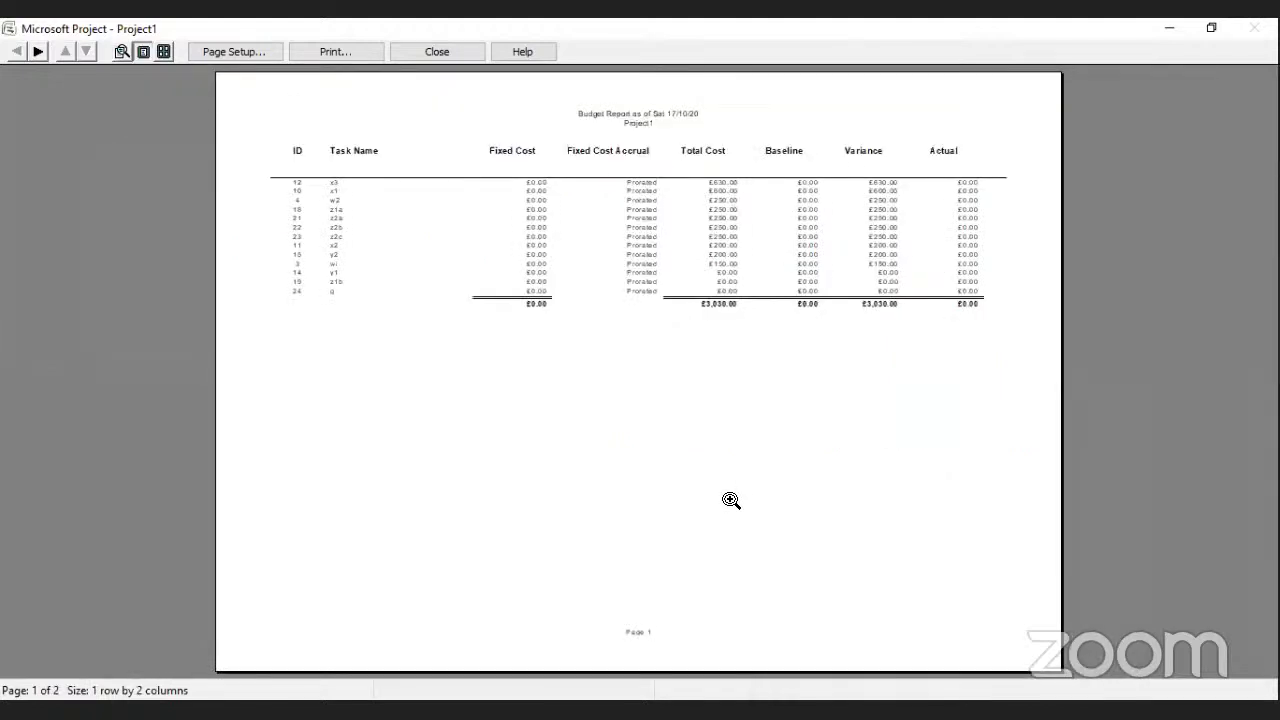
left_click(798, 341)
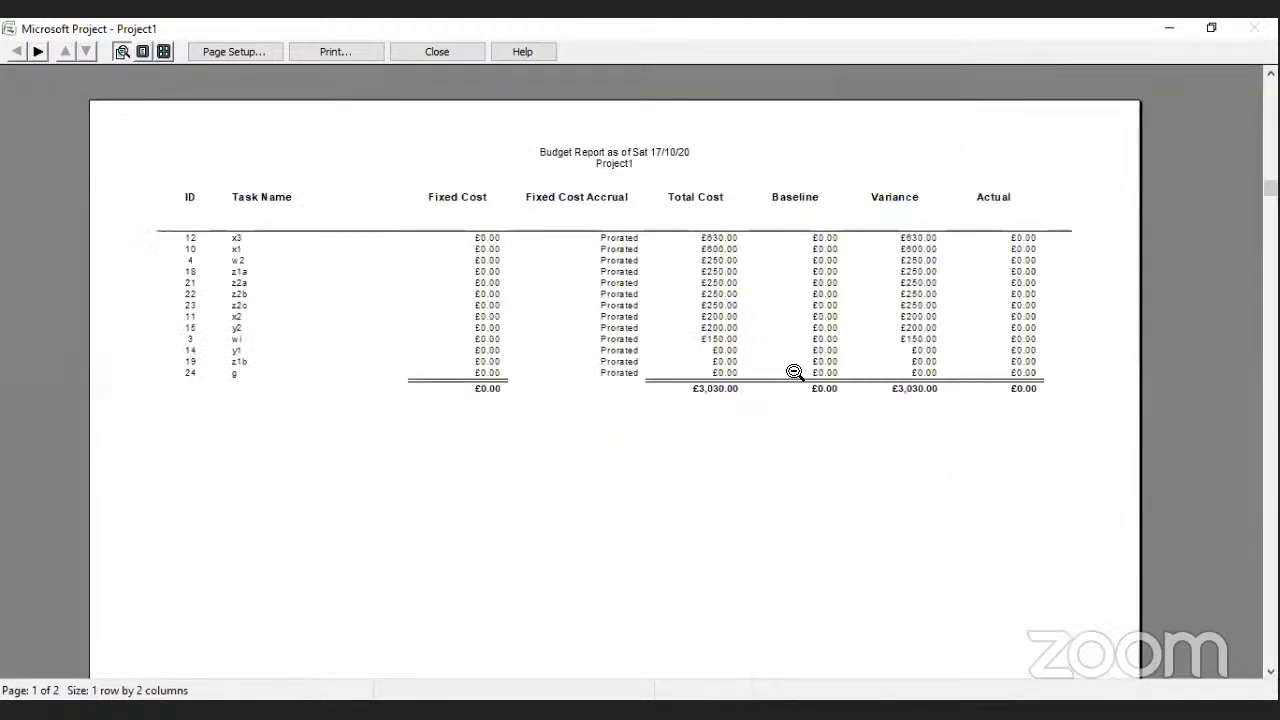
left_click(726, 388)
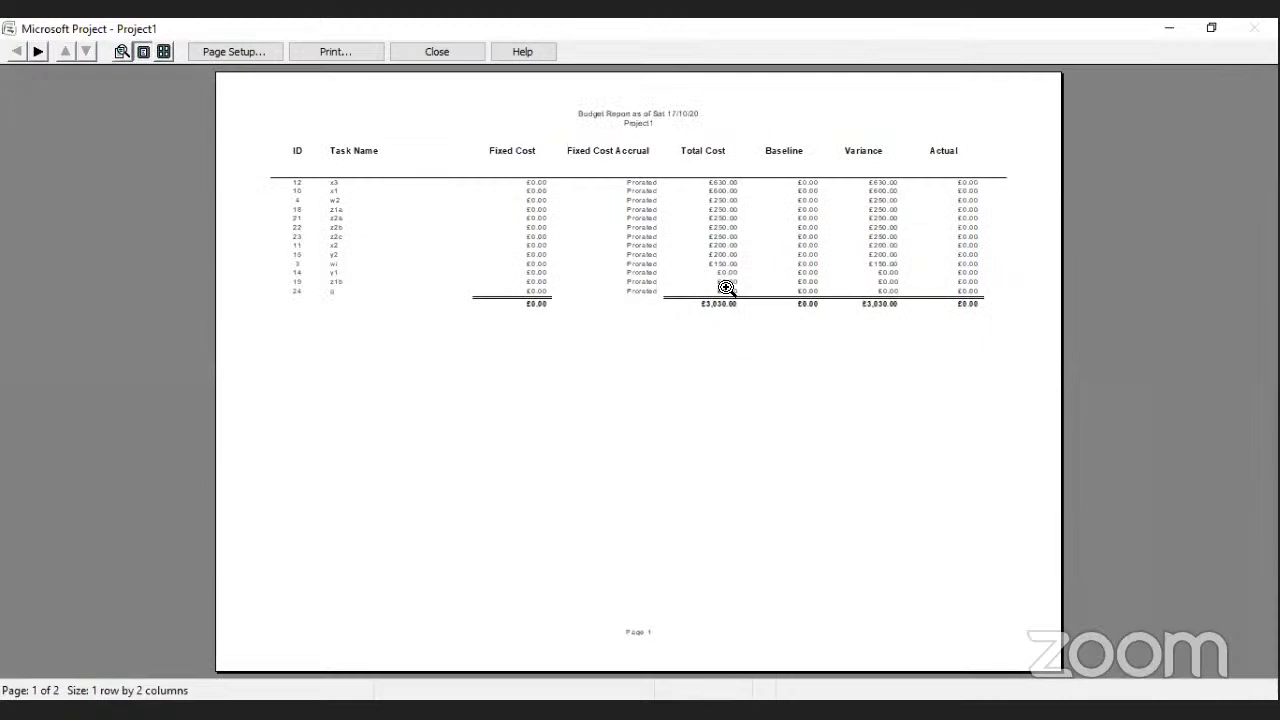
left_click(726, 288)
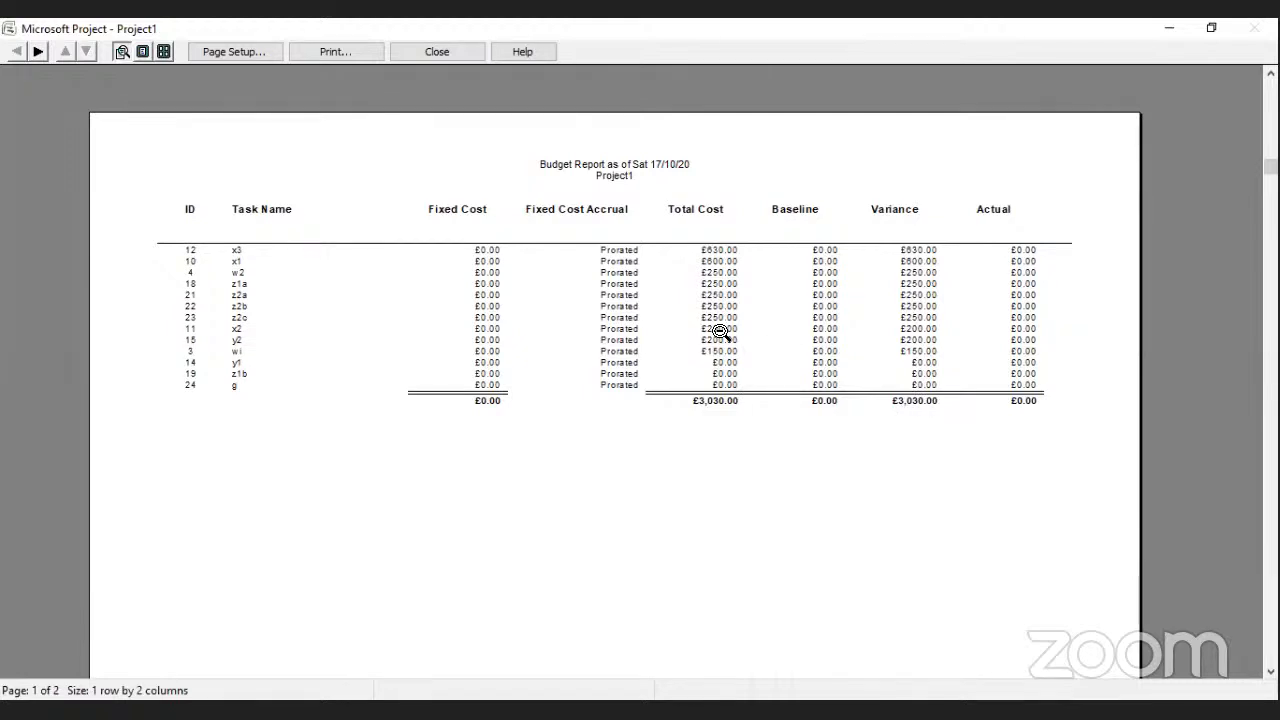
left_click(437, 52)
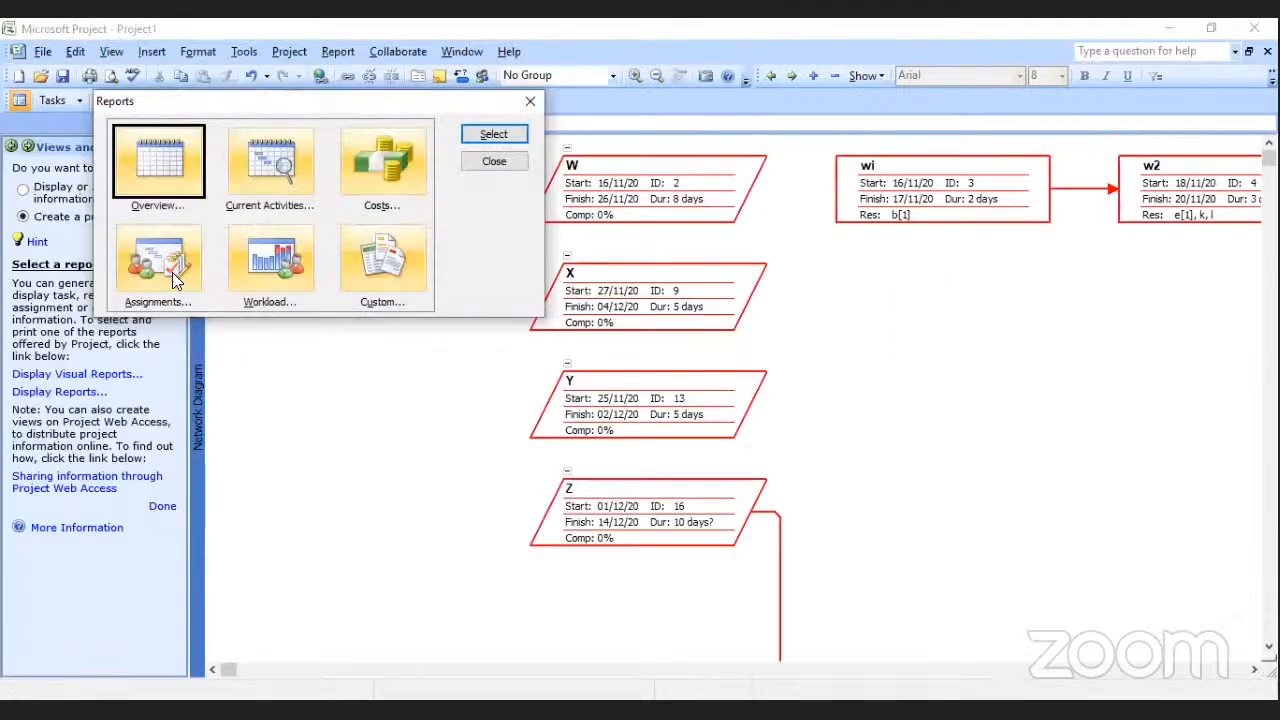
Try to generate the To-do List assignment report without choosing a resource.
double_click(172, 272)
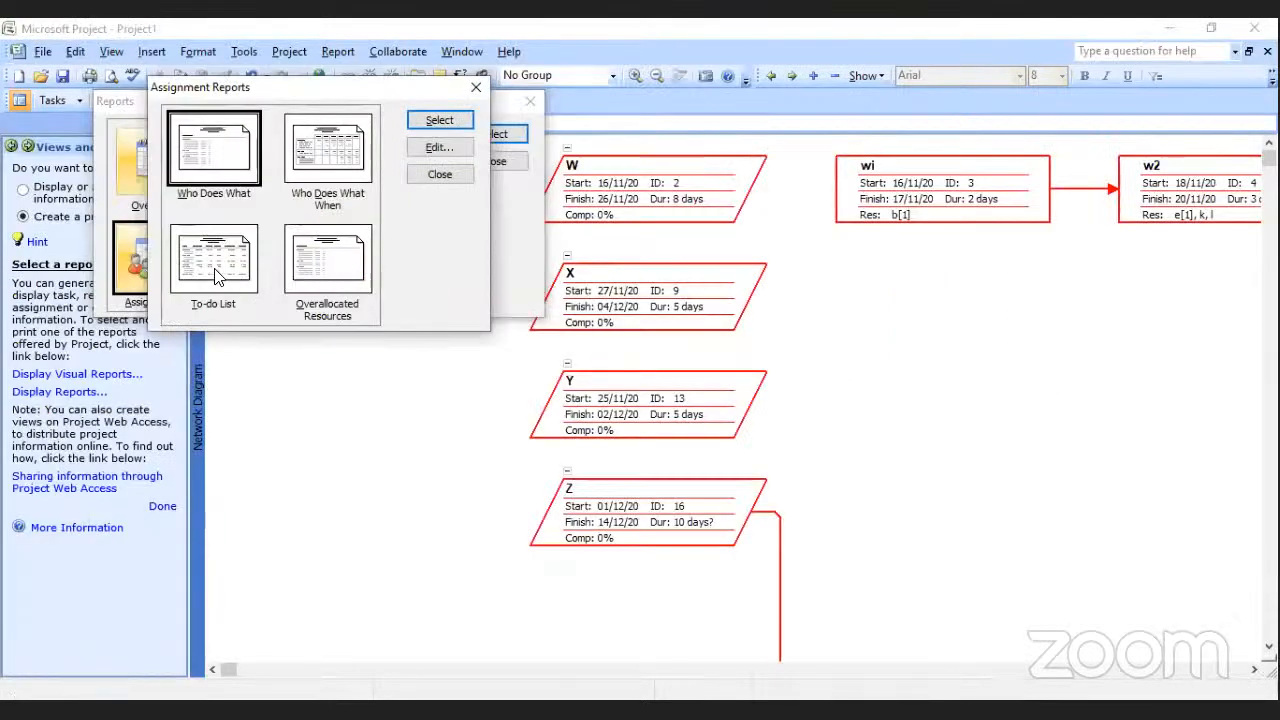
double_click(215, 277)
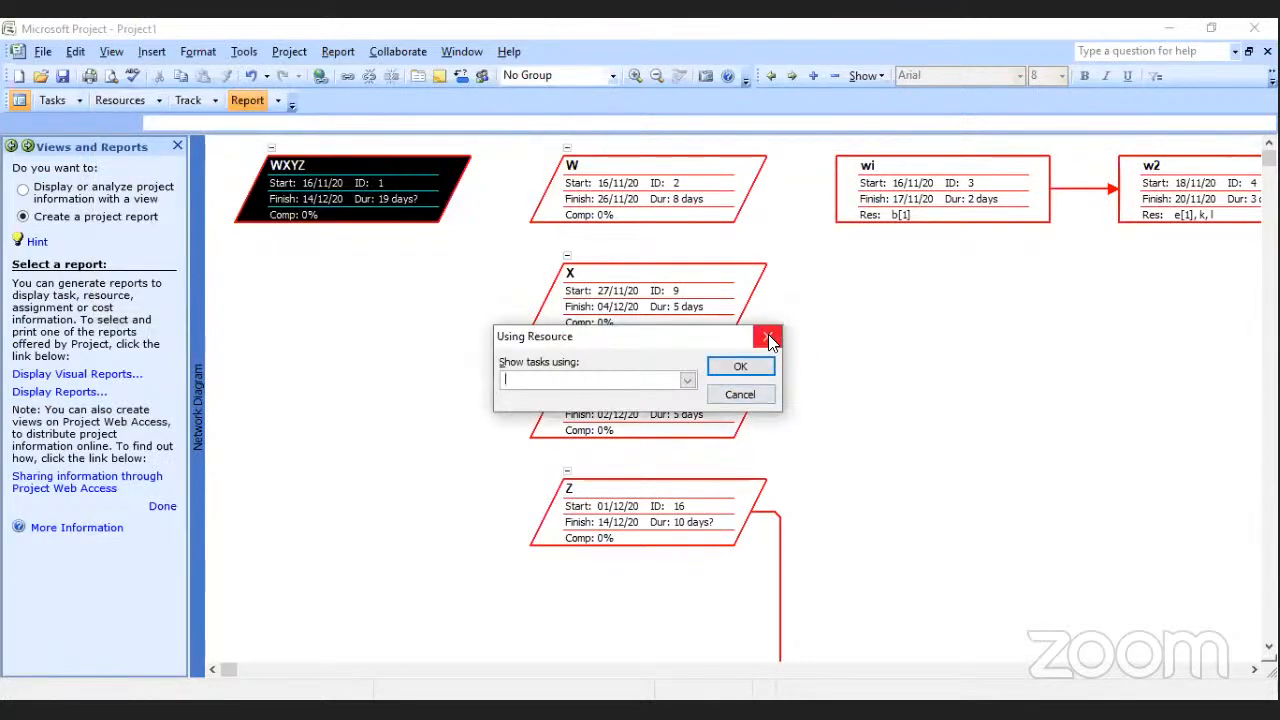
left_click(770, 341)
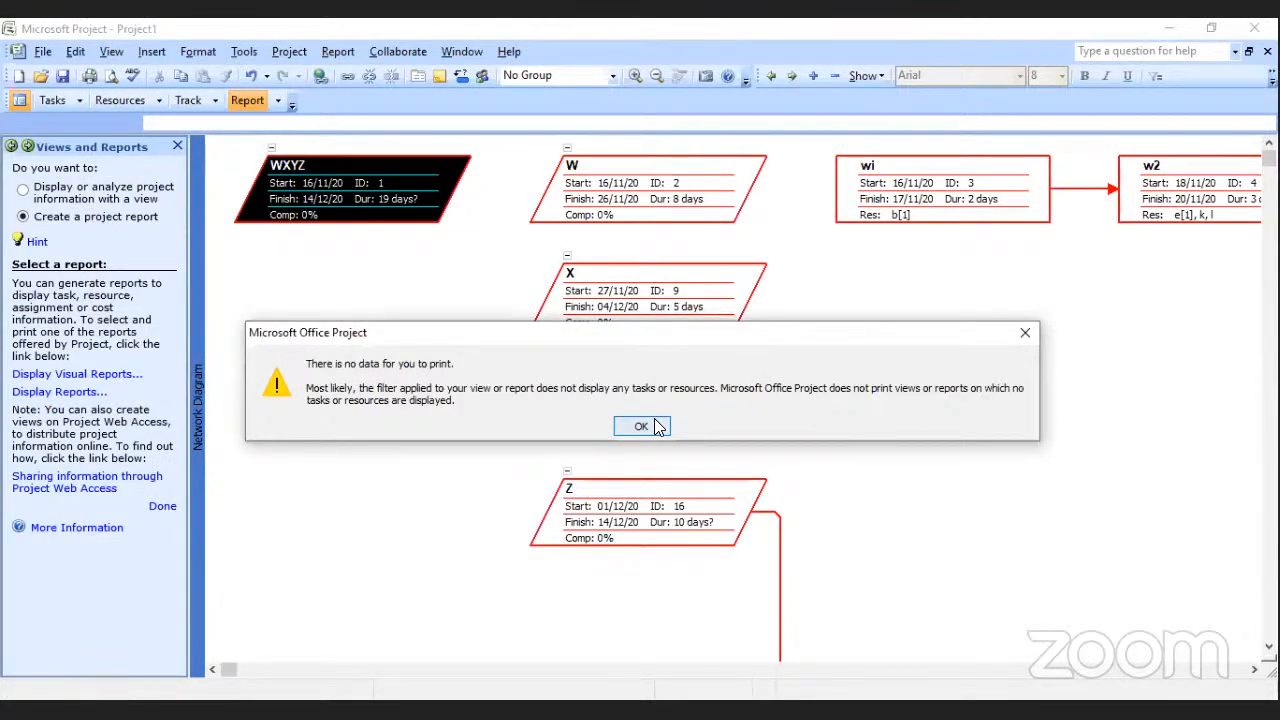
key("Return")
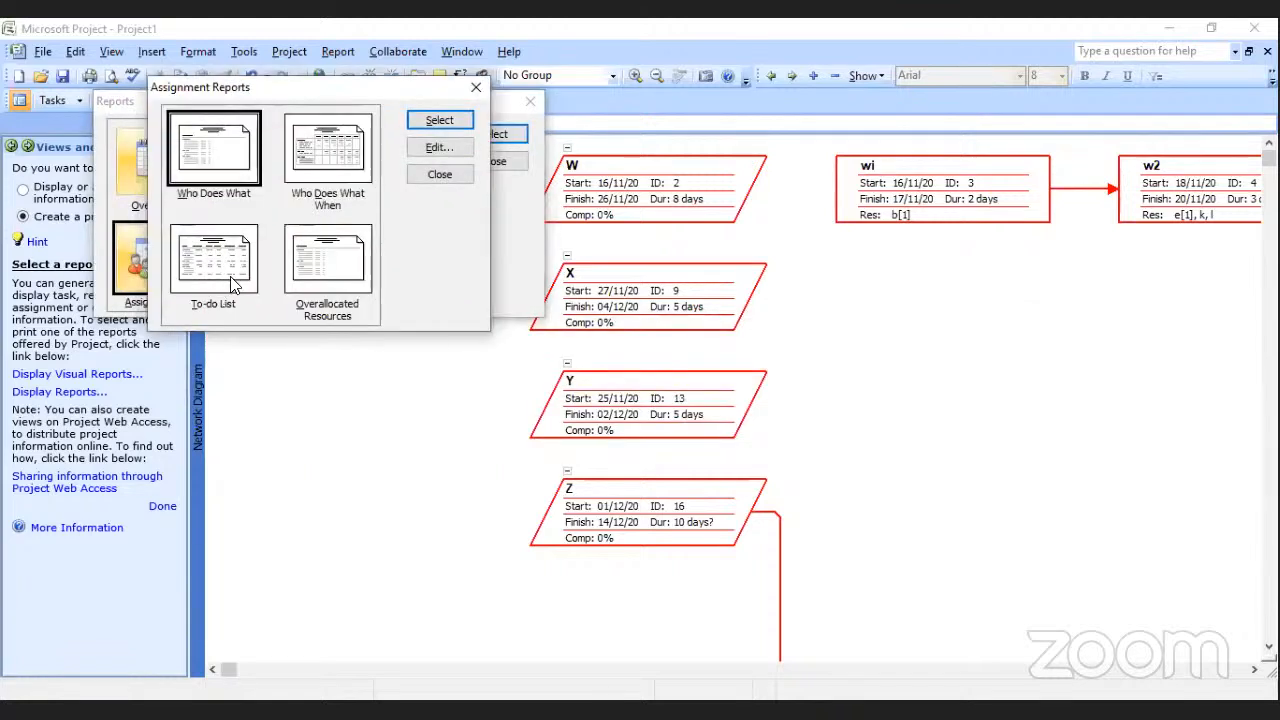
Try to generate the To-do List assignment report for resource p and finish the Views and Reports guide.
double_click(232, 285)
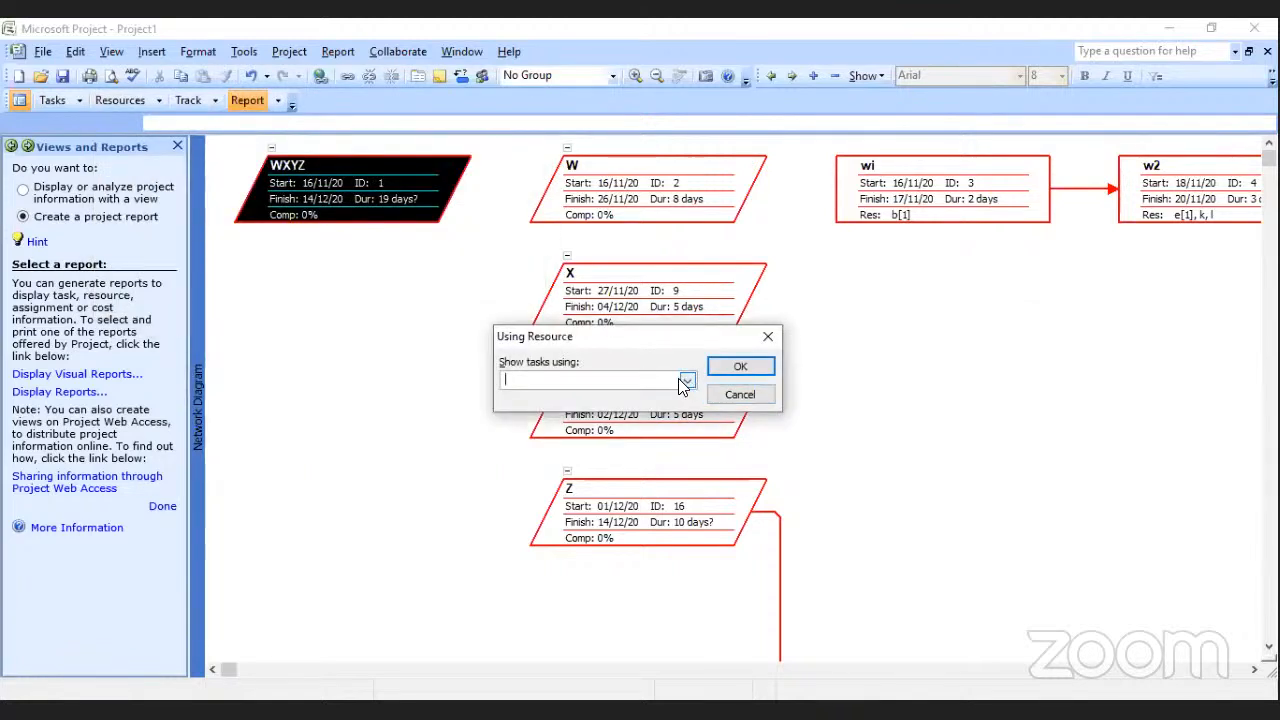
left_click(688, 381)
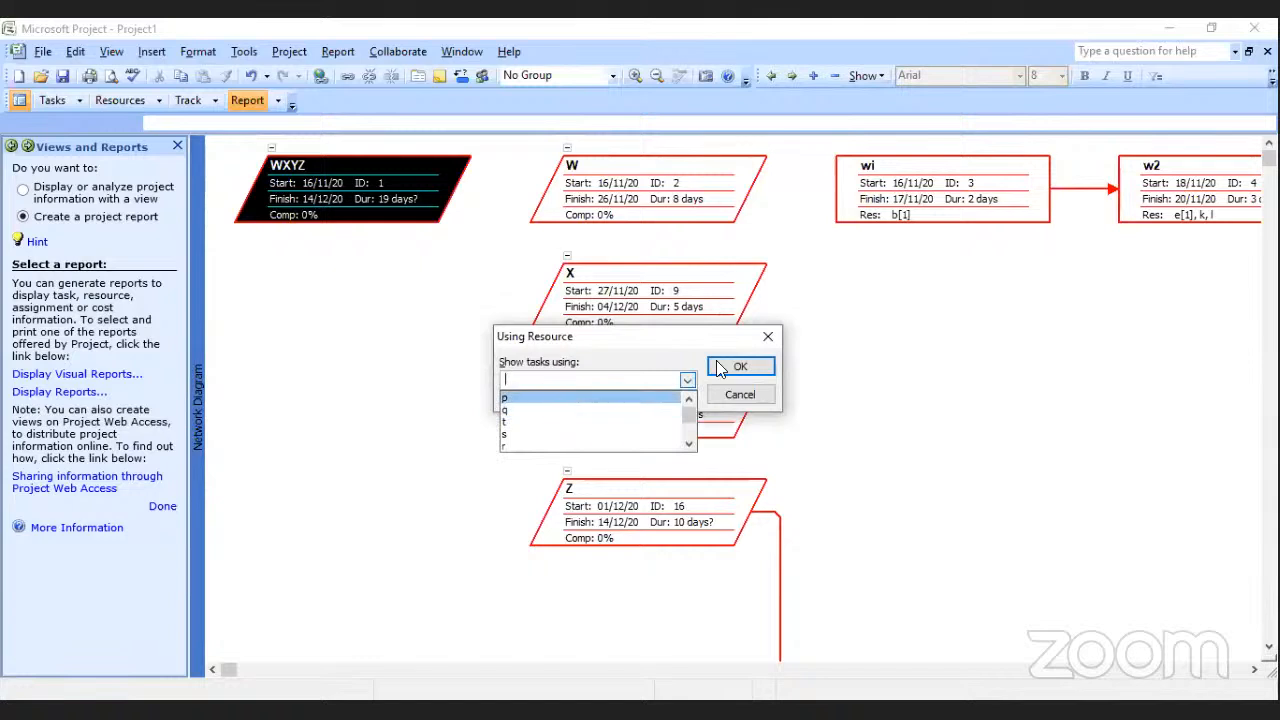
left_click(557, 398)
left_click(766, 368)
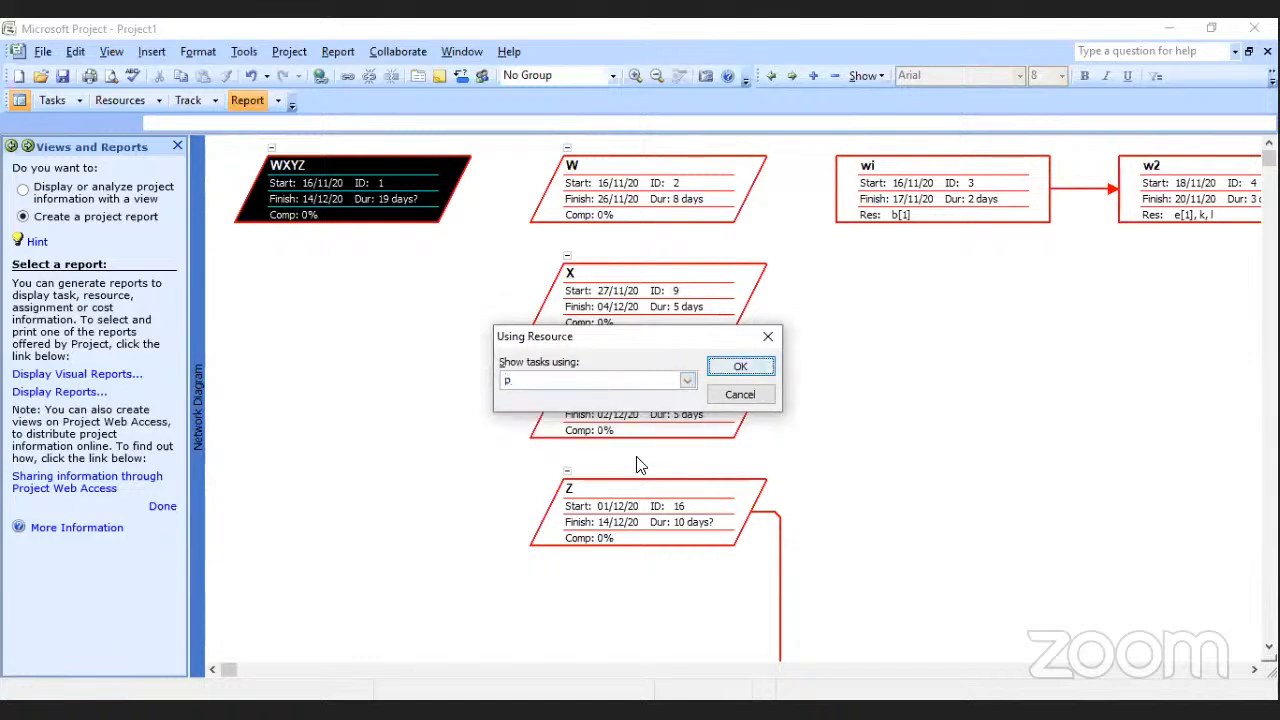
left_click(641, 430)
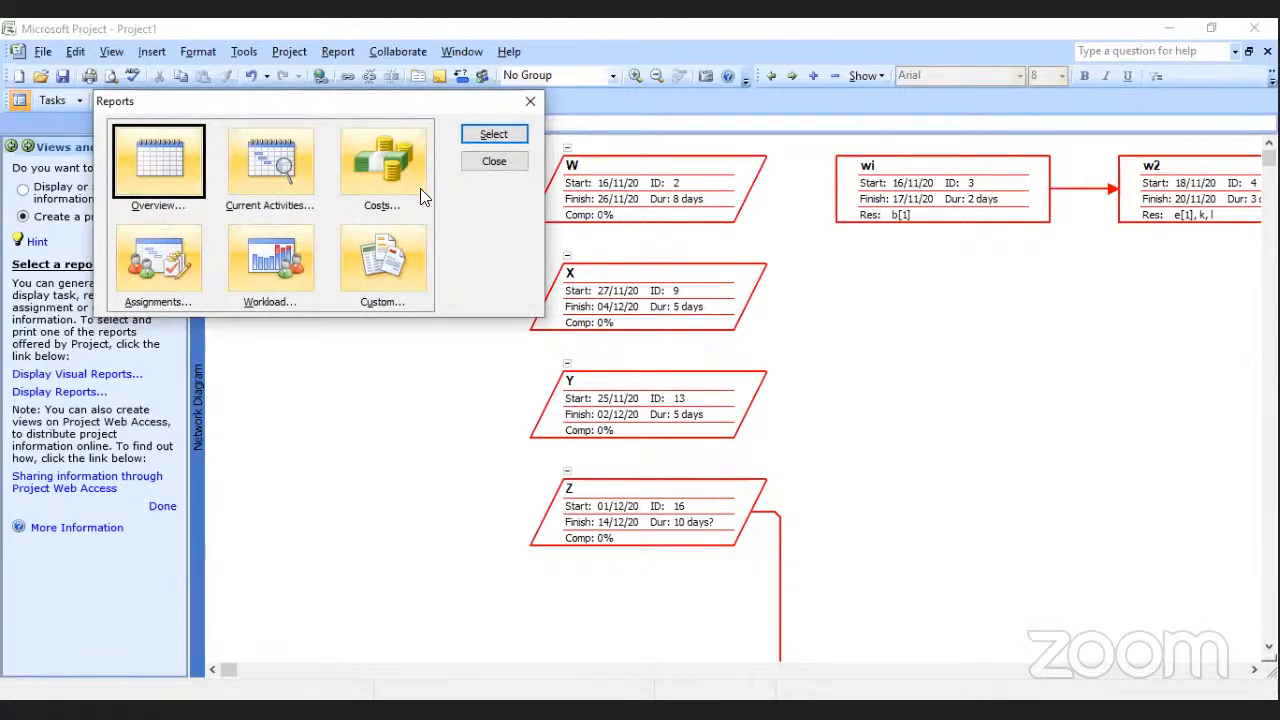
left_click(531, 105)
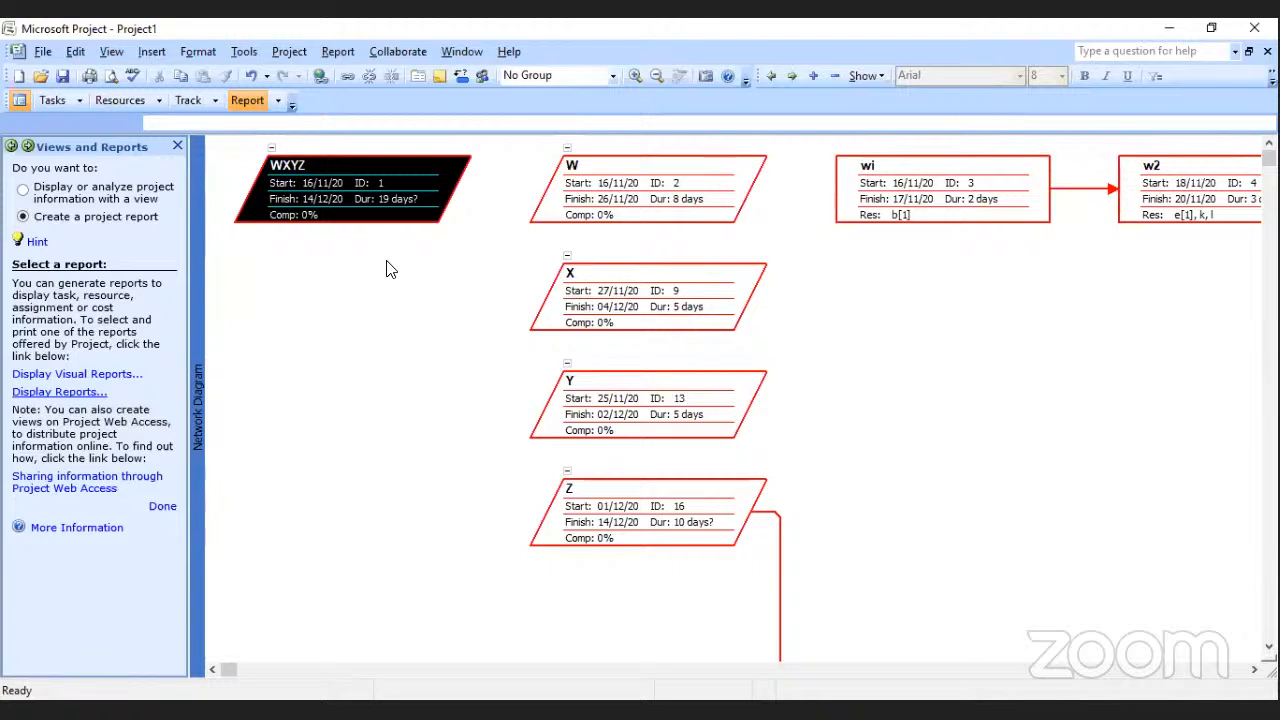
left_click(163, 506)
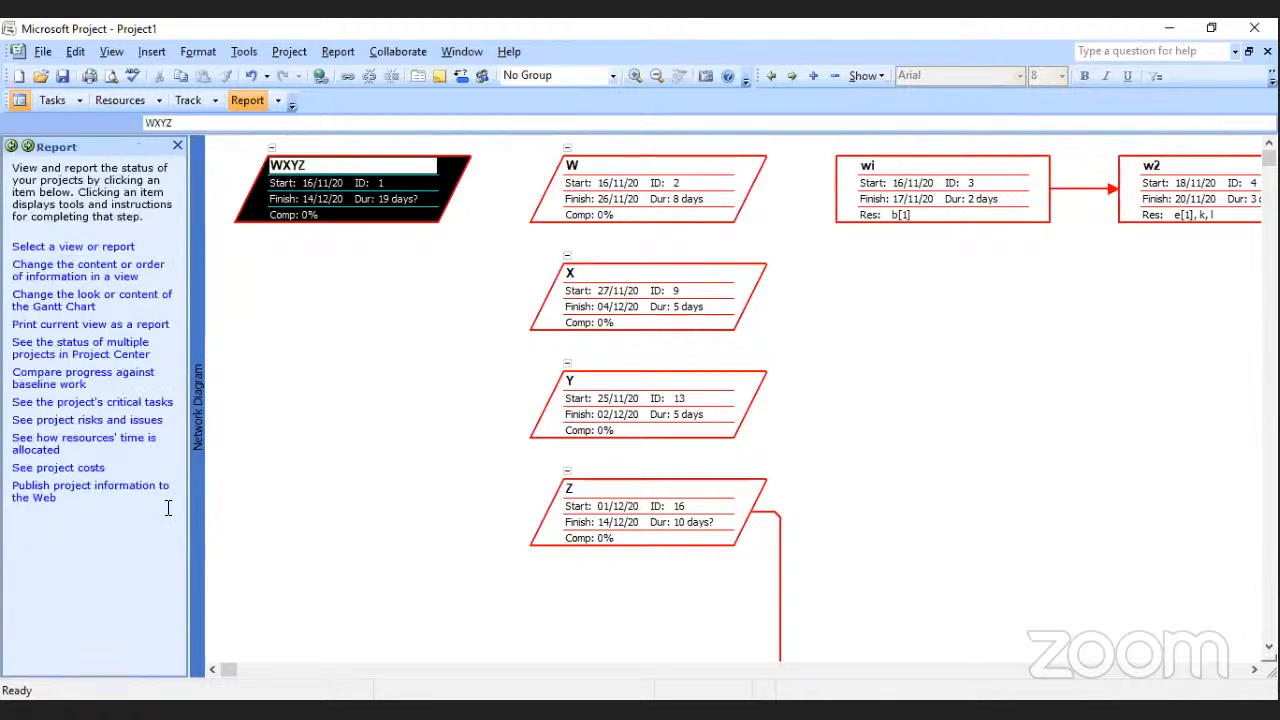